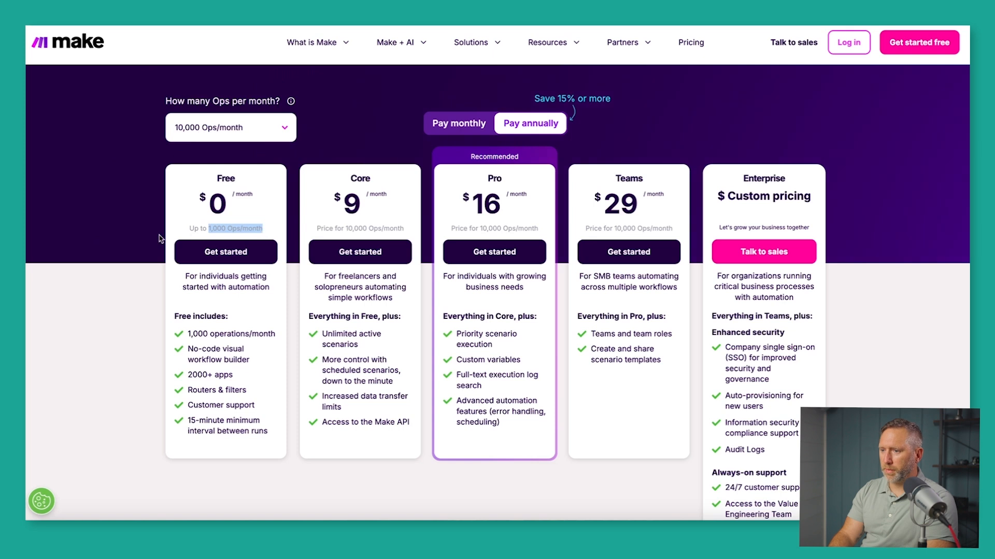
Highlight the Free plan's visual workflow builder, 2000+ apps and monthly ops limit.
click(134, 327)
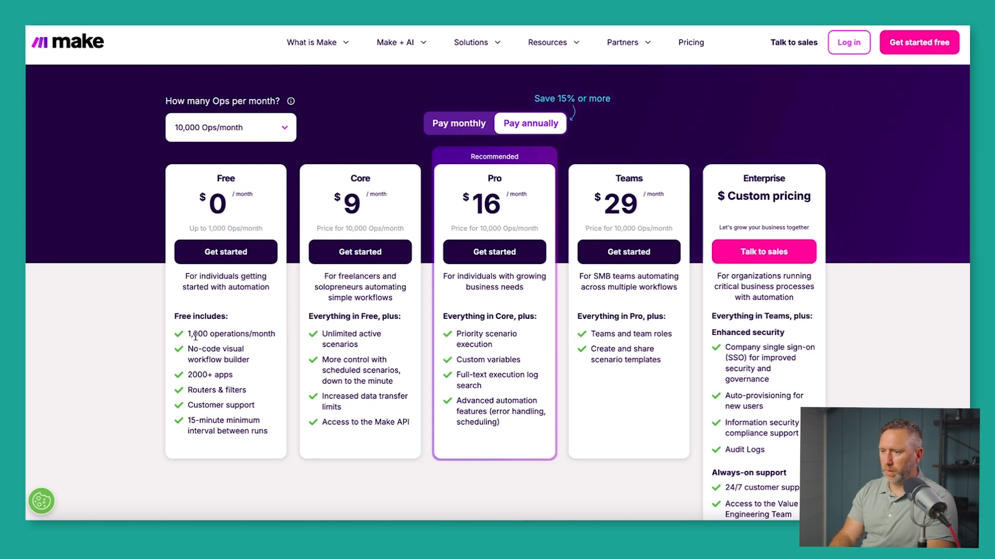
drag(188, 349, 246, 358)
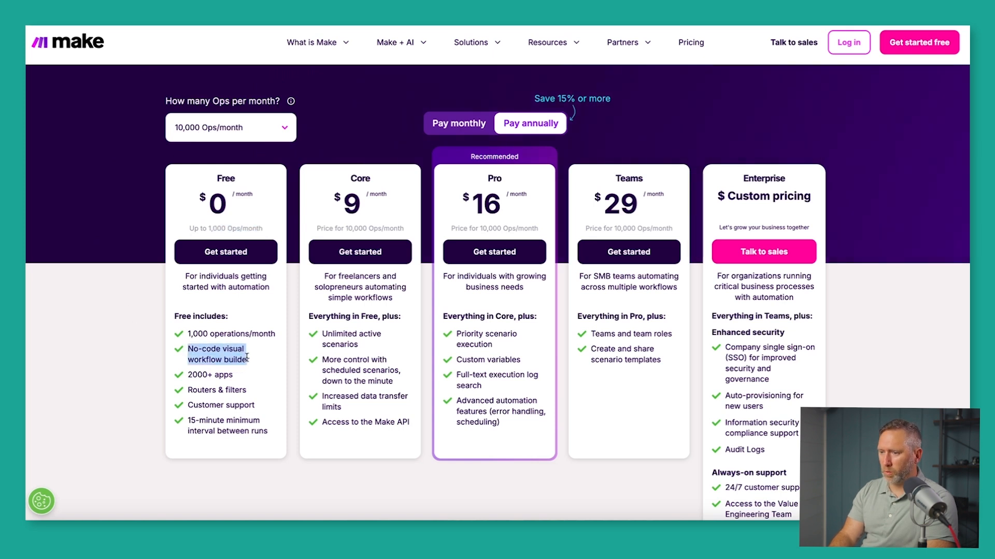
click(189, 376)
drag(189, 376, 231, 378)
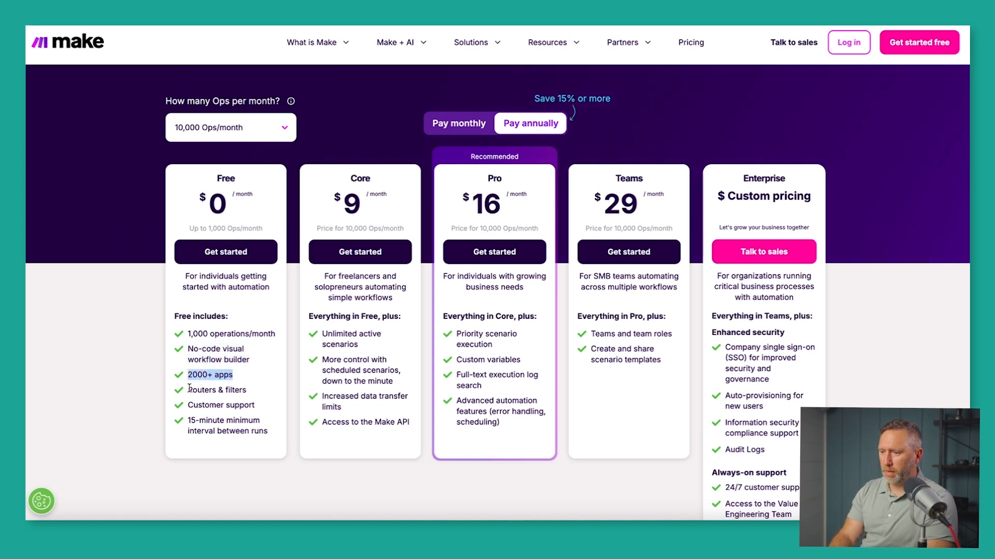
click(144, 356)
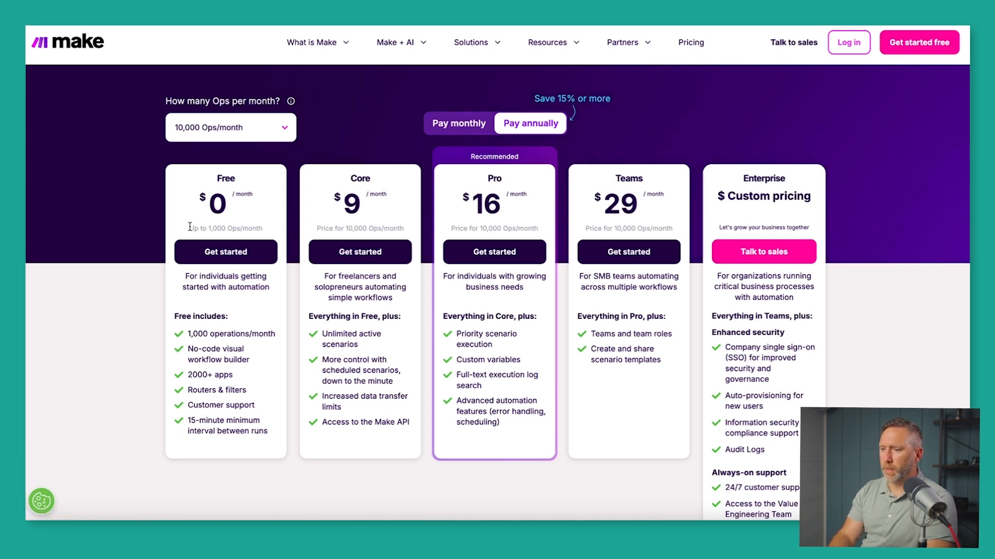
drag(189, 227, 253, 229)
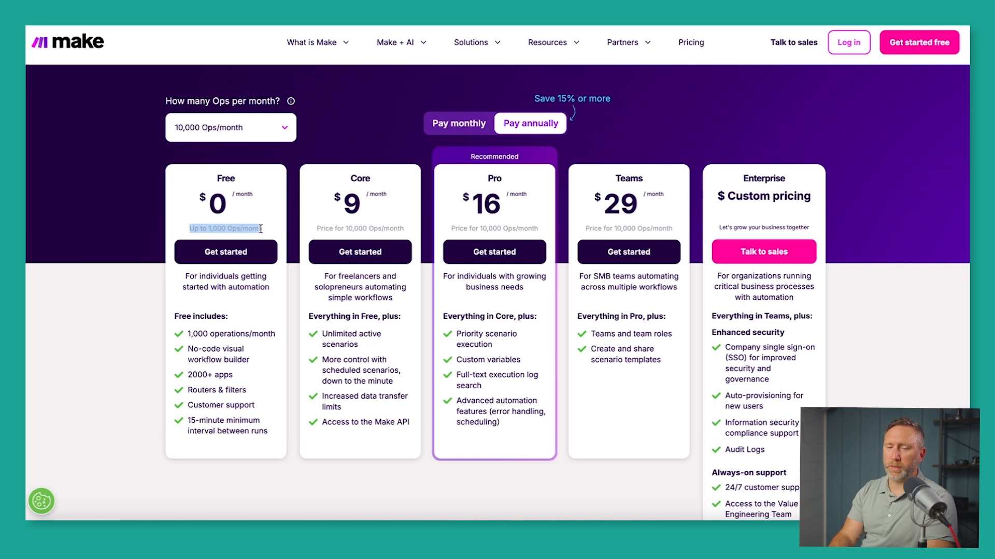
click(278, 230)
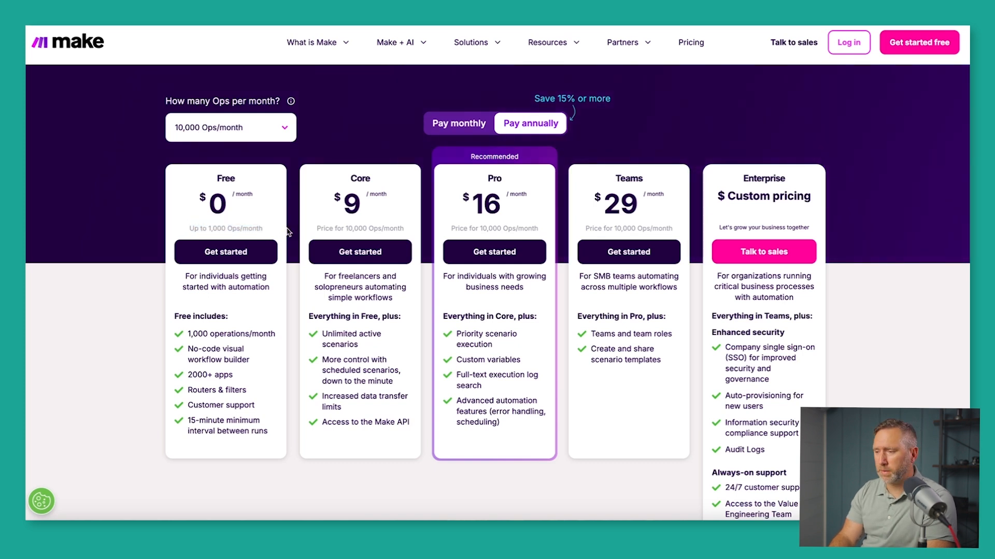
Highlight the Core plan's price note based on 10,000 Ops/month.
drag(315, 229, 403, 226)
click(305, 225)
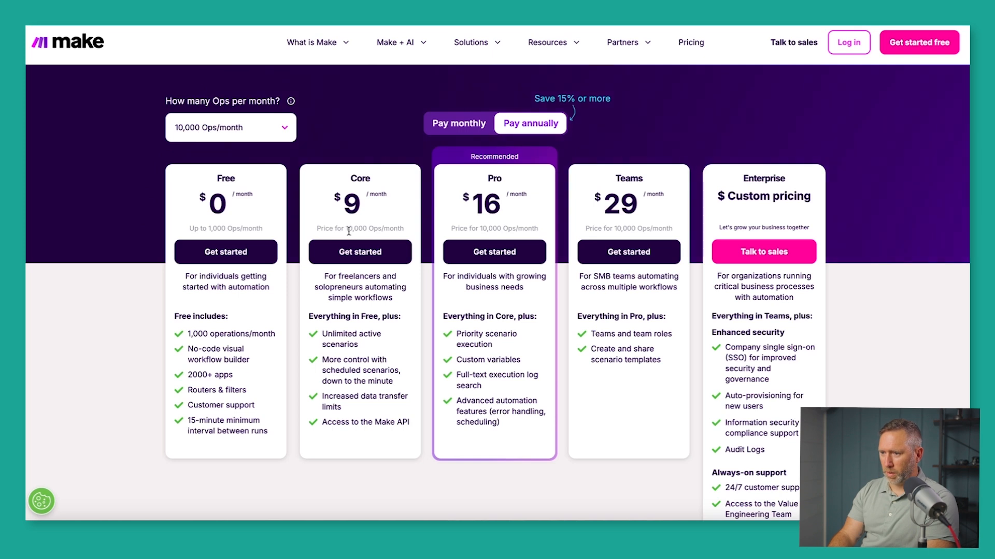
drag(315, 228, 392, 229)
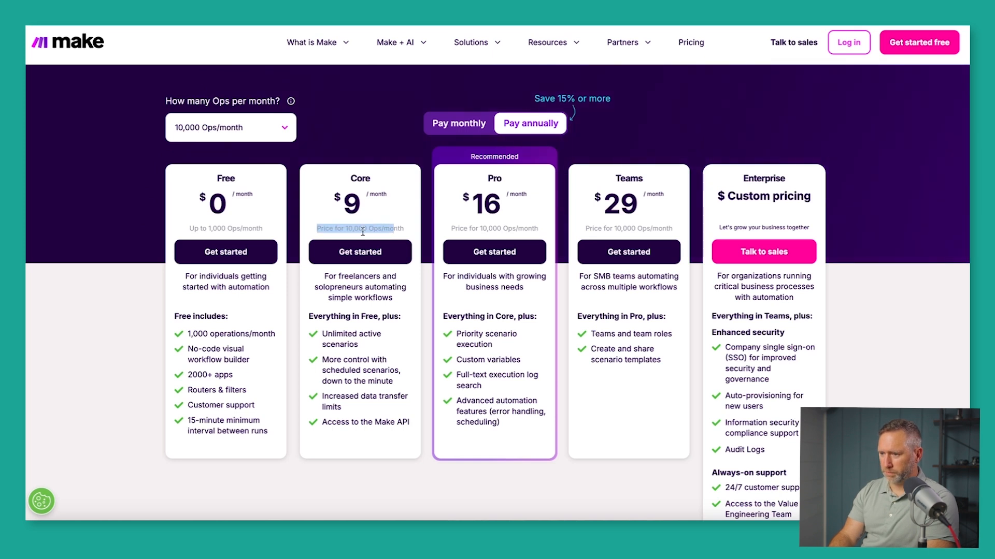
click(290, 360)
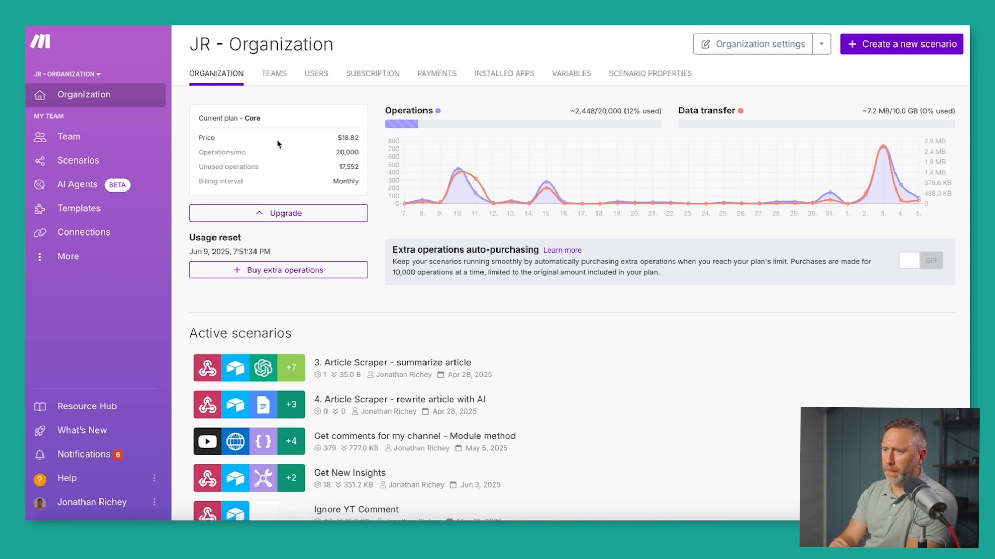
drag(246, 118, 258, 118)
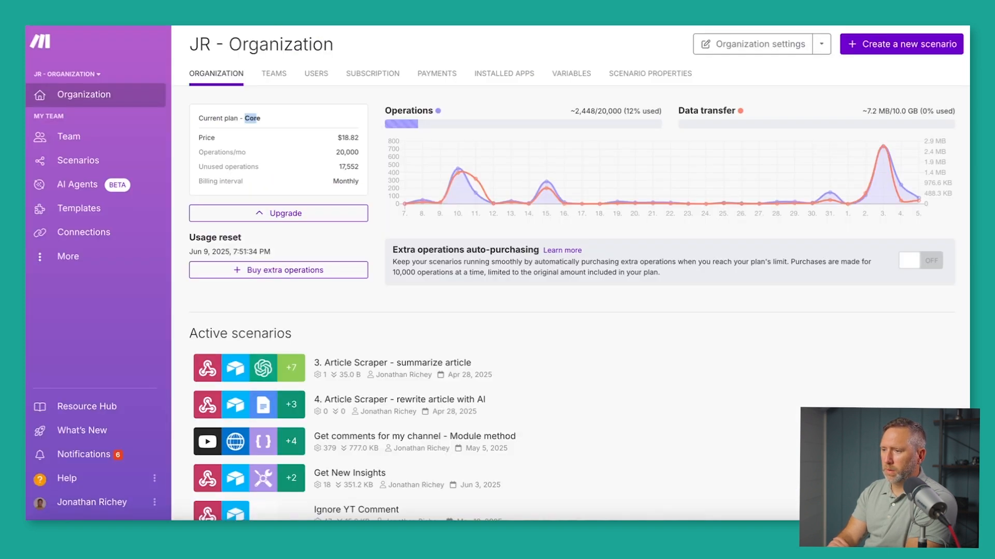
drag(336, 151, 359, 153)
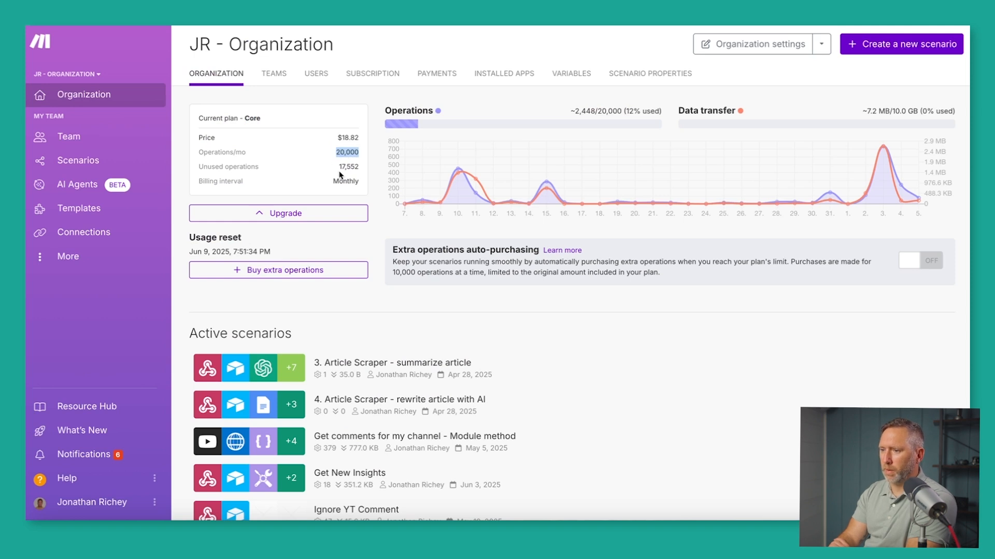
drag(339, 166, 362, 185)
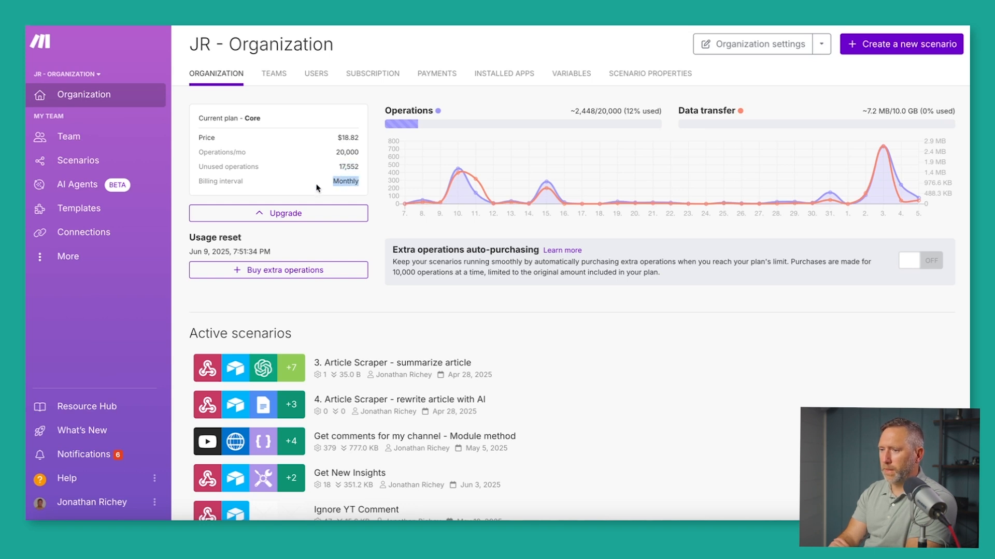
click(187, 167)
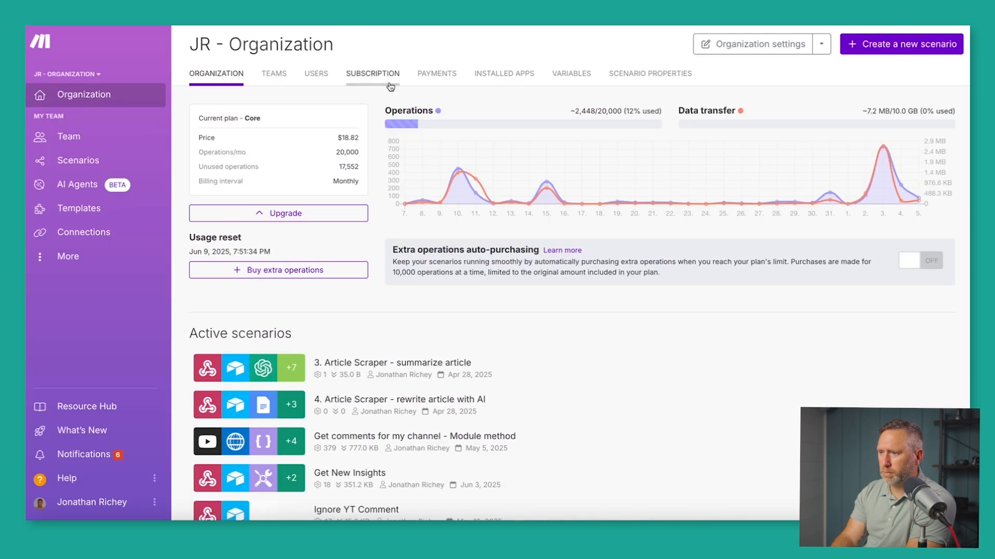
mouse_move(659, 115)
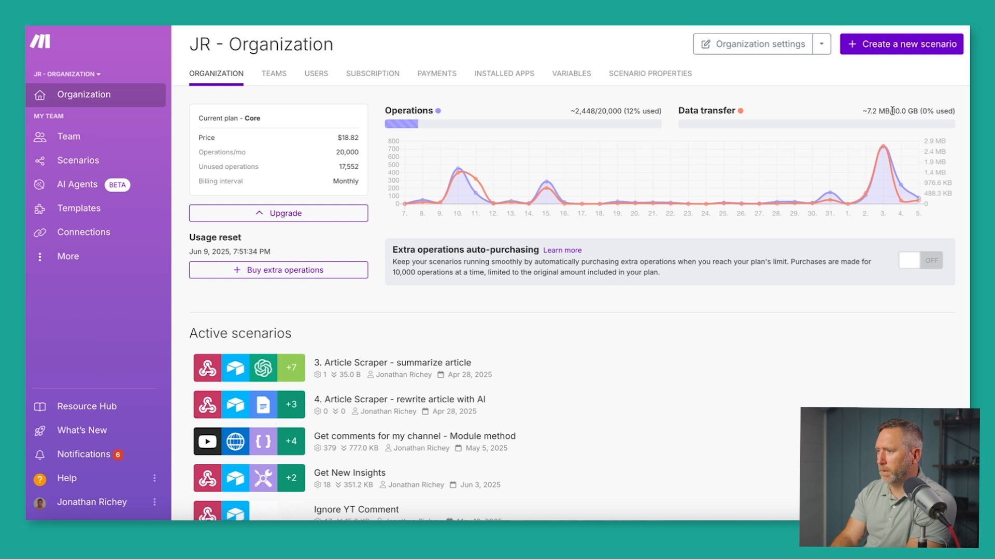
drag(891, 111, 911, 109)
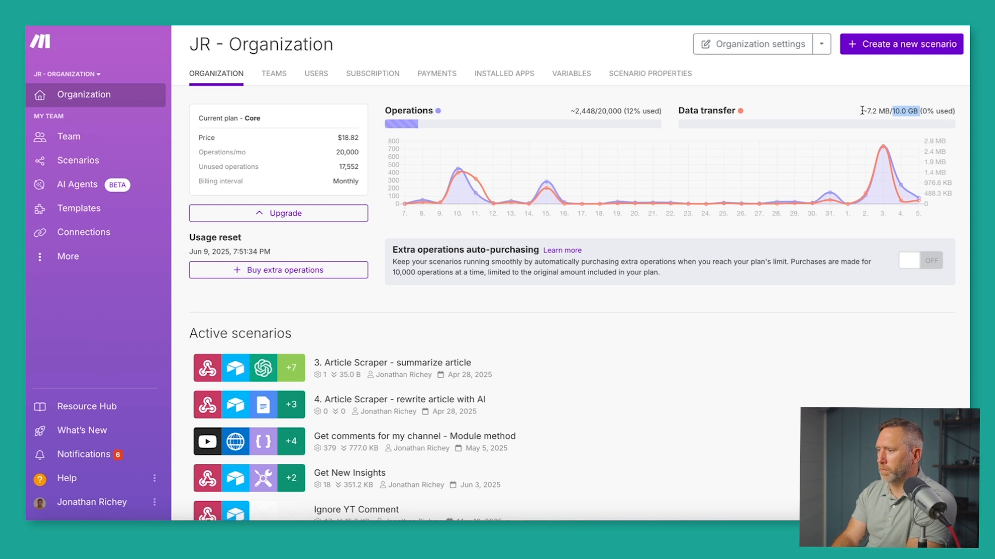
drag(863, 111, 888, 110)
click(835, 106)
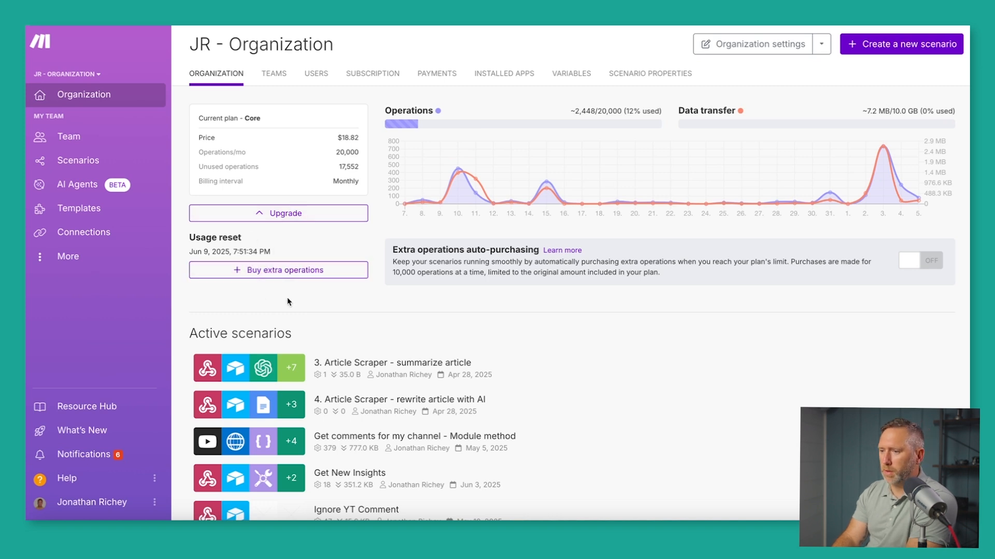
click(282, 79)
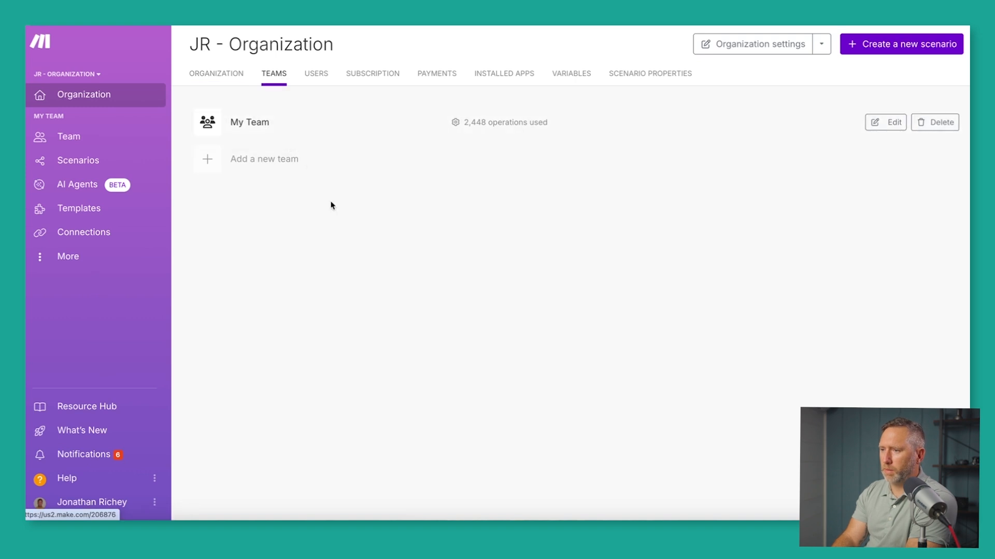
Review the organization's users, then go to the All scenarios list.
click(316, 77)
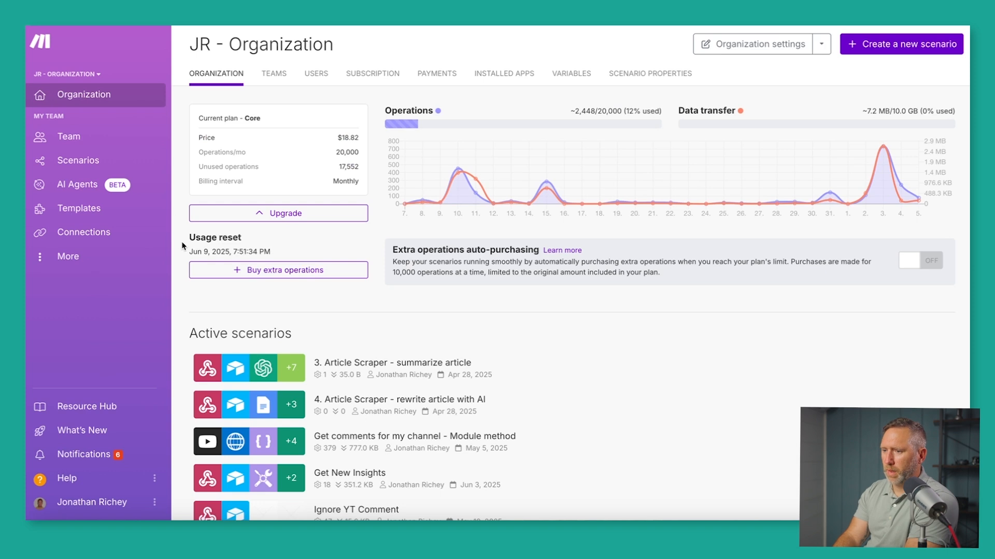
scroll(182, 245, down, 5)
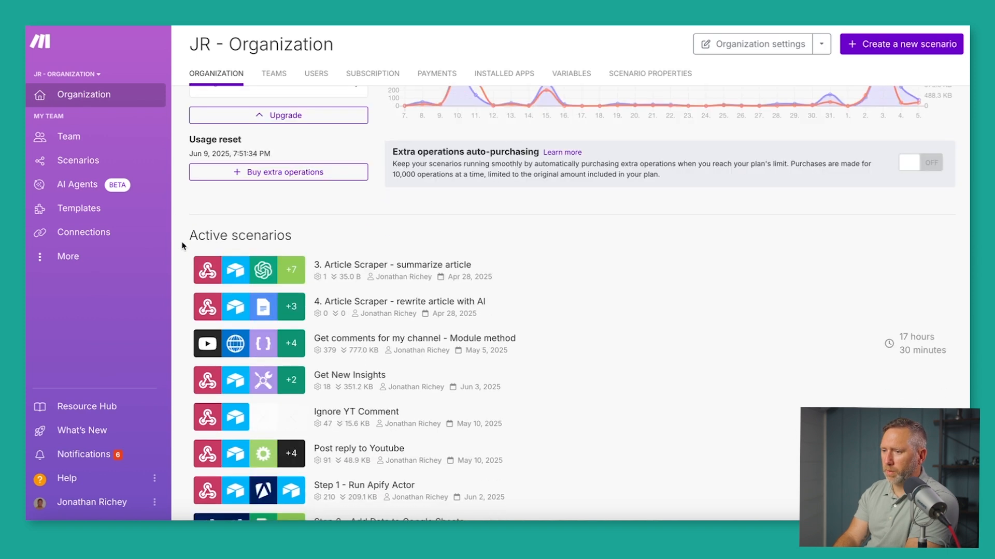
scroll(183, 246, down, 3)
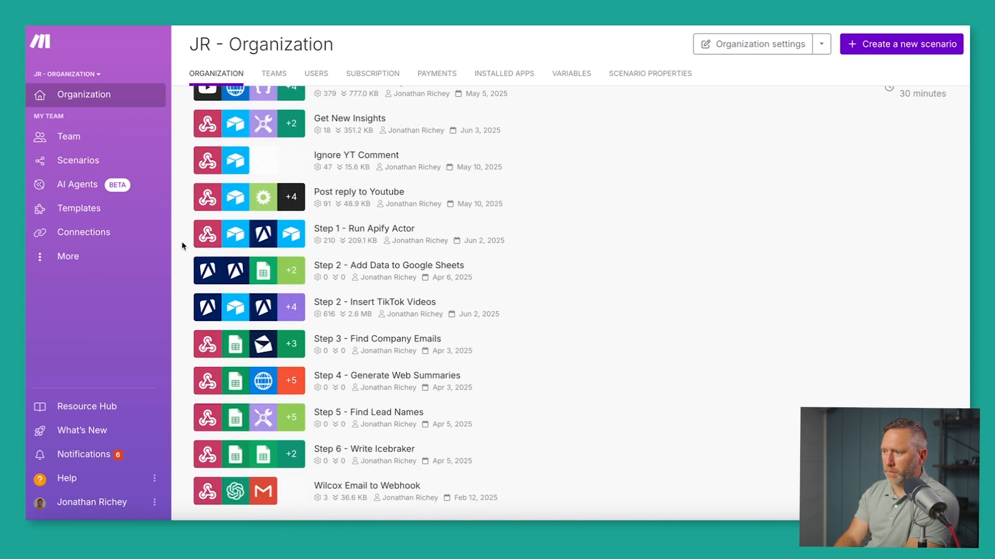
scroll(182, 246, up, 8)
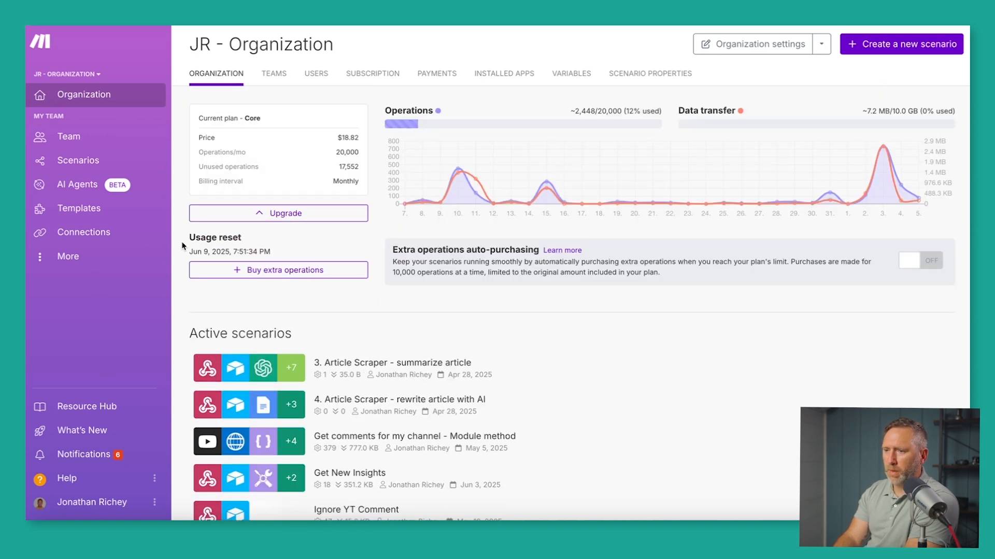
click(86, 162)
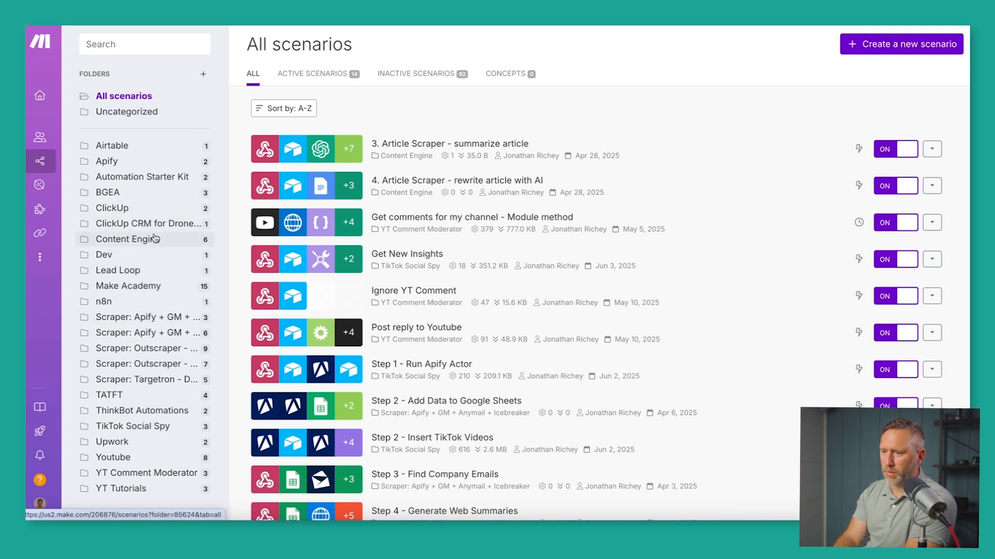
Open the 'Integration Google Sheets, Tools, Text parser' scenario from the Make Academy folder.
click(129, 292)
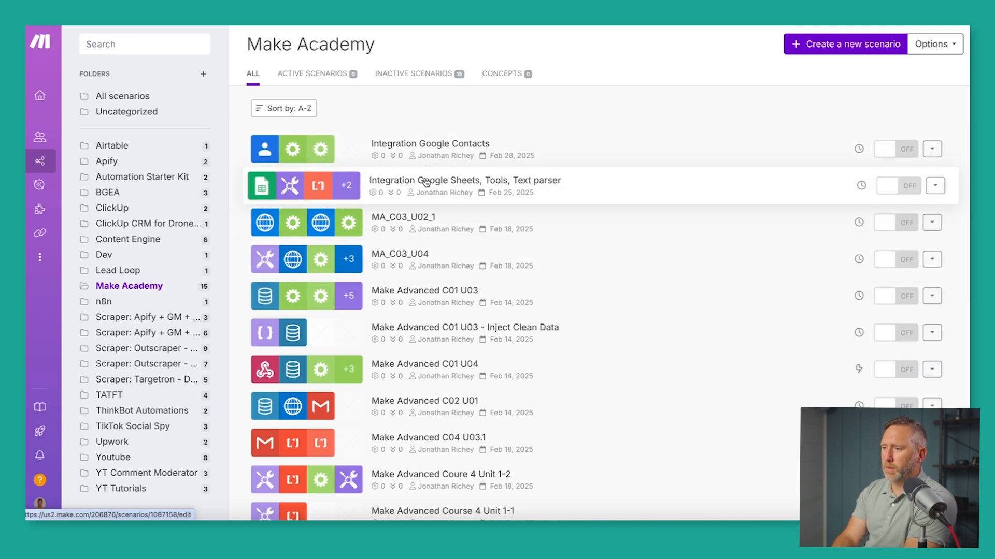
click(438, 191)
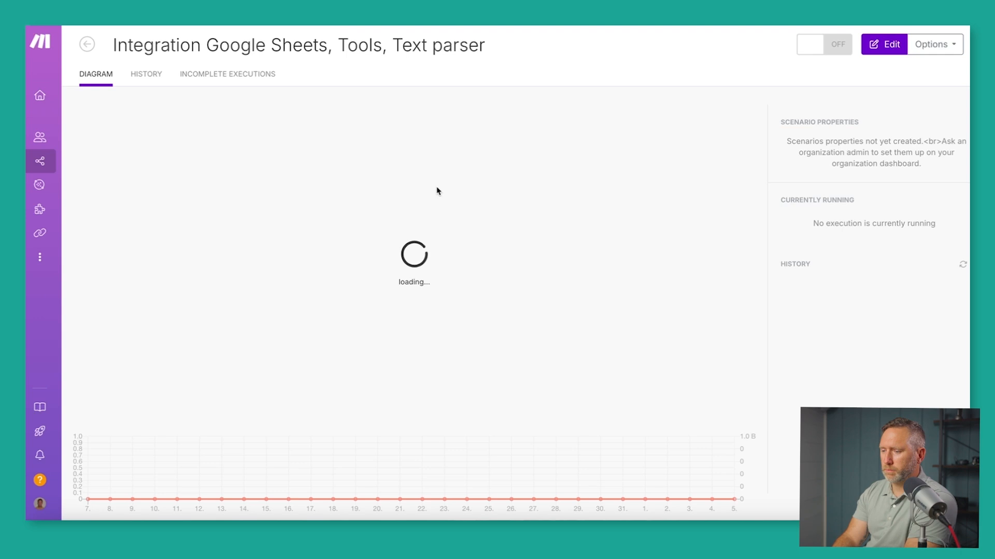
Open the scenario diagram, leave its title unchanged, and bring up its every-15-minutes schedule.
click(401, 160)
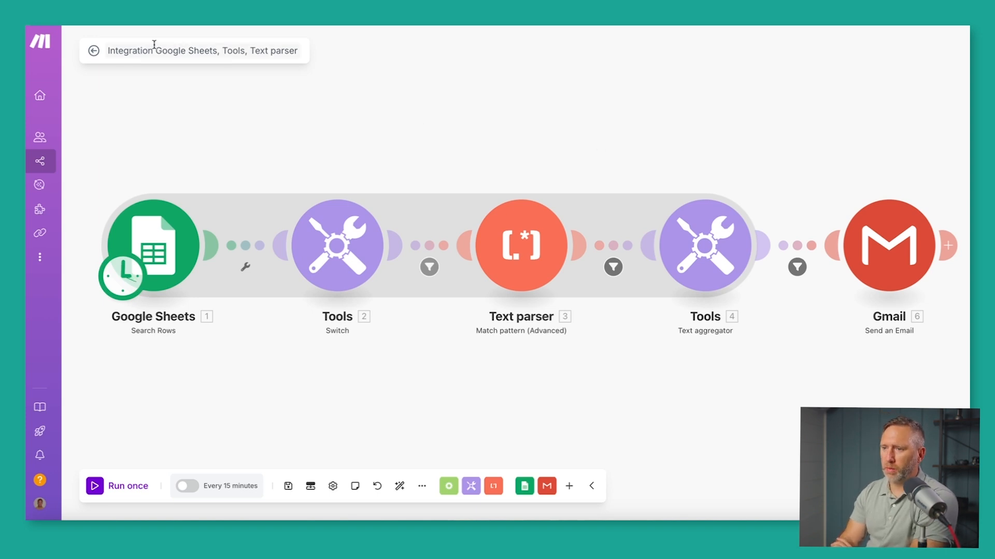
drag(128, 50, 268, 51)
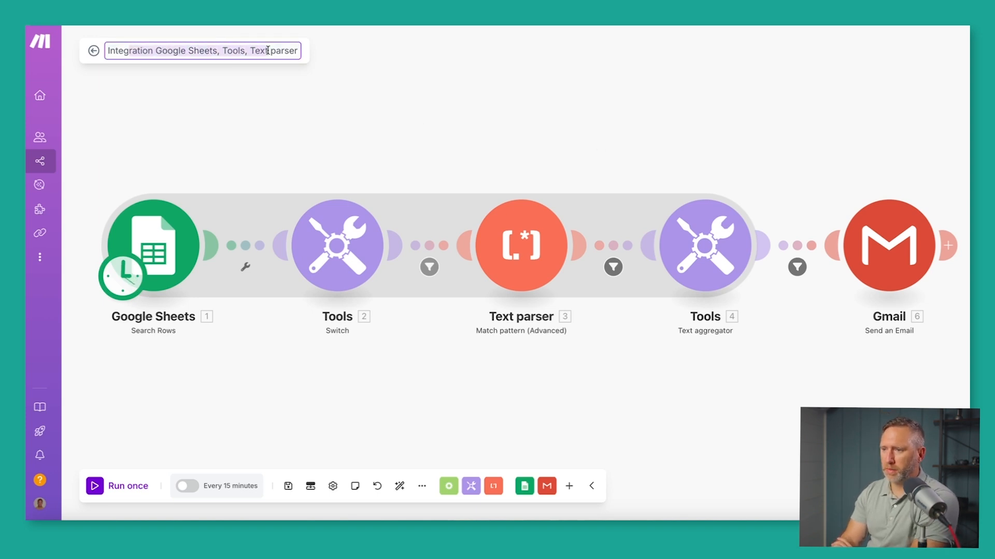
click(250, 108)
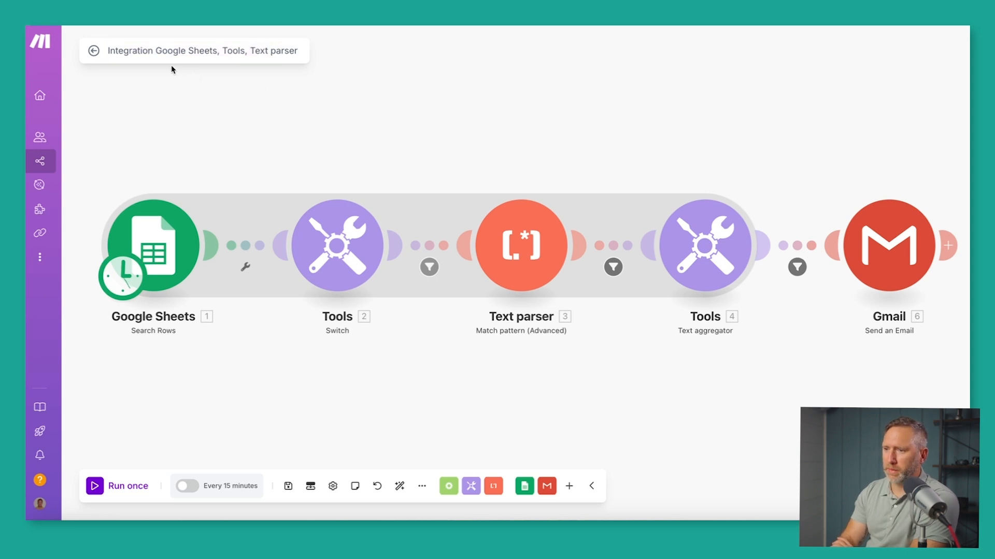
drag(155, 50, 298, 52)
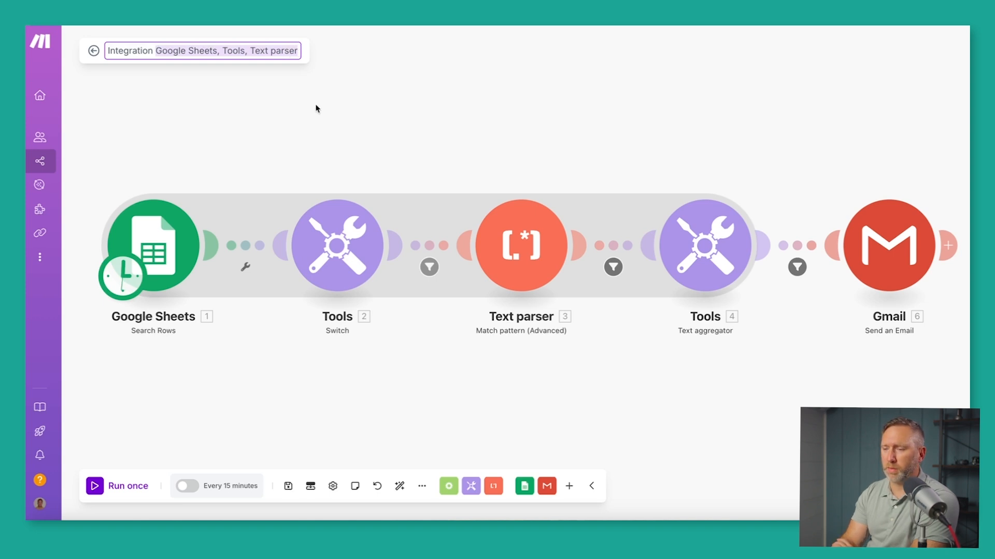
click(195, 89)
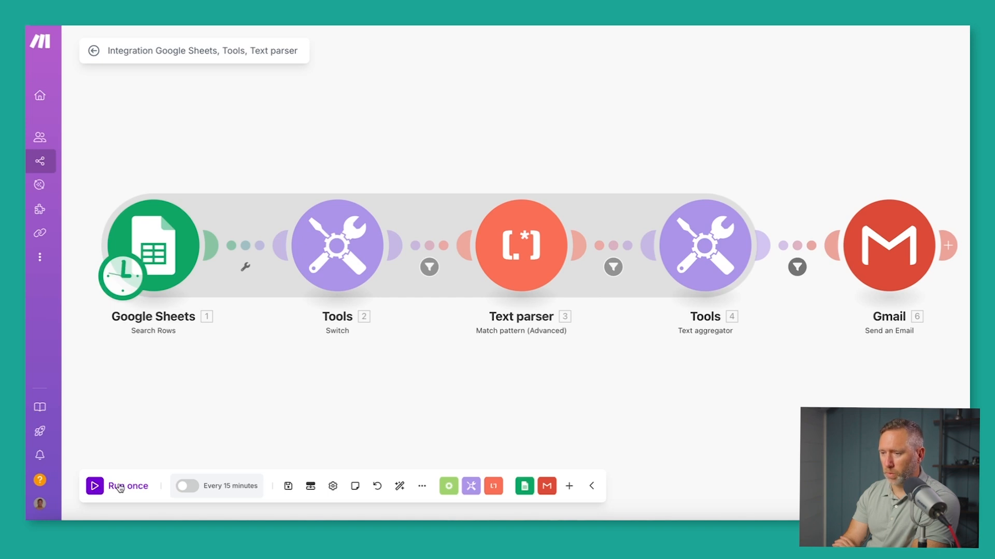
click(224, 491)
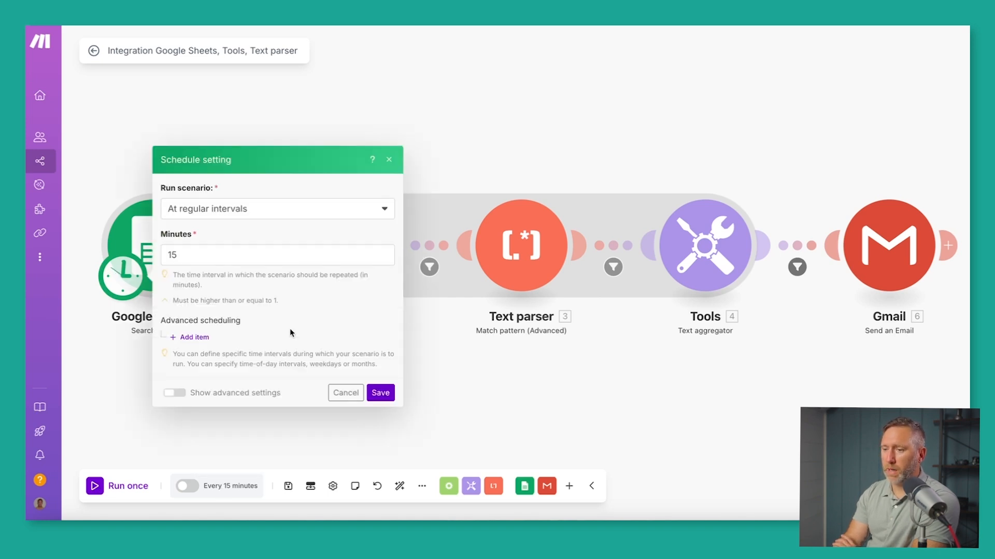
Try the Once, Every day, Days of the week and On demand options, then cancel.
click(241, 210)
click(205, 247)
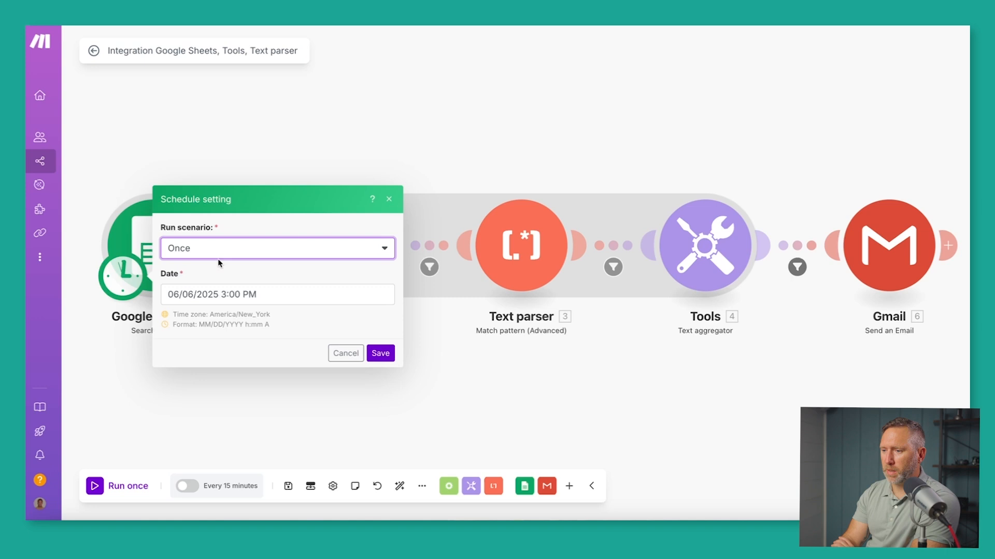
click(221, 254)
click(201, 306)
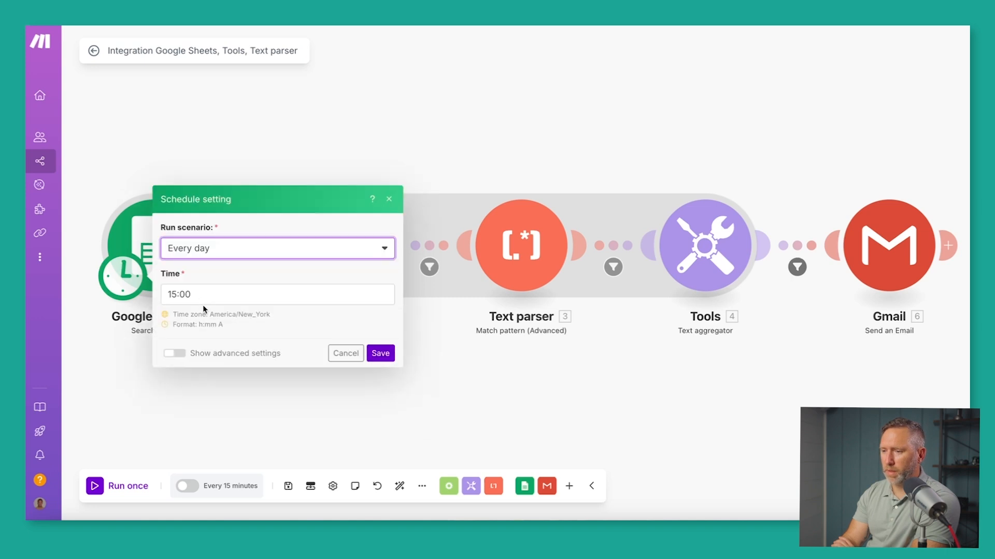
click(221, 253)
click(207, 326)
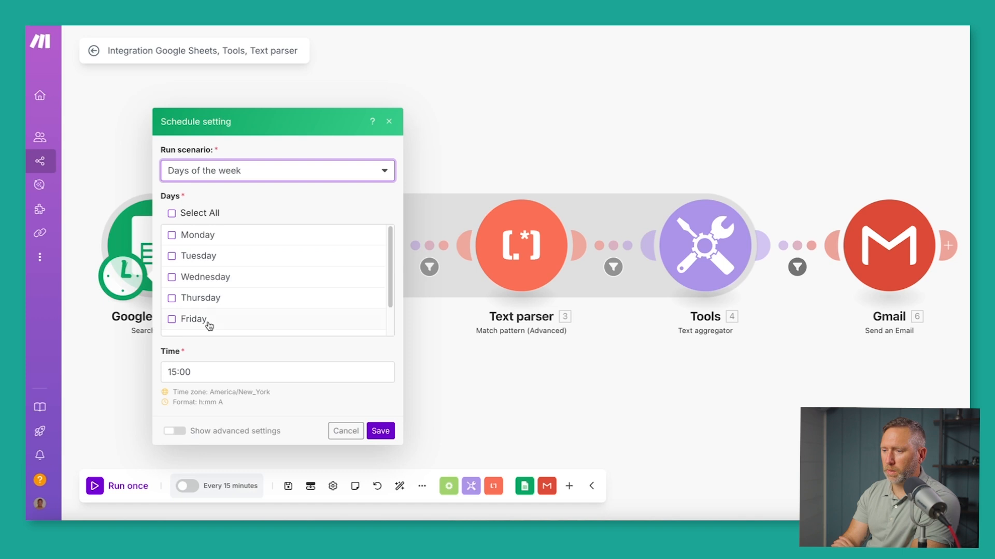
click(217, 174)
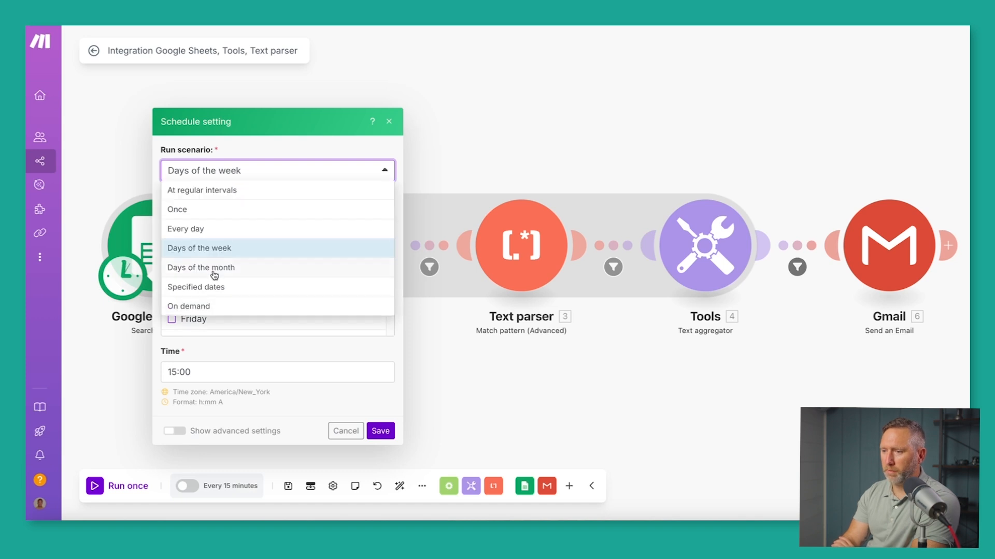
click(203, 307)
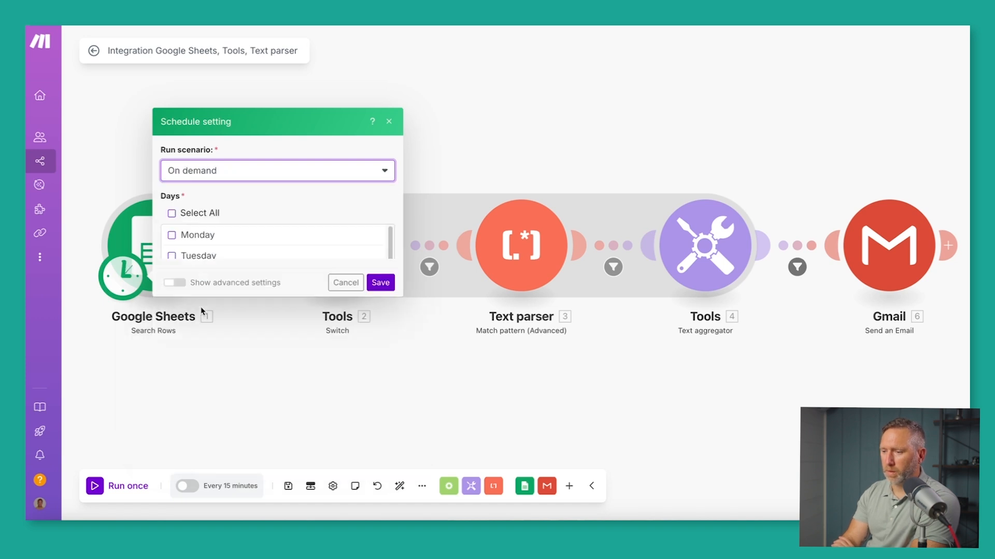
click(340, 318)
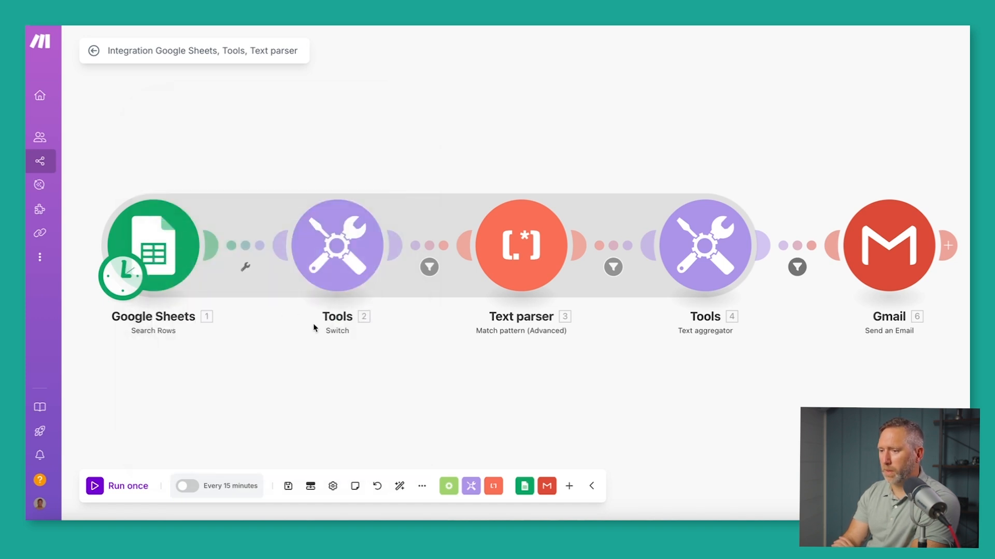
click(311, 490)
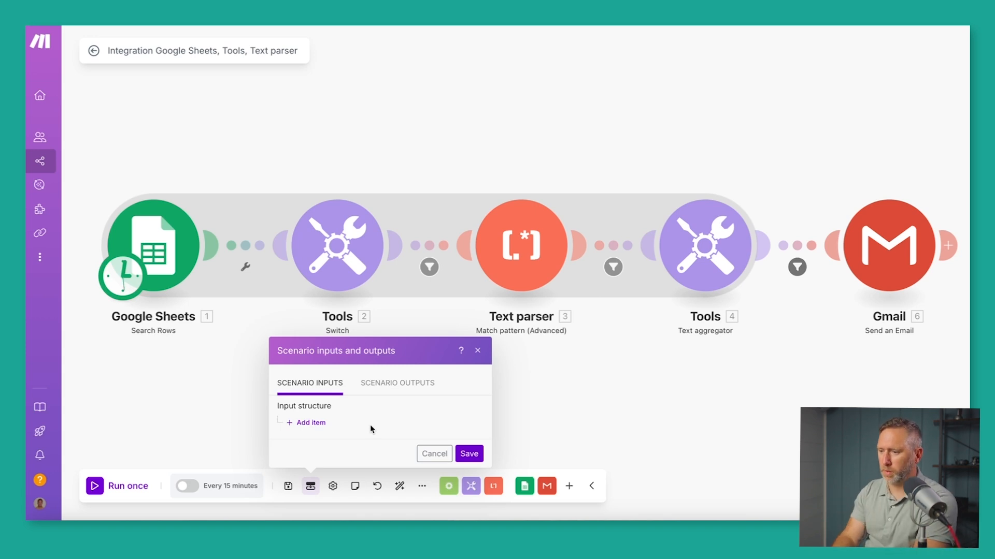
click(314, 423)
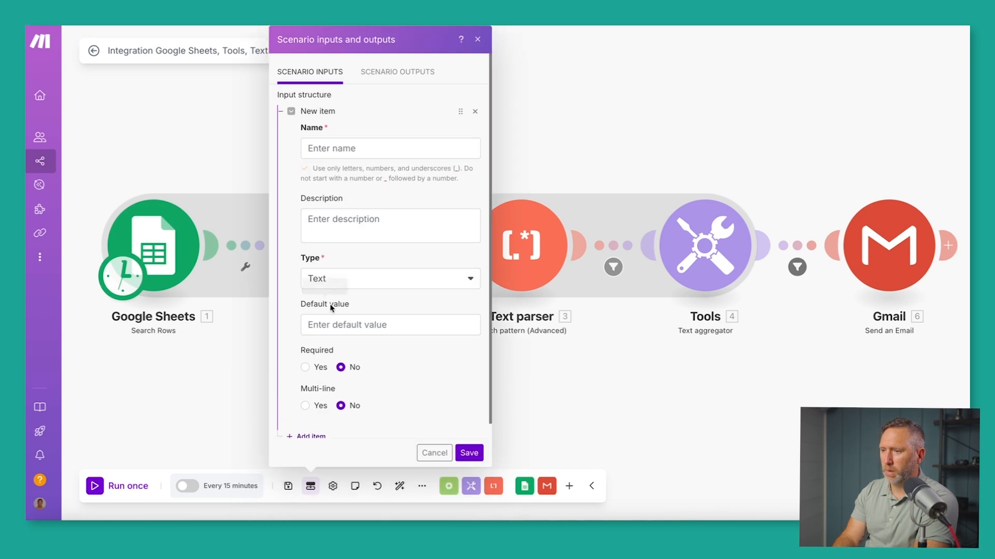
click(342, 149)
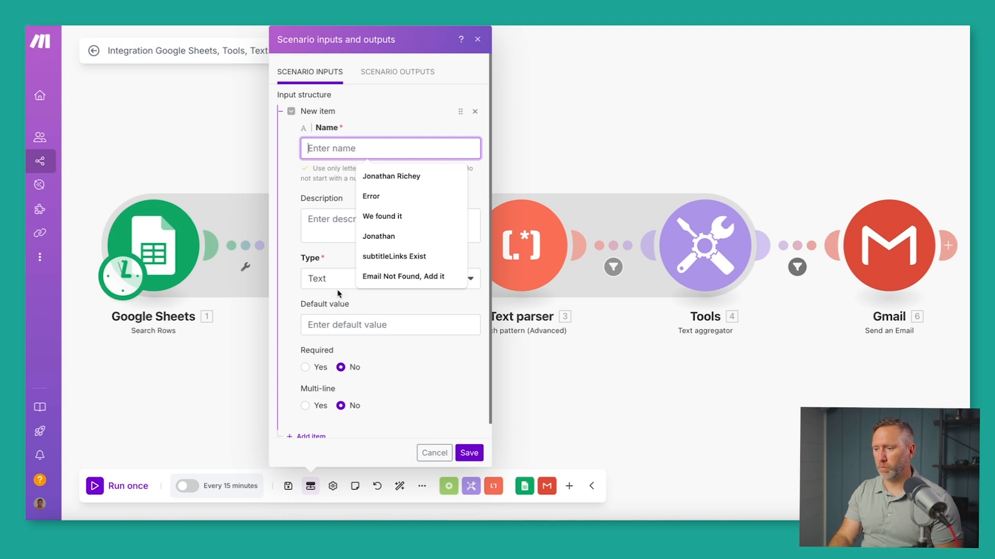
click(433, 454)
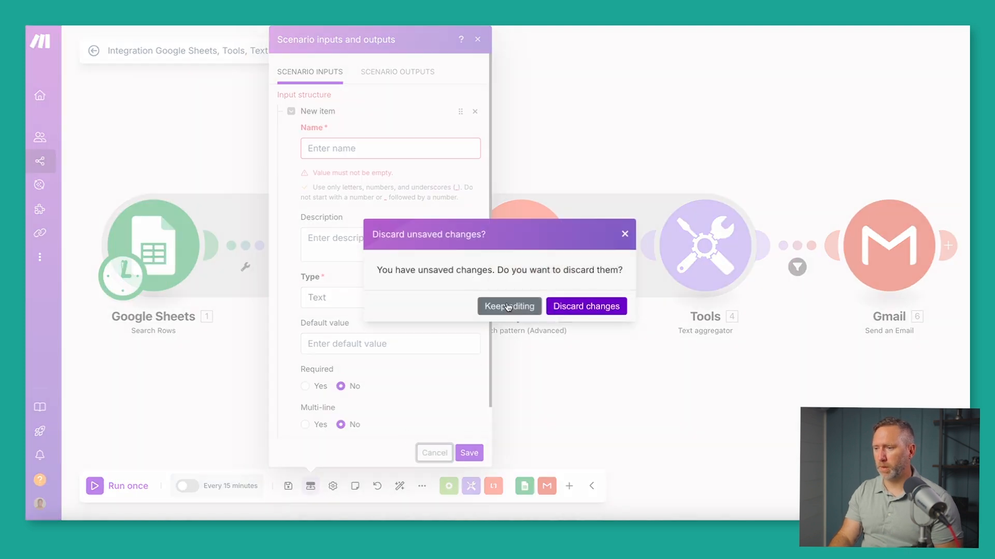
click(574, 306)
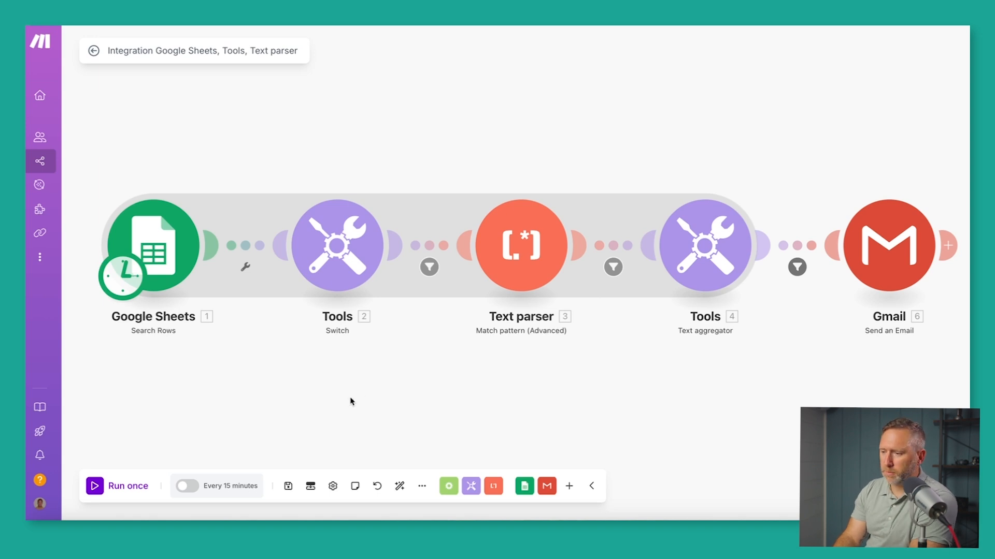
click(334, 488)
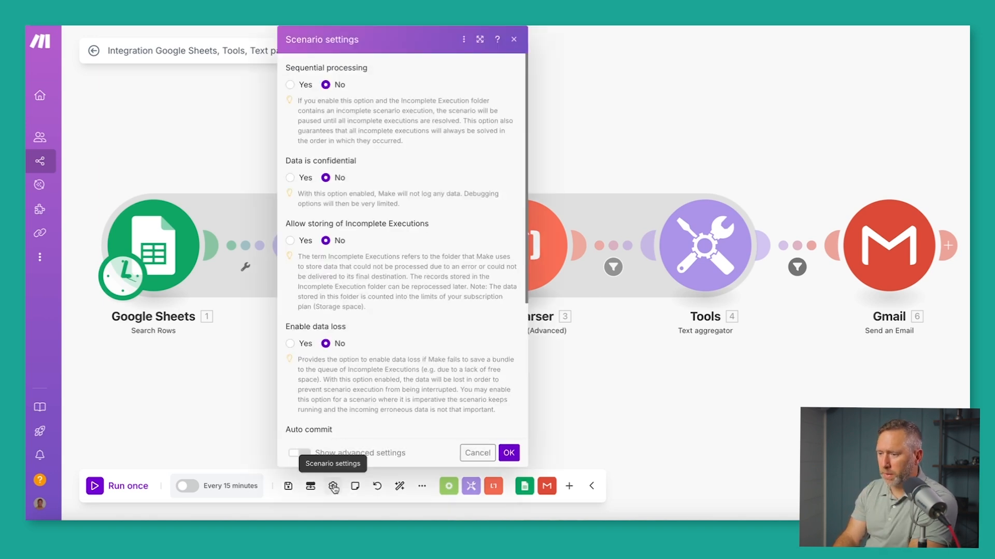
click(334, 488)
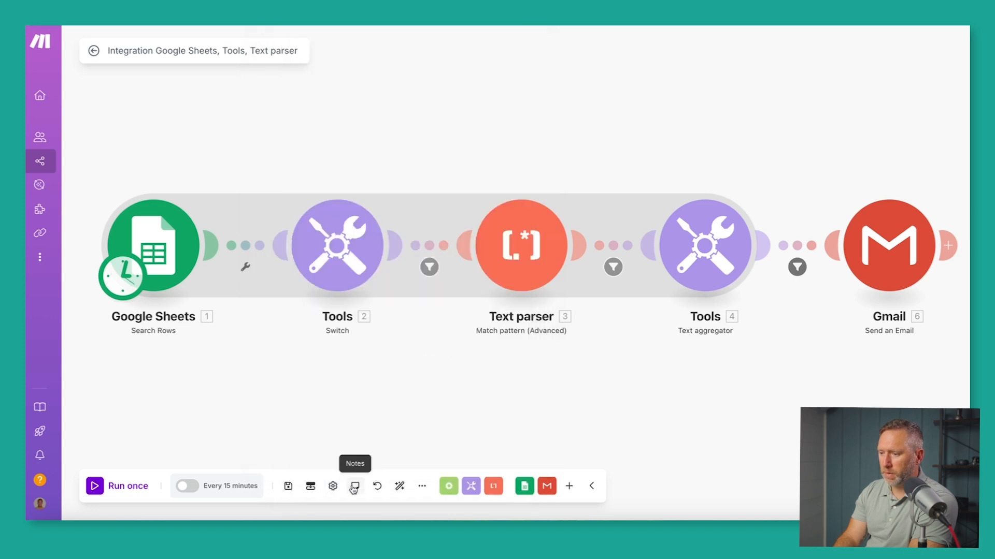
click(355, 486)
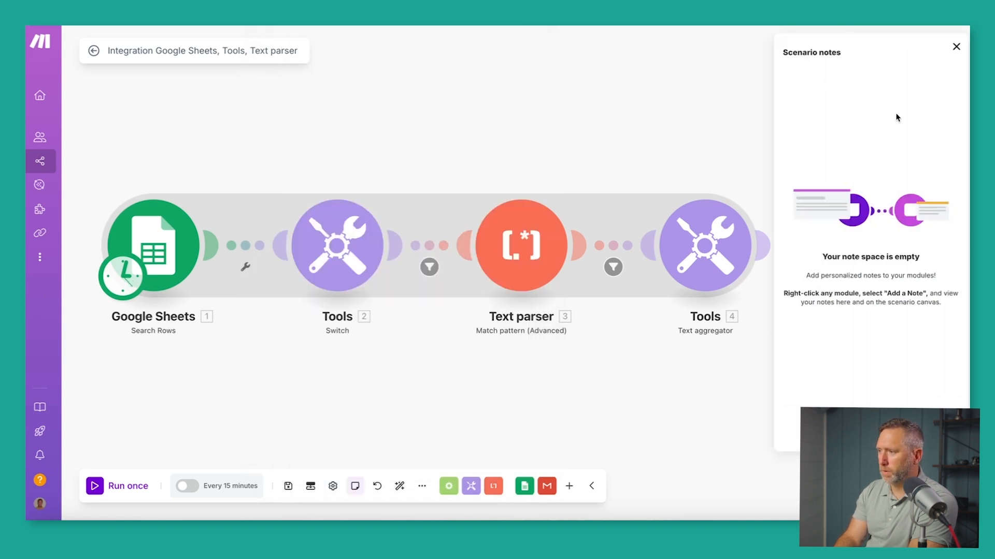
click(956, 47)
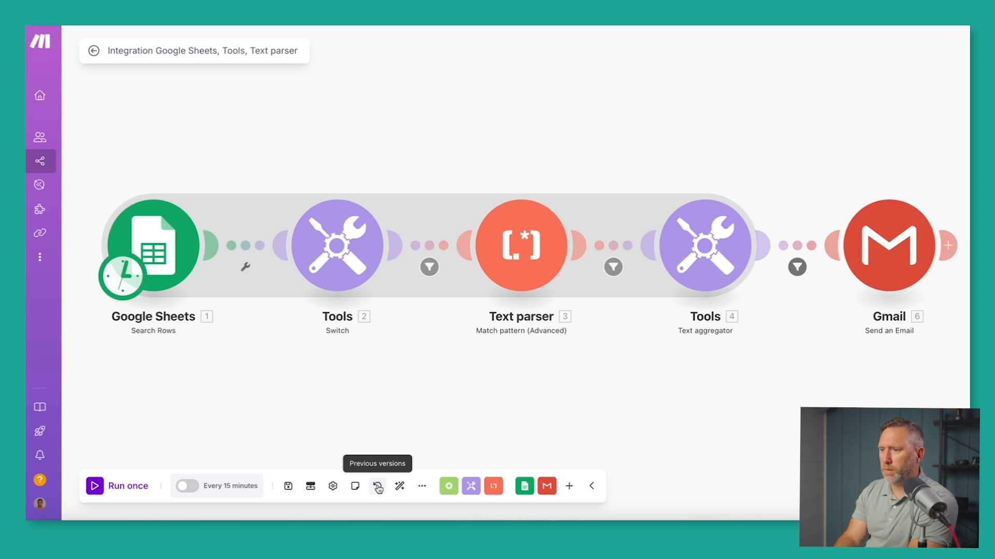
click(400, 487)
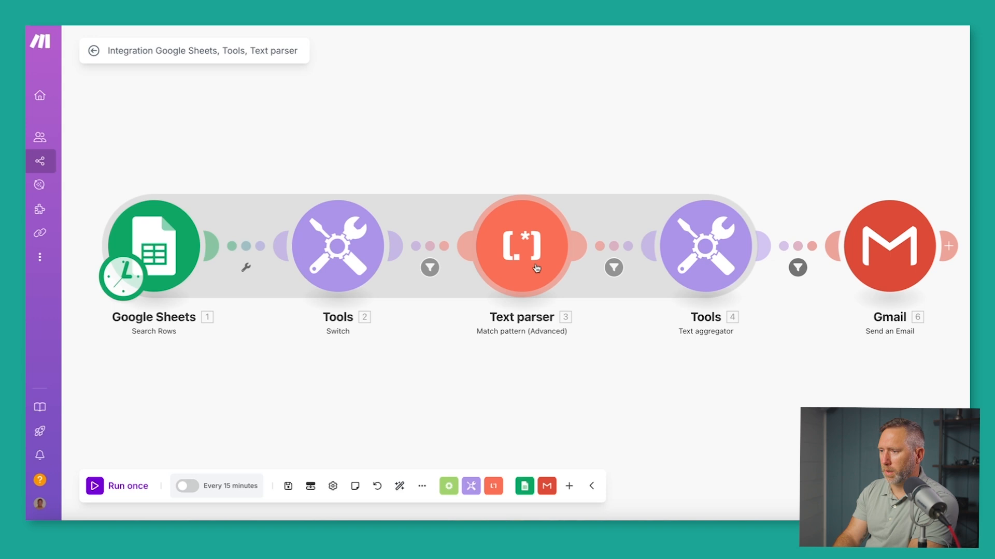
drag(536, 268, 538, 142)
drag(705, 249, 666, 363)
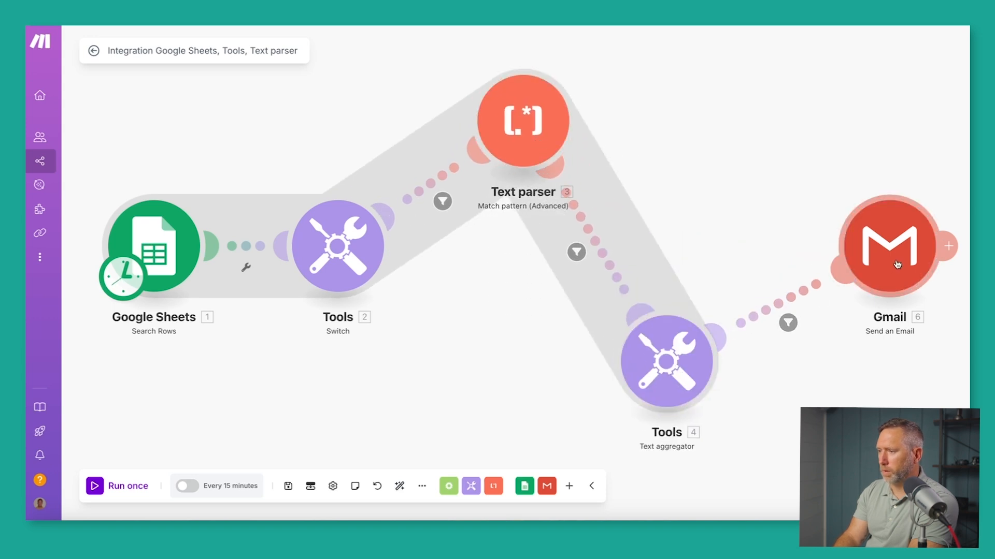
drag(897, 264, 854, 156)
drag(340, 249, 336, 352)
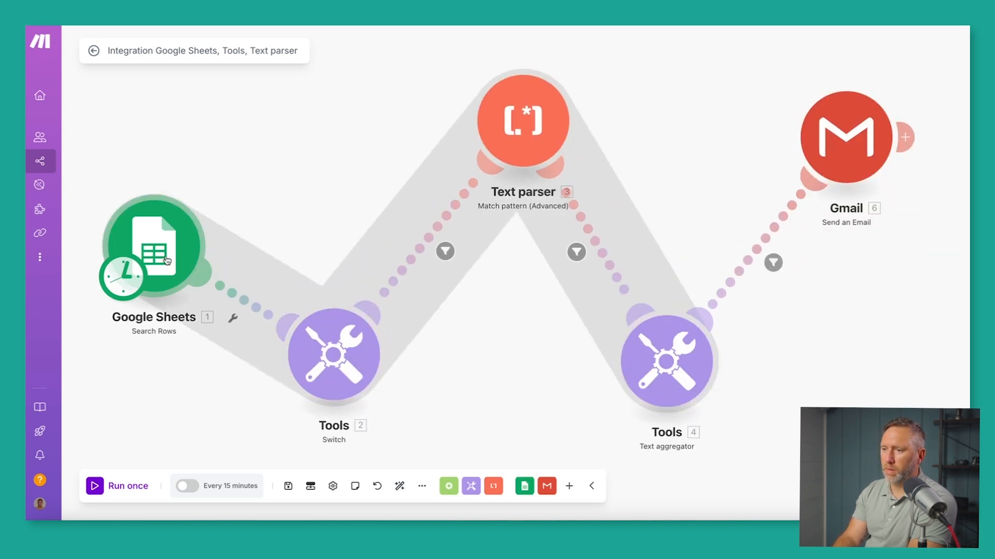
drag(167, 260, 162, 174)
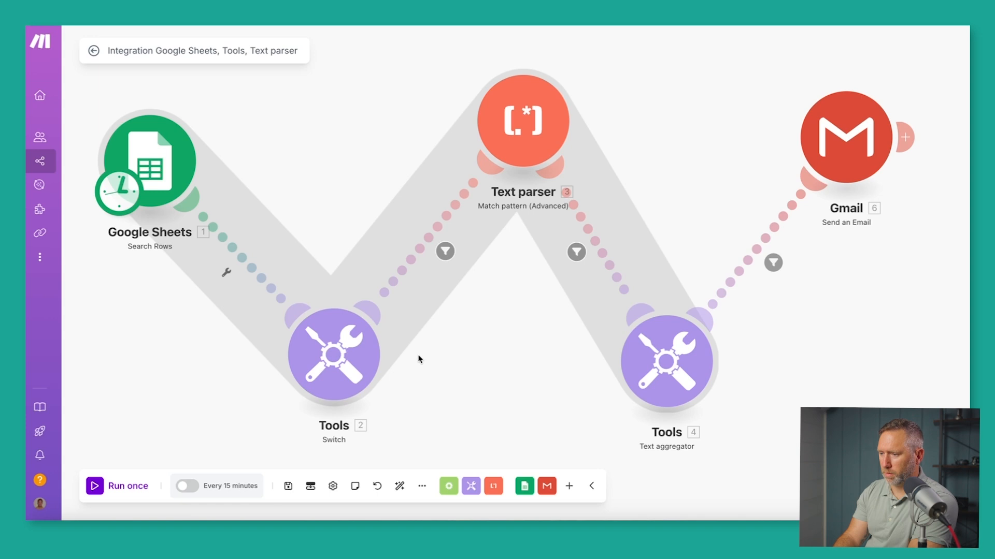
click(400, 486)
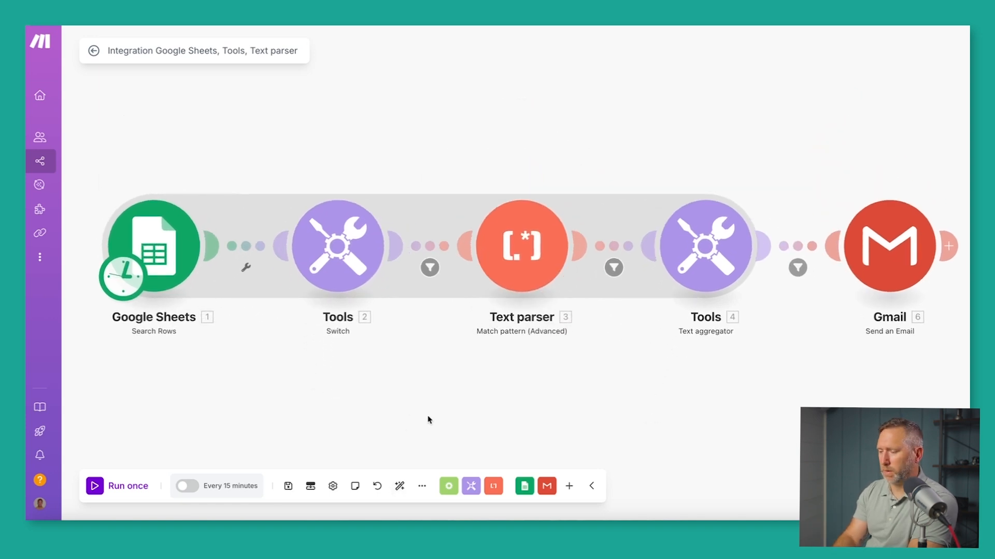
Play the scenario flow animation, dismiss the blueprint options, and show the Flow Control modules.
click(422, 488)
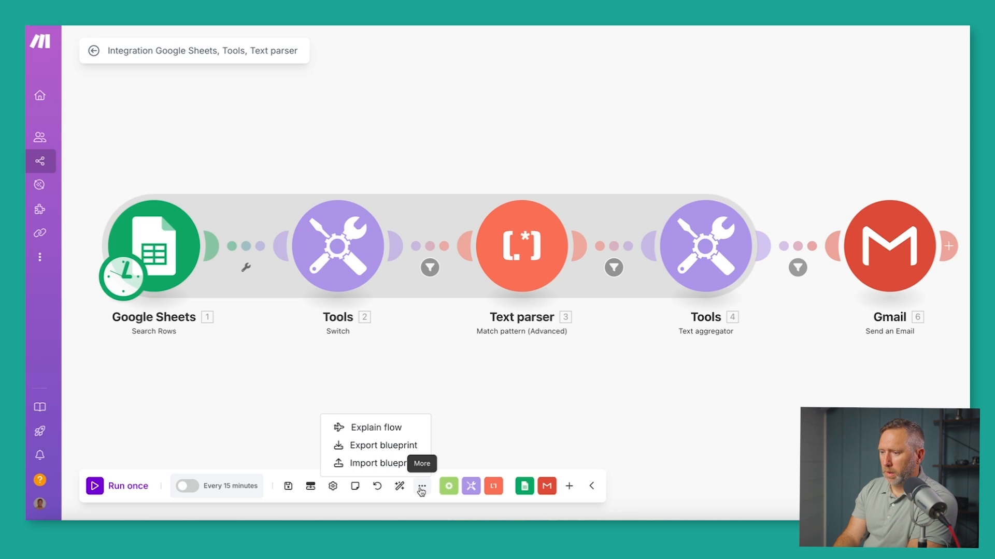
click(393, 428)
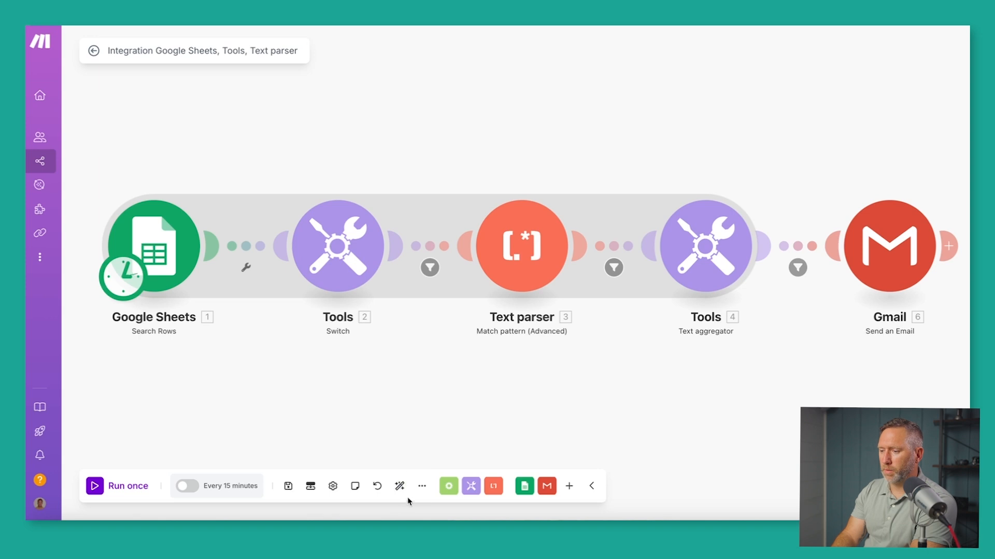
click(422, 486)
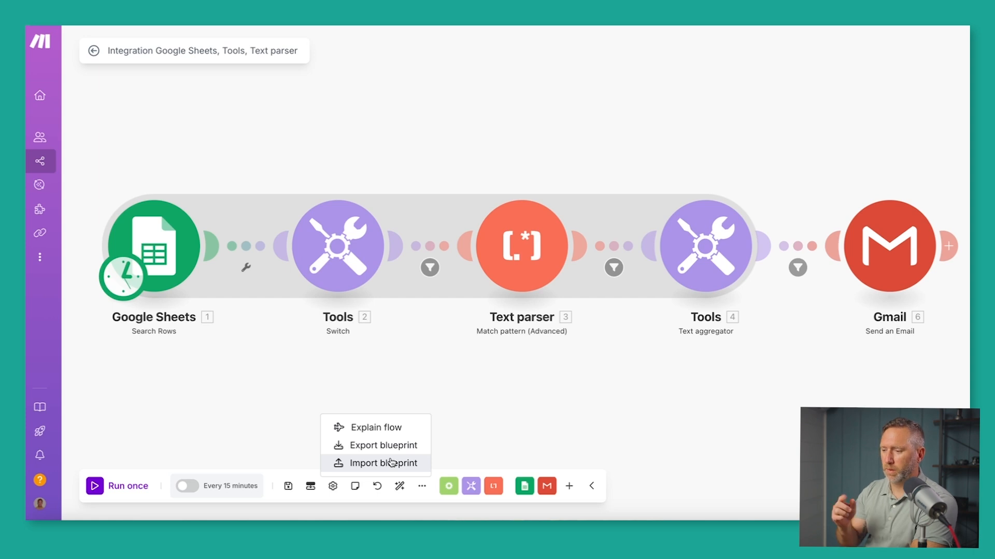
click(463, 439)
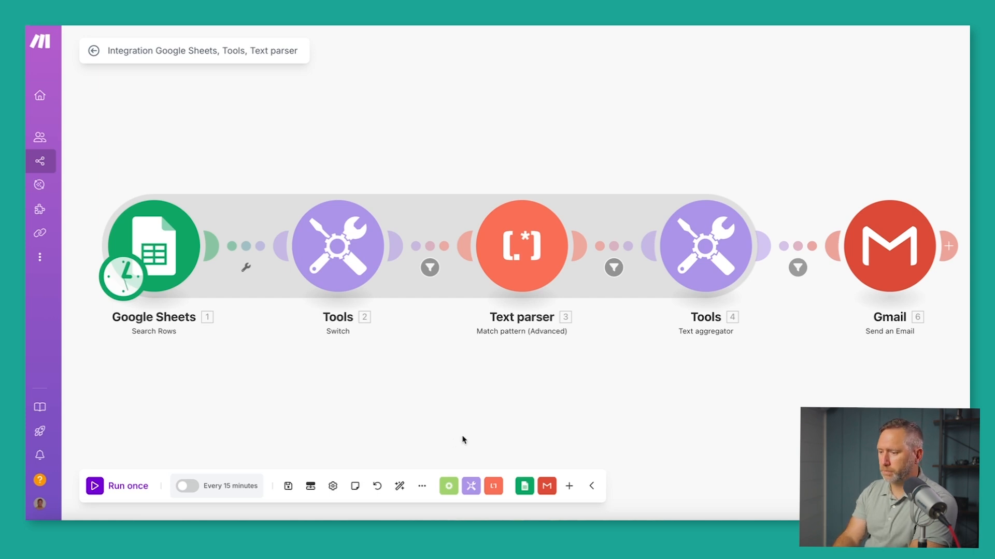
click(447, 487)
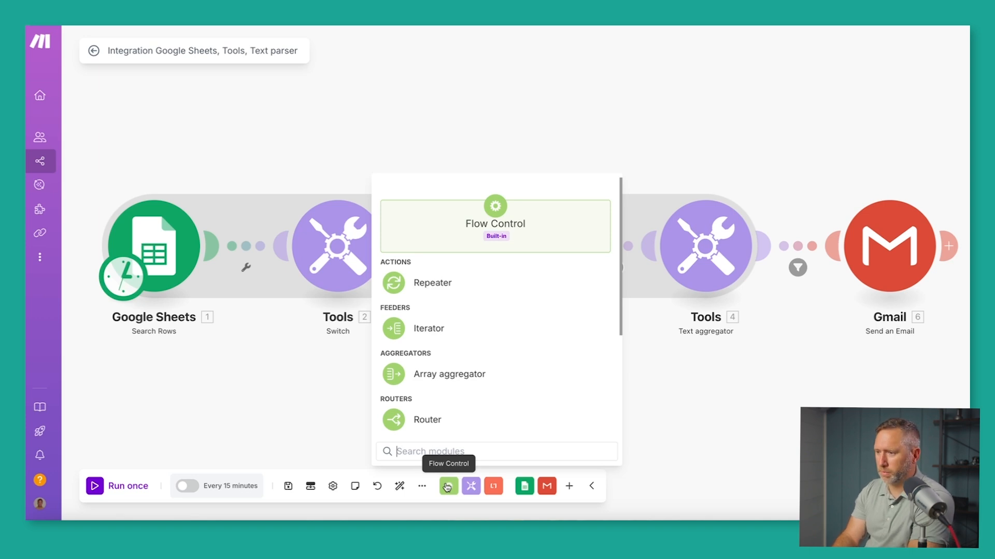
Browse the Tools, Text parser, Google Sheets and Gmail module lists, then open the full app list.
click(477, 488)
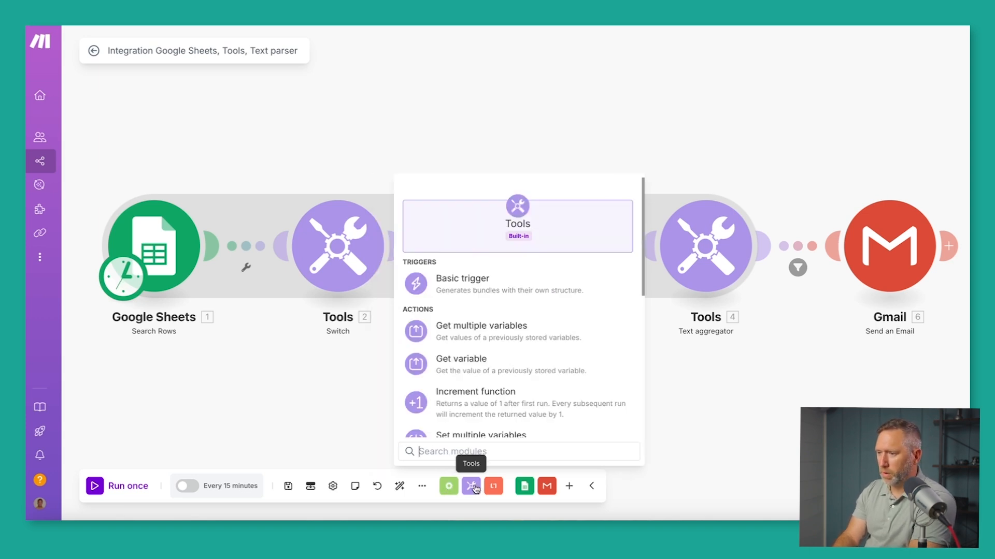
click(493, 487)
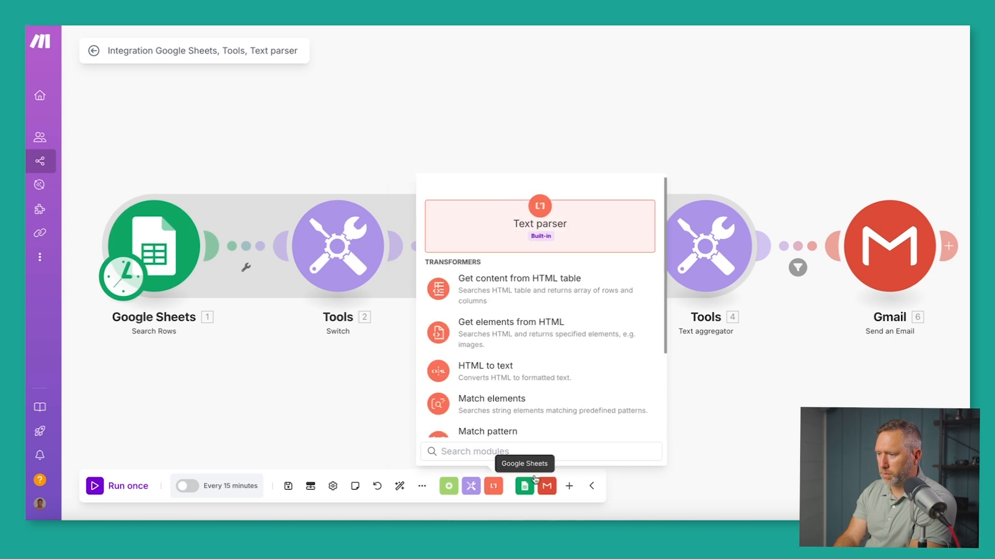
click(696, 485)
click(525, 487)
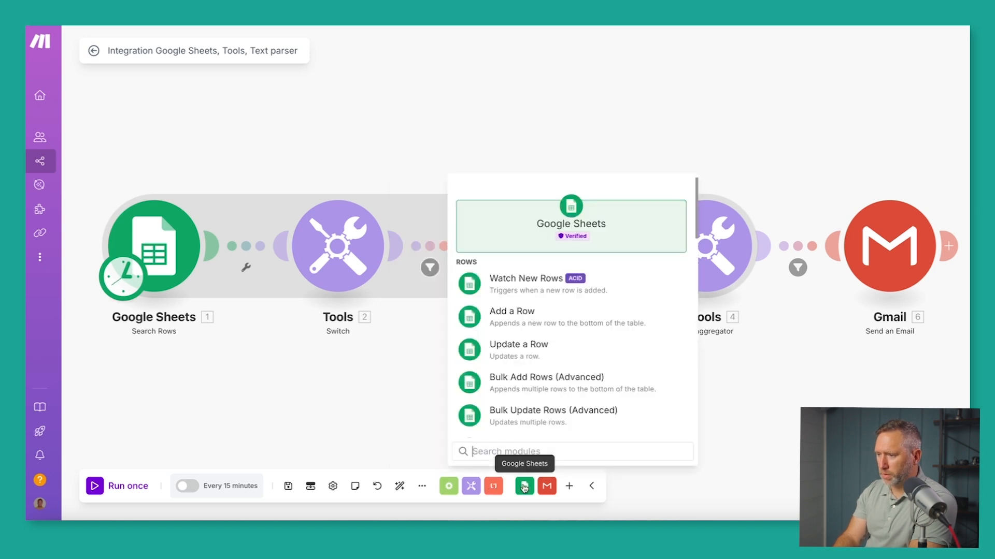
click(546, 487)
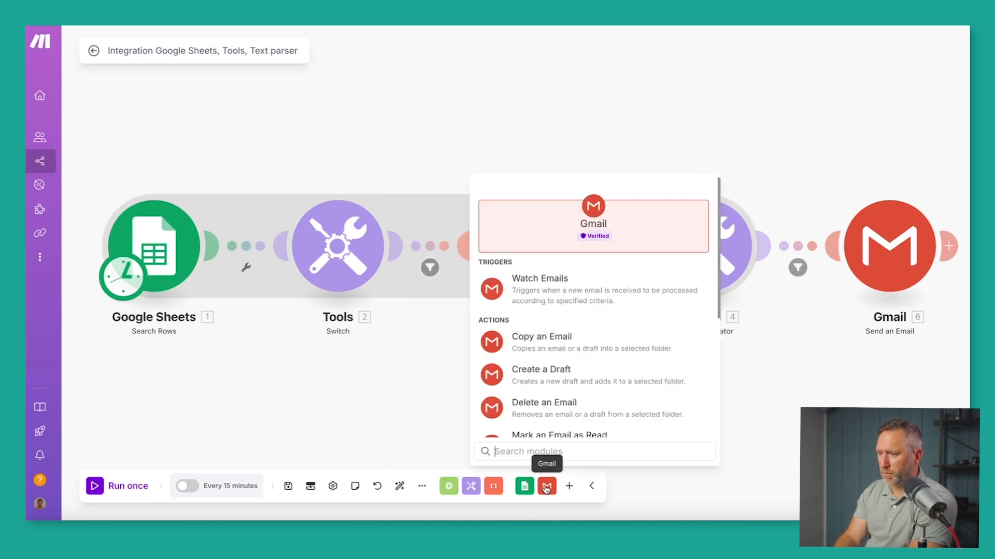
click(688, 348)
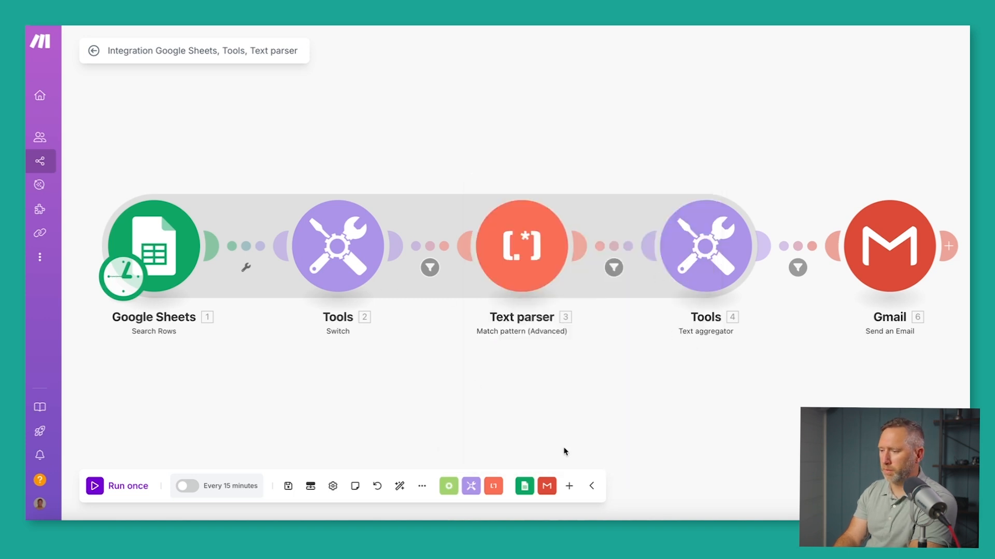
click(568, 486)
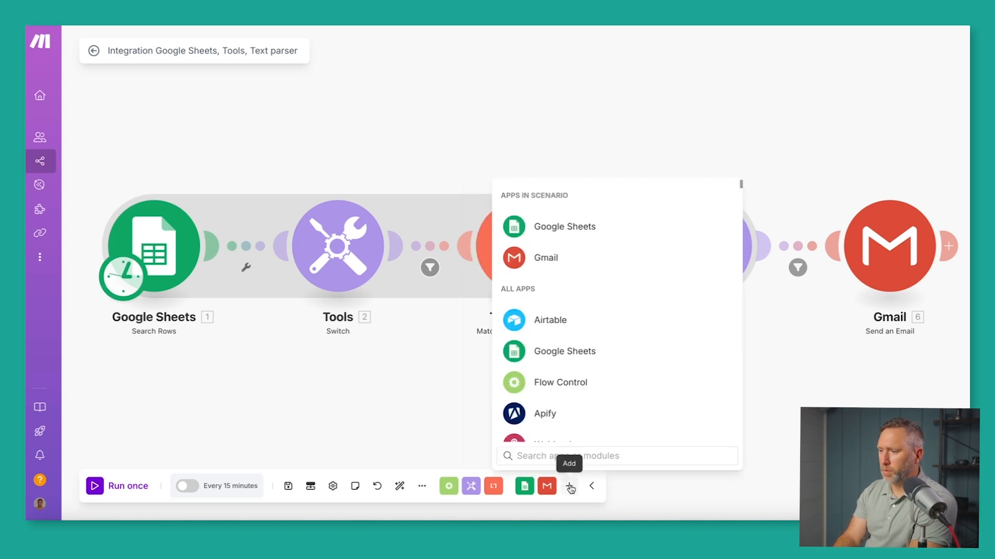
Add an HTTP Get a file module and attach it after Gmail as step 7.
scroll(573, 371, down, 7)
scroll(573, 368, up, 4)
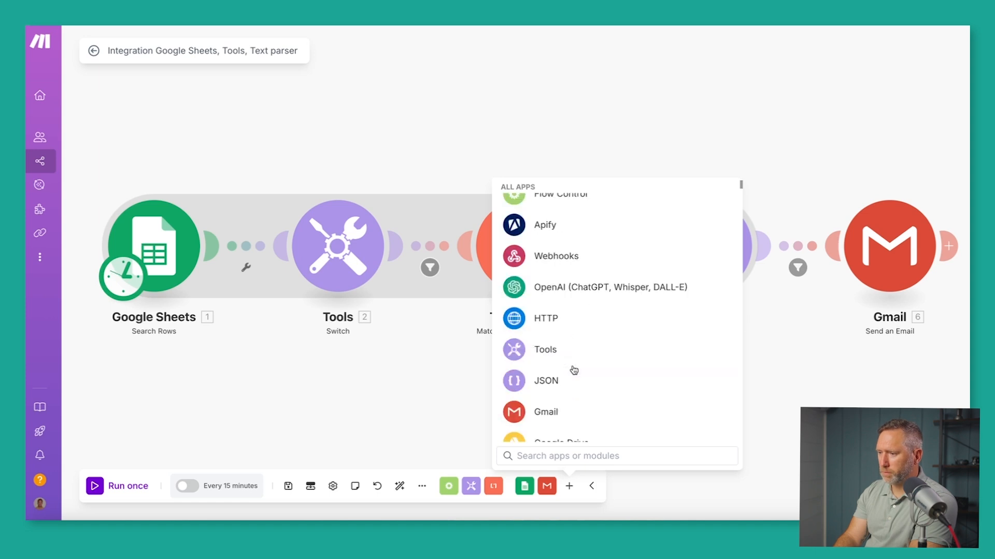
scroll(573, 370, up, 2)
click(520, 383)
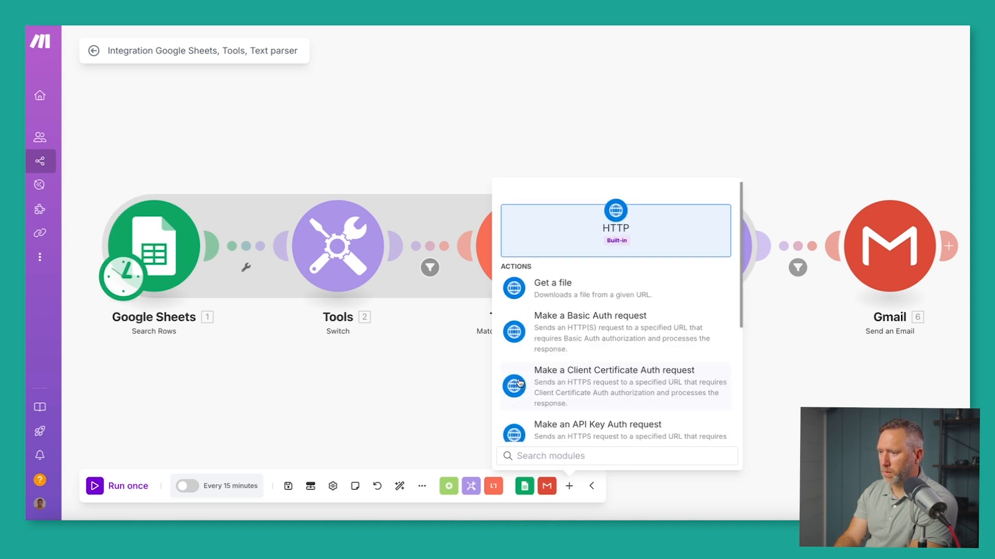
click(517, 283)
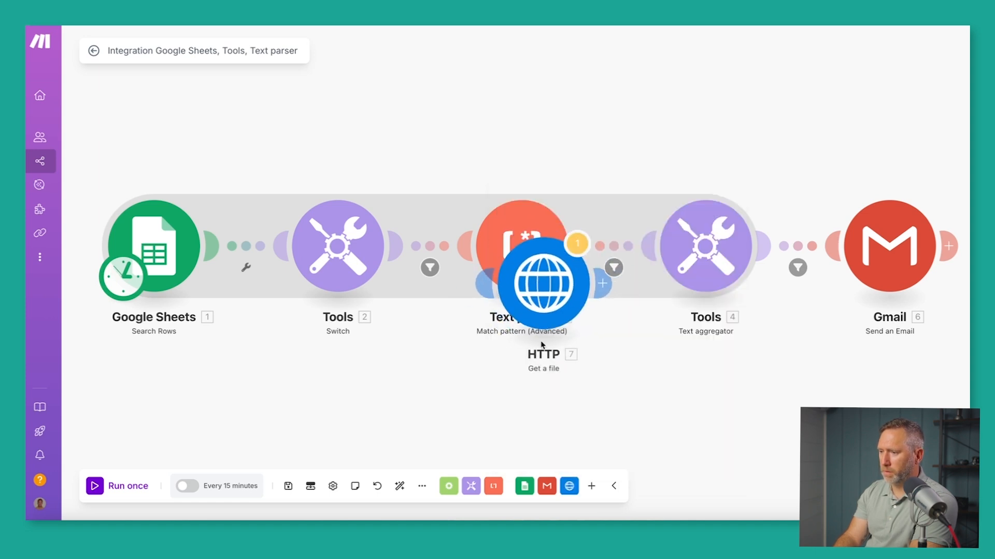
drag(677, 388, 480, 327)
drag(595, 368, 840, 282)
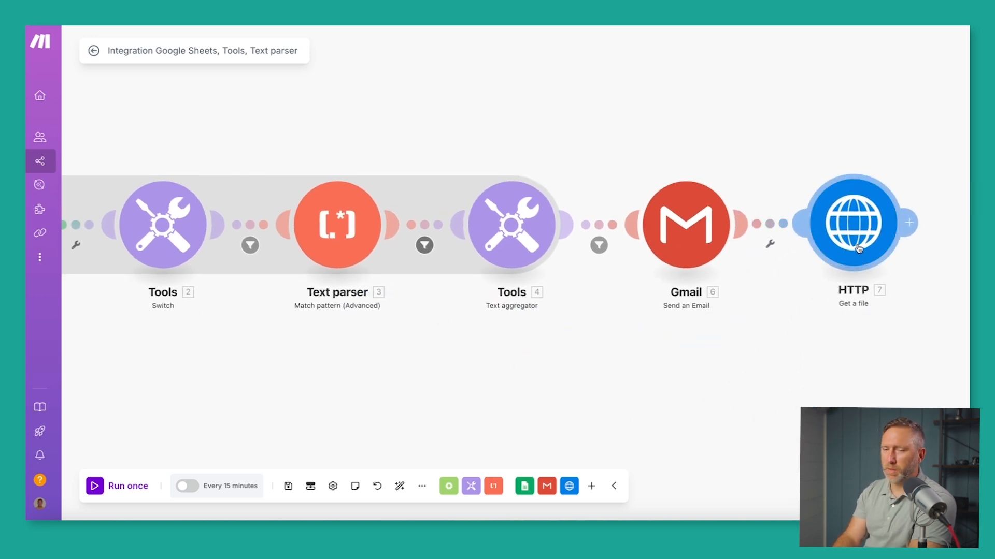
Reposition the HTTP module below Gmail and auto-align the whole scenario layout.
drag(860, 243, 884, 383)
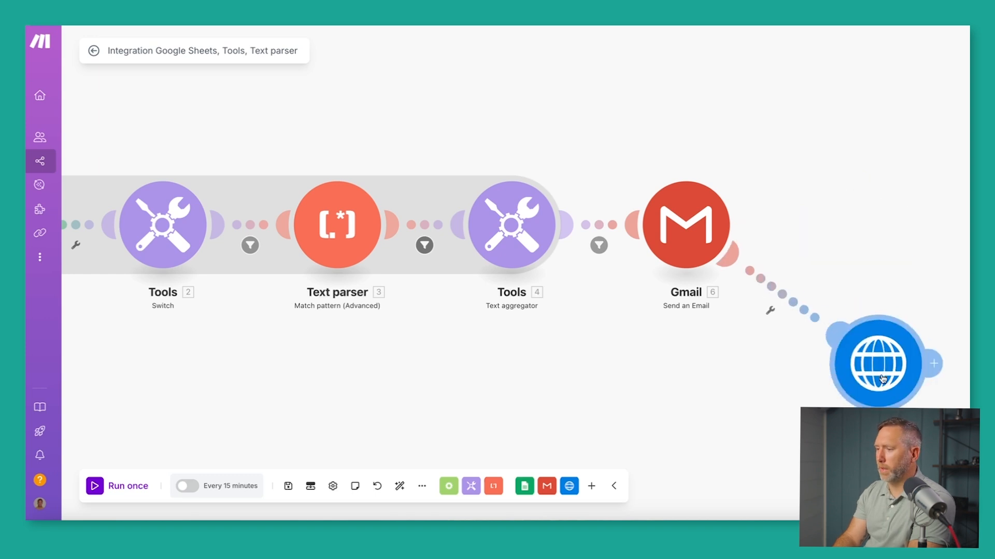
click(767, 311)
click(800, 319)
drag(881, 363, 835, 222)
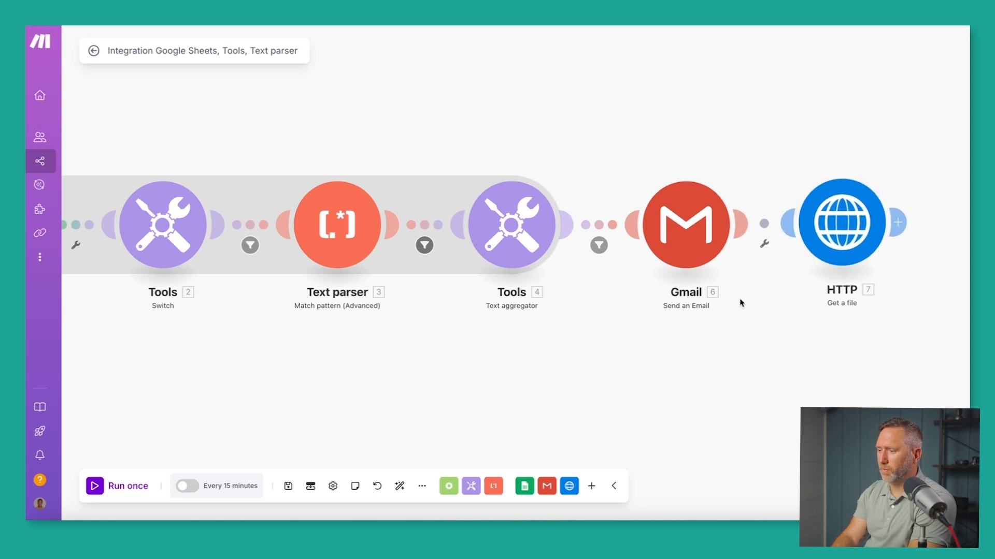
click(400, 486)
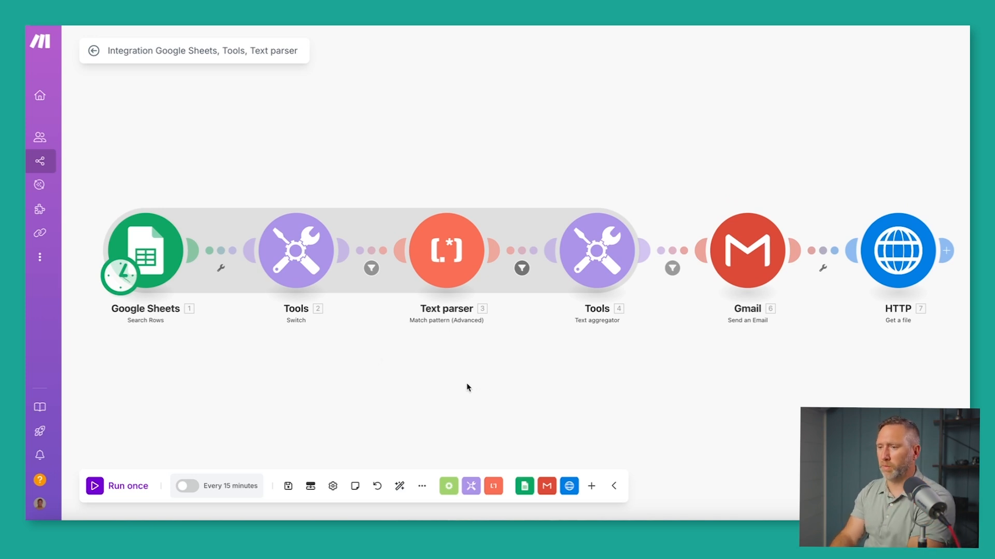
Set the Google Sheets module's connection to My Google connection and review its Sheet1 search fields.
click(156, 255)
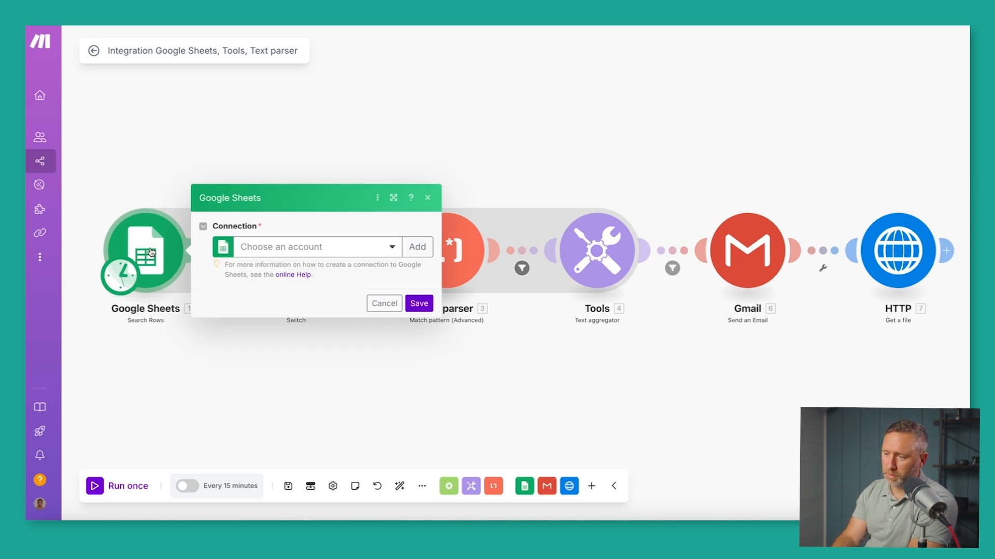
click(389, 249)
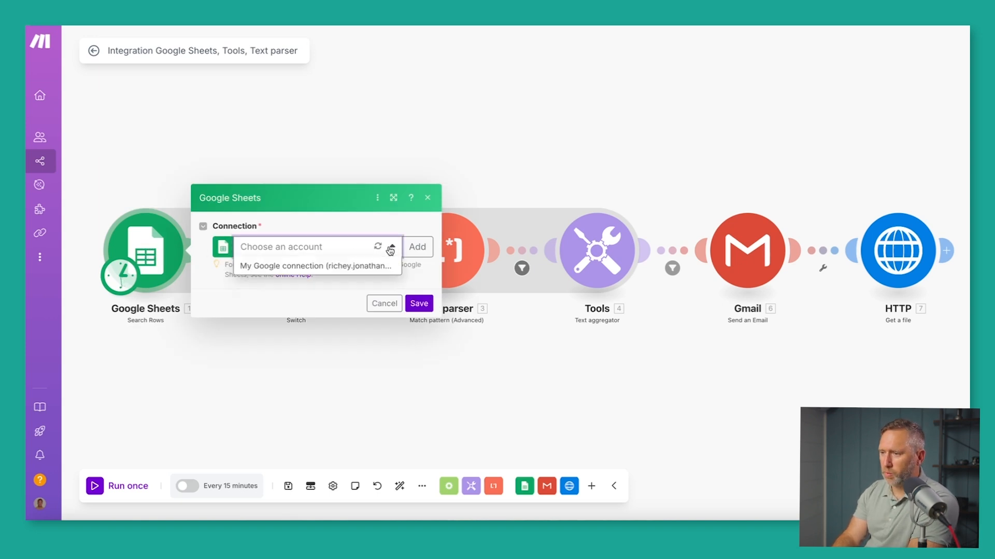
click(331, 266)
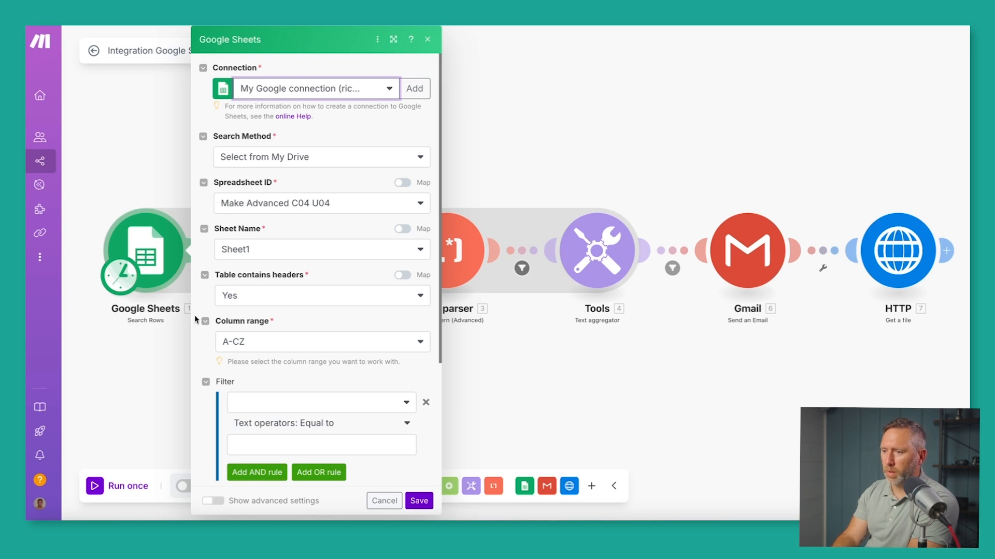
scroll(194, 315, down, 4)
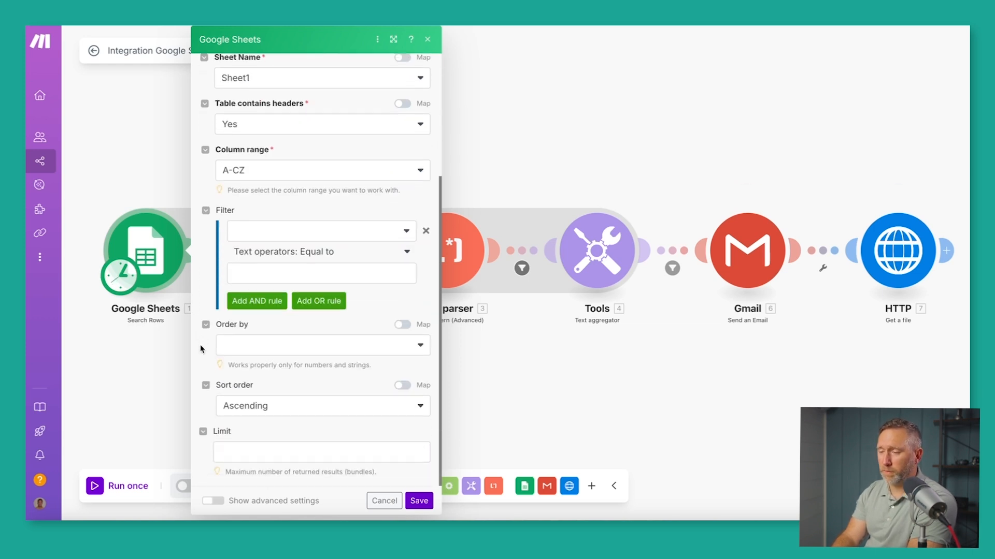
scroll(270, 242, up, 4)
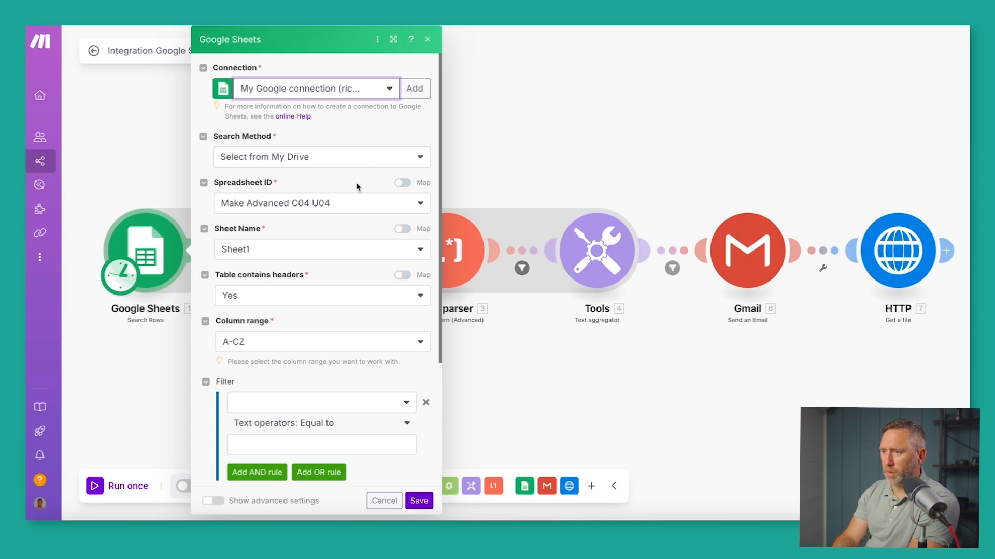
click(427, 40)
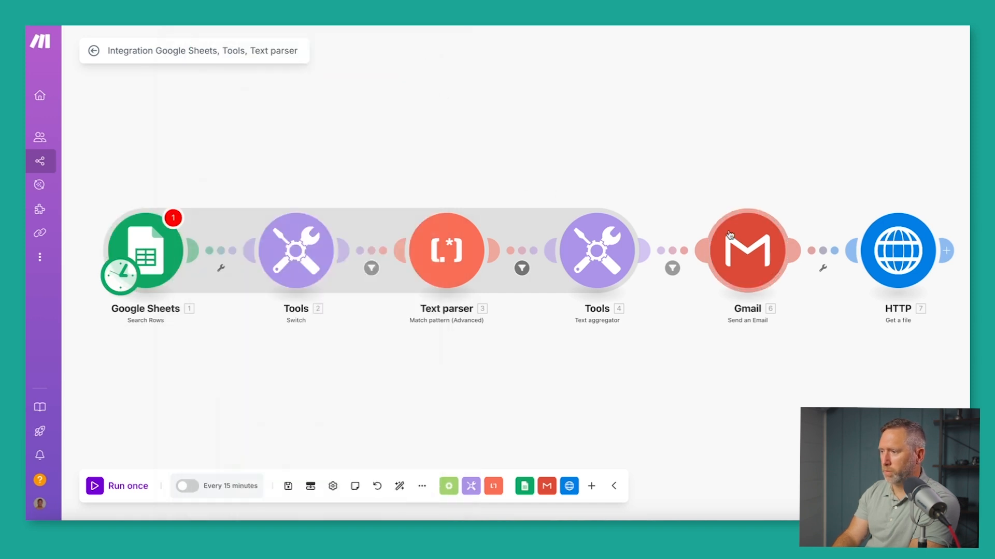
Inspect the mappable values in the HTTP URL and Gmail content fields without changing them.
click(889, 257)
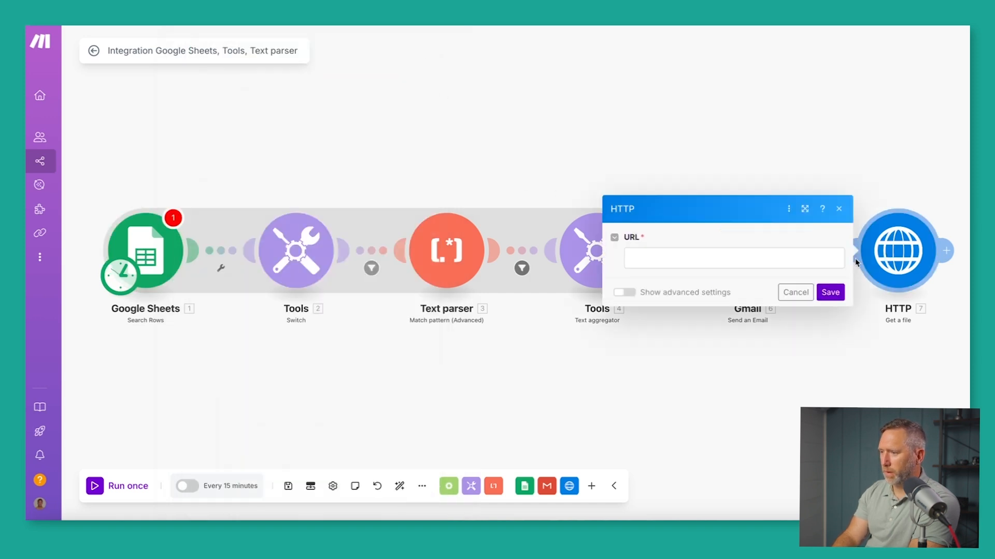
click(700, 256)
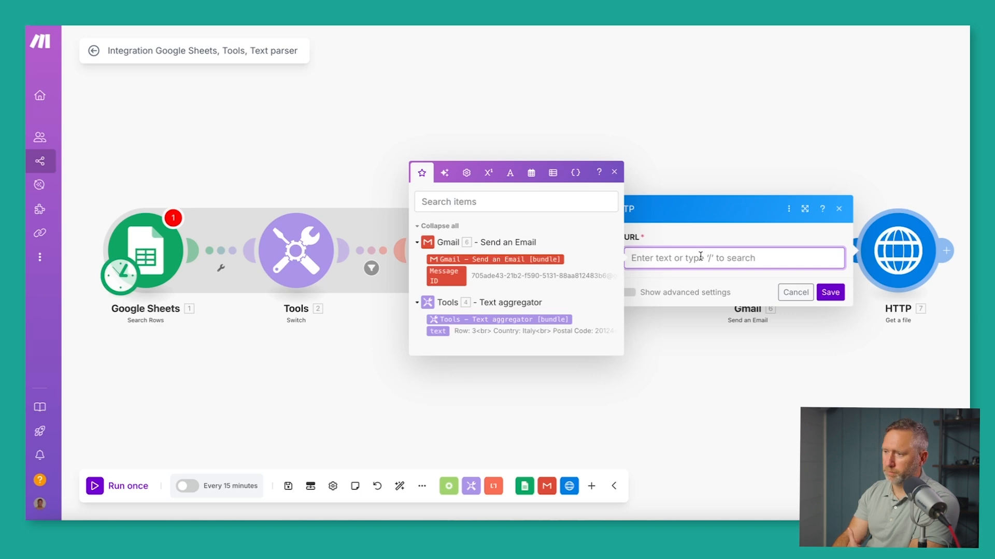
click(792, 292)
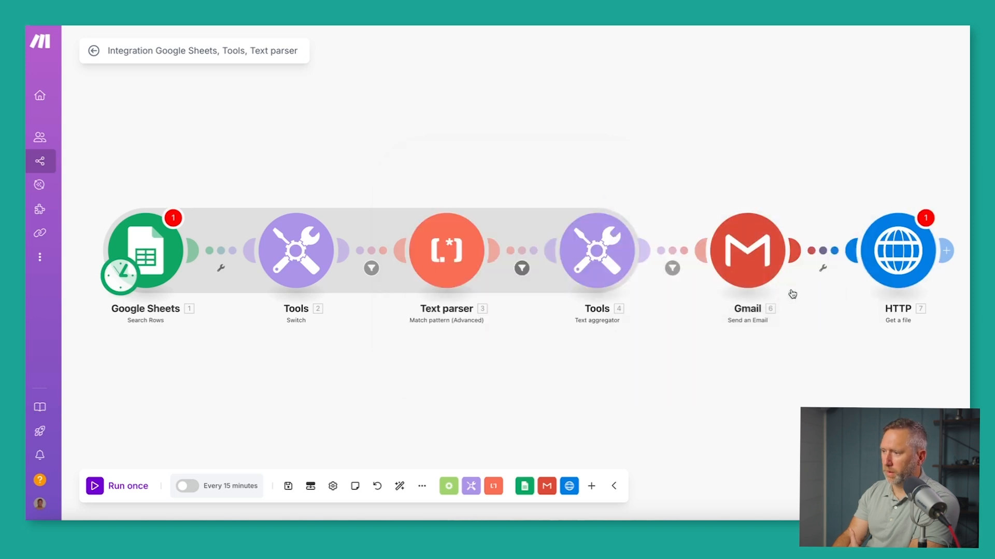
click(742, 265)
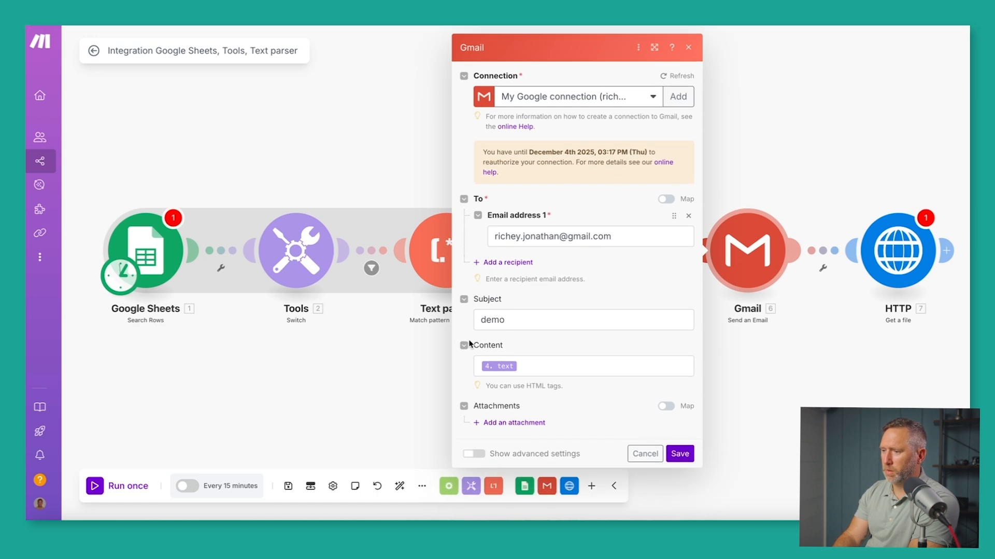
click(537, 369)
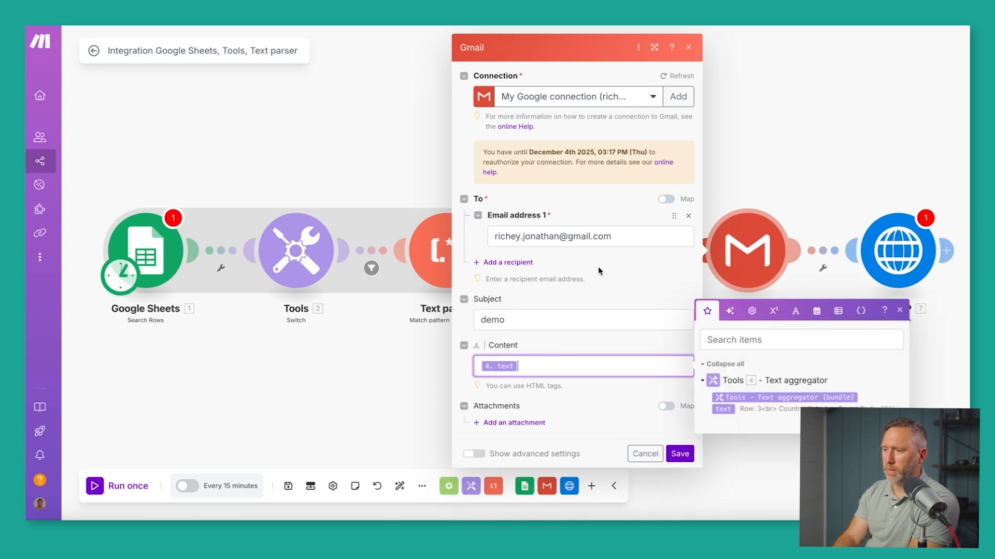
click(645, 454)
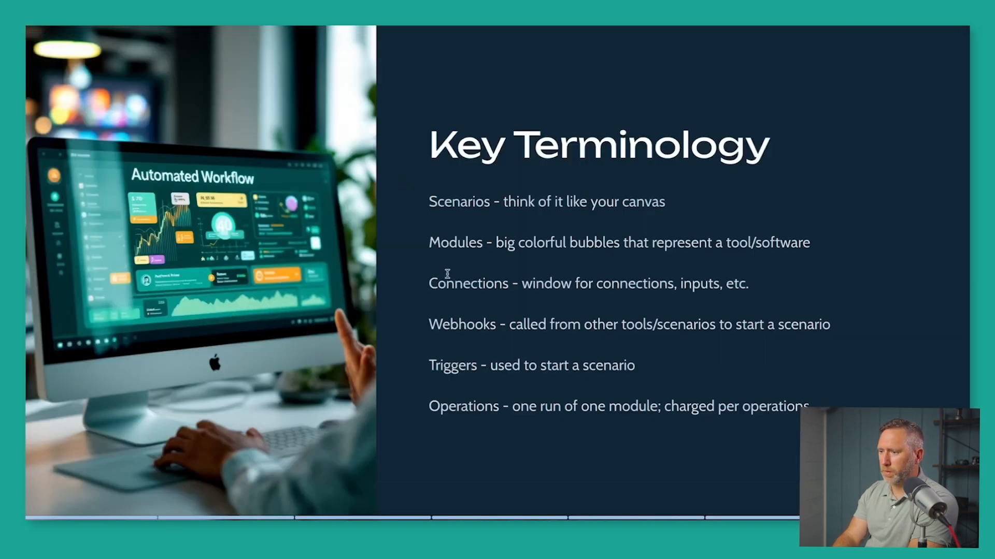
Highlight the Scenarios, Modules and Connections definitions on the terminology slide.
drag(429, 204, 469, 208)
drag(434, 237, 490, 246)
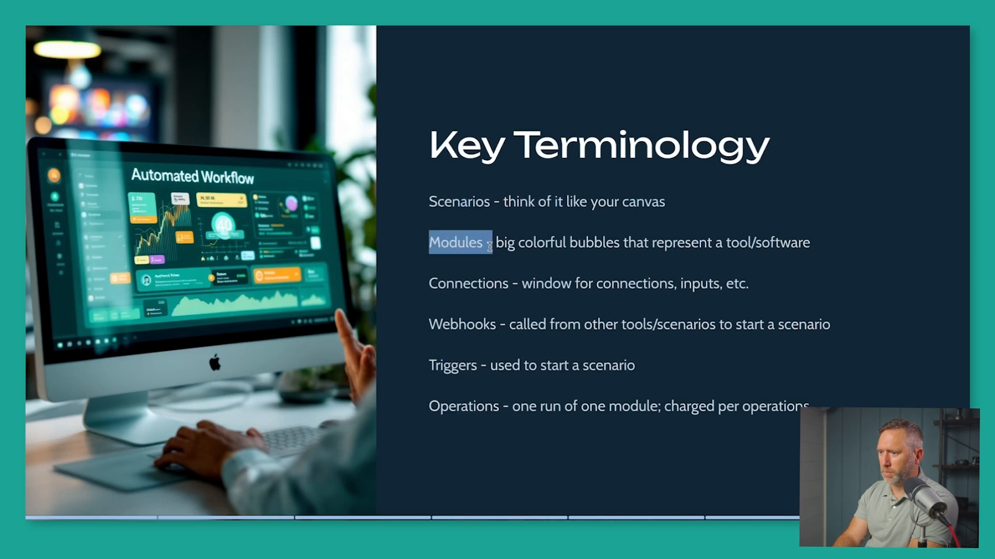
drag(435, 280, 497, 285)
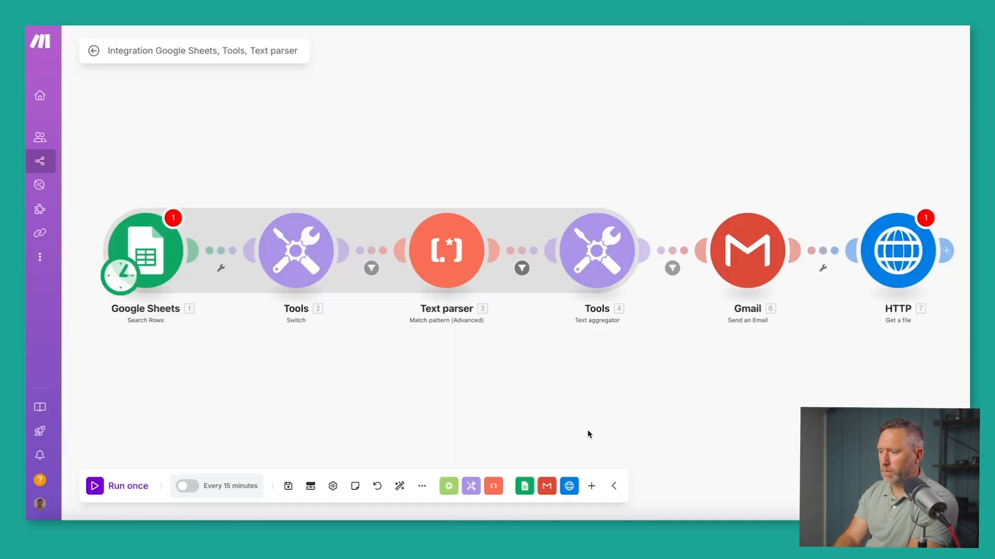
Search 'web' and place a Webhooks Custom webhook module below the Google Sheets flow.
click(591, 486)
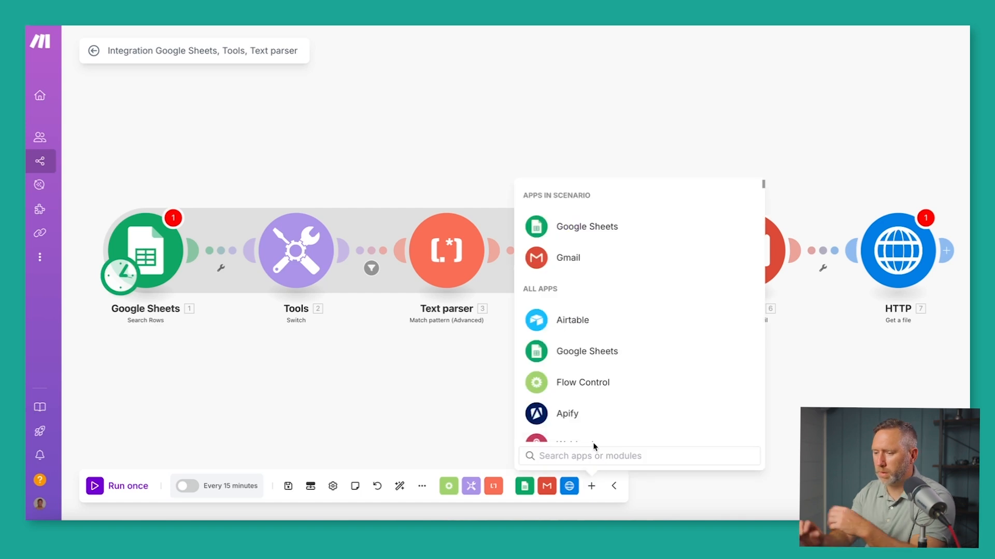
text(web)
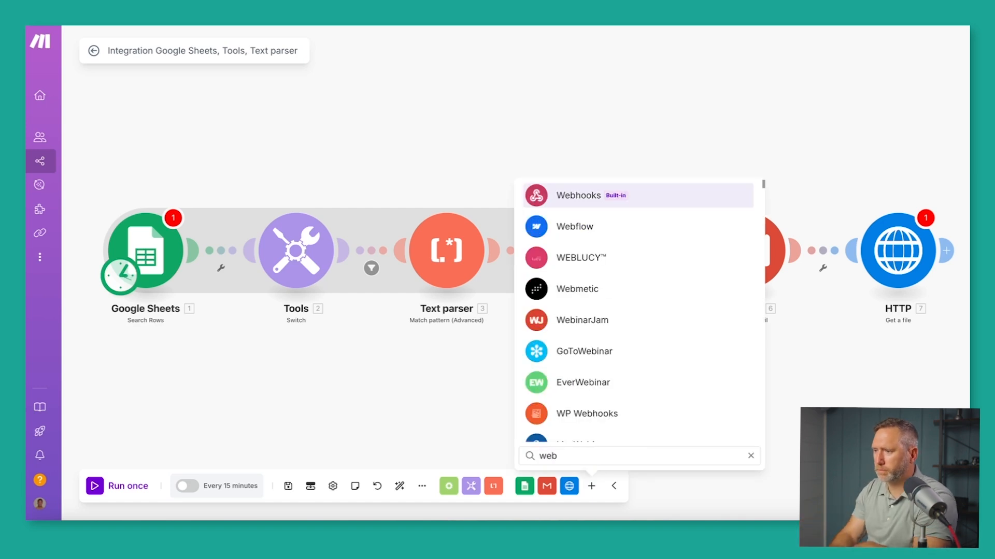
click(553, 197)
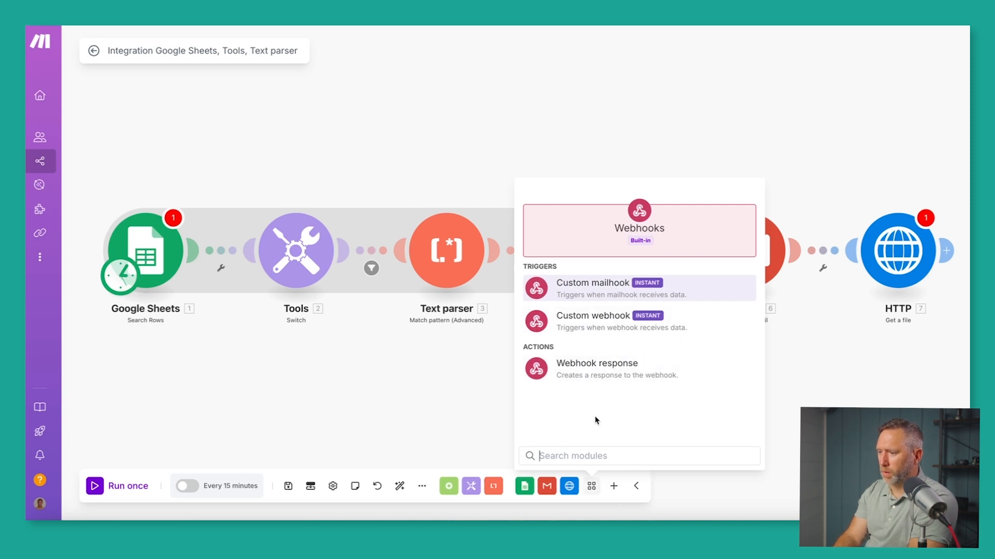
drag(586, 324, 164, 367)
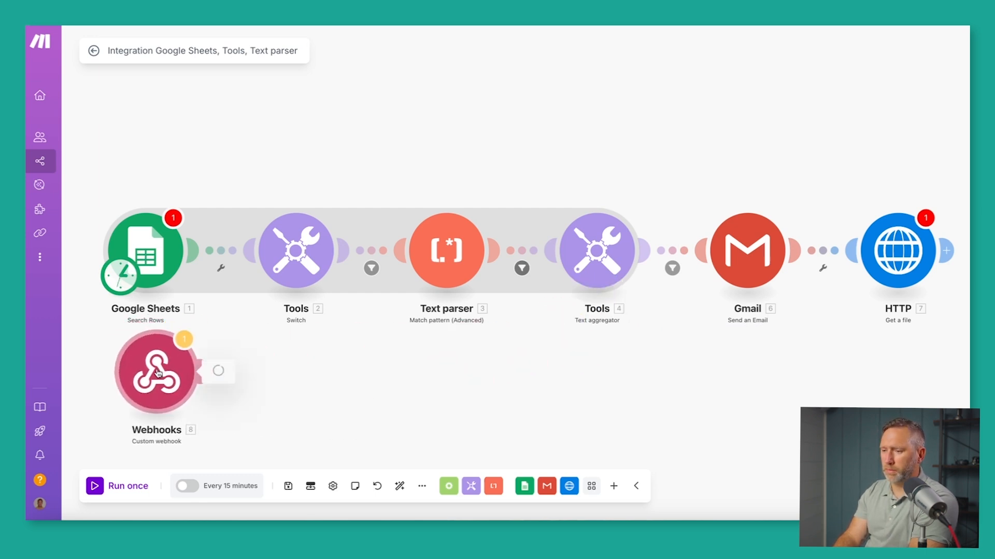
Preview the DEMO 2 WEBHOOK URL in the webhook module's settings, then cancel without saving.
click(158, 372)
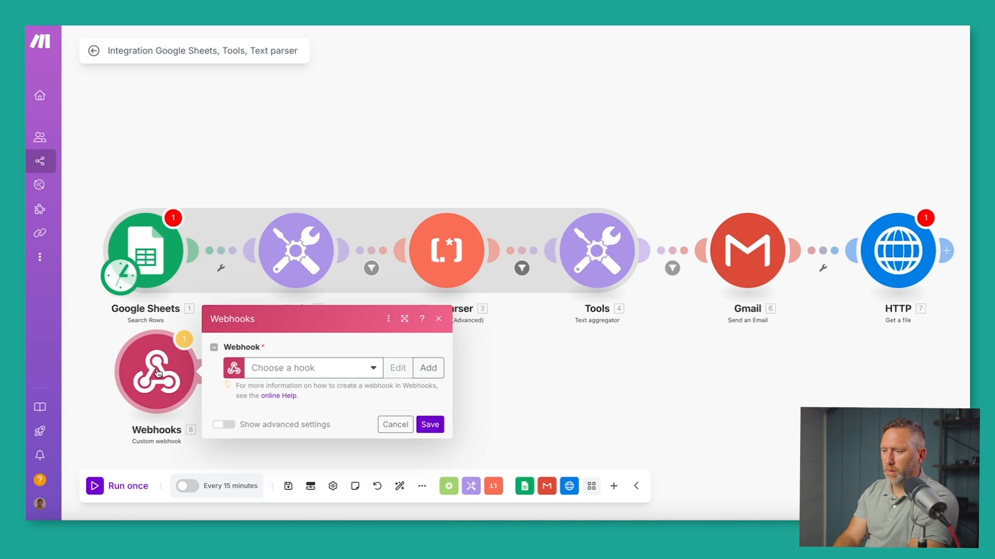
click(373, 369)
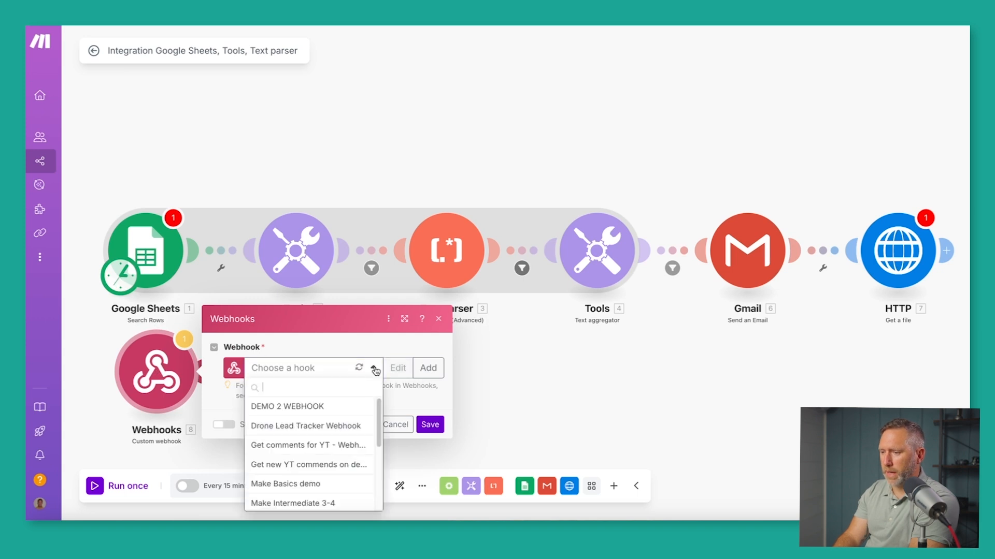
click(304, 407)
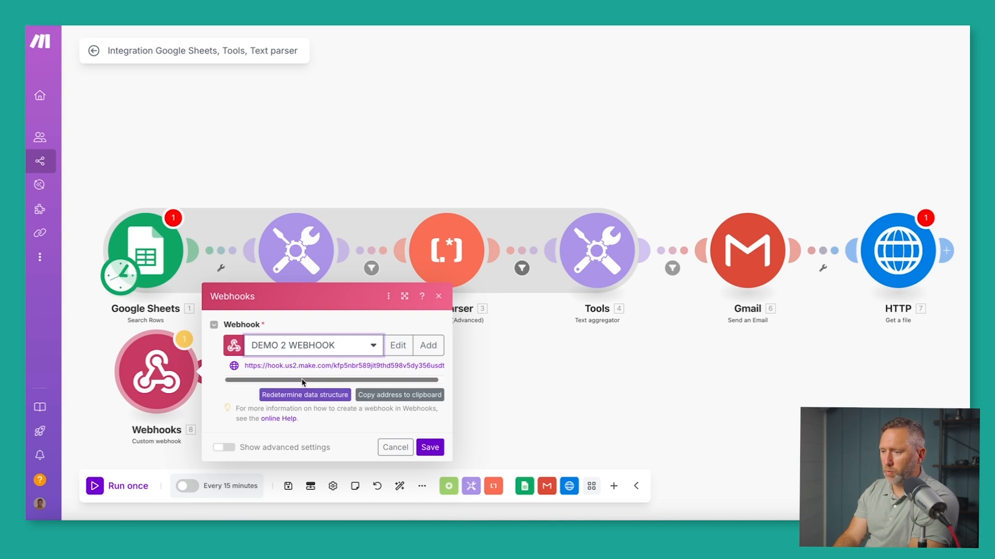
scroll(303, 381, right, 1)
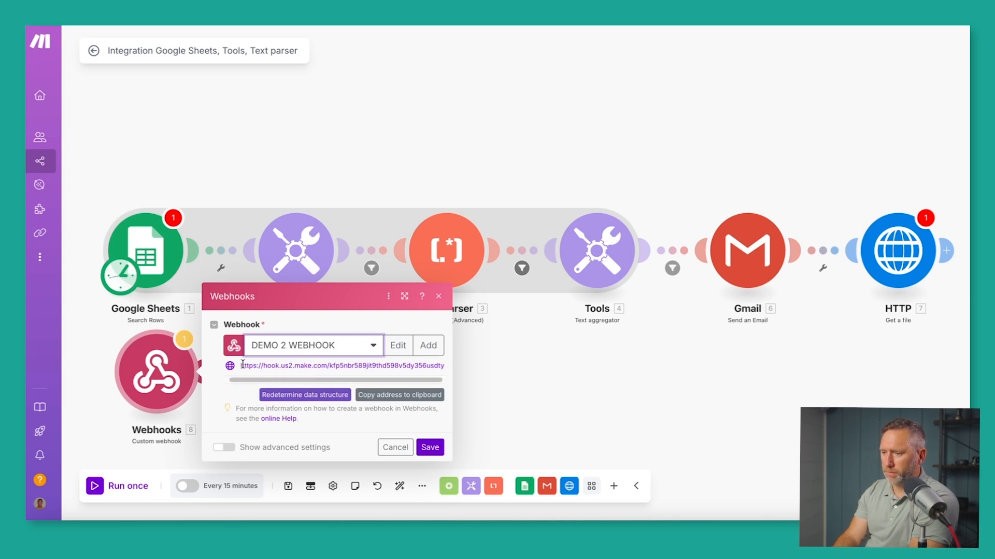
drag(240, 364, 444, 377)
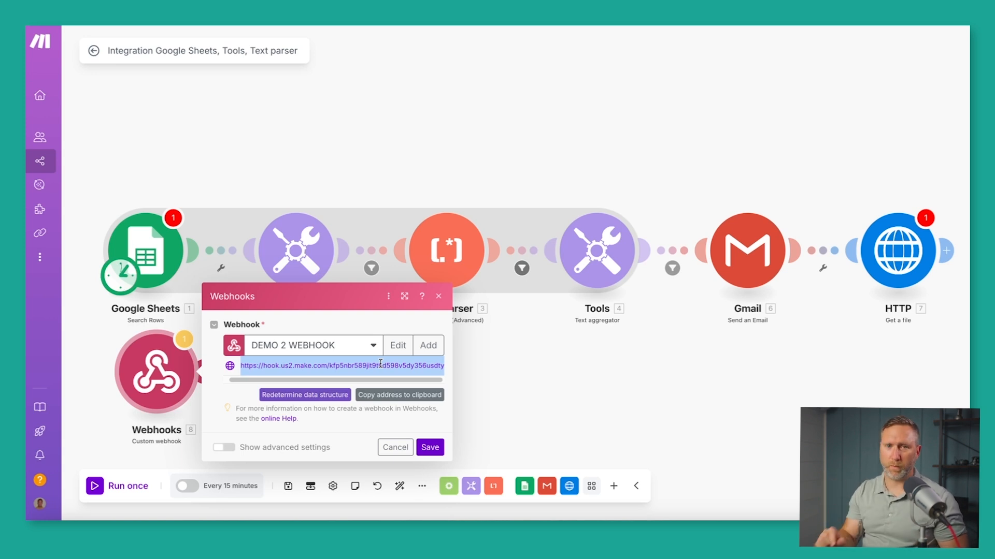
click(392, 447)
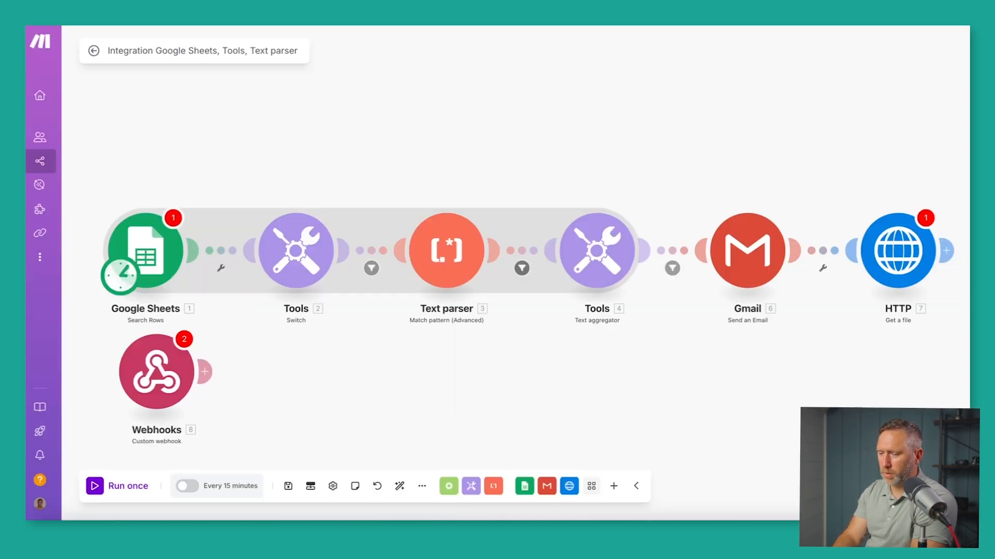
right_click(163, 392)
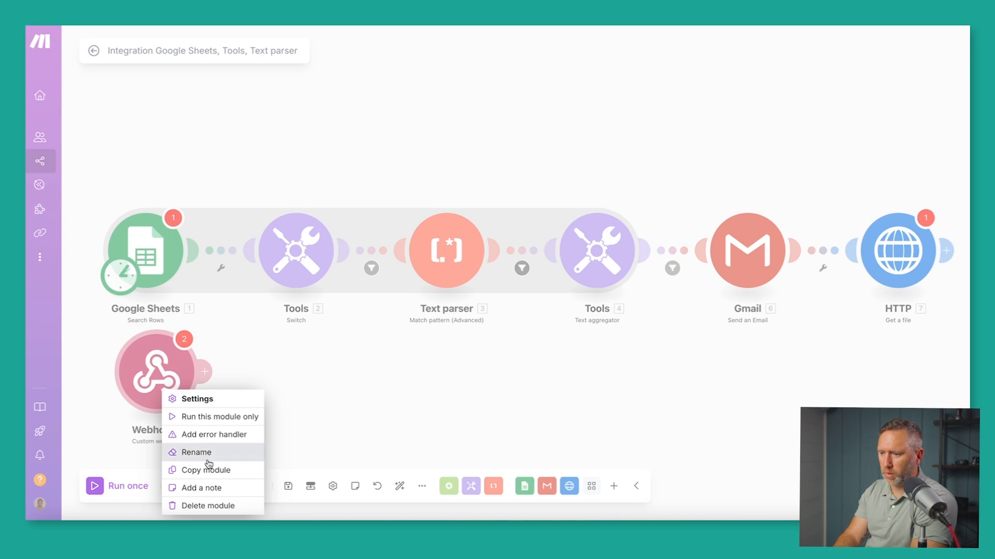
Delete the unconnected Webhooks module and confirm the deletion.
click(212, 506)
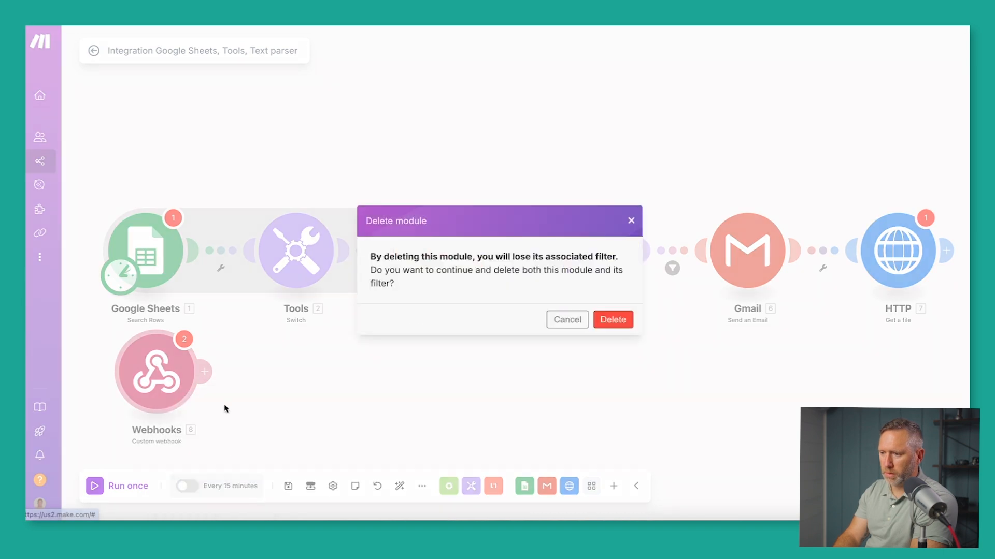
click(610, 319)
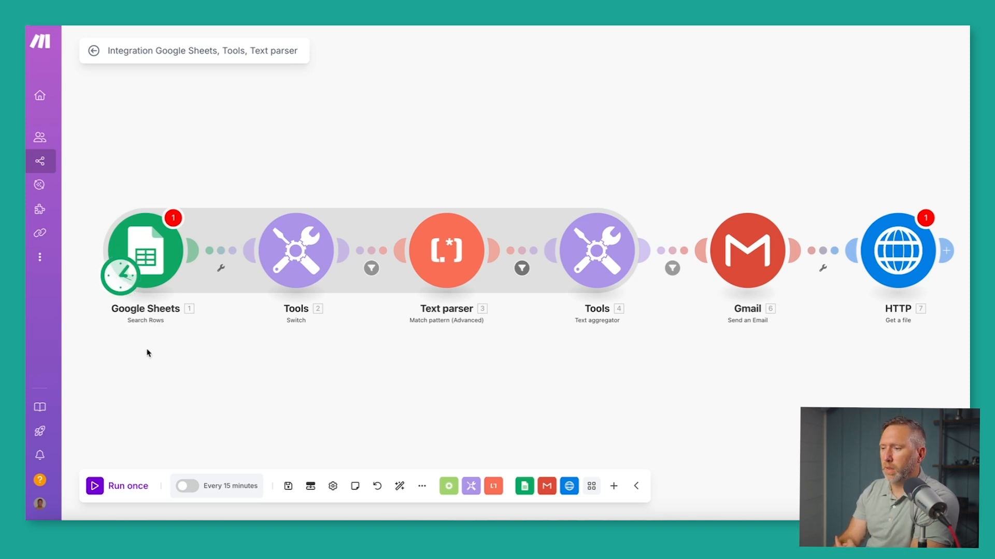
Leave the schedule unchanged, discard unsaved edits, and return to the Make Academy scenario list.
click(125, 273)
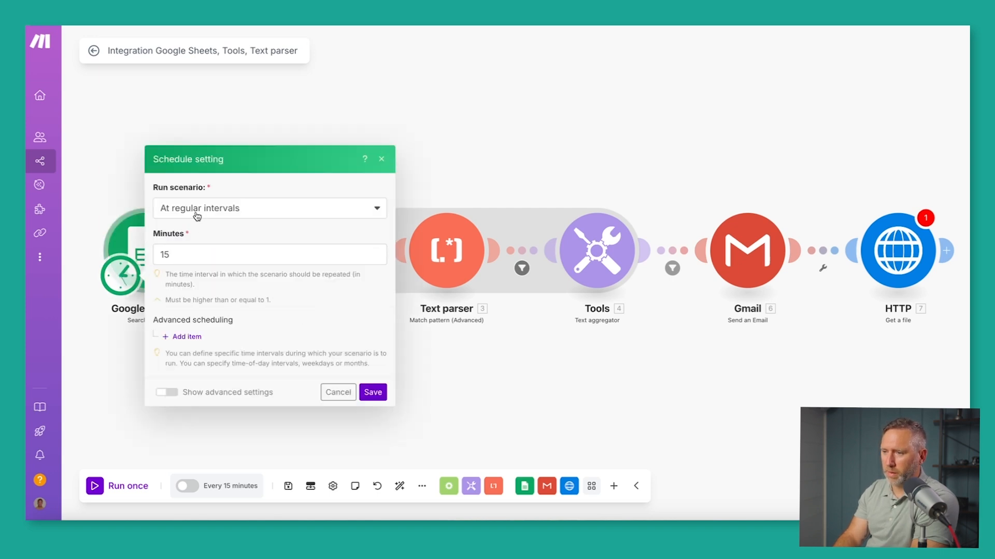
click(329, 389)
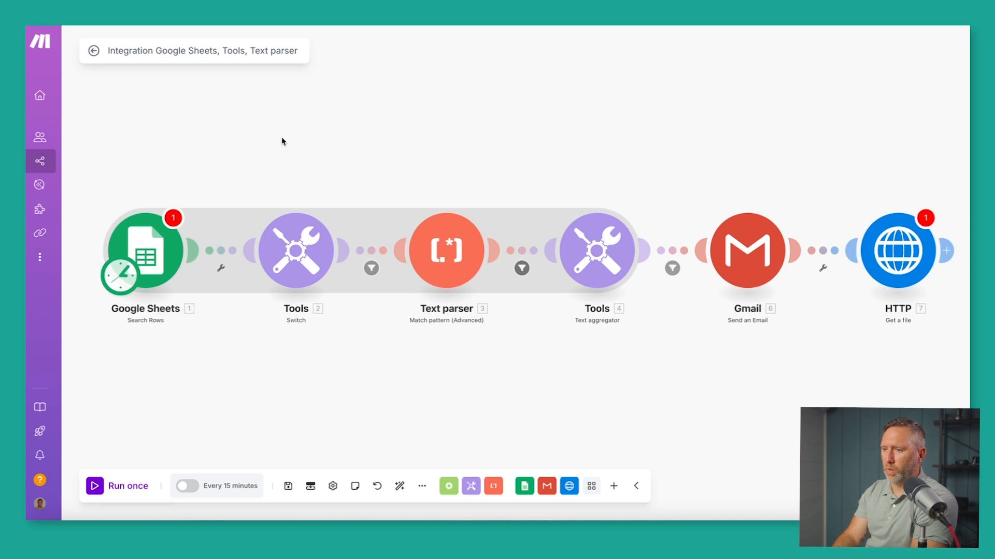
click(94, 52)
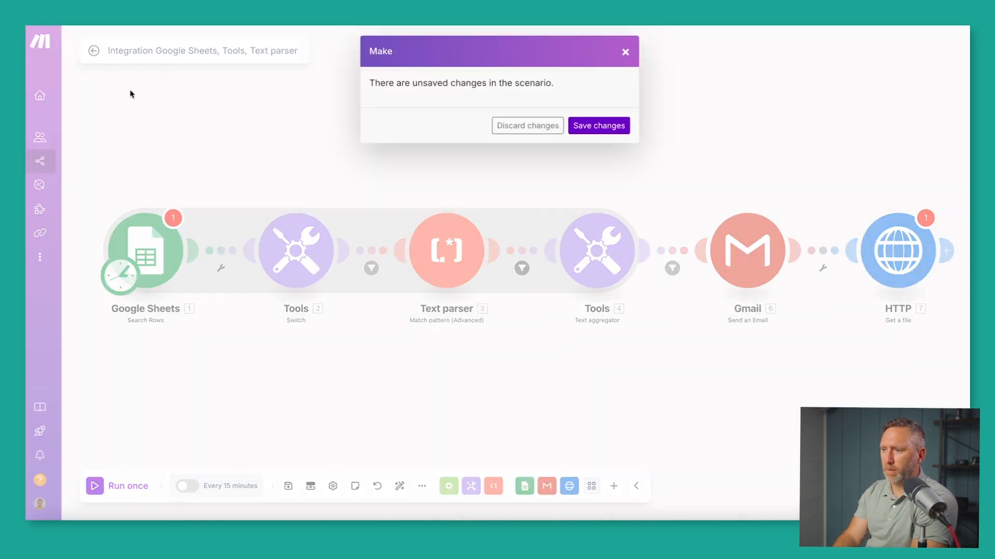
click(551, 126)
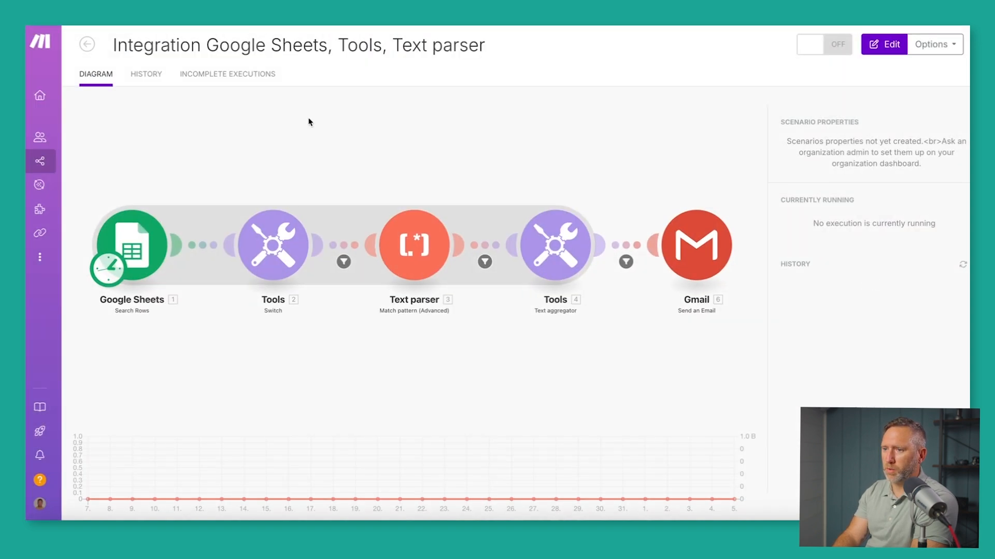
click(86, 45)
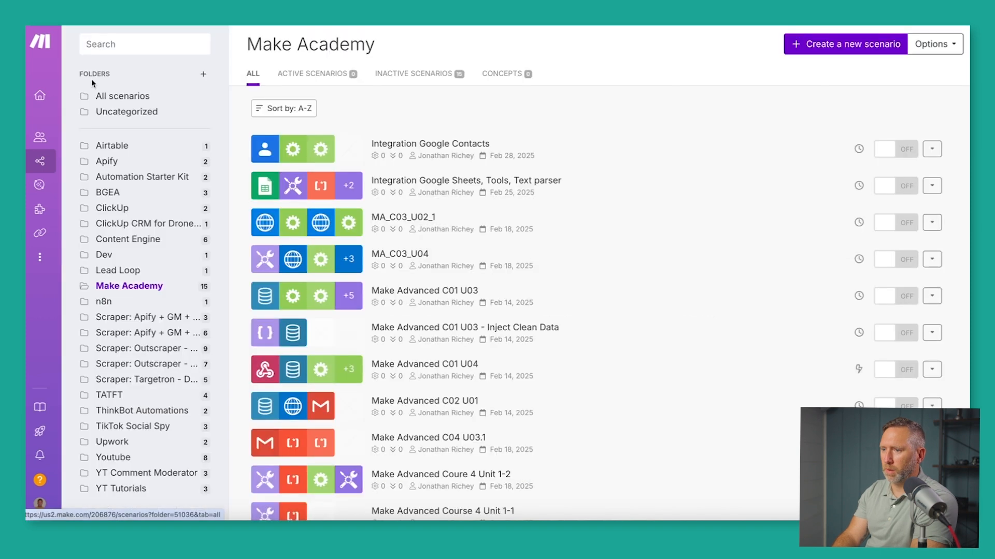
Open 'Get comments for my channel - Module method' from YT Comment Moderator and run it once.
click(128, 477)
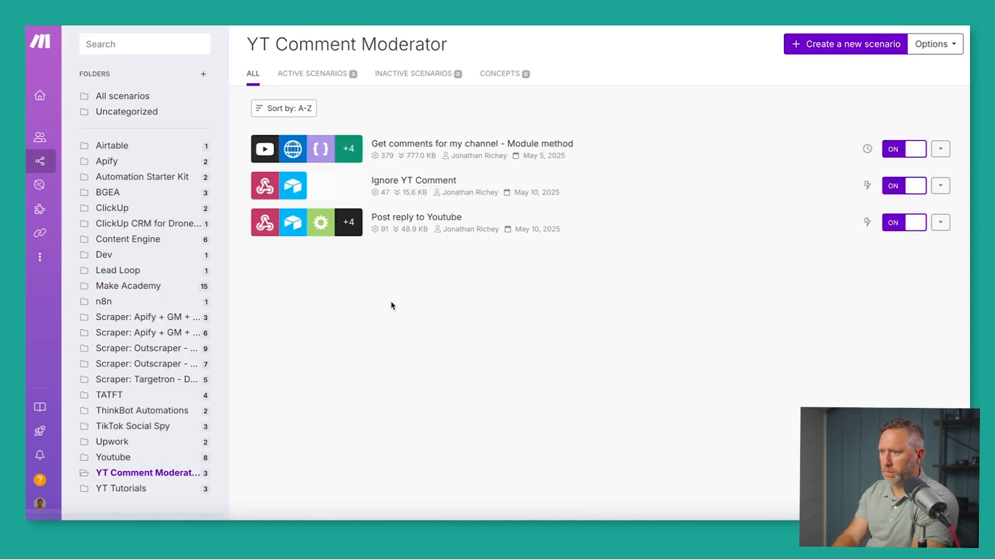
click(397, 147)
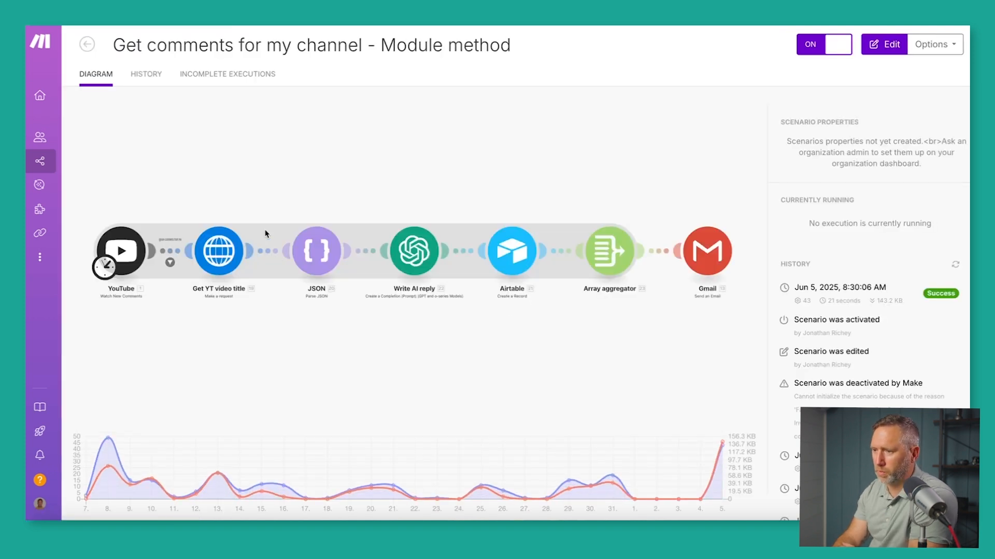
click(273, 190)
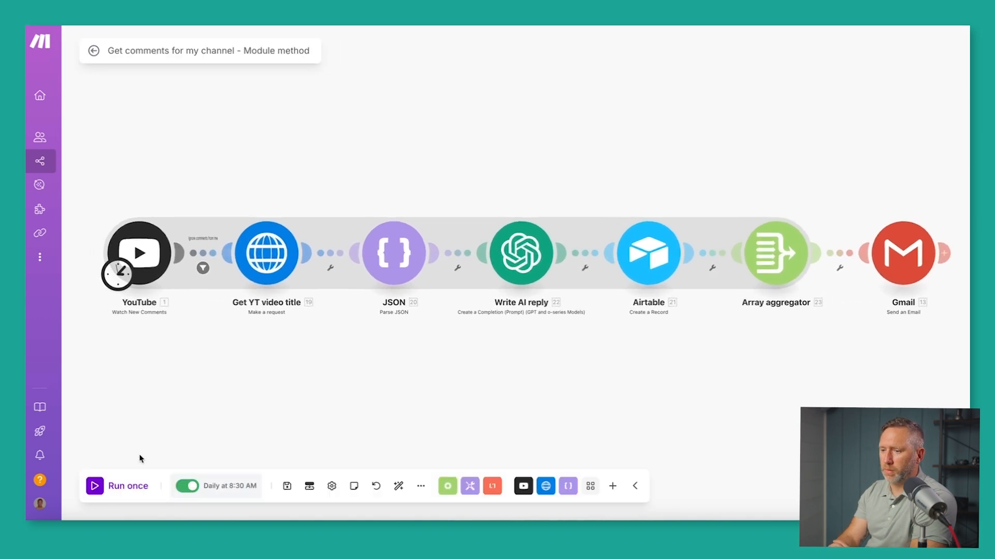
click(94, 488)
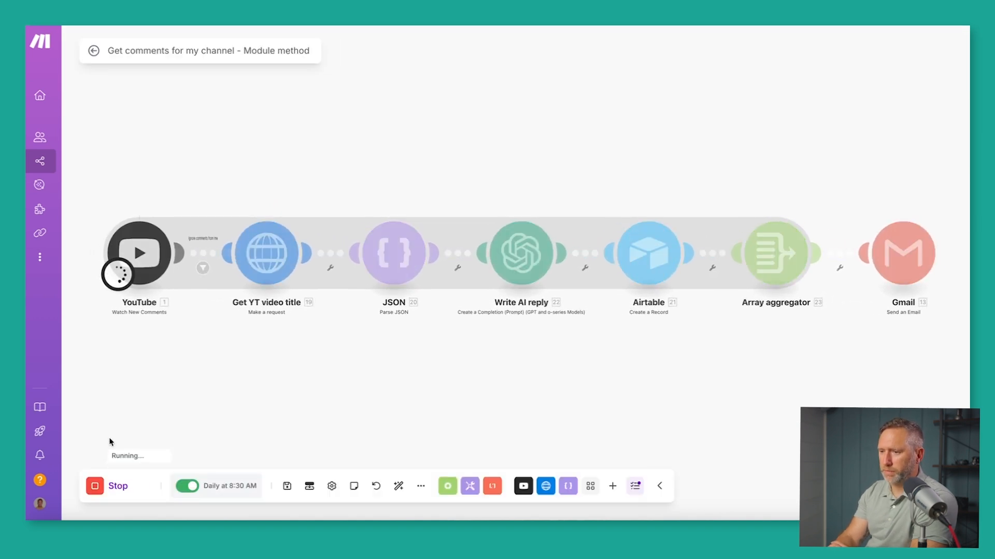
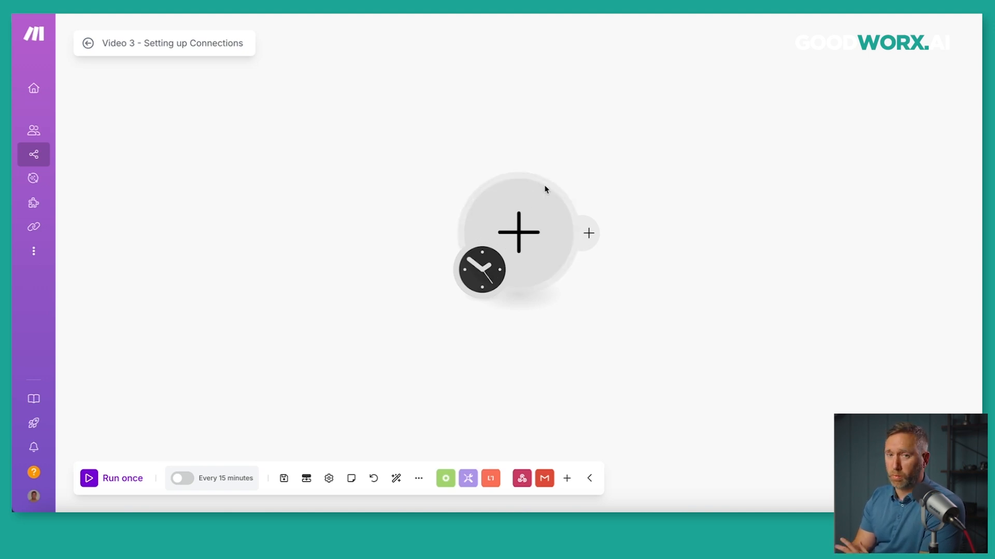
Search the app list for Gmail and browse its available modules, then close the list.
click(521, 235)
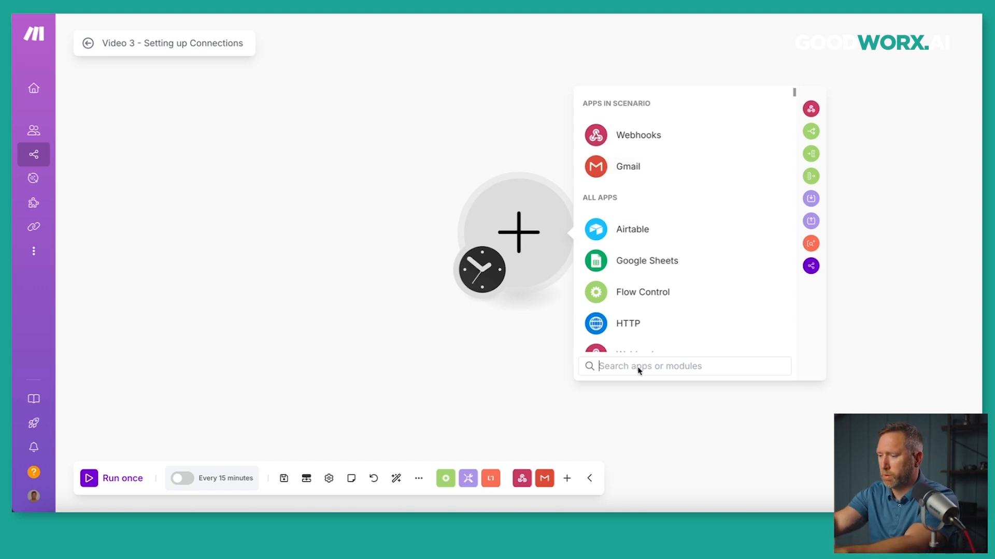
text(gmail)
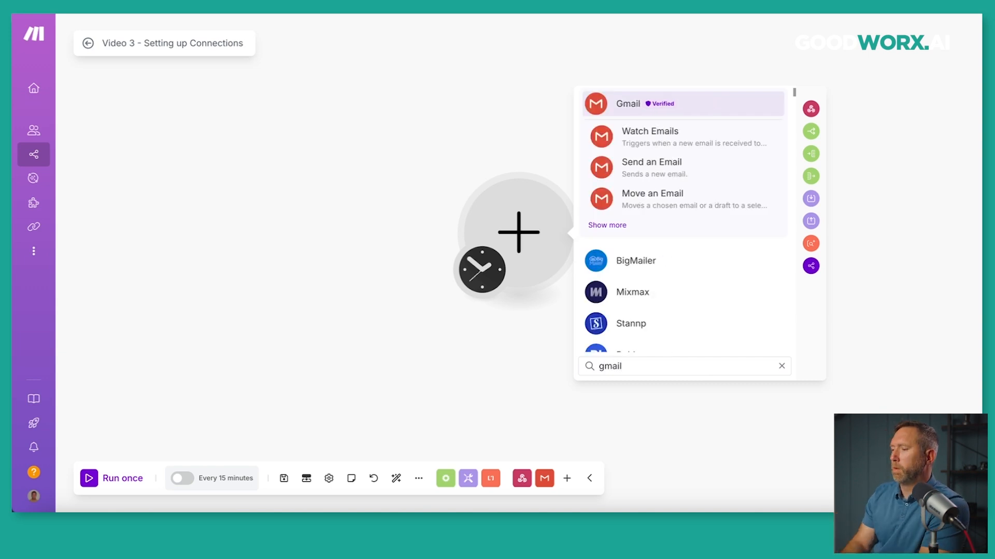
click(604, 229)
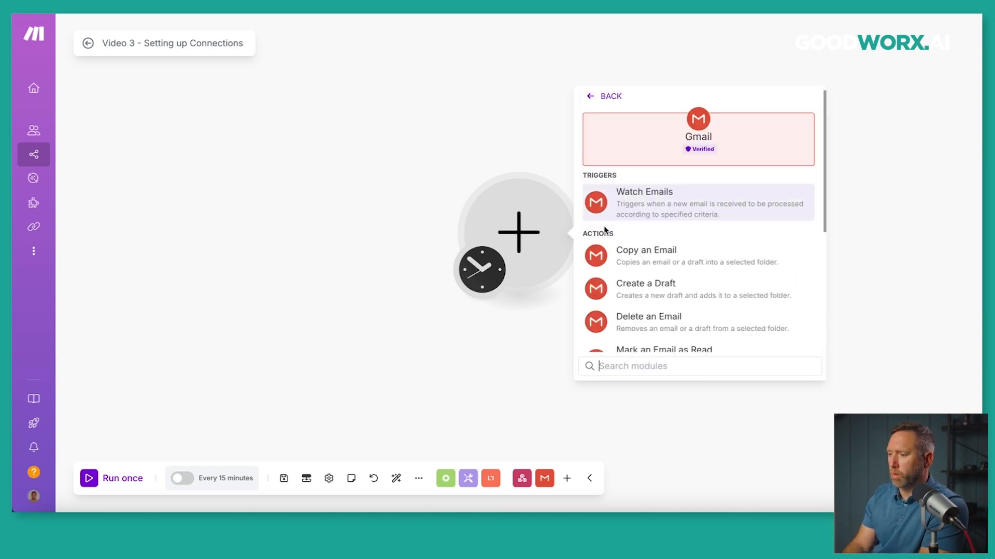
scroll(663, 239, down, 2)
scroll(663, 239, down, 3)
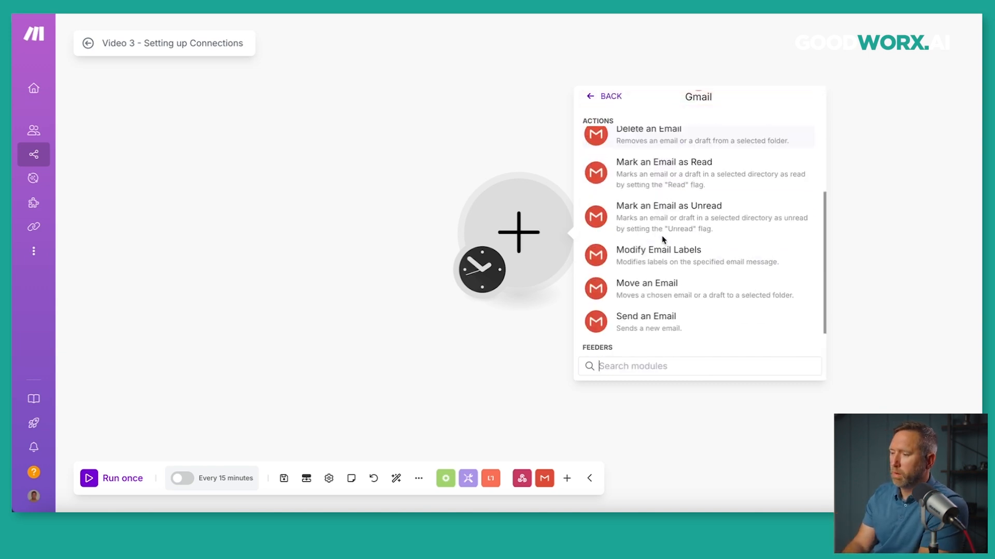
scroll(664, 240, up, 5)
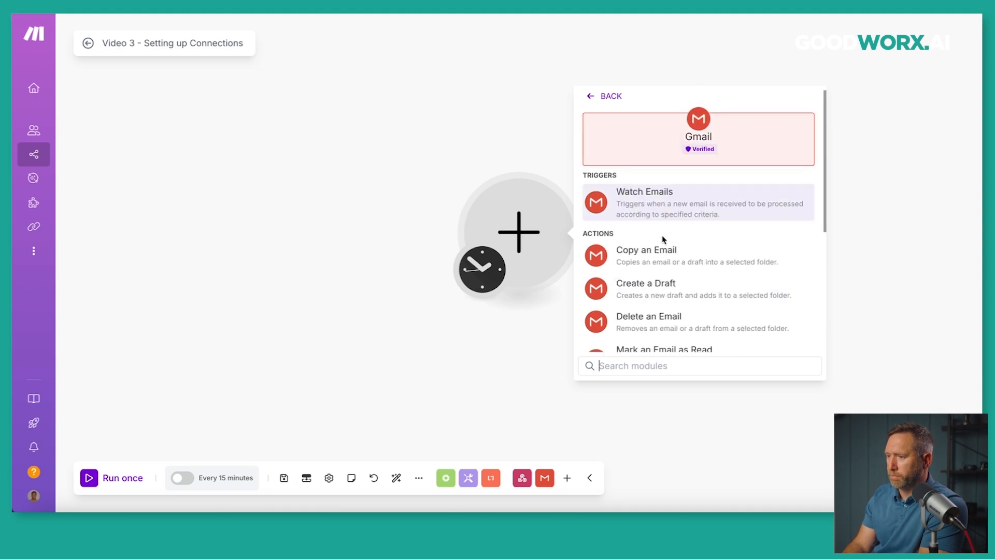
click(513, 132)
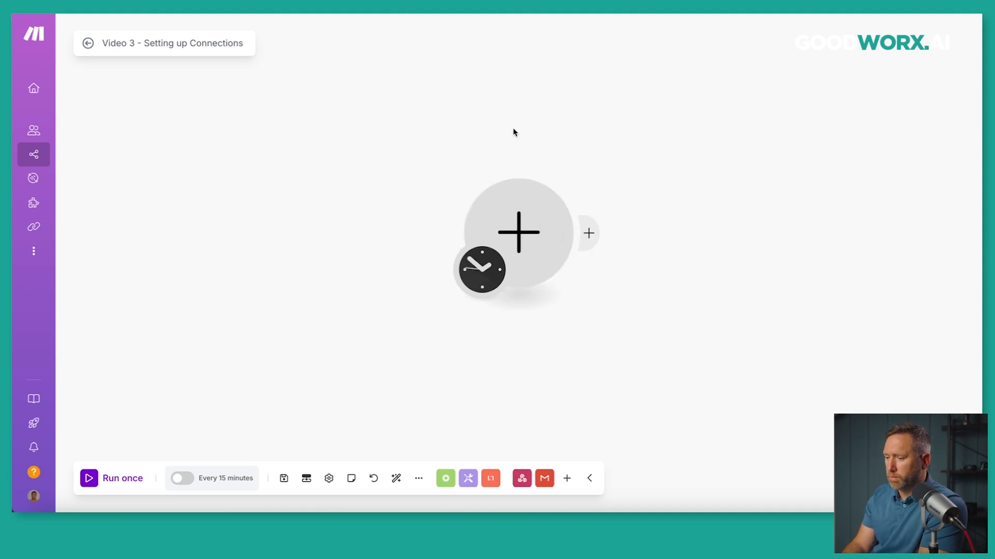
Reopen the app list and give the empty first module Gmail's Send an Email action.
click(567, 480)
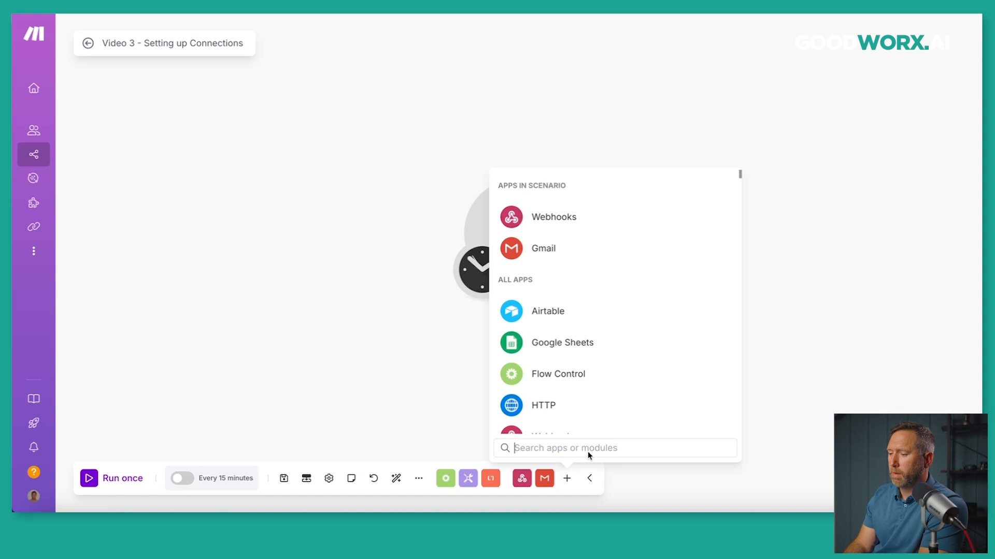
click(417, 357)
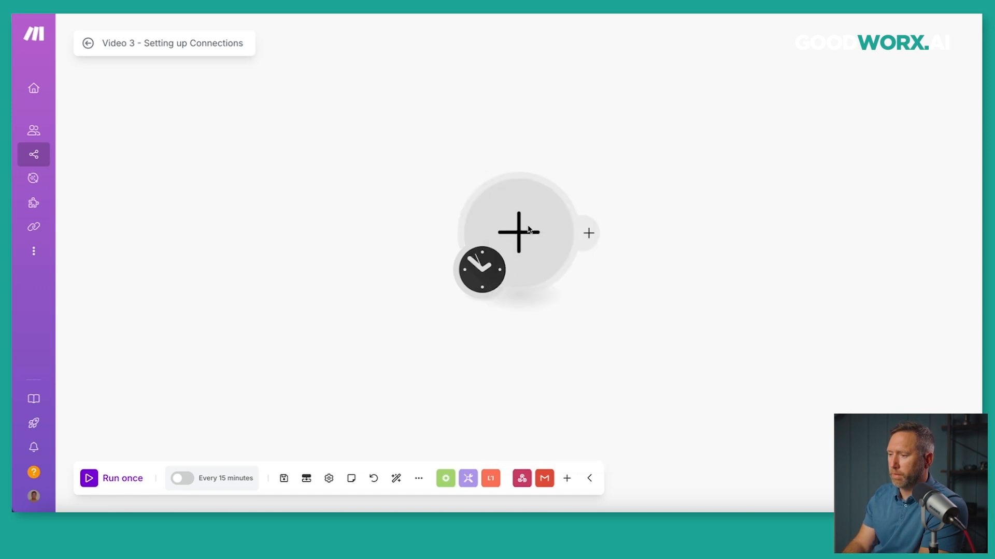
click(529, 230)
click(467, 341)
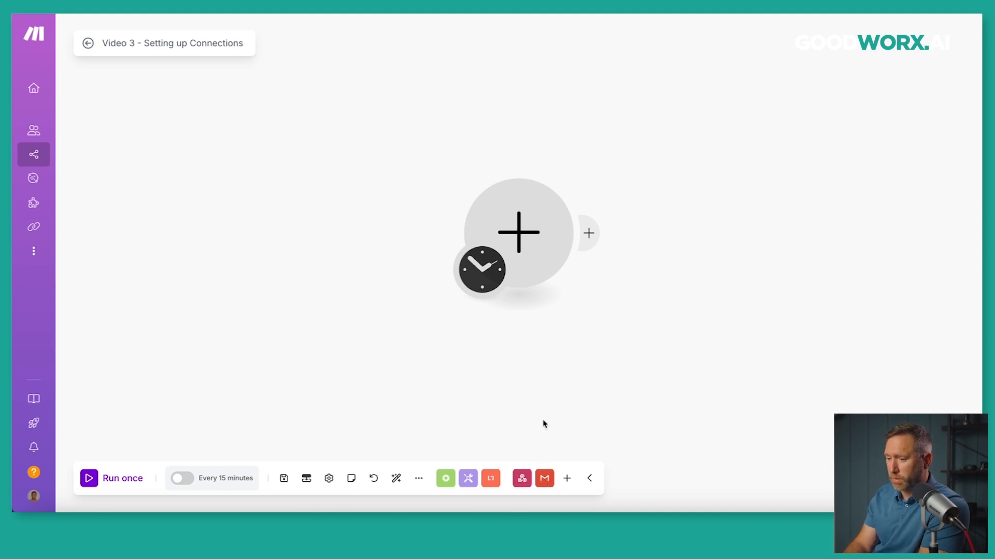
click(546, 480)
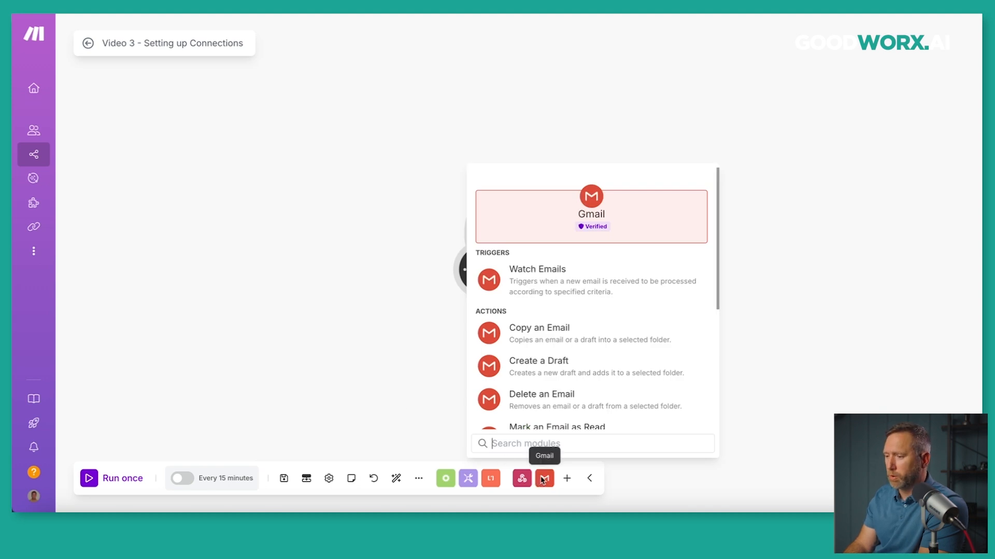
click(413, 346)
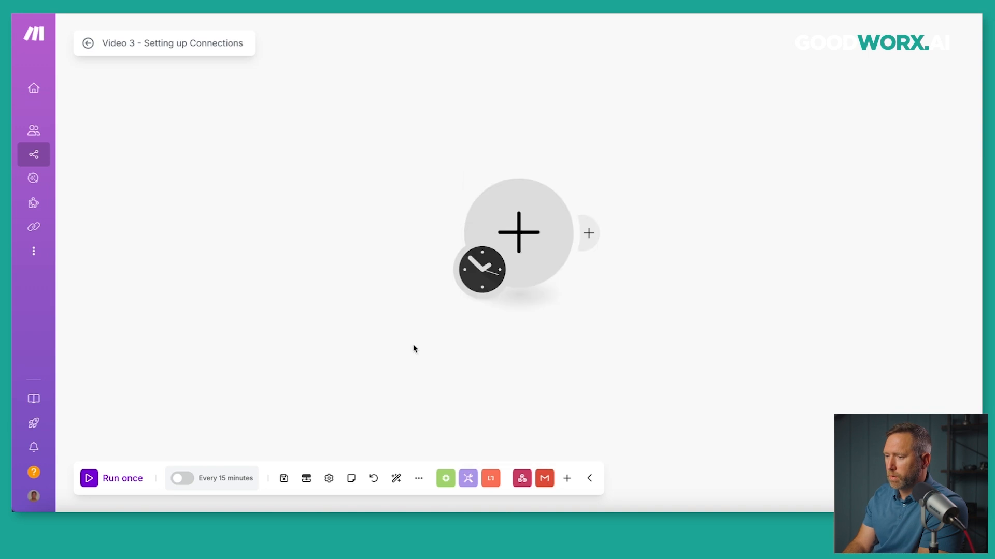
click(518, 232)
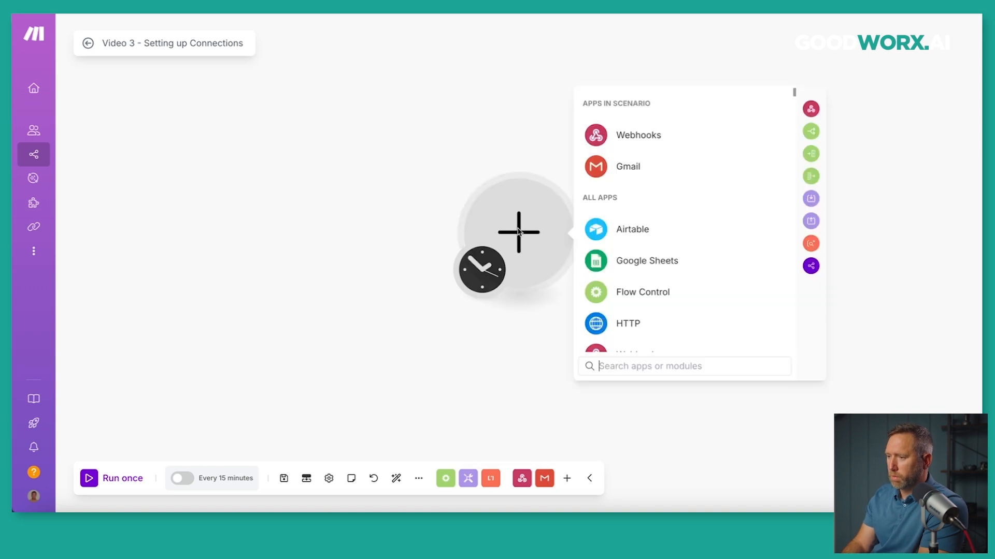
click(599, 168)
scroll(637, 292, down, 5)
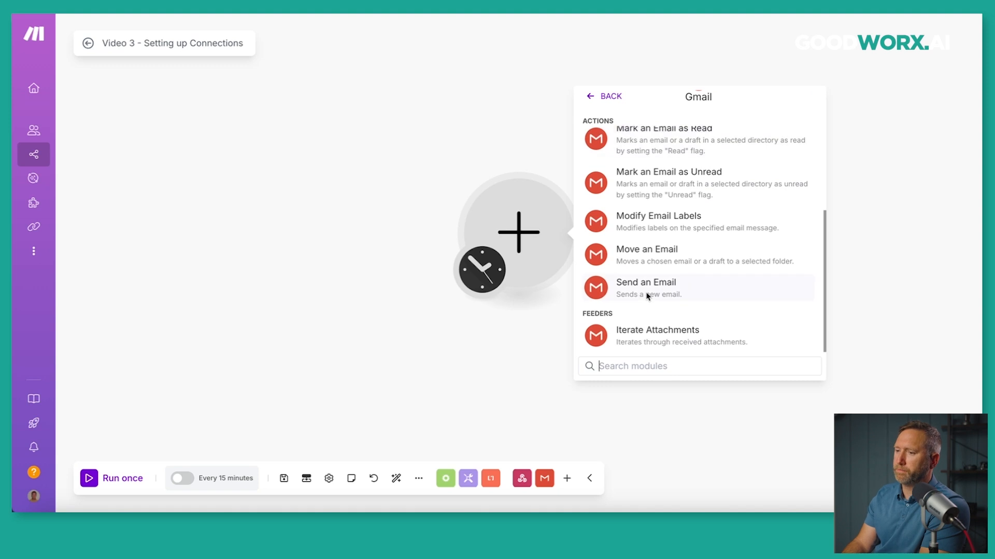
click(647, 297)
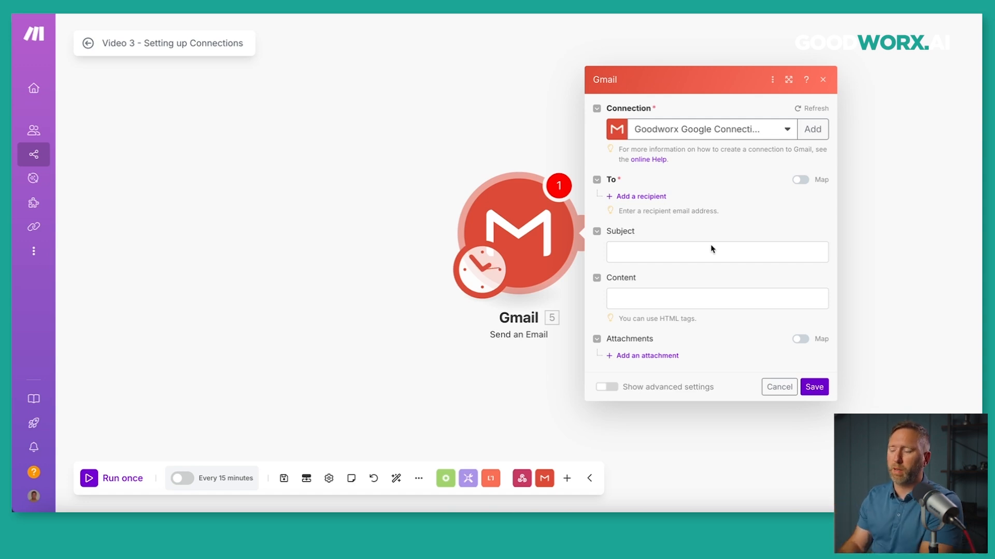
Start a new Google connection from the Gmail module's Connection field.
click(813, 135)
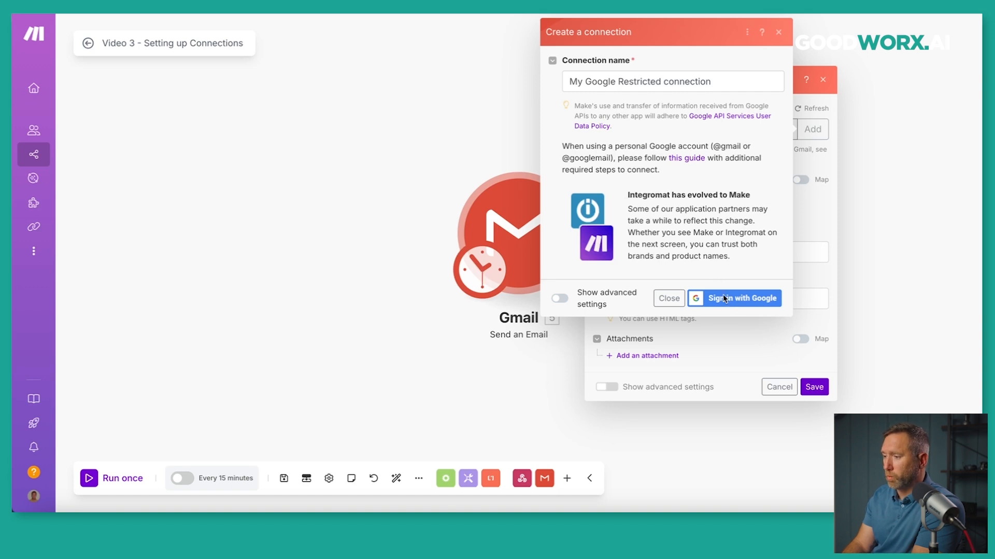
Sign in with Google, choose the account, and allow Make ongoing access.
click(746, 304)
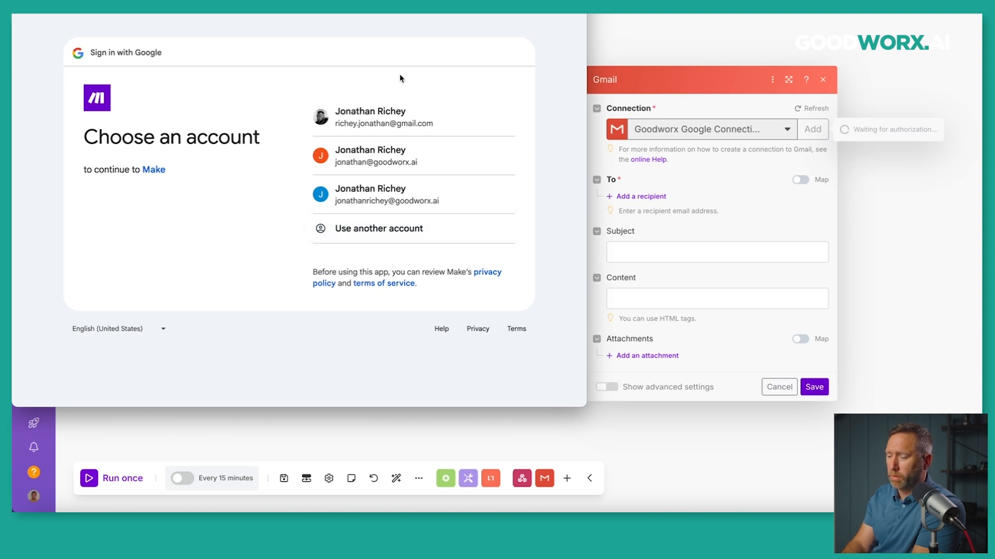
click(374, 120)
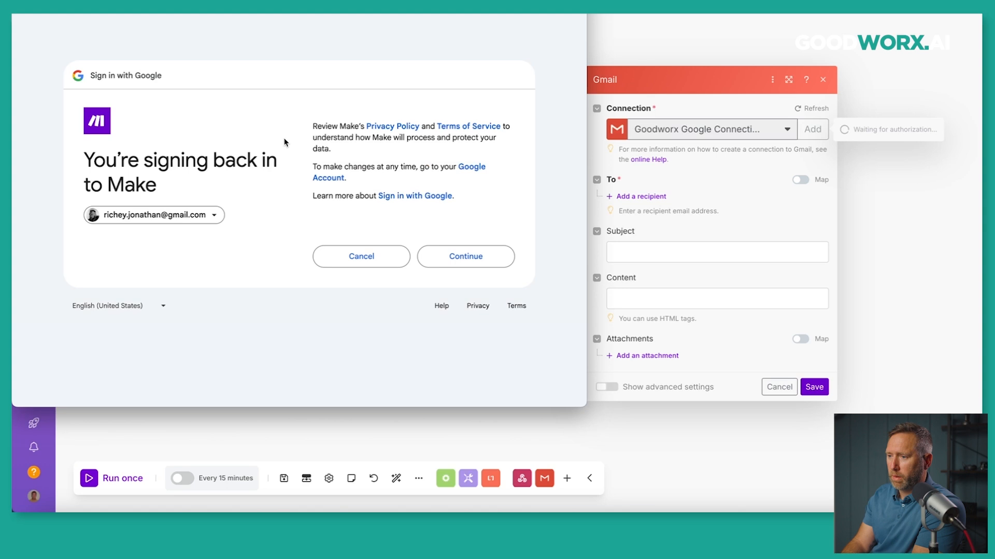
click(469, 259)
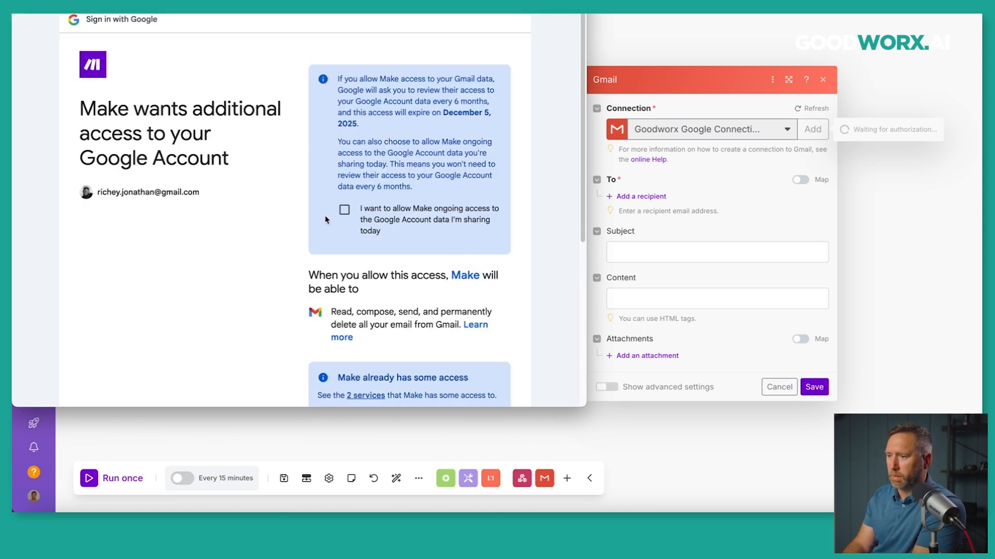
scroll(329, 213, down, 1)
click(344, 203)
Grant Make the requested Gmail access, then close the module settings without saving.
scroll(317, 218, down, 3)
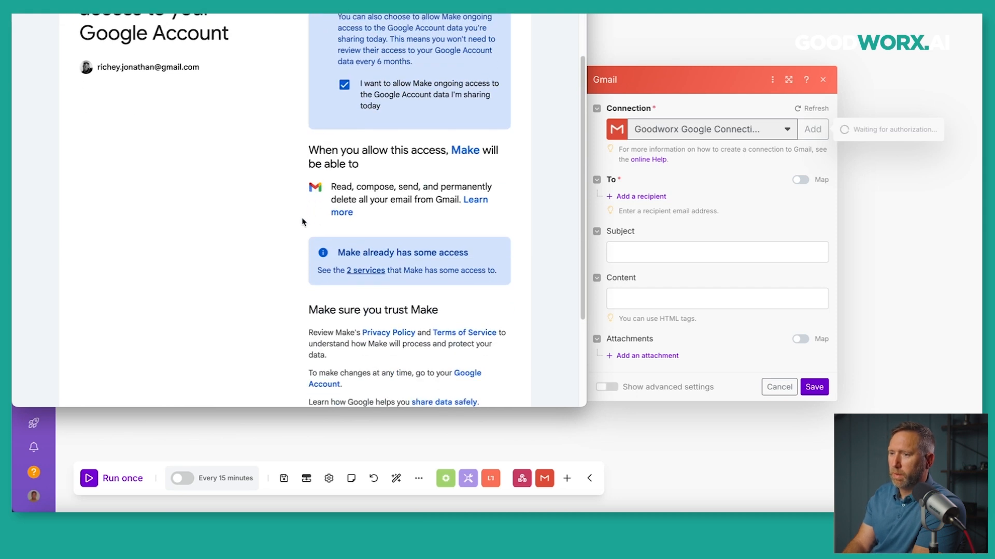
scroll(303, 222, down, 3)
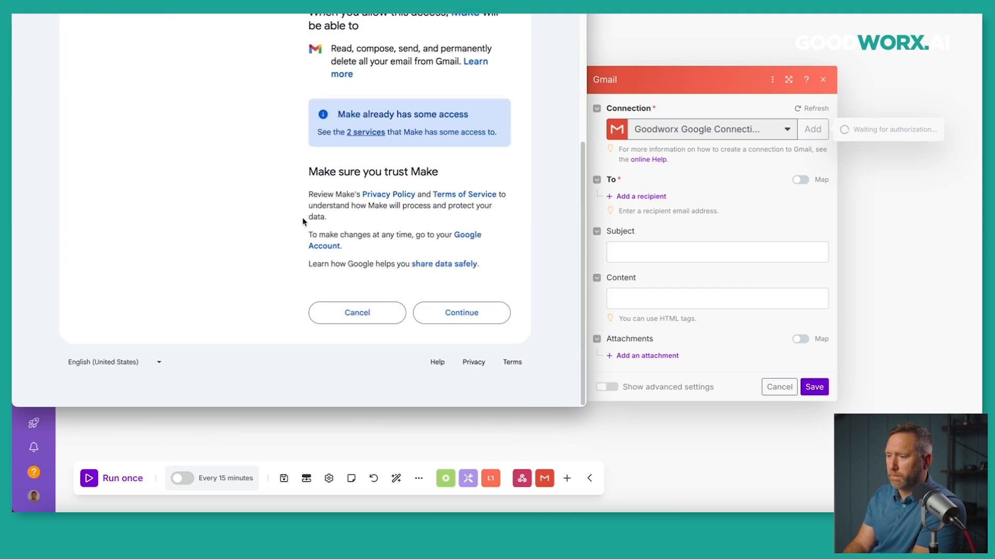
click(449, 311)
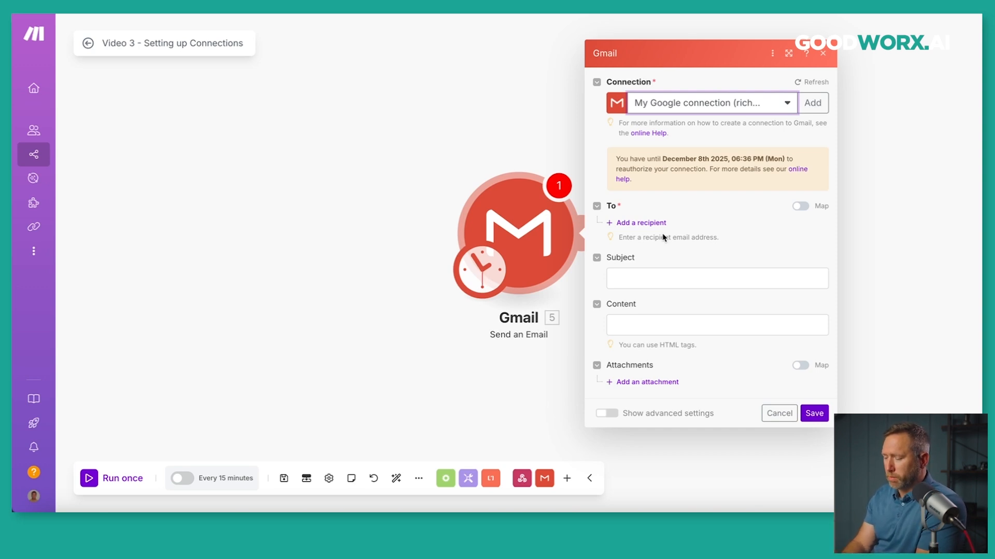
click(780, 413)
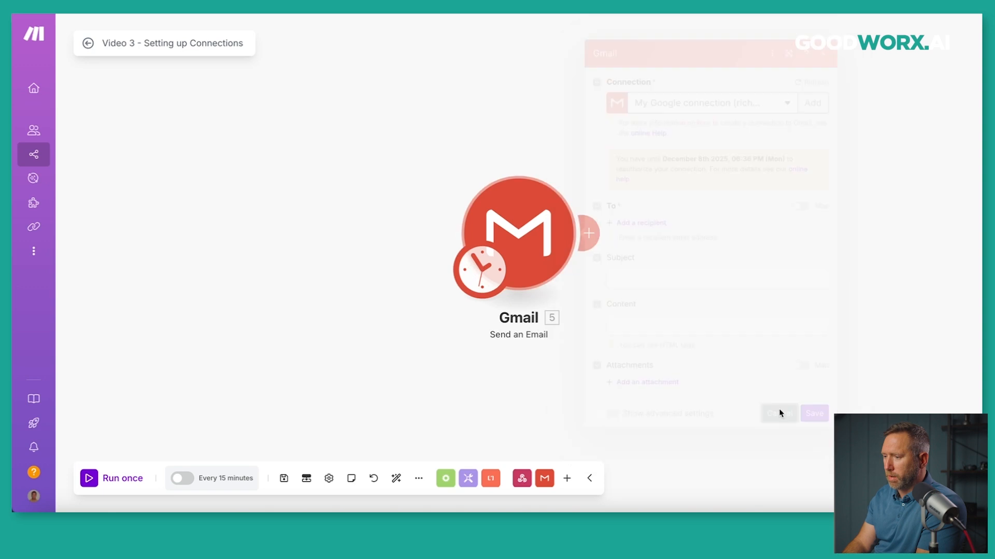
Replace the Gmail module with an Airtable Create a Record module.
right_click(465, 251)
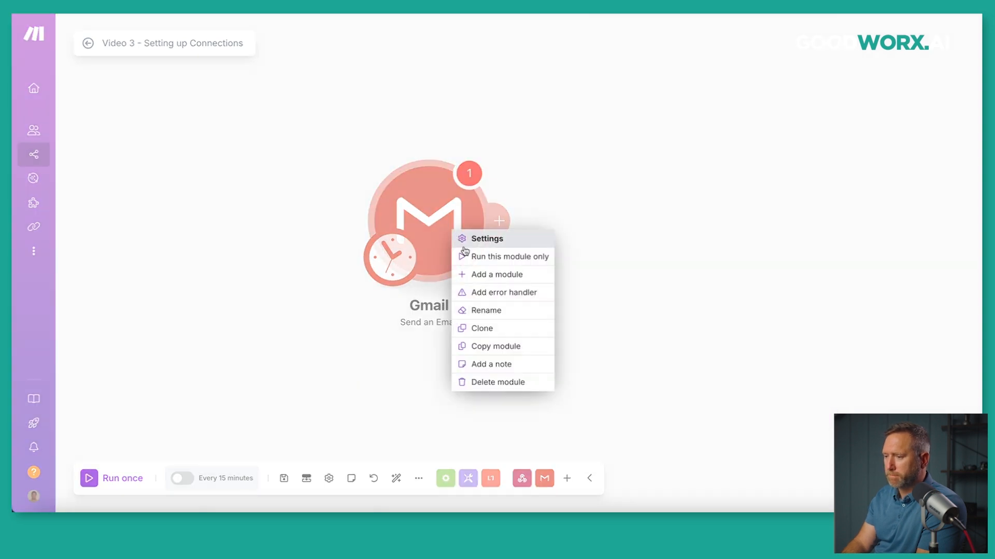
click(500, 382)
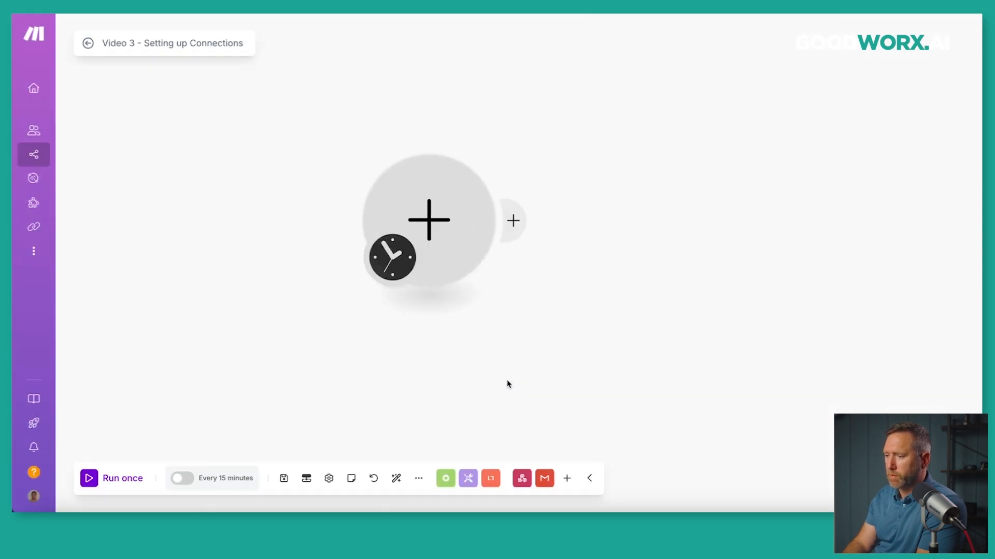
click(429, 232)
click(530, 217)
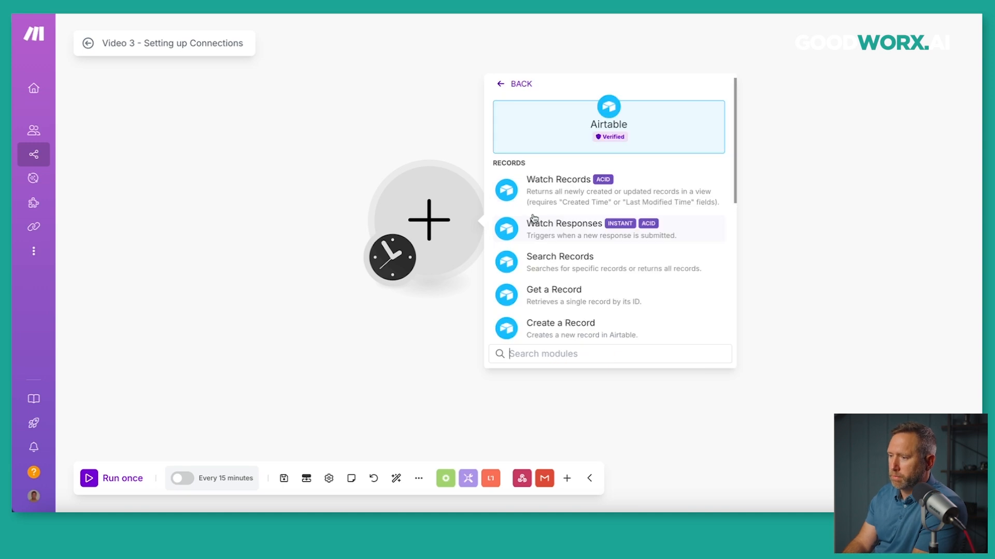
scroll(538, 228, down, 5)
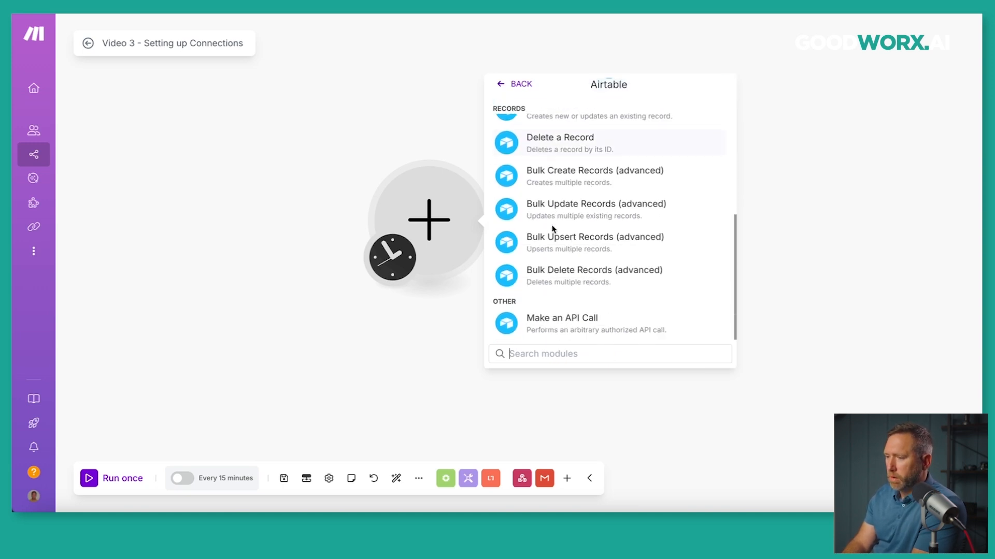
scroll(553, 230, up, 3)
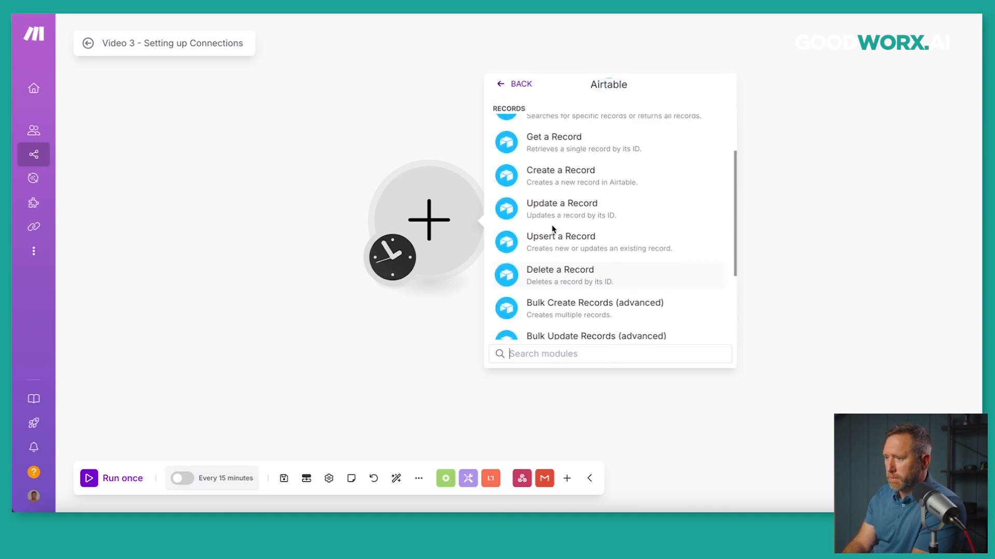
click(560, 200)
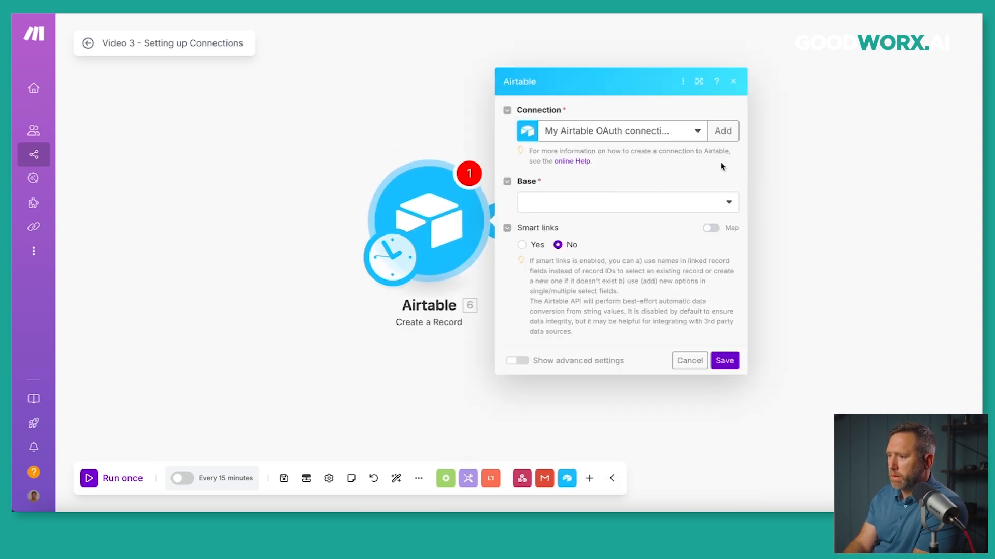
Review the Airtable connection types, cancel the settings, and bring up the module's options.
click(722, 132)
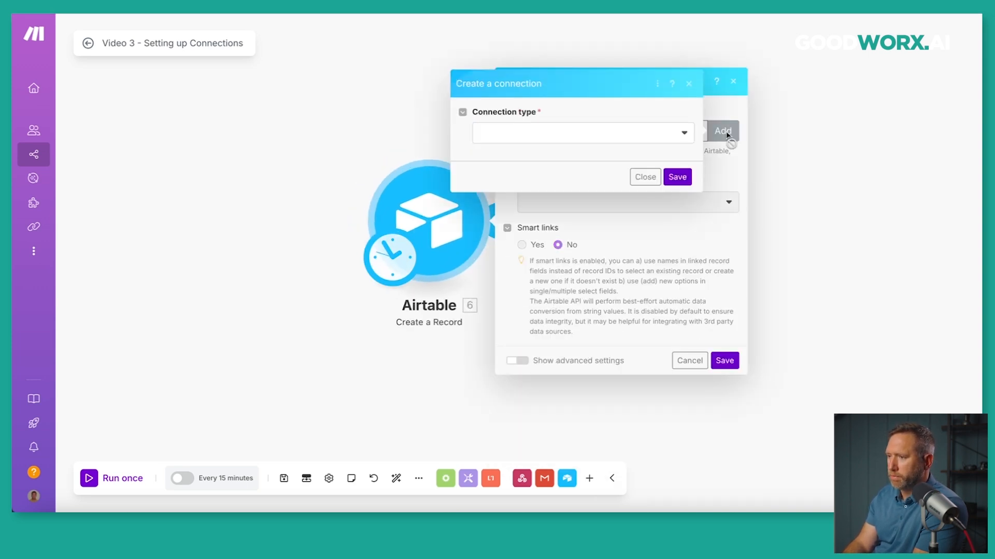
click(682, 133)
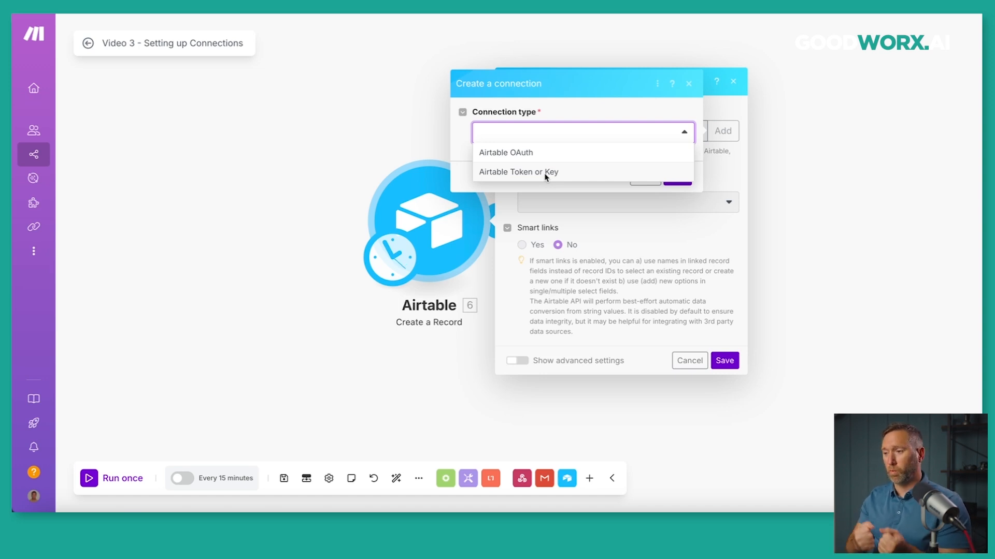
click(688, 361)
right_click(452, 250)
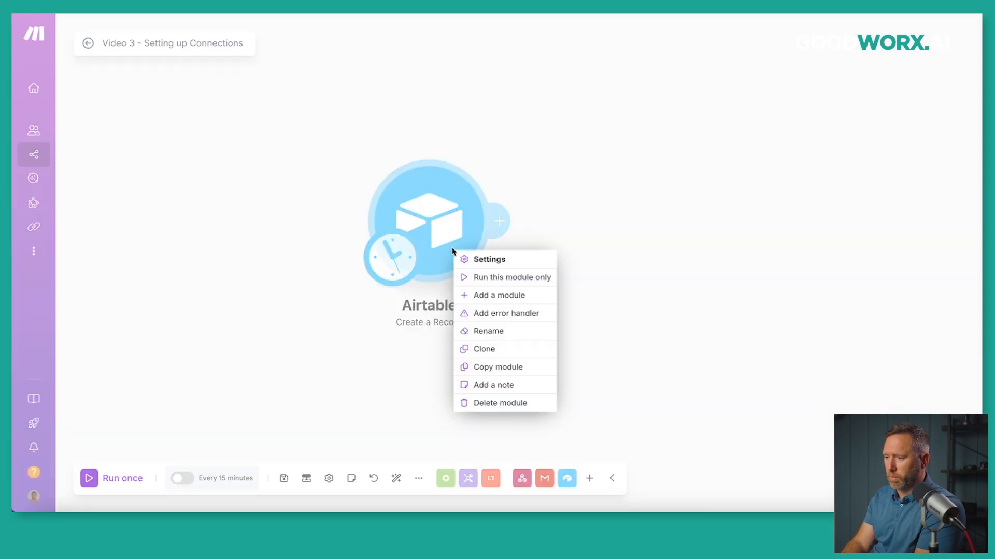
Delete the Airtable module and browse the OpenAI modules in the app list.
click(493, 402)
click(438, 230)
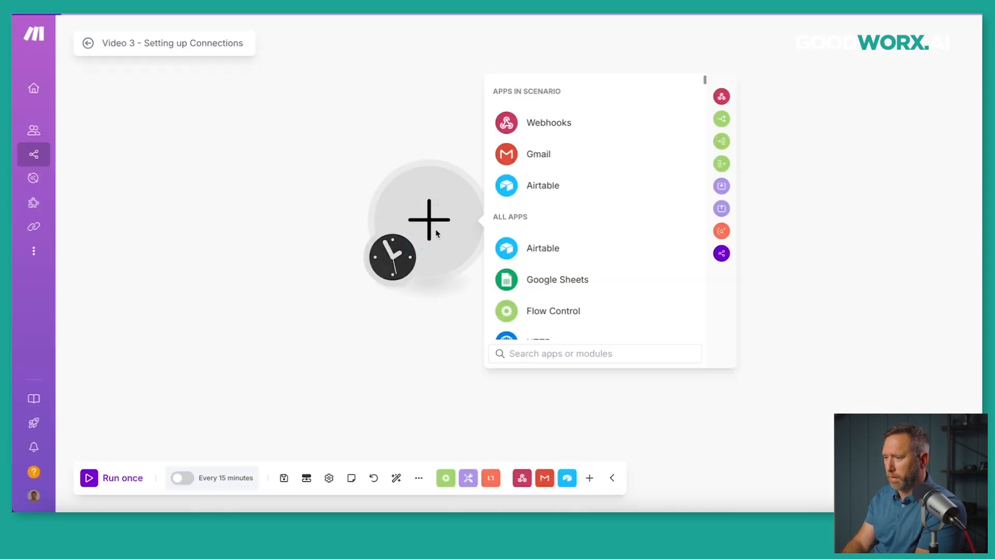
scroll(557, 232, down, 5)
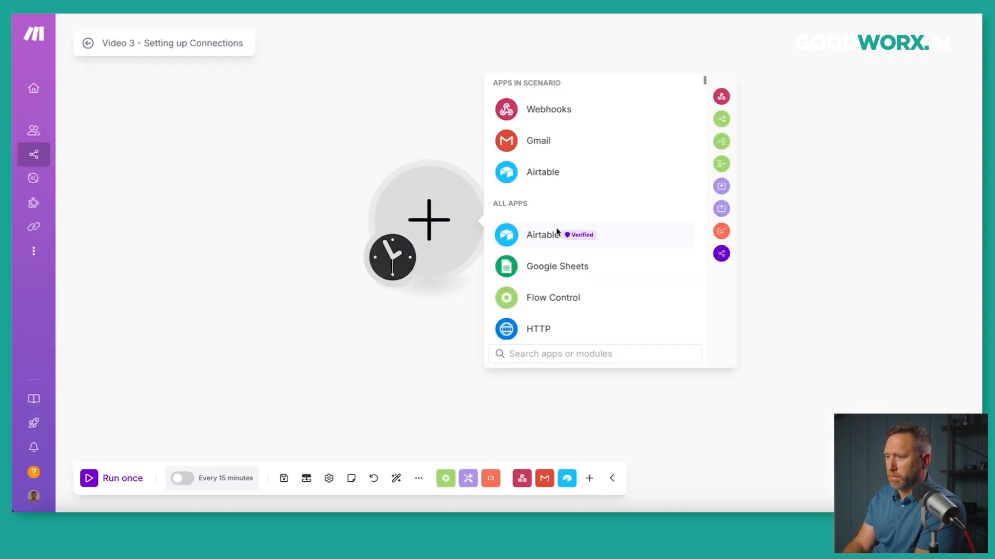
scroll(557, 232, down, 1)
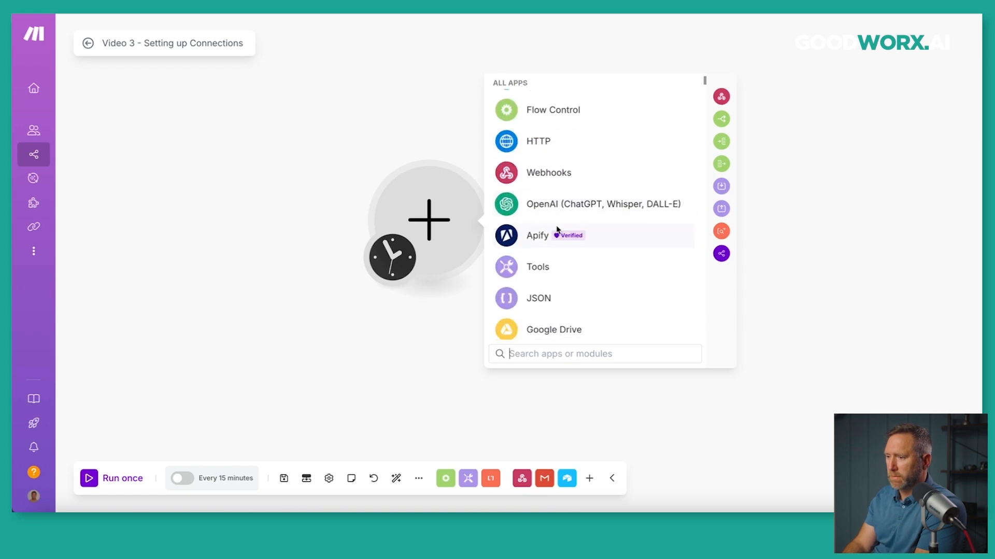
click(551, 204)
Add an OpenAI Create a Completion module and start a new OpenAI connection.
scroll(550, 207, down, 1)
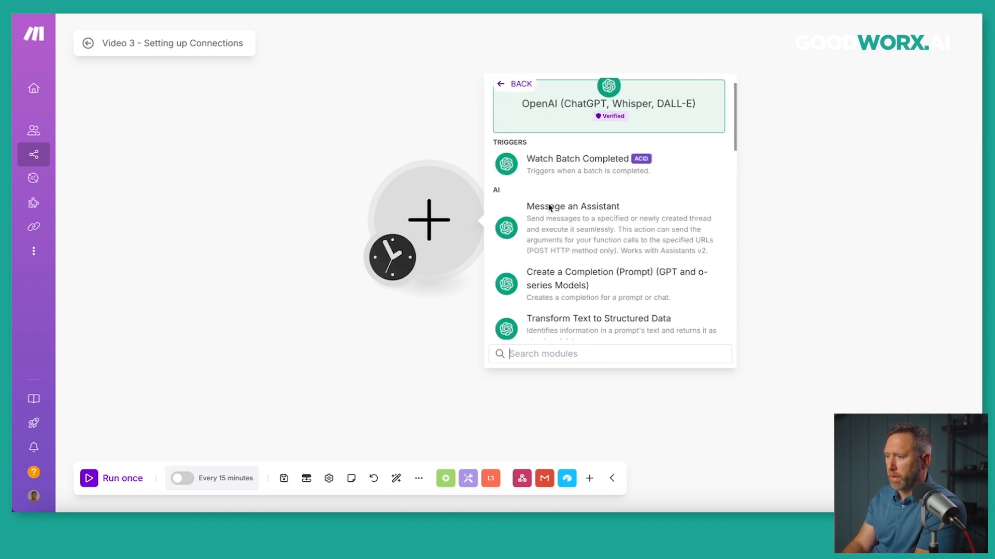
scroll(547, 234, up, 1)
scroll(548, 234, down, 1)
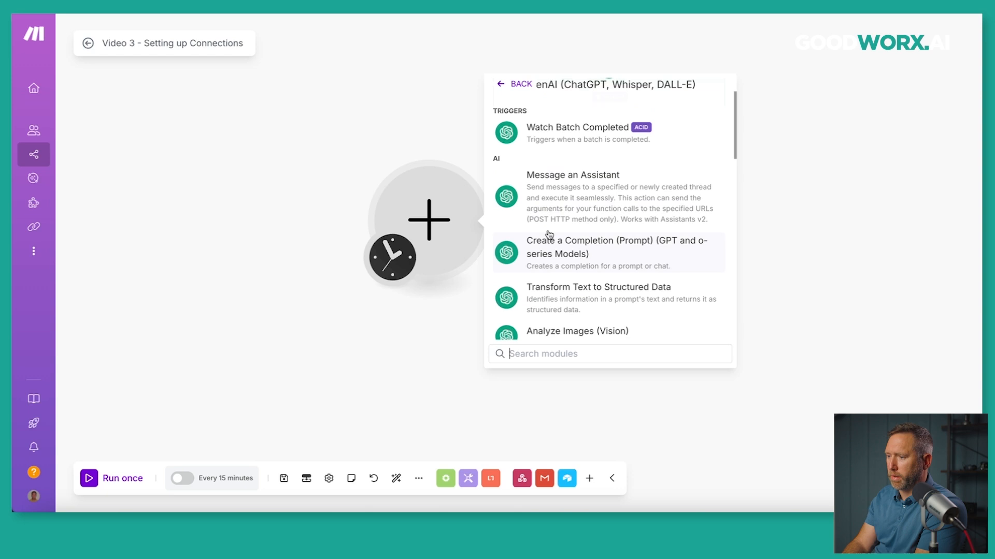
click(573, 236)
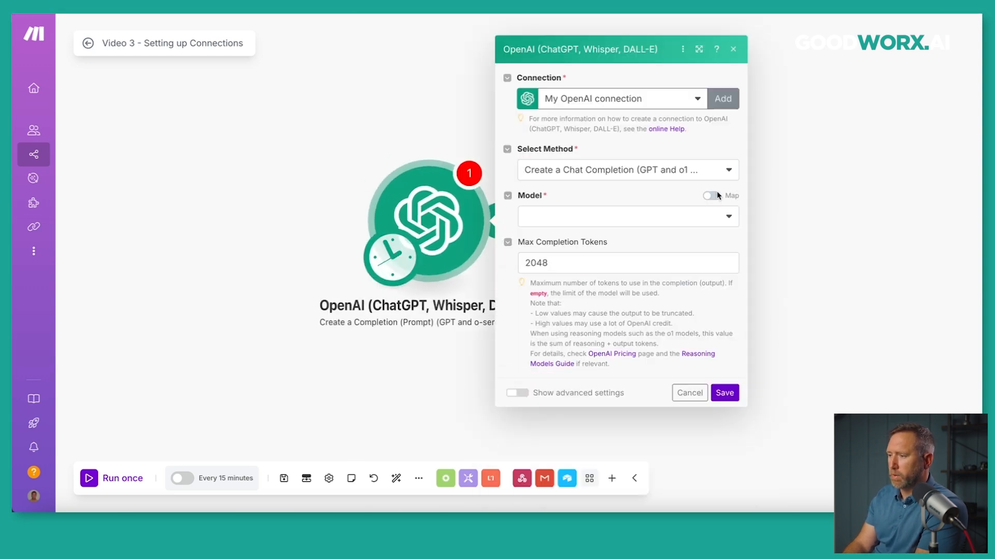
click(725, 99)
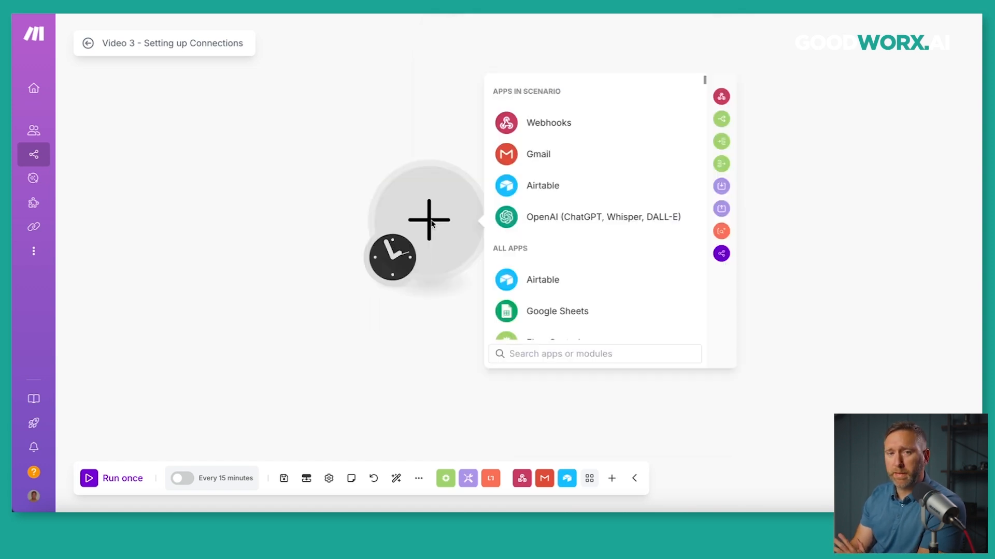
Add Gmail Send an Email again and open the Subject field's mapping panel on the favourites tab.
click(523, 156)
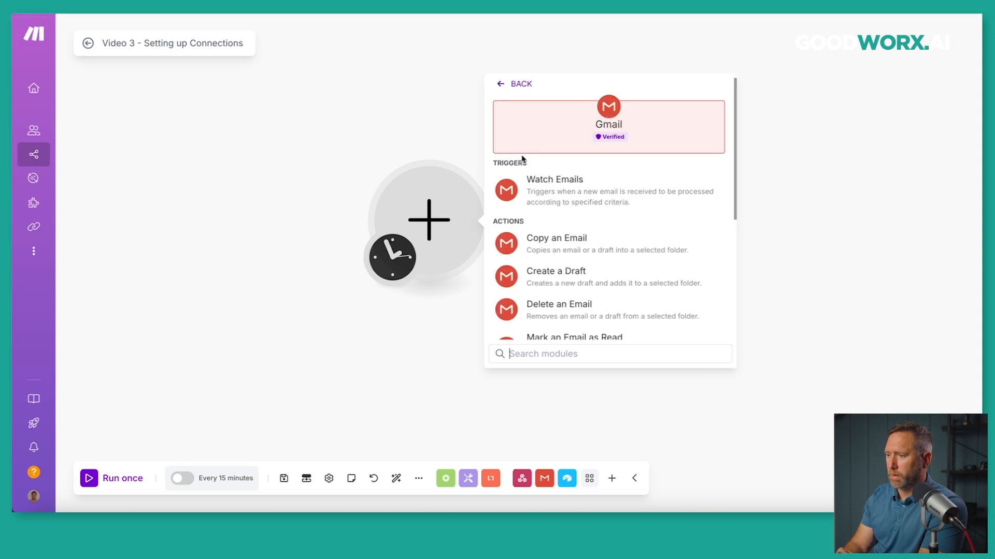
scroll(539, 220, down, 5)
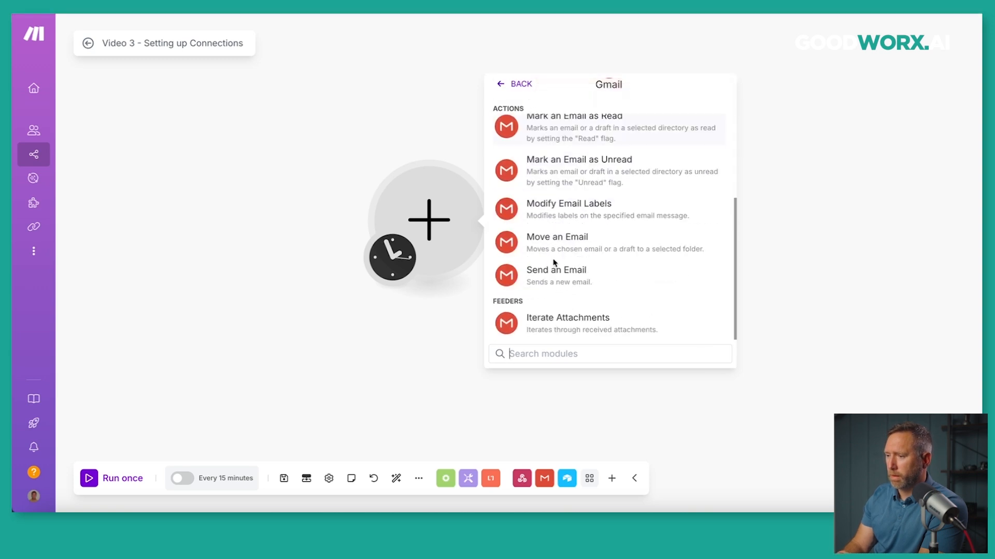
click(550, 274)
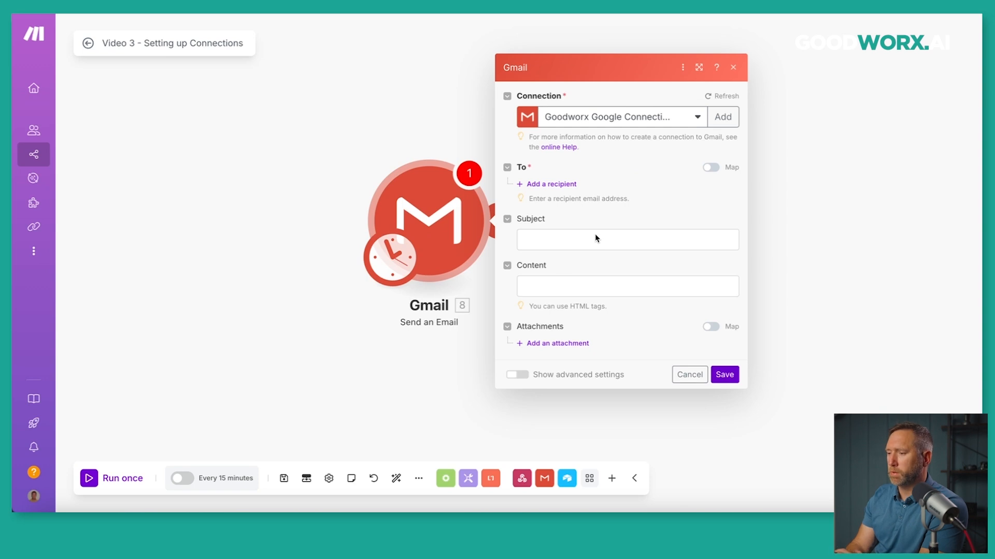
click(555, 241)
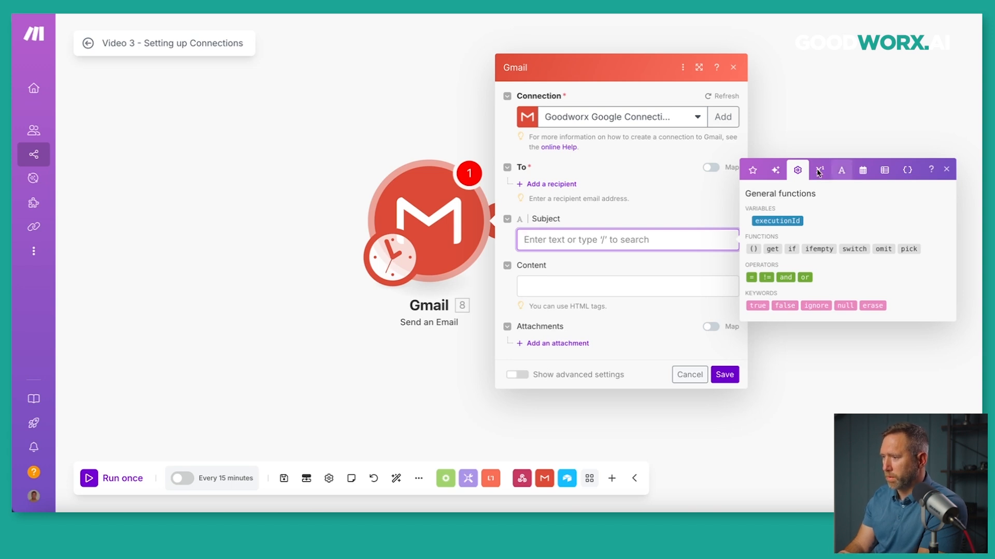
click(752, 172)
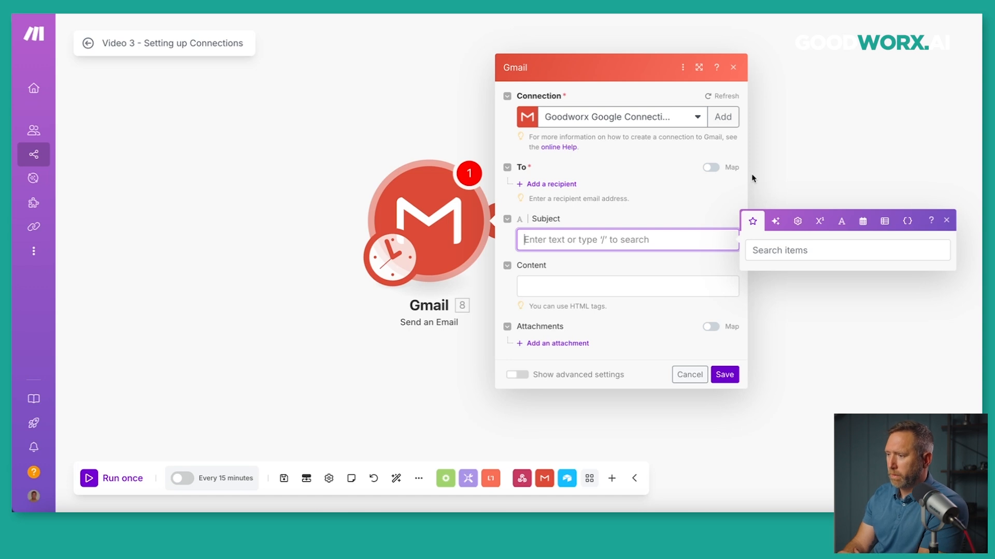
Search mapping items for 'string', clear the search, then show Fill by AI for the Subject.
click(778, 254)
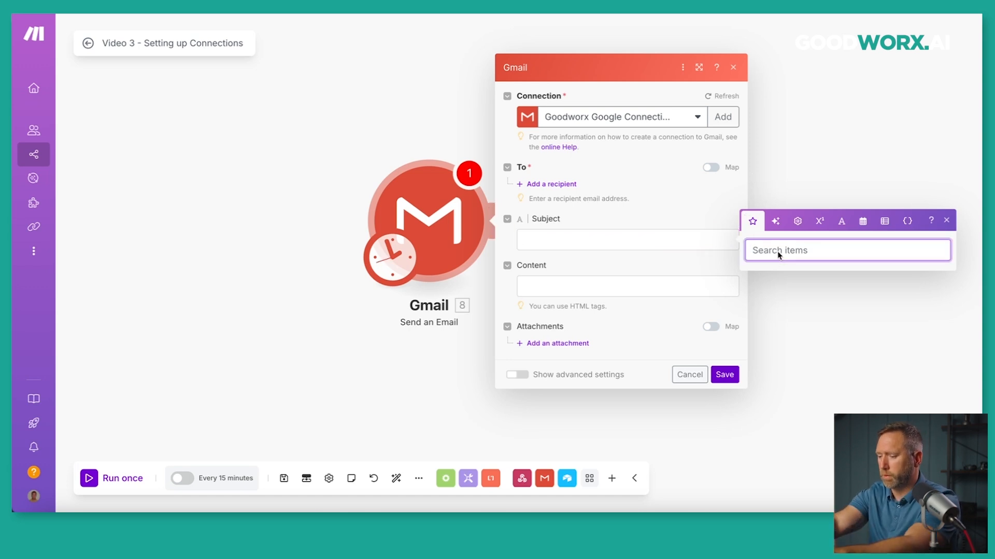
text(string)
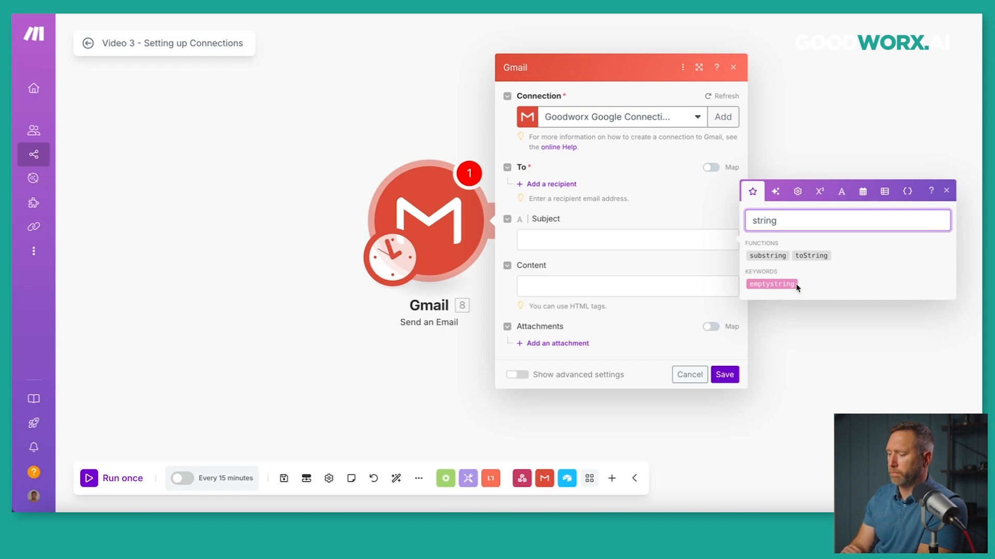
mouse_move(795, 284)
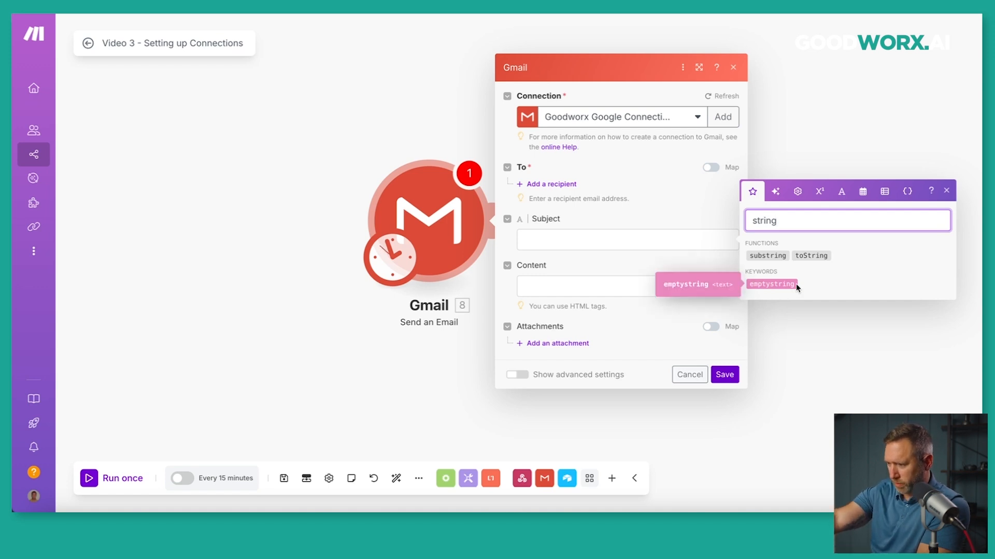
key(BackSpace)
key(BackSpace)
key(BackSpace)
key(BackSpace)
key(BackSpace)
key(BackSpace)
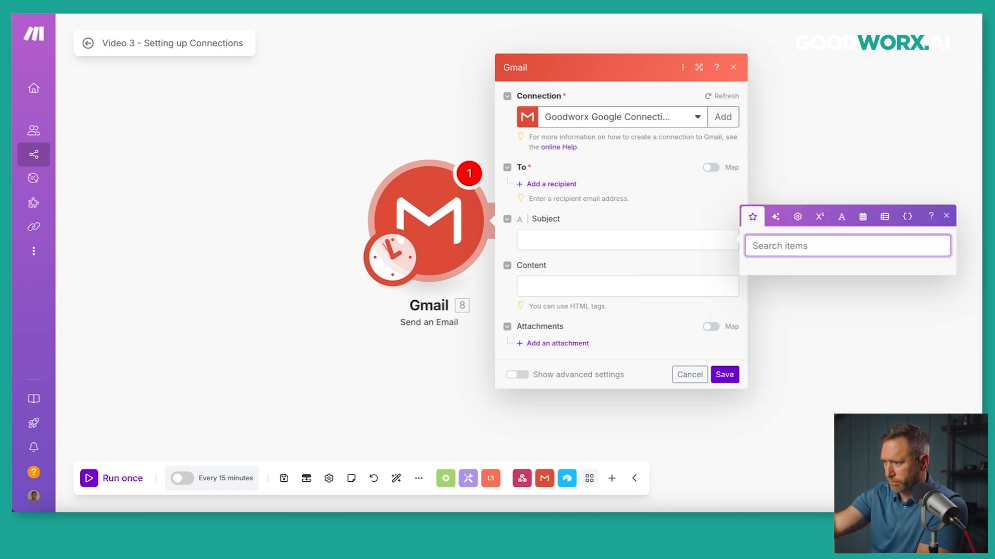
click(777, 222)
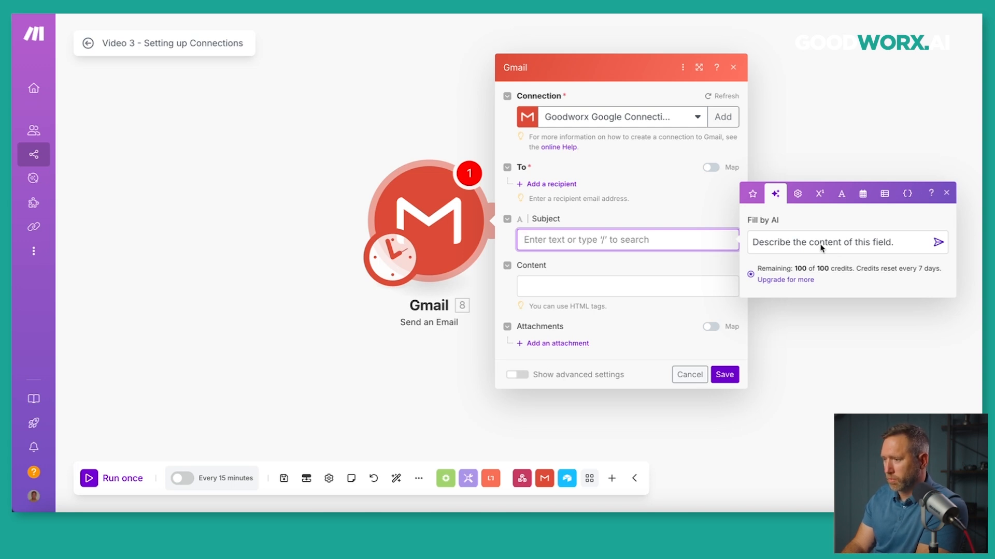
click(797, 195)
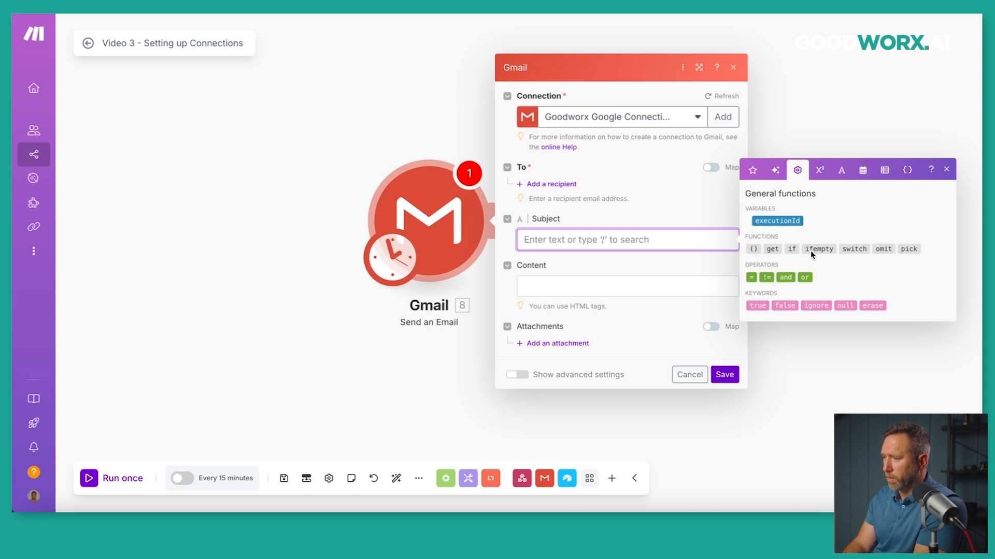
mouse_move(814, 250)
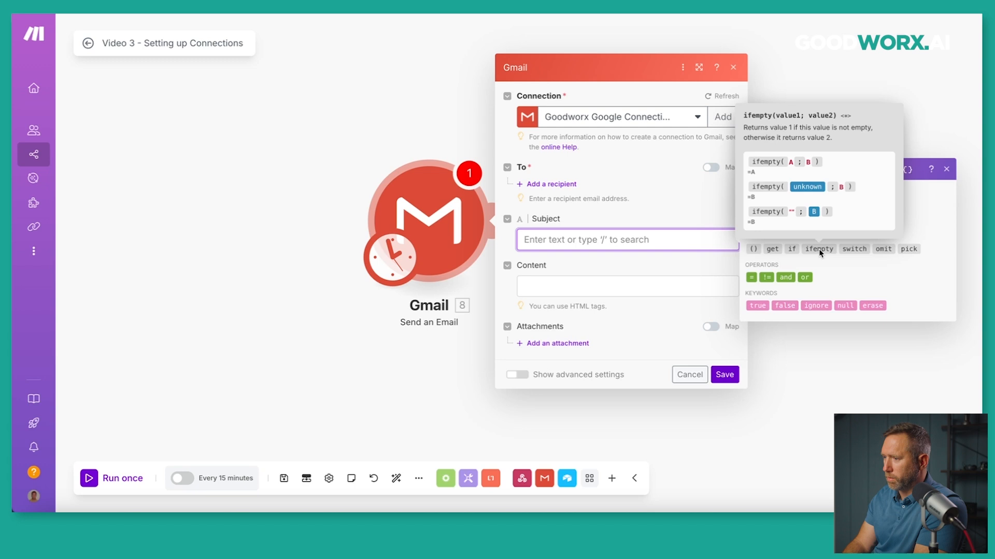
mouse_move(857, 250)
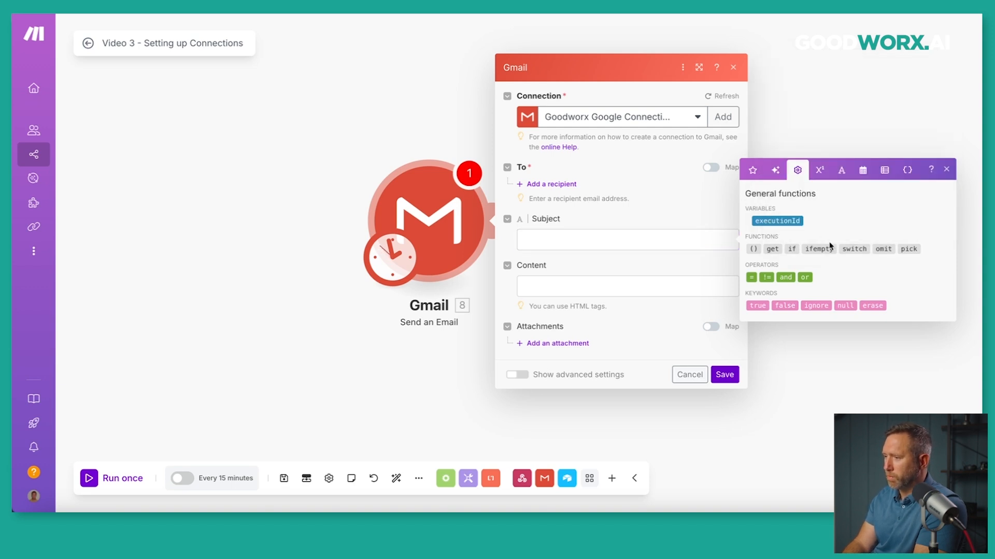
click(856, 249)
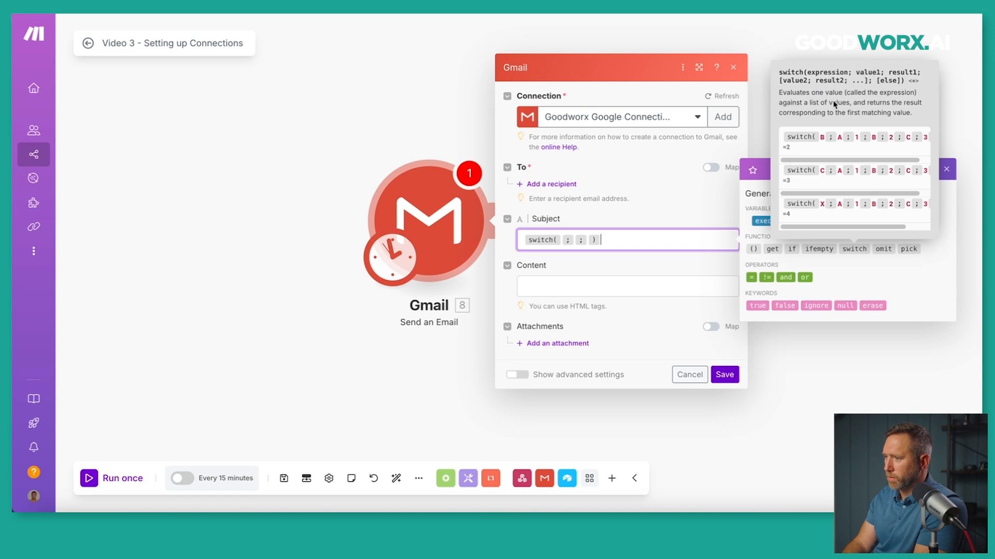
scroll(818, 162, right, 2)
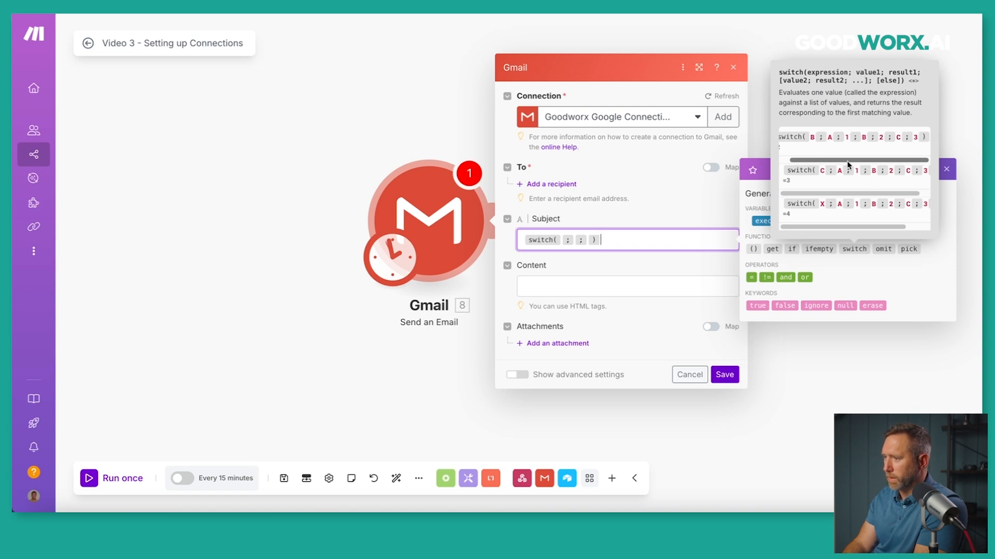
scroll(855, 195, right, 2)
drag(853, 195, 791, 194)
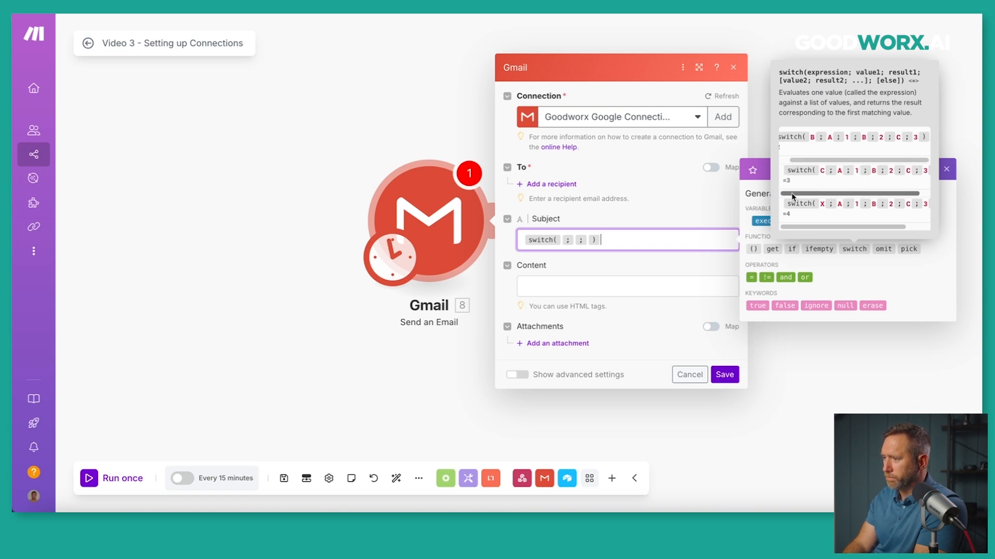
drag(811, 226, 818, 227)
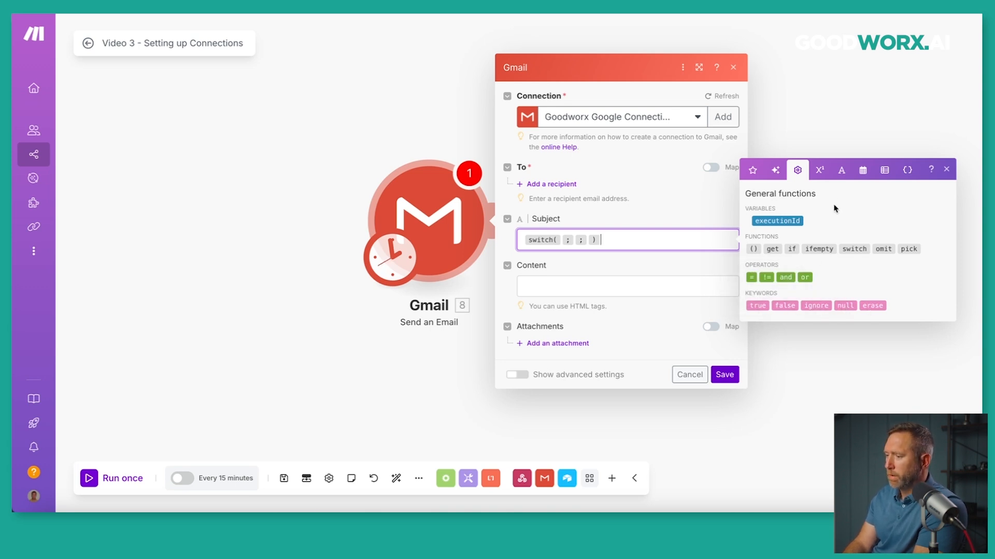
With math functions shown, replace the switch formula with 2+2 using the + operator chip.
click(823, 173)
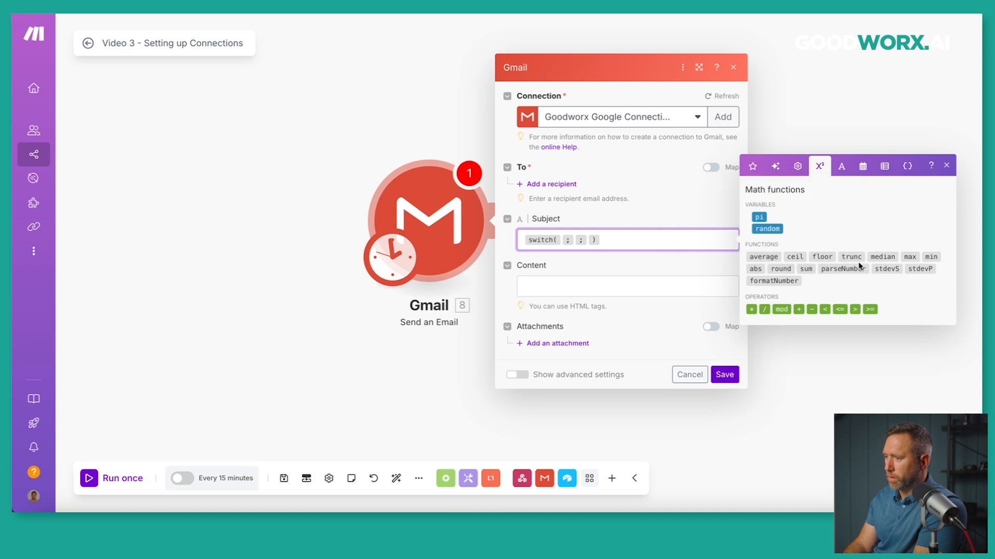
mouse_move(855, 257)
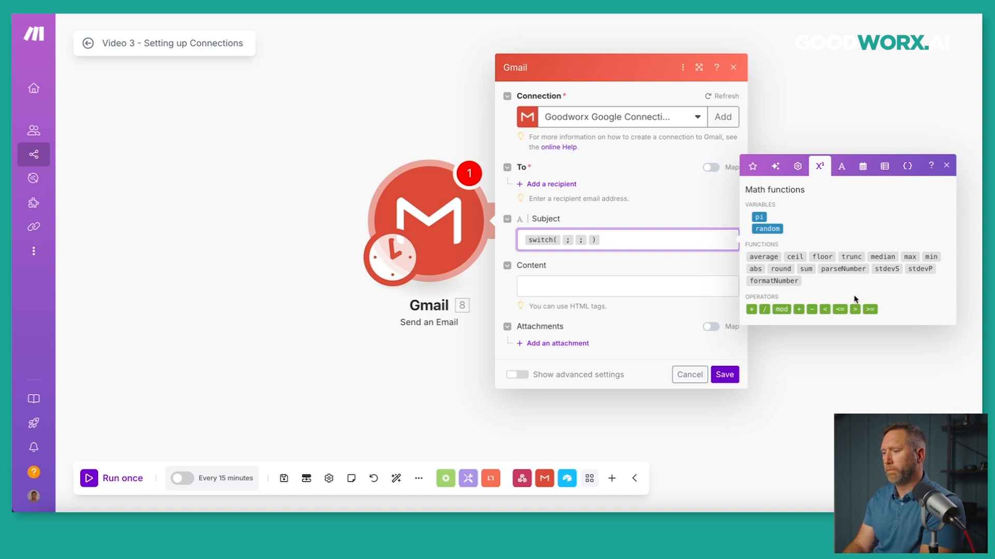
key(BackSpace)
key(BackSpace)
key(BackSpace)
key(BackSpace)
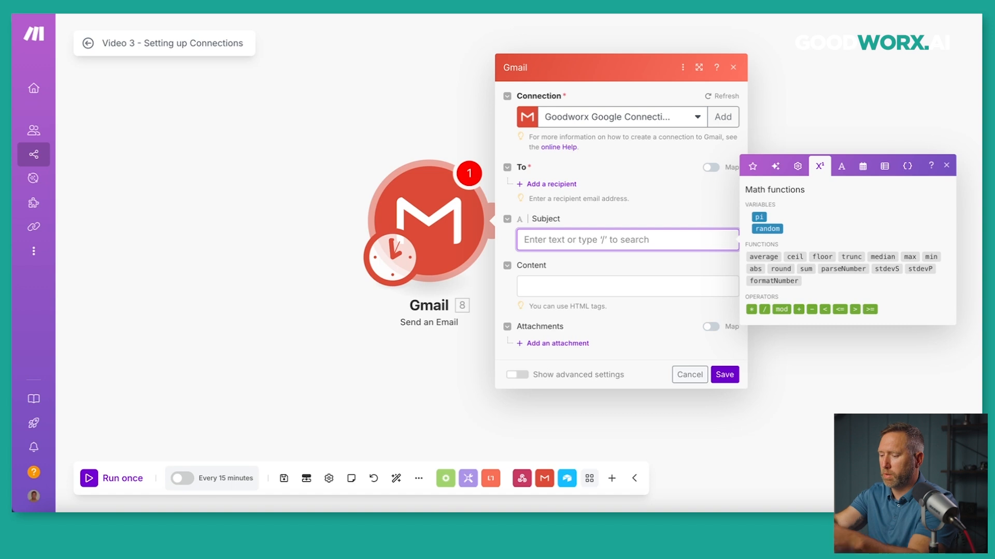
text(2+2)
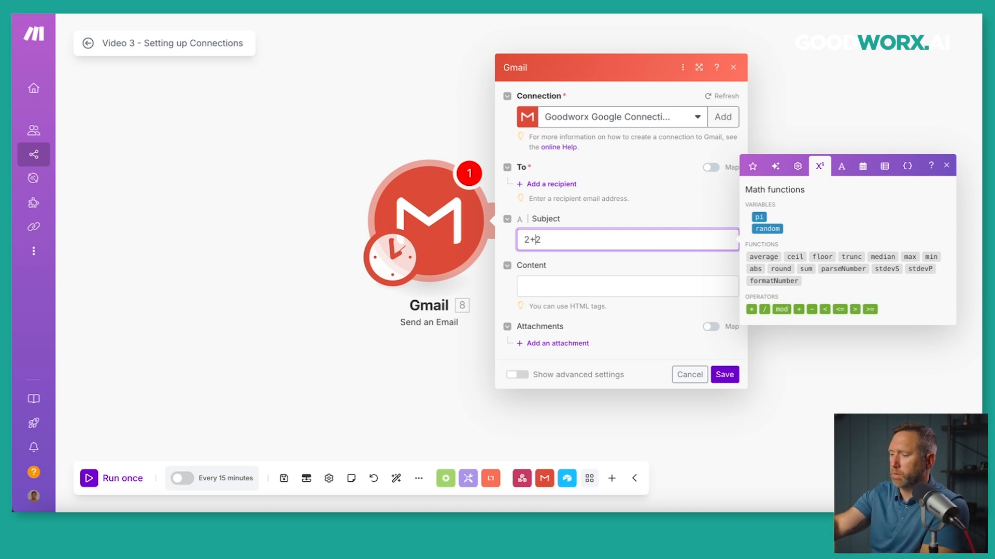
key(Left)
key(BackSpace)
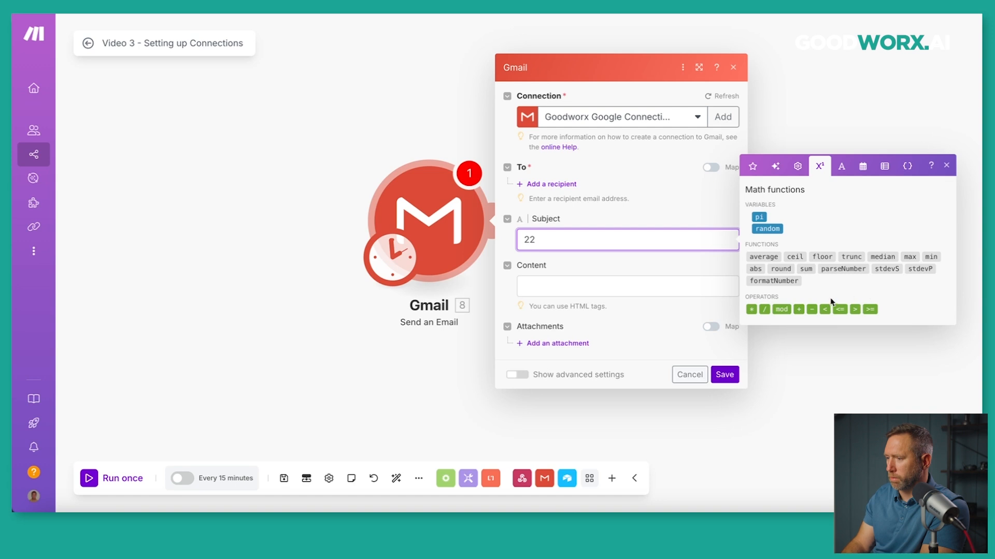
click(798, 309)
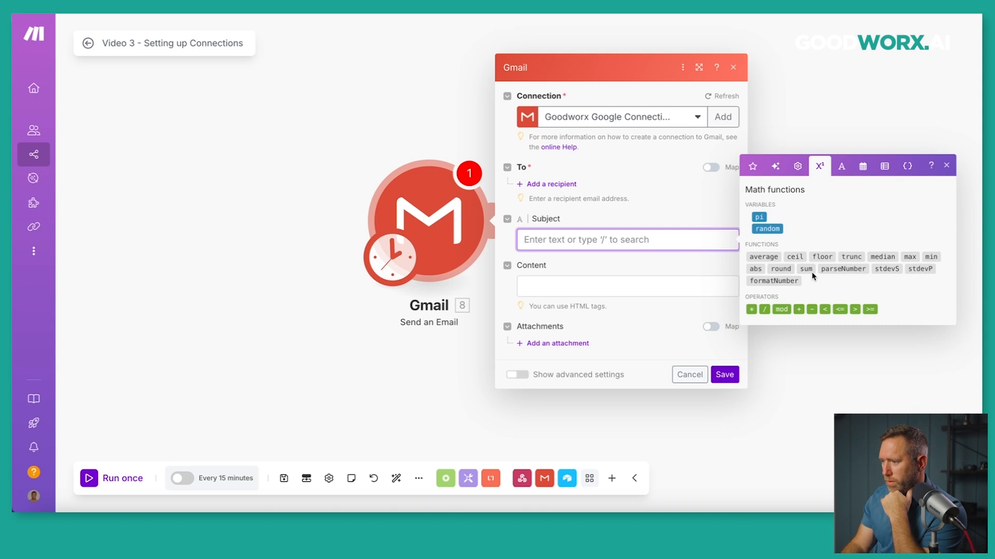
Try sum( 2 ; 2 ) in the Subject, then delete it so the field is empty.
mouse_move(809, 271)
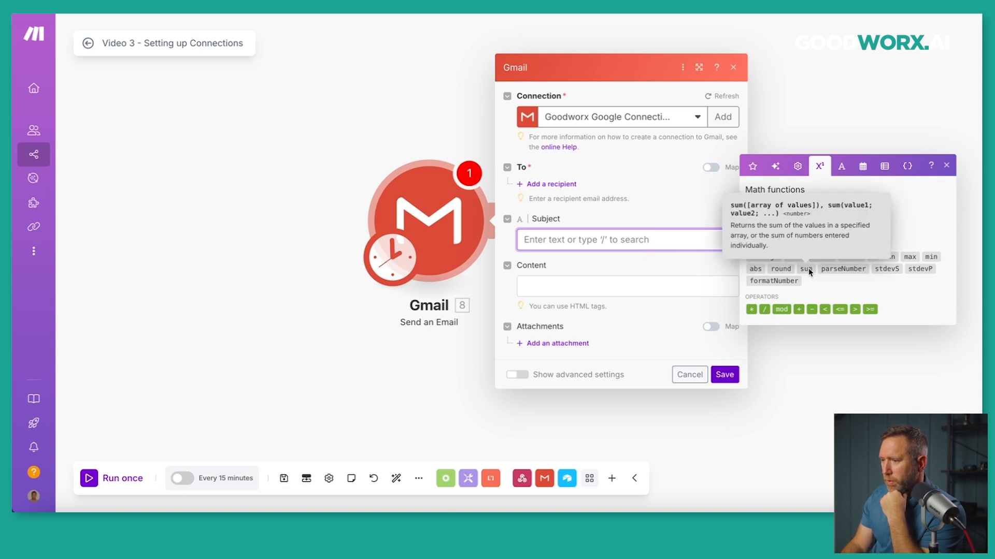
text(sum( )
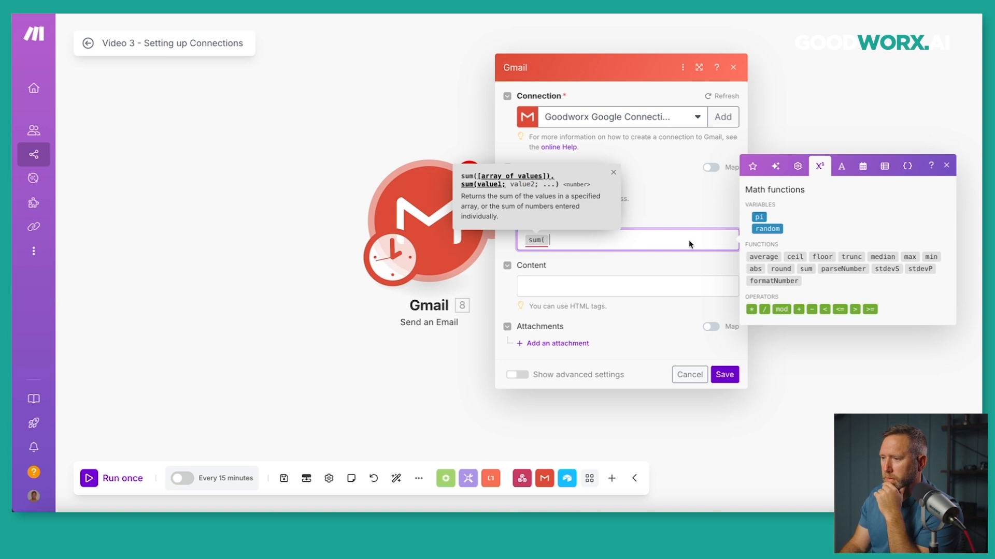
text(2 )
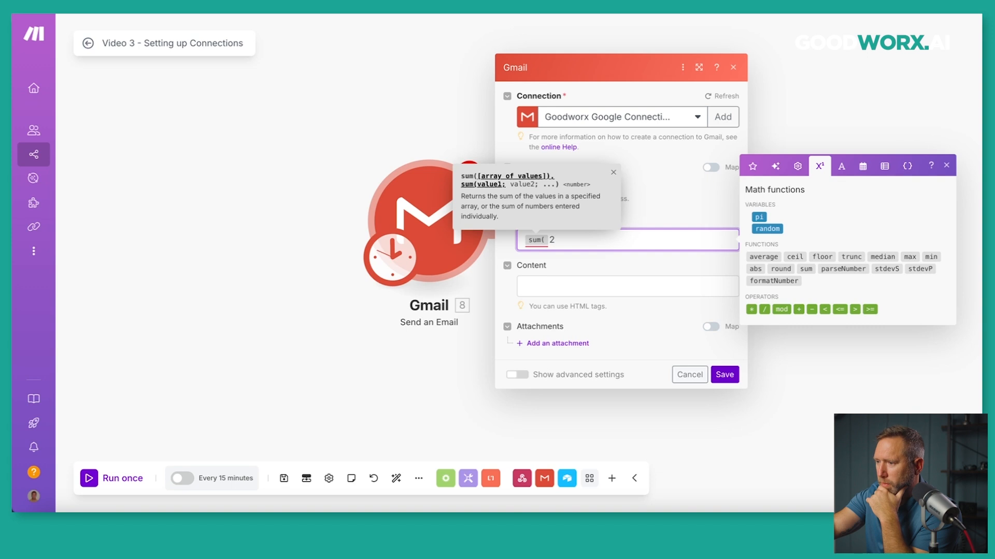
text(; 2 )
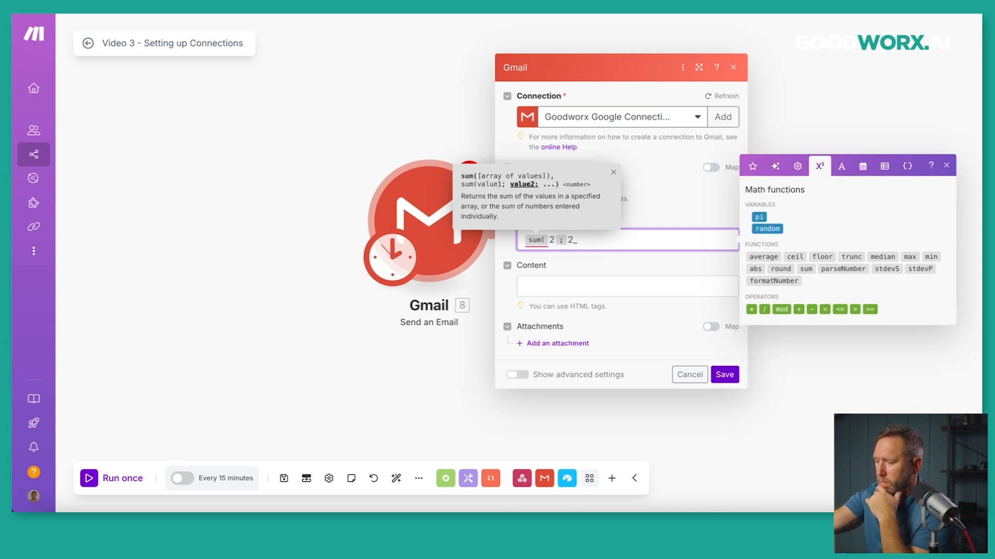
text())
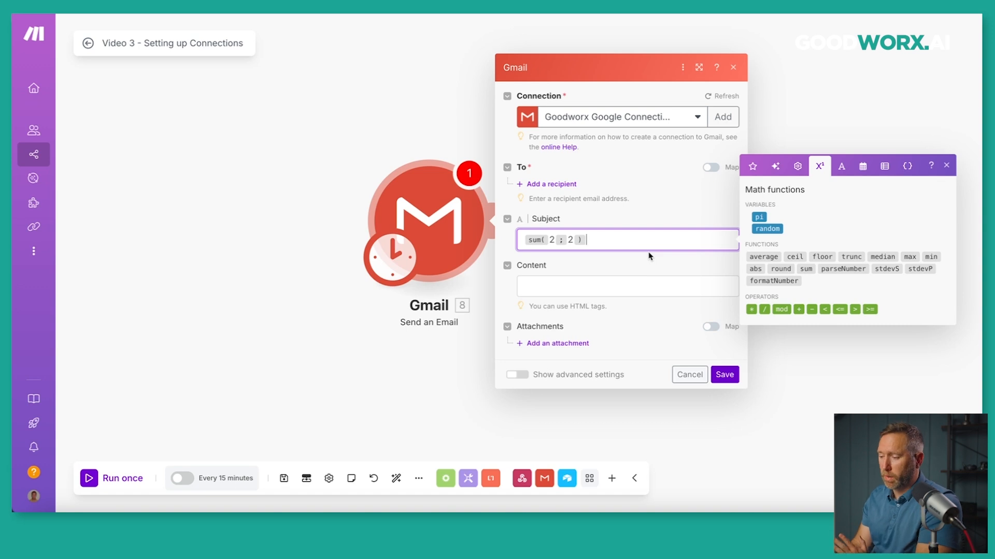
key(BackSpace)
key(BackSpace)
key(BackSpace)
key(BackSpace)
key(BackSpace)
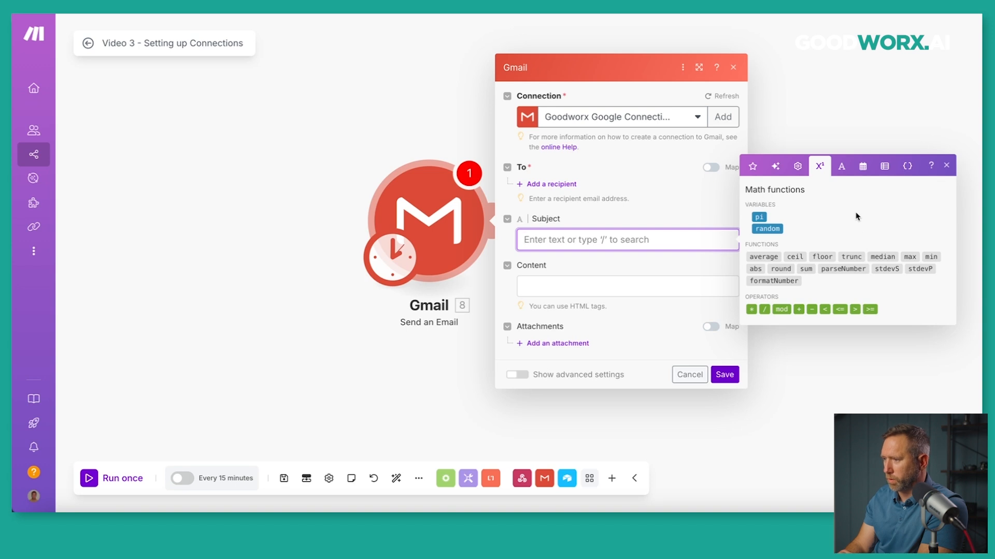
With text functions shown, start the Content with a greeting line followed by a newline keyword.
click(840, 166)
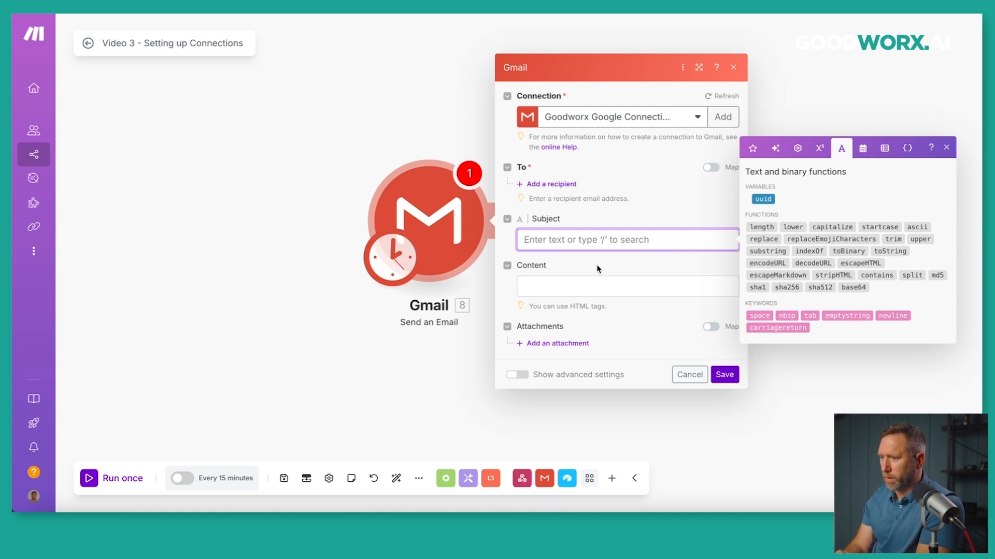
click(578, 288)
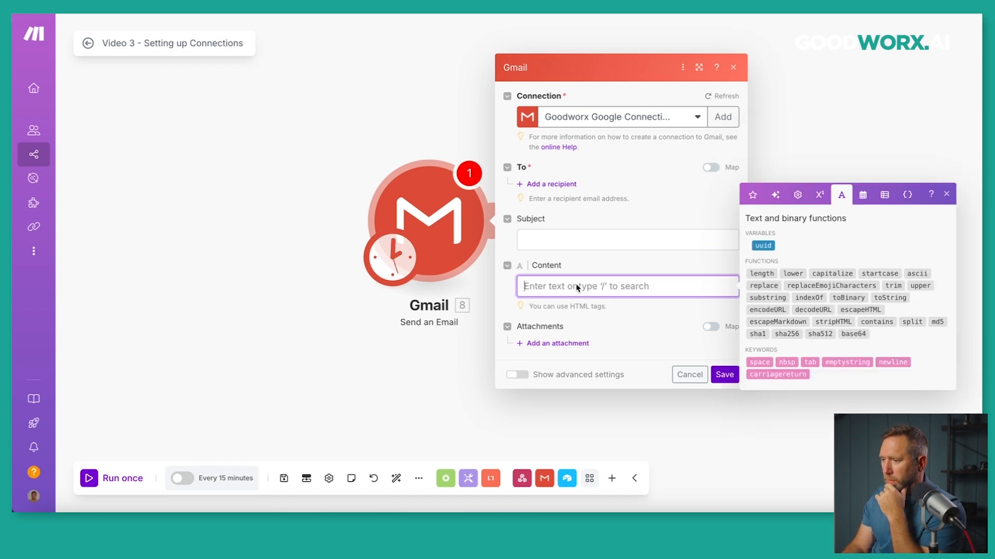
text(Hi John,)
key(Return)
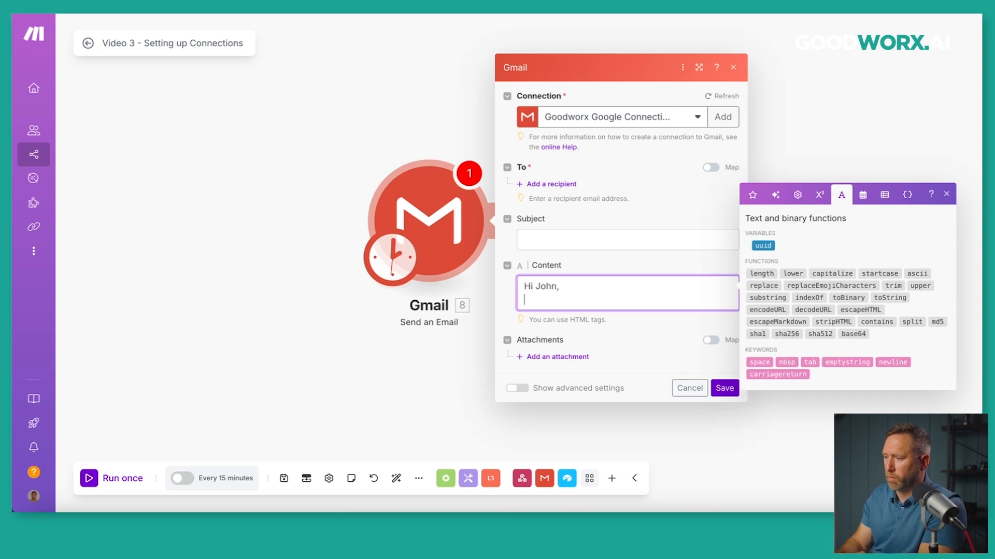
click(888, 368)
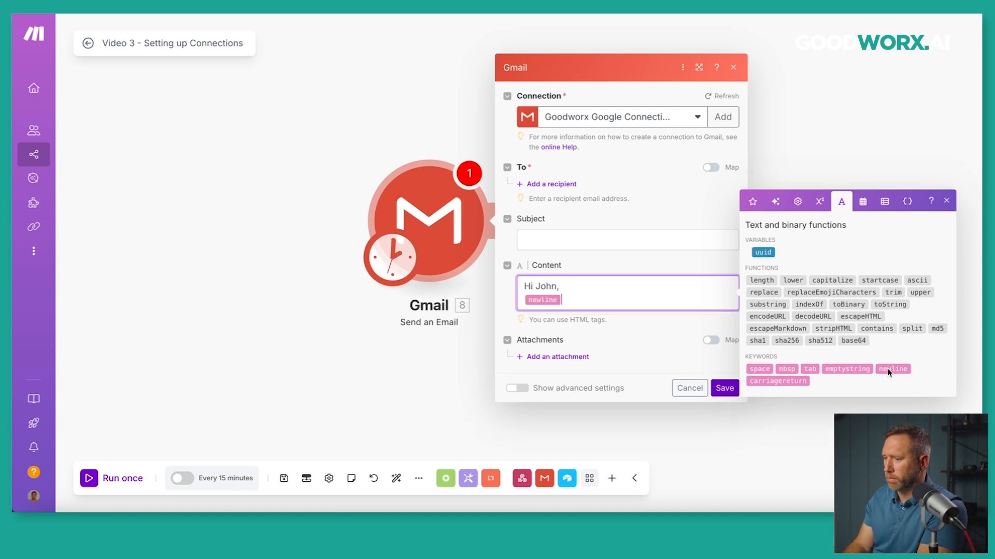
key(Return)
Add 'Welcome to my newsletter.' on the next line, followed by another newline keyword.
text(Welcome to my newsletter.)
key(Return)
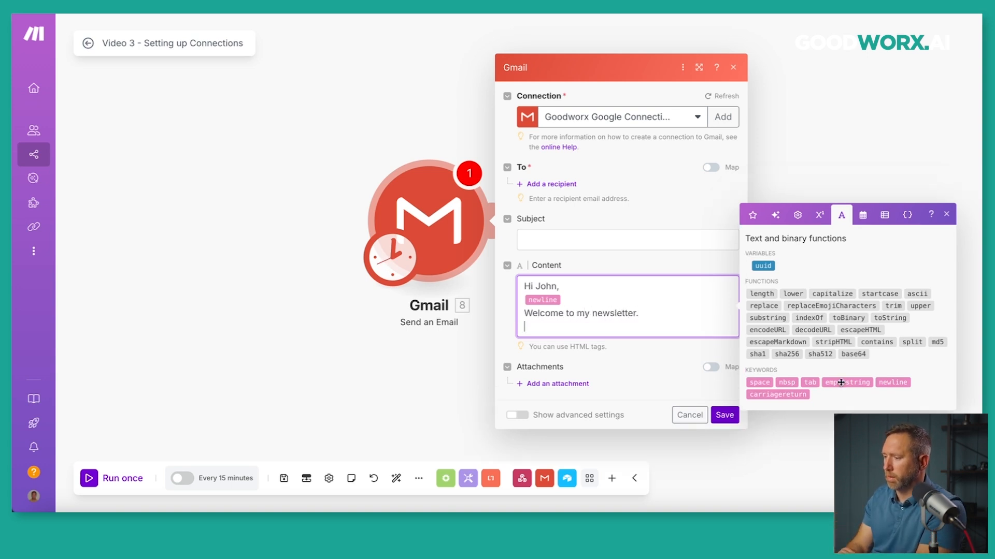
click(893, 383)
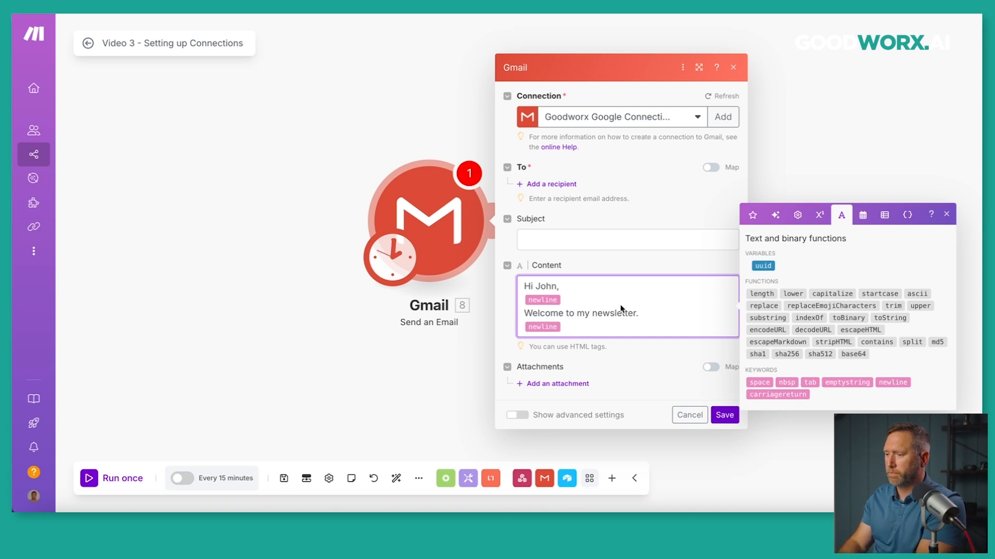
Insert the 'now' date variable on a new last Content line, then view array functions and variables.
click(862, 215)
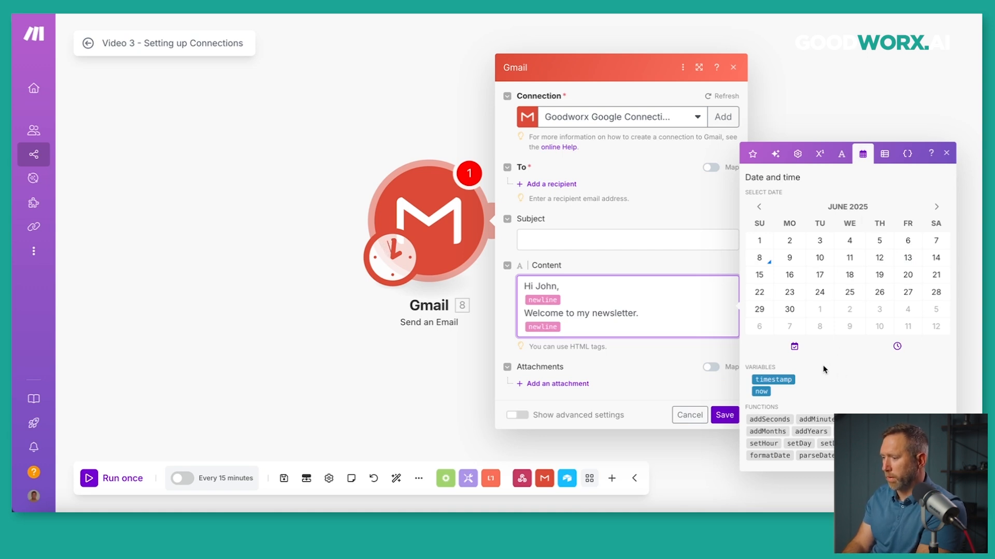
click(646, 333)
key(Return)
click(761, 378)
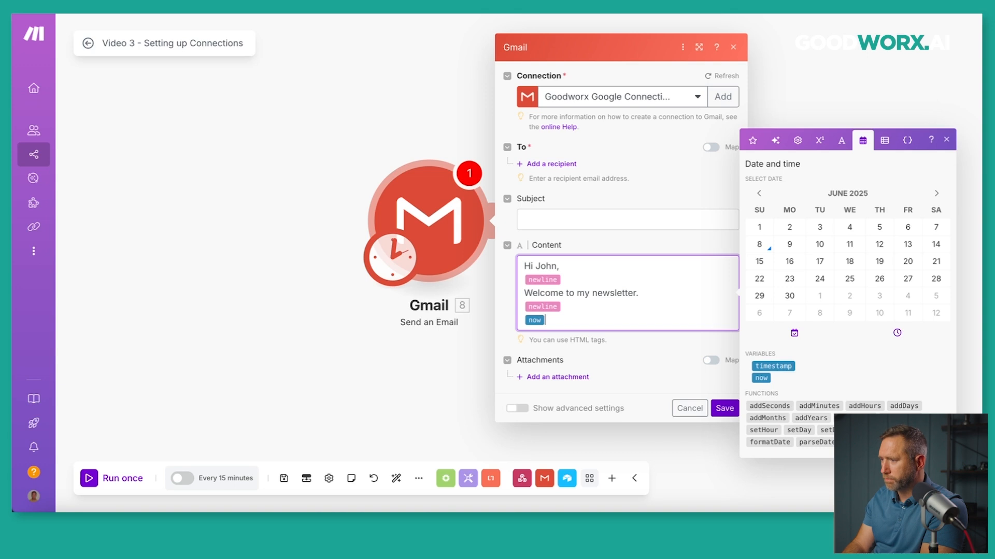
click(884, 141)
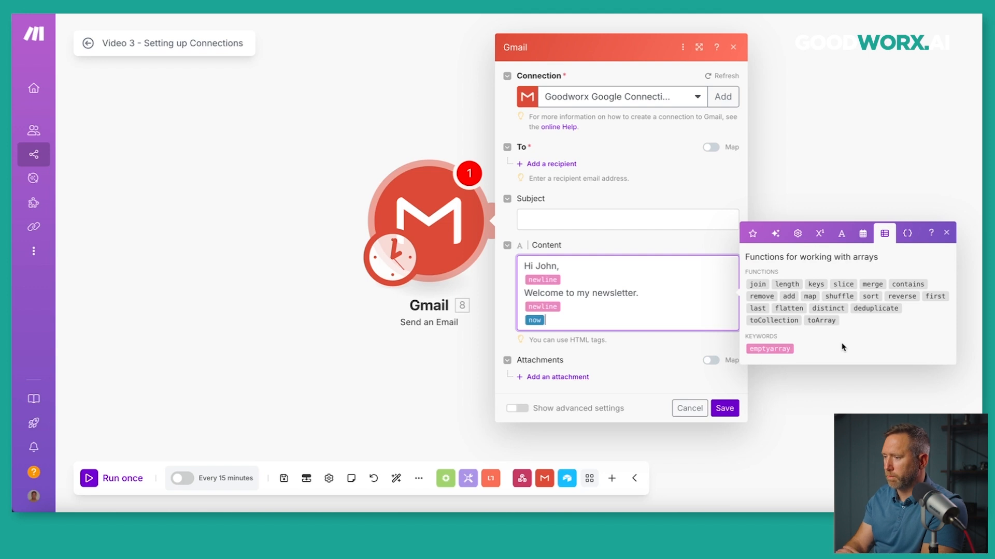
click(907, 234)
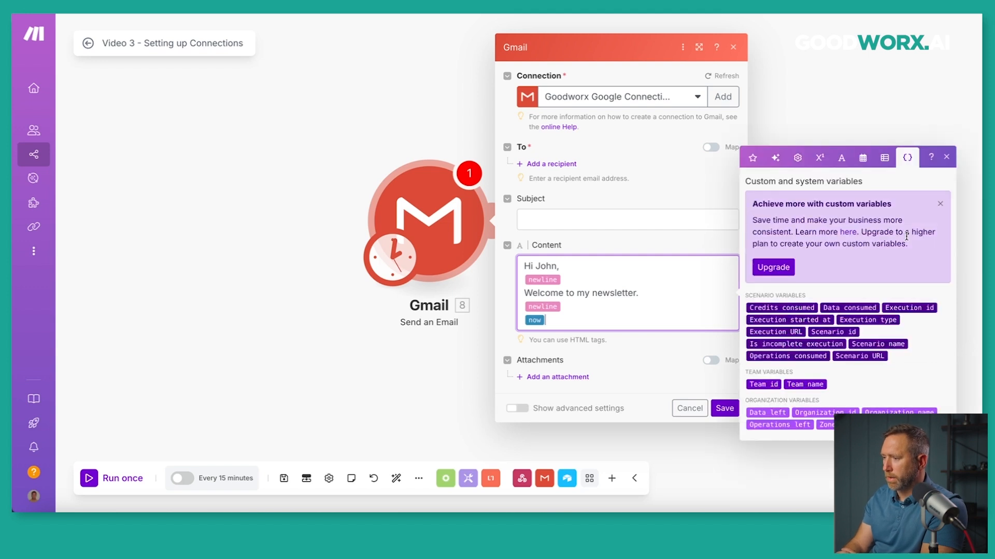
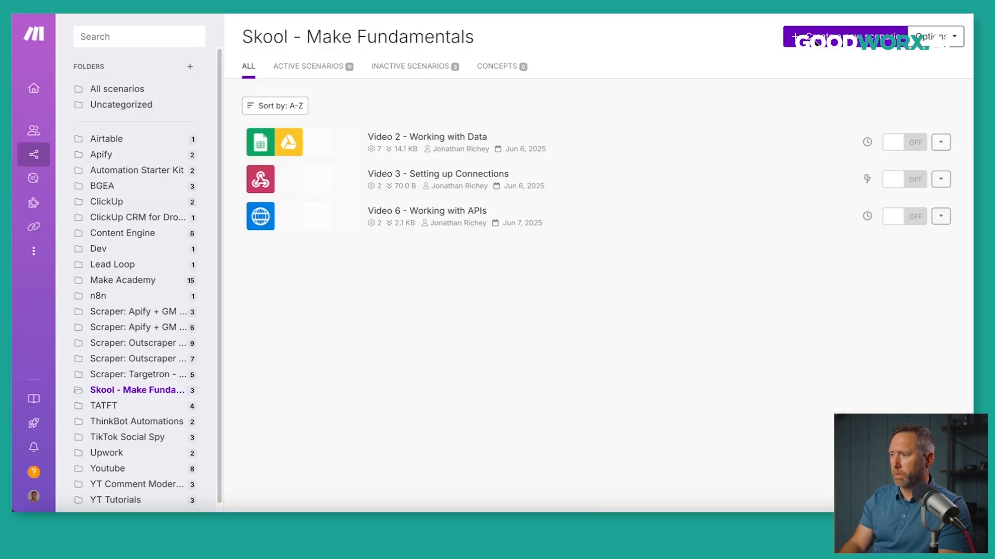
Create a new scenario with a Google Sheets Watch New Rows trigger, leaving its settings unconfigured.
click(817, 42)
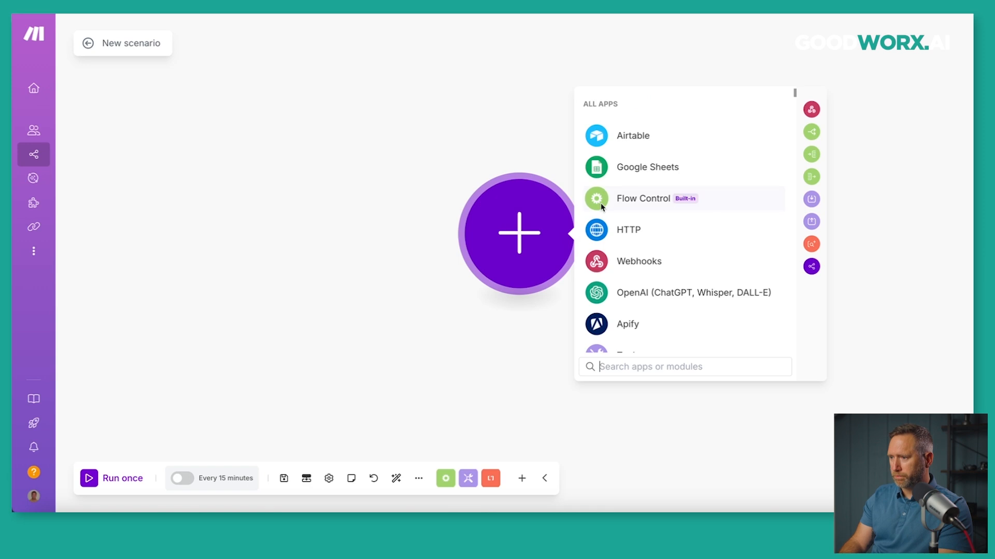
click(603, 173)
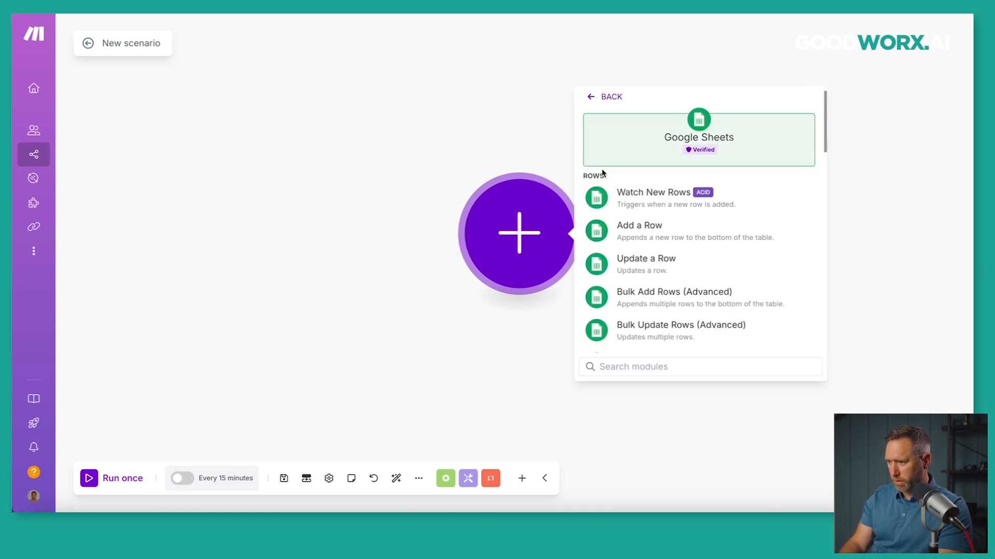
click(633, 204)
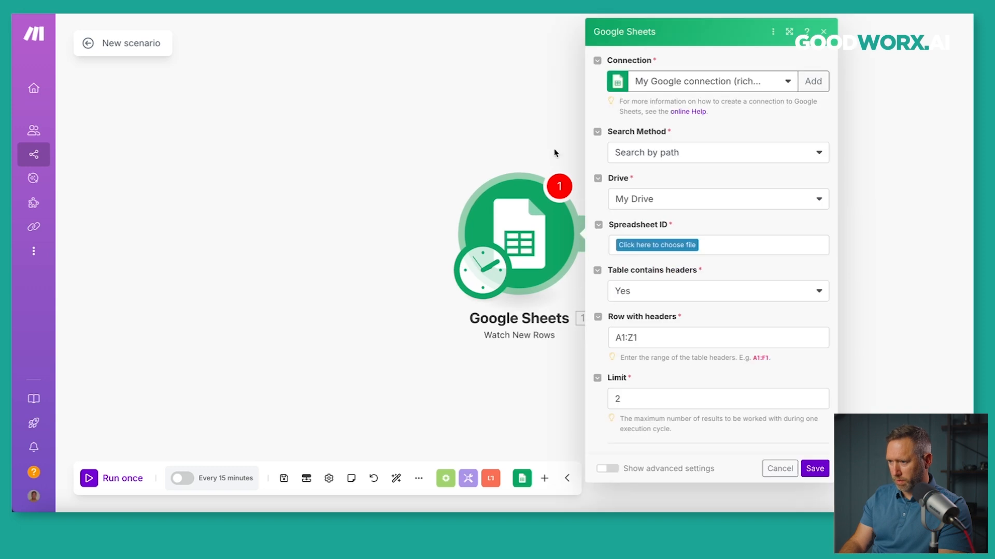
click(780, 468)
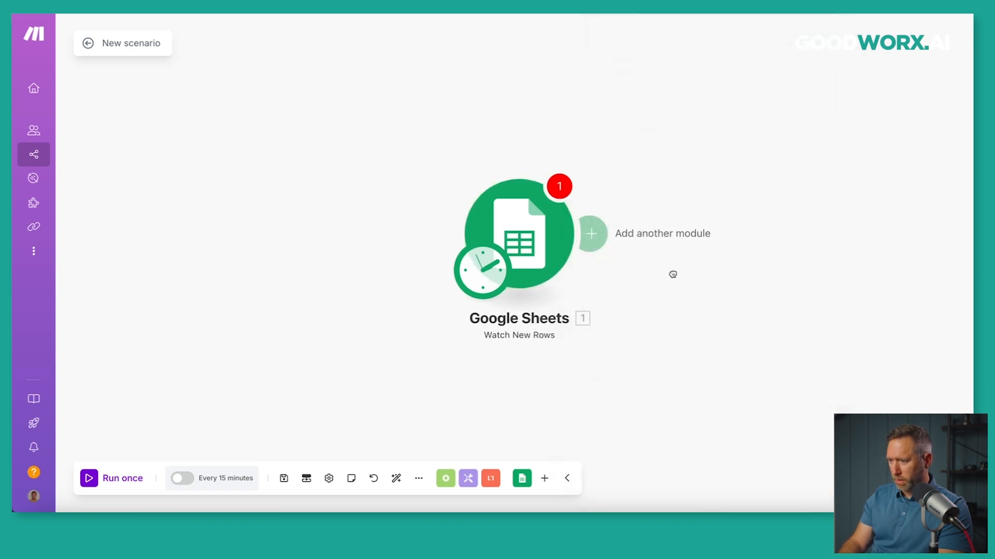
drag(673, 275, 639, 271)
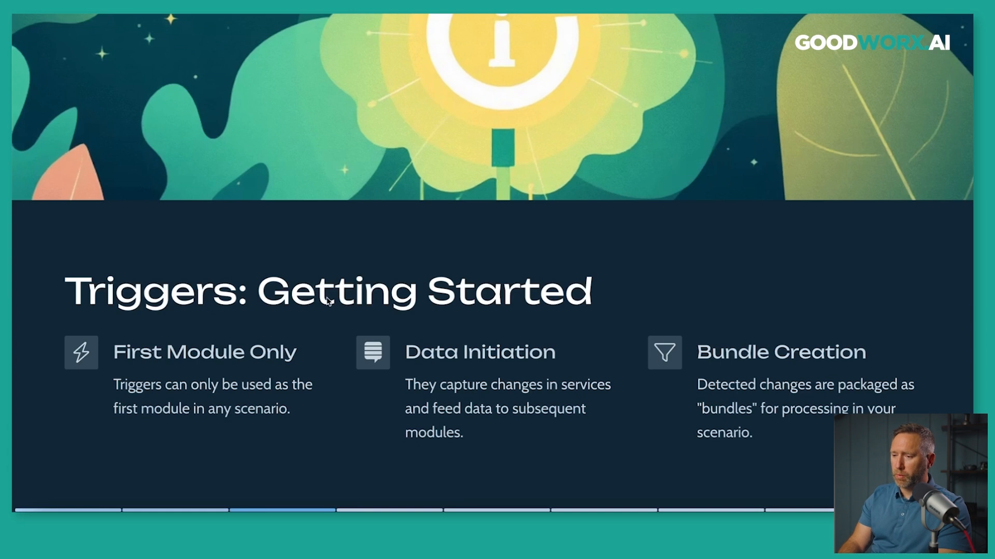
Exit the full-screen Gamma slide and add an empty module after the Google Sheets trigger.
key(Escape)
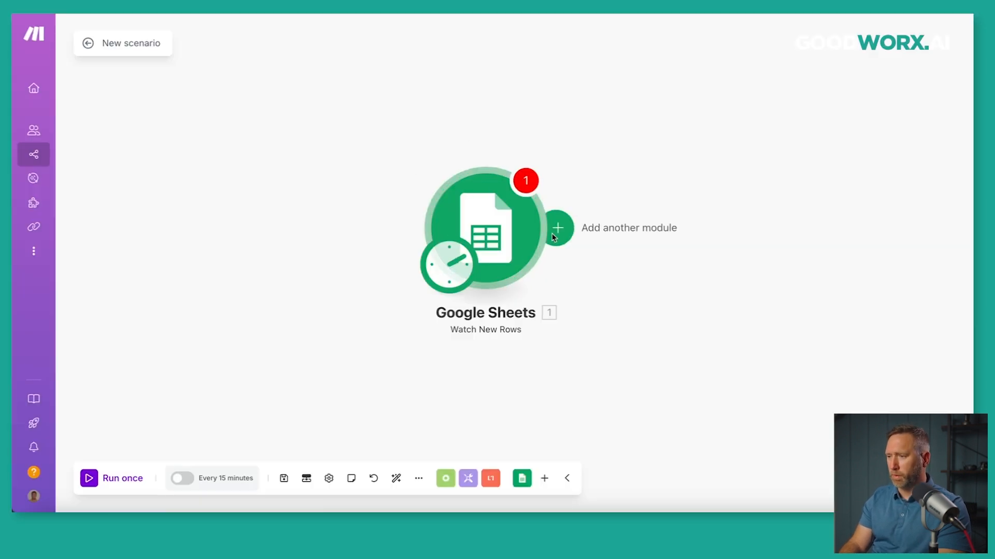
click(568, 238)
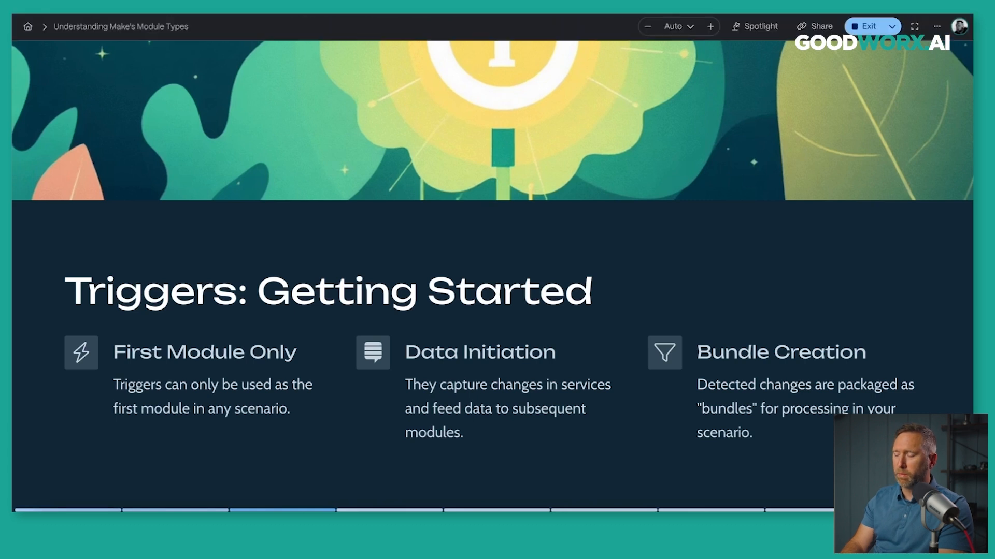
click(293, 11)
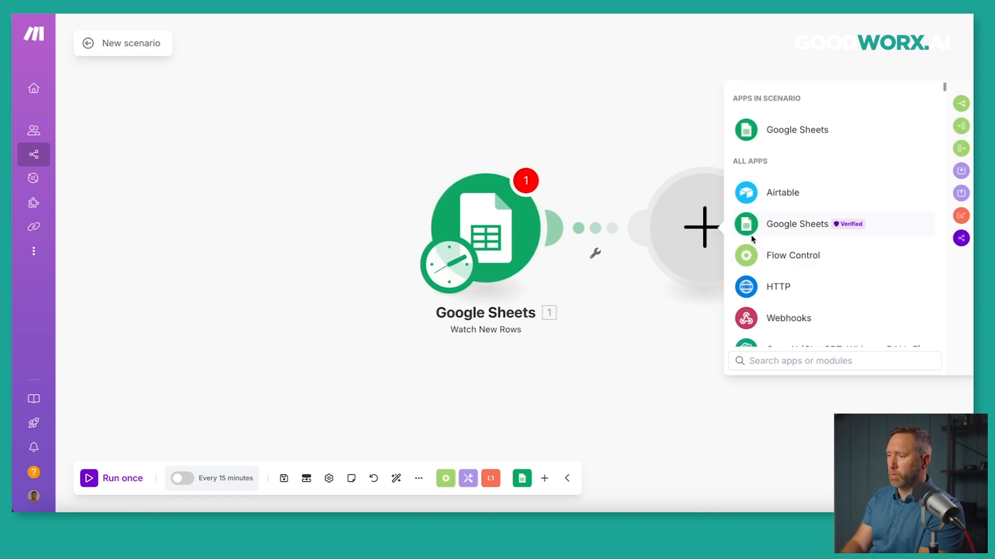
Add an unconfigured Gmail Send an Email module after the trigger and auto-align both modules.
scroll(756, 253, down, 2)
scroll(756, 244, down, 4)
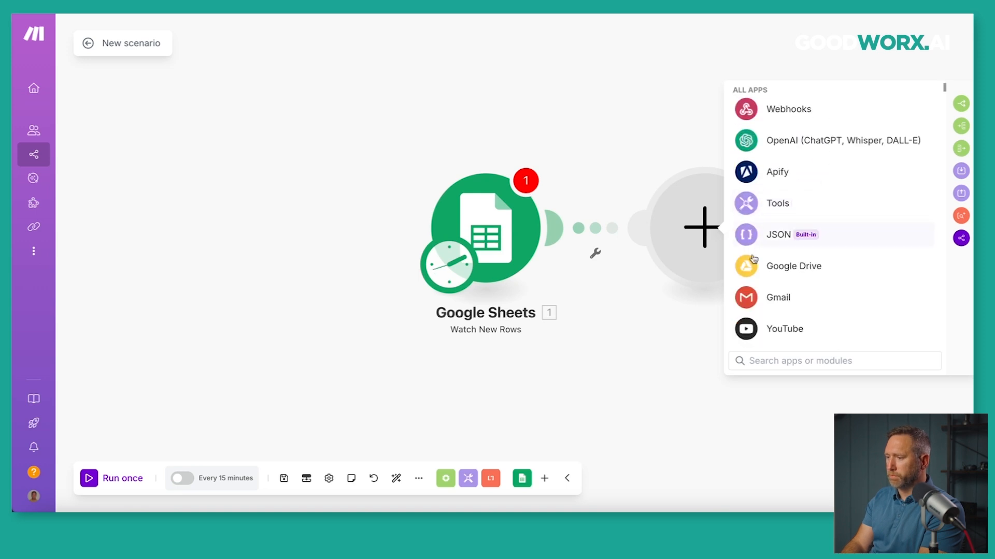
click(747, 298)
scroll(787, 249, down, 3)
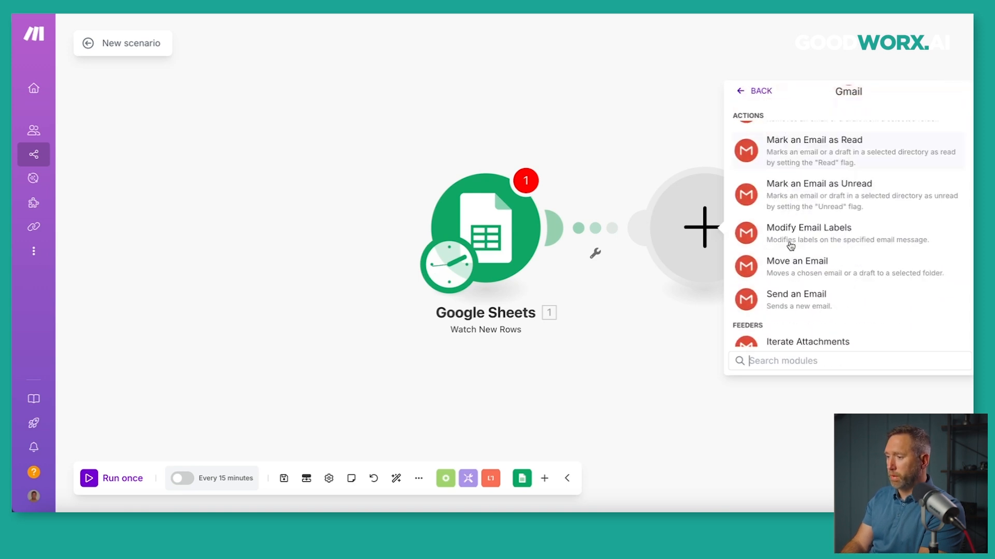
click(785, 294)
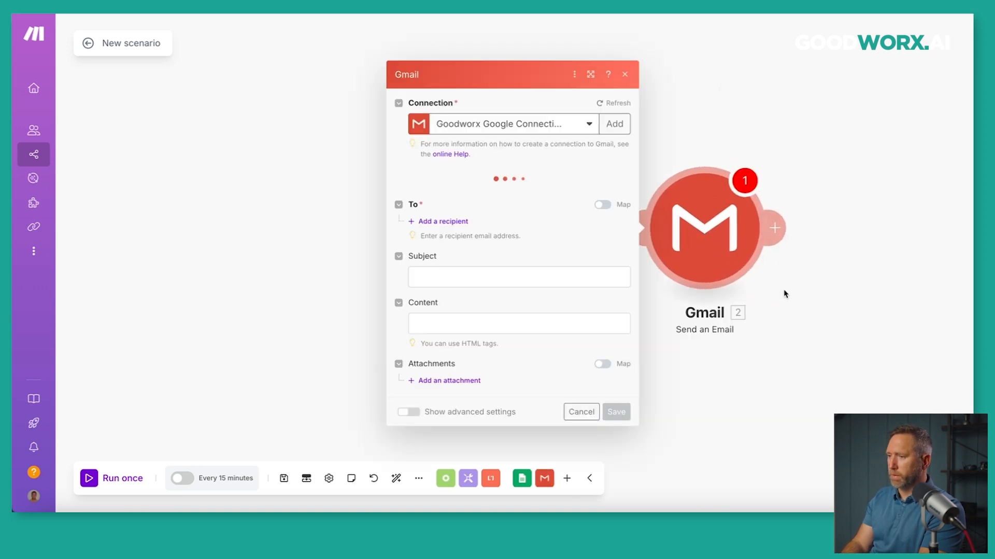
click(625, 75)
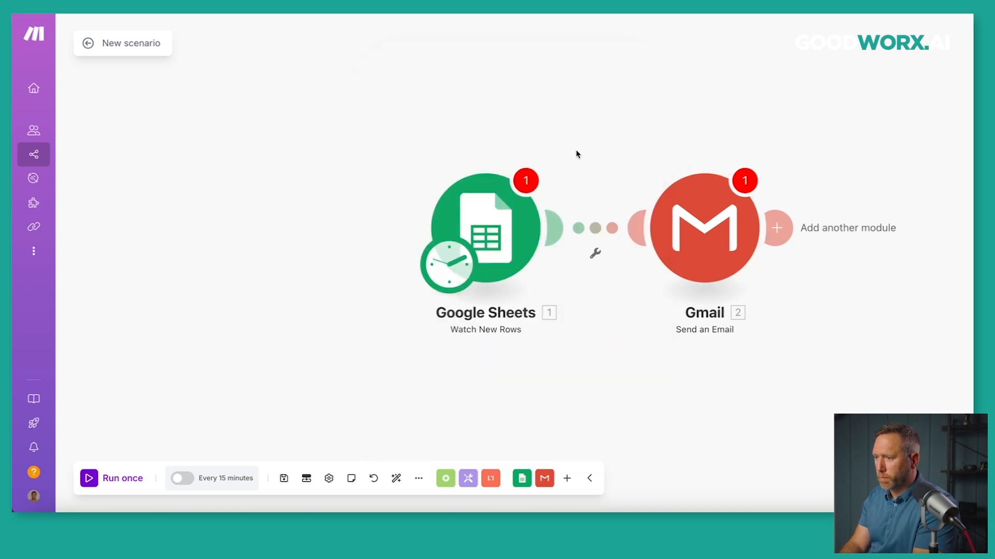
click(396, 477)
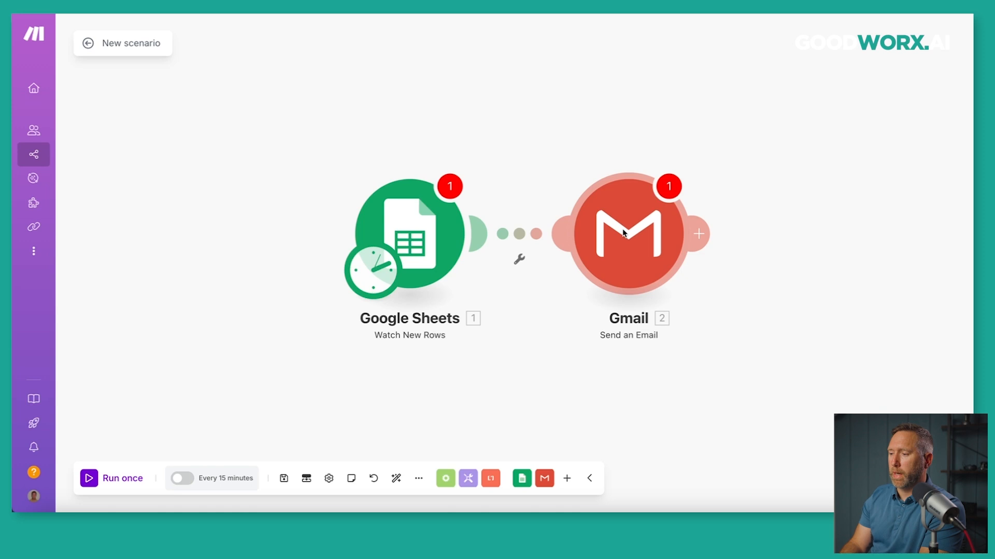
Replace the Gmail module with an unconfigured Slack Create a Message module after Google Sheets.
right_click(625, 255)
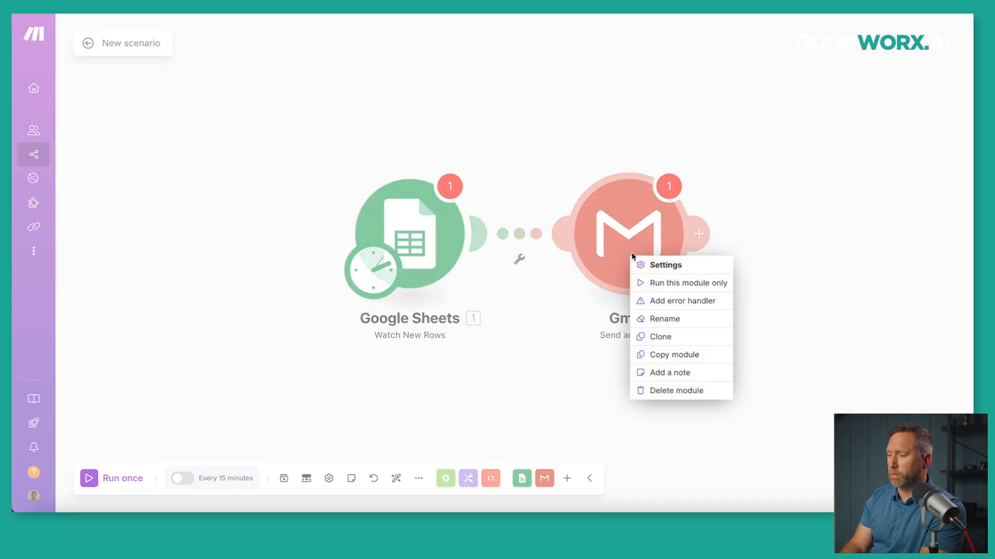
click(668, 389)
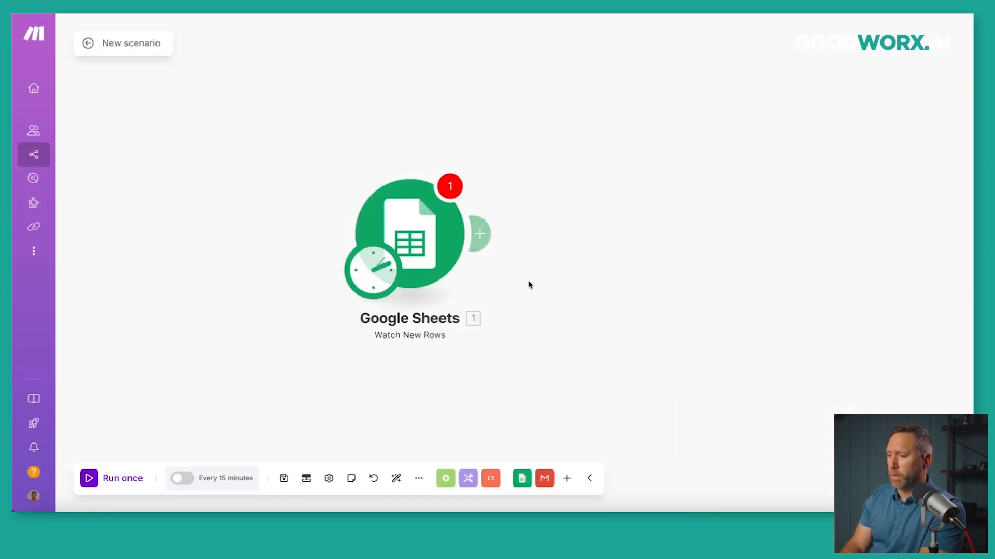
click(486, 234)
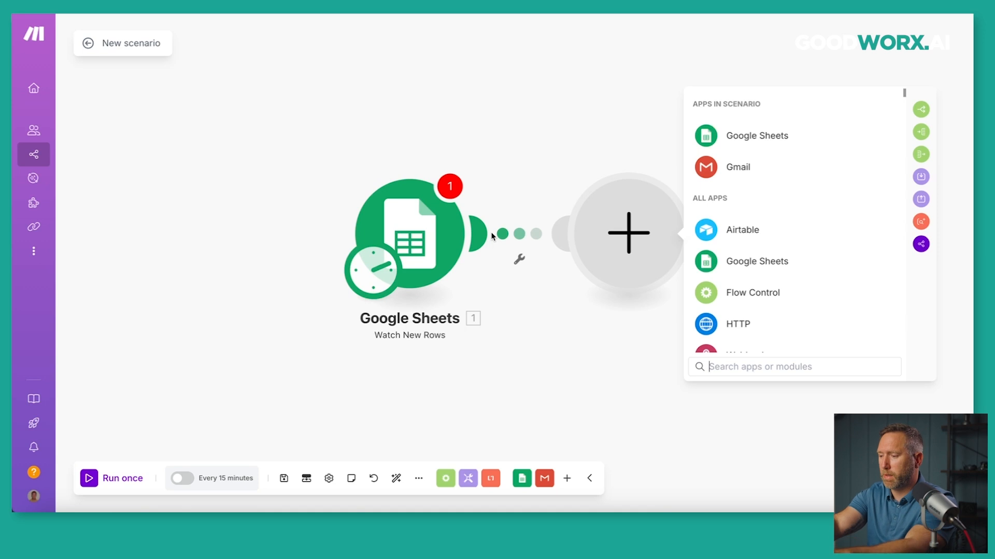
text(slack)
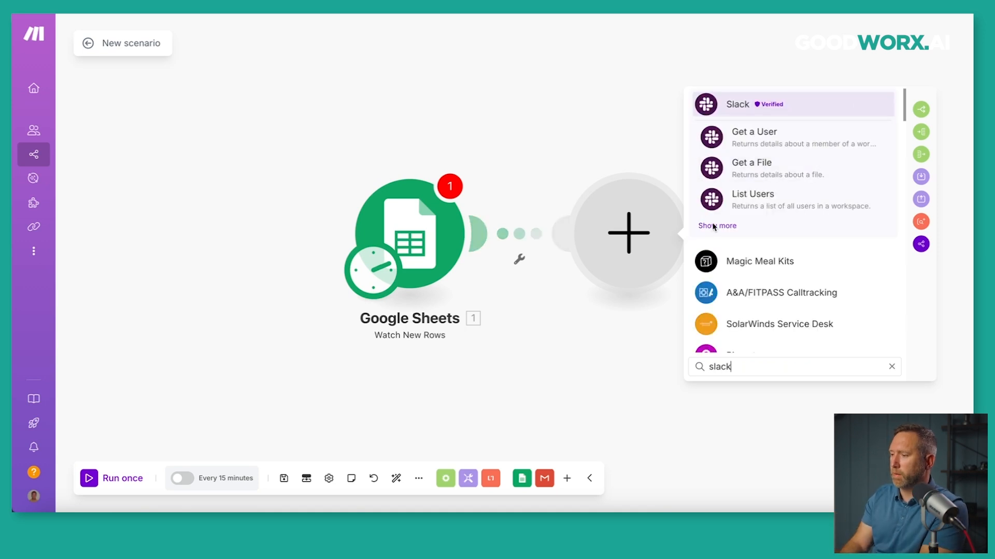
click(713, 226)
scroll(764, 261, down, 2)
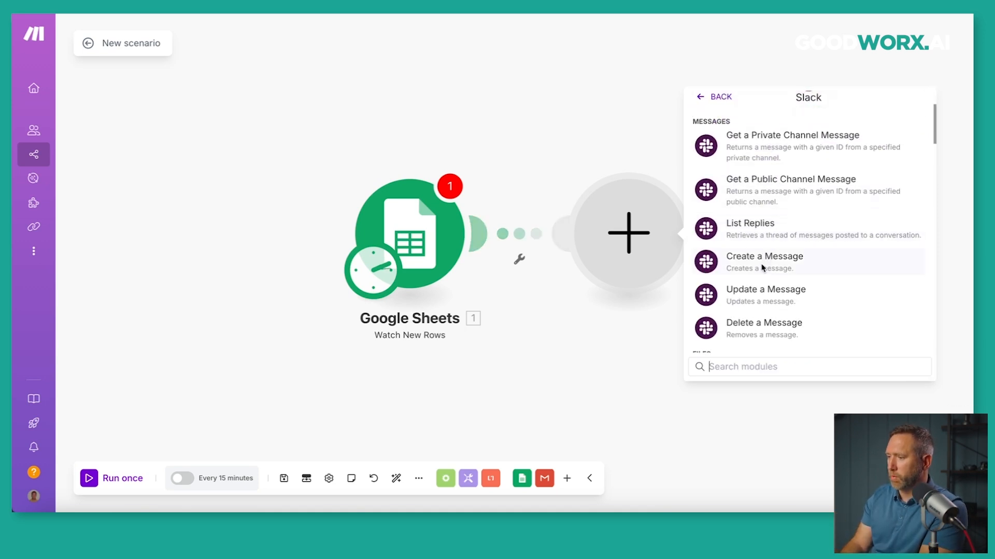
click(762, 268)
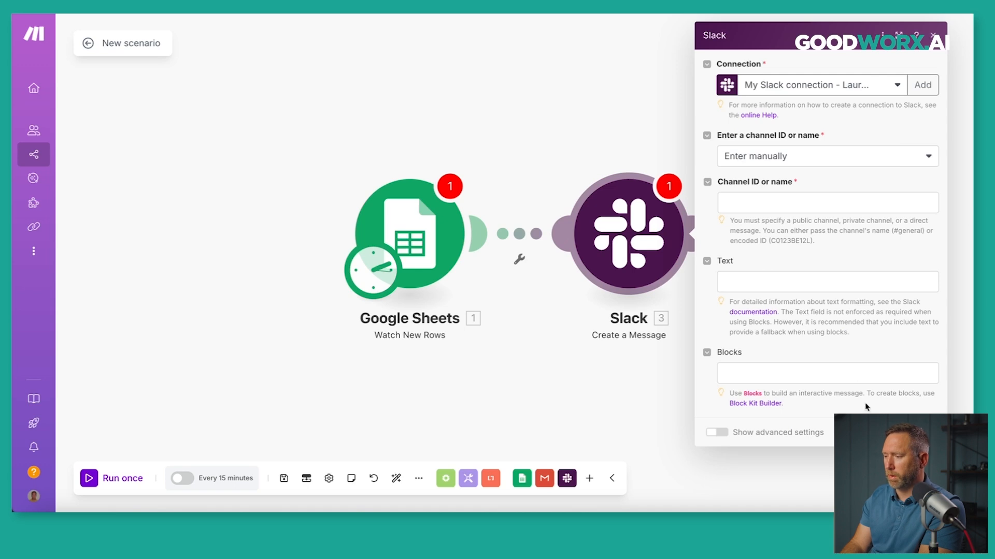
click(884, 432)
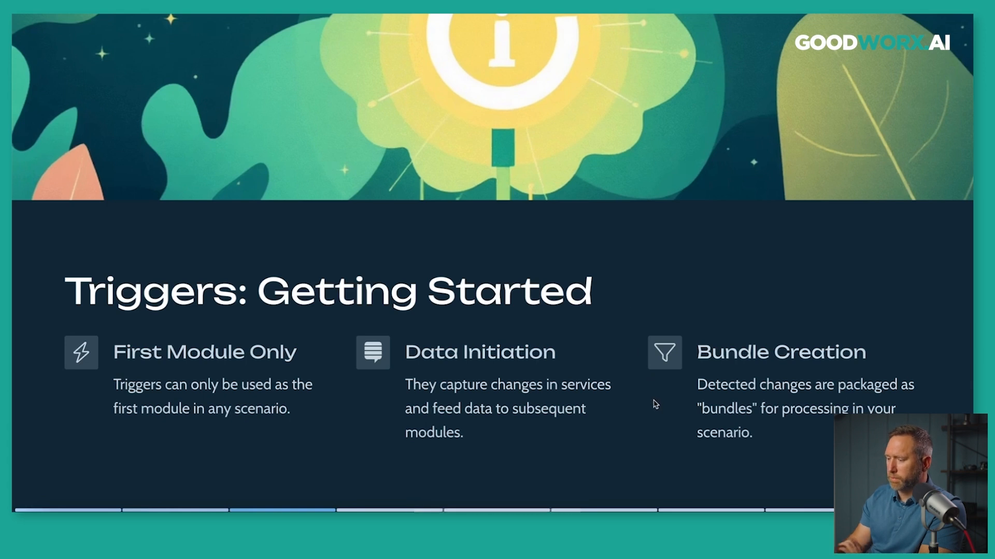
Advance the Gamma presentation to the Trigger Types: Polling vs. Instant slide.
key(Right)
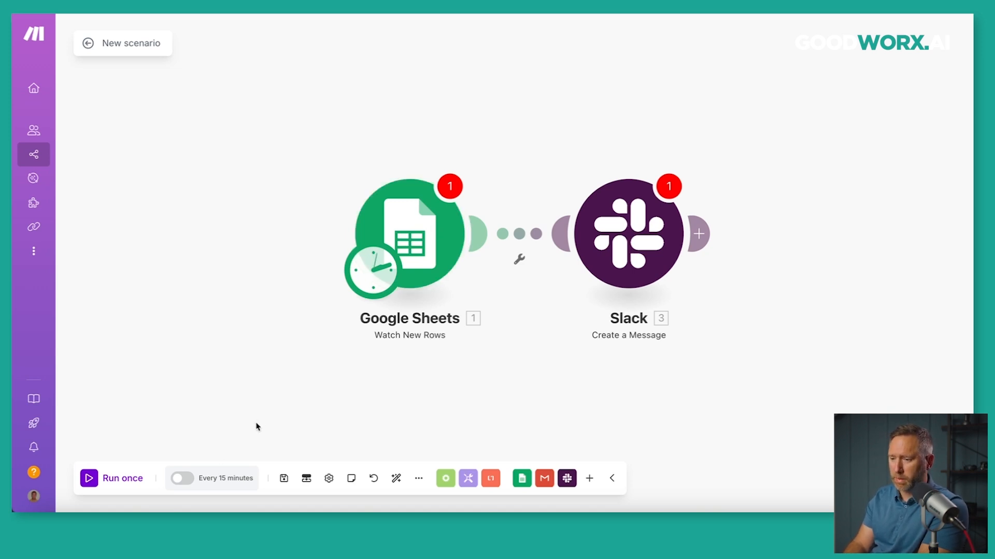
Save the scenario ignoring its empty-field warnings, then view the Every 15 minutes schedule.
click(201, 480)
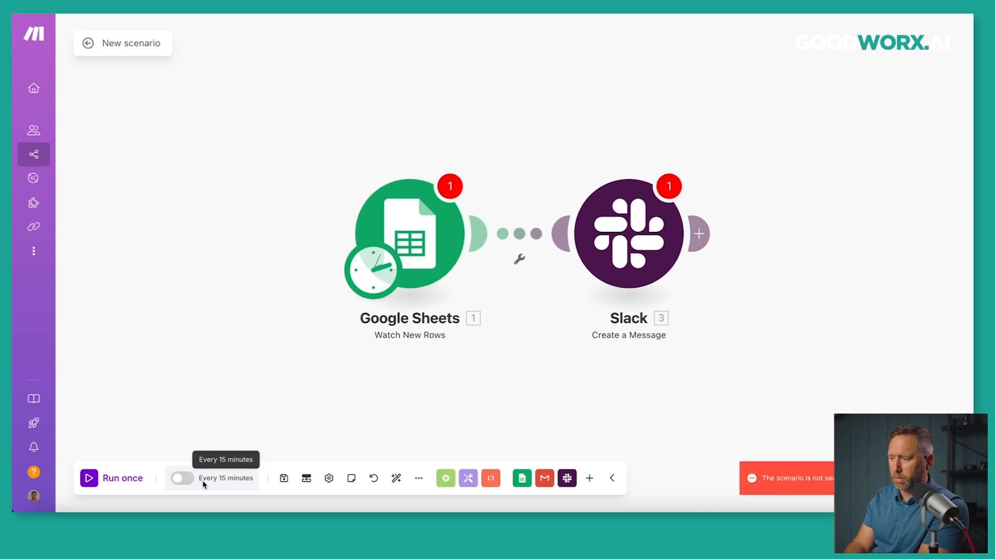
click(188, 478)
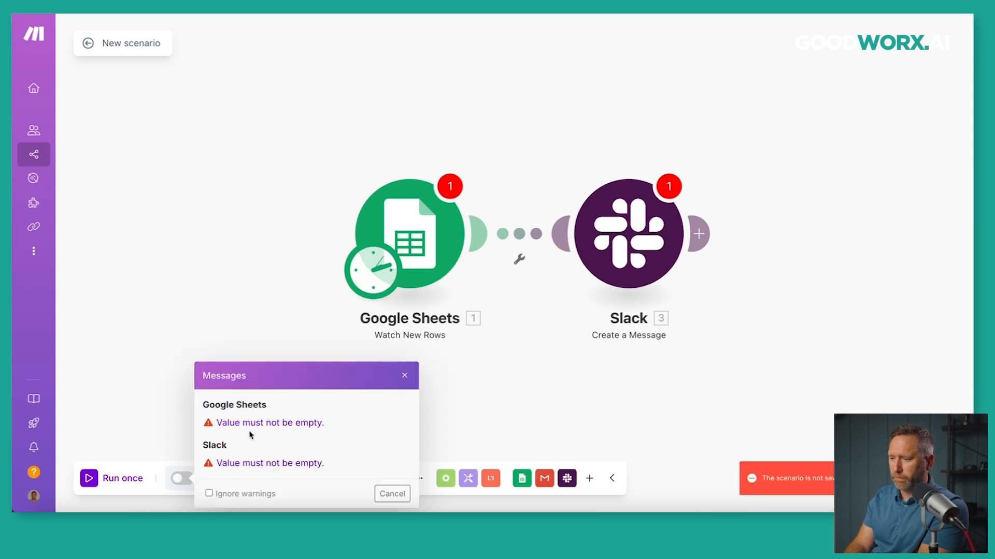
click(405, 378)
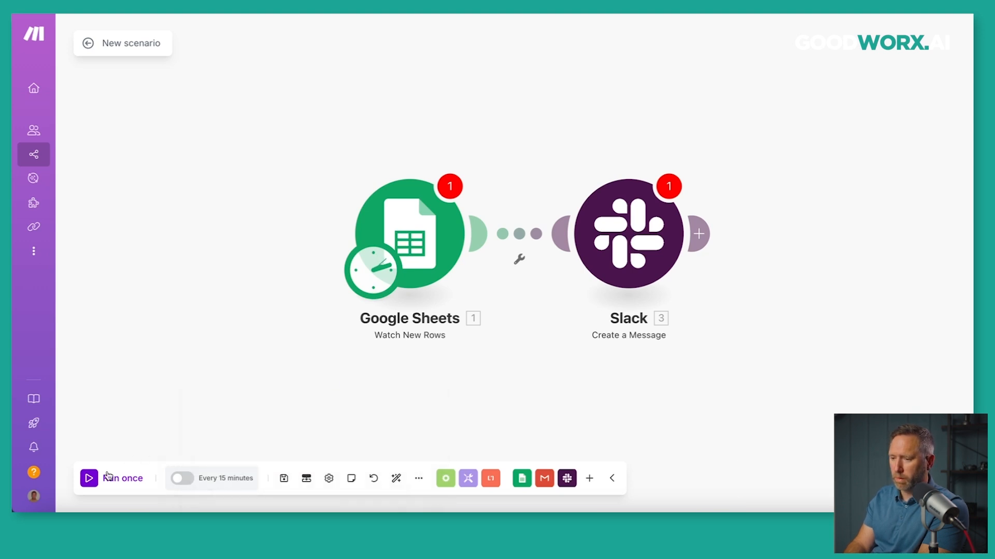
click(283, 478)
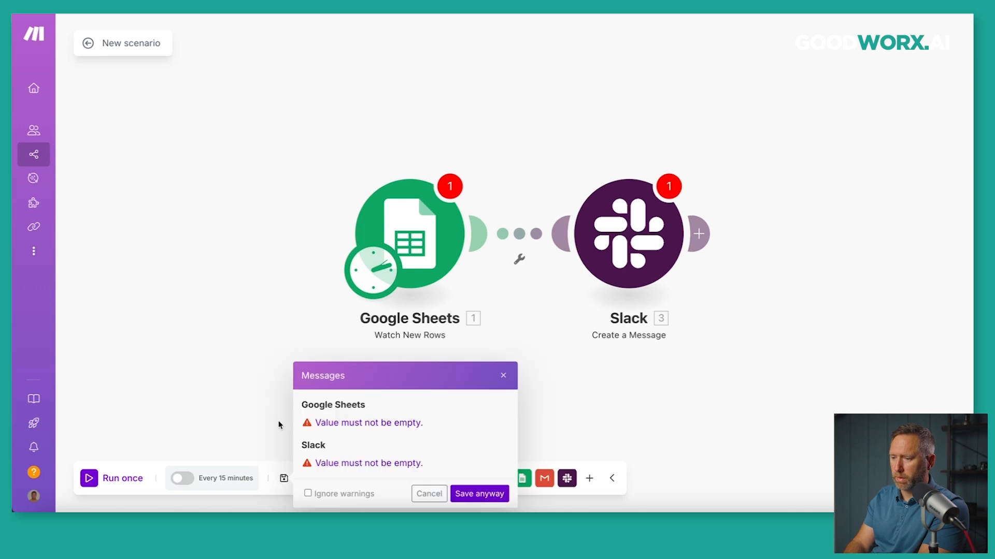
click(308, 493)
click(478, 494)
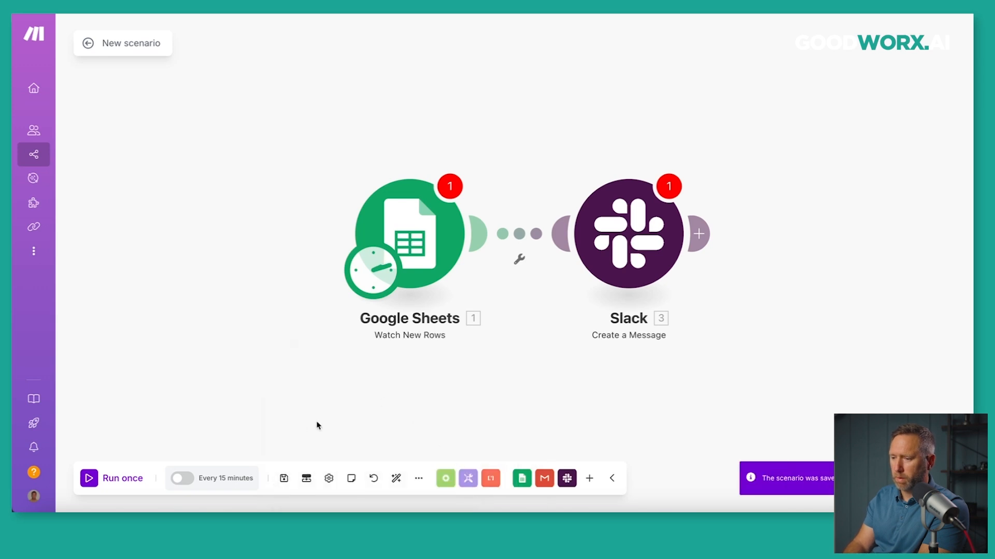
click(210, 478)
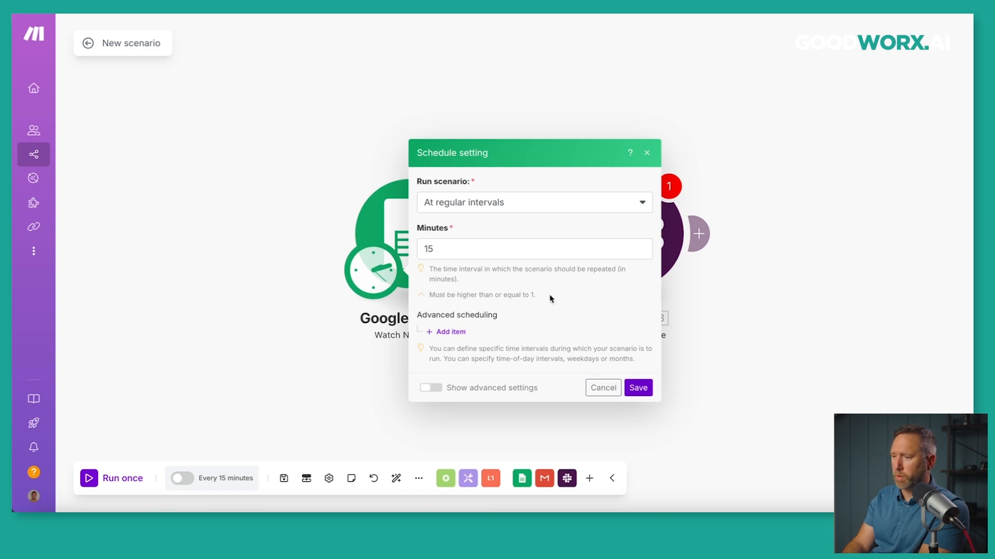
Try the Once and Every day run frequencies, then cancel to keep the 15-minute interval.
click(480, 250)
click(483, 205)
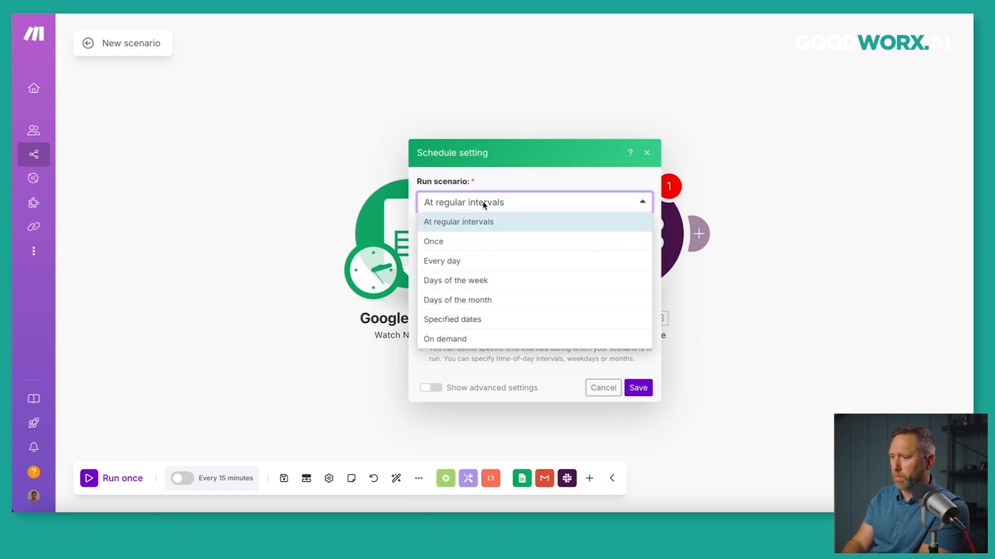
click(464, 242)
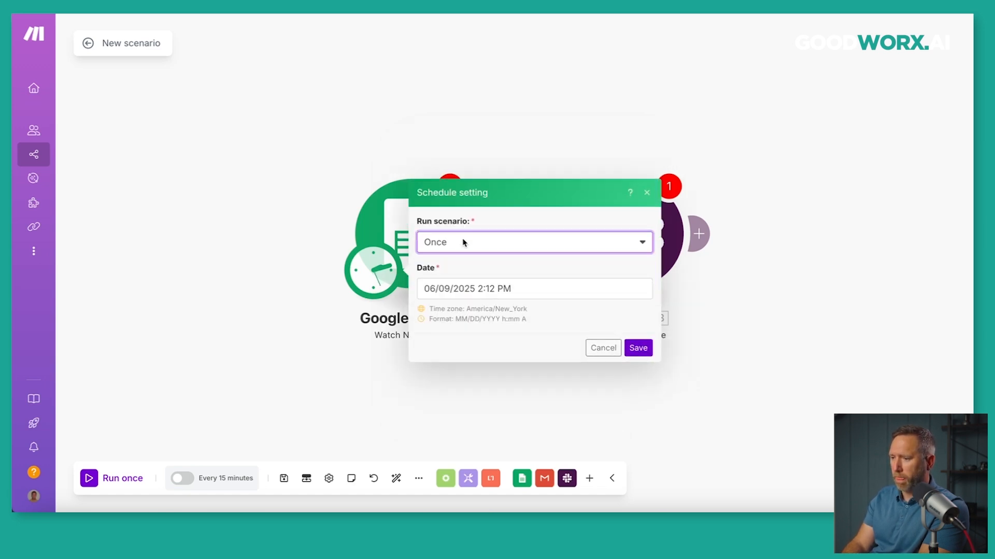
click(465, 242)
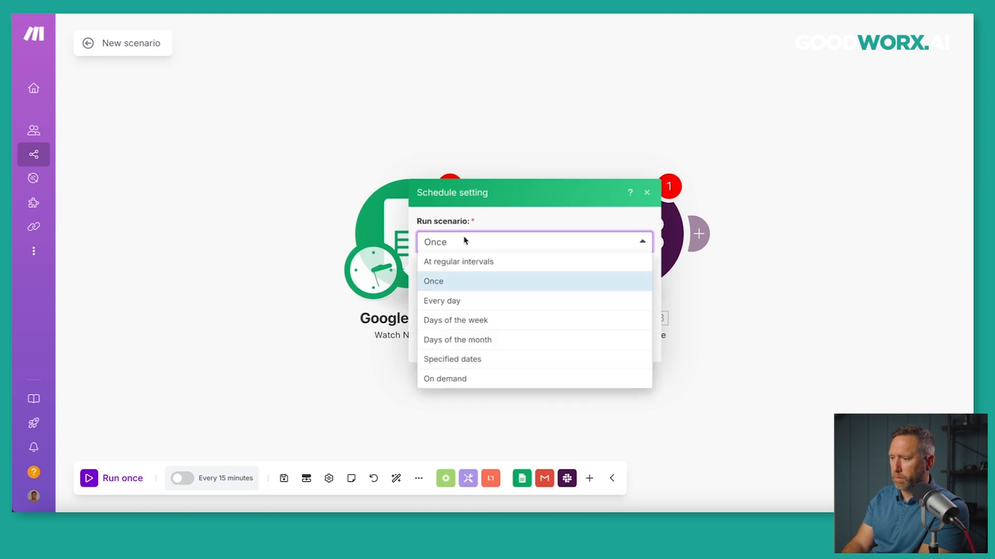
click(453, 302)
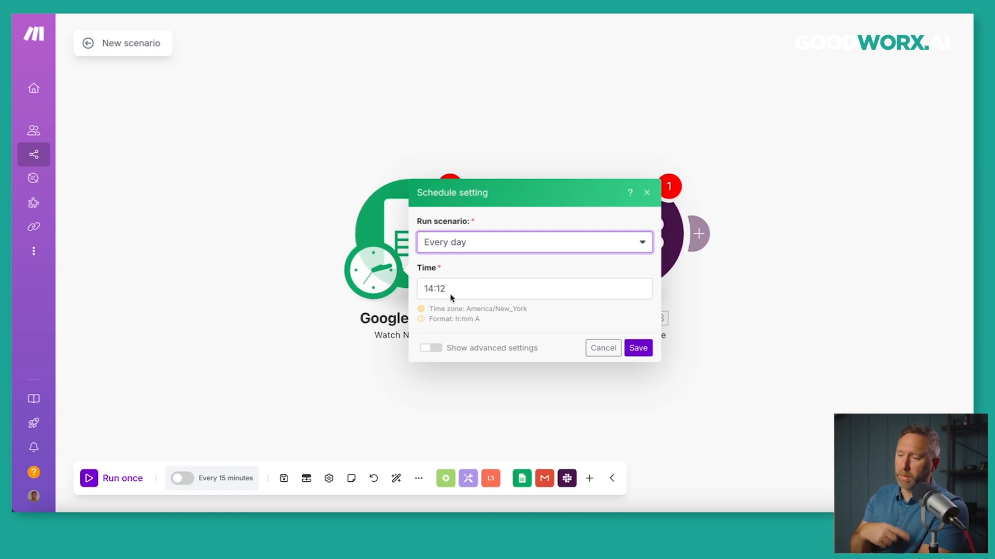
click(599, 351)
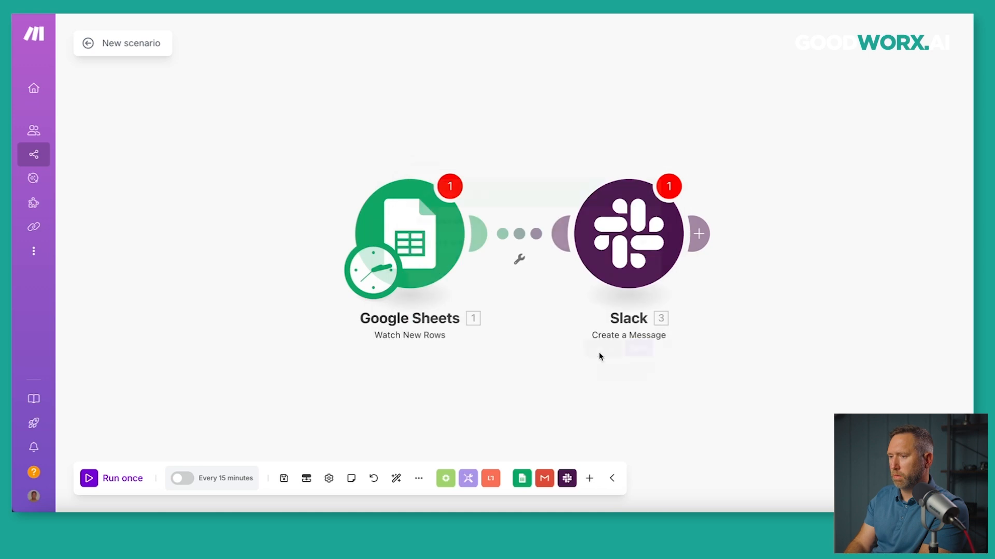
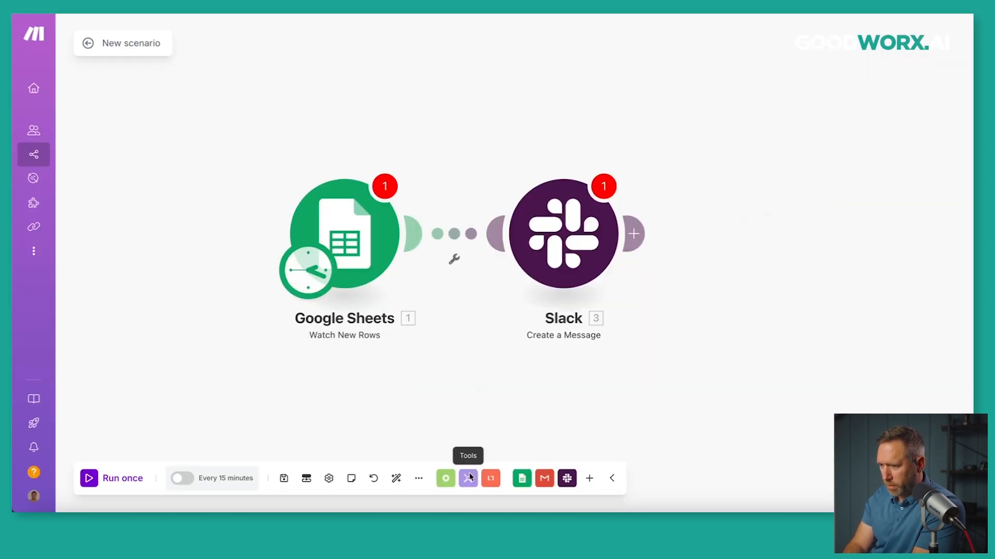
Add a Tools Set variable module and place it after the Slack step.
click(468, 473)
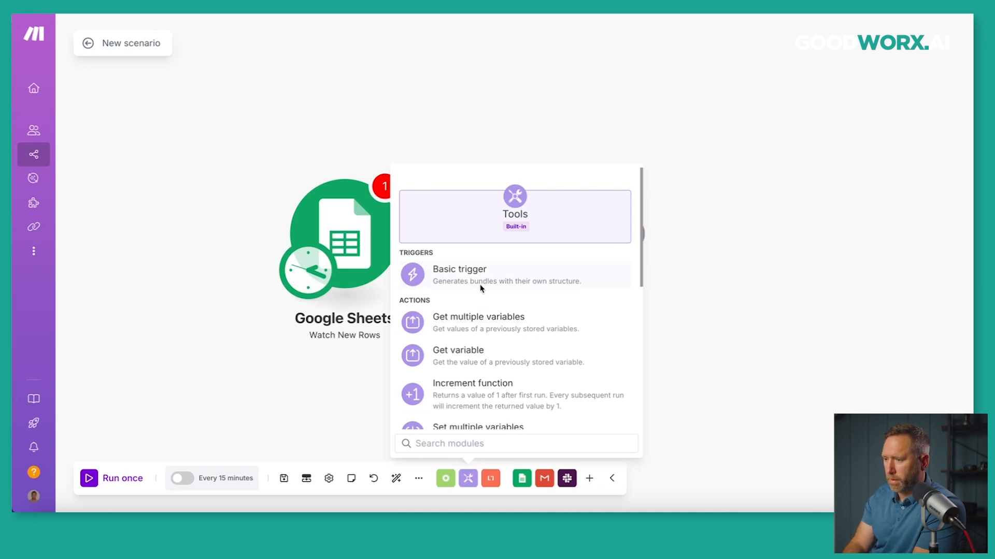
scroll(488, 318, down, 2)
scroll(485, 319, down, 2)
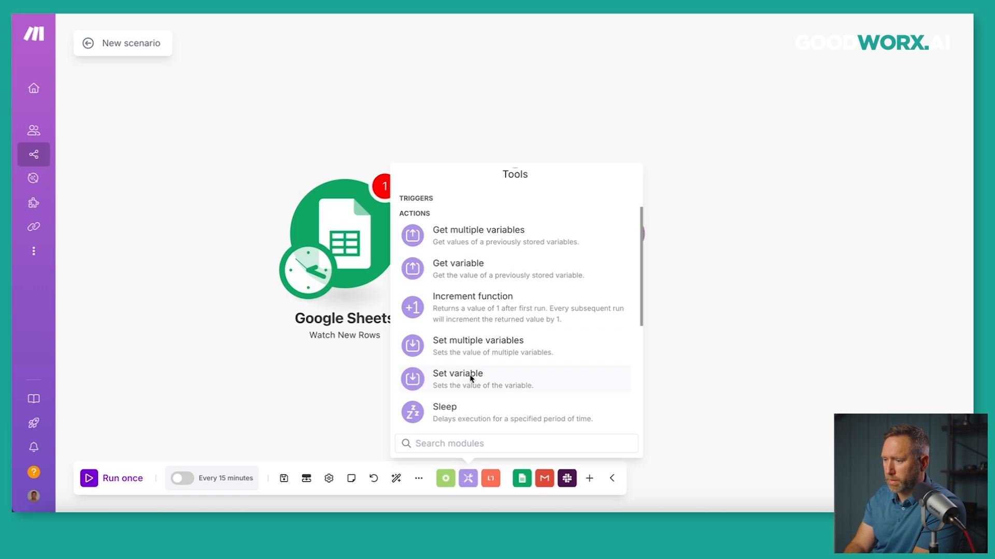
click(471, 379)
drag(472, 379, 789, 232)
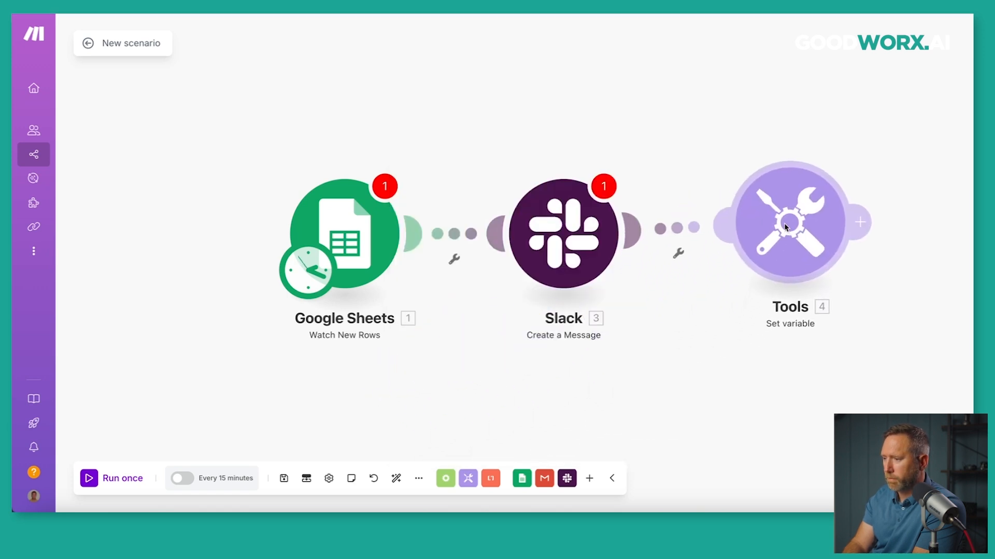
Enter variable name 'Name' with a sample first name as its value, then cancel without saving.
click(798, 238)
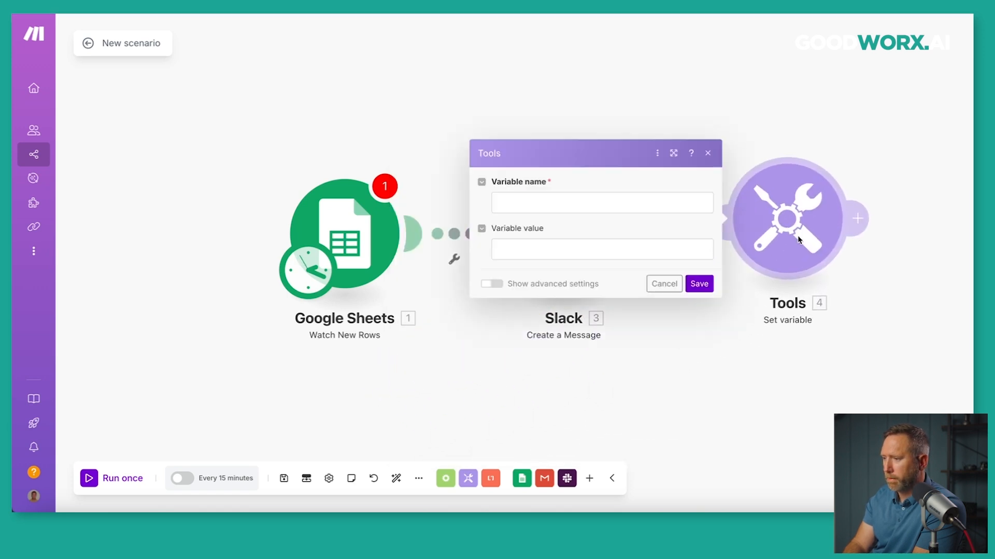
click(564, 207)
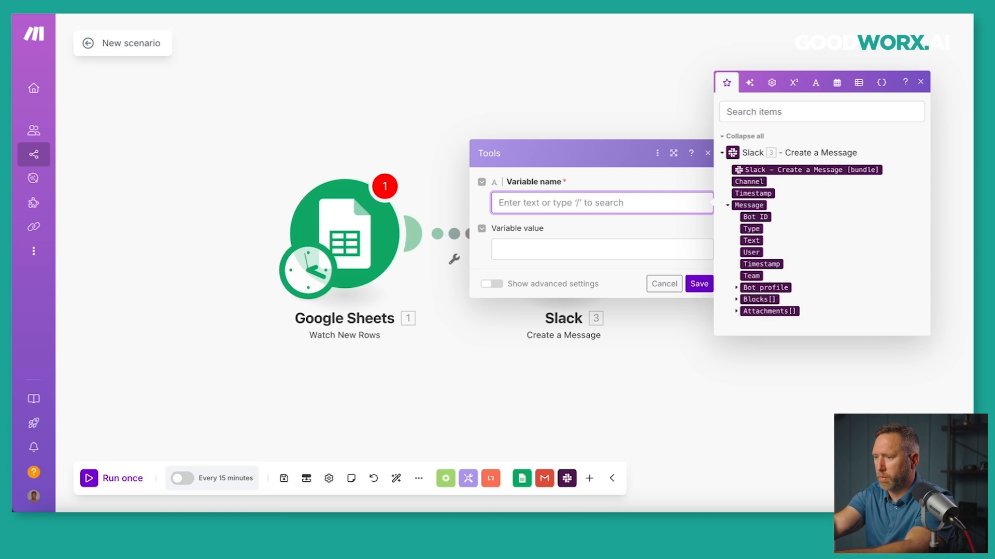
text(Name)
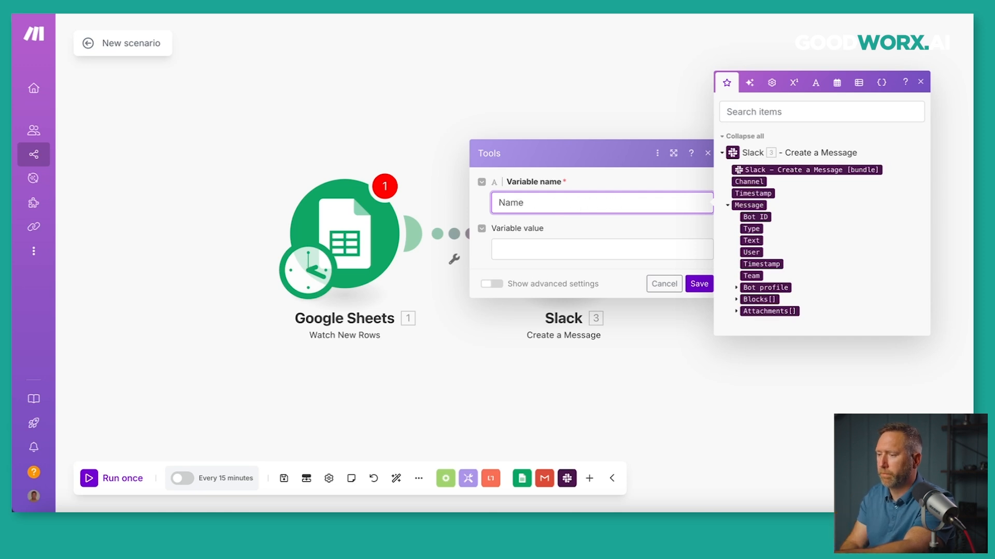
click(556, 255)
text(JOnathan)
key(BackSpace)
key(BackSpace)
key(BackSpace)
key(BackSpace)
key(BackSpace)
key(BackSpace)
key(BackSpace)
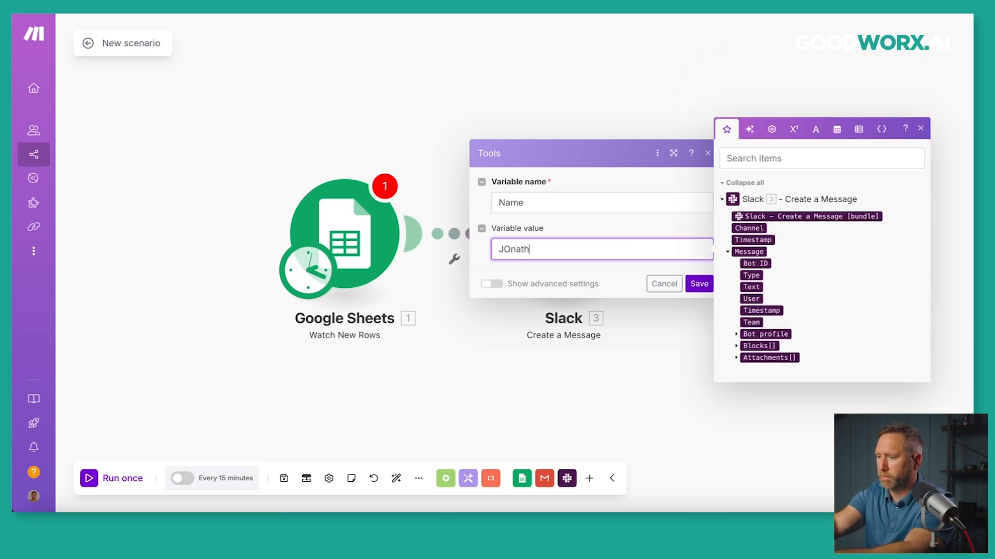
text(onathan)
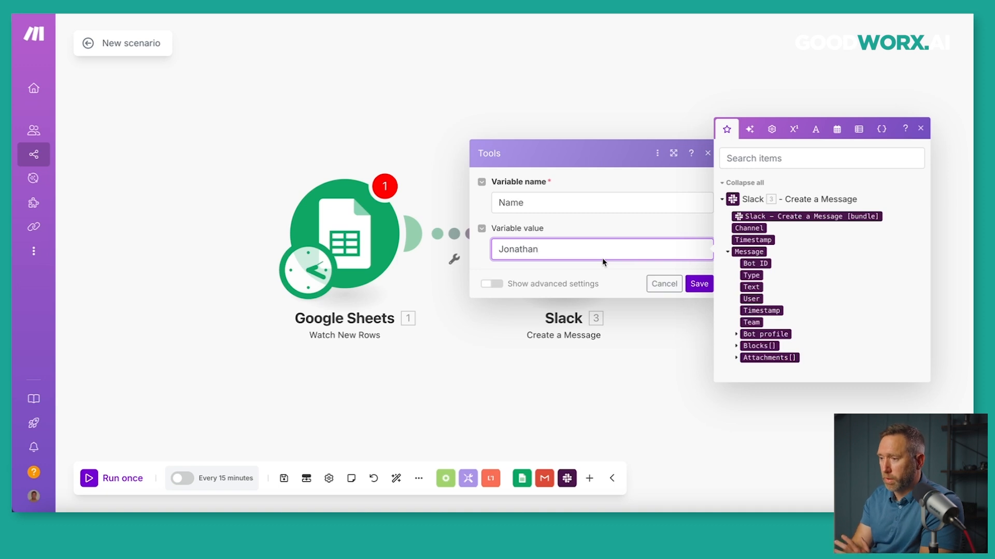
click(661, 284)
Add a Tools Sleep module and auto-align the modules into an even row.
click(468, 478)
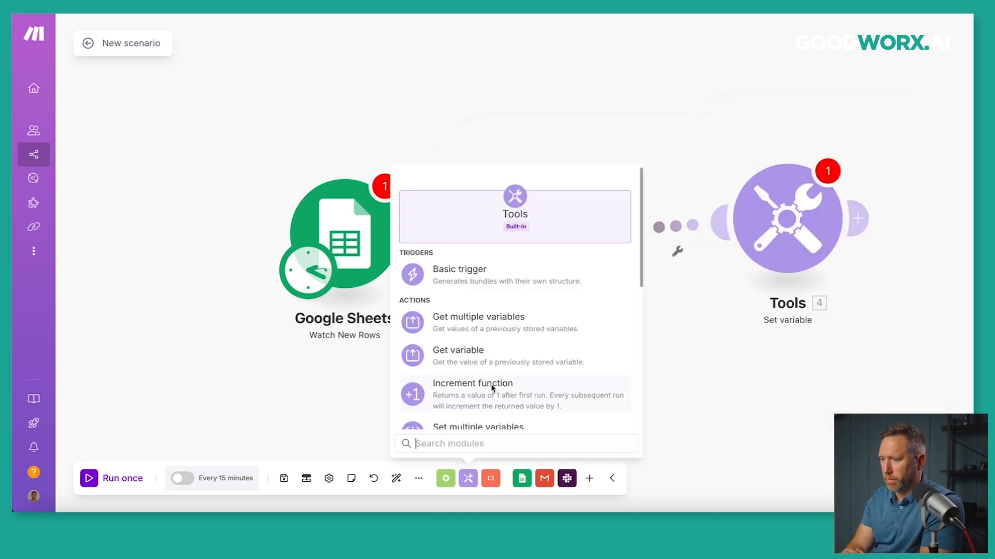
scroll(493, 390, down, 5)
scroll(493, 389, down, 2)
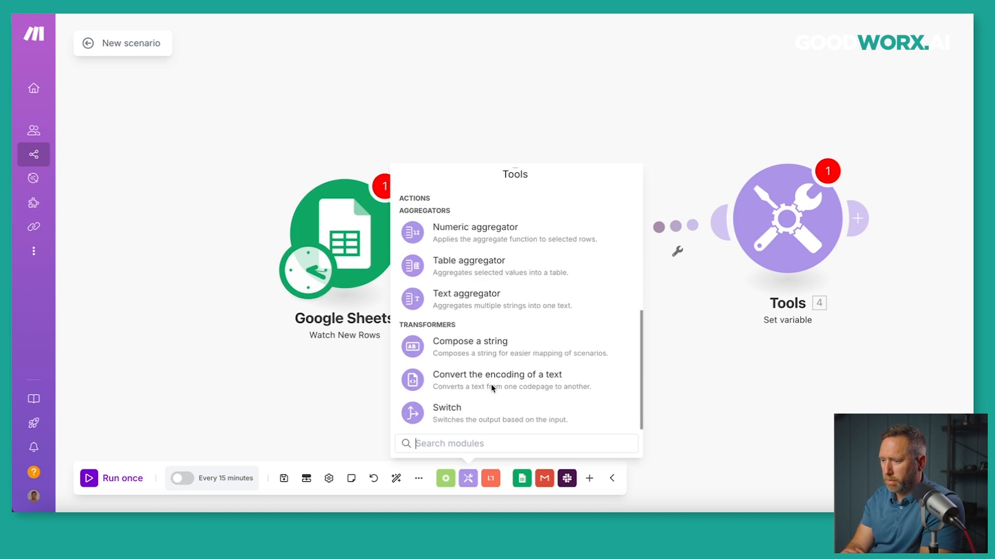
scroll(492, 389, up, 8)
scroll(492, 388, down, 3)
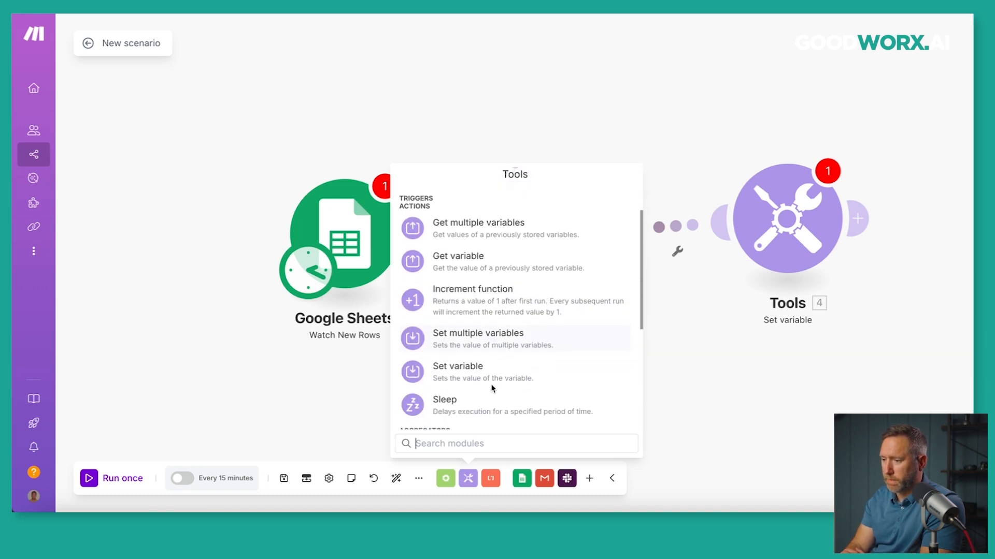
click(483, 394)
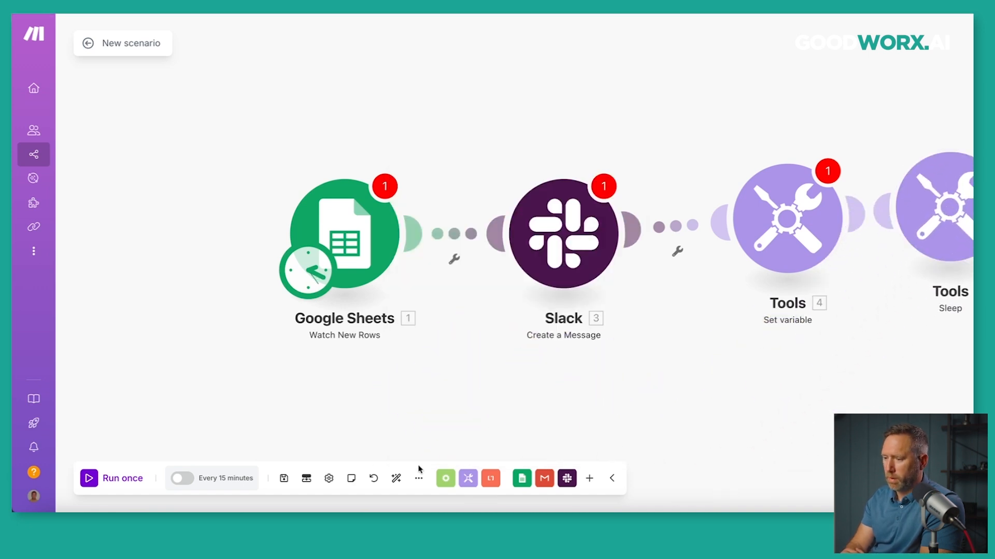
click(397, 478)
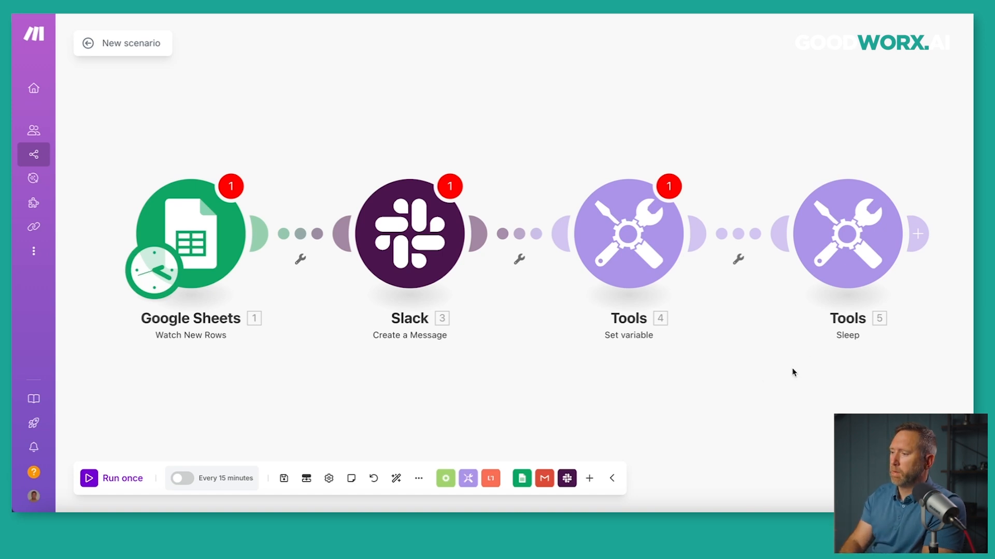
Enter a 10-second delay in the Sleep settings, then cancel without saving.
click(851, 253)
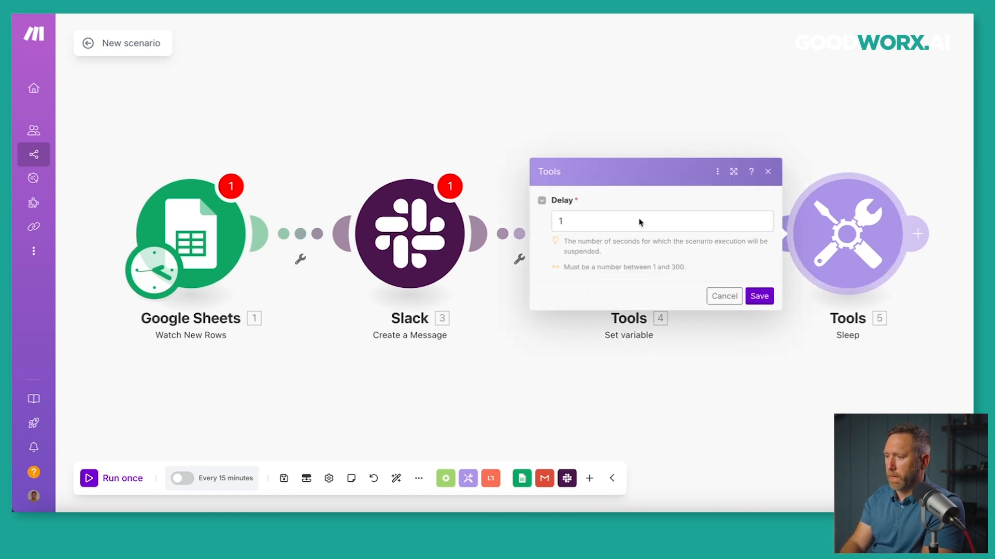
click(590, 224)
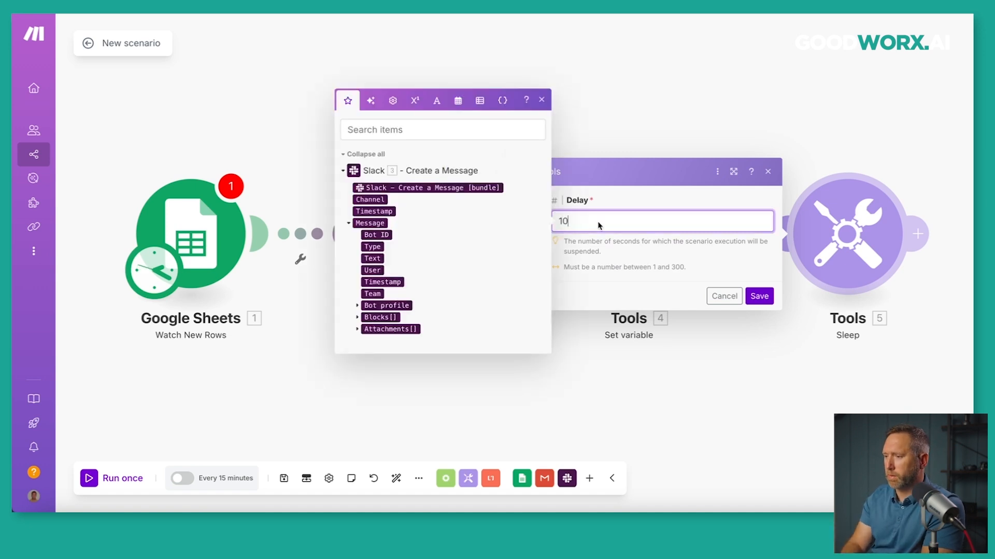
click(636, 202)
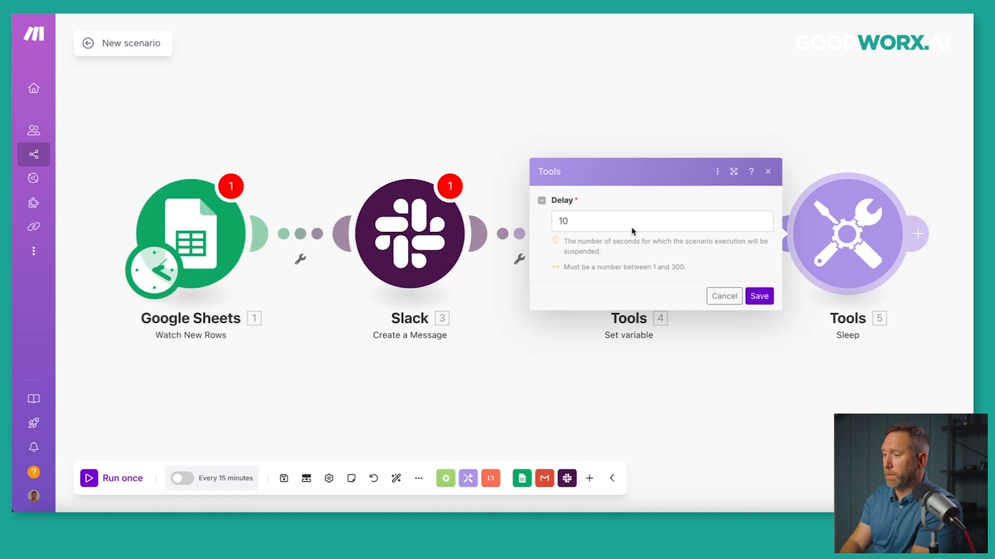
click(724, 296)
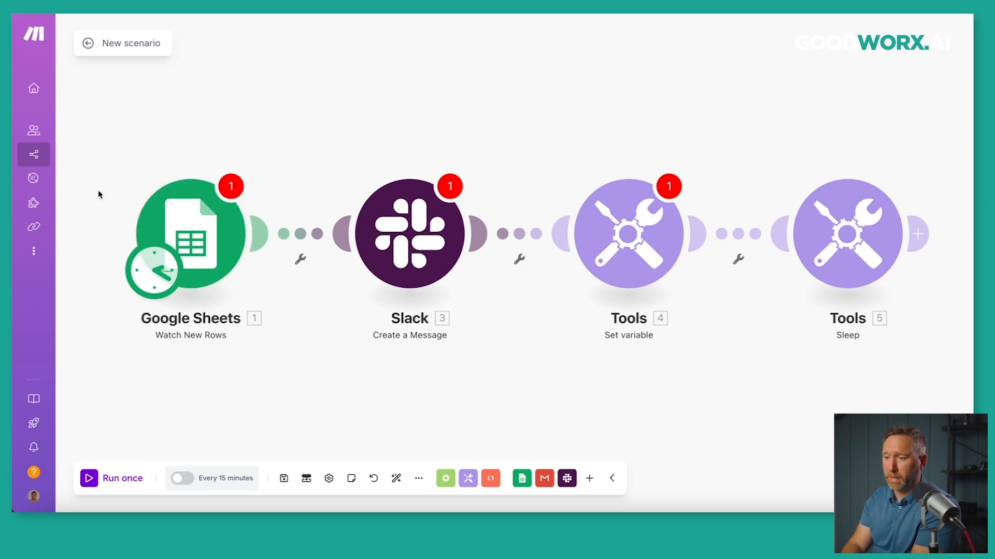
Discard the scenario's unsaved changes and browse the Lead Gen Datastore records.
click(42, 251)
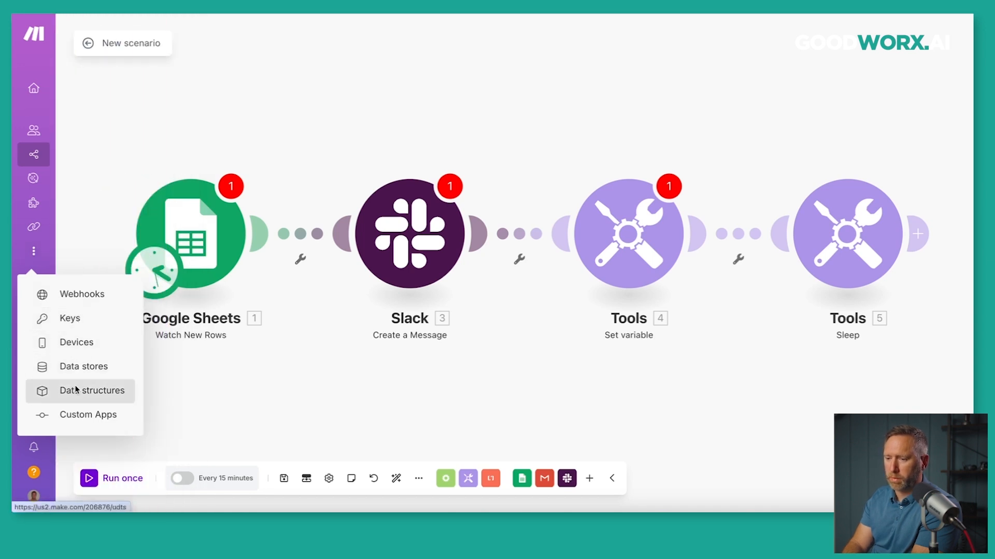
click(80, 371)
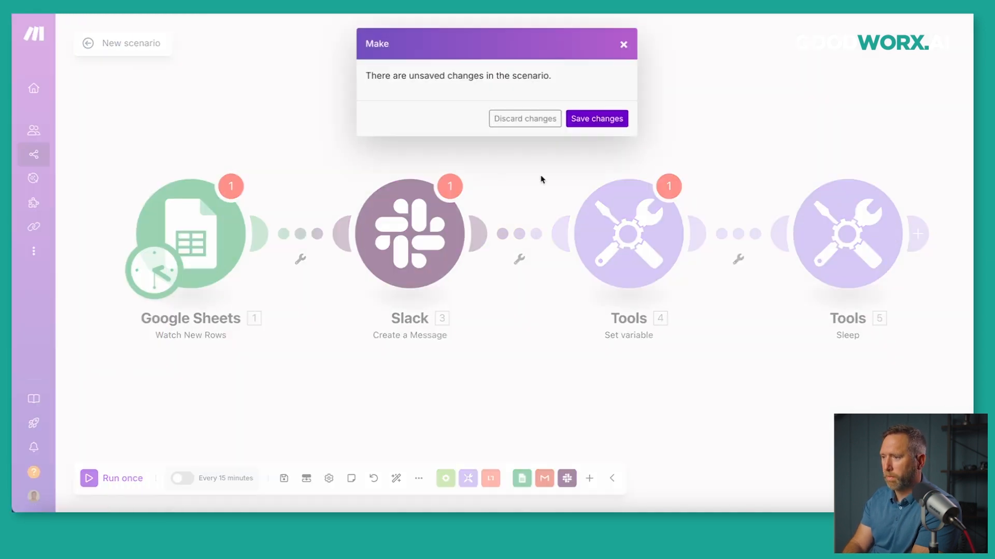
click(527, 119)
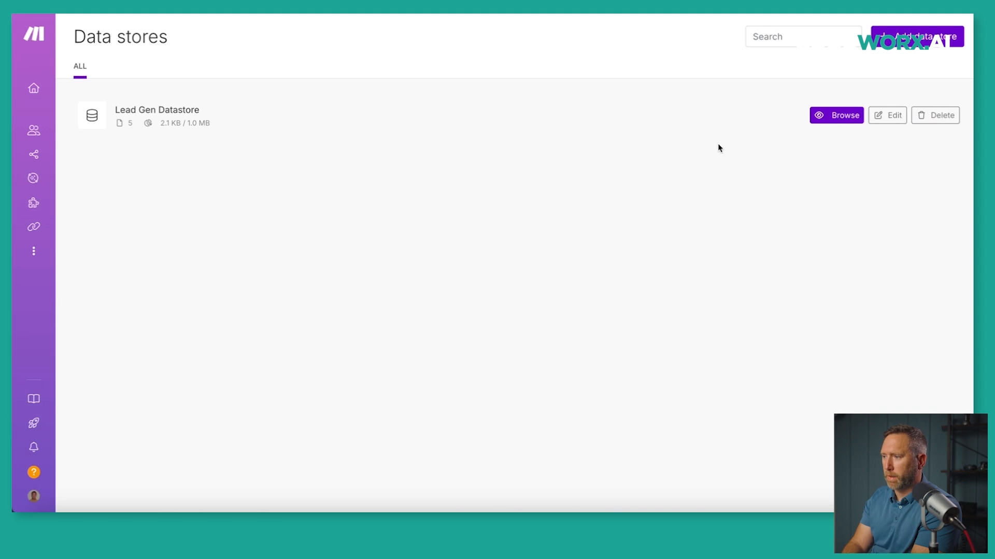
click(844, 119)
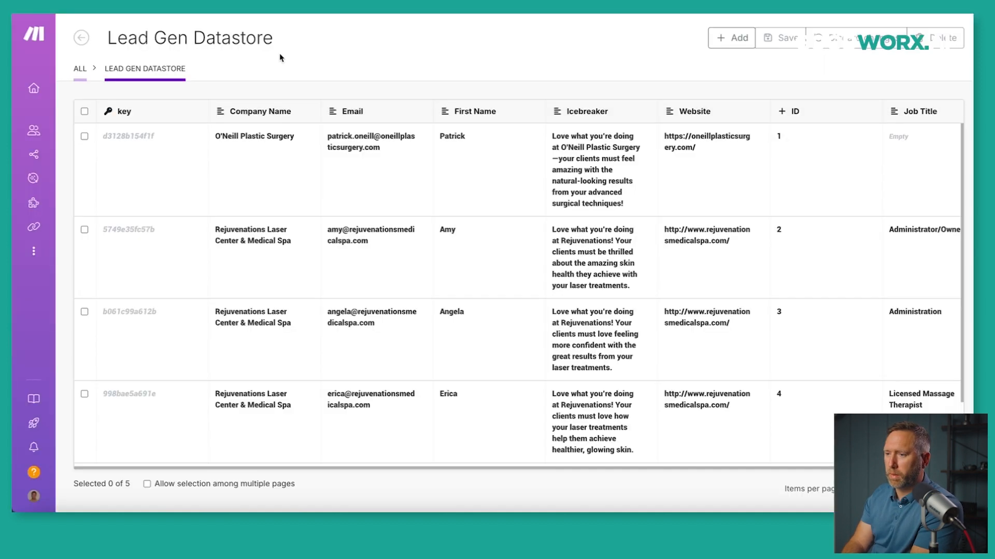
Pass through Connections to Scenarios and create a new blank scenario.
mouse_move(65, 197)
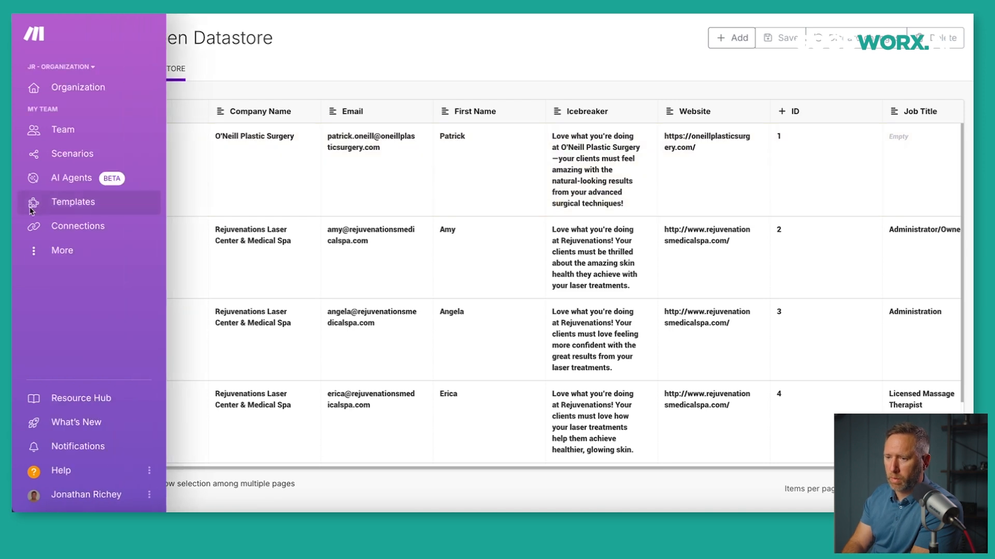
click(72, 227)
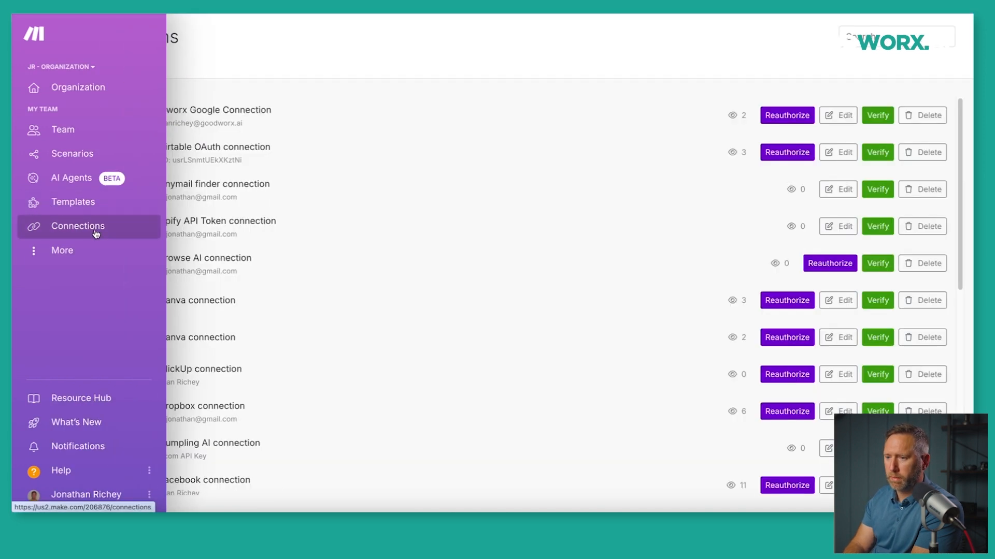
click(80, 155)
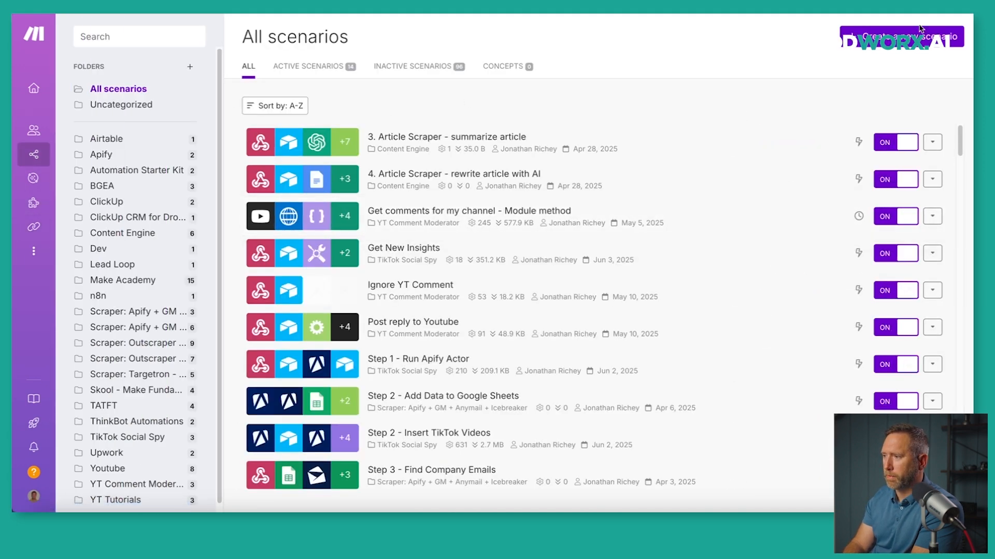
click(901, 36)
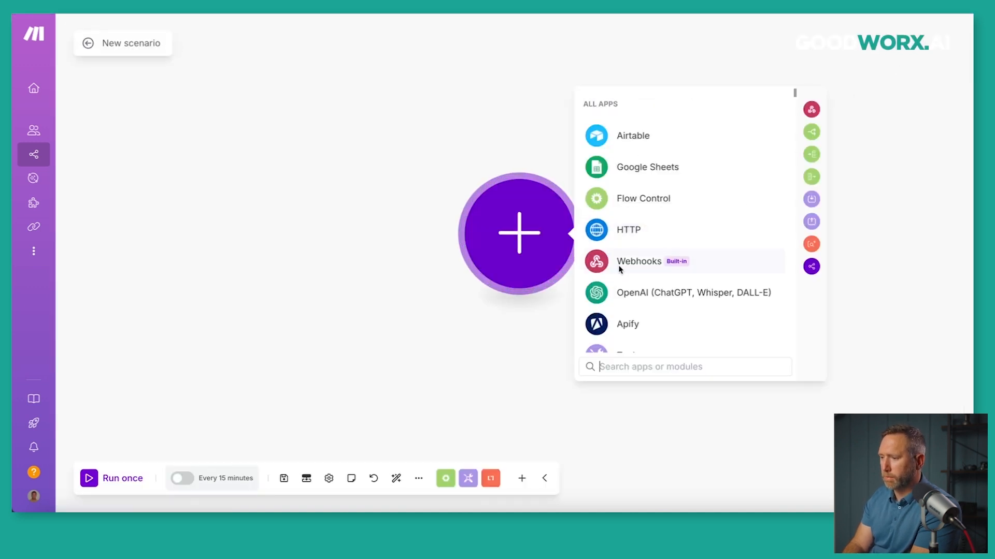
Search apps for 'web' and choose Webhooks > Custom webhook as the first module.
text(web)
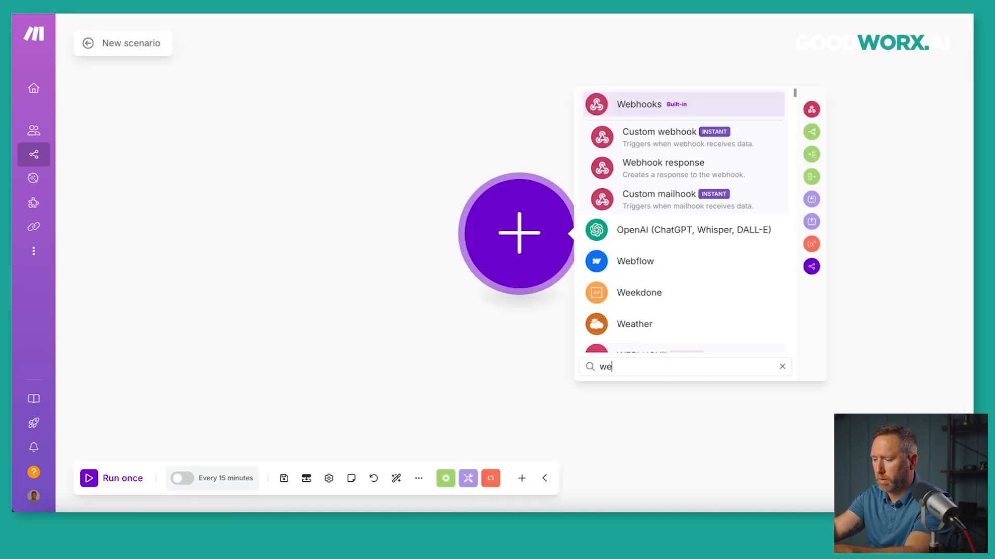
click(642, 146)
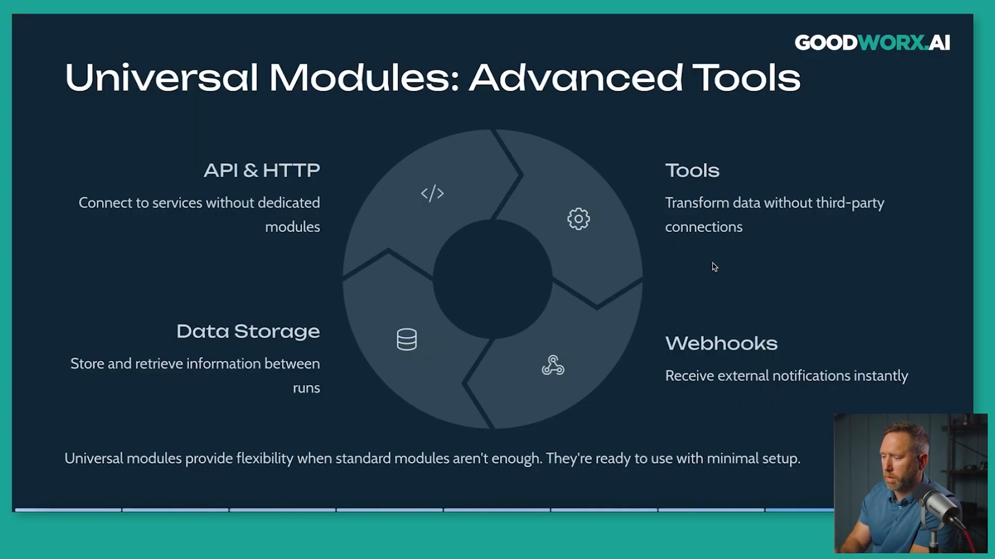
Advance the presentation to the Webhooks: Real-Time Integration slide.
key(Right)
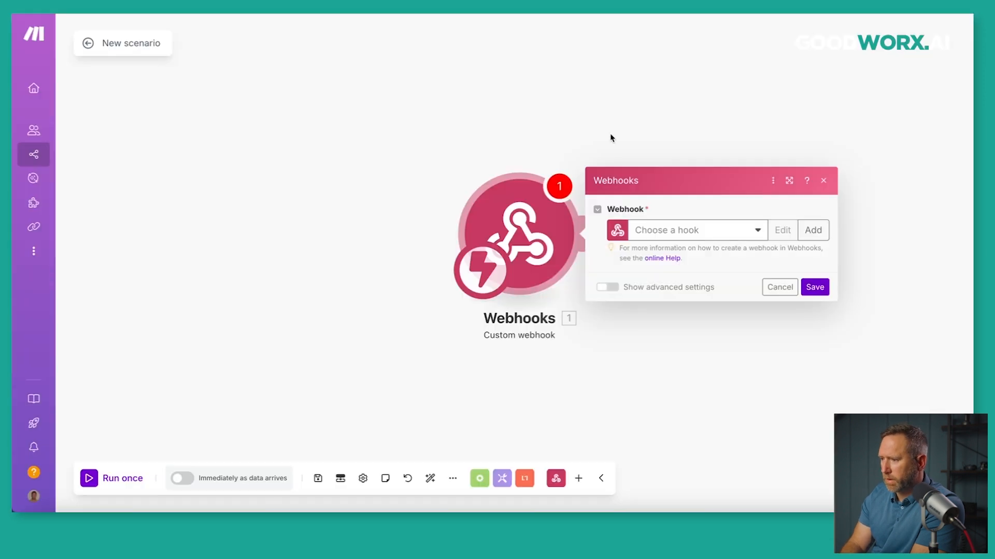
Add a new webhook named 'Make Foundations Demo' and save it.
click(810, 231)
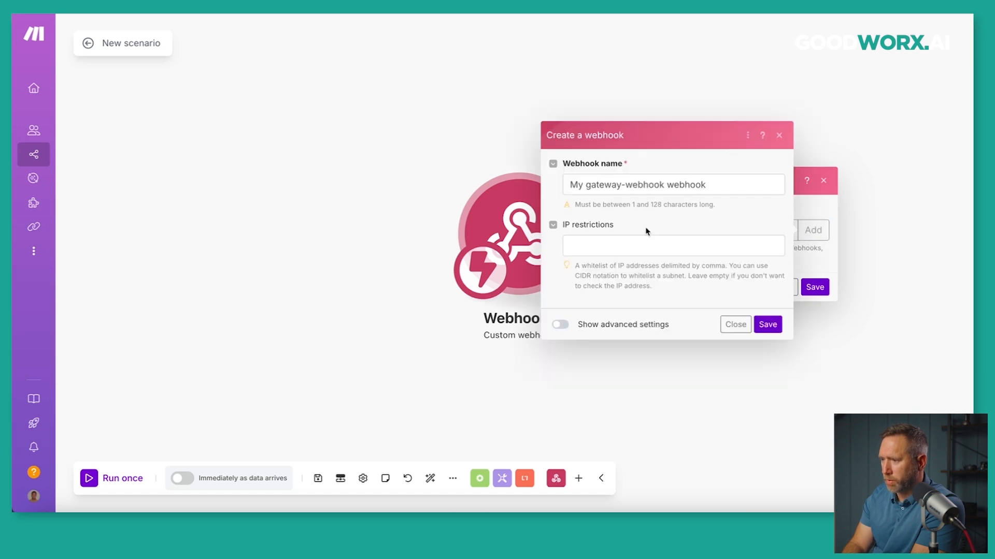
drag(715, 189, 577, 176)
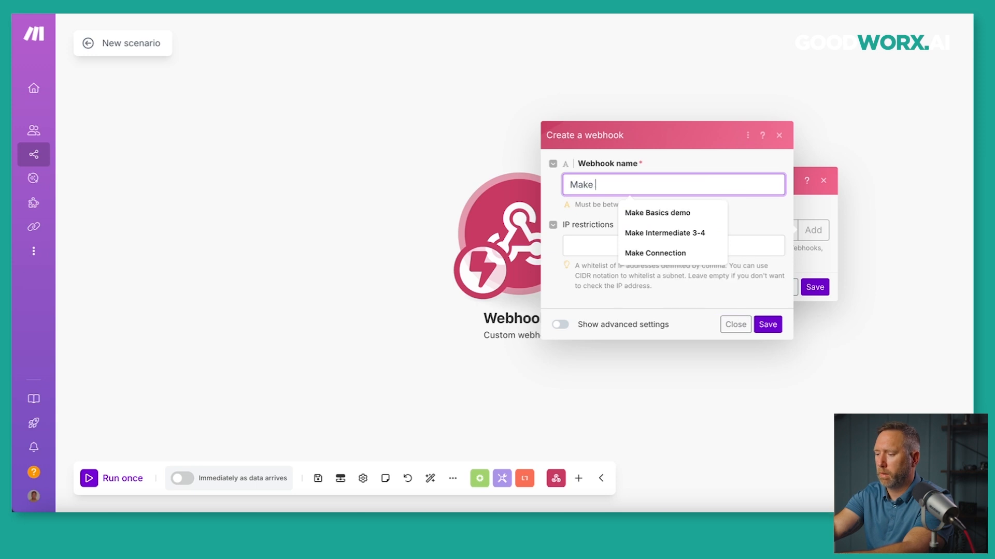
text(Foundations Demo)
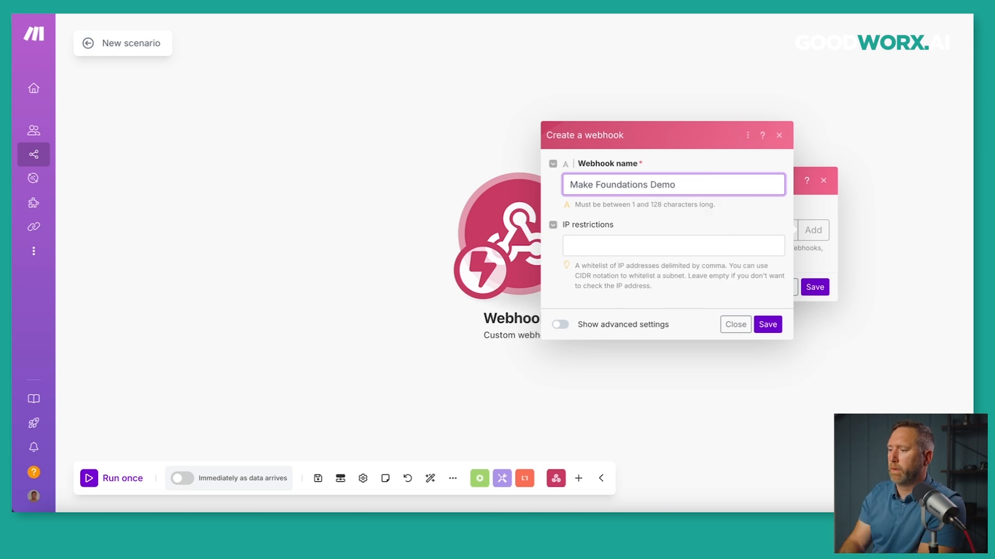
click(767, 324)
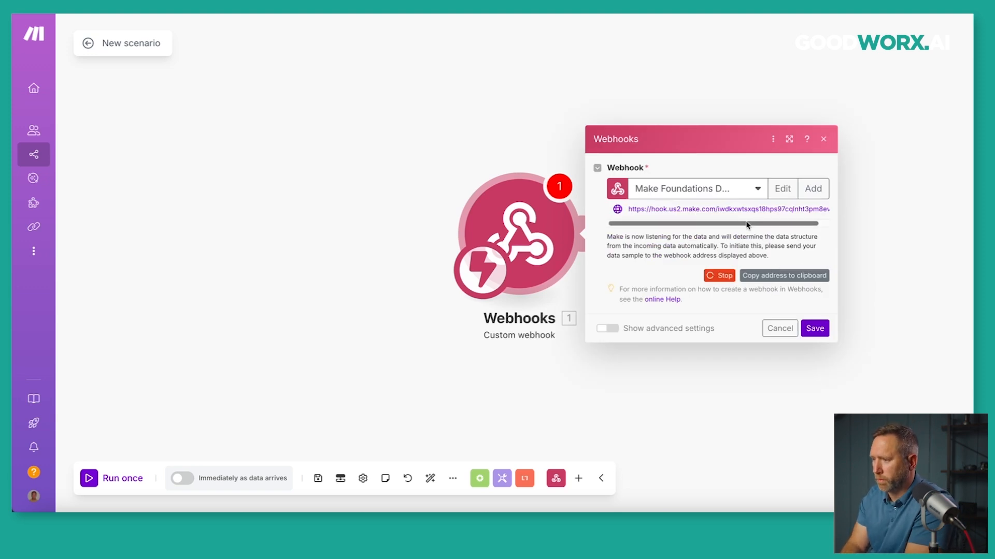
Copy the new webhook's address to the clipboard.
drag(718, 222, 755, 223)
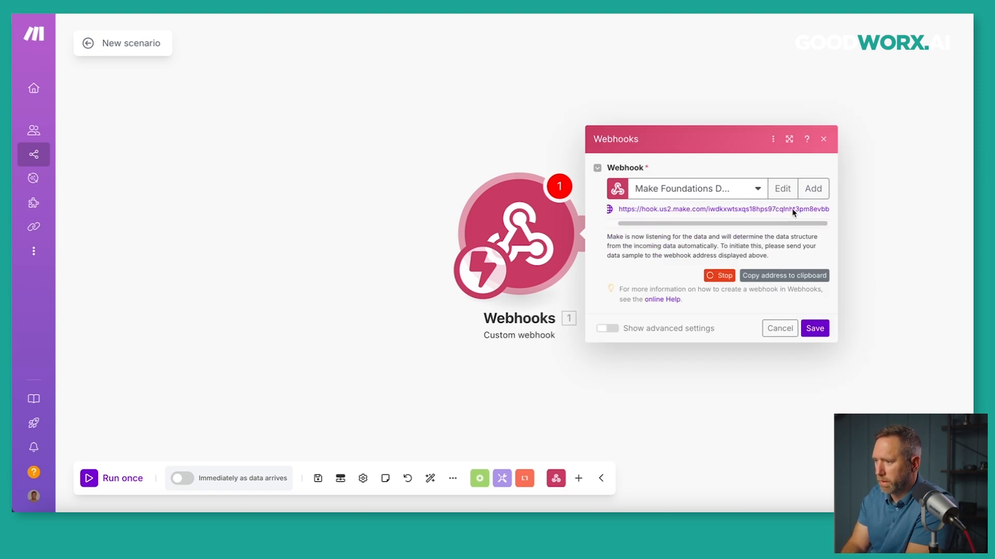
mouse_move(679, 224)
mouse_down()
mouse_move(645, 224)
mouse_move(698, 226)
mouse_up()
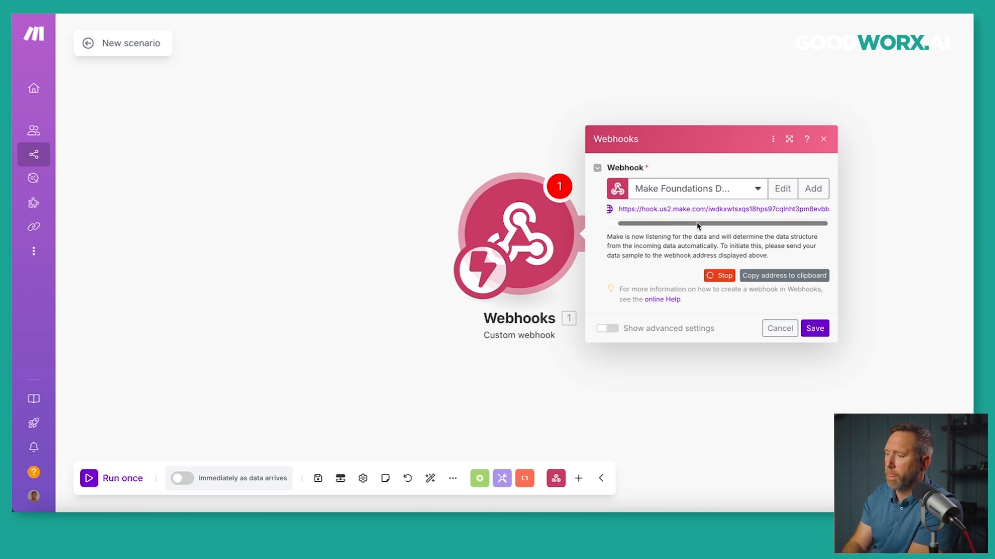
click(775, 281)
Load the copied webhook URL in a new Chrome tab, see 'Accepted', then return to Make.
key(super+t)
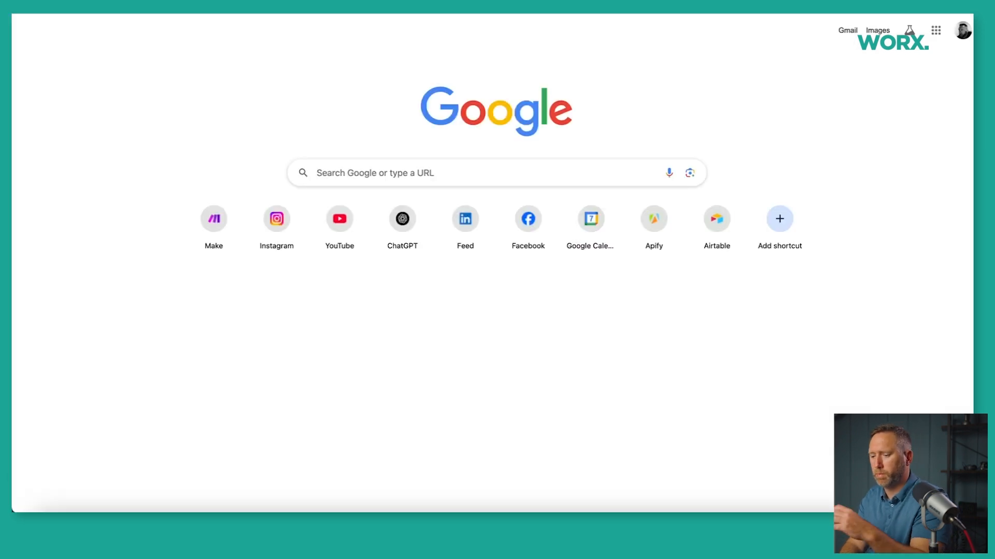
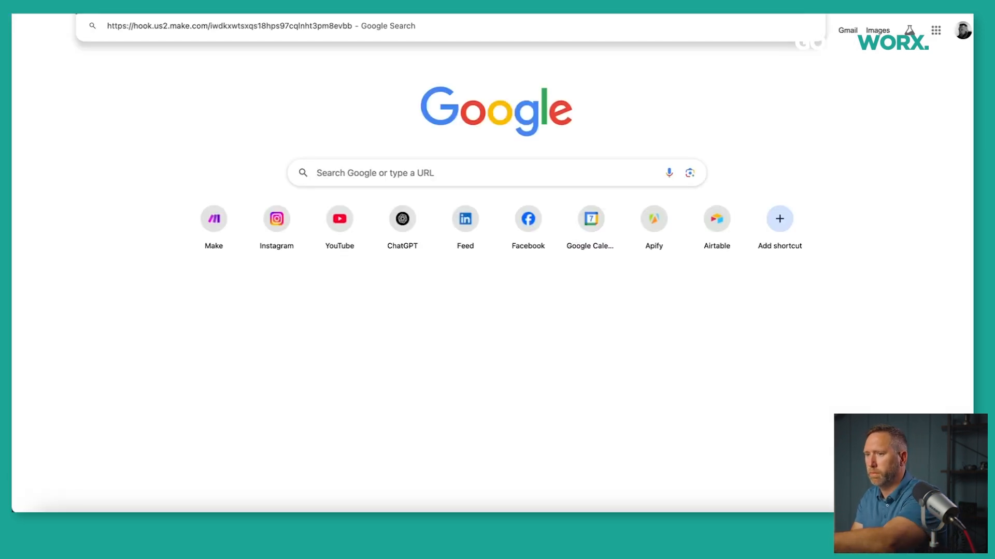
key(Return)
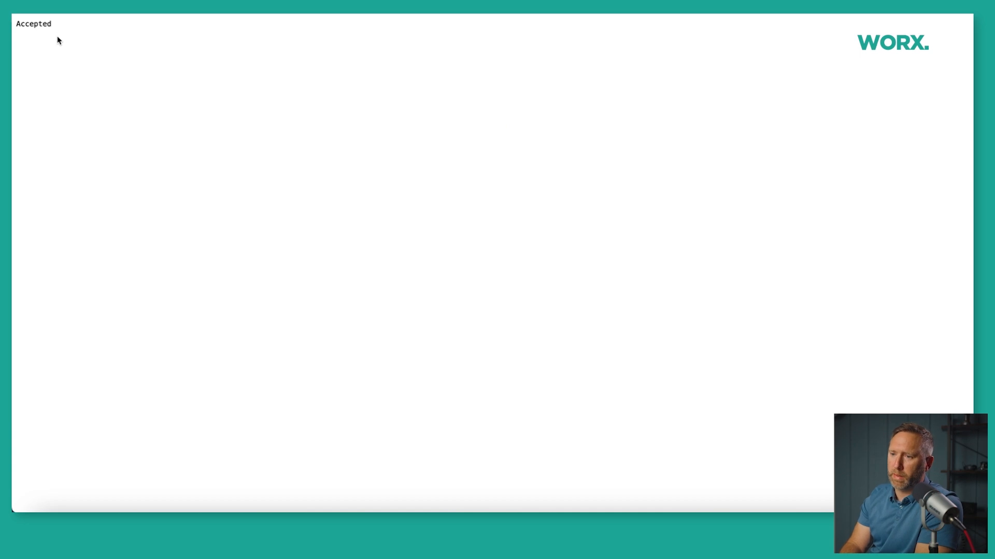
drag(57, 24, 16, 24)
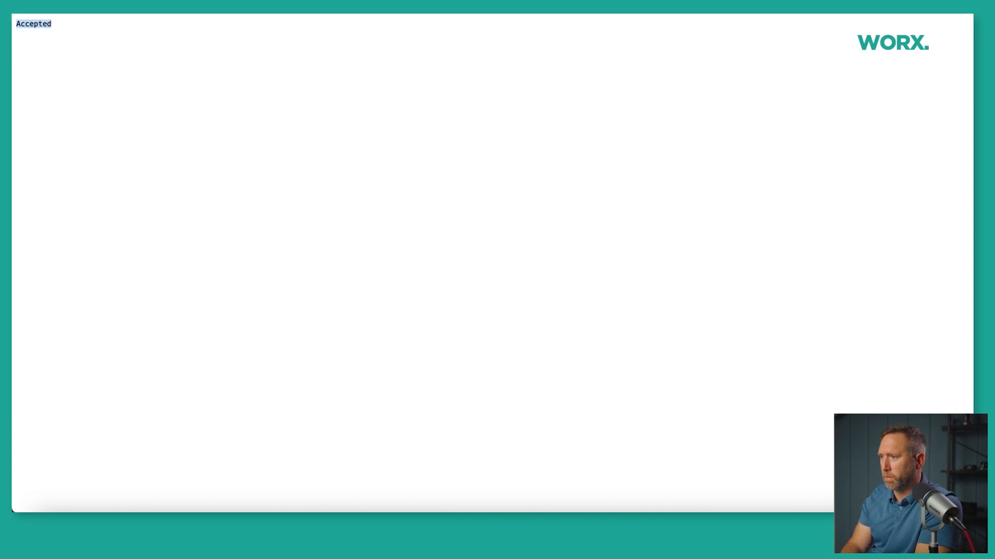
click(675, 4)
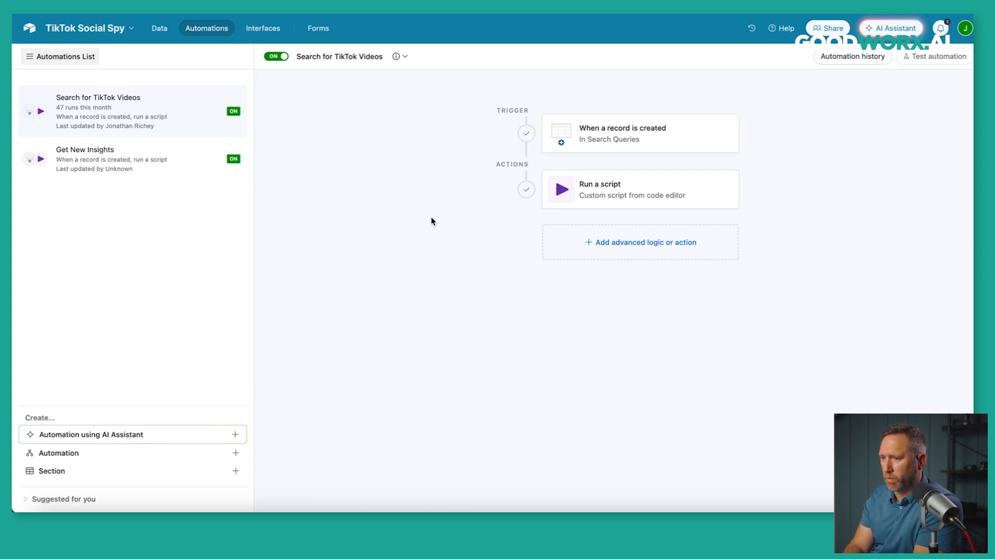
Run the record-created trigger test on a chosen Search Queries record, then view the Run a script action.
click(616, 141)
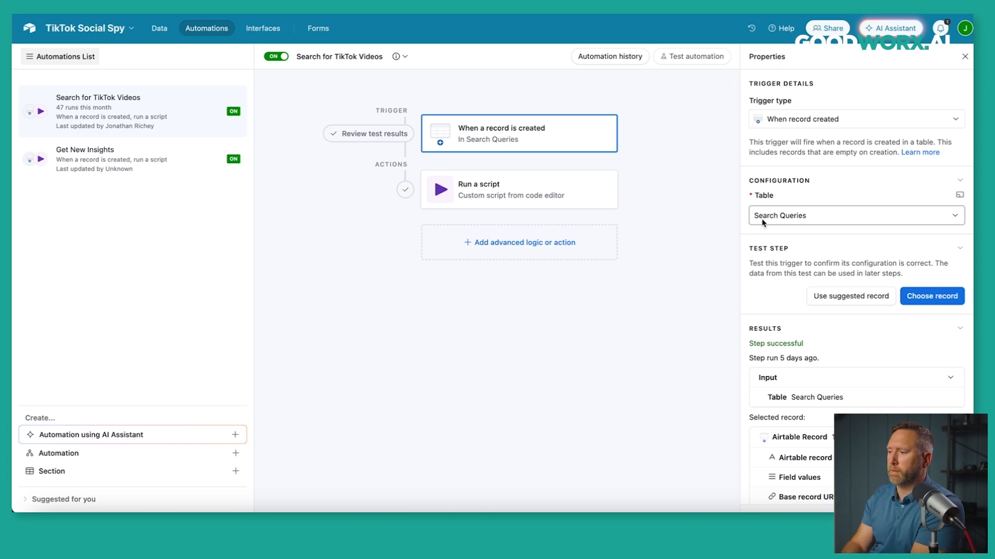
click(916, 298)
click(480, 187)
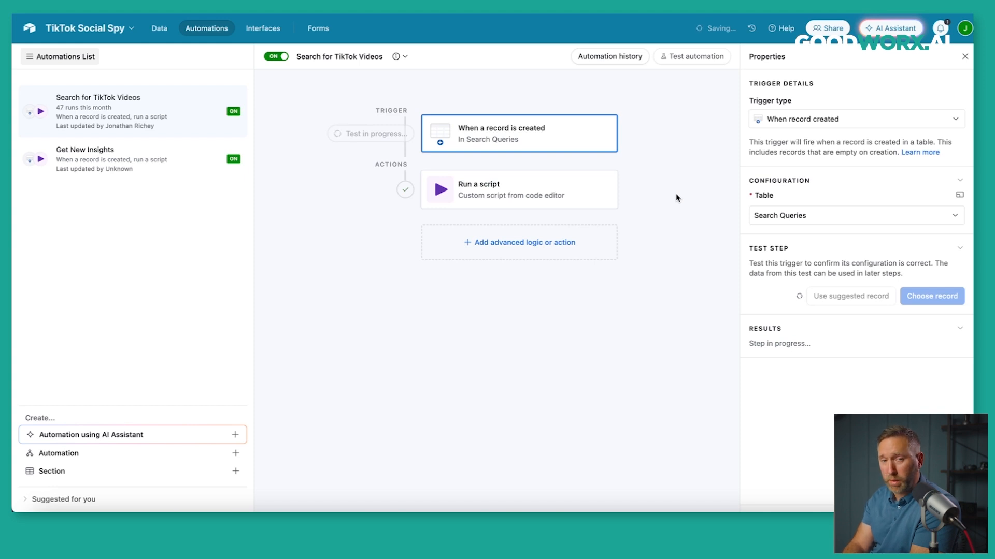
click(519, 196)
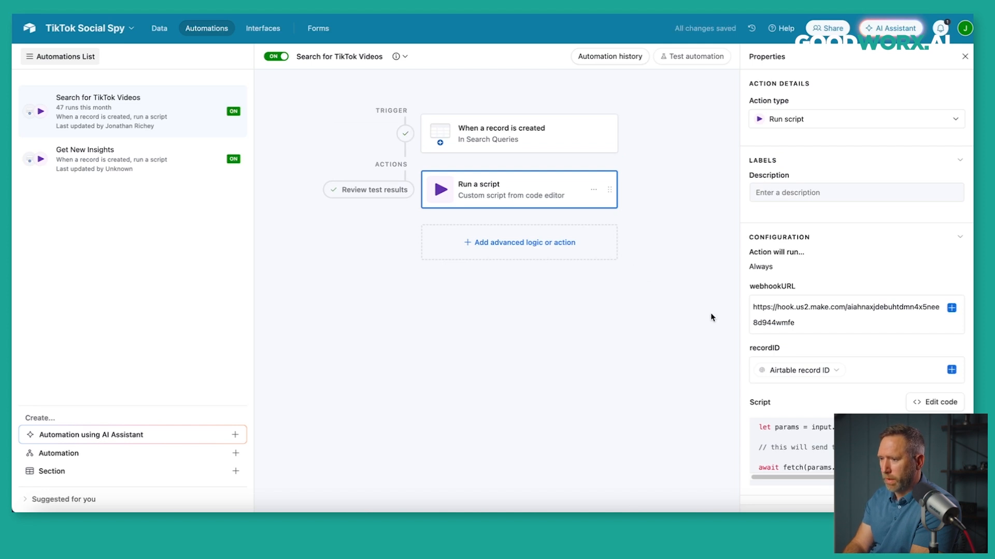
In the script editor, paste the Make Foundations Demo hook URL over the old webhookURL value.
click(937, 406)
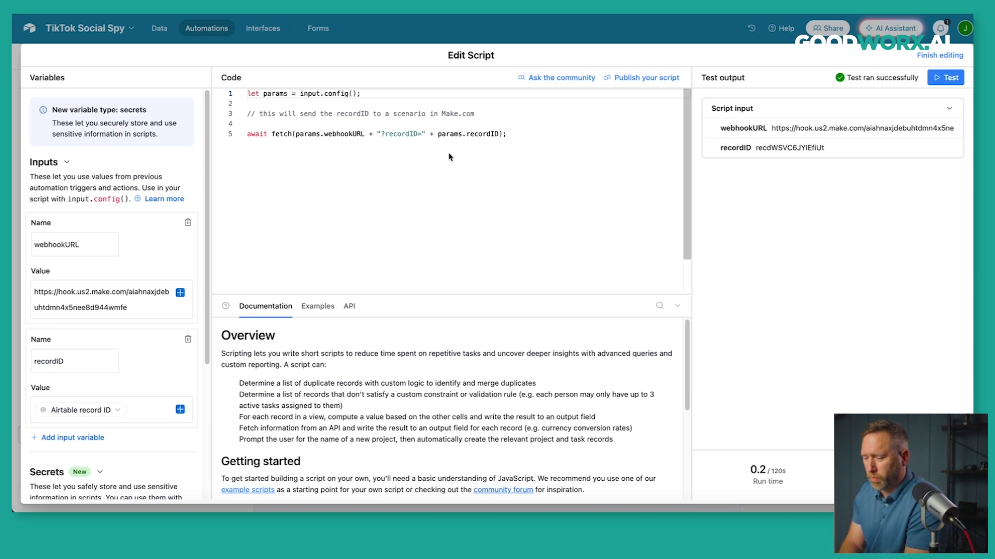
drag(271, 134, 292, 135)
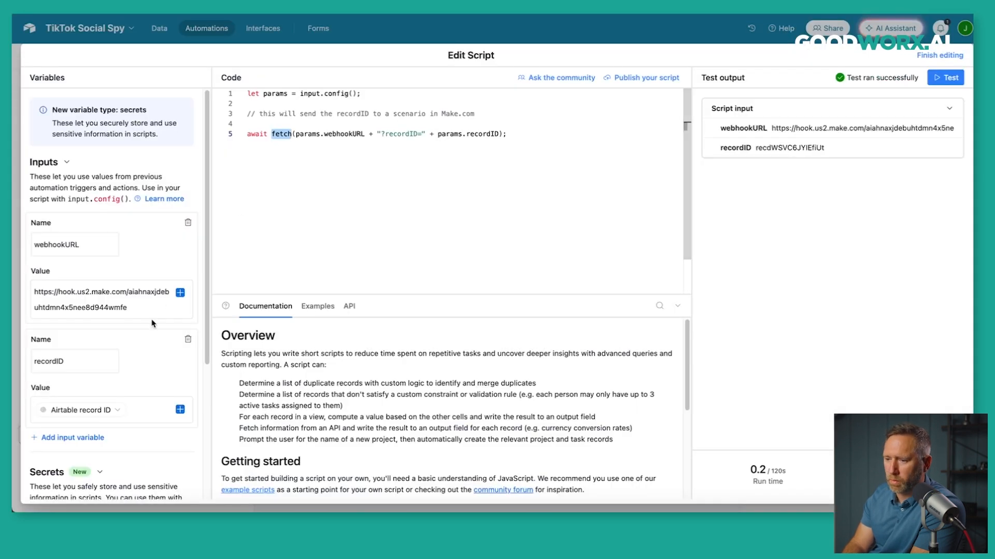
drag(128, 308, 36, 294)
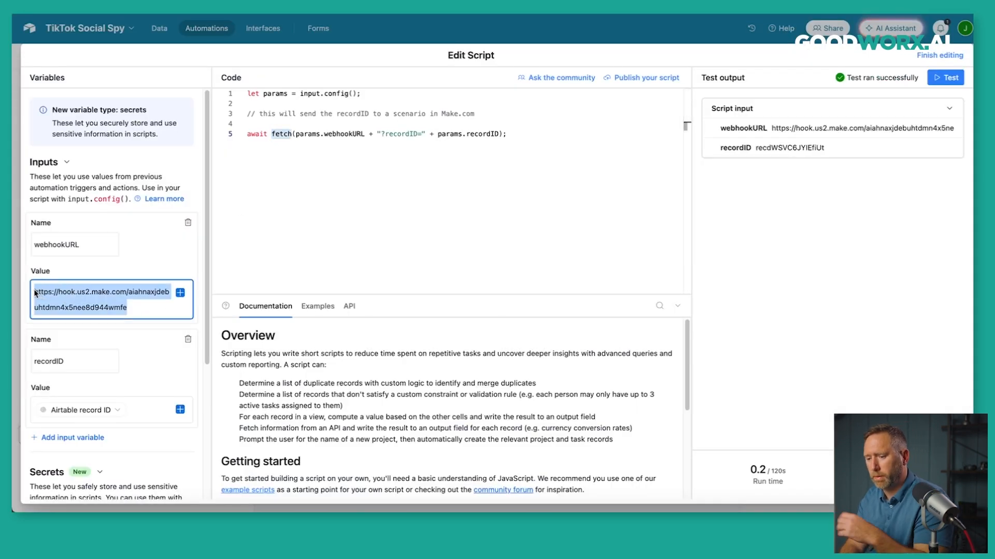
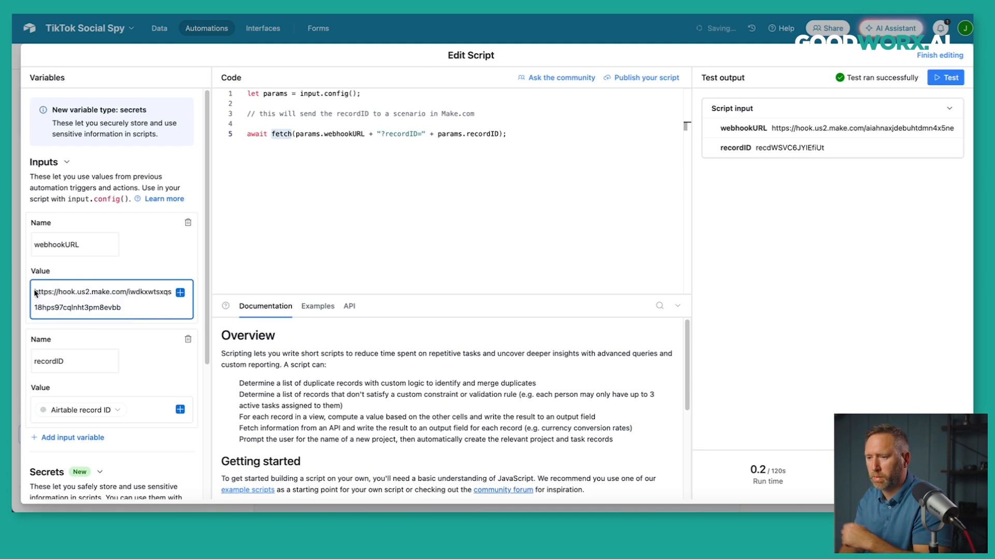
click(601, 246)
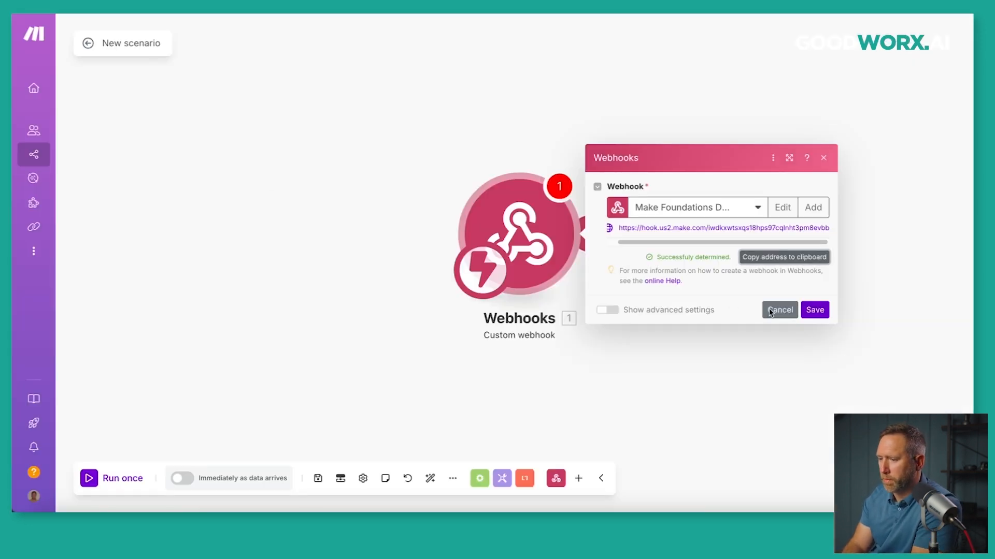
Bypass the setup warning, save the Custom webhook module, and run the scenario once awaiting data.
click(88, 478)
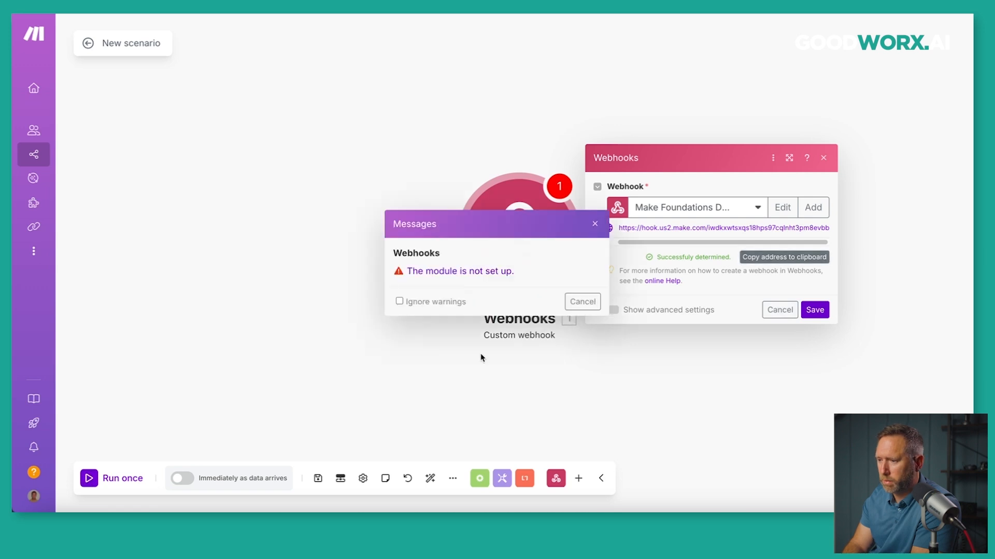
click(407, 302)
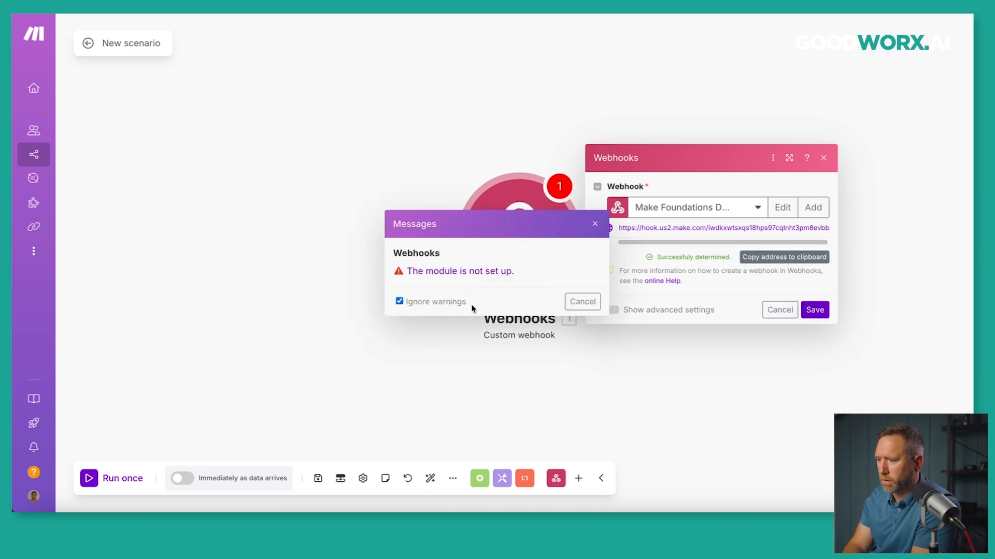
click(582, 302)
click(823, 309)
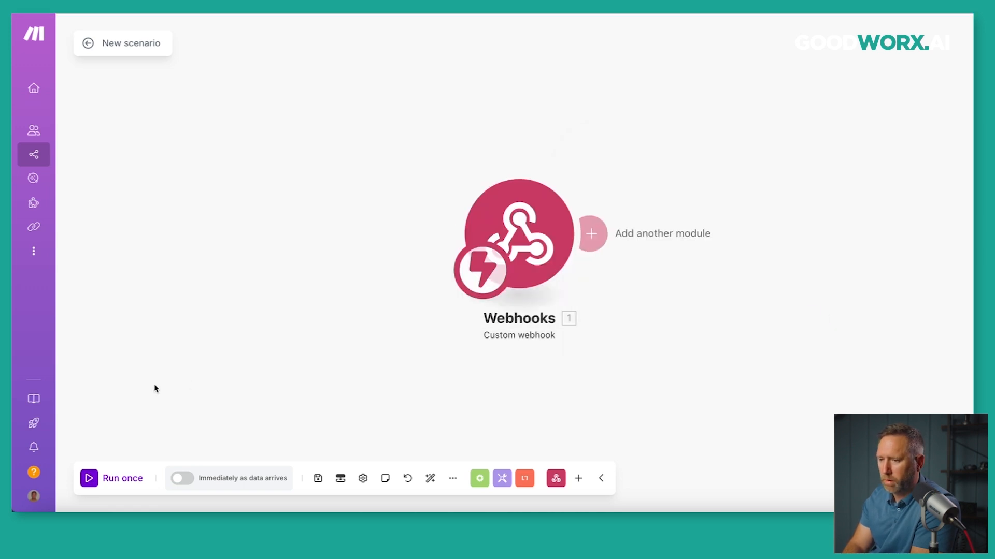
click(89, 479)
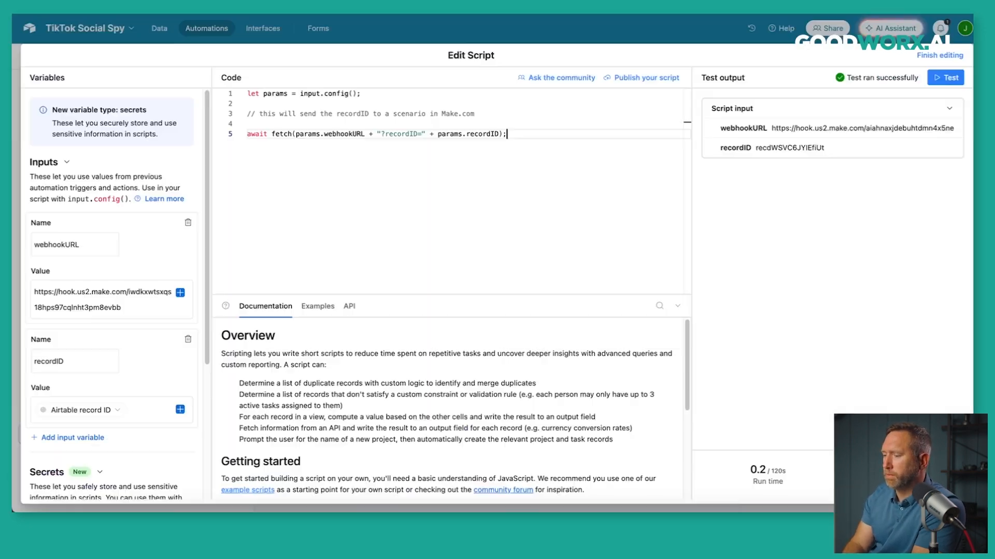
Run the Airtable script test so it posts the record ID to Make's Custom webhook.
click(944, 81)
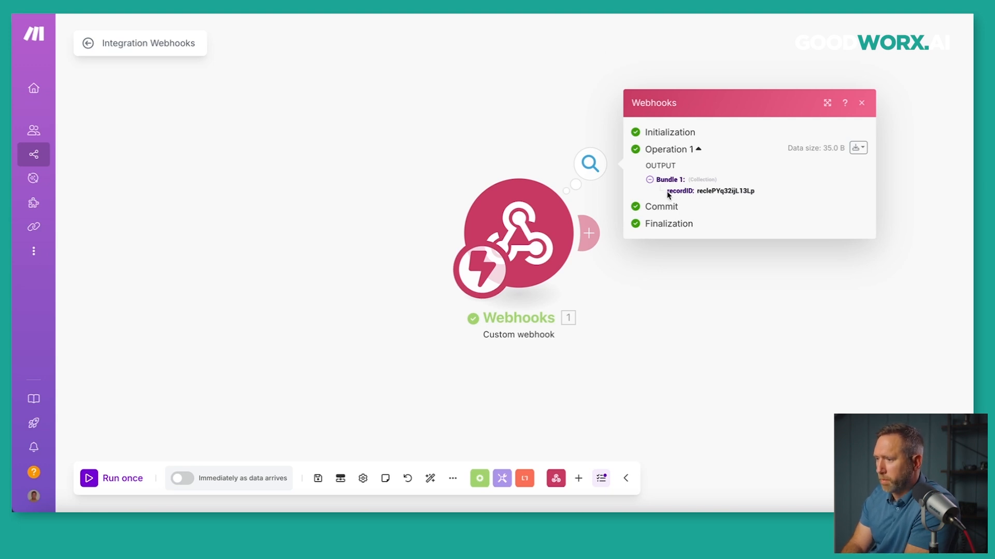
Compare the recordID received in the webhook output with the Airtable script's recordID test input.
drag(668, 192, 755, 194)
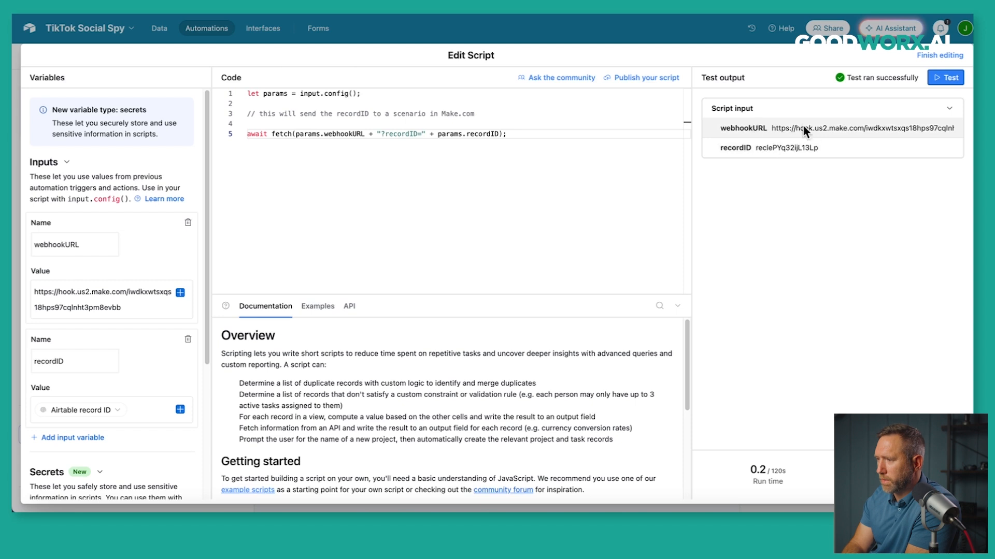
drag(772, 127, 816, 139)
click(777, 174)
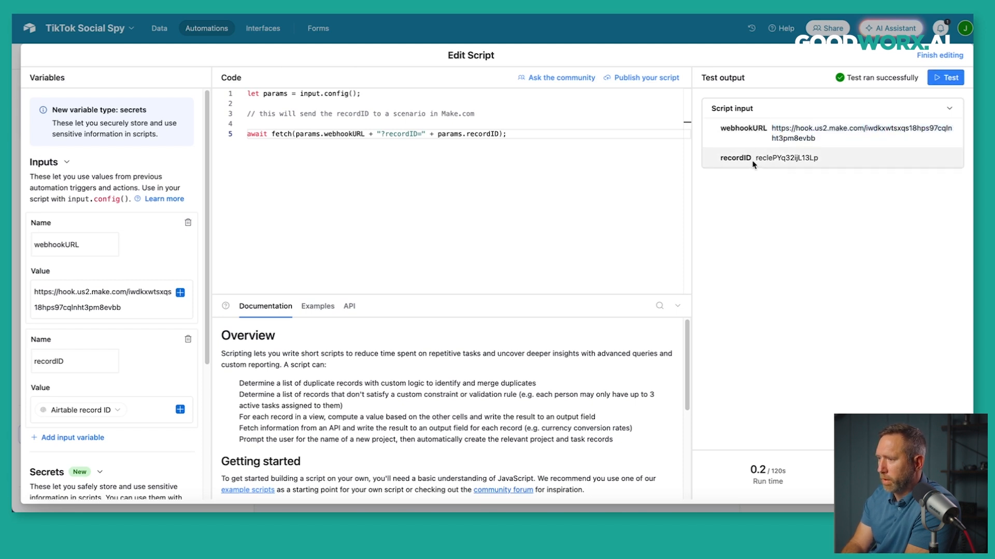
drag(754, 159, 827, 163)
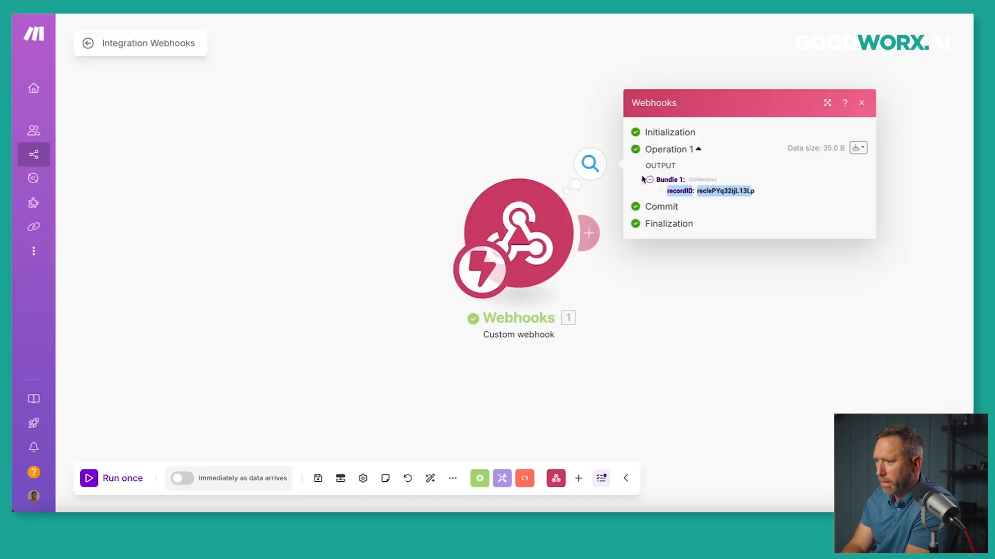
click(731, 212)
drag(747, 195, 755, 197)
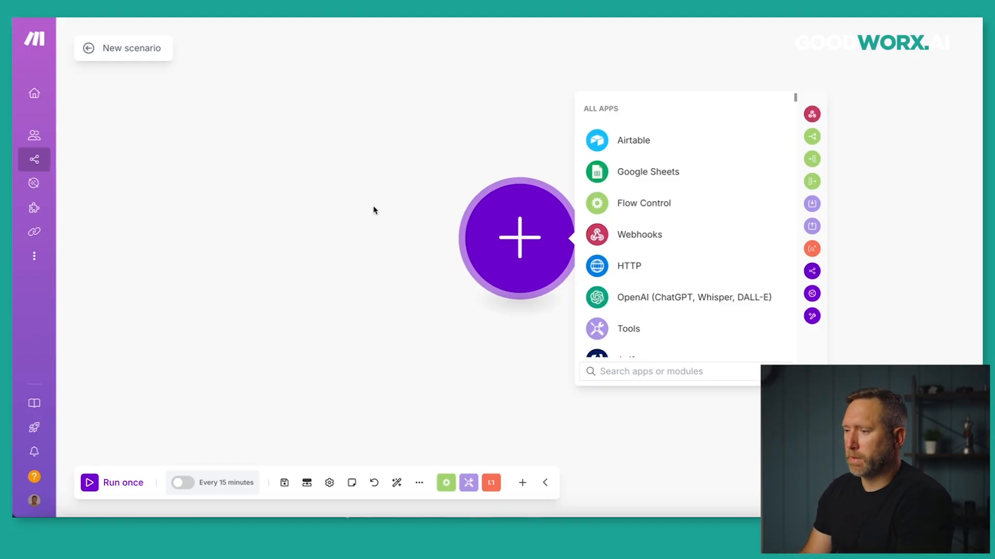
Add a Google Sheets Search Rows module as the scenario's first step.
click(615, 175)
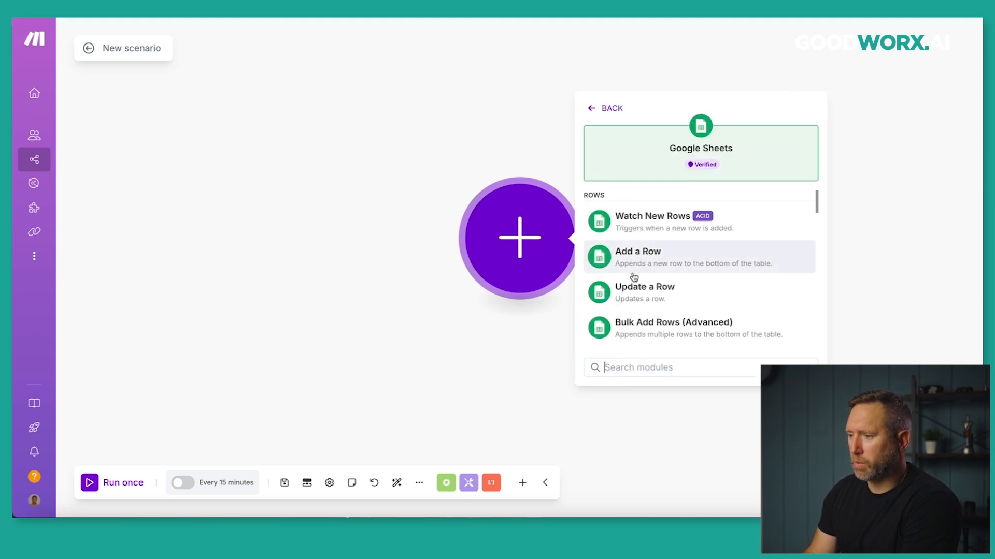
scroll(633, 278, down, 3)
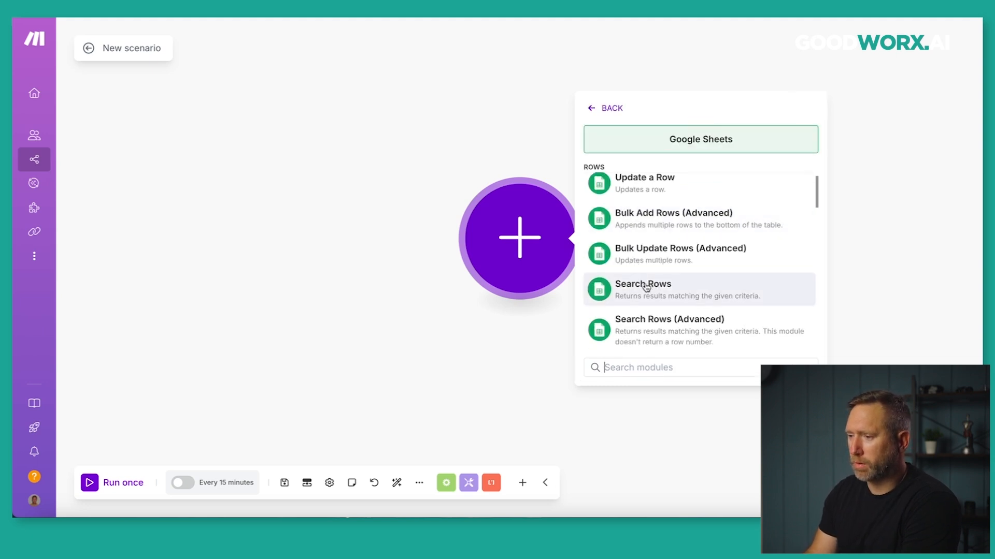
click(647, 285)
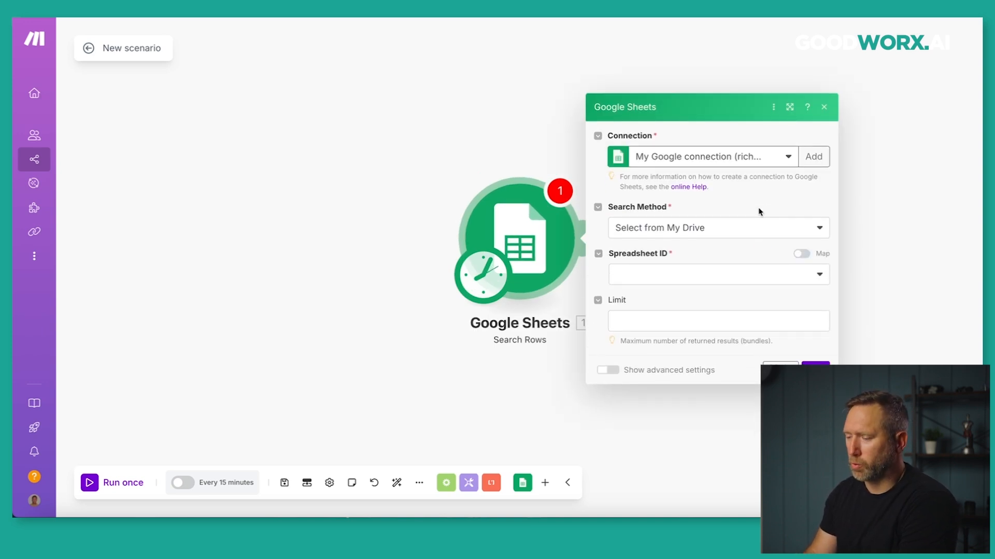
Point it at the 'Leads for Make Foundations Course' spreadsheet and its Leads sheet.
click(767, 277)
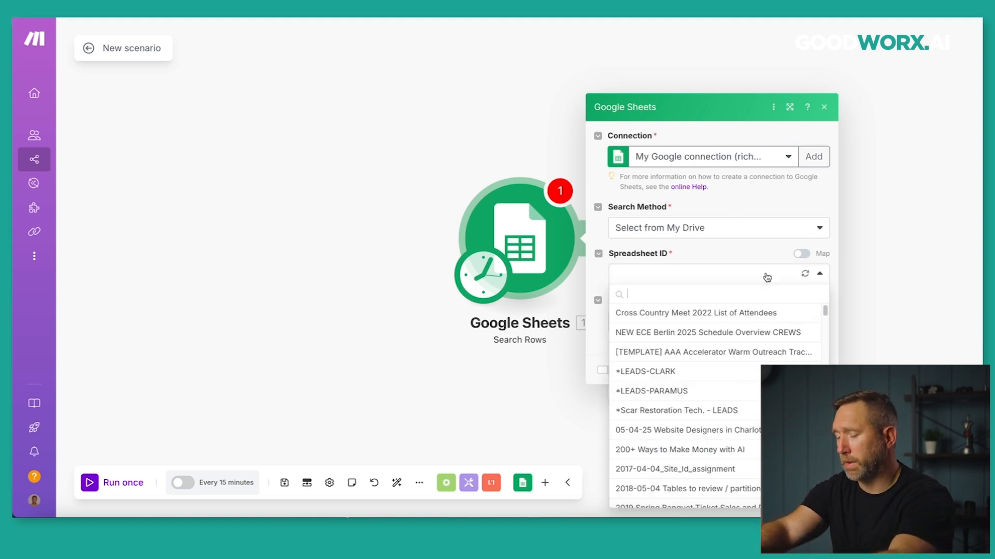
text(leads)
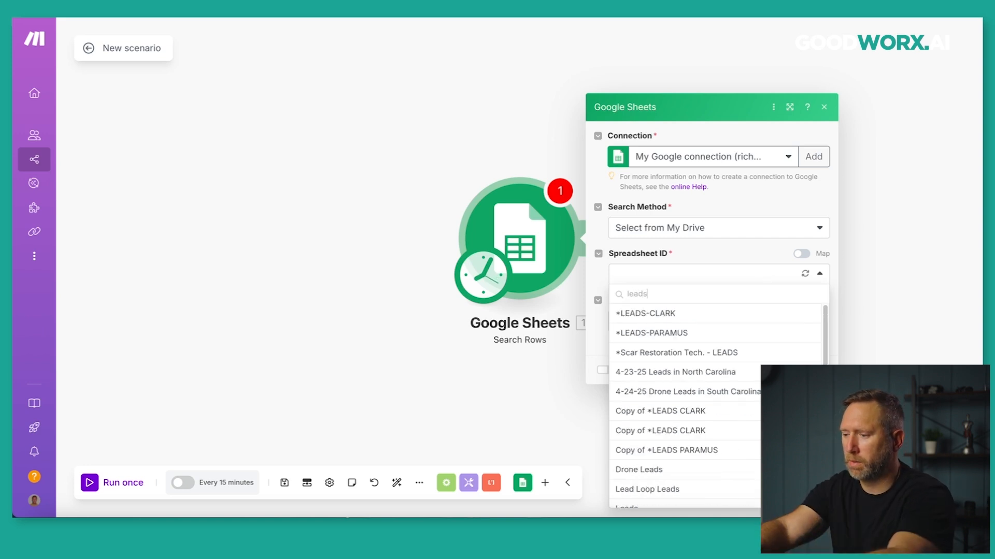
text( for)
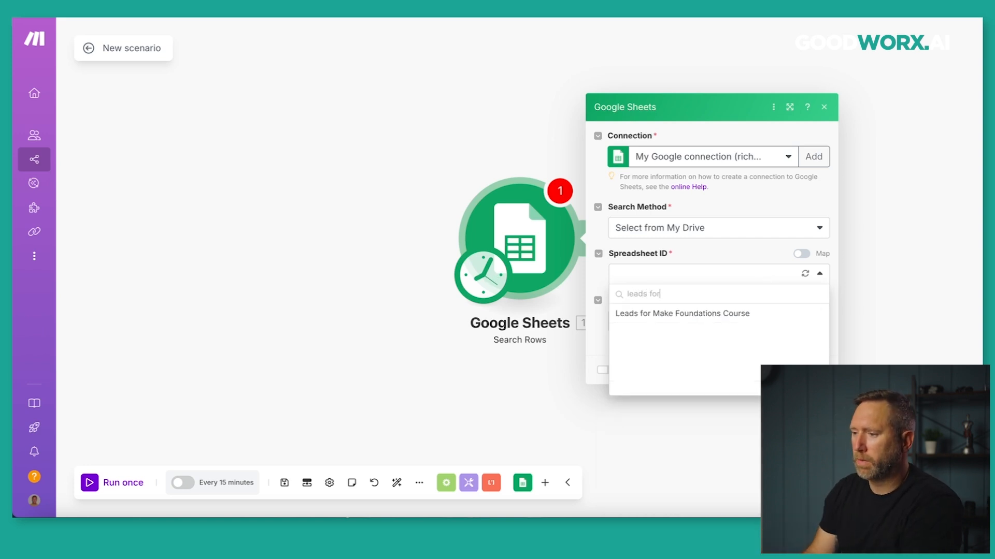
click(667, 314)
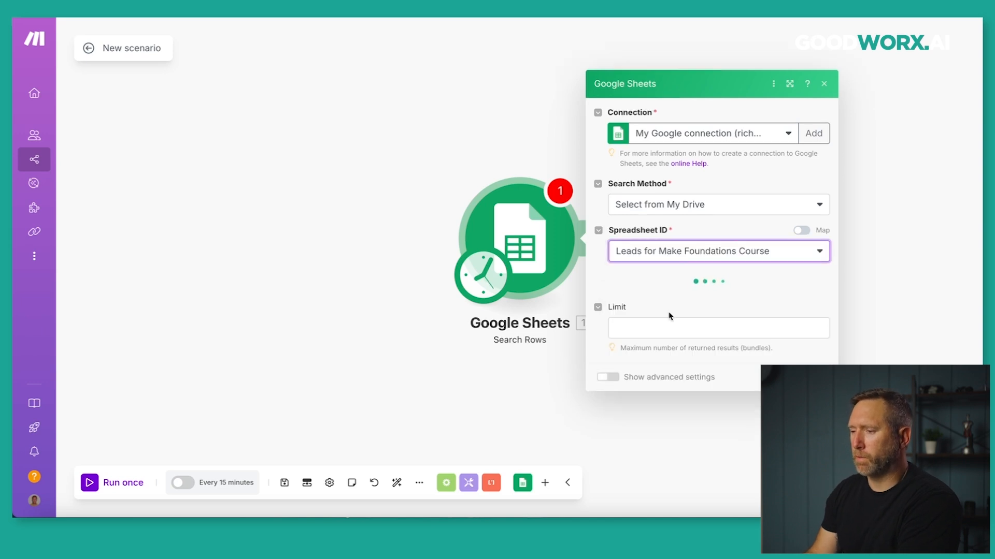
click(668, 305)
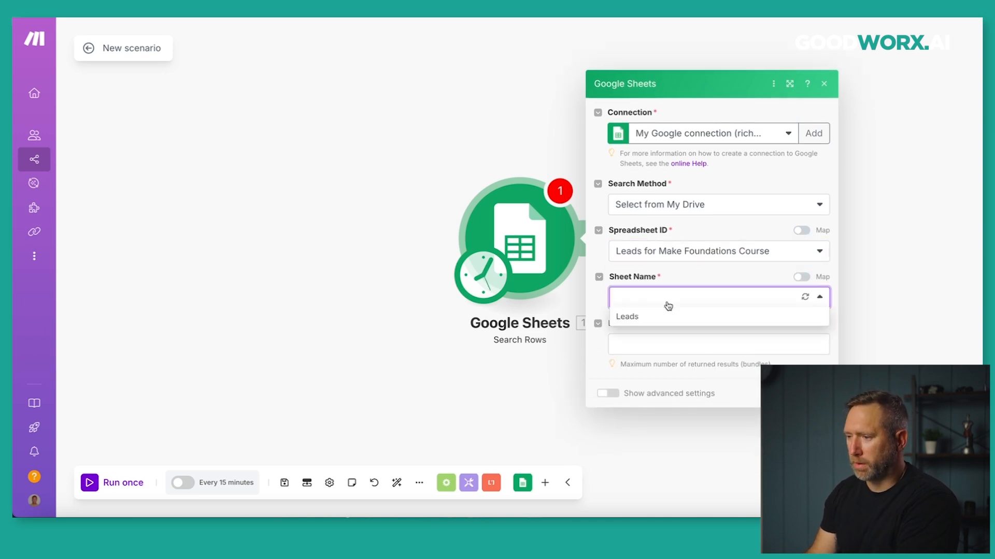
click(645, 317)
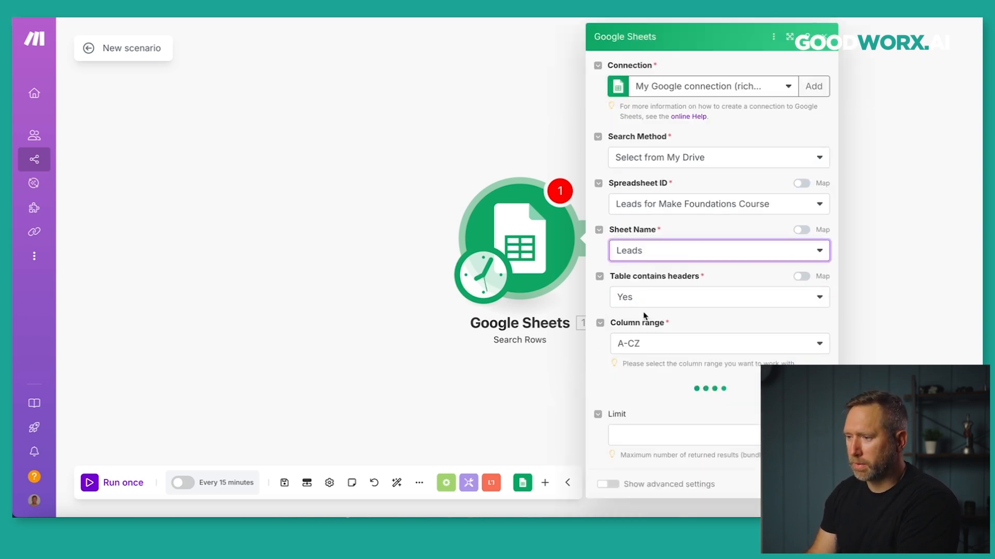
scroll(597, 308, down, 1)
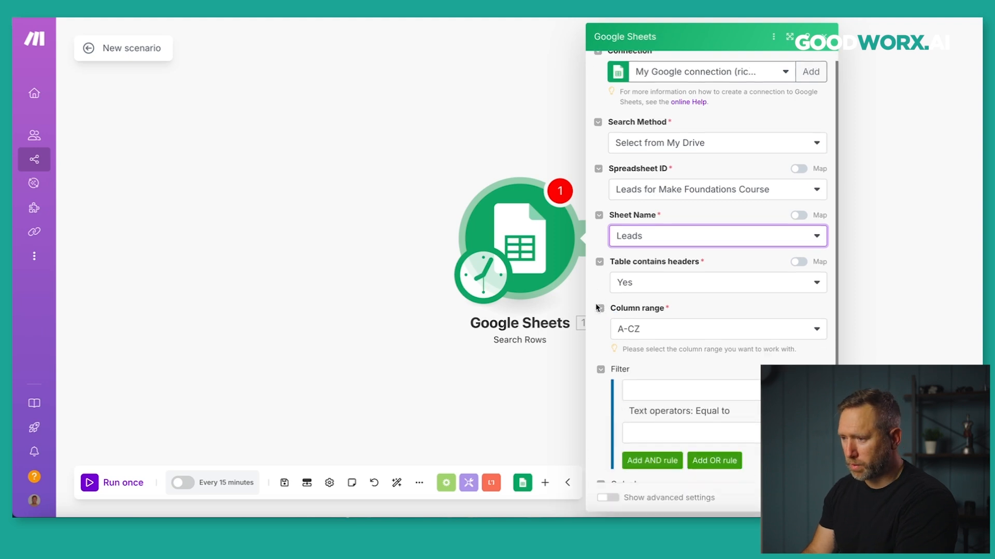
scroll(596, 309, down, 3)
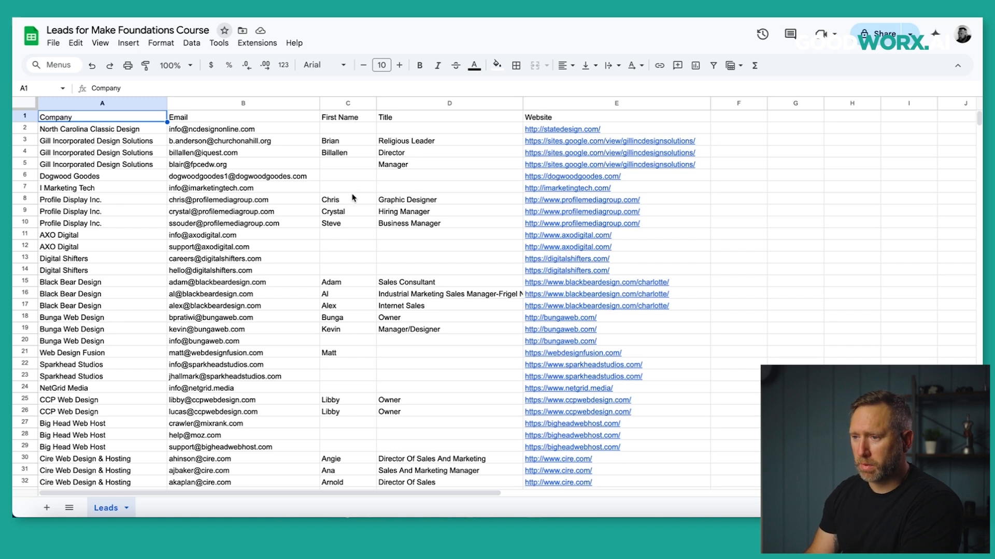
Scroll through the Leads sheet's rows down to the last entry, row 625, and back.
scroll(353, 198, down, 10)
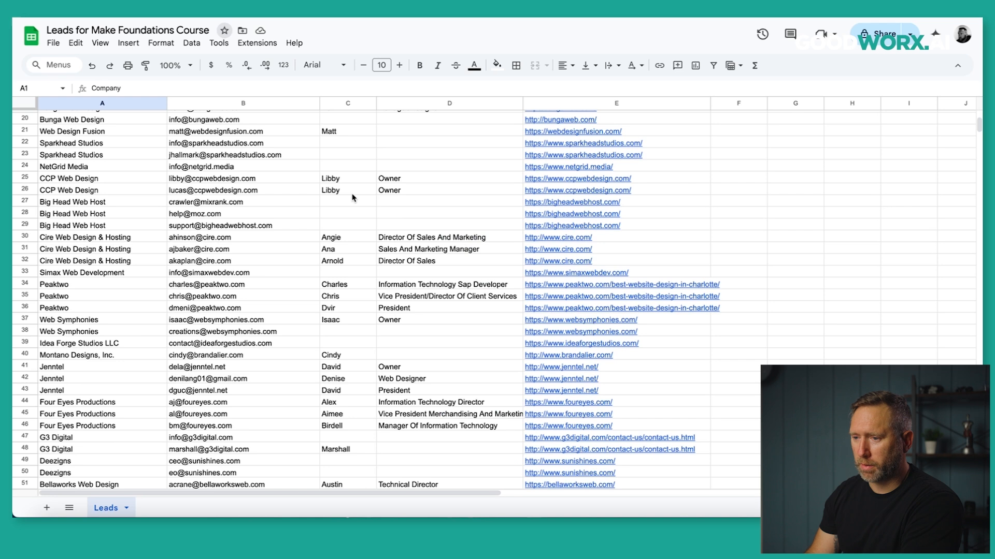
scroll(416, 208, up, 10)
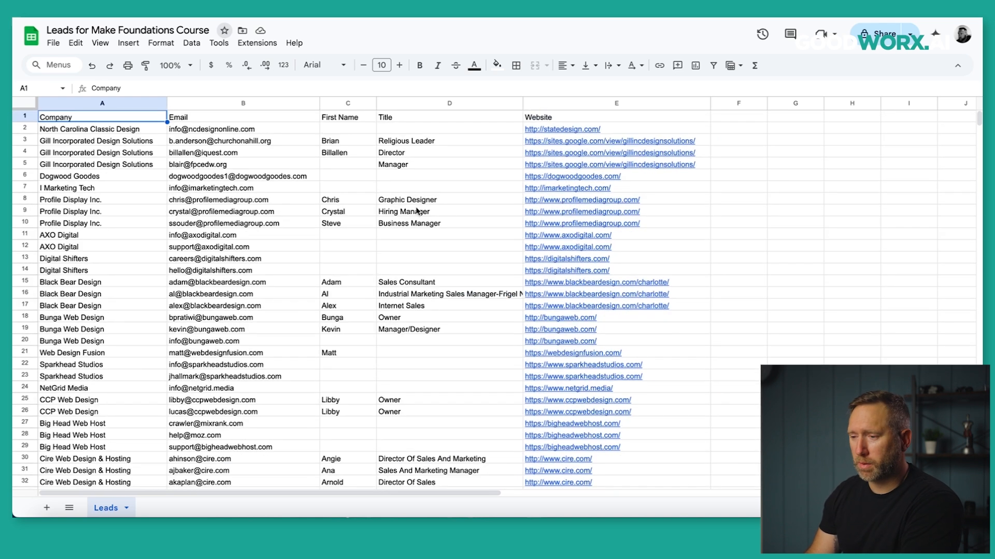
scroll(94, 247, down, 13)
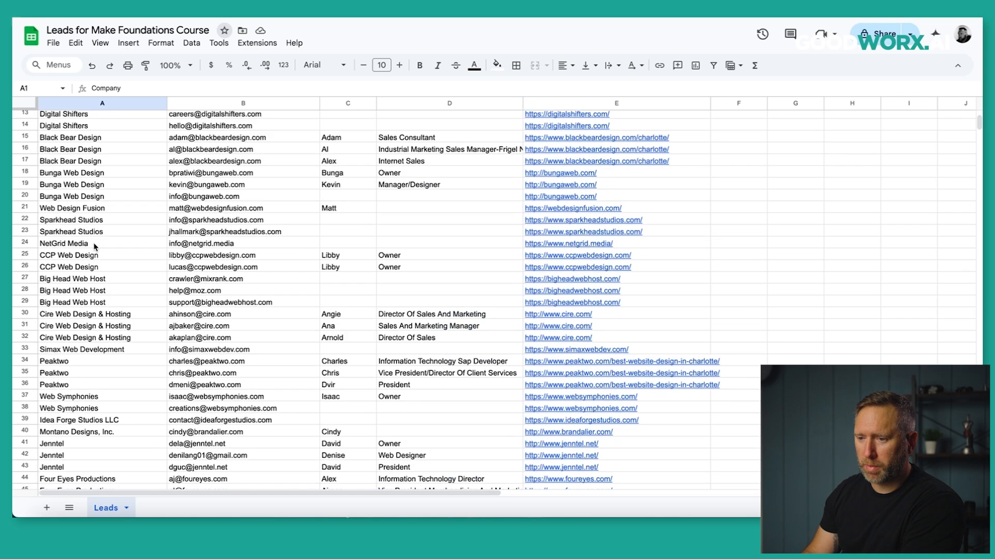
scroll(95, 247, down, 15)
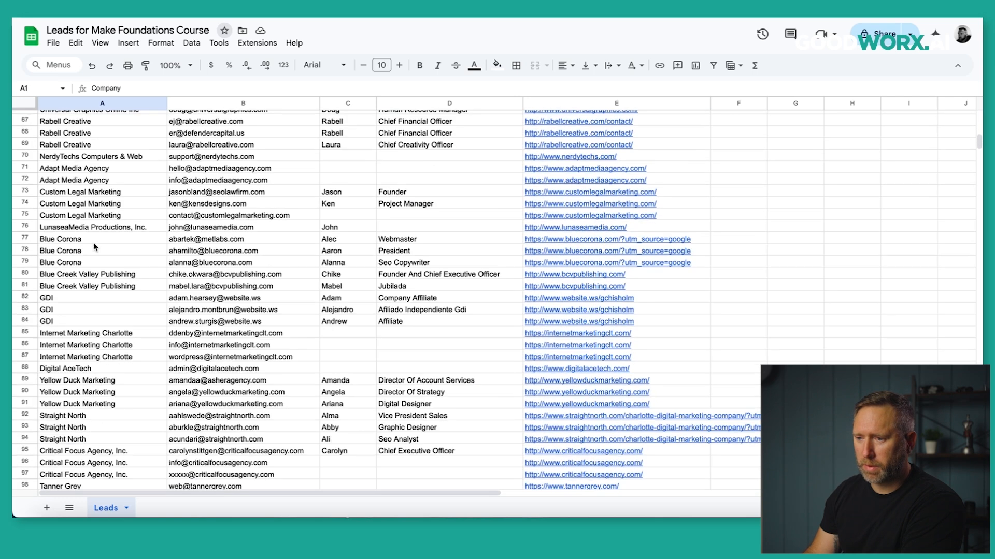
scroll(197, 273, down, 15)
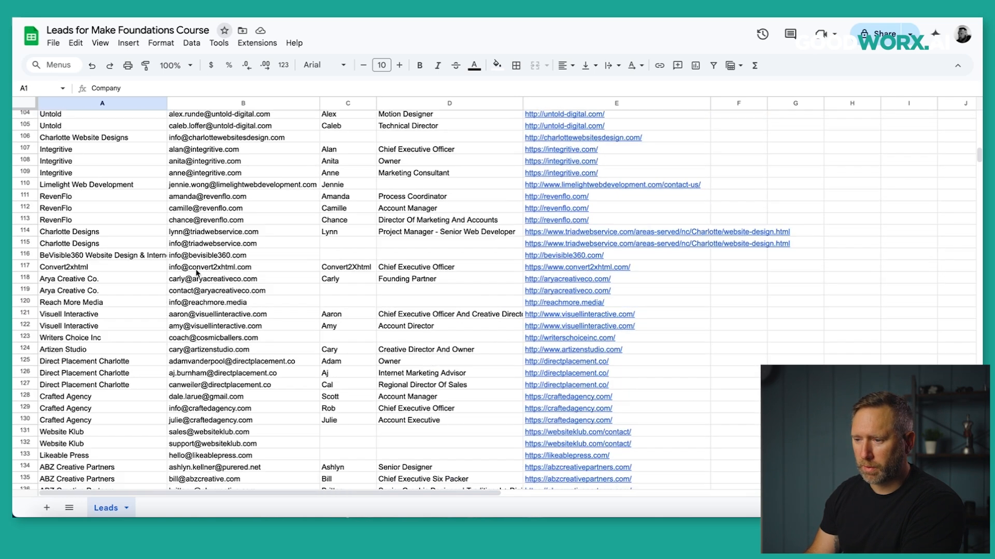
scroll(709, 345, down, 15)
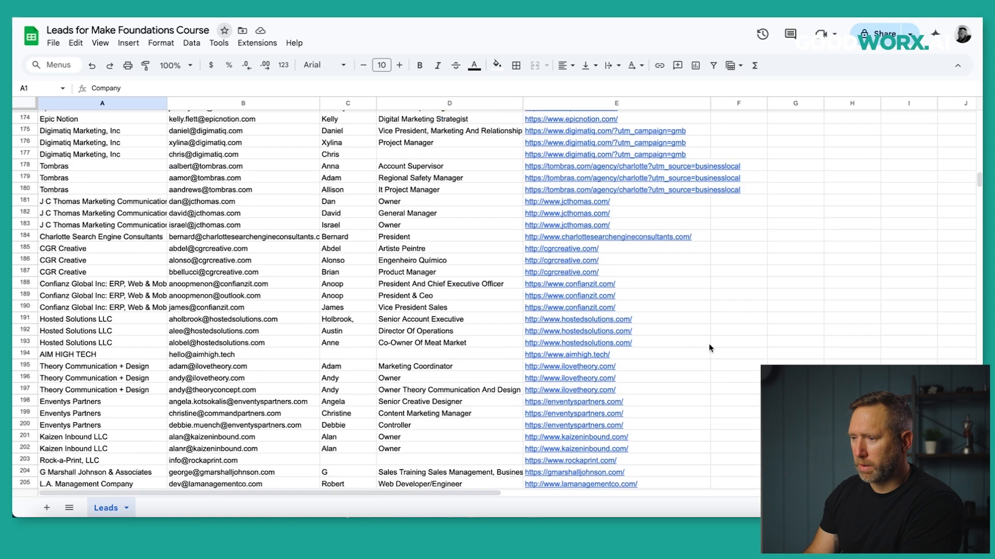
scroll(709, 343, up, 20)
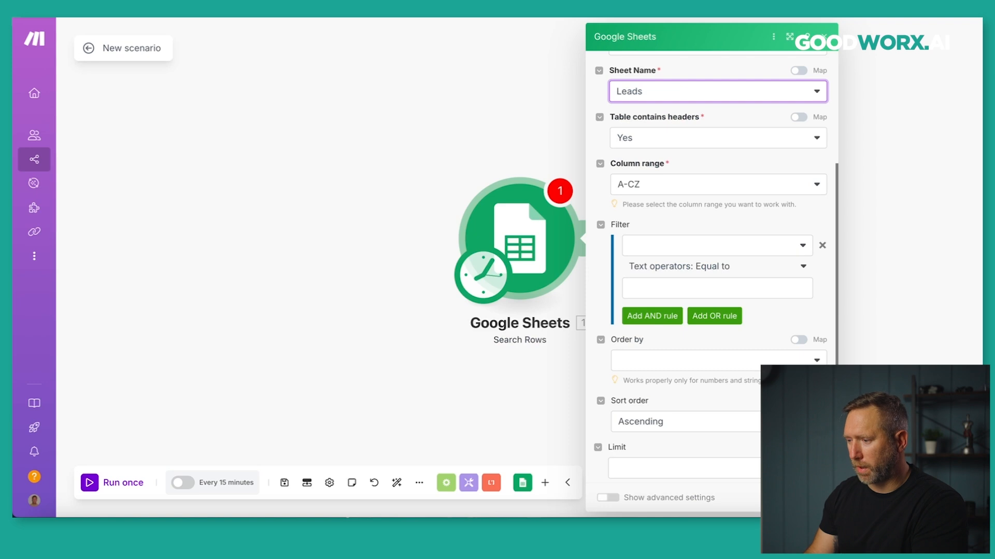
Reopen the Search Rows settings in Make: Leads sheet, headers Yes, range A-CZ, empty filter.
click(811, 497)
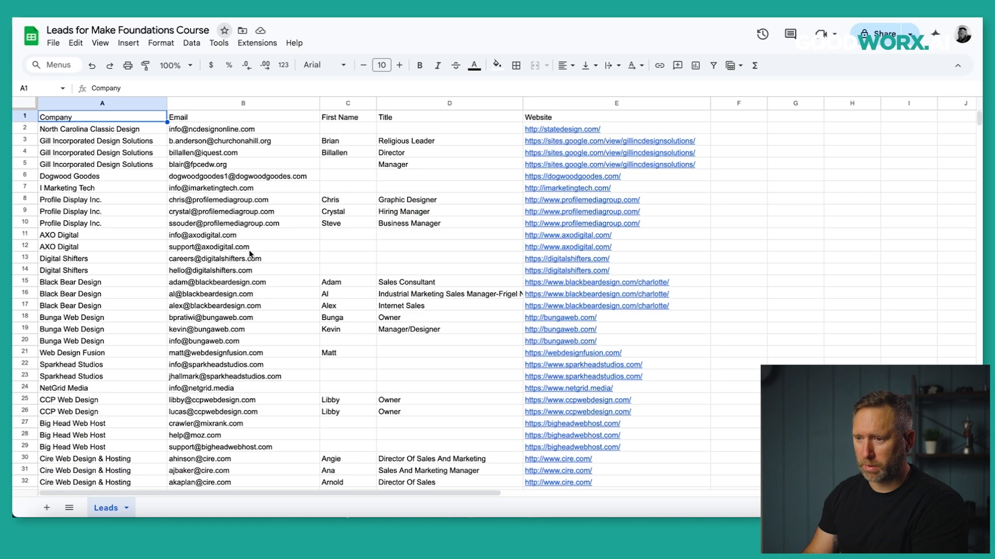
scroll(250, 254, down, 15)
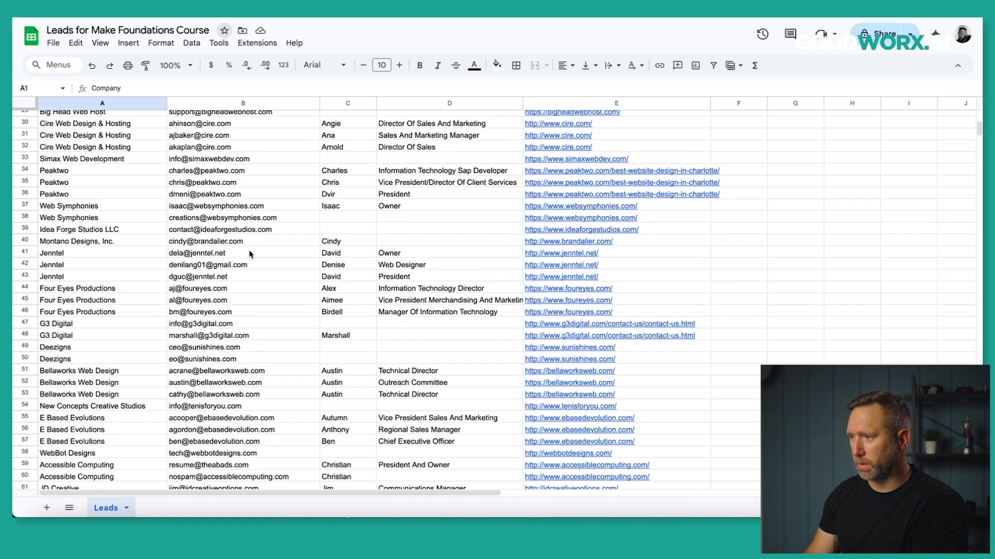
drag(979, 138, 978, 341)
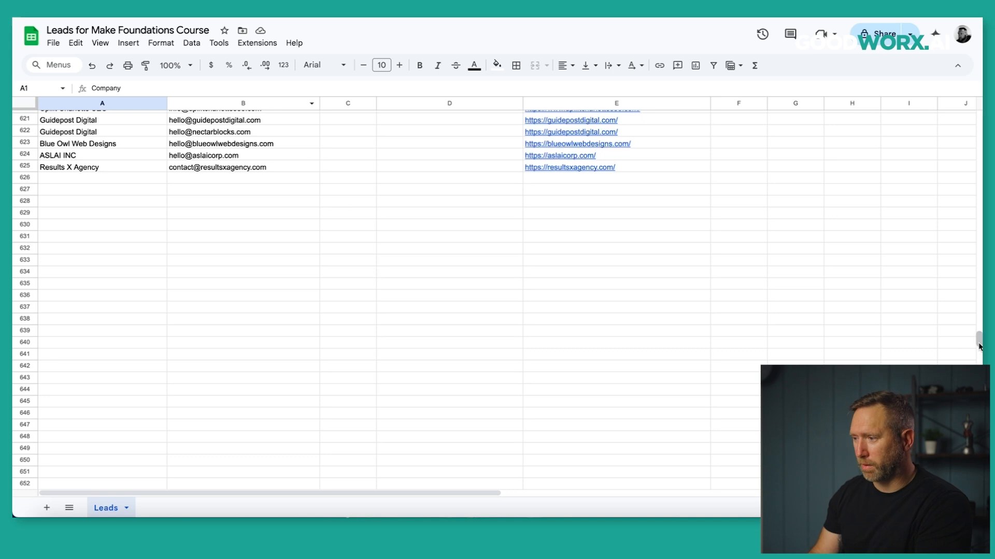
drag(979, 344, 977, 124)
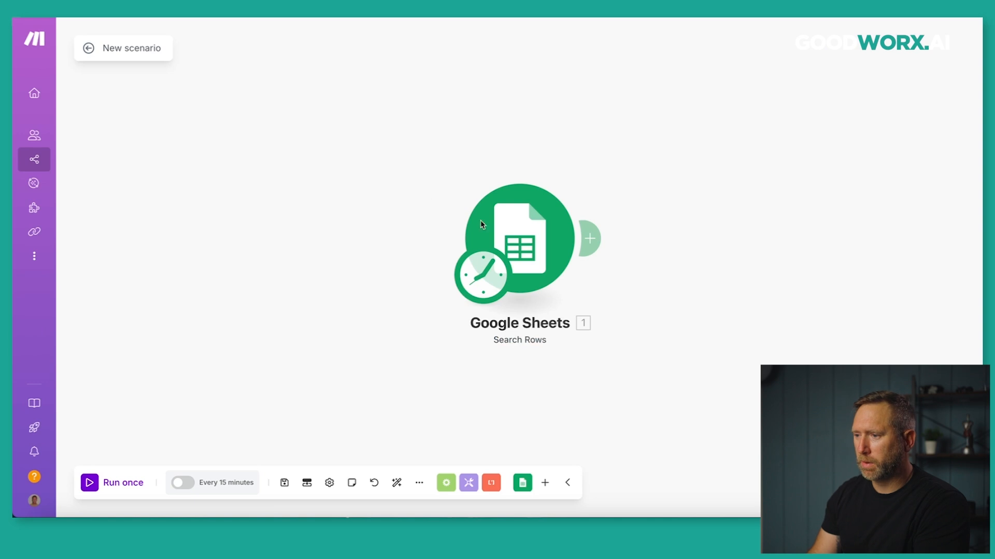
click(480, 224)
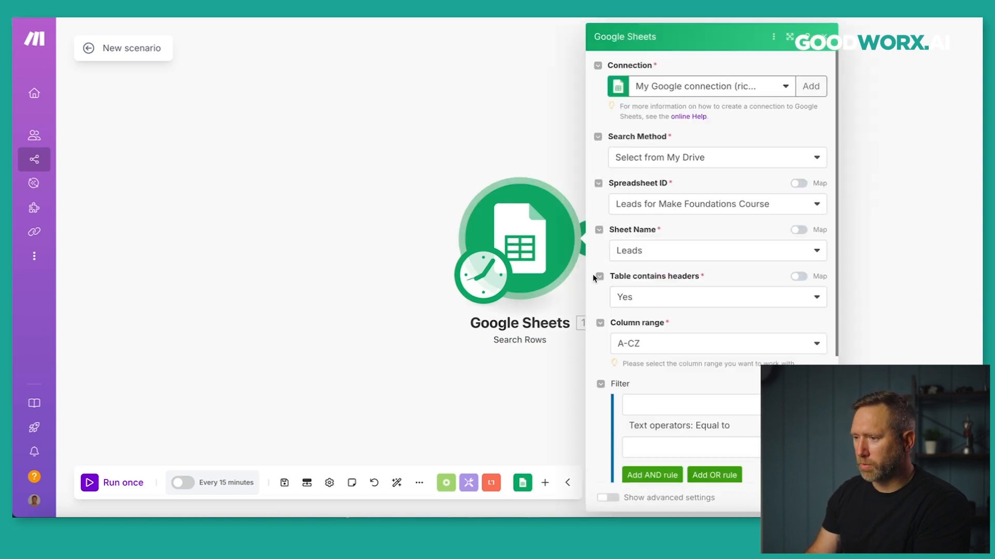
scroll(593, 291, down, 4)
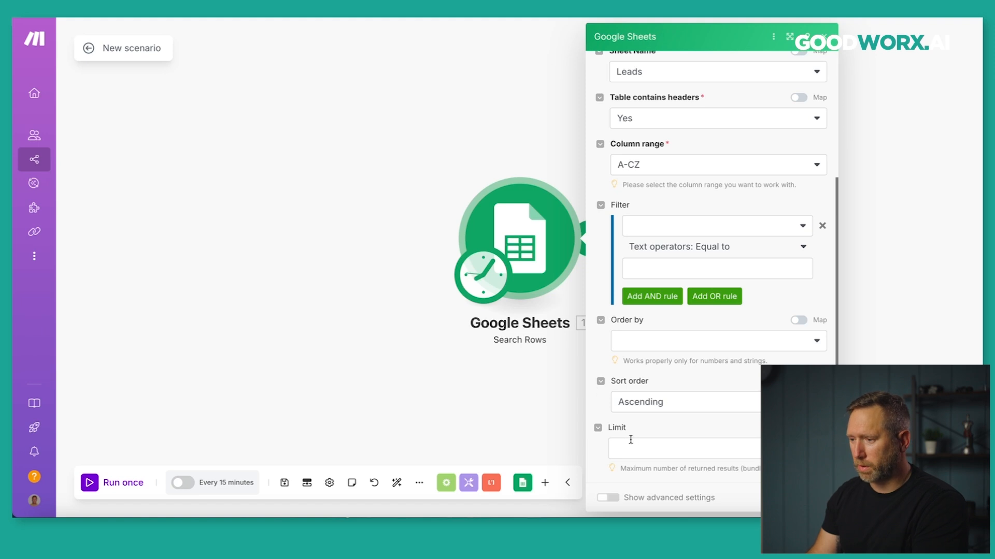
Limit Search Rows to 10 returned rows, save, and run the scenario once.
click(652, 449)
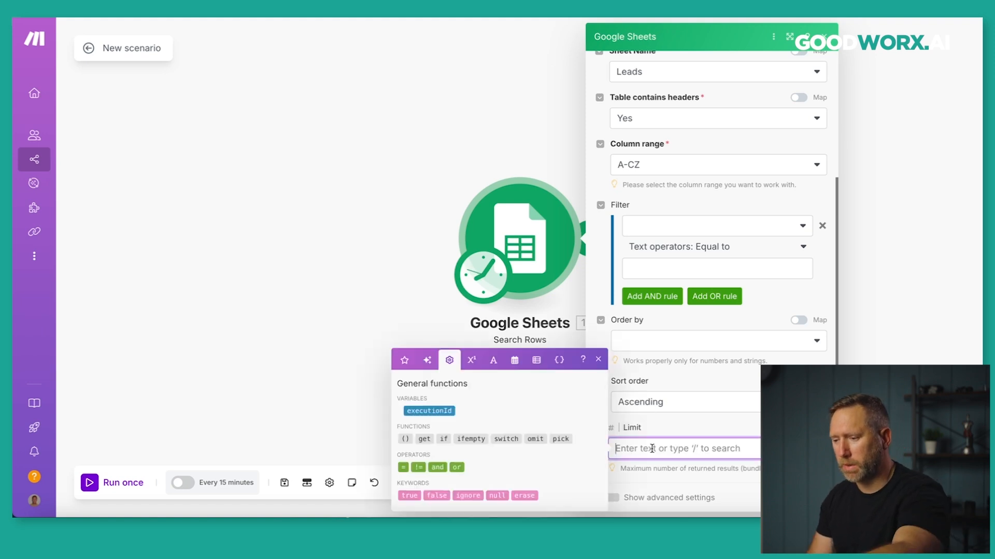
text(10)
key(Return)
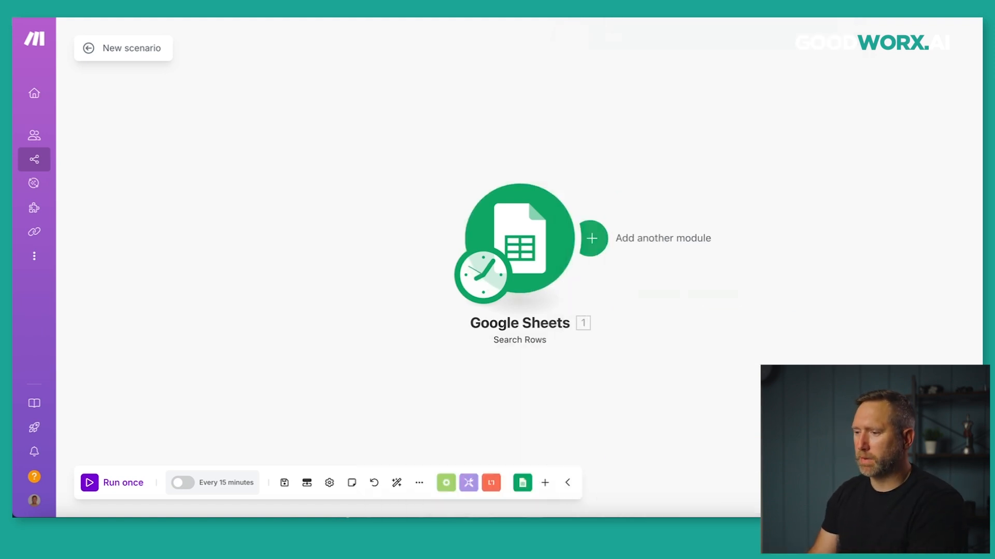
click(284, 482)
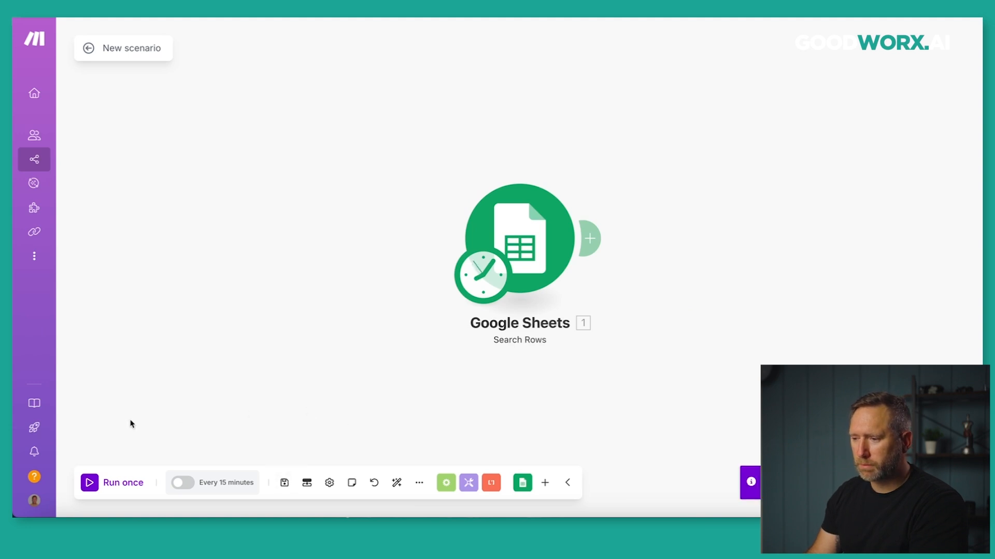
click(91, 481)
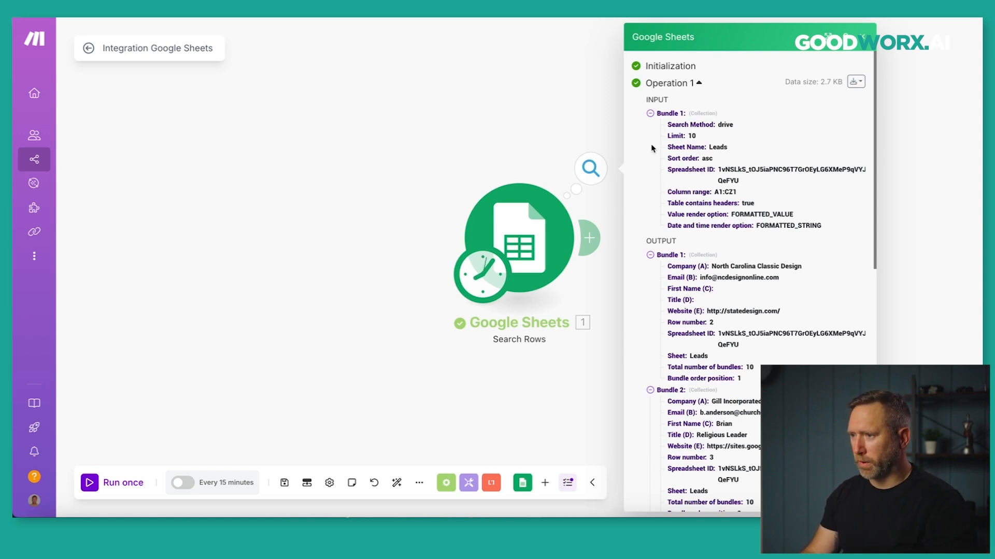
Review the run's inputs: Limit 10, Sheet Name Leads, Sort order asc.
drag(648, 100, 671, 99)
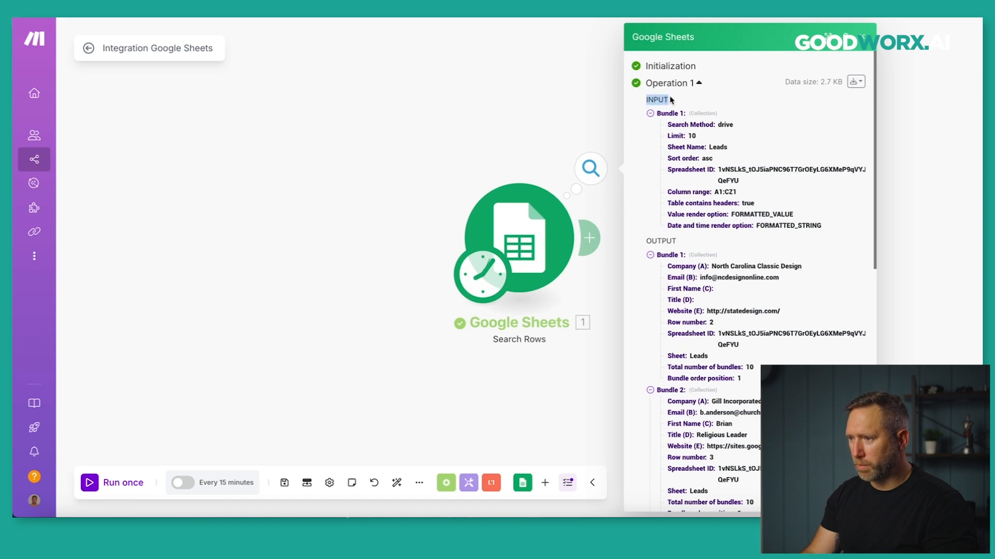
drag(647, 241, 678, 243)
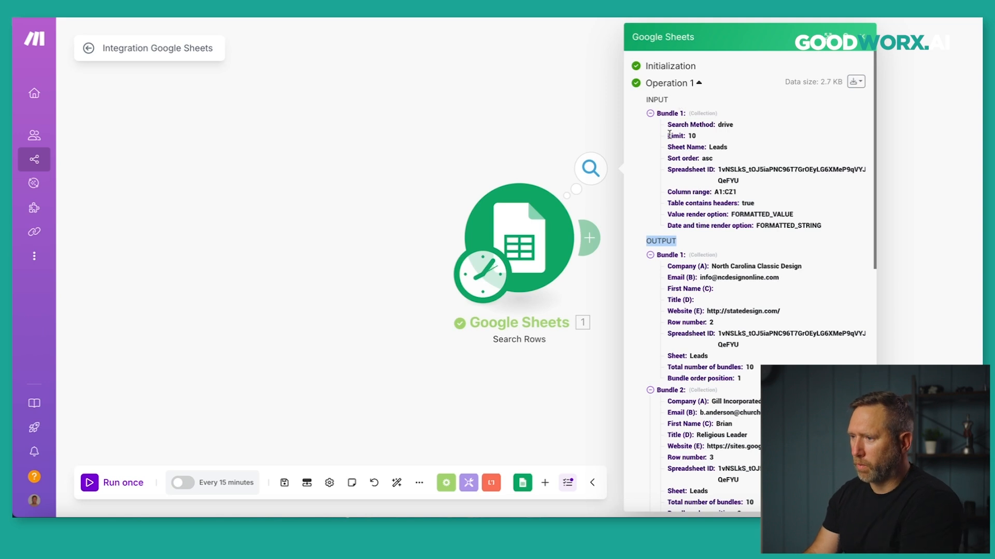
drag(667, 136, 702, 137)
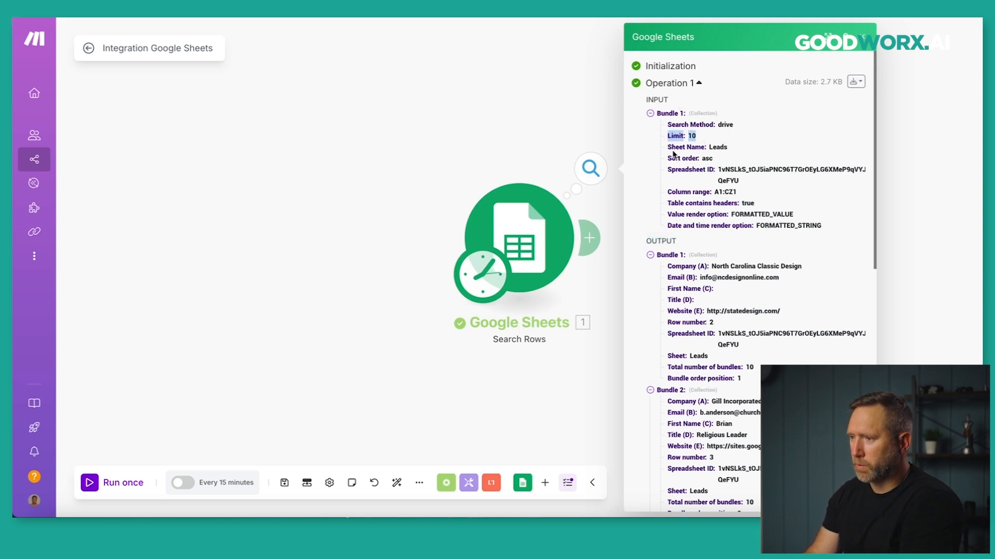
drag(668, 148, 725, 149)
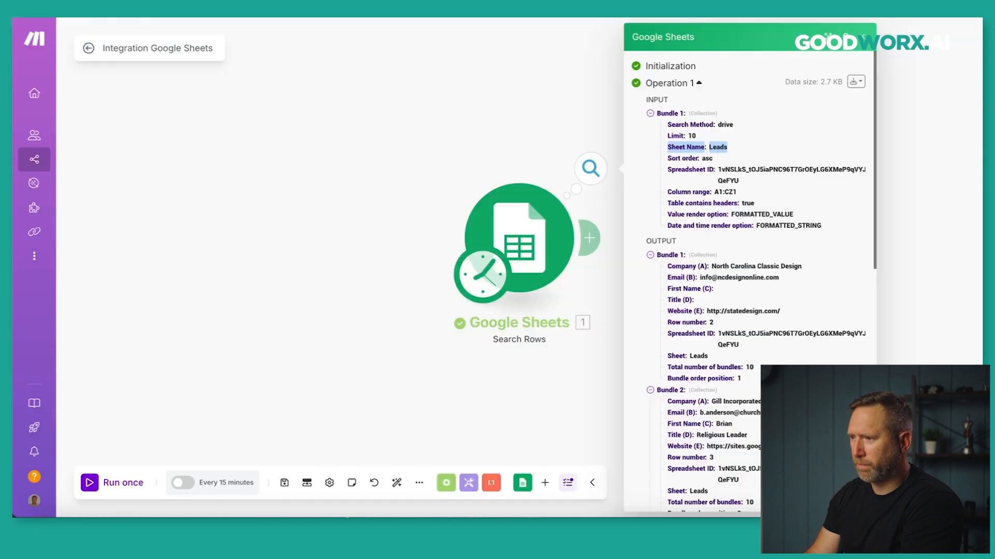
drag(668, 158, 717, 162)
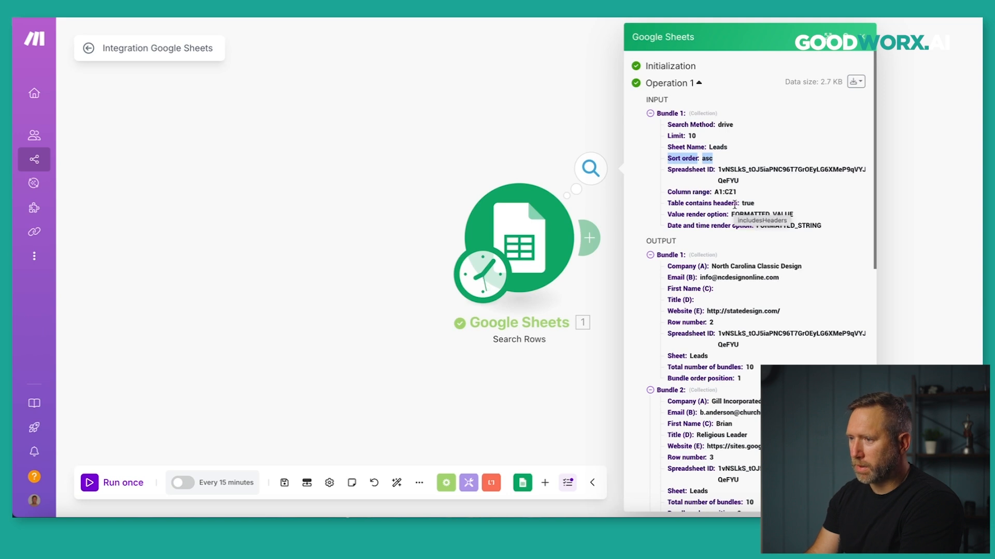
Collapse output Bundles 1 to 5 to survey the ten returned bundles.
click(311, 7)
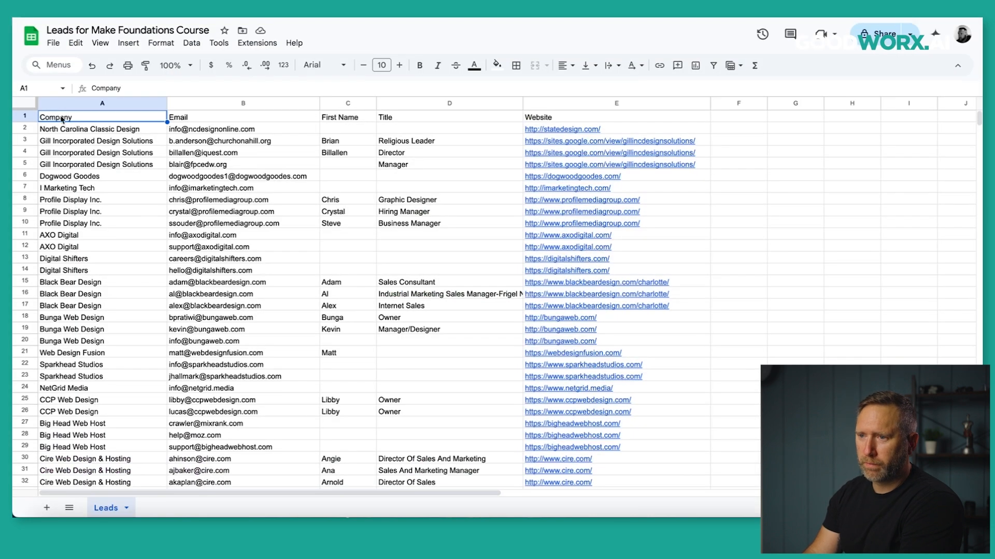
key(ctrl+shift+Tab)
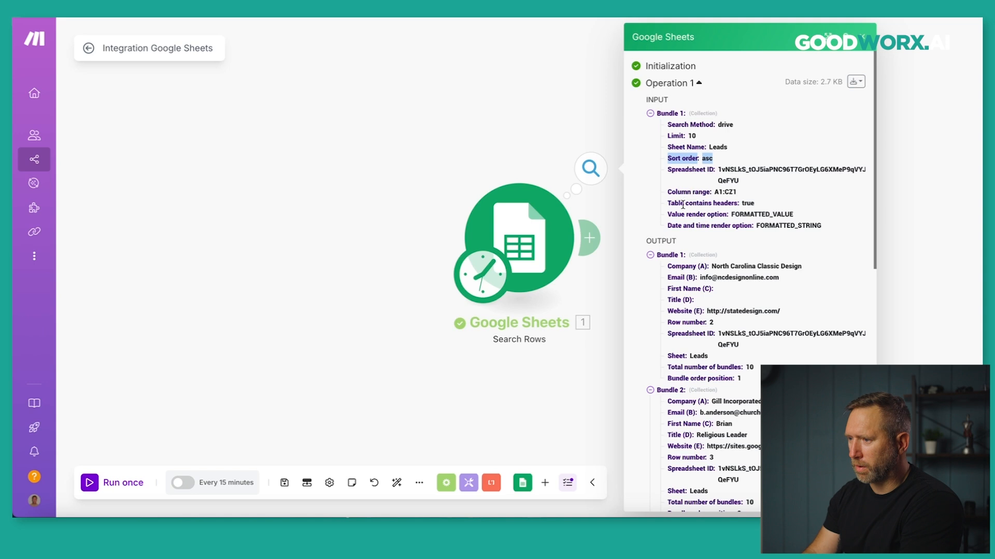
click(649, 255)
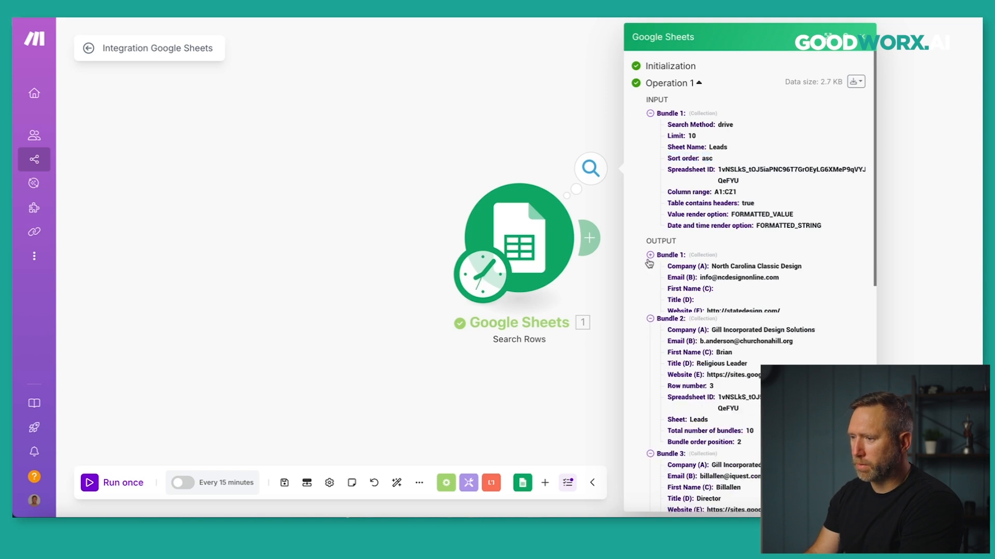
click(650, 266)
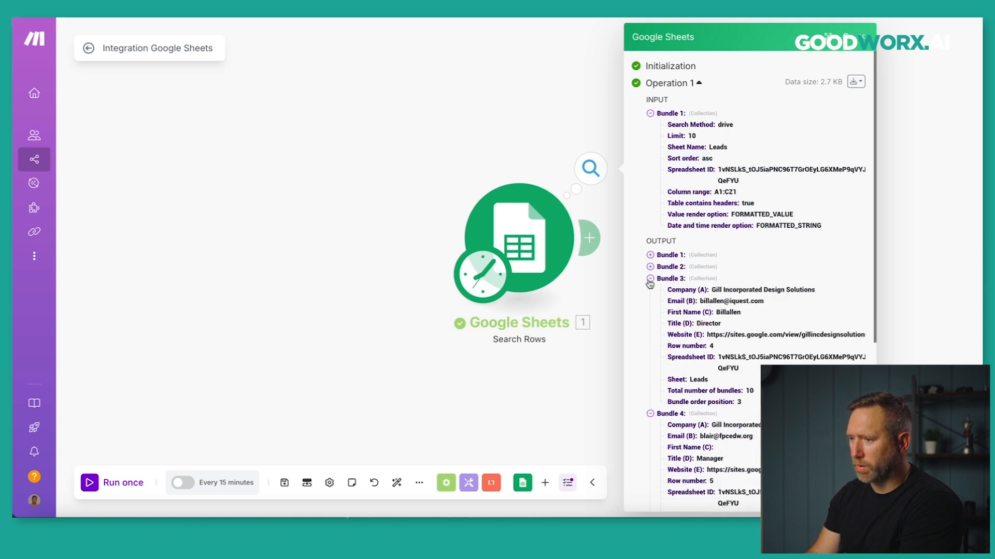
click(650, 279)
click(649, 290)
click(650, 302)
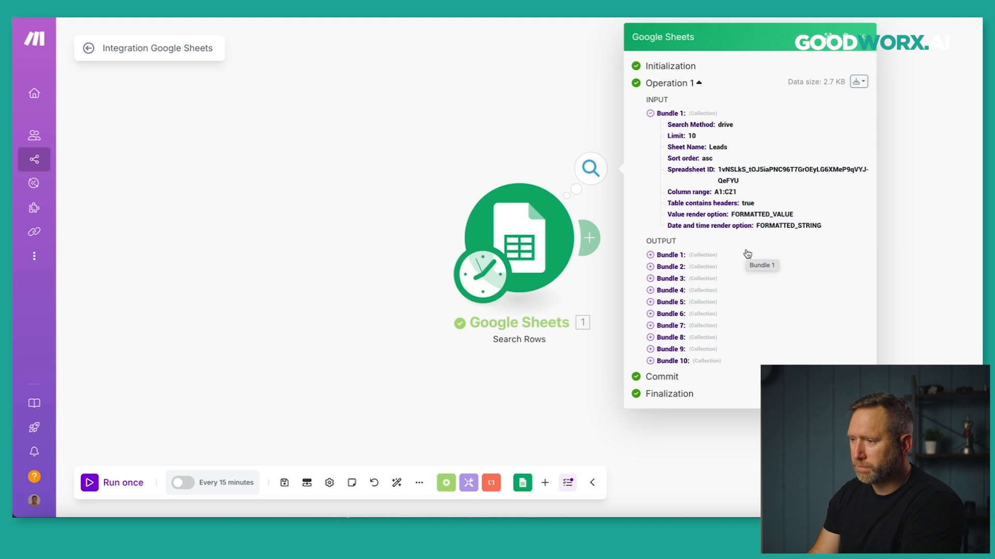
Expand Bundle 1 and compare its Company (A), North Carolina Classic Design, with the sheet.
click(651, 257)
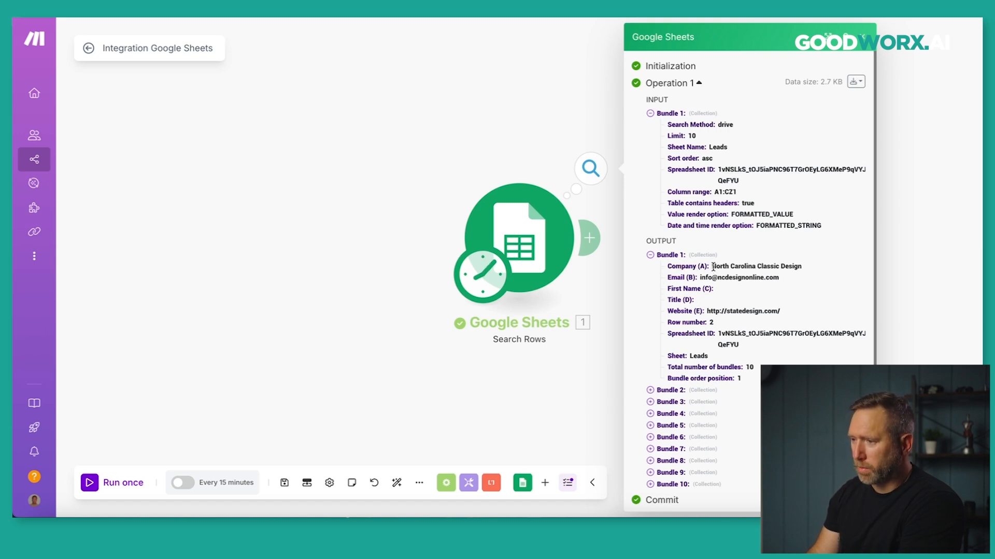
drag(712, 266, 785, 266)
click(342, 12)
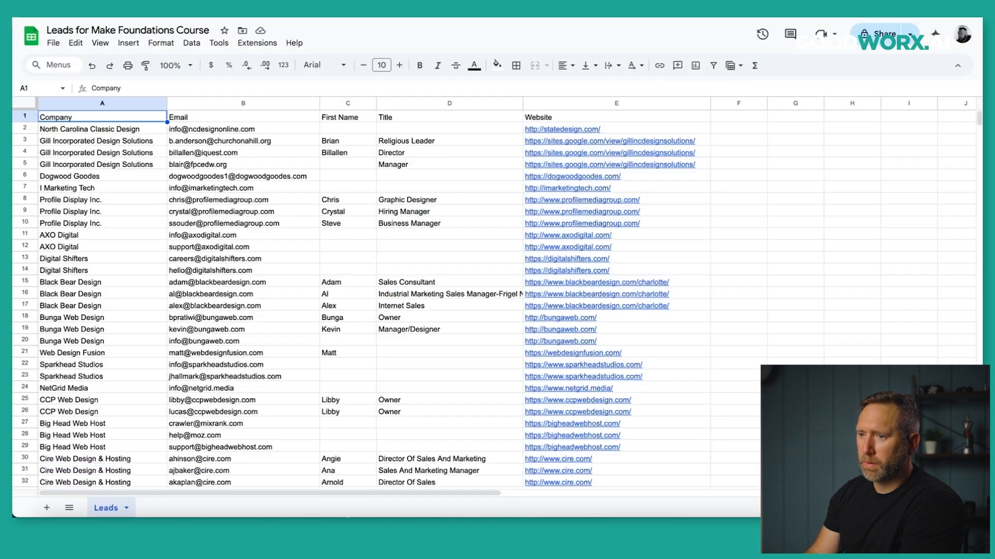
Select row 2, North Carolina Classic Design, in the sheet and collapse Bundle 1 in Make.
click(21, 129)
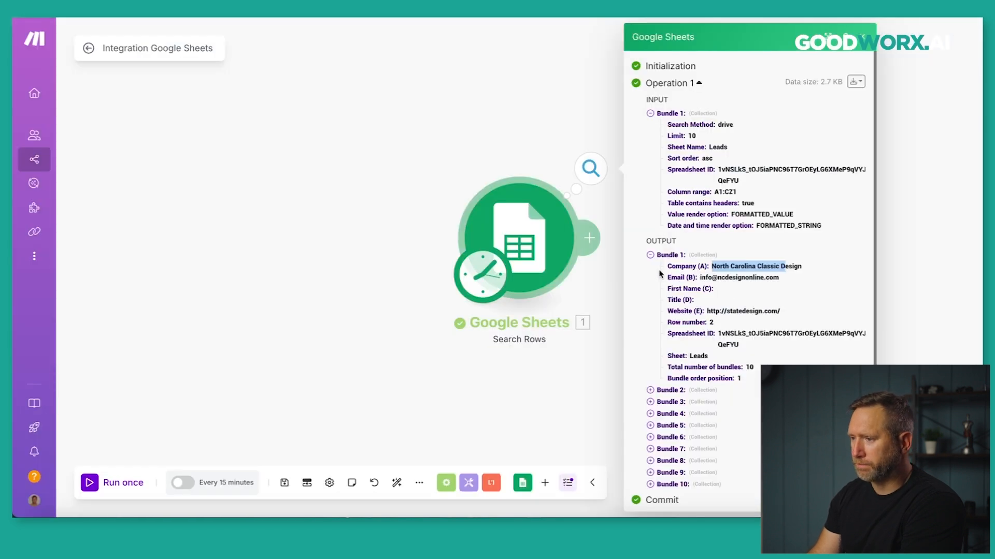
click(650, 257)
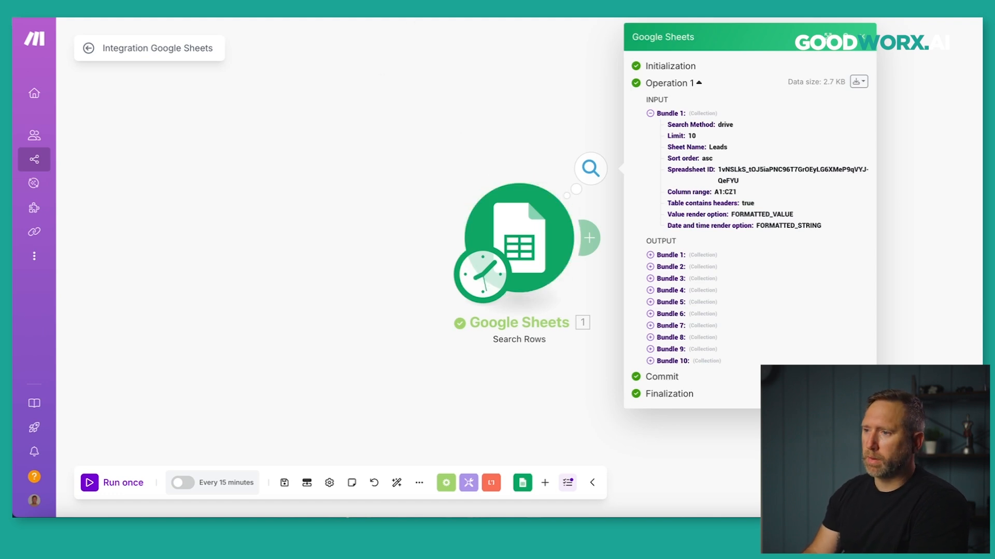
Set the Search Rows filter to check the First Name (C) column.
key(ctrl+Tab)
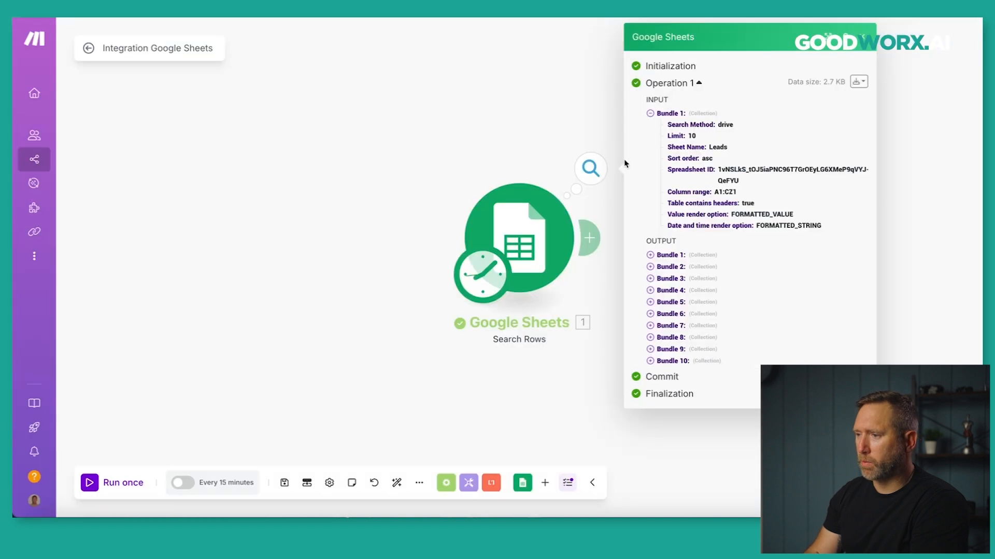
click(525, 245)
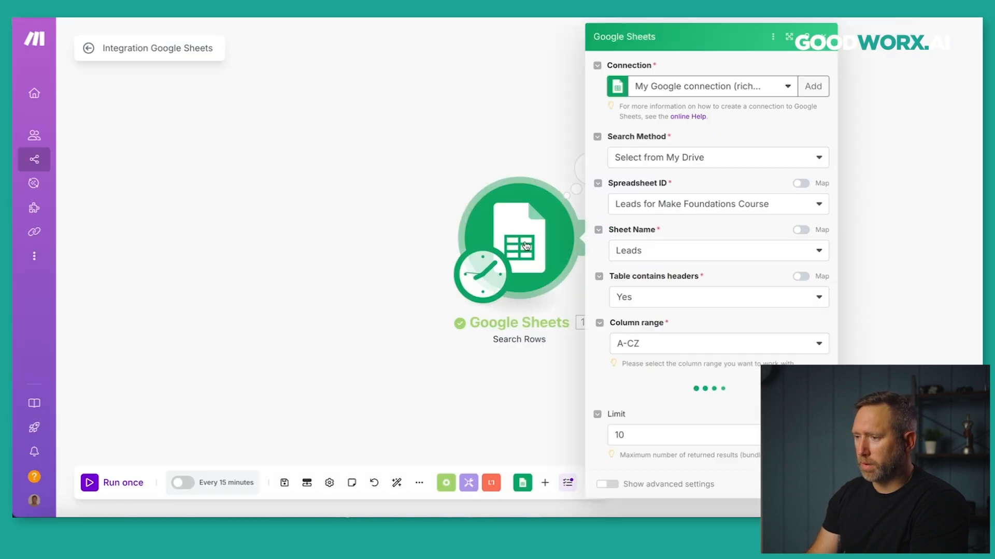
scroll(600, 313, down, 4)
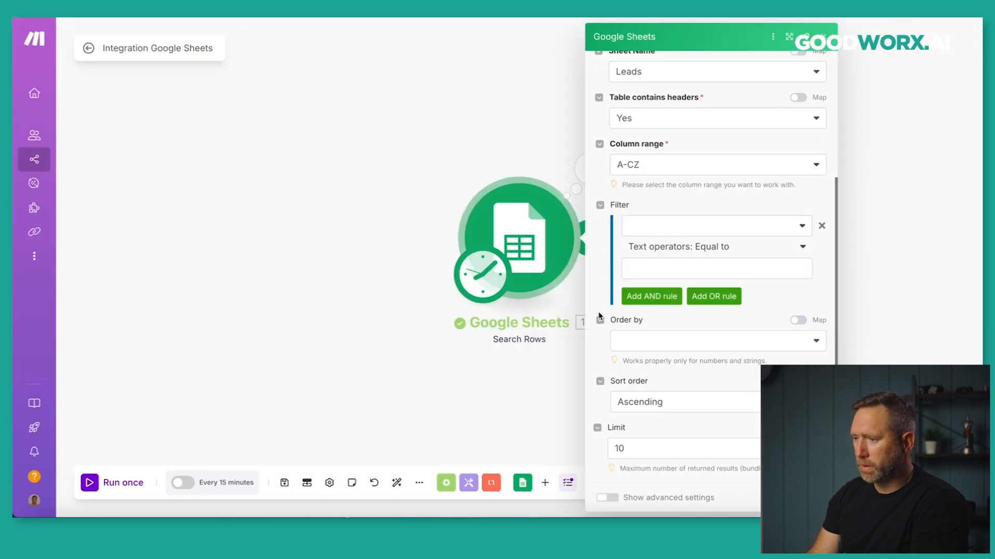
click(753, 231)
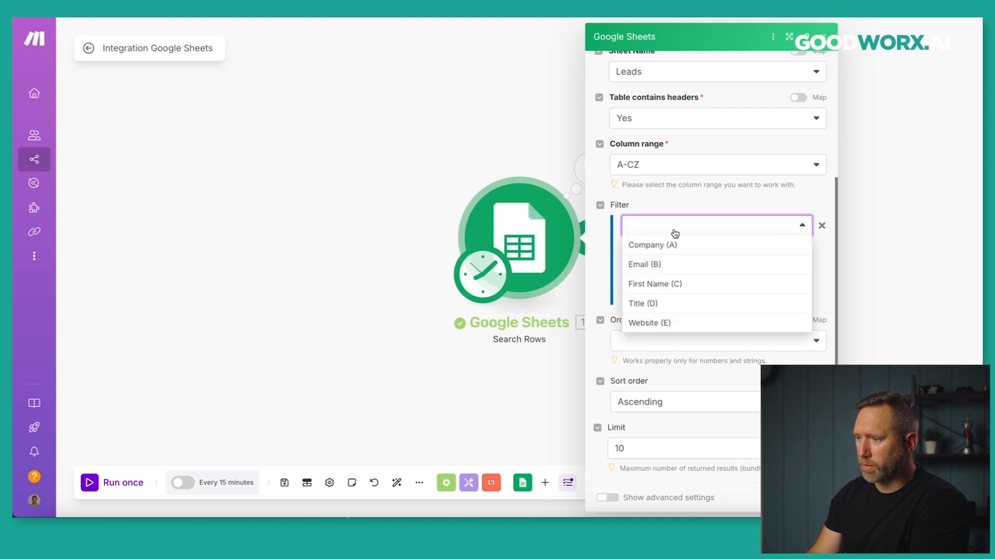
click(652, 287)
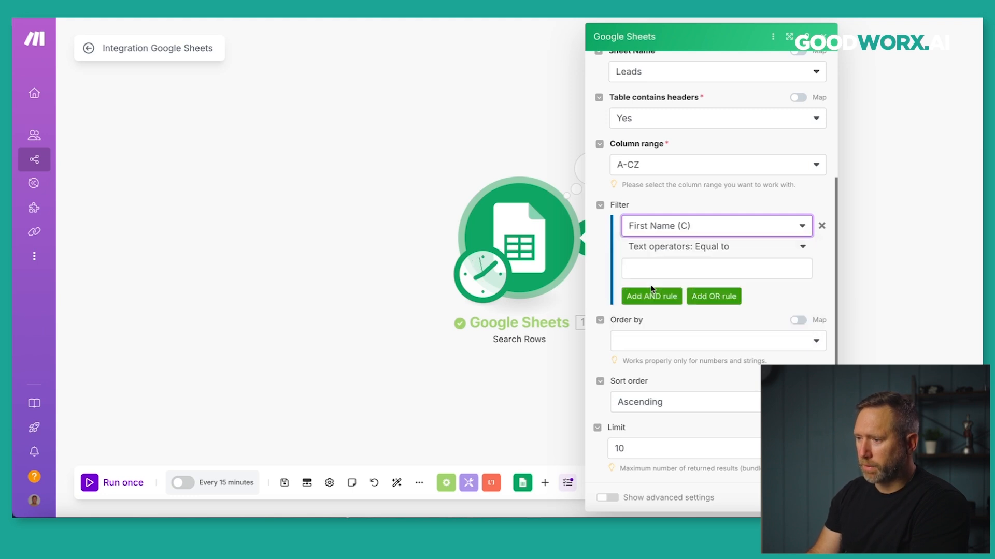
Give that rule the Basic operator Exists and confirm the module settings.
click(802, 253)
scroll(677, 371, down, 5)
scroll(678, 372, down, 3)
scroll(678, 372, up, 10)
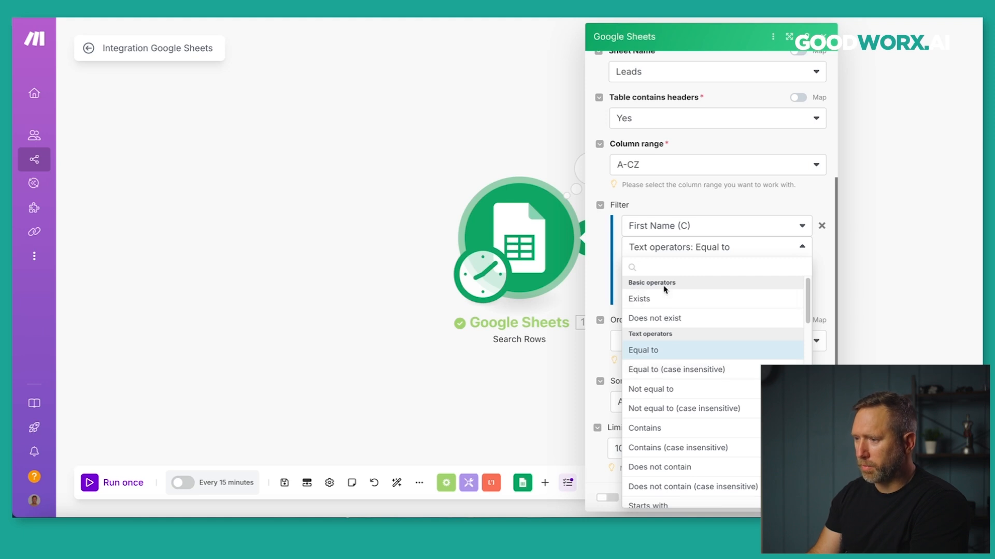
scroll(668, 357, down, 6)
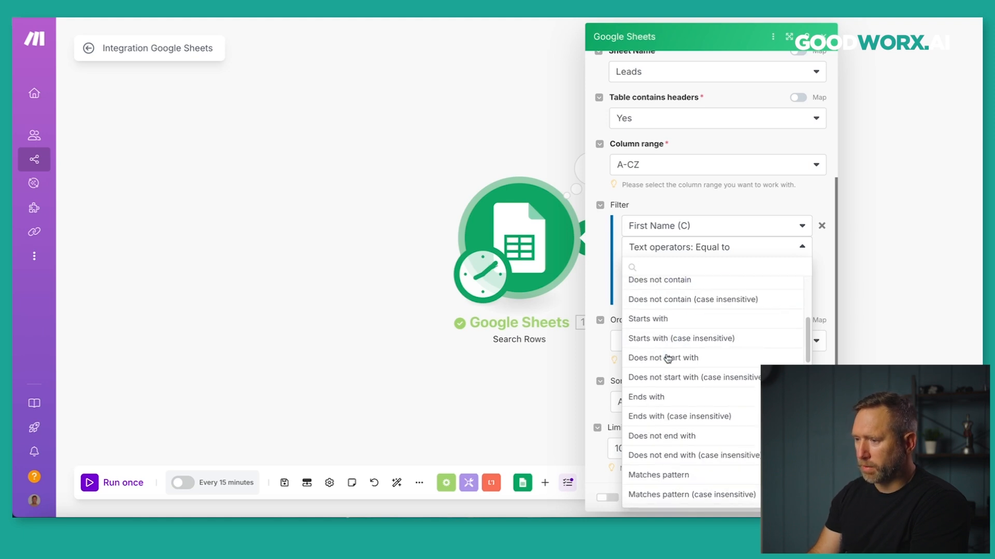
scroll(645, 337, down, 4)
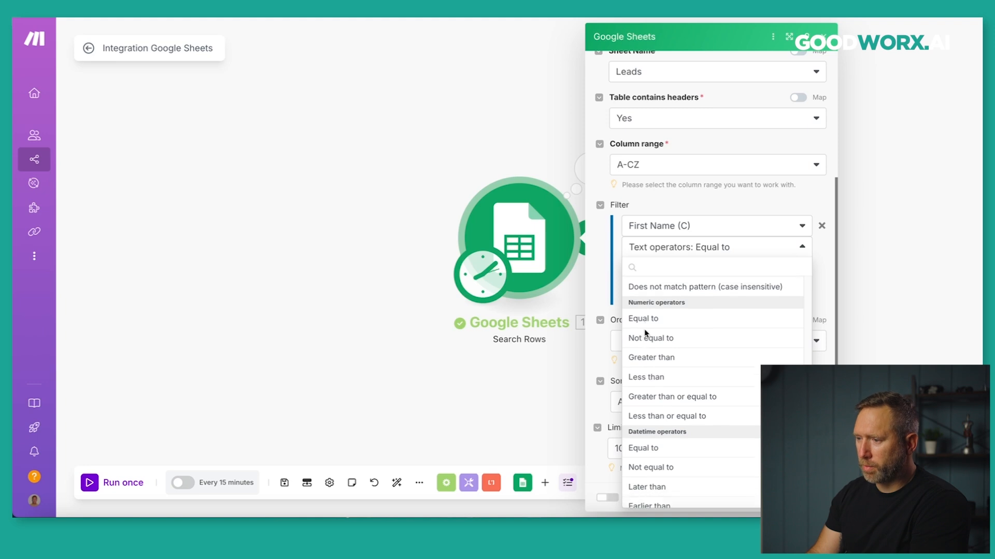
scroll(656, 365, down, 5)
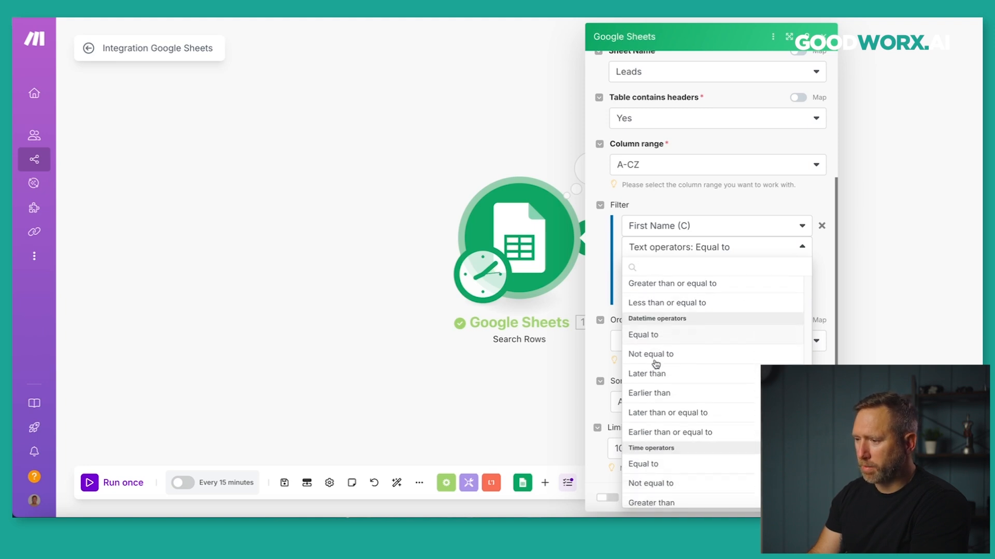
scroll(645, 355, down, 3)
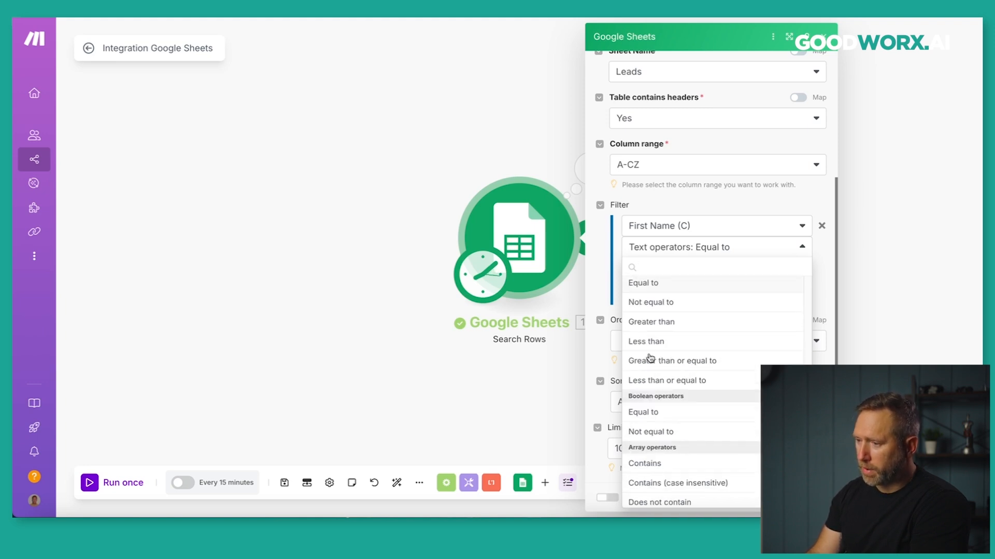
scroll(657, 352, down, 1)
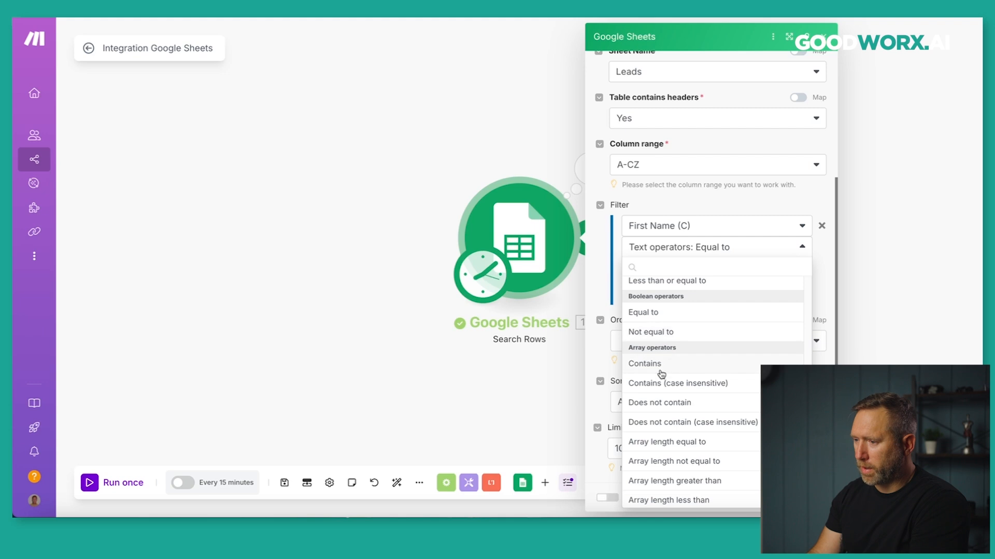
scroll(662, 365, down, 1)
scroll(668, 392, up, 10)
scroll(670, 393, up, 15)
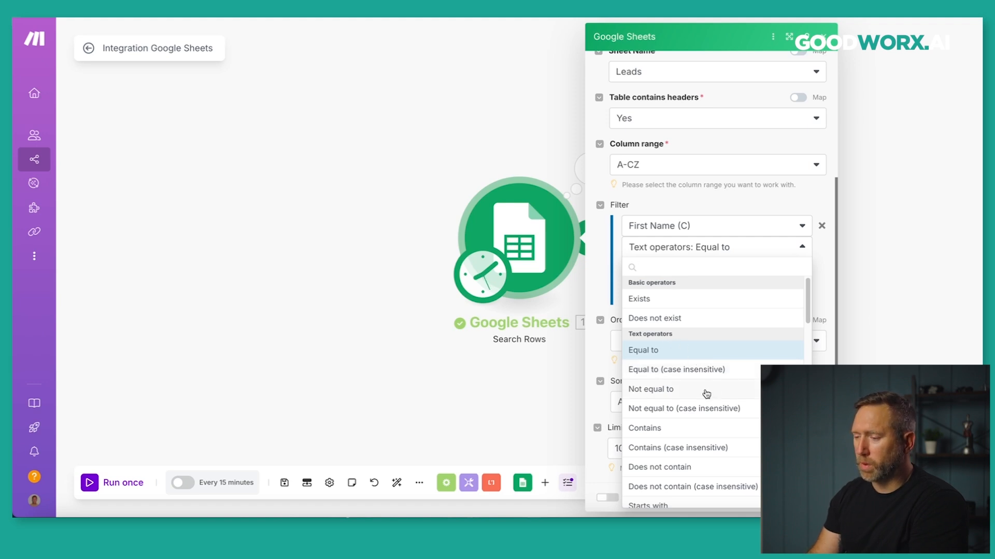
scroll(707, 393, down, 5)
scroll(707, 394, down, 6)
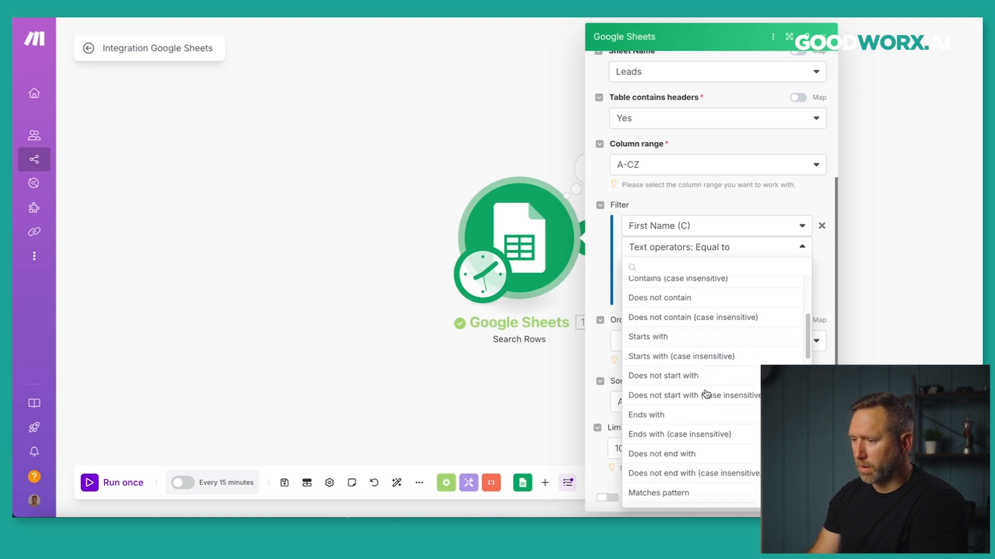
scroll(707, 393, up, 5)
scroll(707, 394, up, 3)
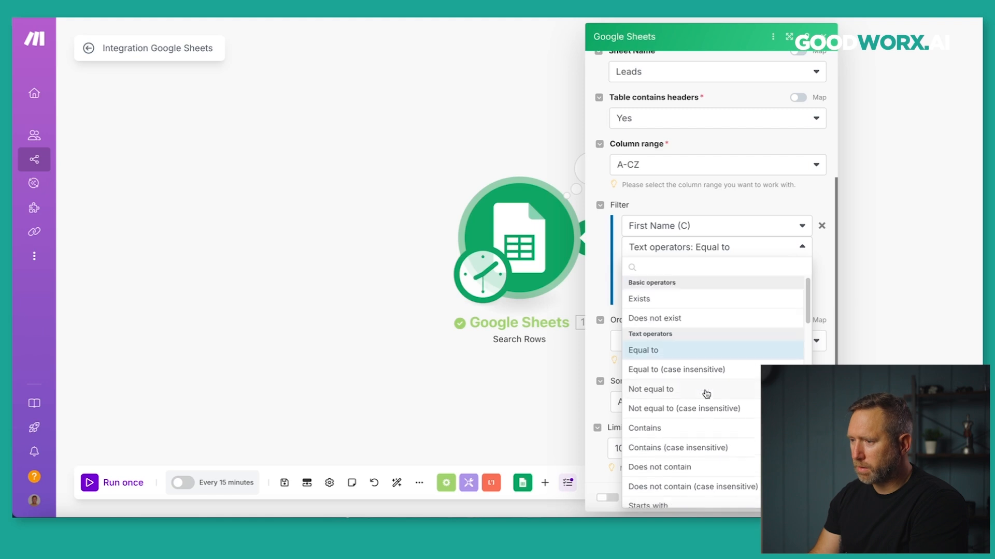
click(654, 303)
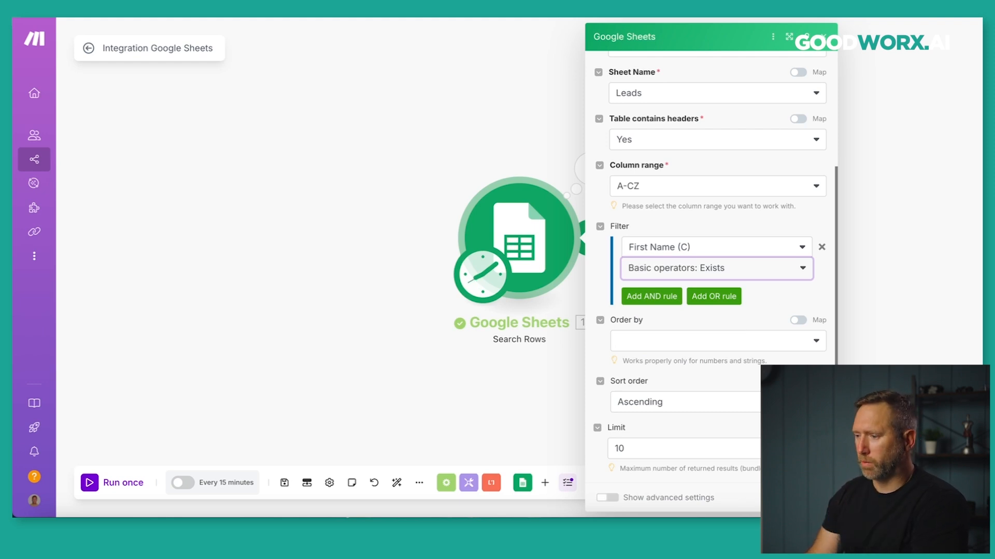
click(811, 497)
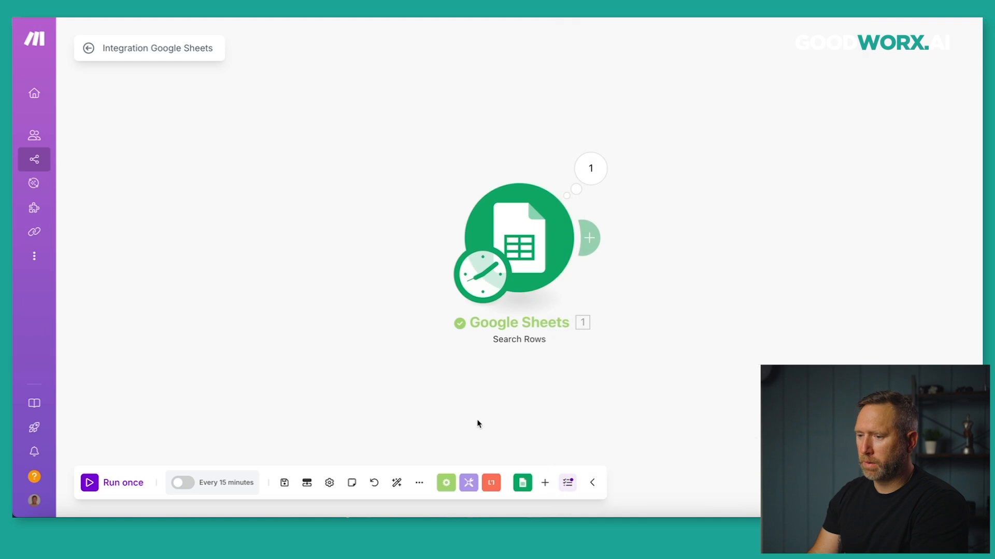
Save and run the filtered search once; the first bundle is Gill Incorporated Design Solutions.
click(285, 483)
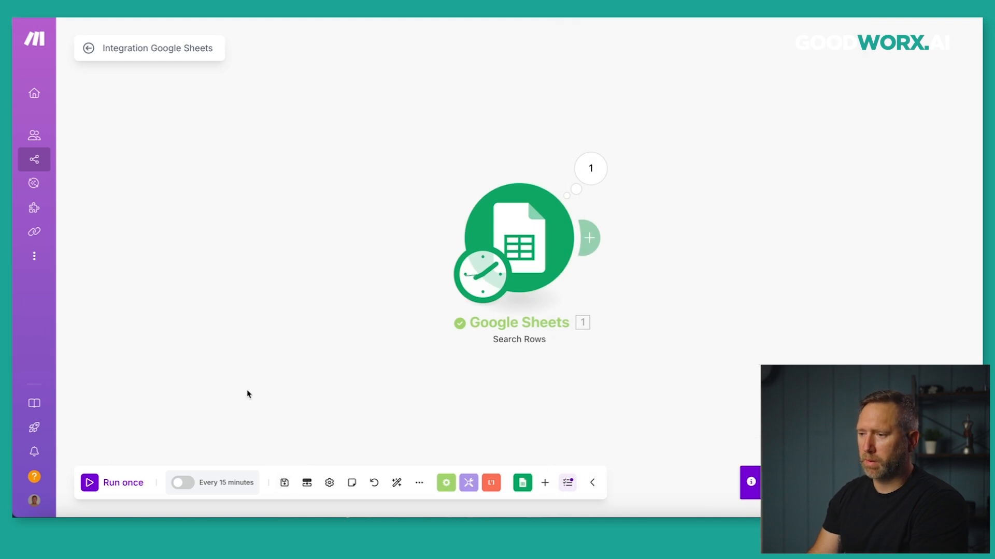
click(537, 253)
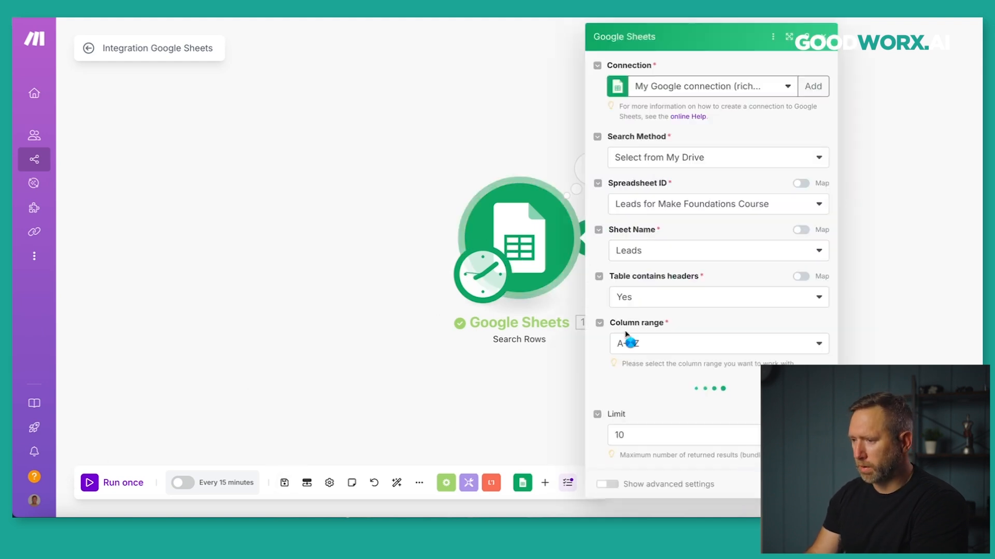
scroll(603, 419, down, 3)
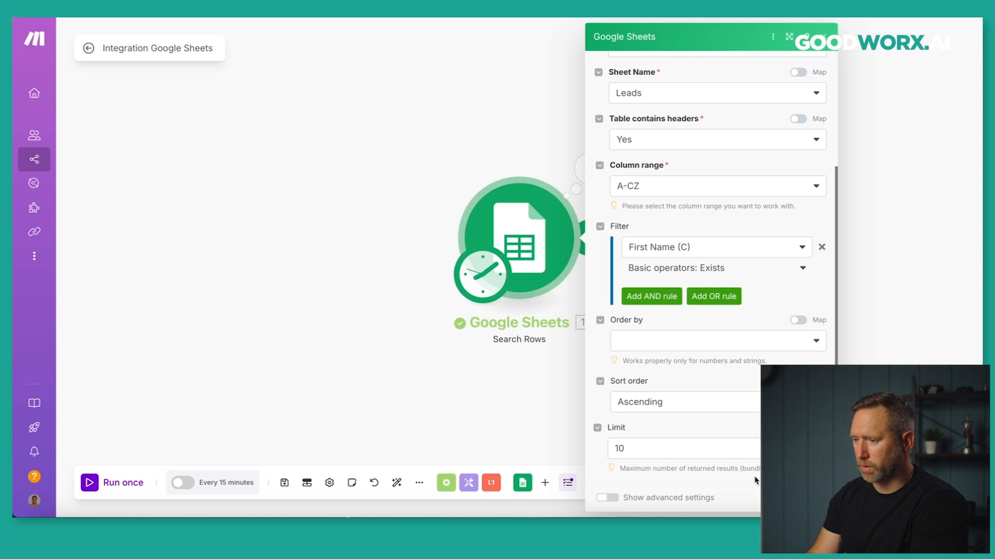
click(813, 497)
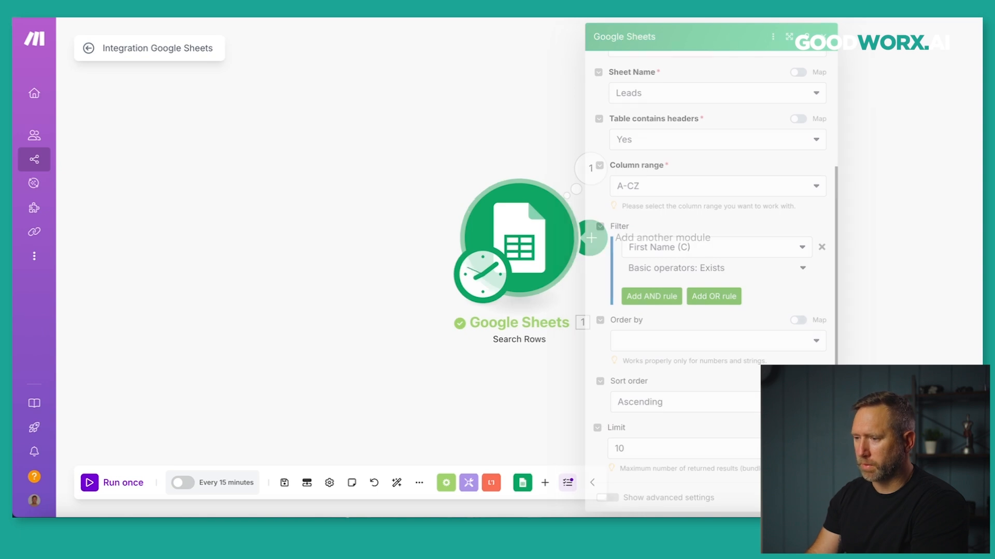
click(97, 485)
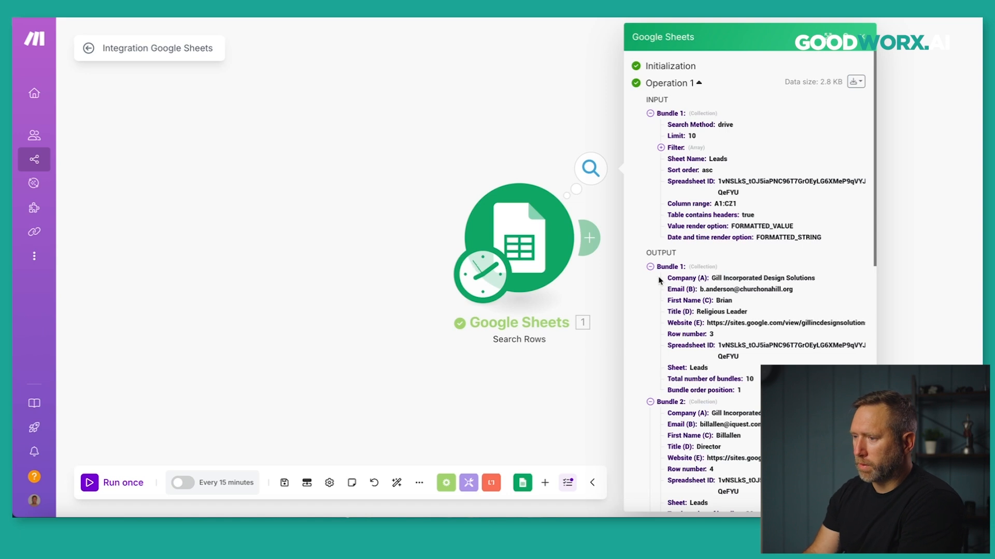
drag(712, 278, 815, 278)
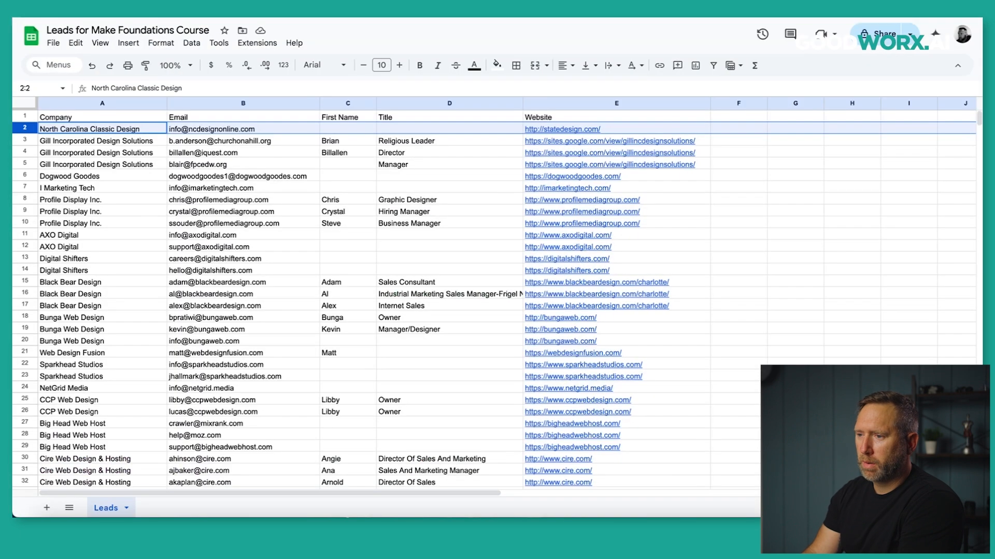
Select row 3, Gill Incorporated Design Solutions, in the Leads sheet to match the first bundle.
click(24, 141)
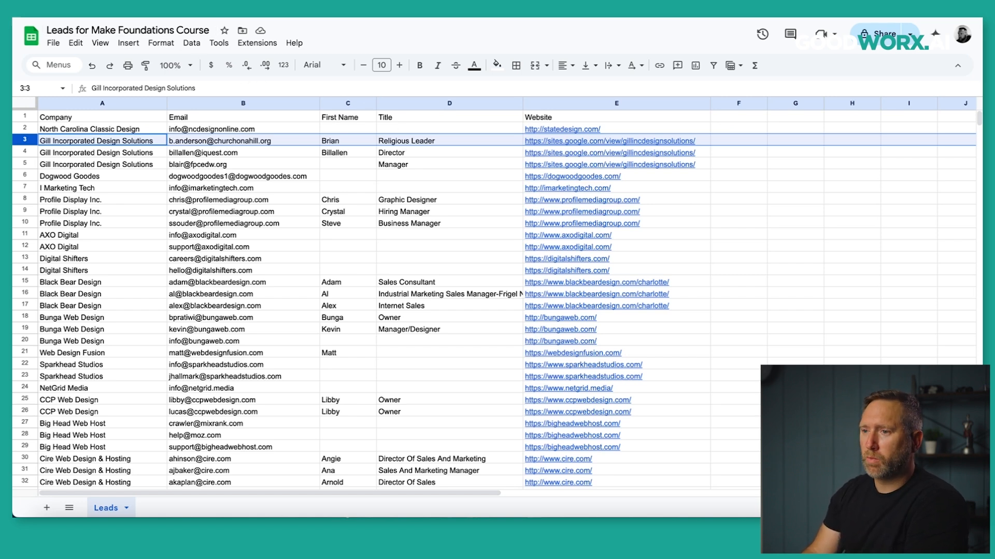
click(111, 11)
Add an AND rule to the Search Rows filter: Title (D) with Basic operator Exists.
click(523, 259)
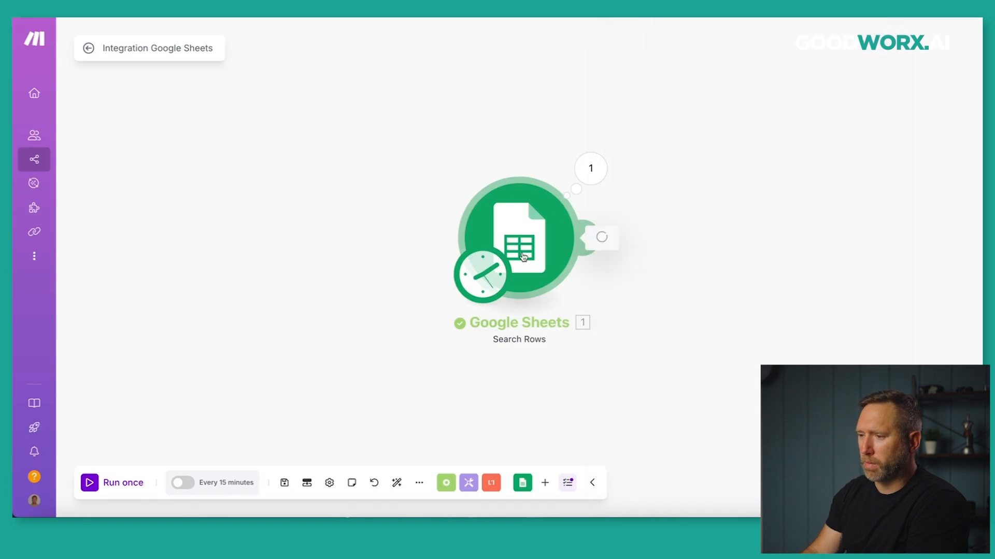
scroll(593, 341, down, 3)
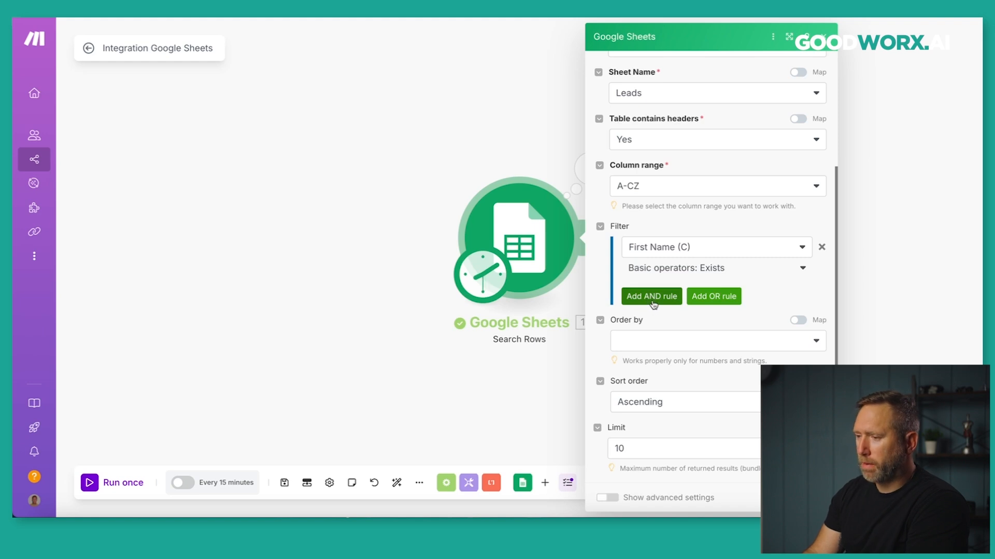
click(653, 298)
click(717, 320)
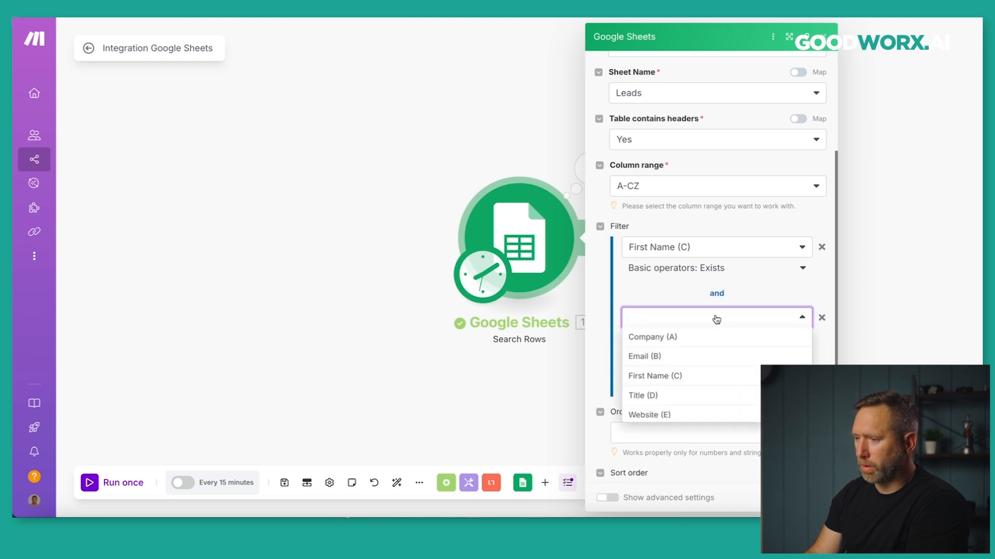
click(654, 396)
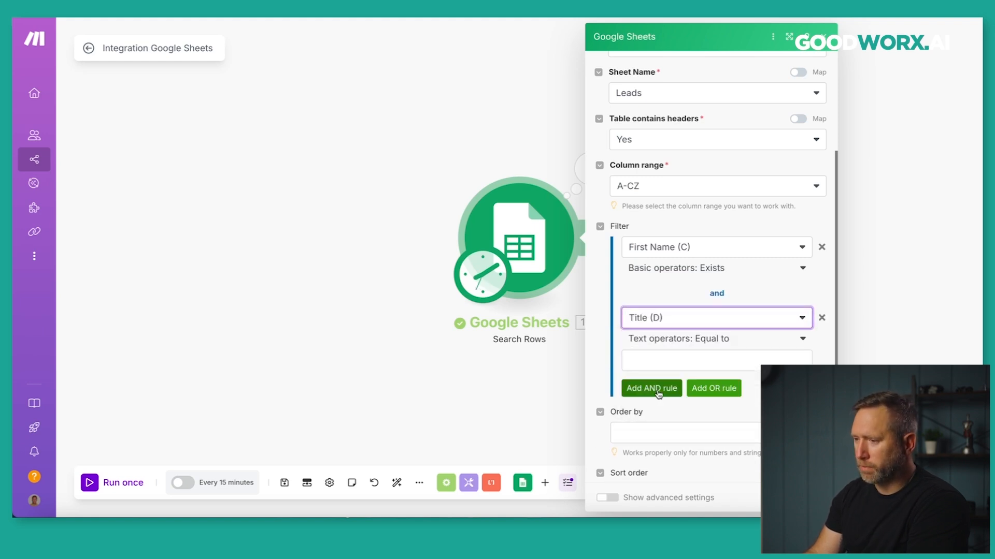
click(801, 343)
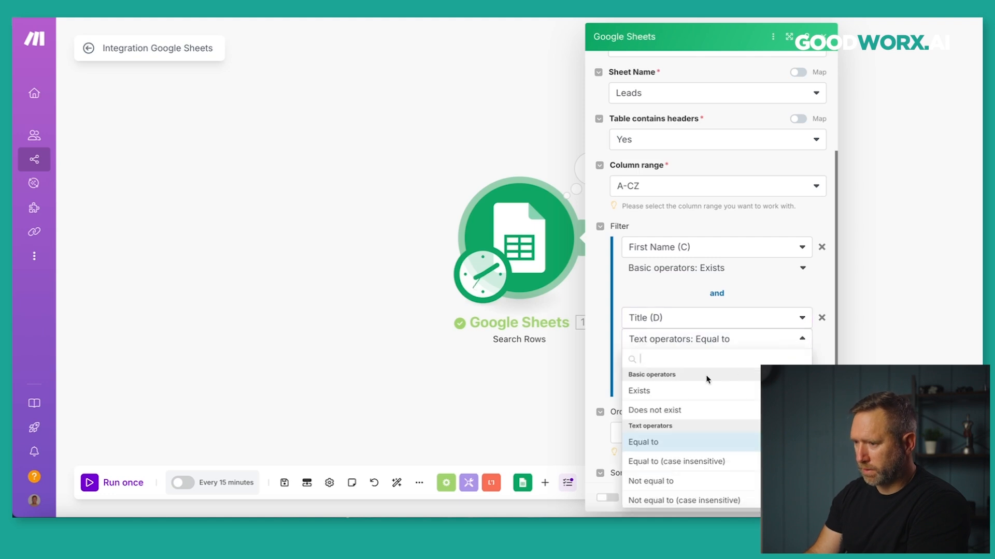
click(689, 390)
scroll(599, 348, down, 1)
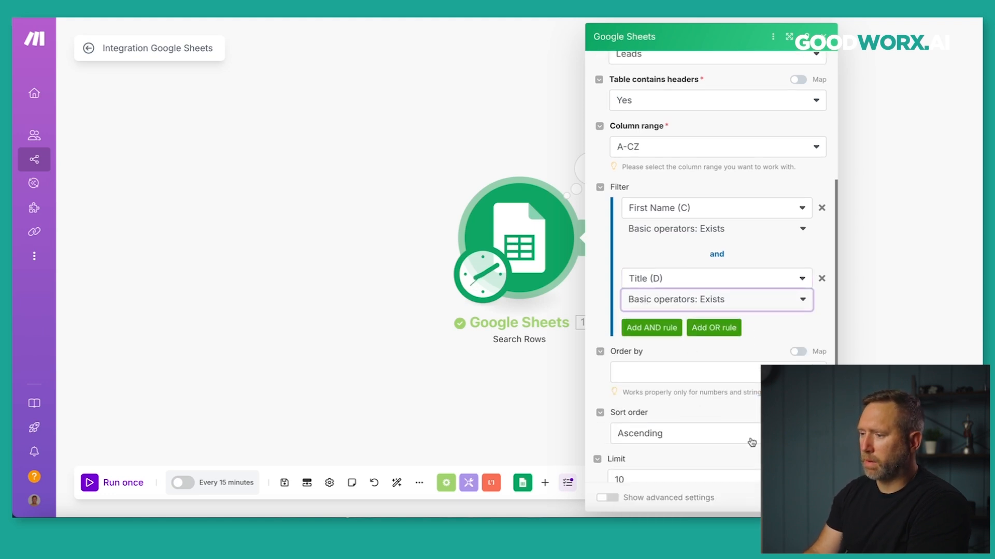
click(507, 432)
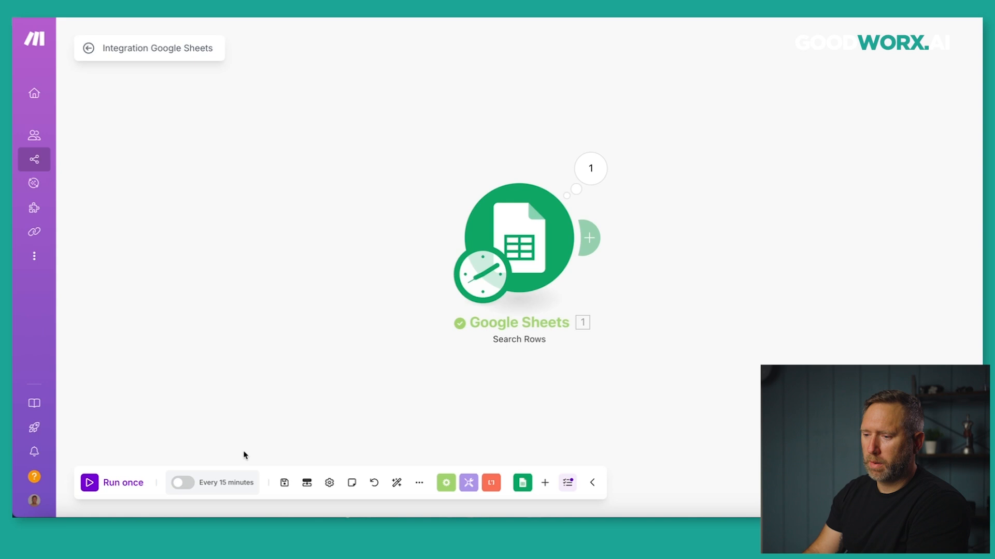
Rerun the search and check the first result's Title is Religious Leader.
click(113, 479)
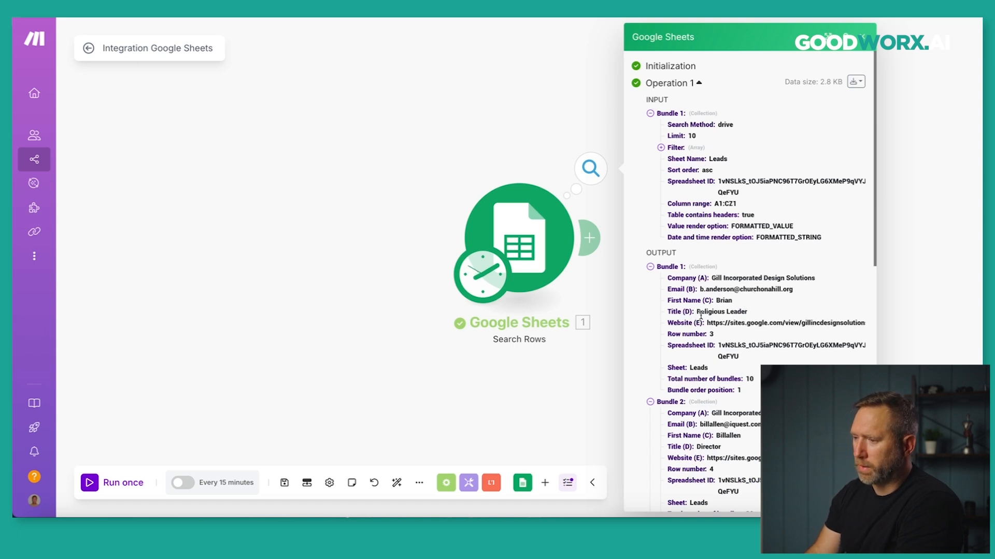
drag(697, 312, 737, 312)
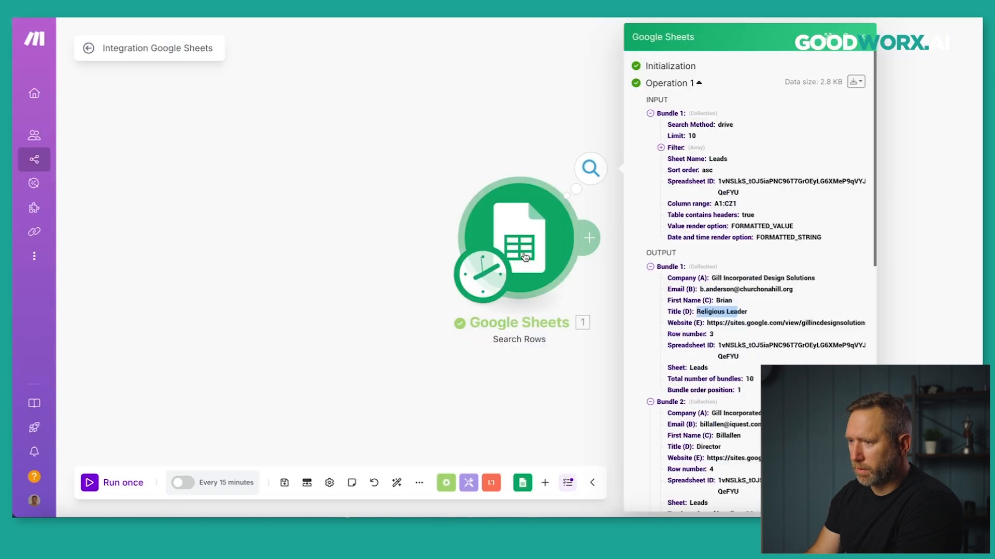
Clear the Search Rows limit of 10, keeping Order by unset and ascending sort order.
click(523, 257)
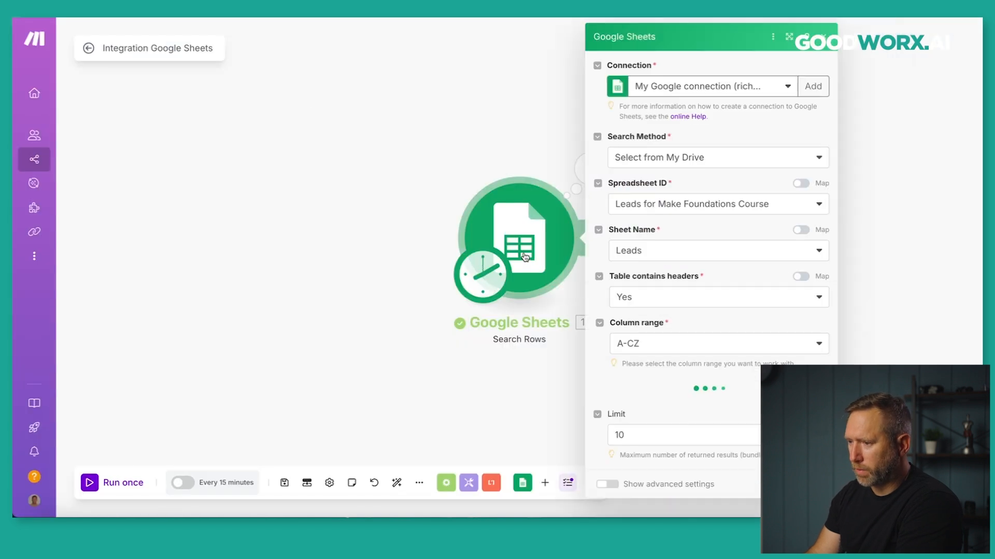
scroll(595, 371, down, 3)
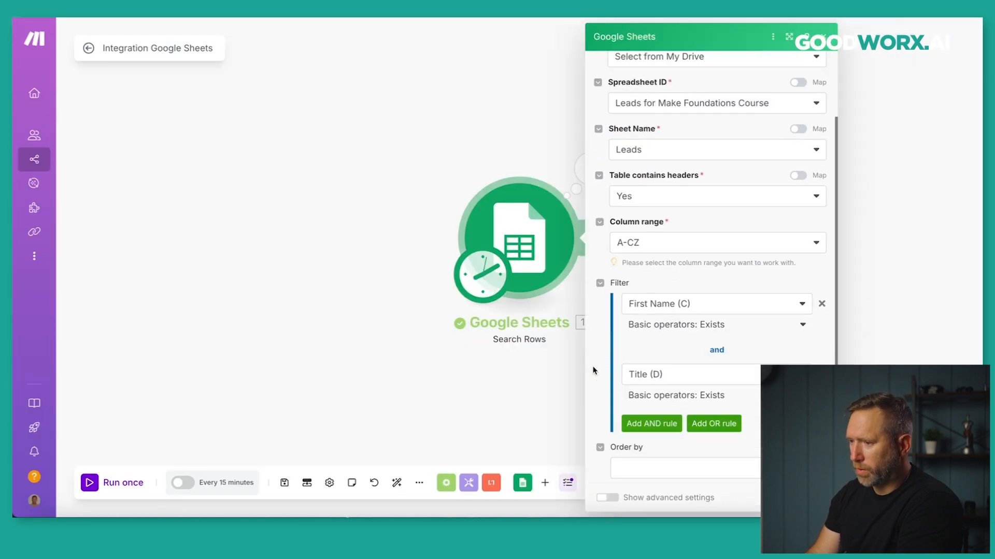
scroll(594, 371, down, 2)
click(801, 346)
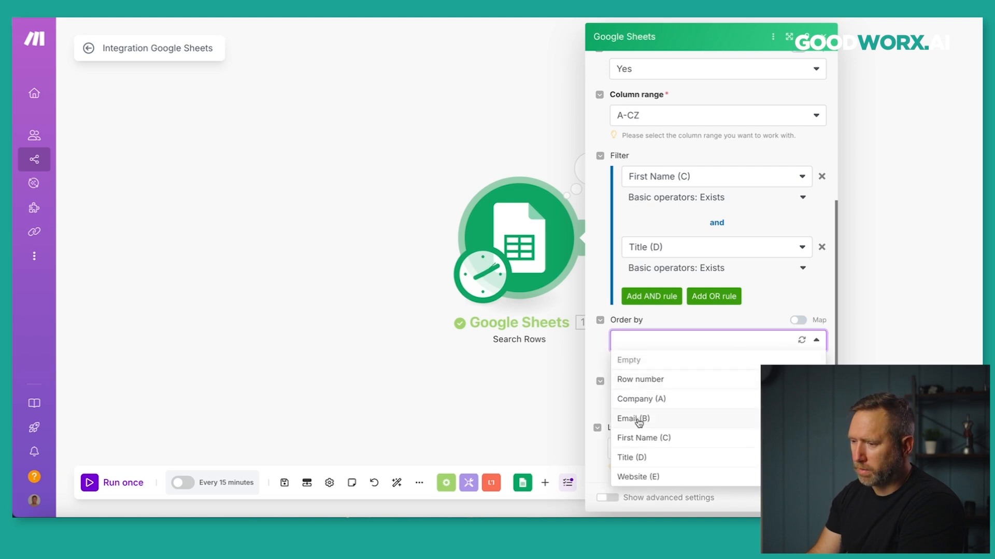
click(599, 361)
click(651, 406)
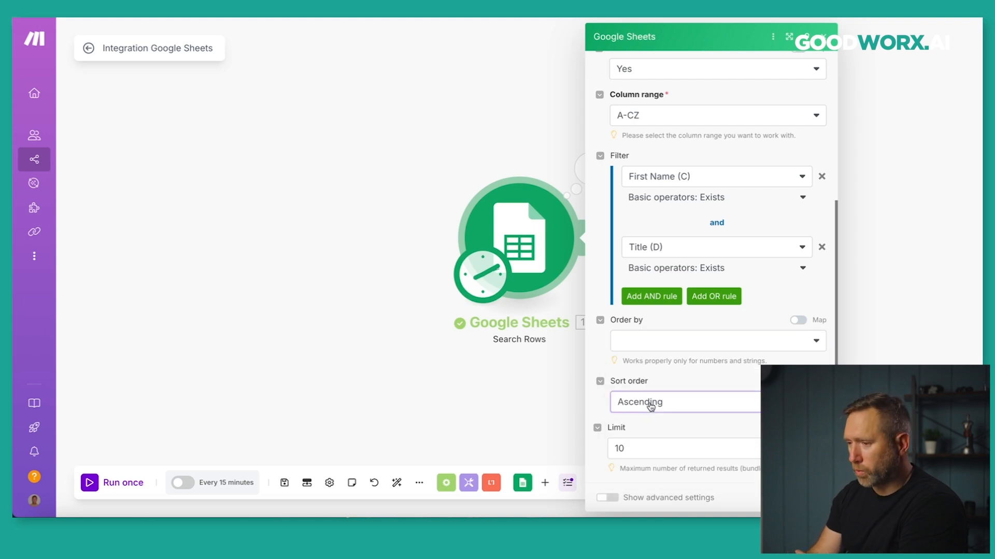
click(589, 398)
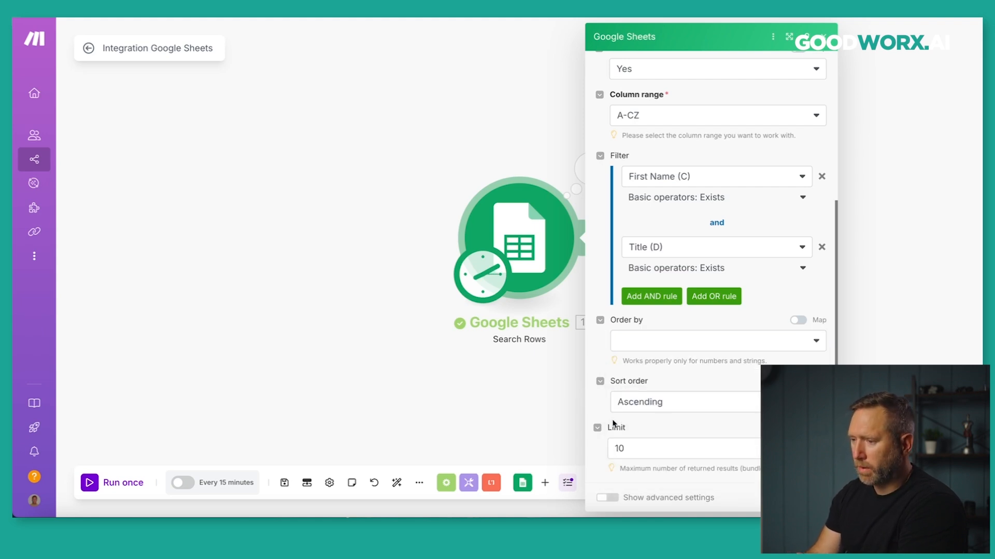
click(640, 450)
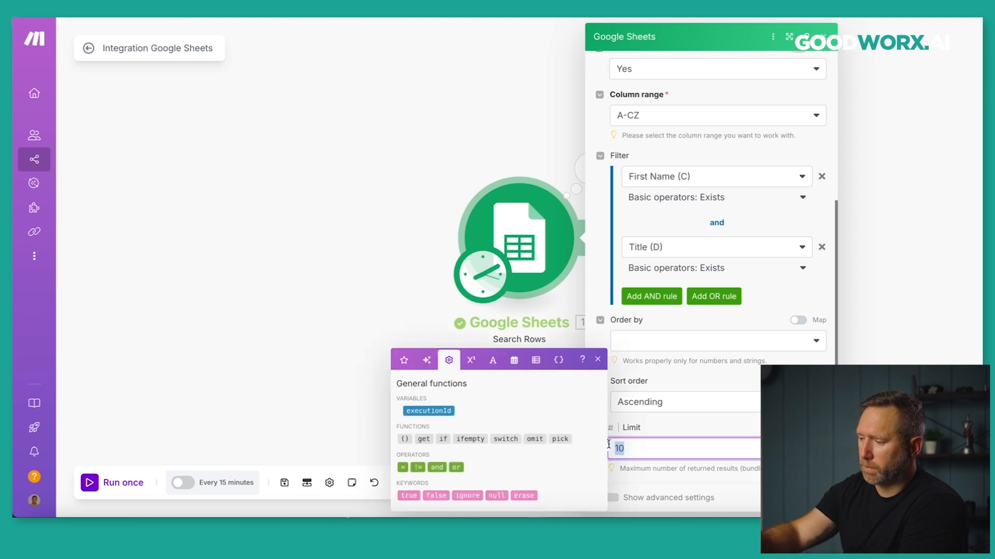
key(BackSpace)
key(BackSpace)
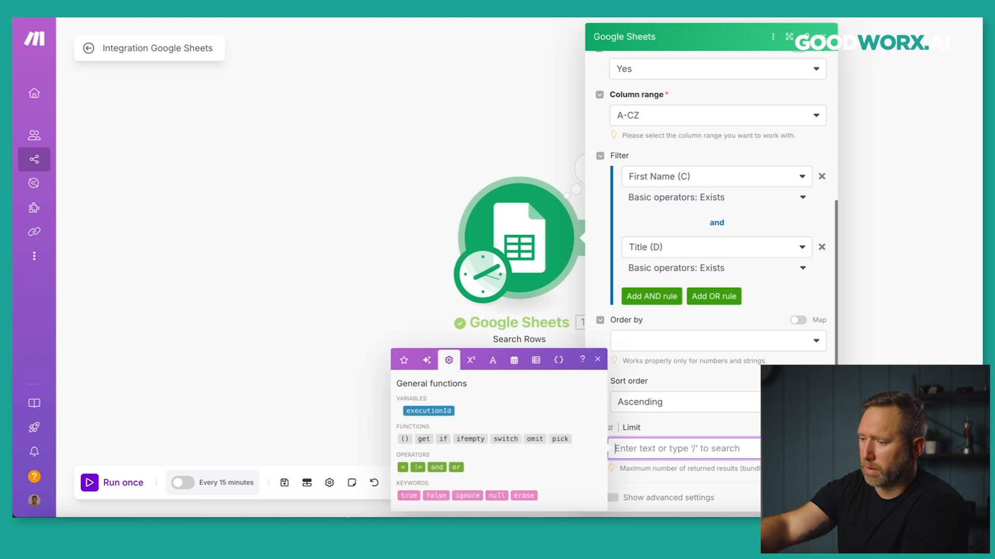
click(599, 257)
scroll(604, 325, up, 4)
scroll(604, 326, down, 4)
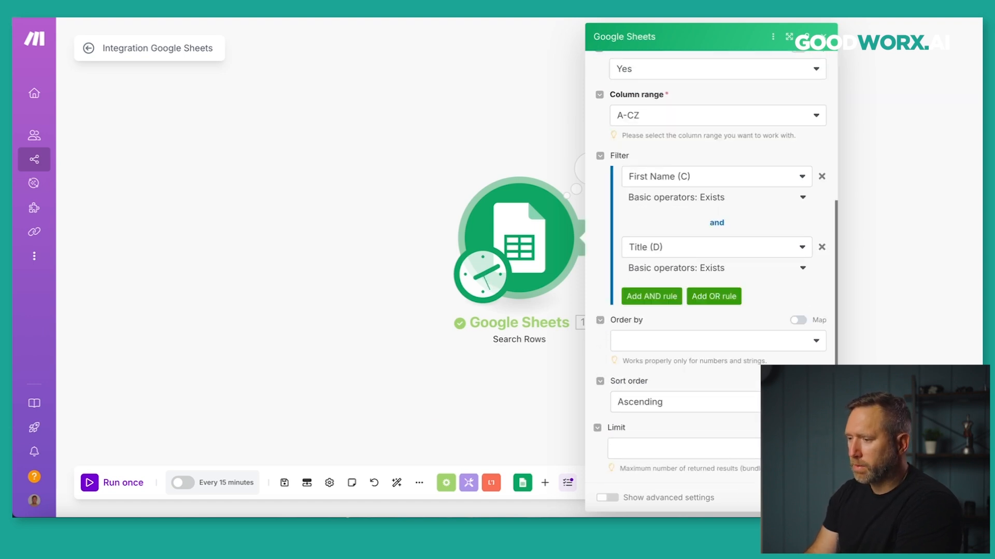
click(809, 498)
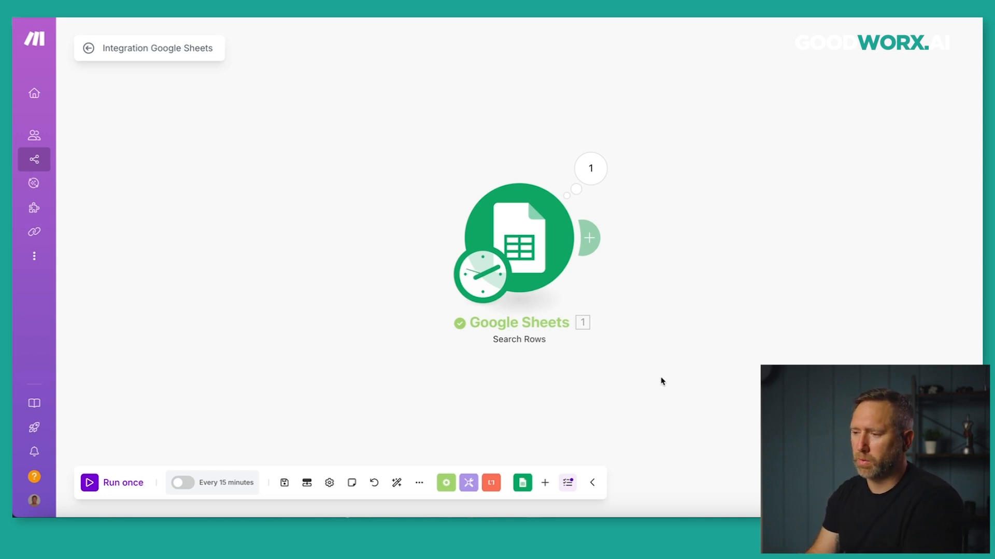
Move Search Rows left and attach a Flow Control Router after it.
drag(535, 251, 321, 241)
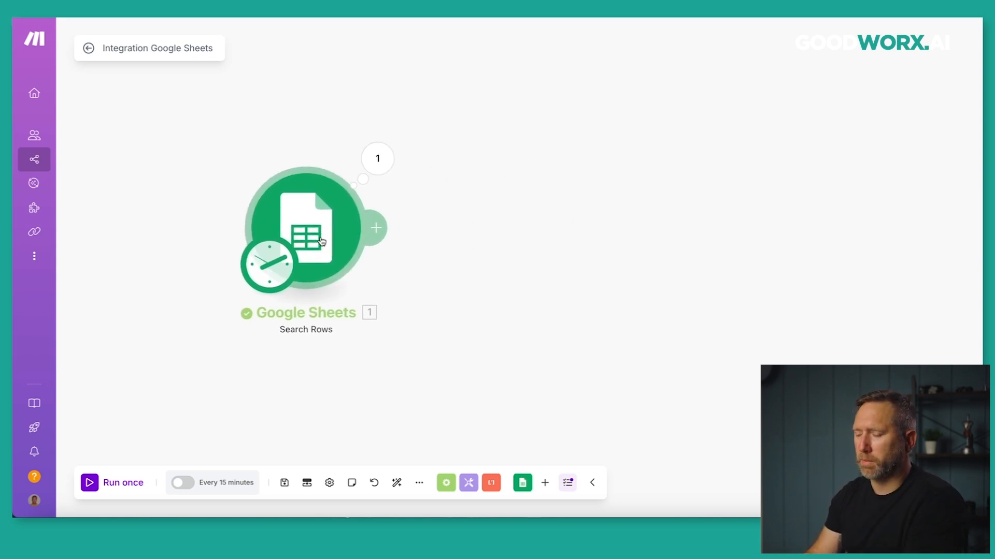
click(381, 228)
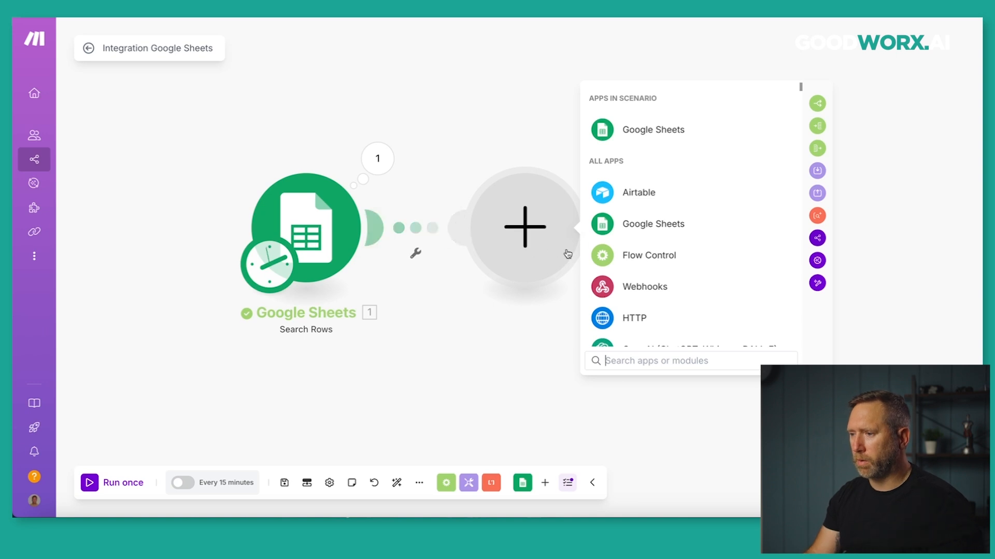
click(609, 260)
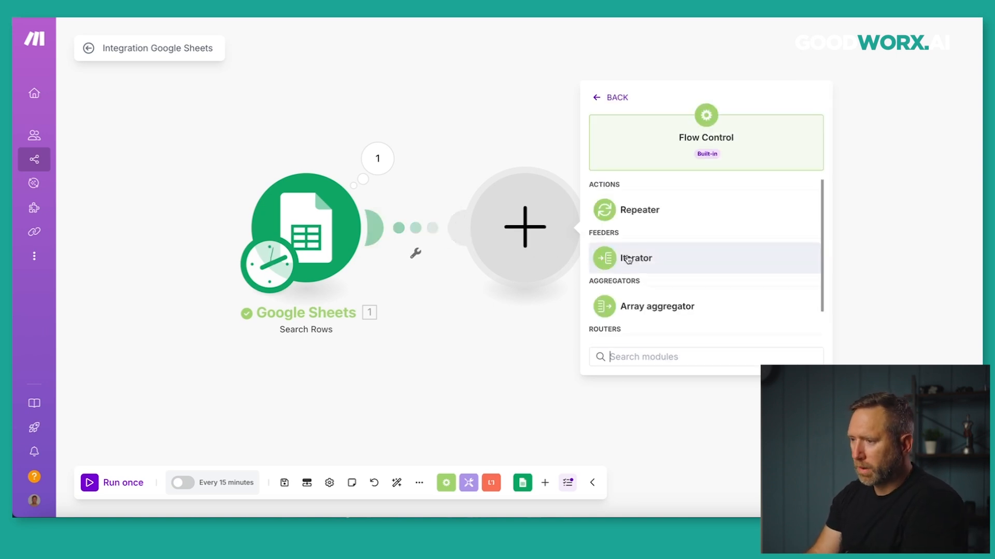
click(610, 323)
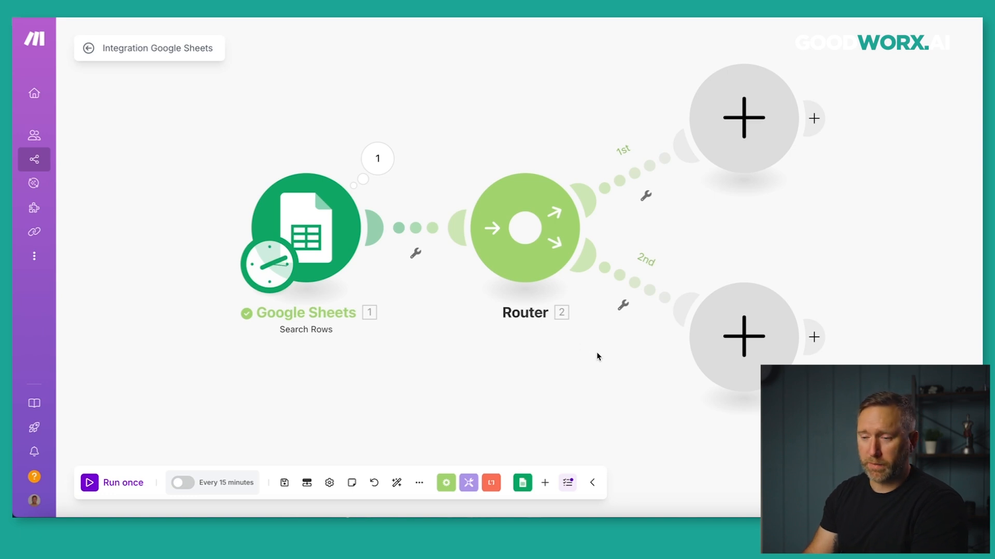
Delete the empty third and fourth route modules, then auto-align the scenario.
click(524, 227)
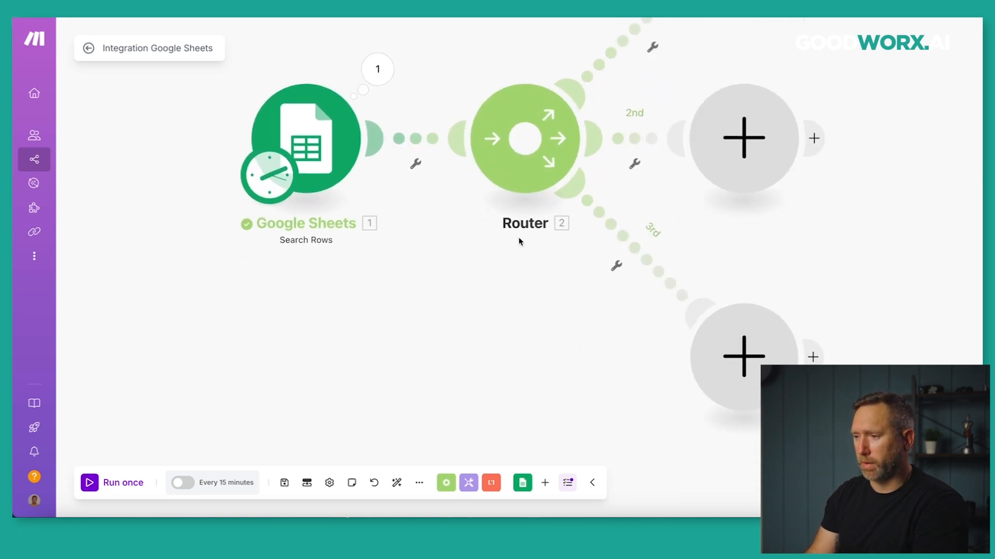
click(525, 136)
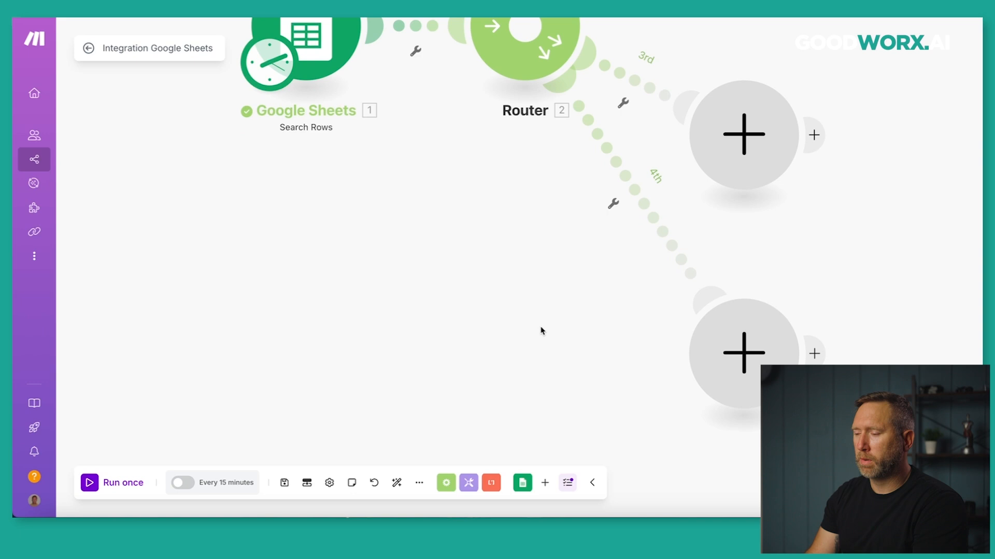
right_click(704, 351)
click(726, 378)
right_click(727, 171)
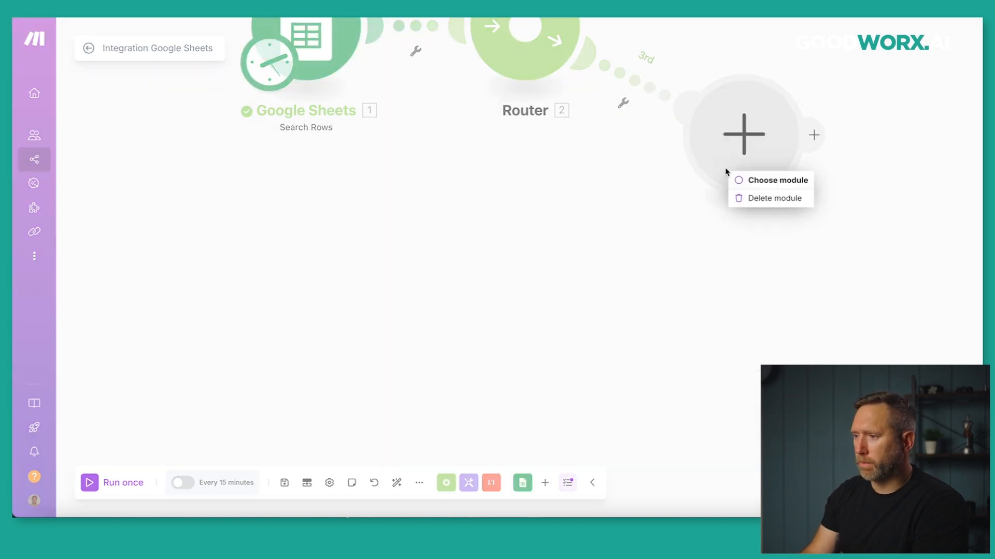
click(754, 198)
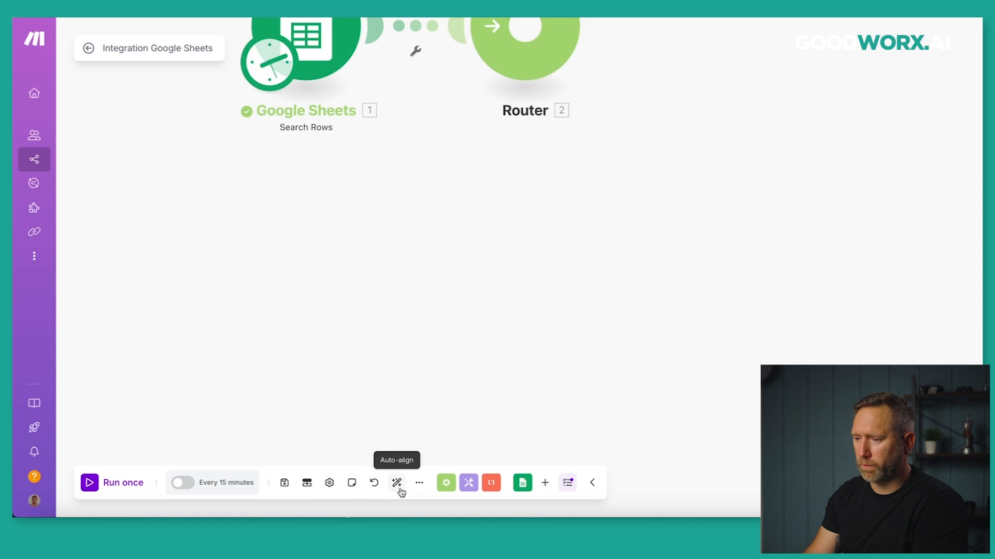
click(397, 485)
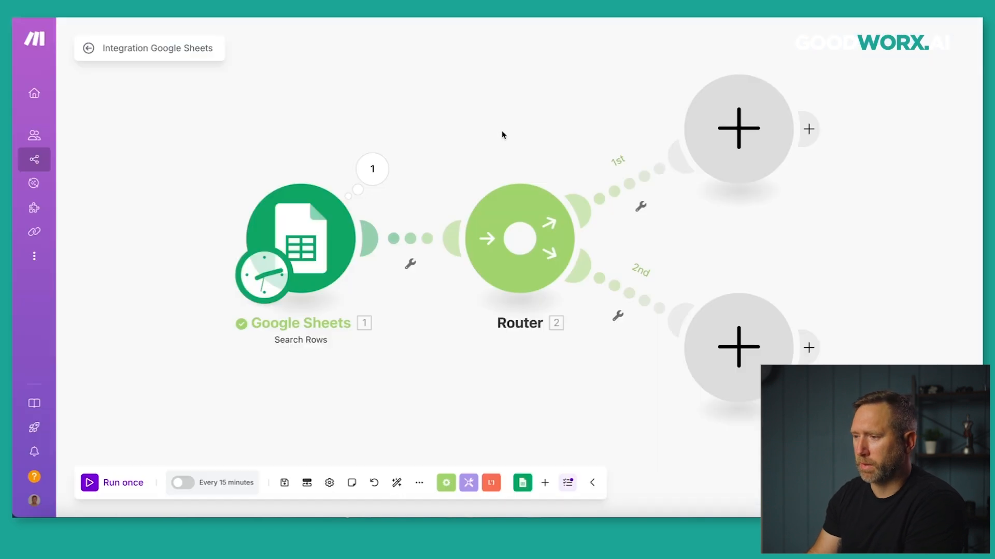
Label the first route's filter 'Name and Title Exists'.
click(592, 151)
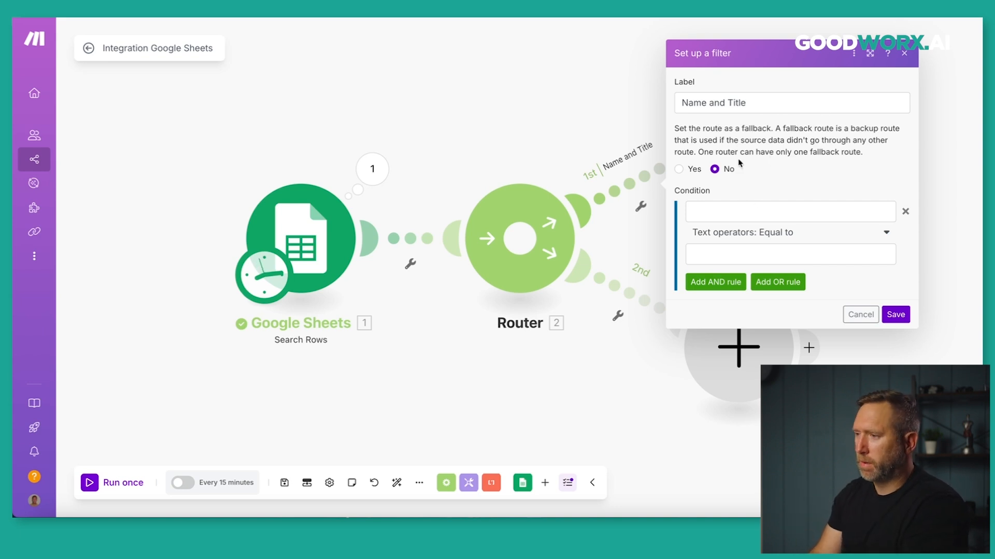
drag(745, 102, 687, 99)
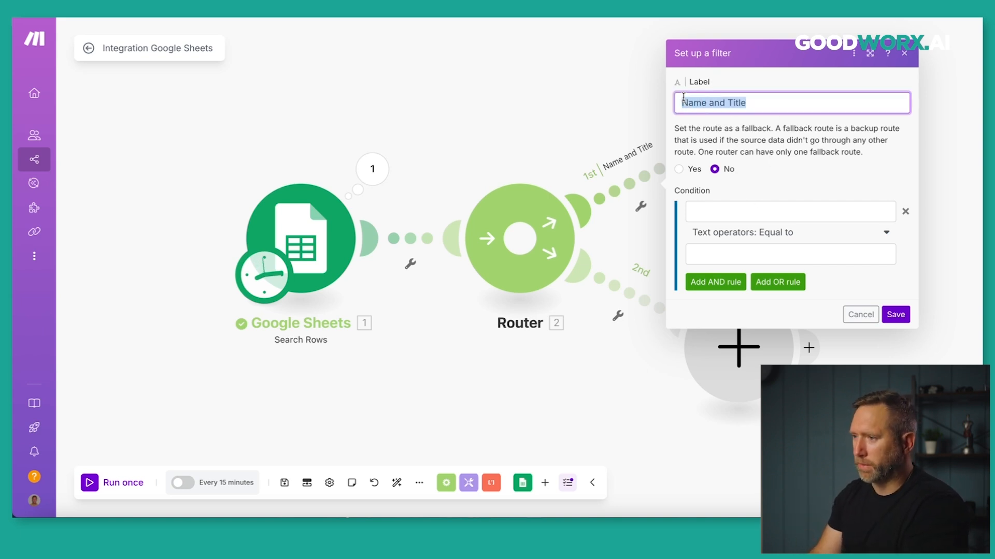
click(780, 103)
text(Exists)
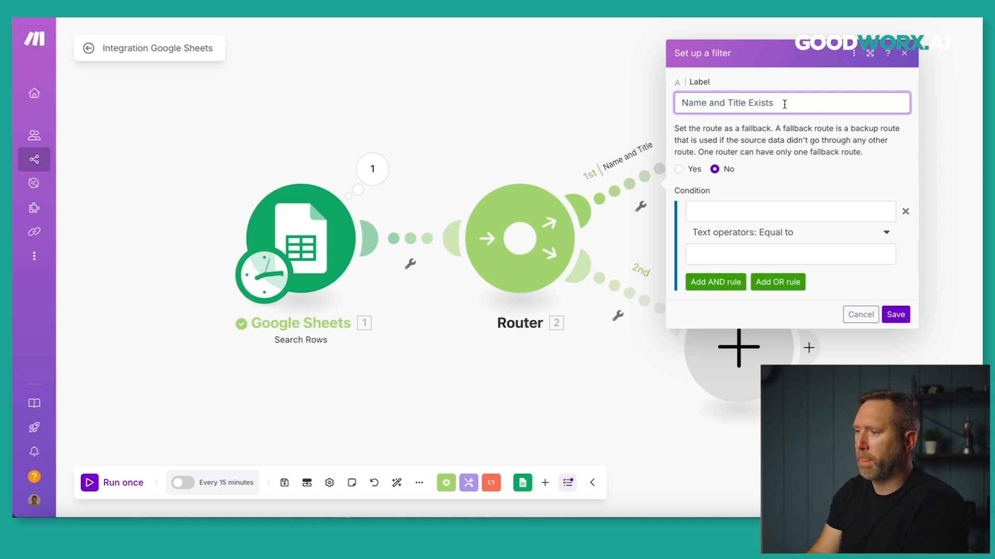
Add the filter condition First Name (C) Exists.
click(755, 206)
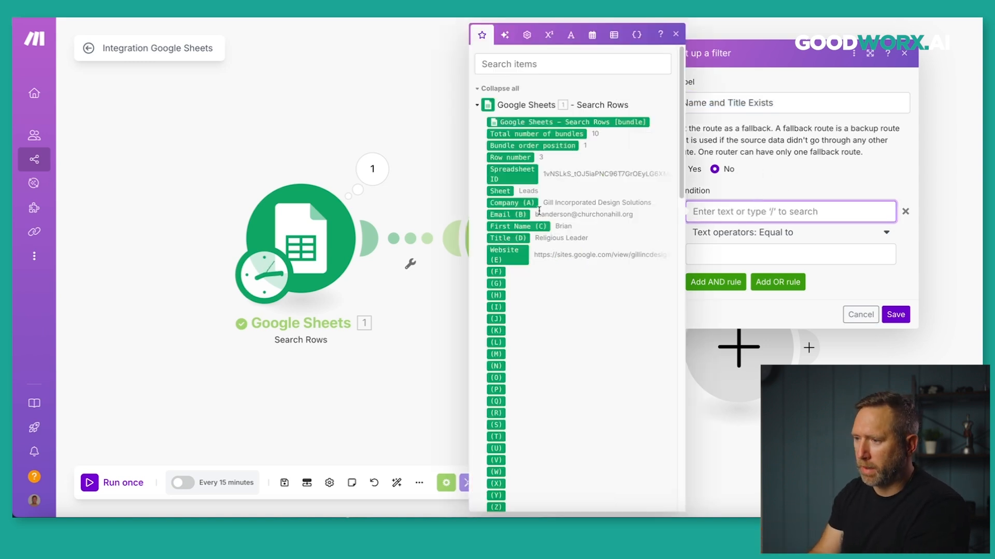
click(503, 225)
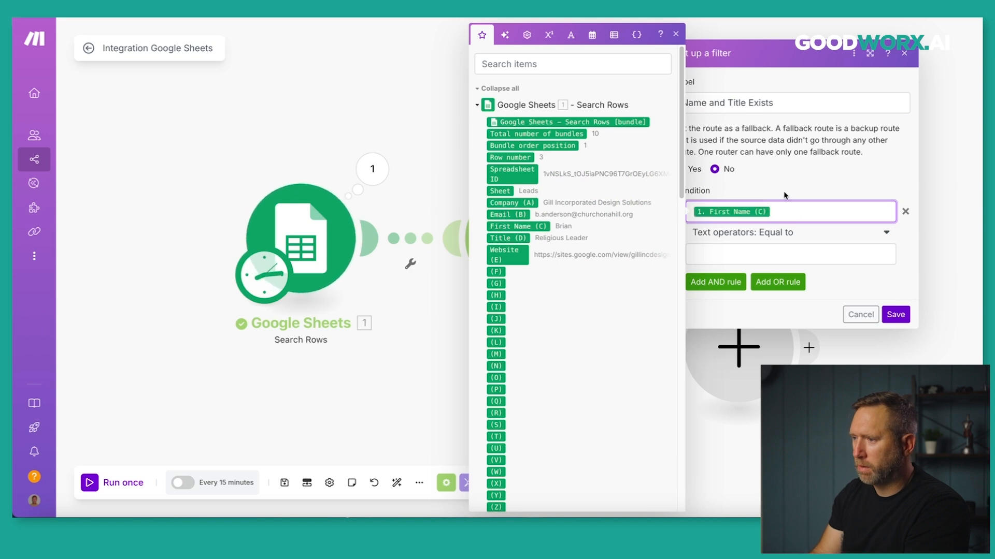
click(887, 236)
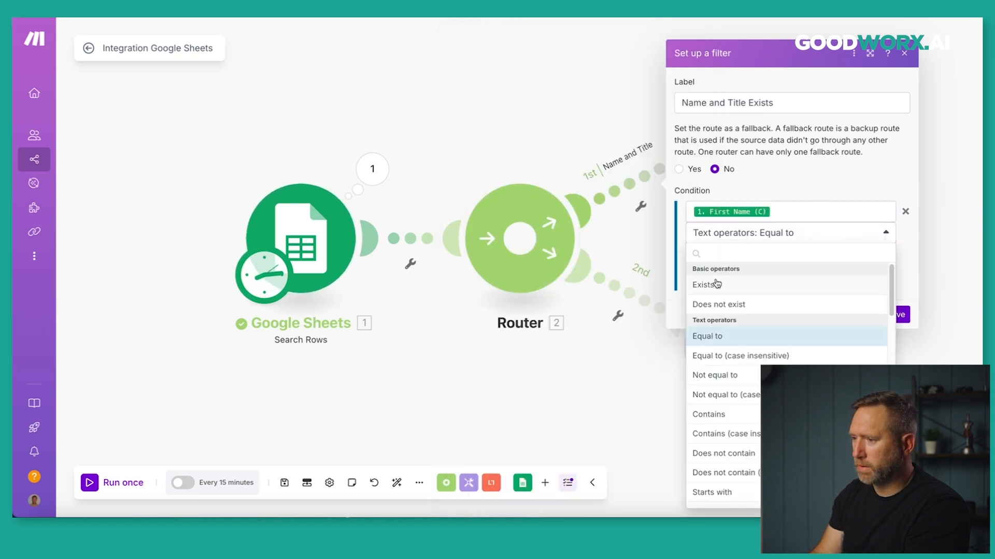
click(716, 283)
Add an AND condition Title (D) Exists, save, and open the second route's filter label.
click(715, 263)
click(720, 267)
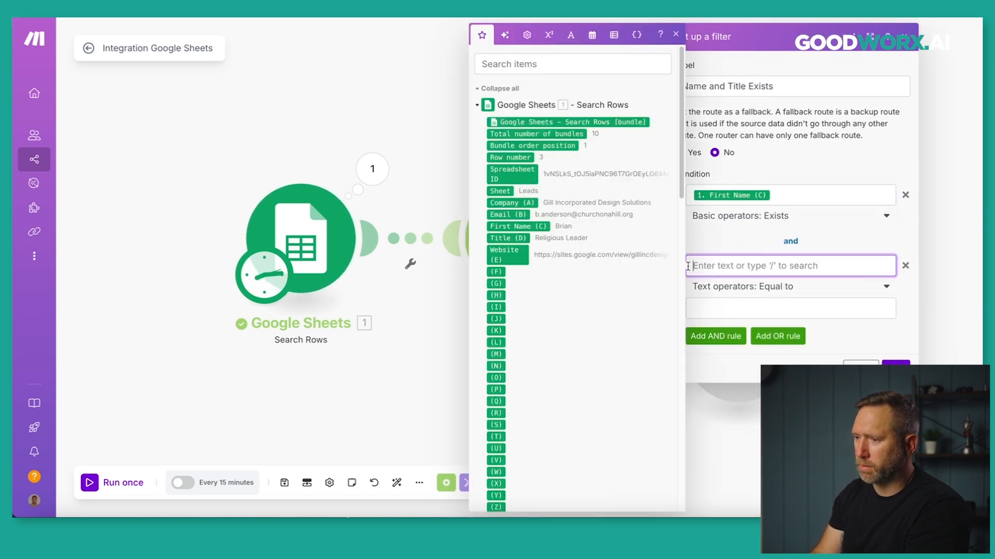
click(510, 240)
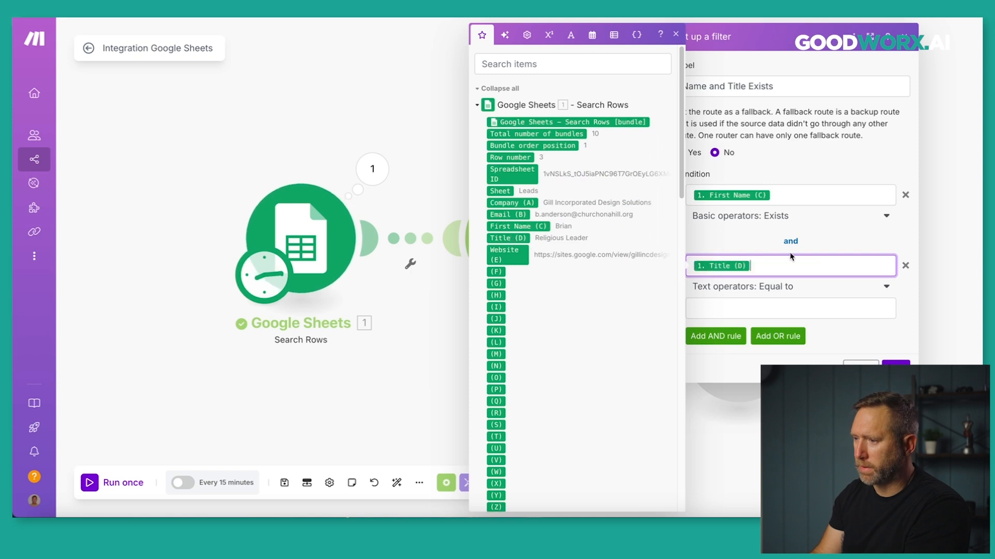
click(887, 288)
click(713, 339)
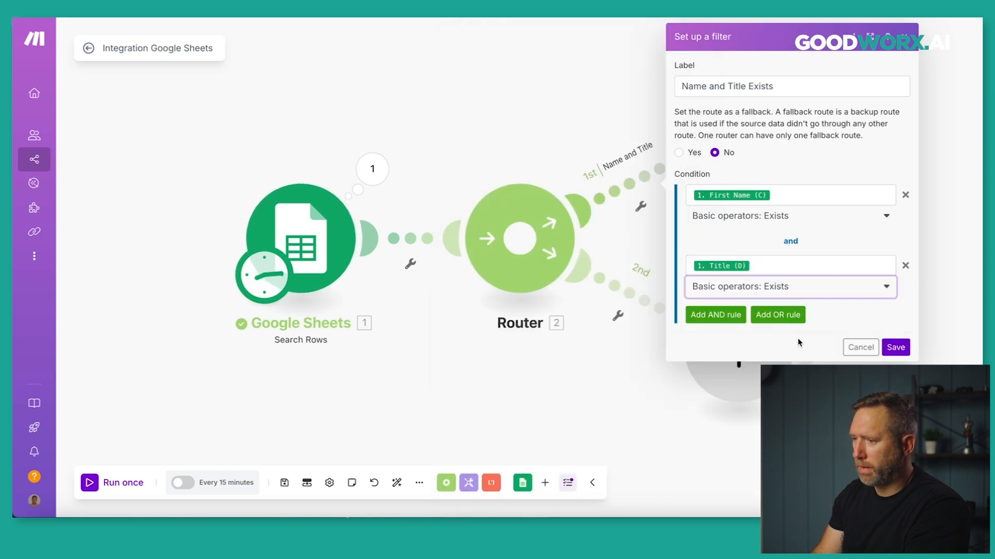
click(896, 346)
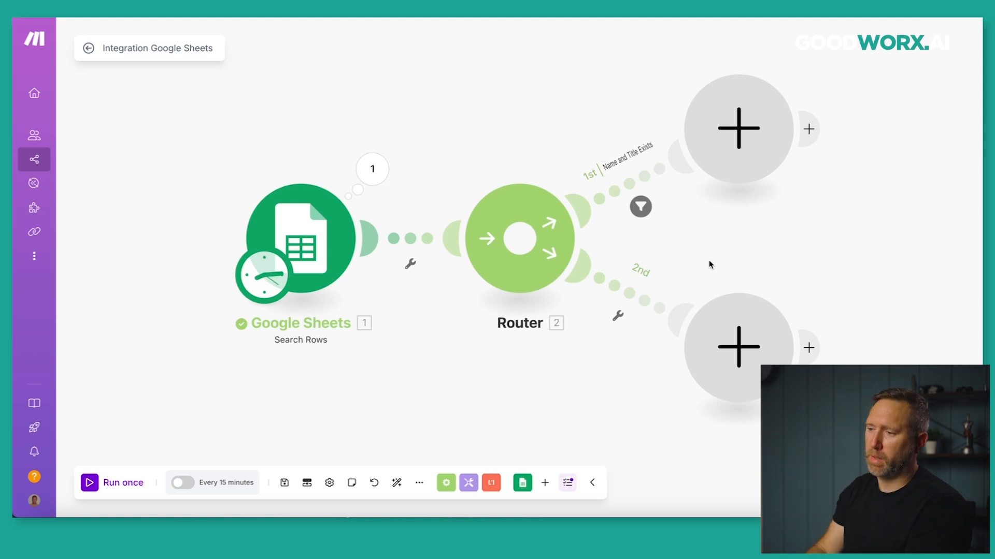
click(630, 293)
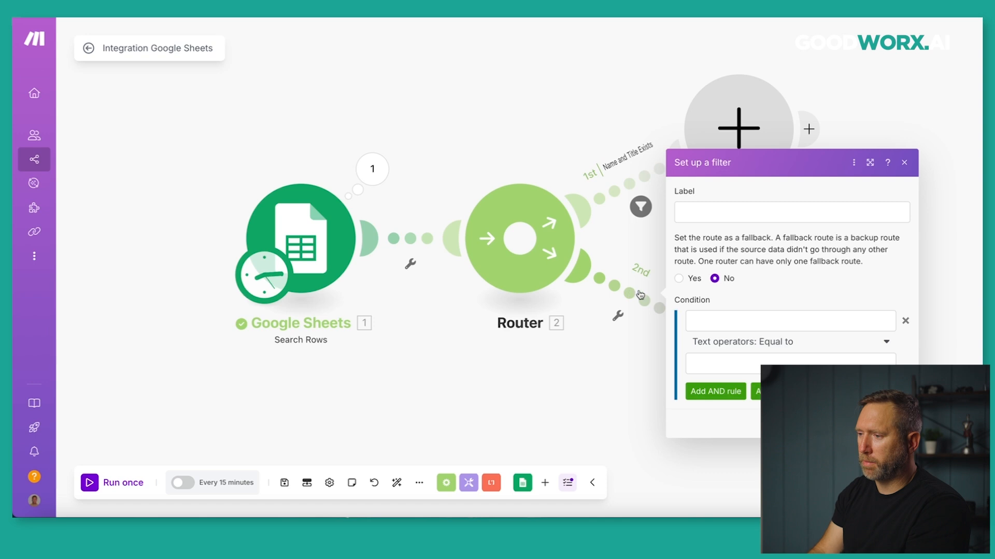
click(714, 218)
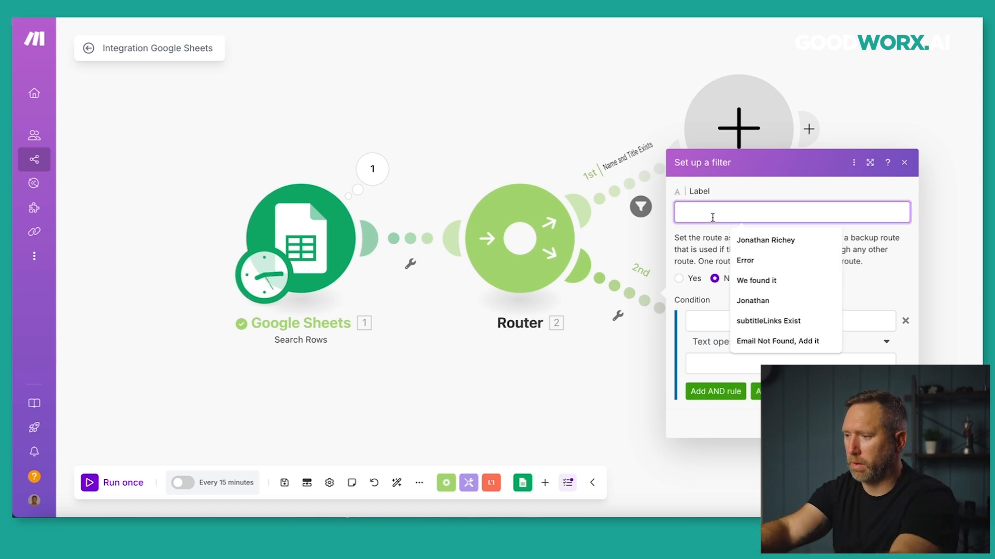
Label the second route 'Name and Title do not exist' with First Name (C) Does not exist.
text(Name and Title )
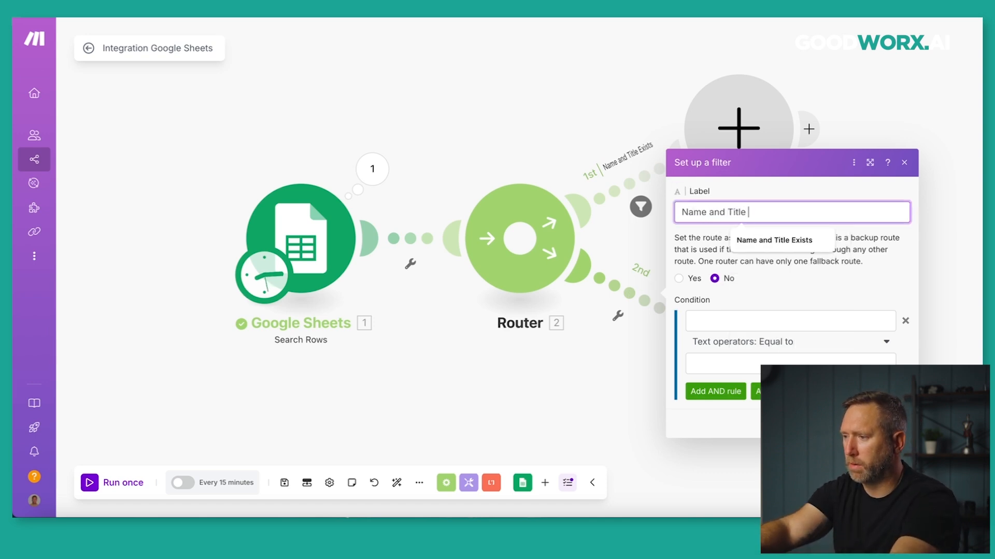
text(do not e)
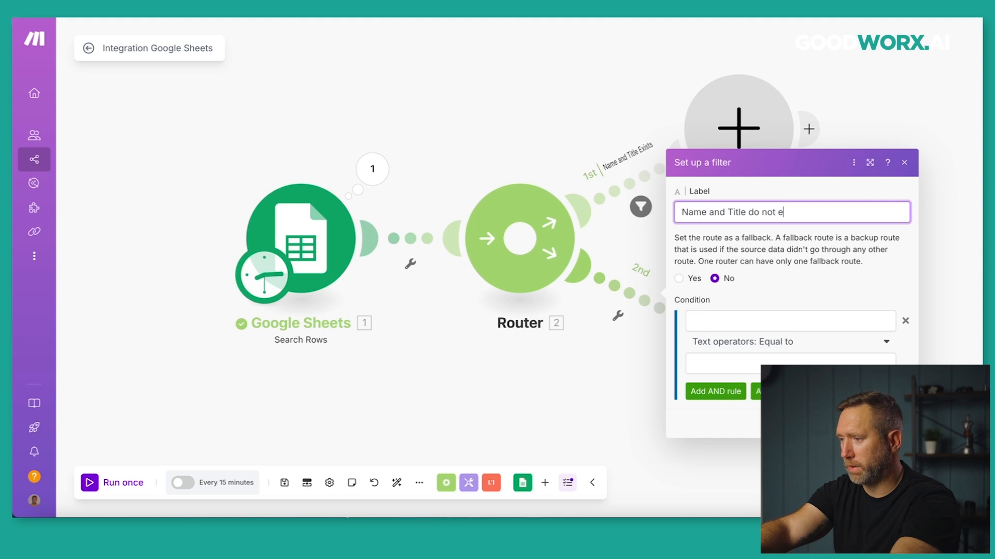
text(xist)
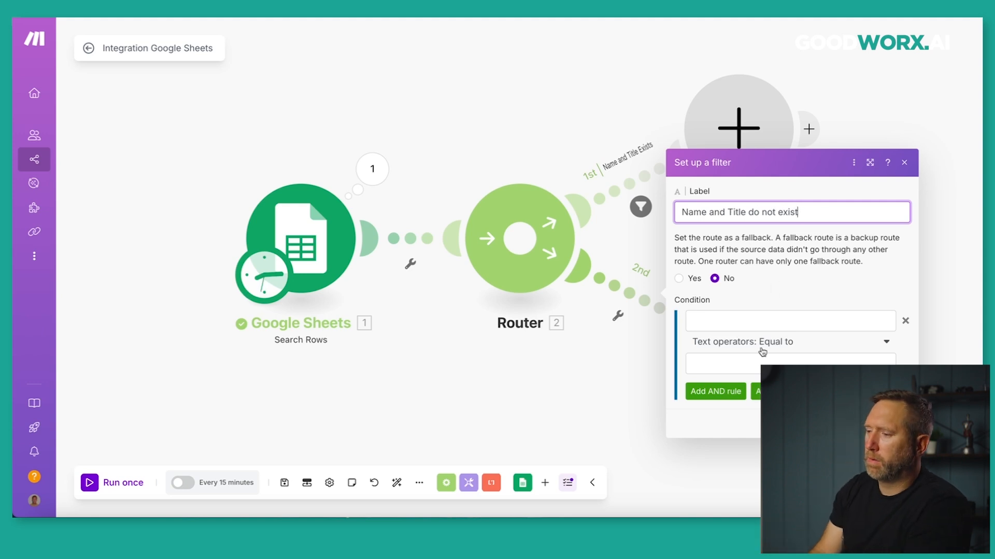
click(756, 322)
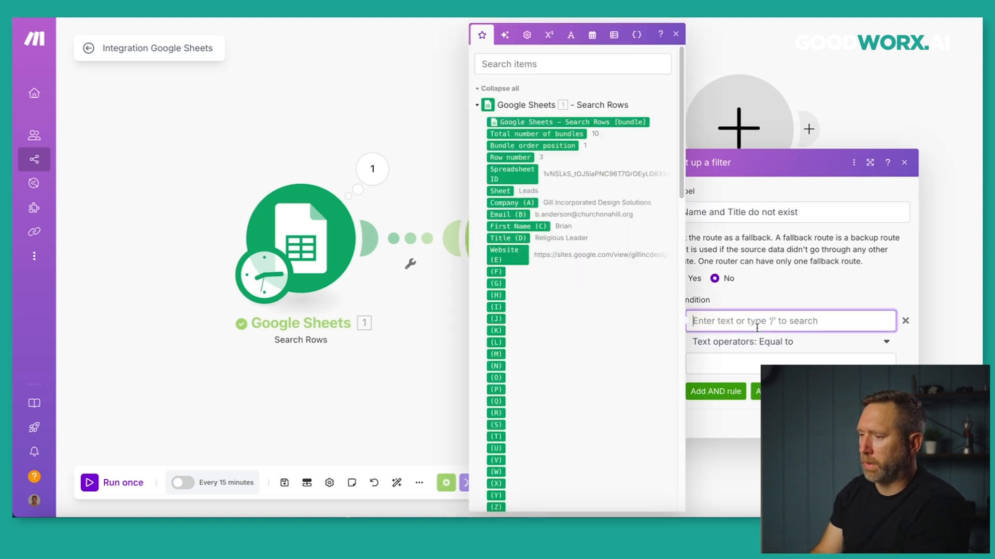
click(509, 226)
click(882, 344)
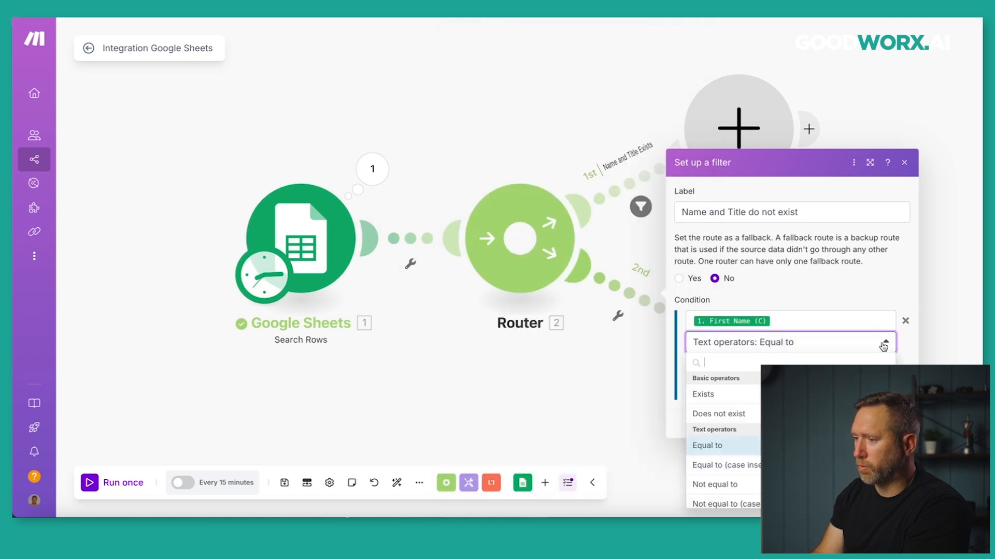
click(731, 413)
Add an AND condition Title (D) Does not exist and save the filter.
click(715, 370)
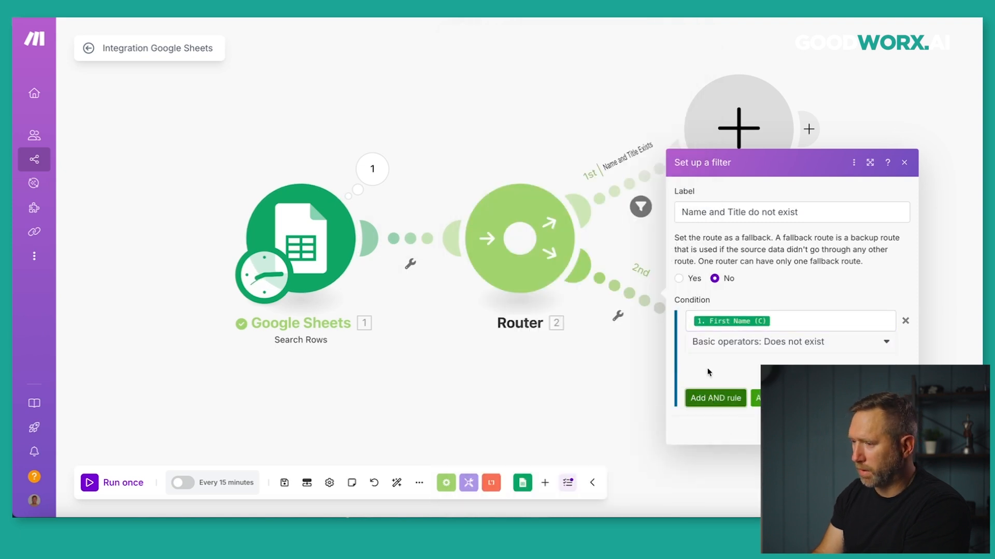
click(741, 356)
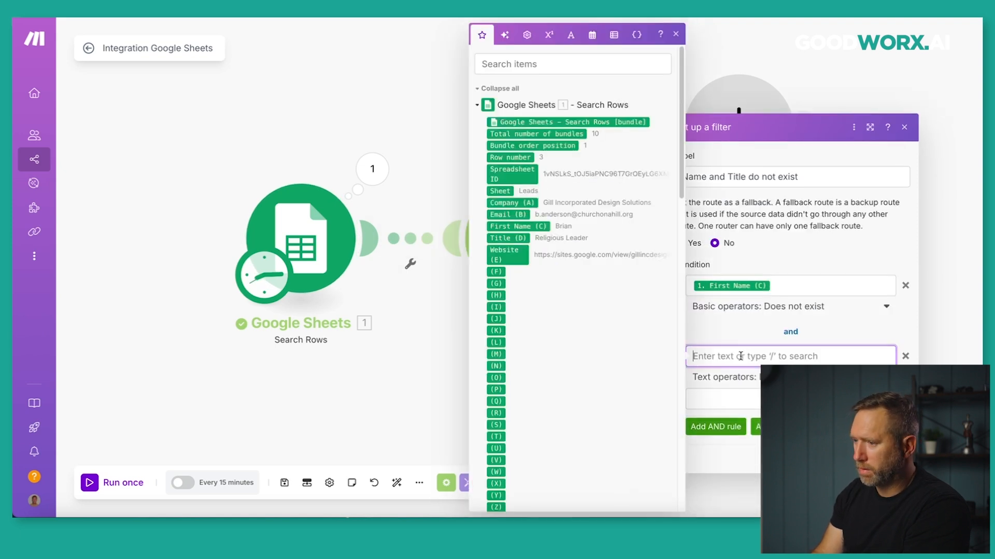
click(514, 240)
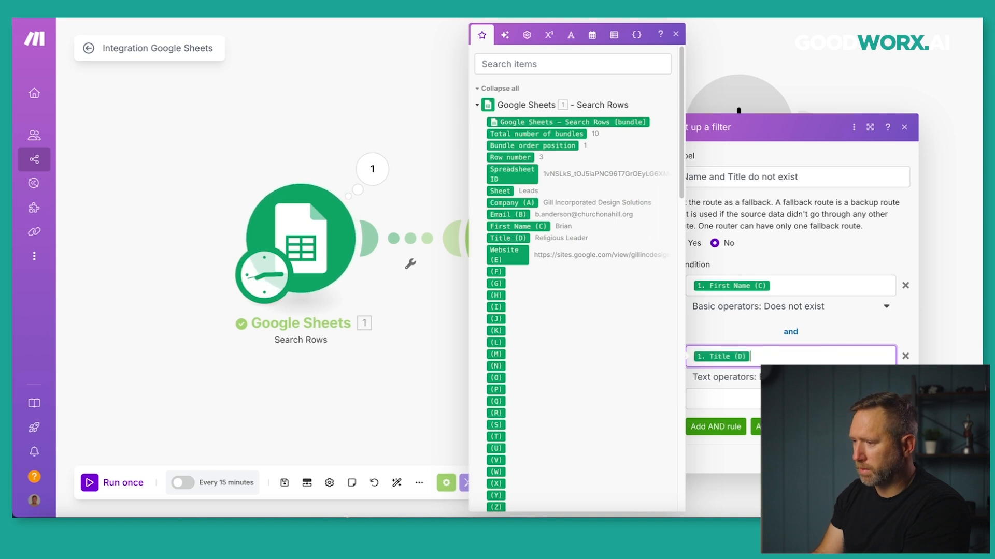
click(740, 383)
click(700, 318)
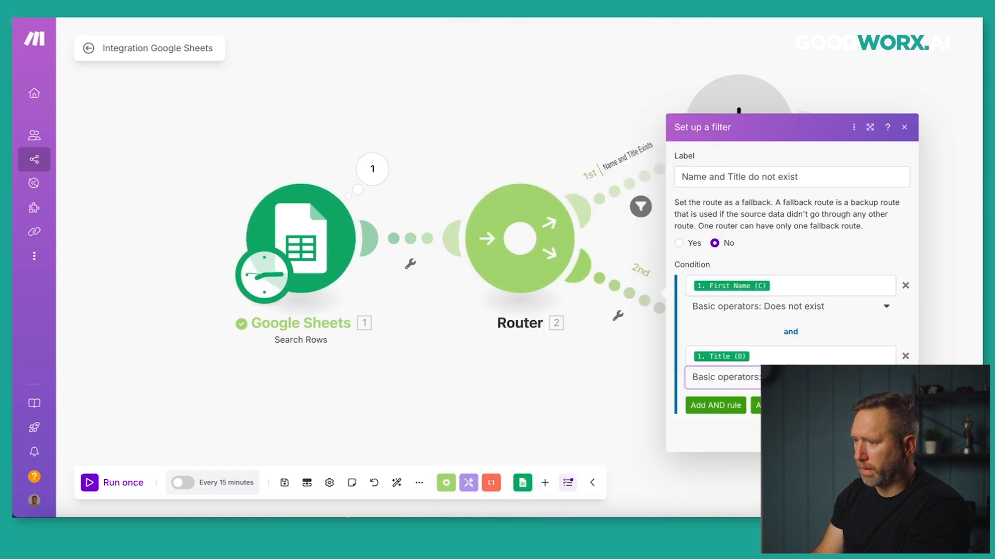
click(513, 404)
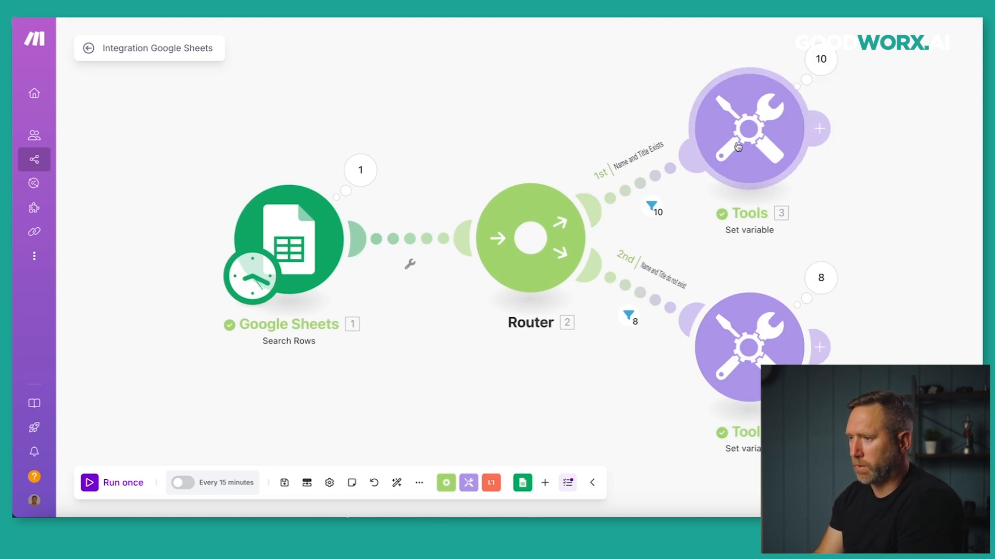
Replace Path 1's 'We are here' value with First Name (C) - Title (D) and save.
click(763, 140)
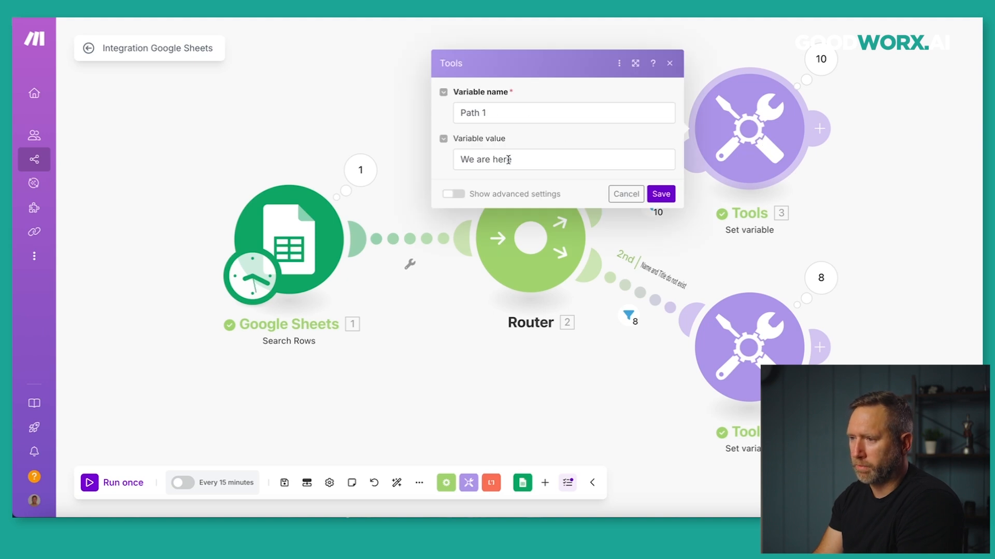
triple_click(527, 163)
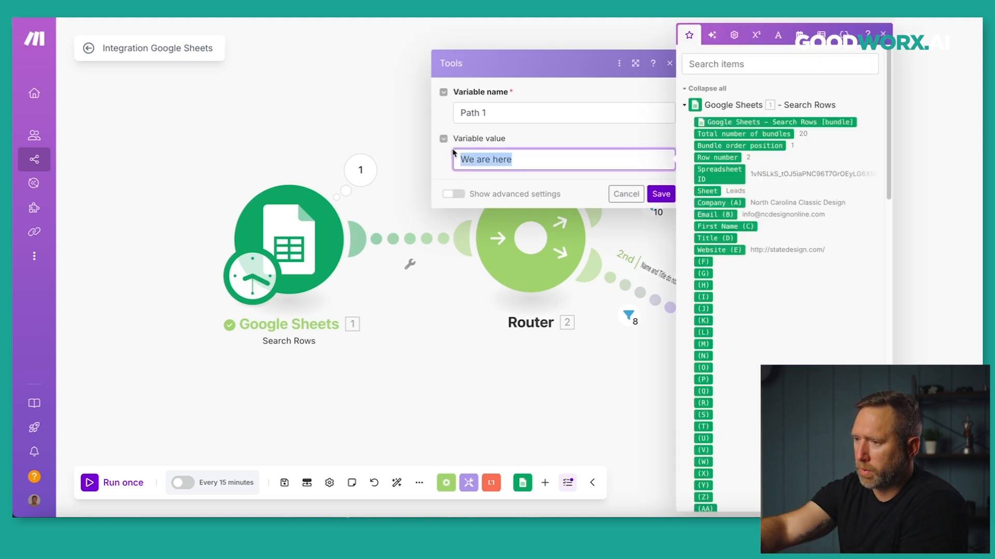
key(BackSpace)
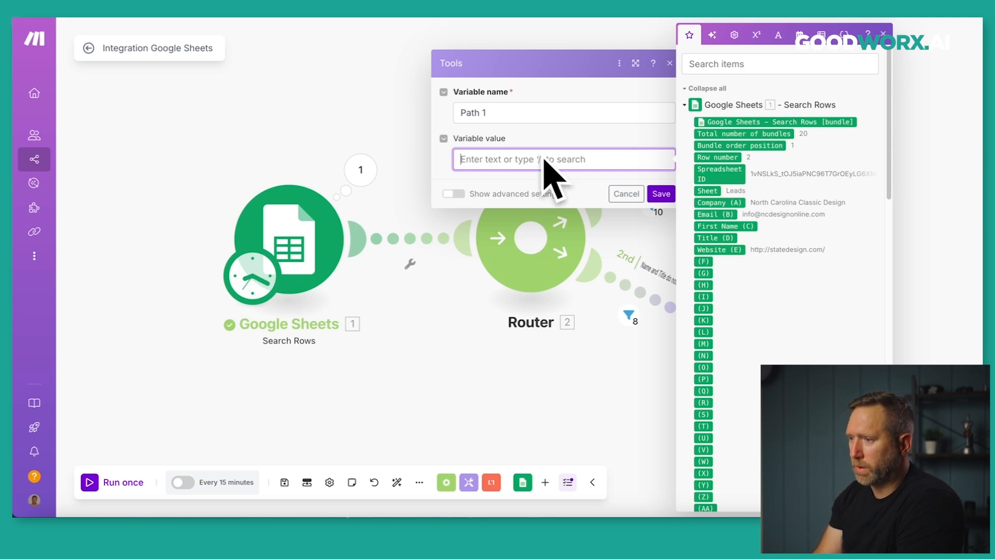
click(721, 227)
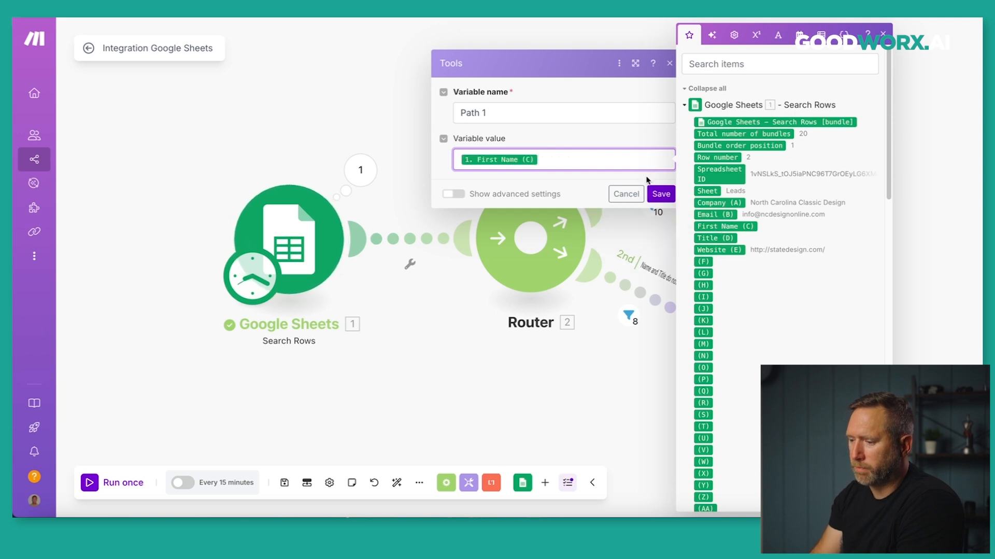
click(712, 239)
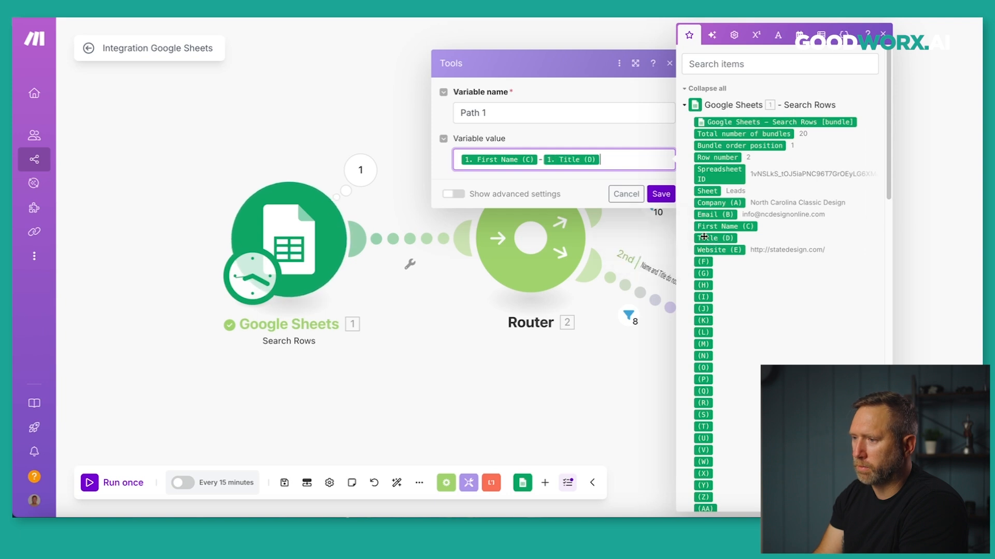
click(659, 193)
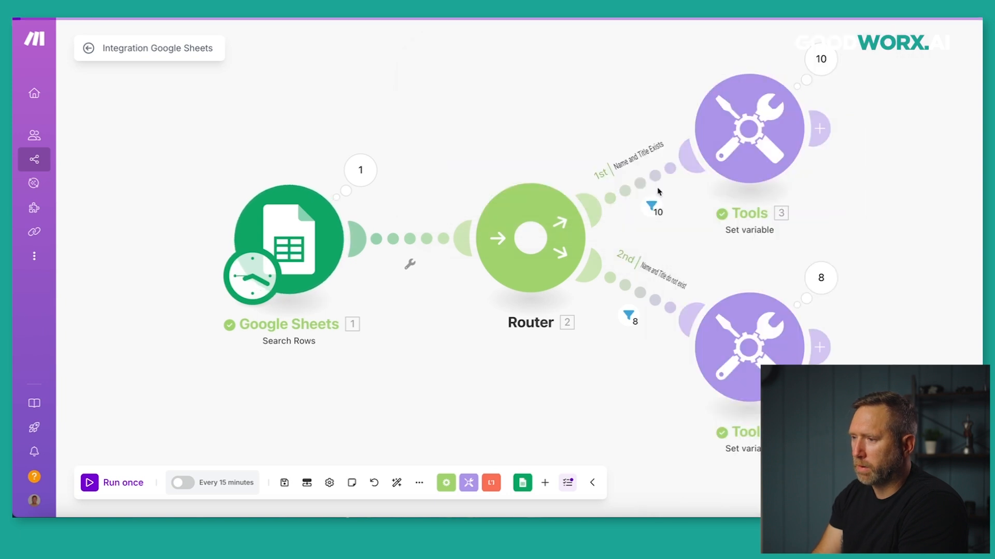
Set Path 2's variable value to First Name (C) - Title (D) and save.
click(728, 339)
double_click(513, 370)
key(ctrl+a)
key(BackSpace)
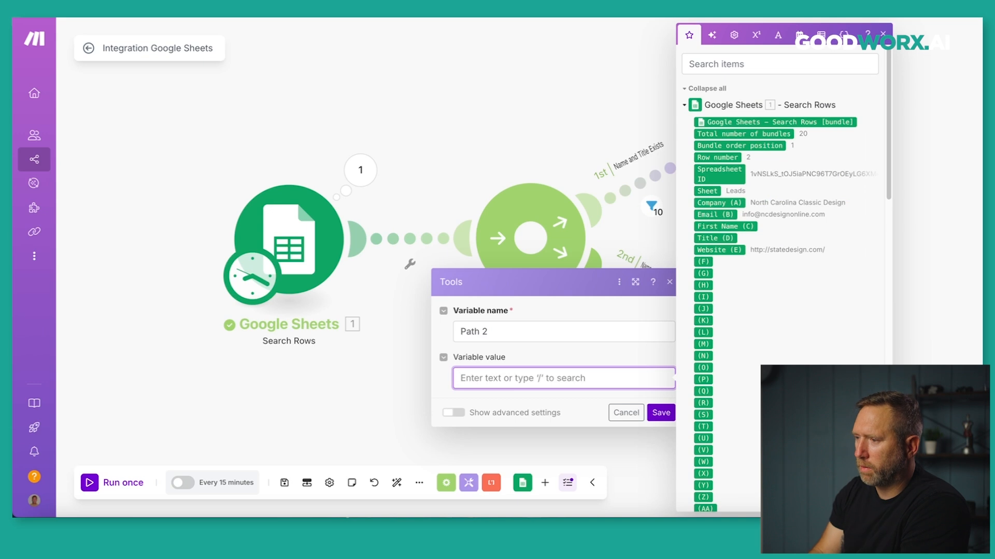
click(702, 226)
text(-)
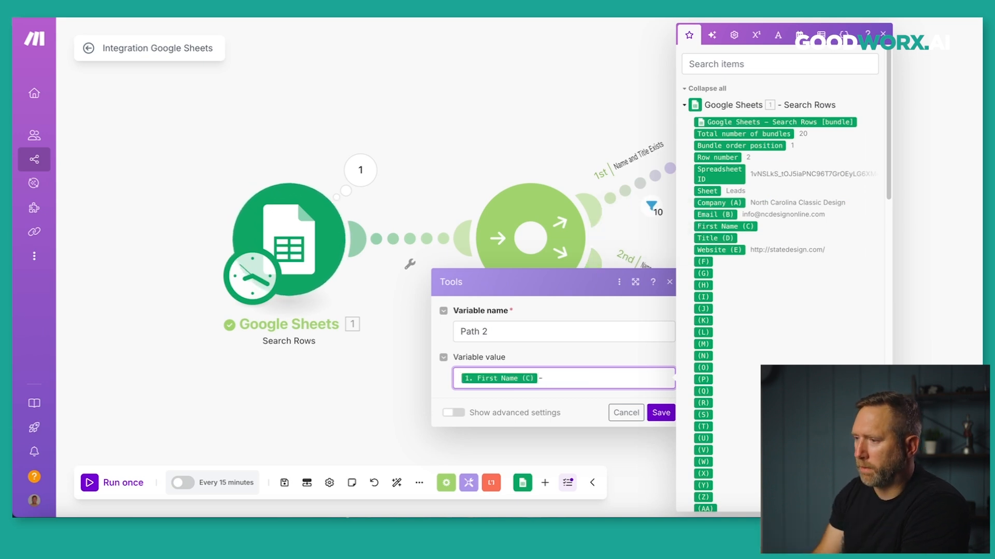
click(718, 238)
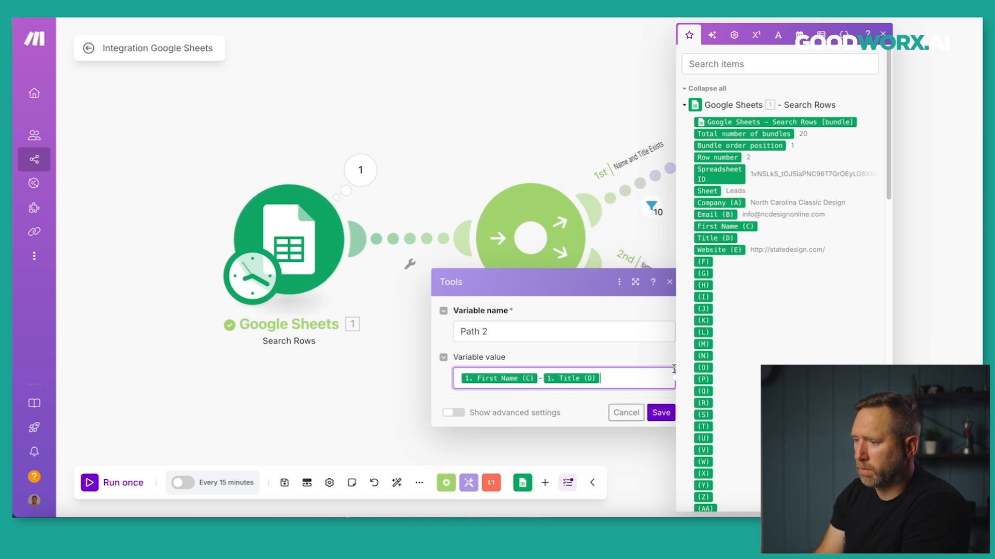
click(659, 411)
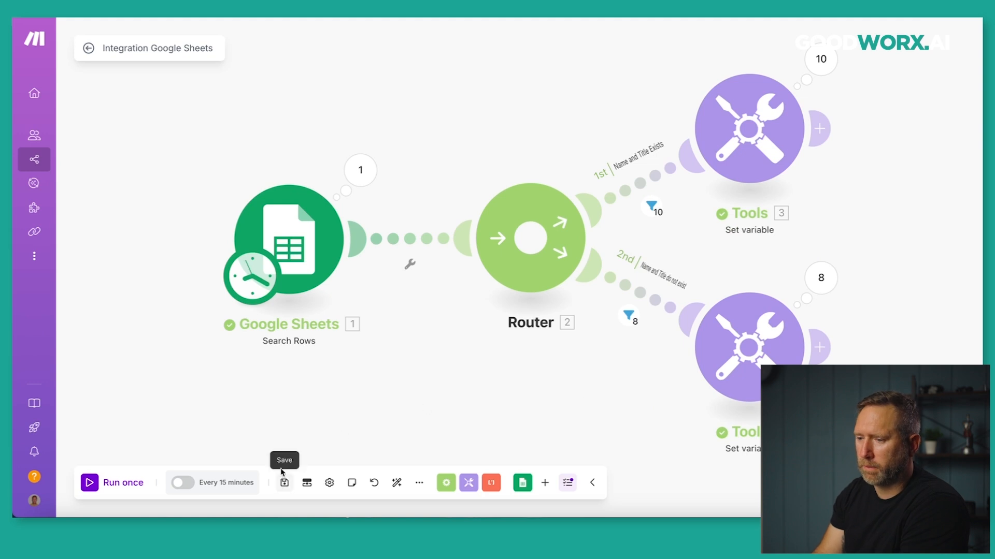
Save and run the scenario, checking Path 1 operations 1, 2 and 6 output.
click(284, 483)
click(93, 481)
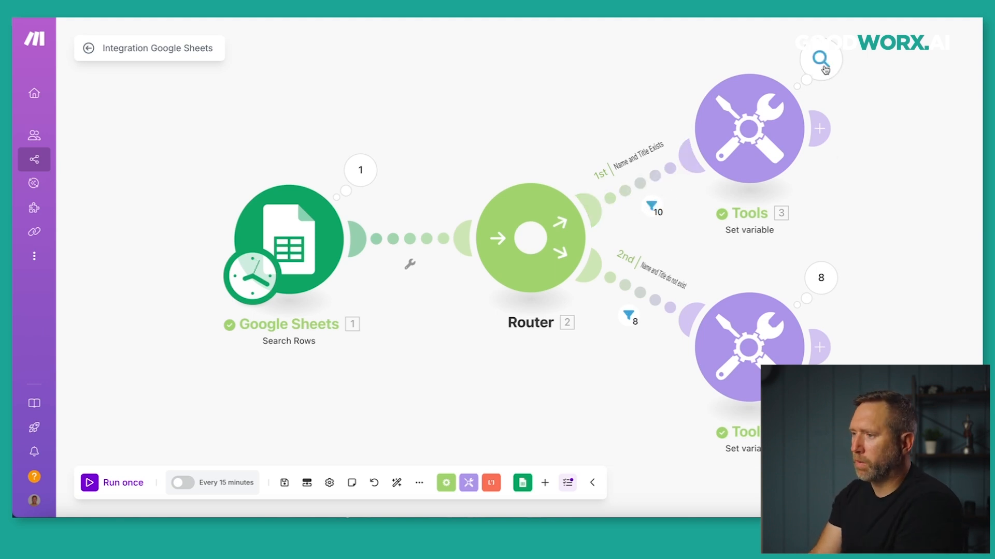
click(822, 63)
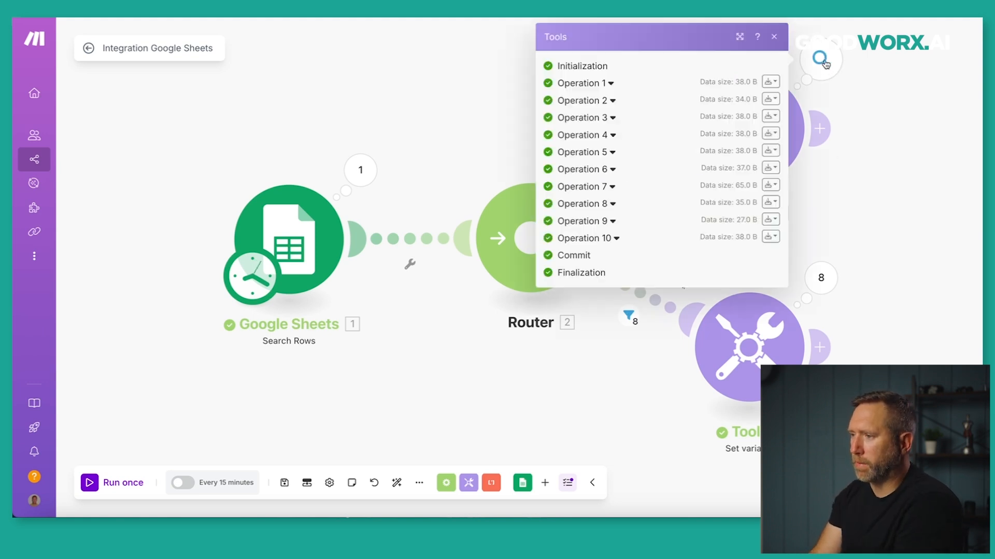
click(613, 84)
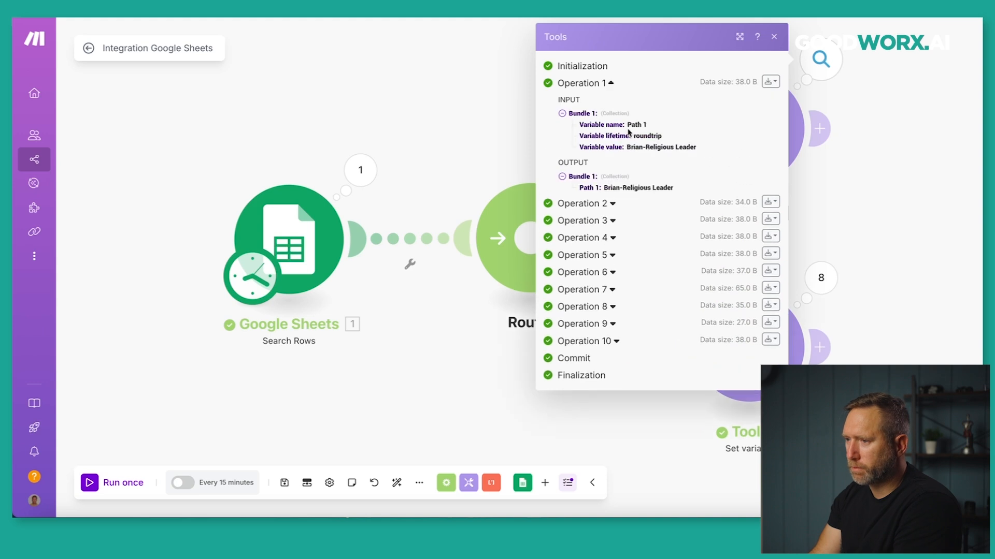
click(614, 204)
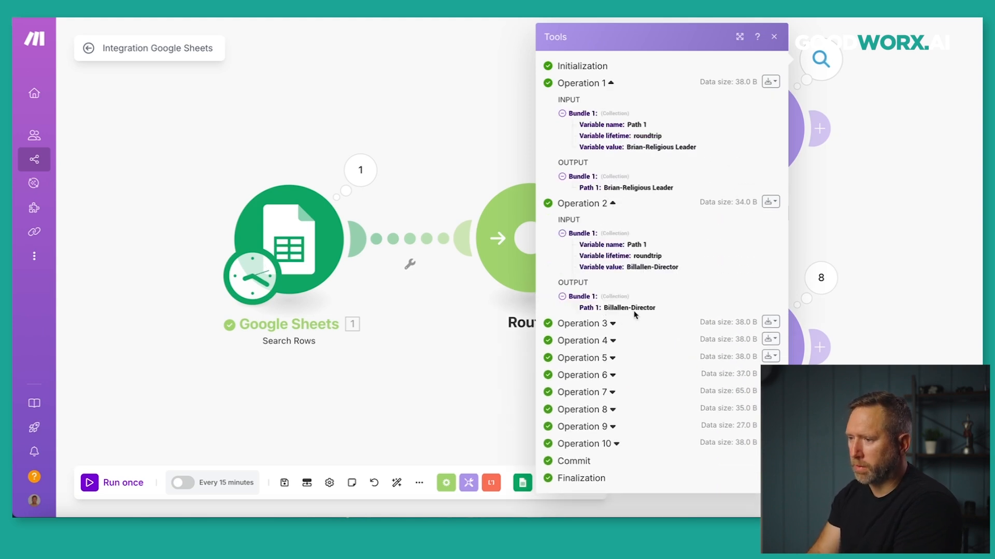
click(612, 376)
scroll(641, 426, down, 1)
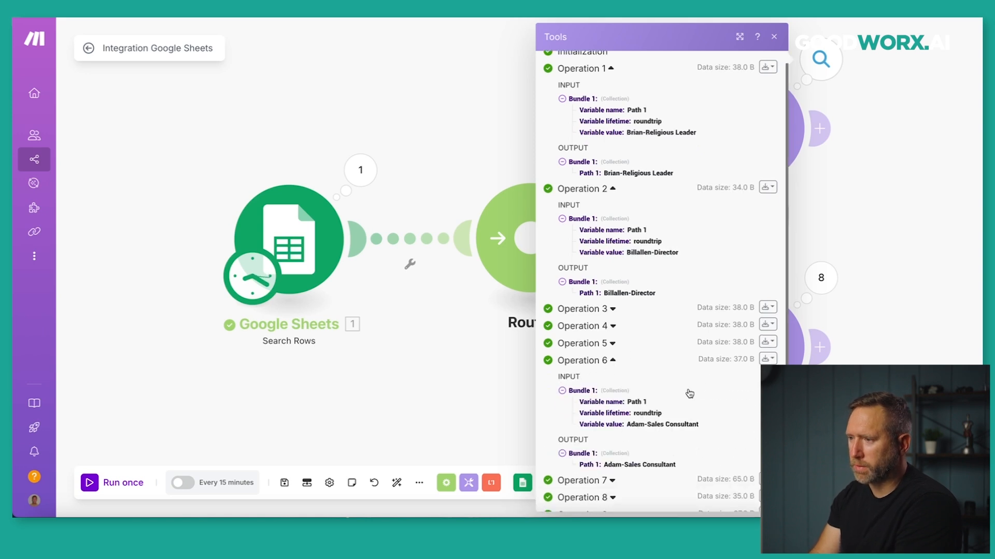
click(774, 36)
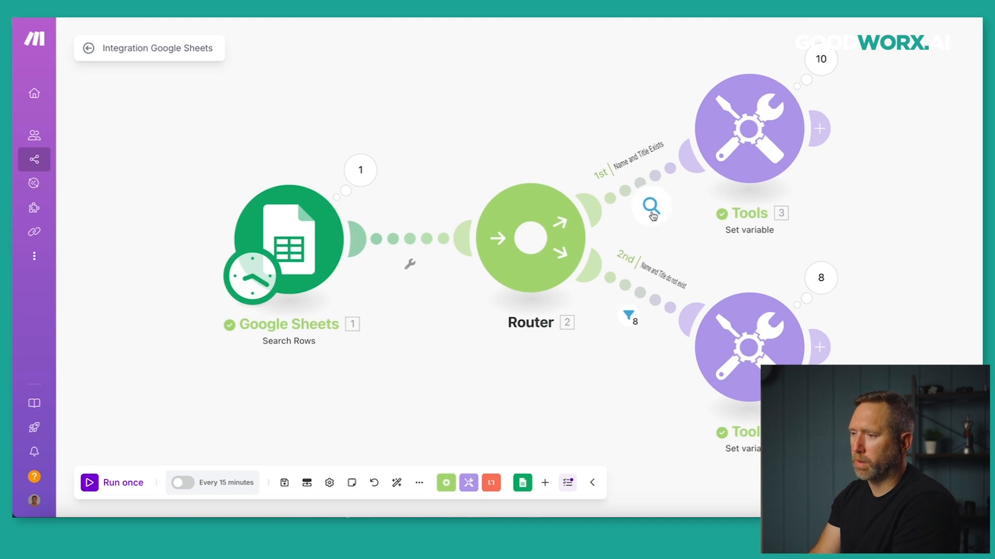
click(651, 207)
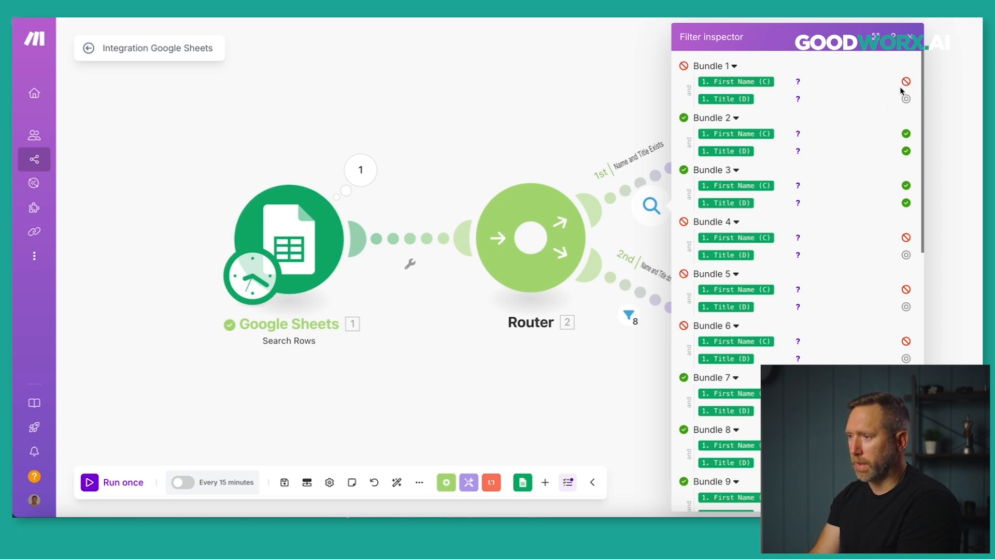
scroll(850, 239, down, 10)
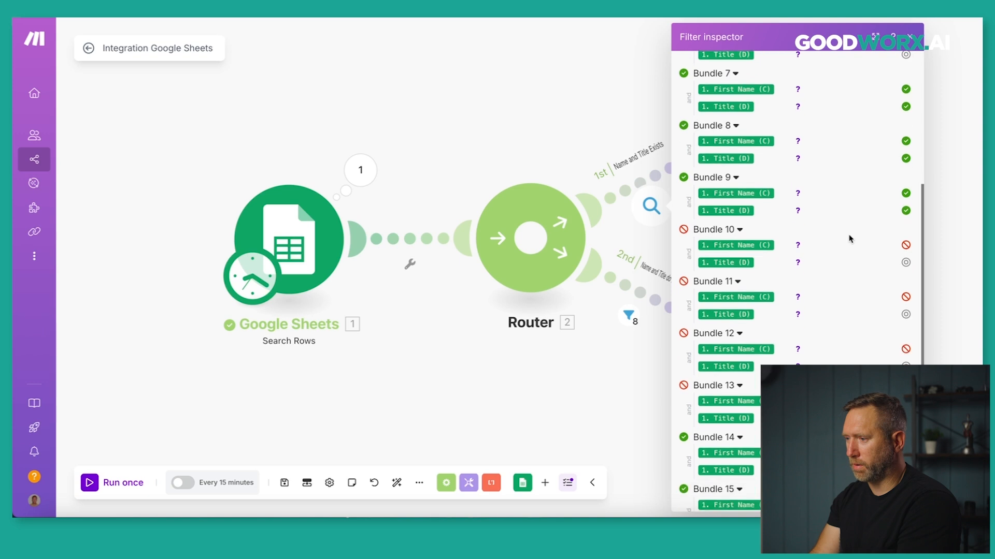
scroll(850, 239, down, 2)
scroll(850, 239, up, 3)
scroll(850, 239, down, 3)
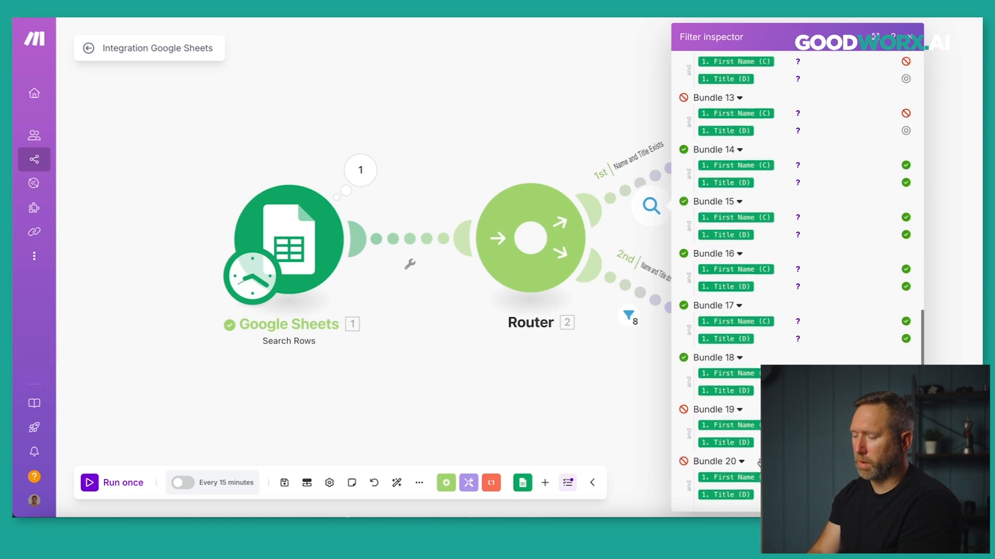
scroll(769, 288, up, 12)
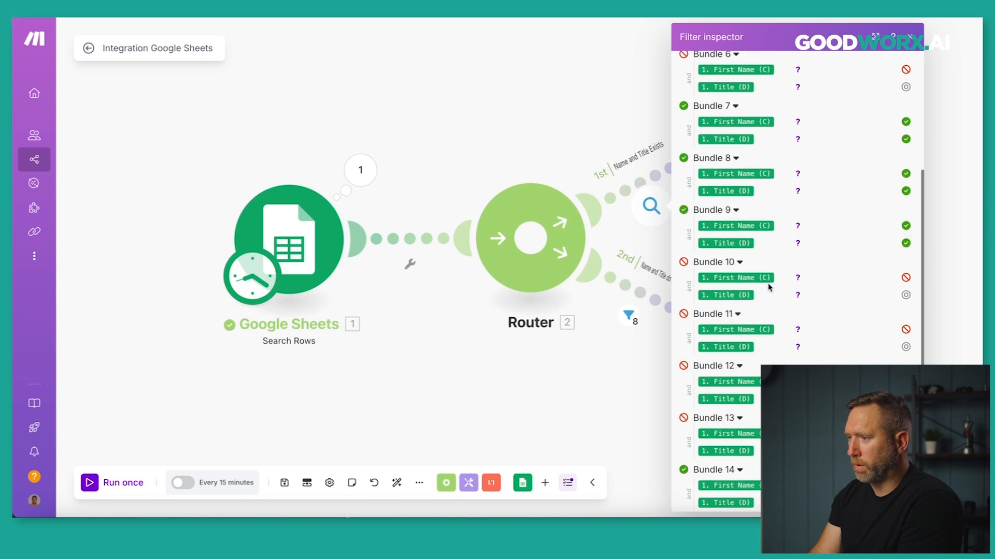
click(909, 41)
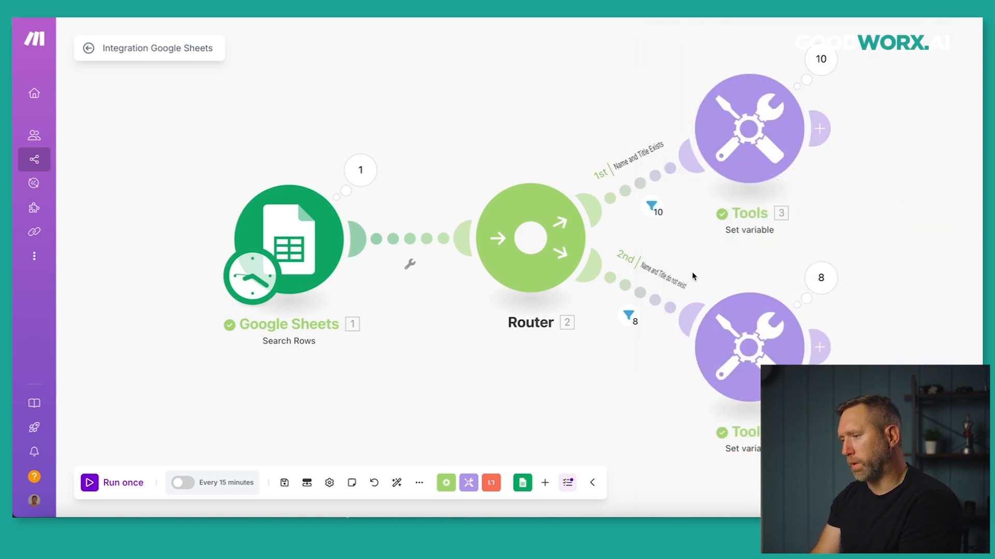
click(635, 317)
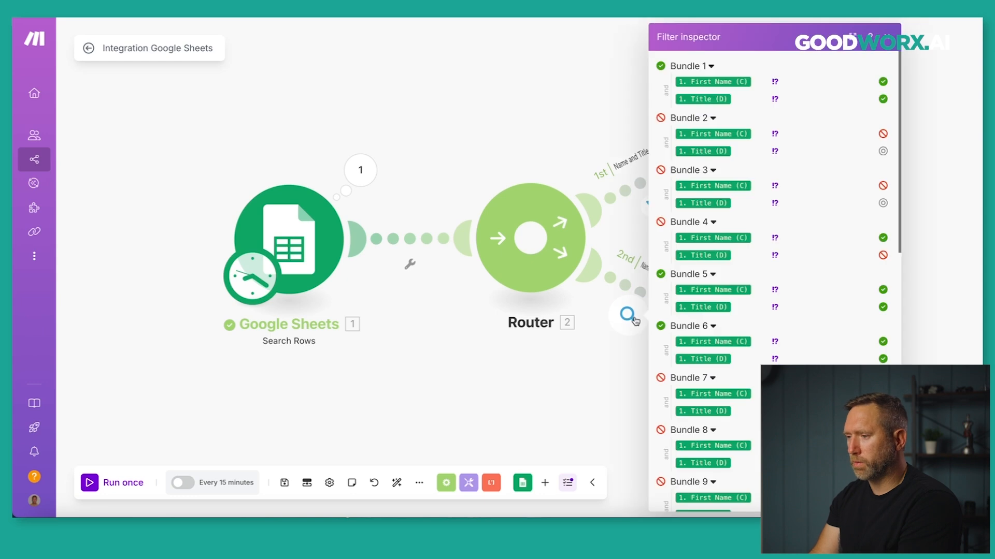
click(887, 41)
click(823, 280)
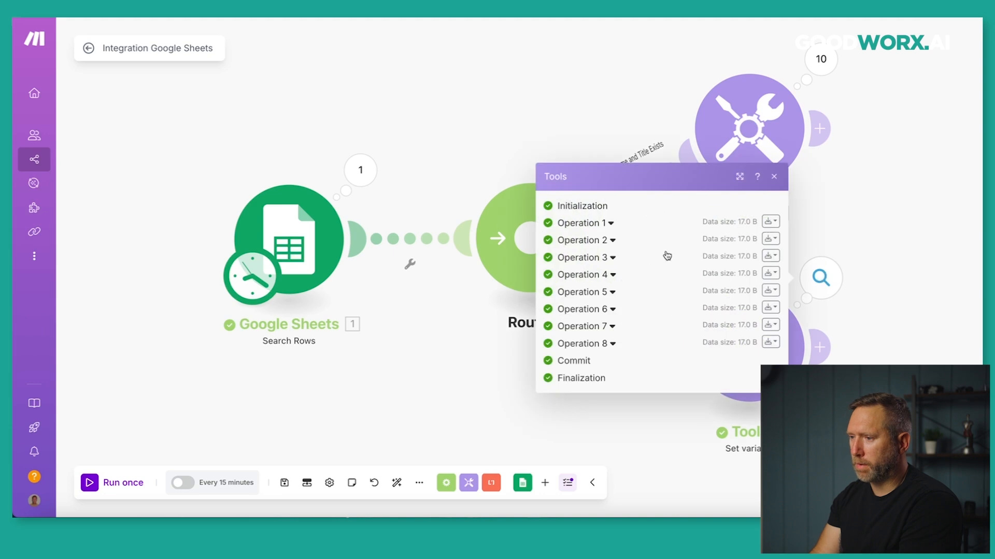
click(611, 225)
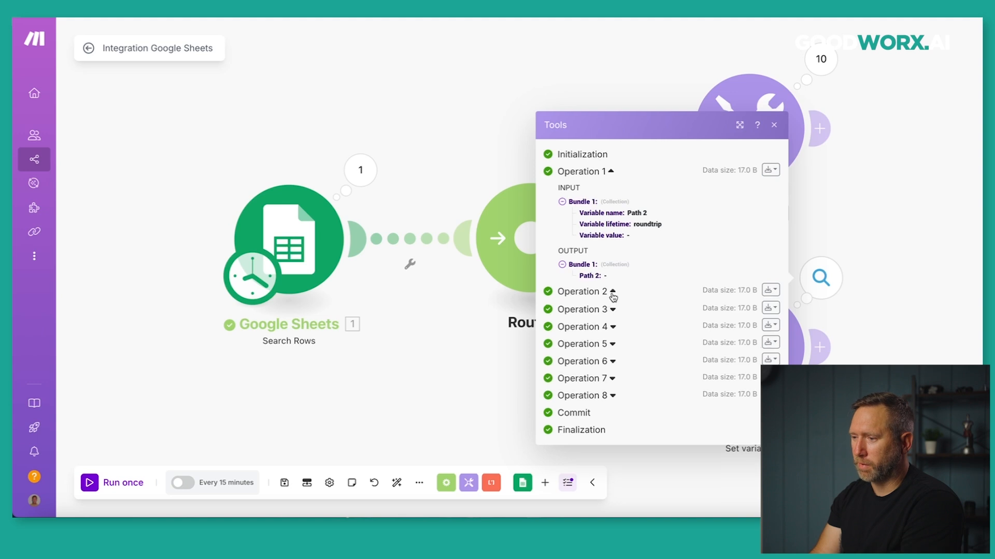
click(612, 293)
click(612, 361)
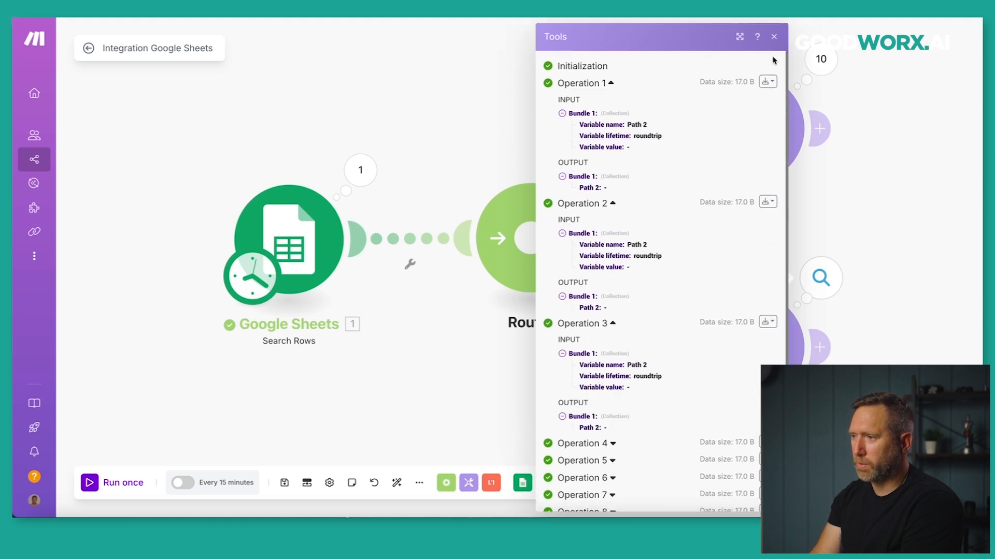
click(775, 36)
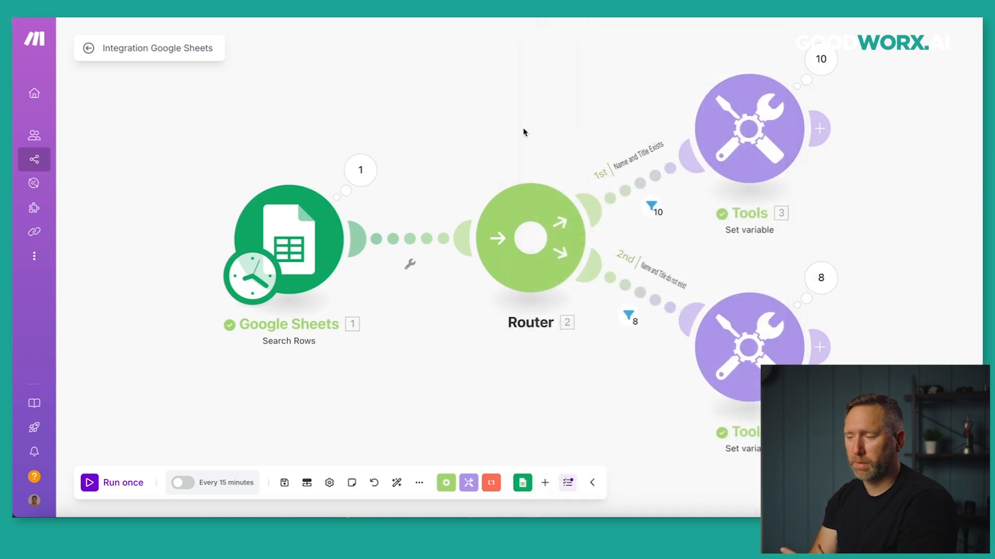
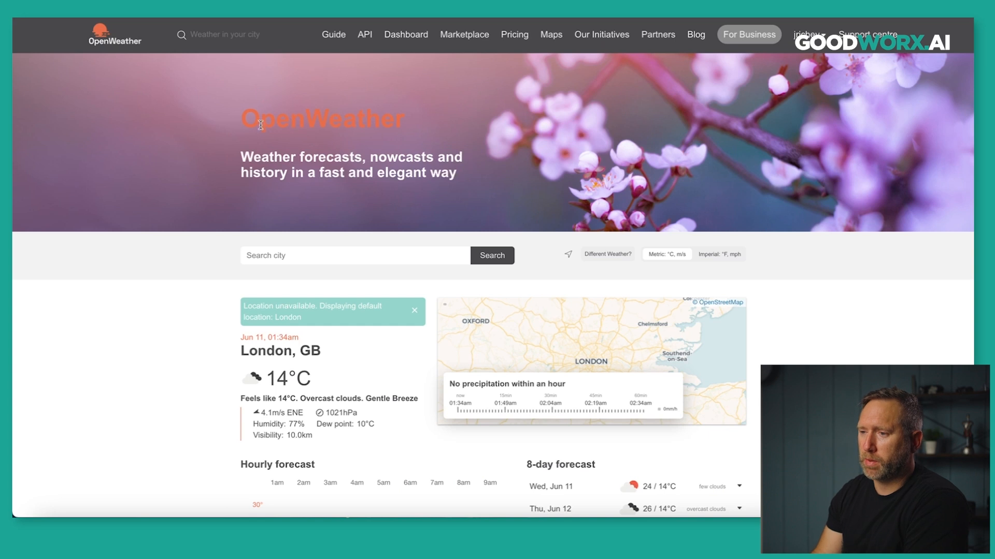
Scroll through London's current conditions and the hourly and 8-day forecasts on the OpenWeather homepage.
scroll(179, 227, down, 4)
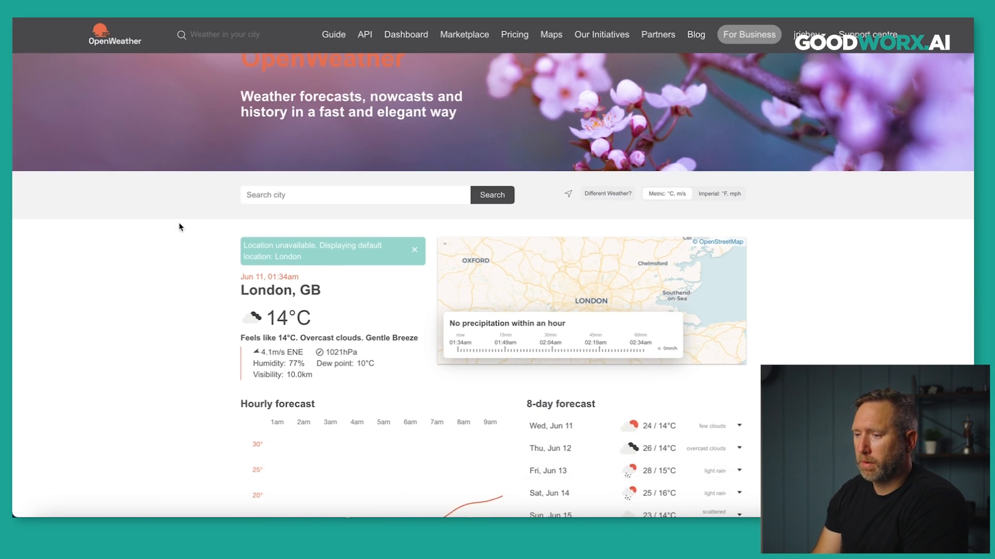
scroll(179, 227, down, 2)
scroll(178, 226, up, 3)
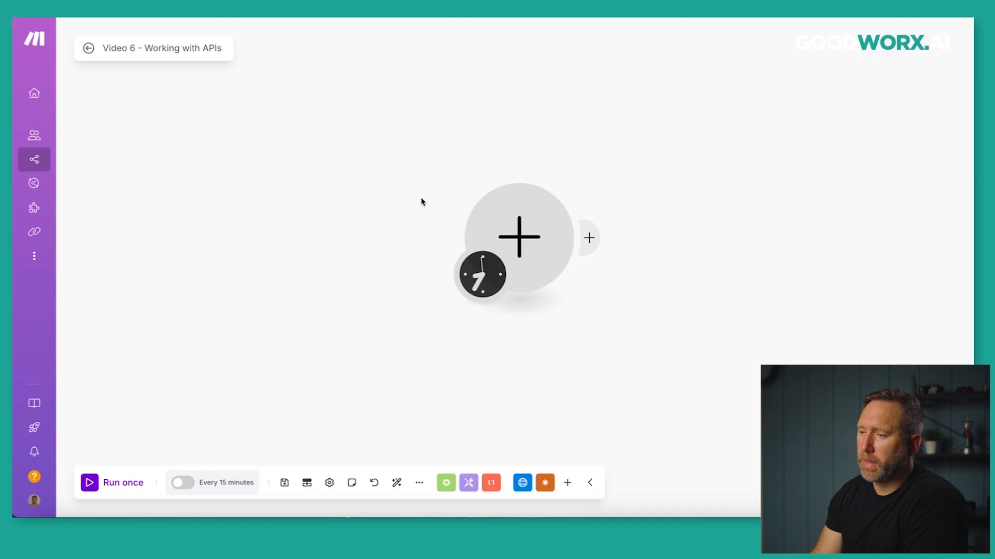
Browse the OpenWeatherMap app's weather actions for the empty module, then return to all apps.
click(519, 237)
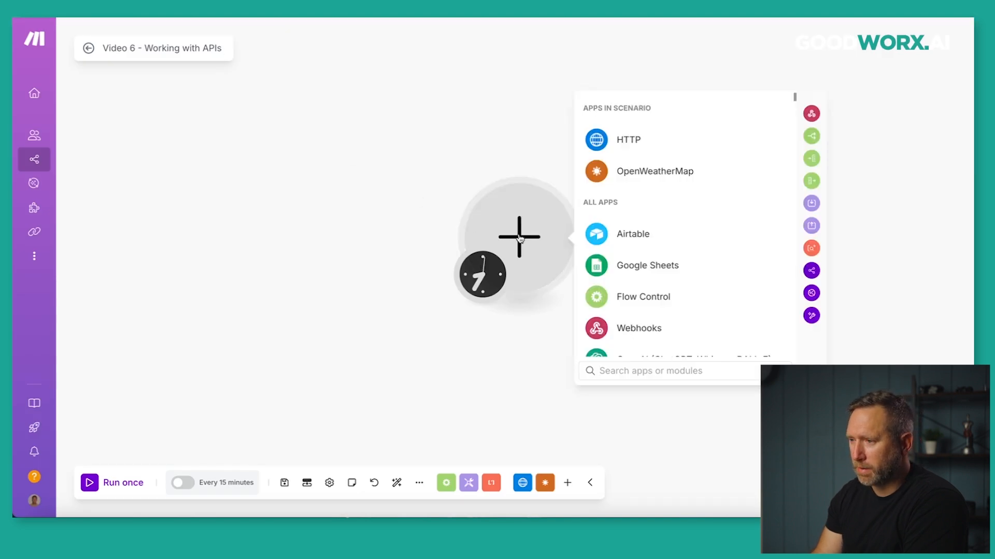
click(621, 180)
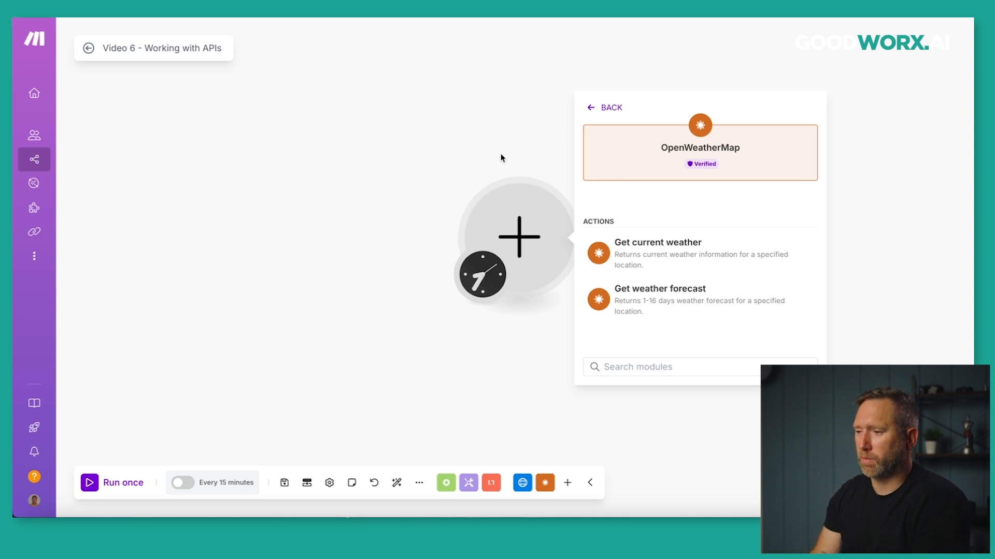
click(607, 108)
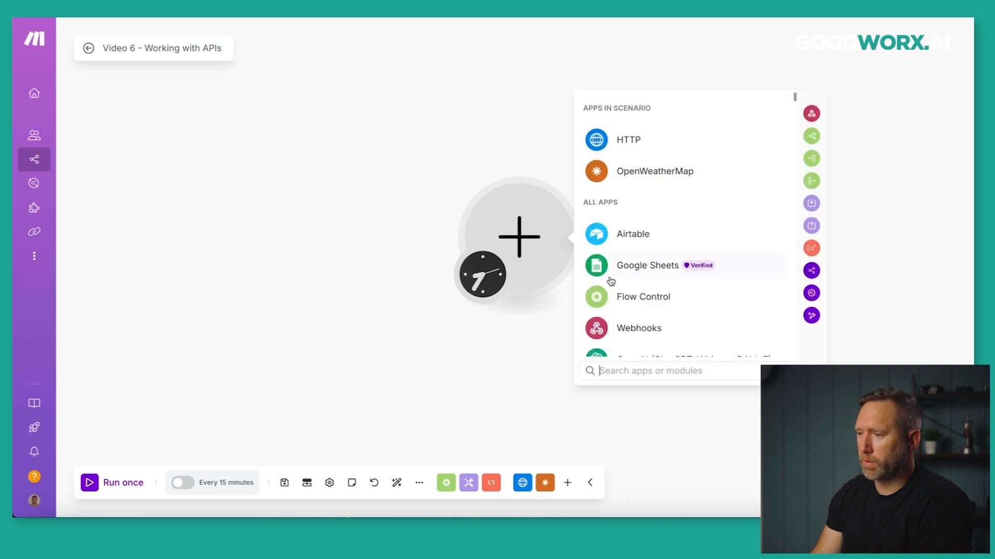
Choose the HTTP app's 'Make a request' action for the module.
click(619, 151)
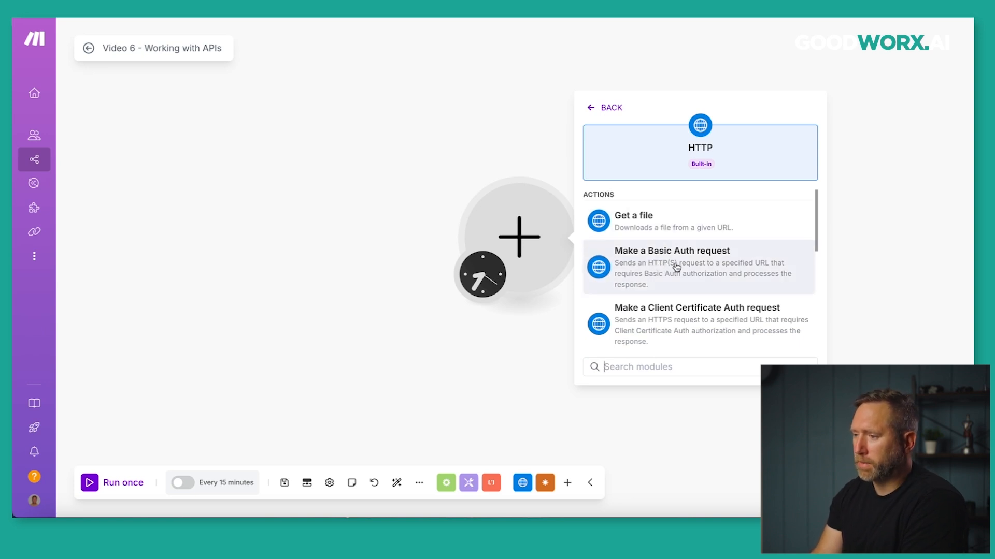
scroll(684, 267, down, 2)
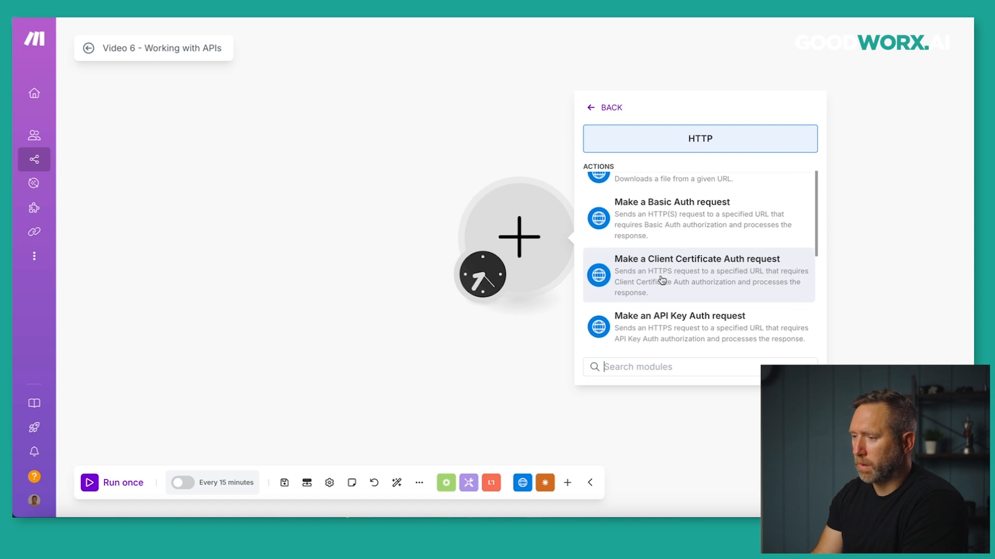
scroll(661, 283, down, 2)
scroll(661, 301, down, 2)
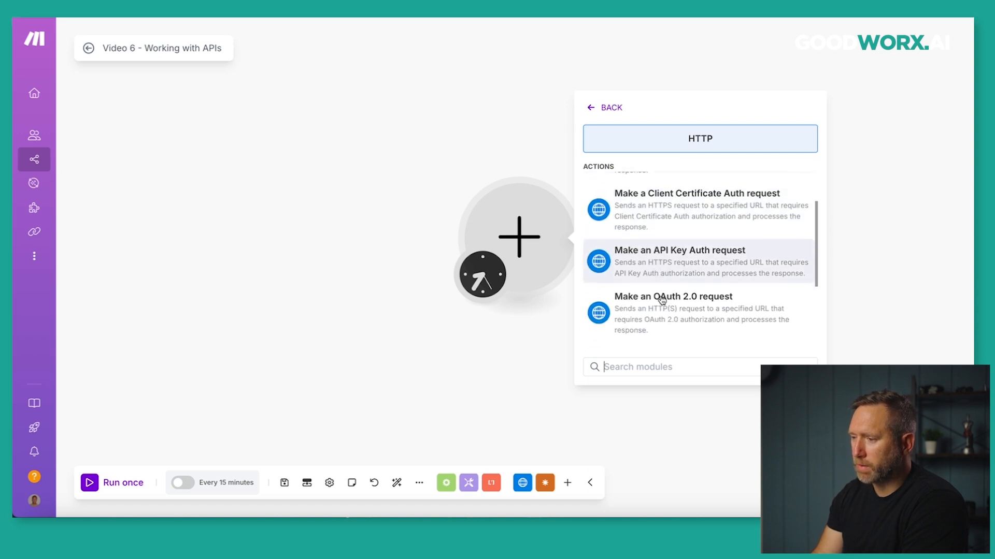
scroll(663, 300, down, 2)
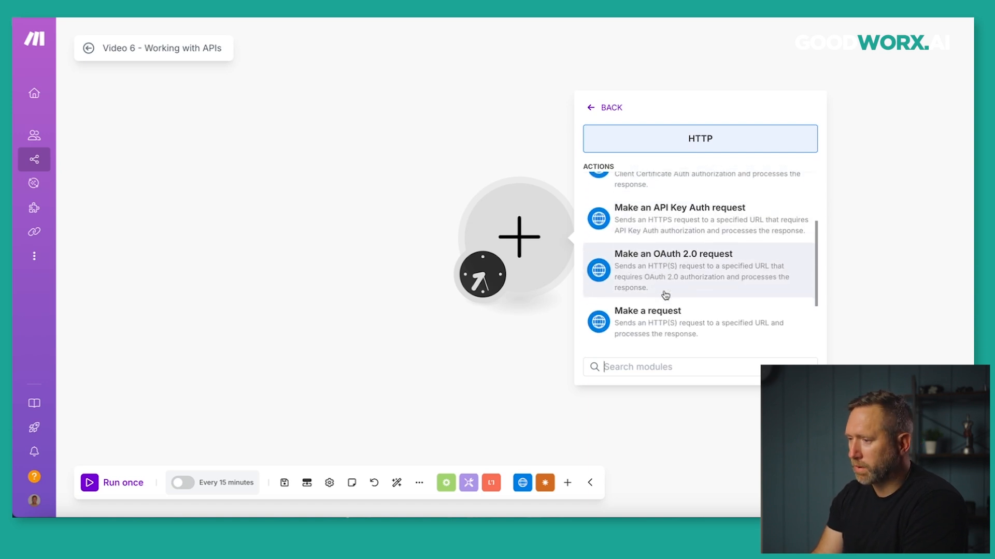
scroll(665, 295, down, 2)
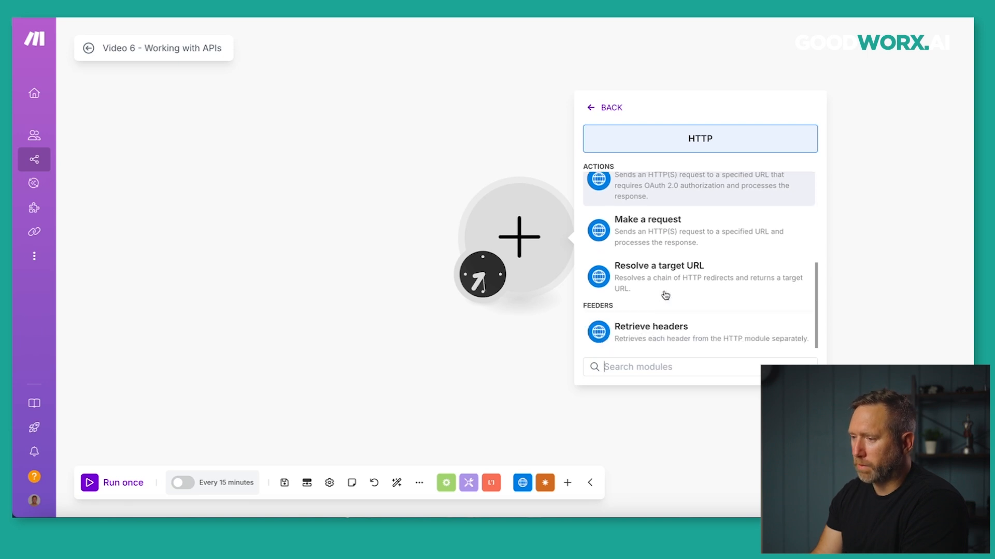
scroll(665, 296, up, 1)
click(634, 252)
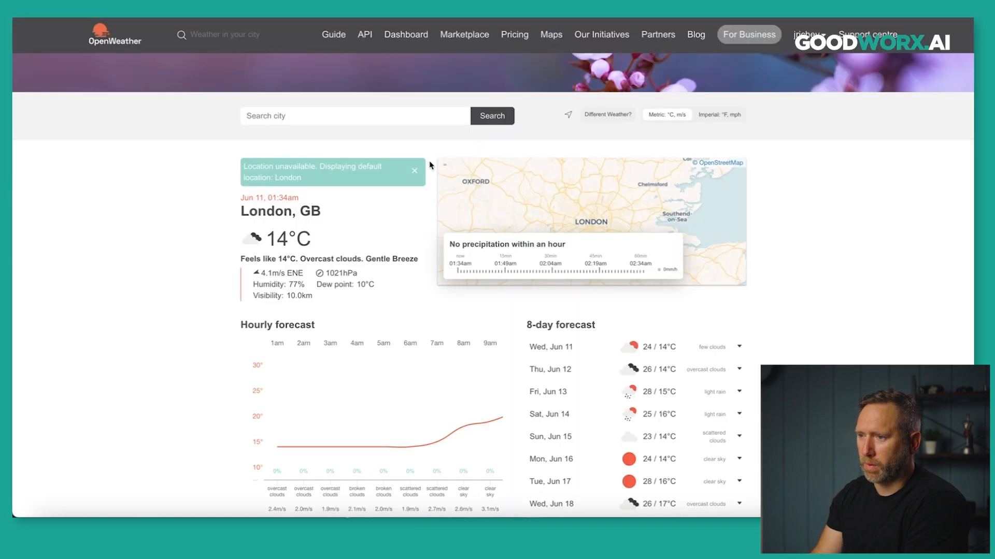
Open the Current Weather Data docs and highlight the call-by-city-name API URL.
click(365, 34)
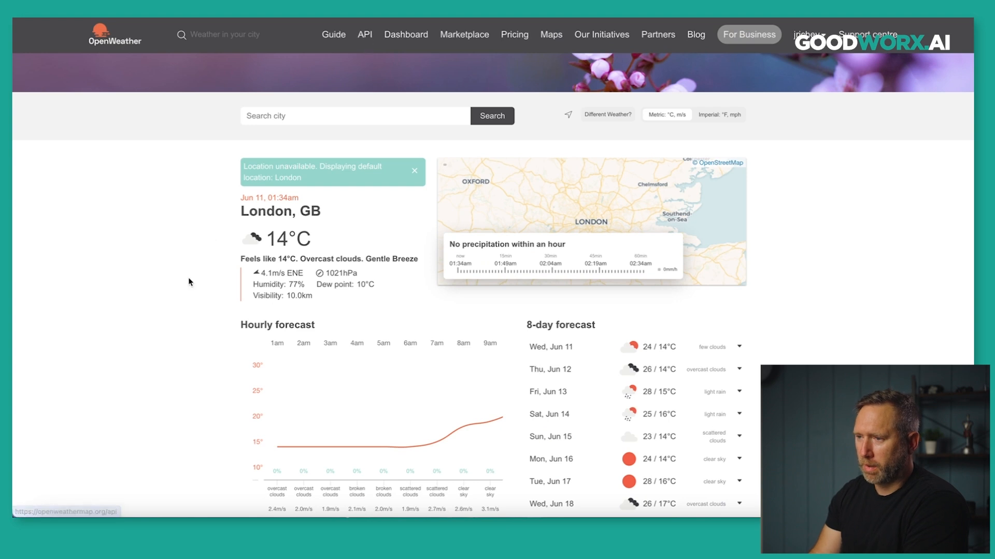
scroll(193, 280, down, 3)
scroll(193, 280, down, 4)
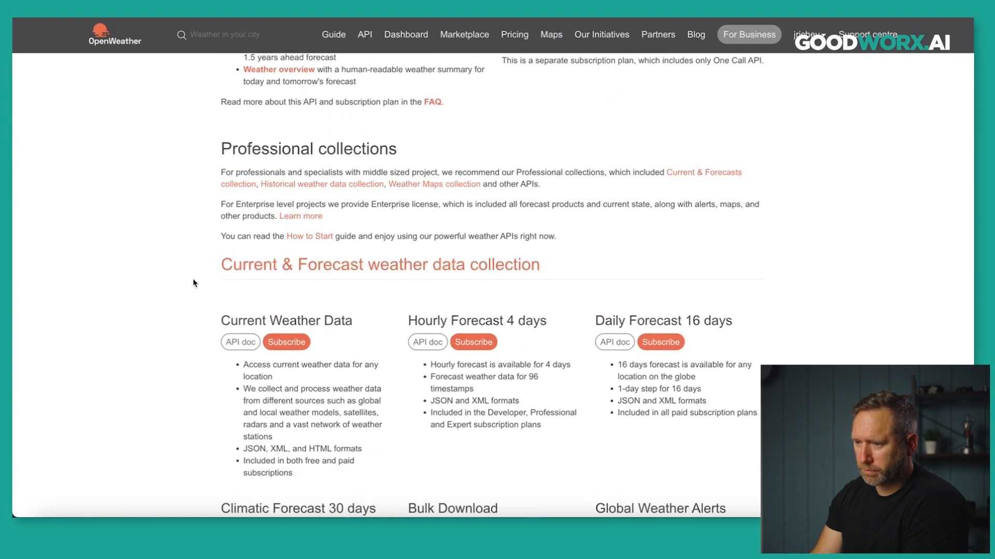
scroll(193, 283, down, 1)
drag(354, 186, 225, 179)
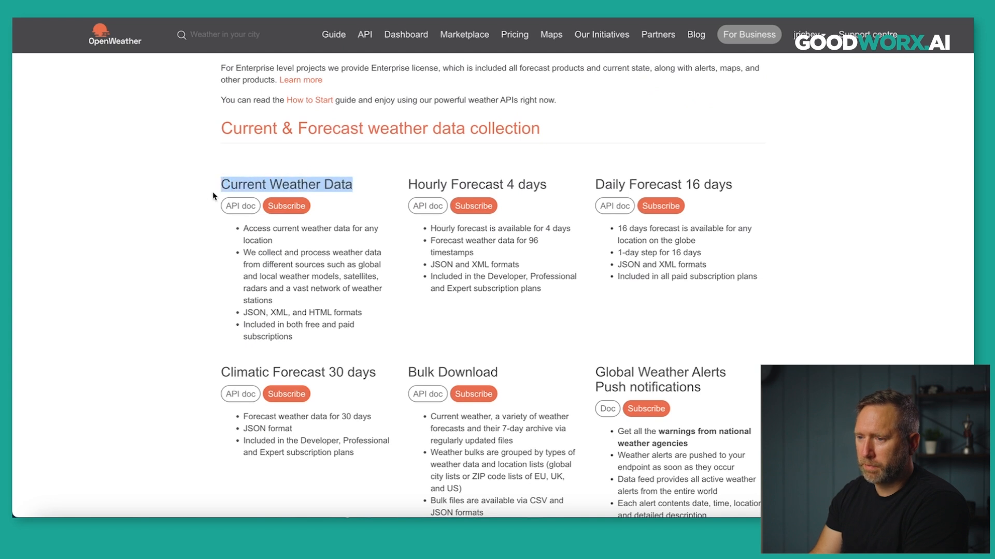
click(239, 206)
scroll(195, 244, down, 10)
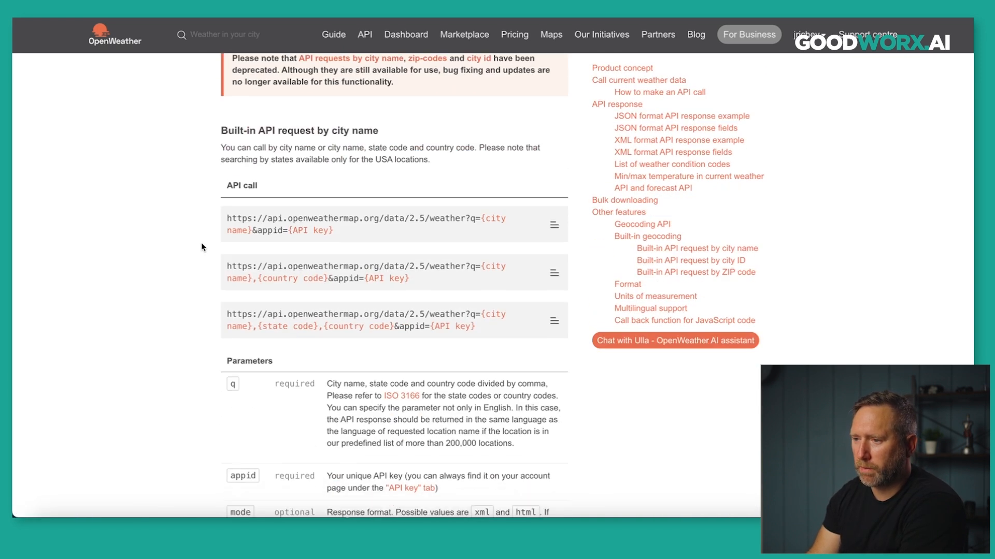
scroll(201, 242, down, 2)
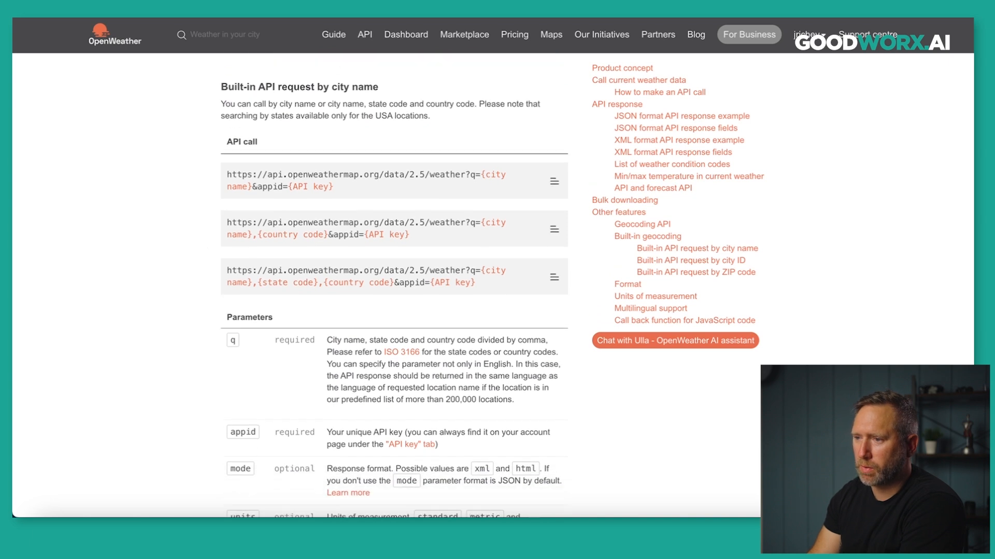
drag(330, 90, 380, 87)
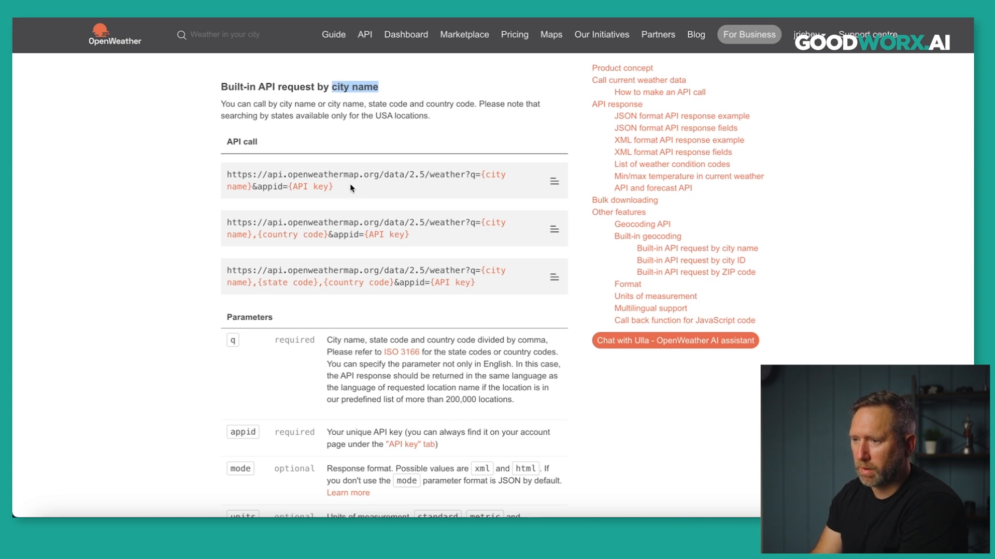
drag(228, 174, 341, 191)
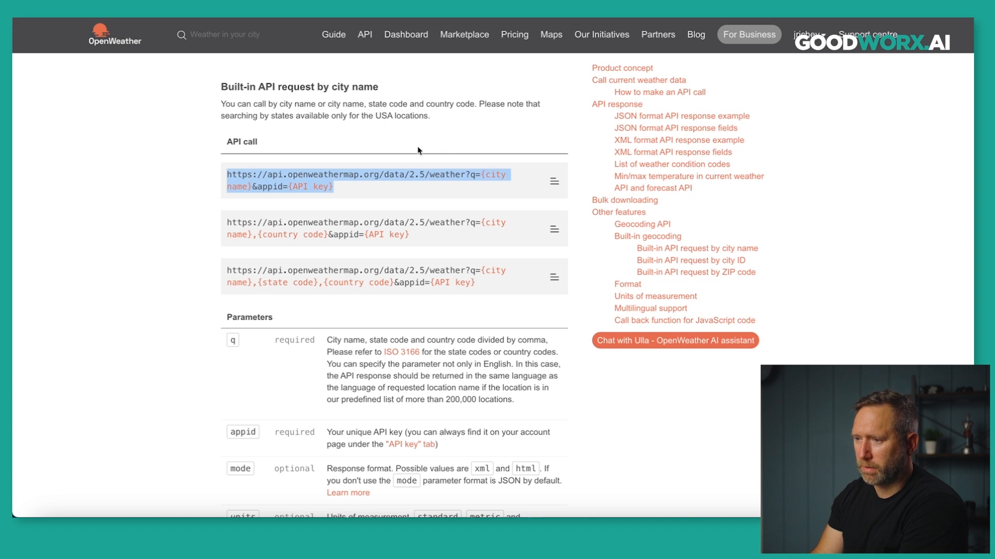
click(188, 177)
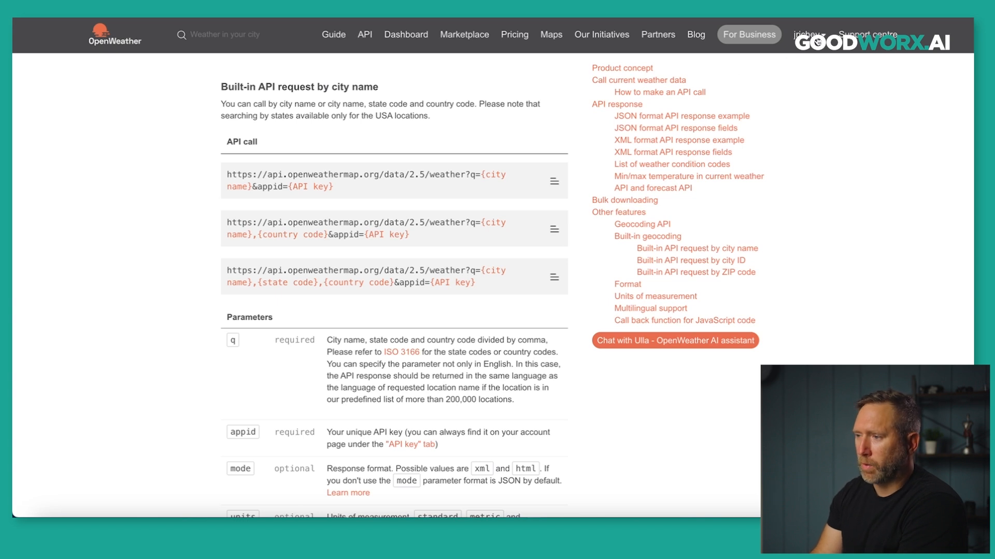
Go to My API keys and select the key named Make.
click(818, 41)
click(777, 75)
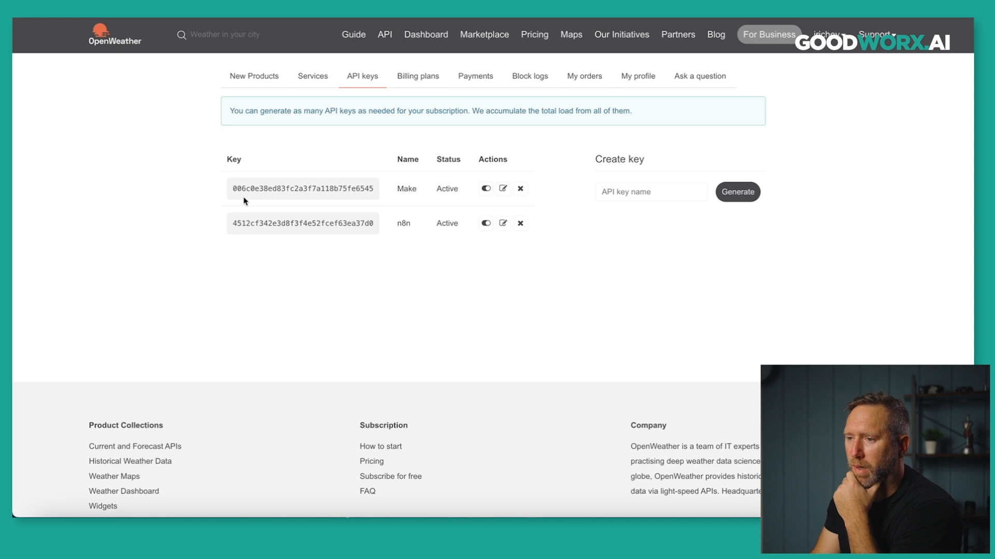
drag(234, 190, 381, 191)
key(super+c)
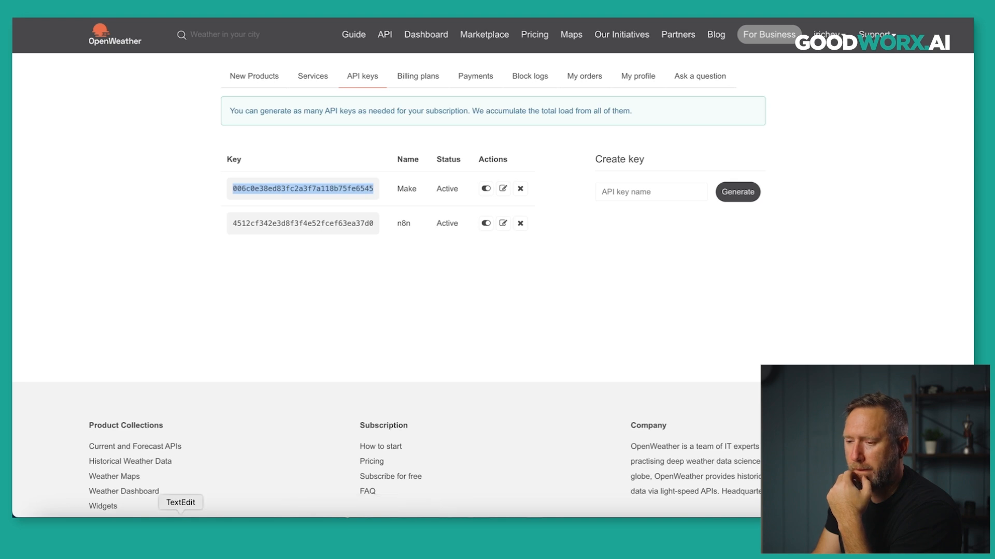
Paste the copied Make API key into a new TextEdit document.
click(181, 515)
click(402, 263)
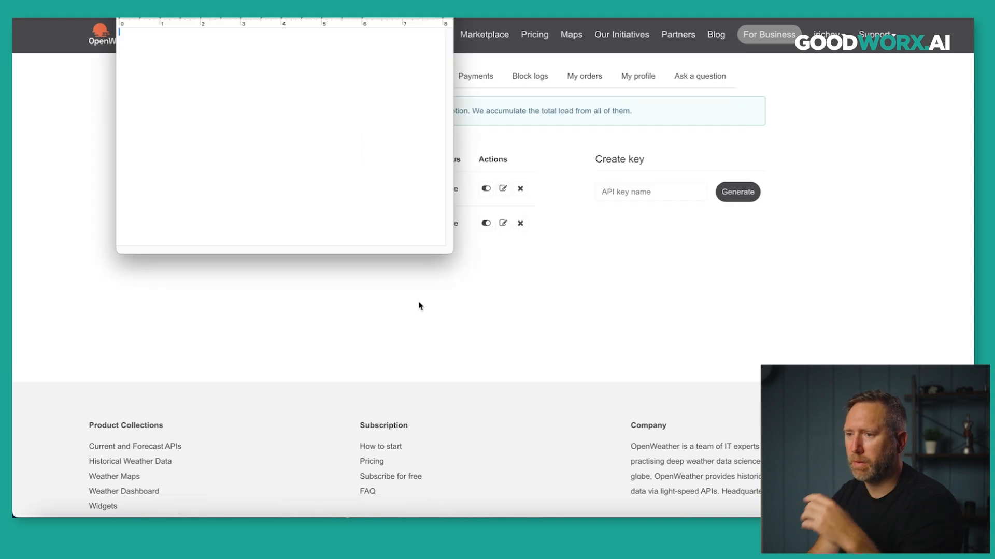
key(super+v)
Select the first city-name API call URL in the docs and bring the TextEdit note back into view.
click(309, 276)
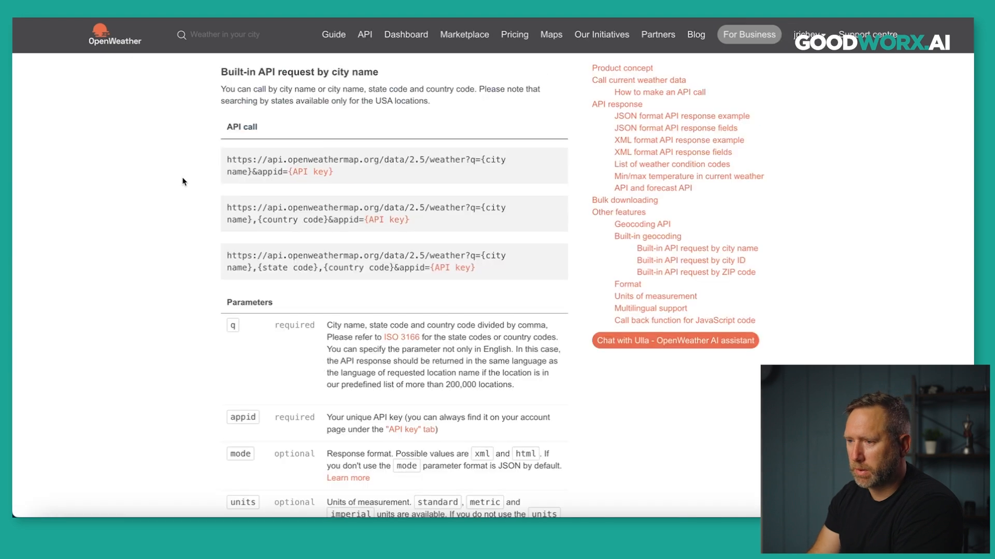
drag(354, 191, 219, 175)
key(super+c)
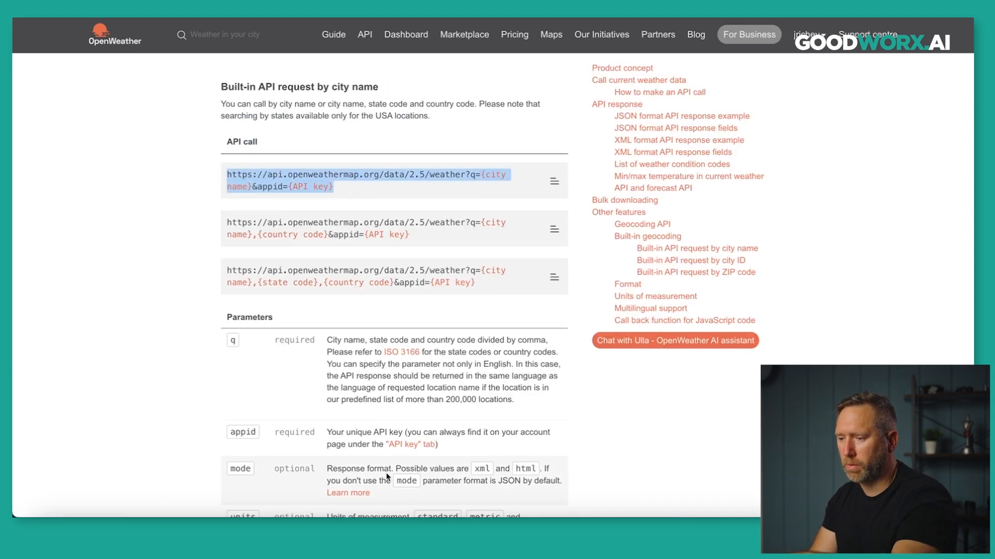
click(180, 512)
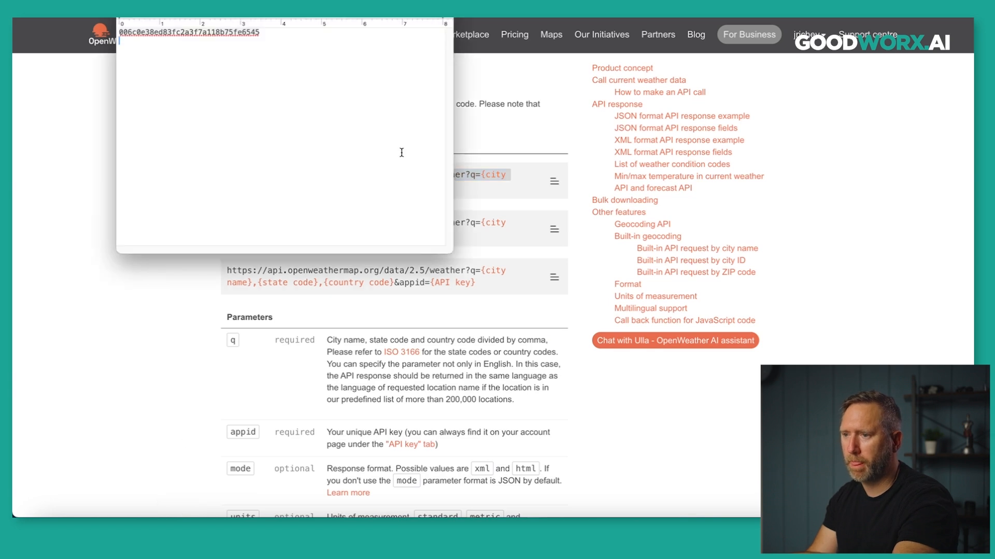
drag(378, 1, 460, 50)
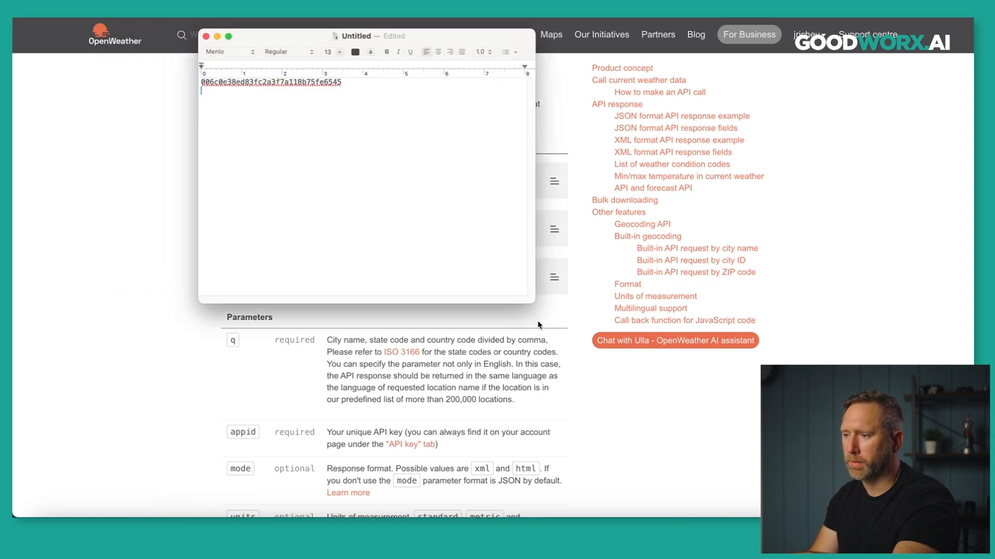
Paste the API call URL below the key and set all the text to size 18.
drag(560, 318, 658, 364)
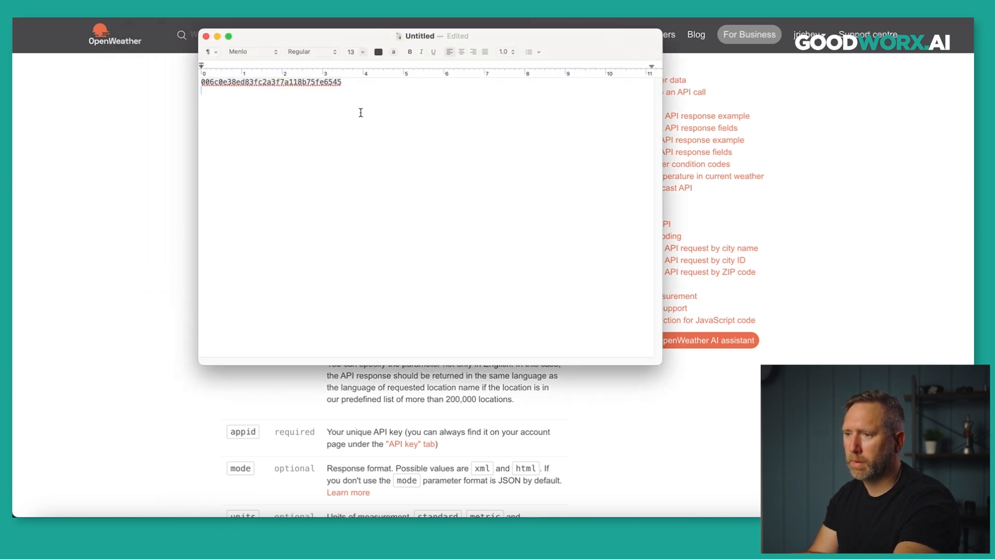
key(super+v)
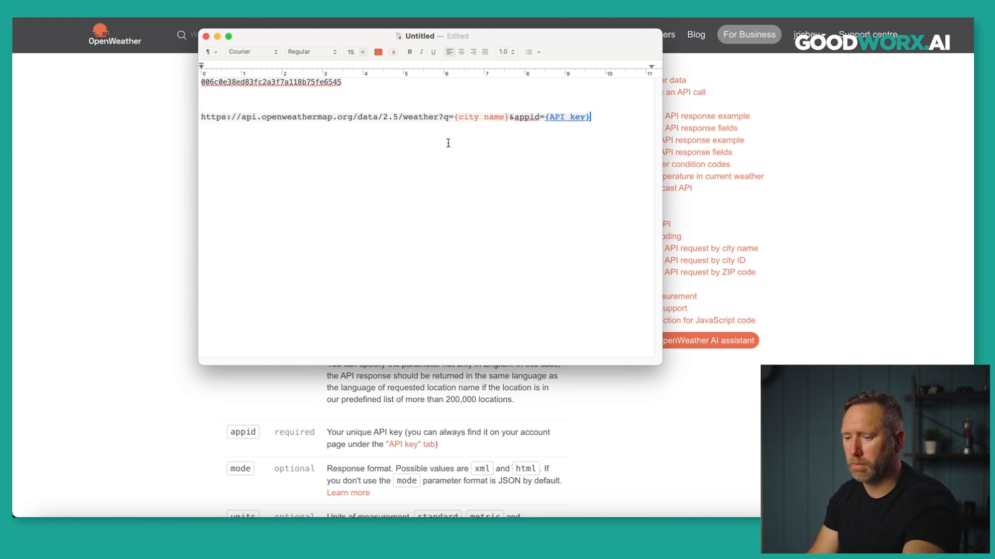
key(super+a)
click(362, 52)
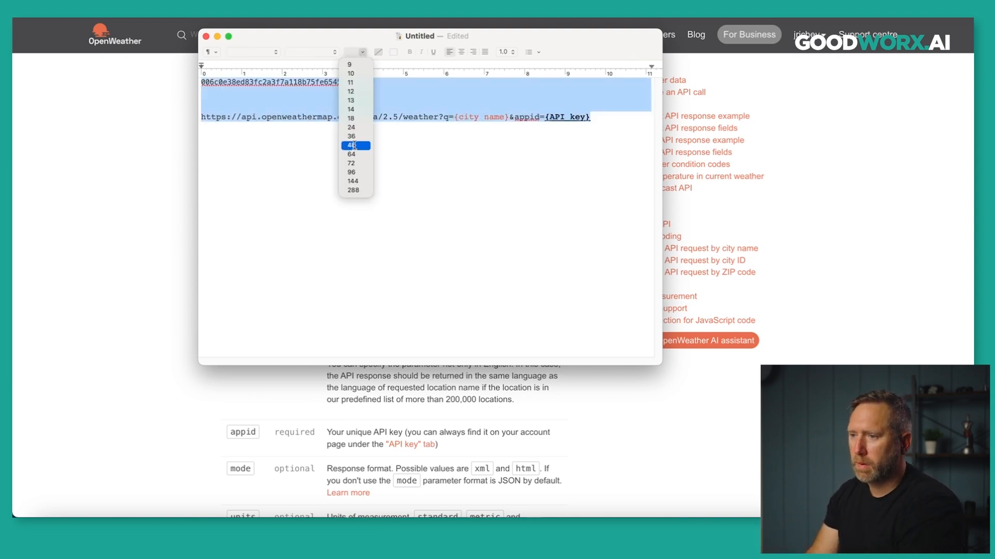
click(356, 143)
click(363, 52)
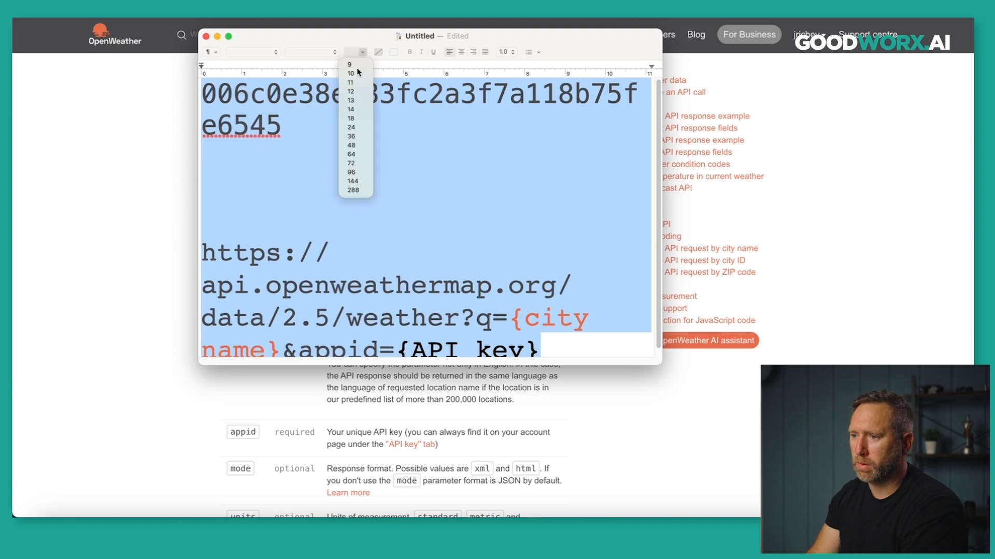
click(351, 118)
click(350, 148)
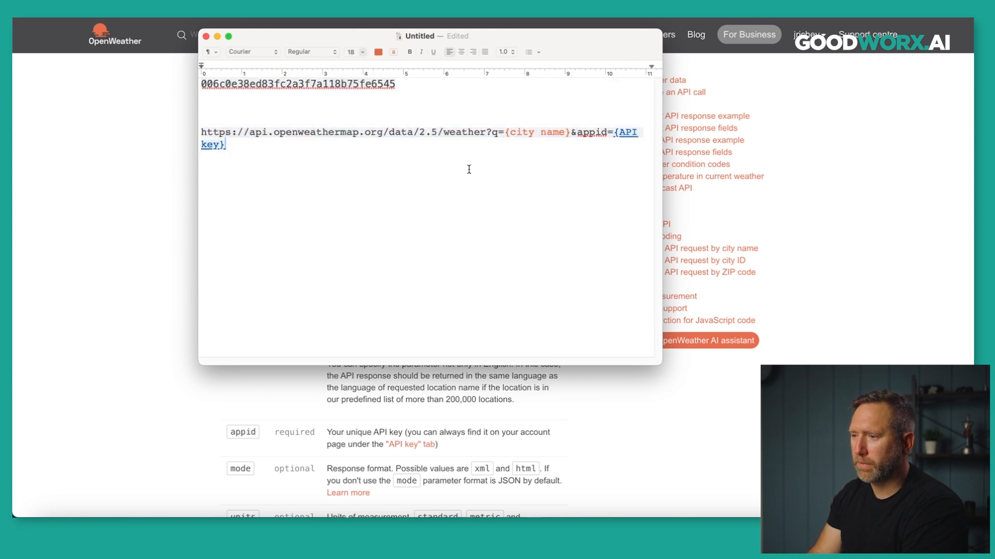
Replace {city name} with London and {API key} with the copied Make key in the URL.
drag(504, 134, 566, 133)
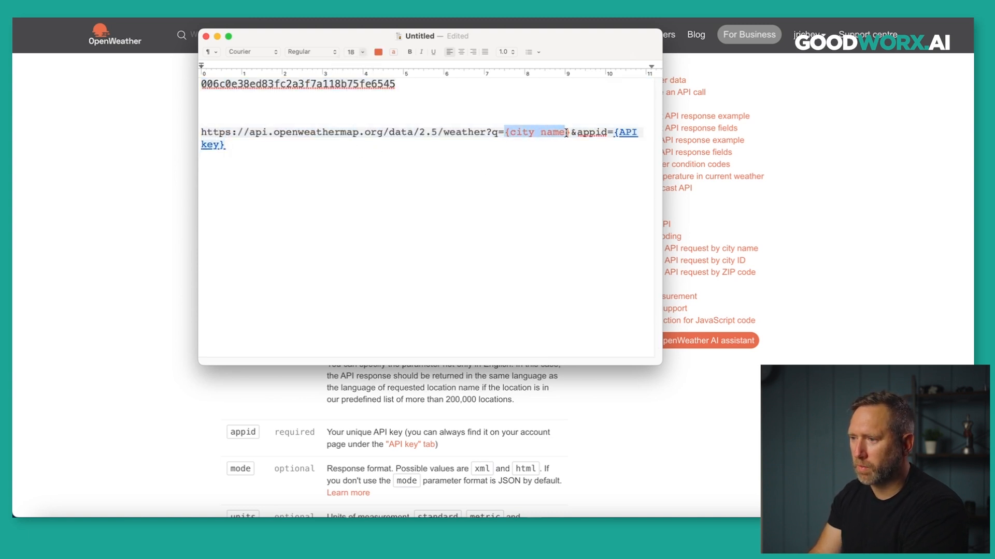
text(London)
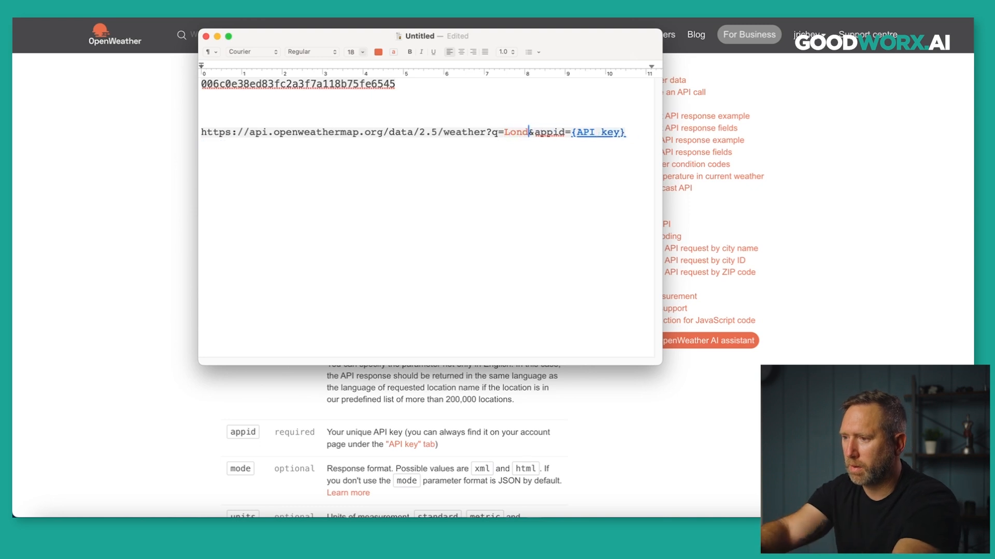
drag(412, 85, 210, 78)
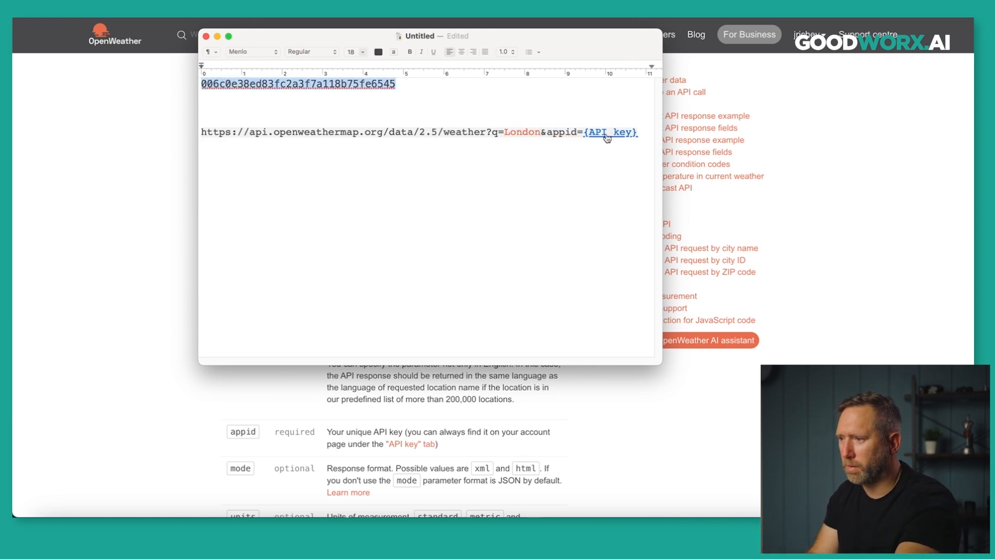
drag(640, 133, 588, 129)
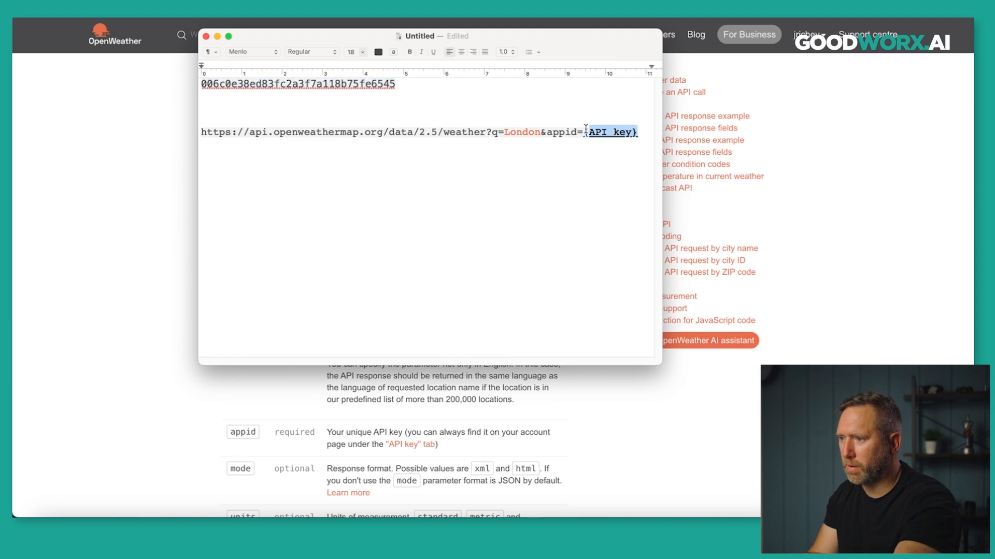
key(super+v)
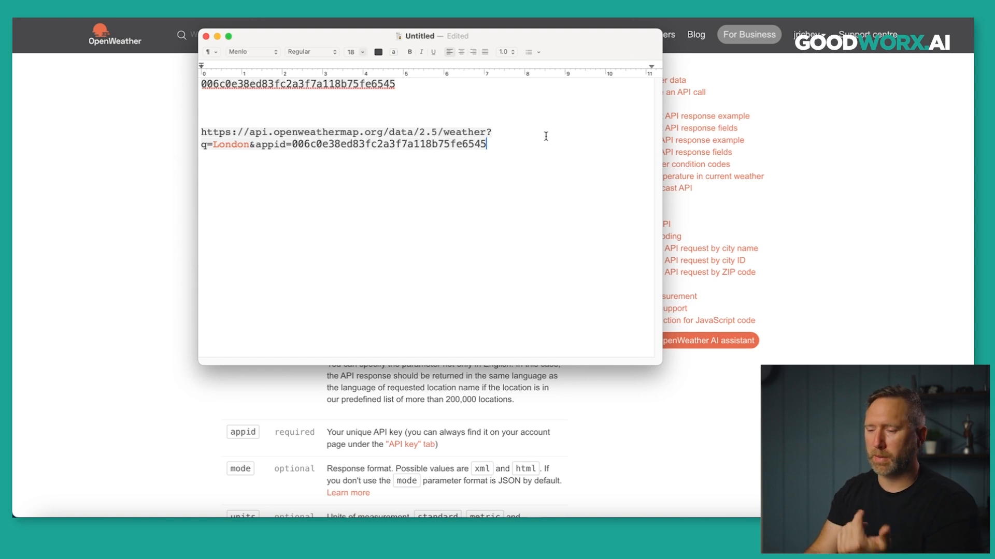
drag(571, 45, 791, 153)
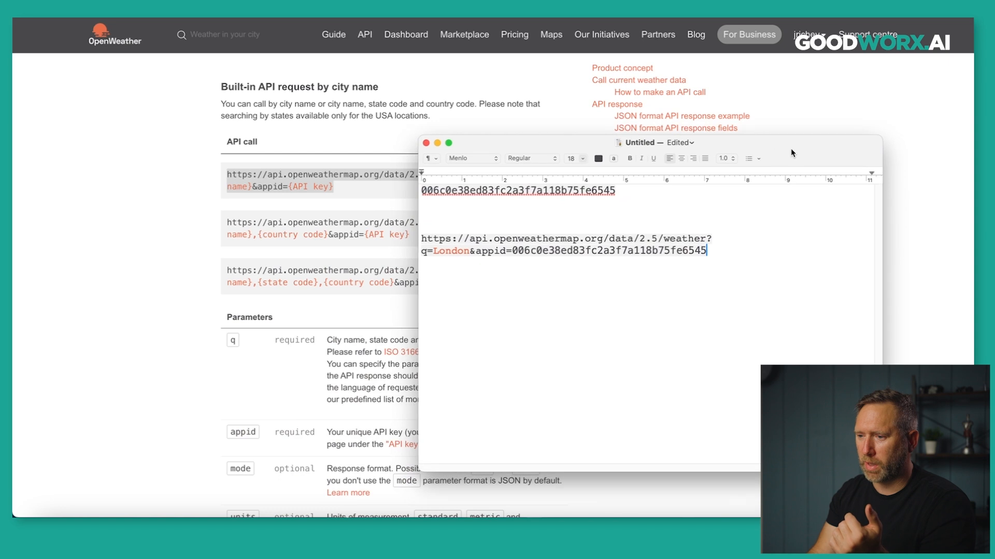
click(207, 210)
Append &units=imperial to the London weather request URL in TextEdit.
scroll(192, 207, down, 4)
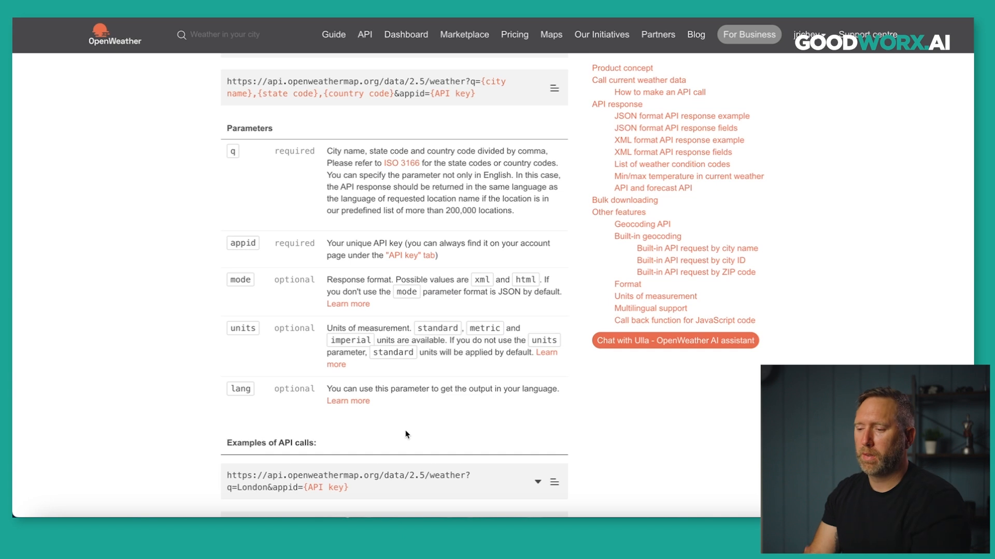
click(419, 529)
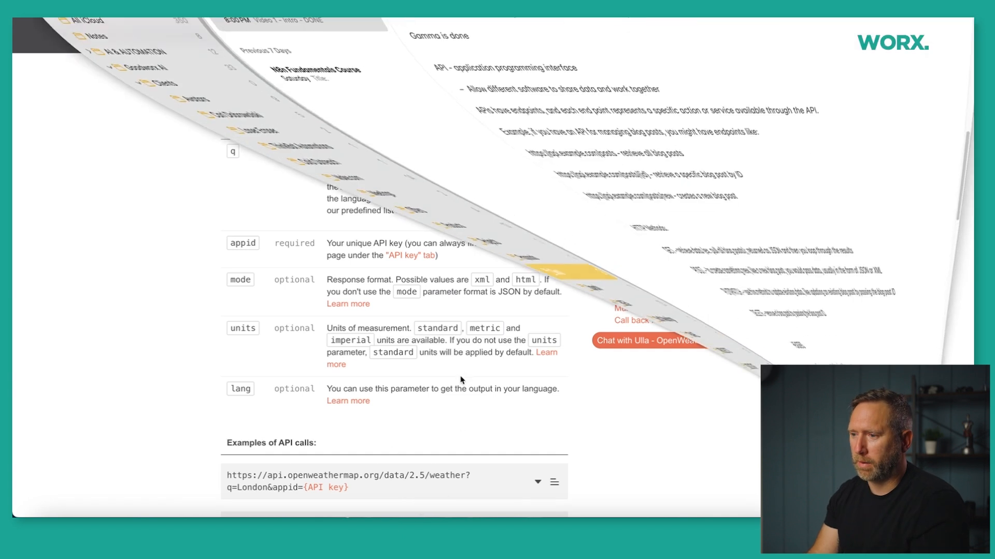
click(37, 6)
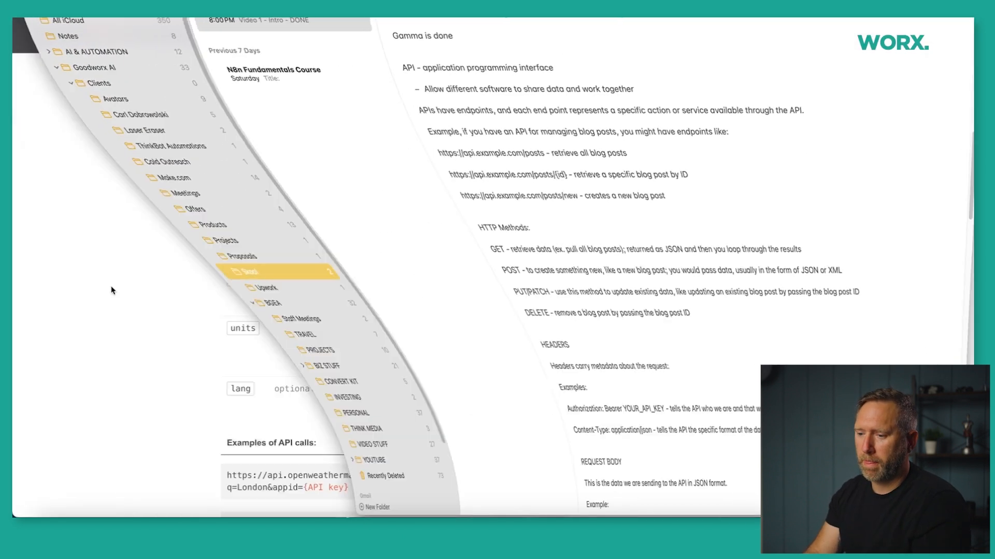
click(180, 529)
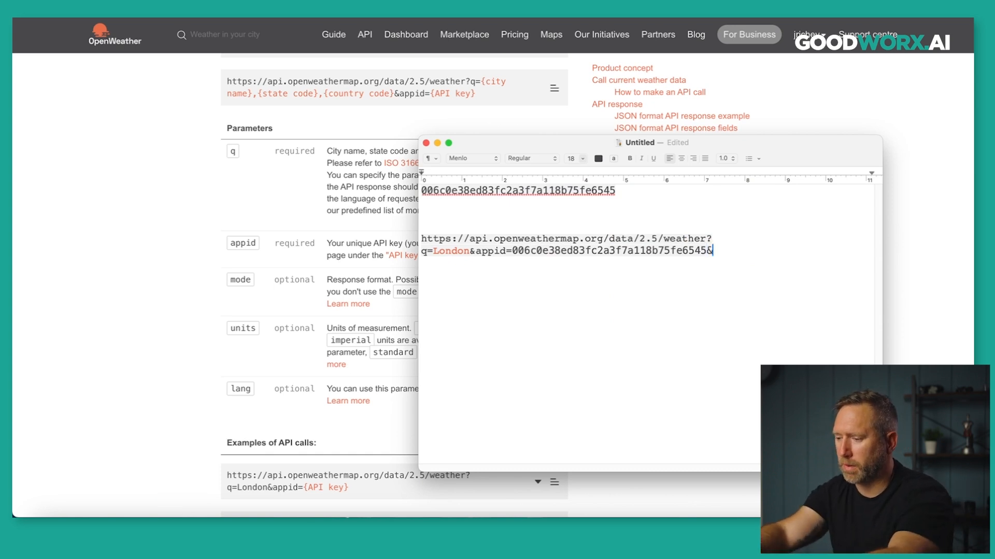
text(%)
key(BackSpace)
text($unit)
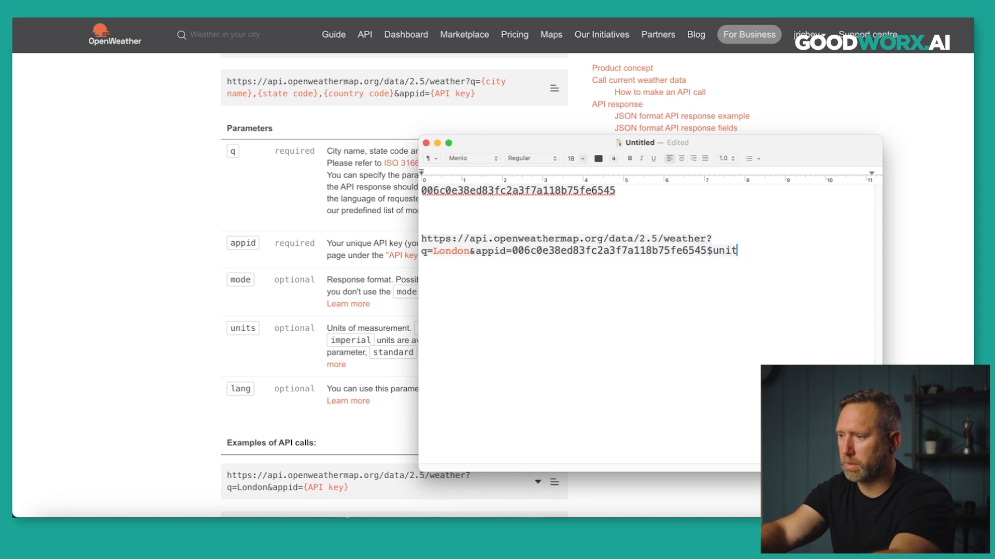
key(BackSpace)
key(BackSpace)
key(BackSpace)
key(BackSpace)
key(BackSpace)
key(BackSpace)
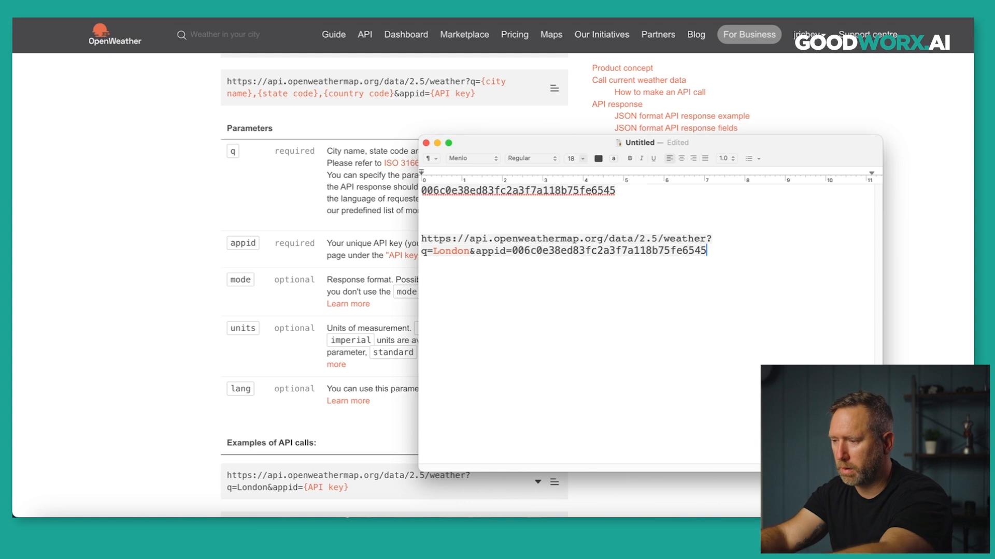
text(&units)
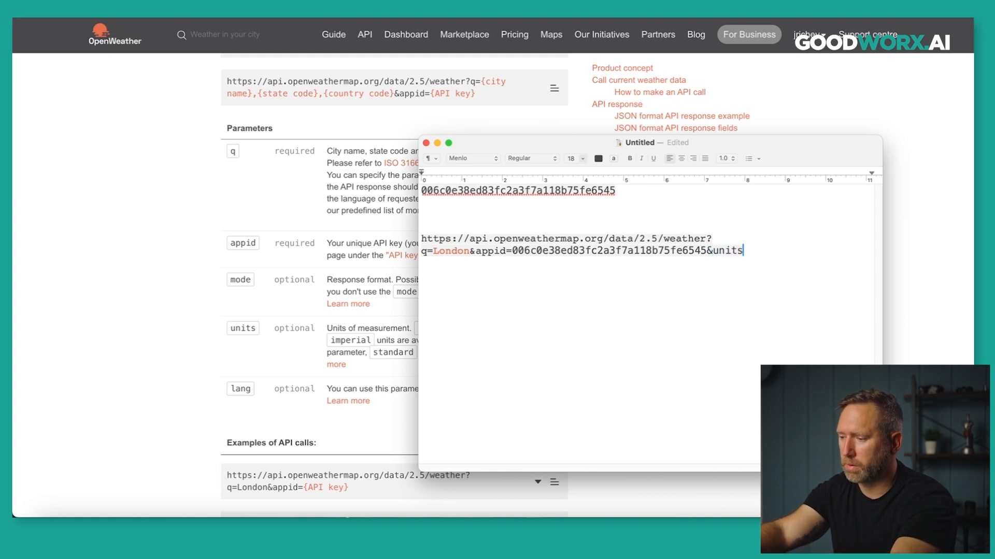
text(=imperial)
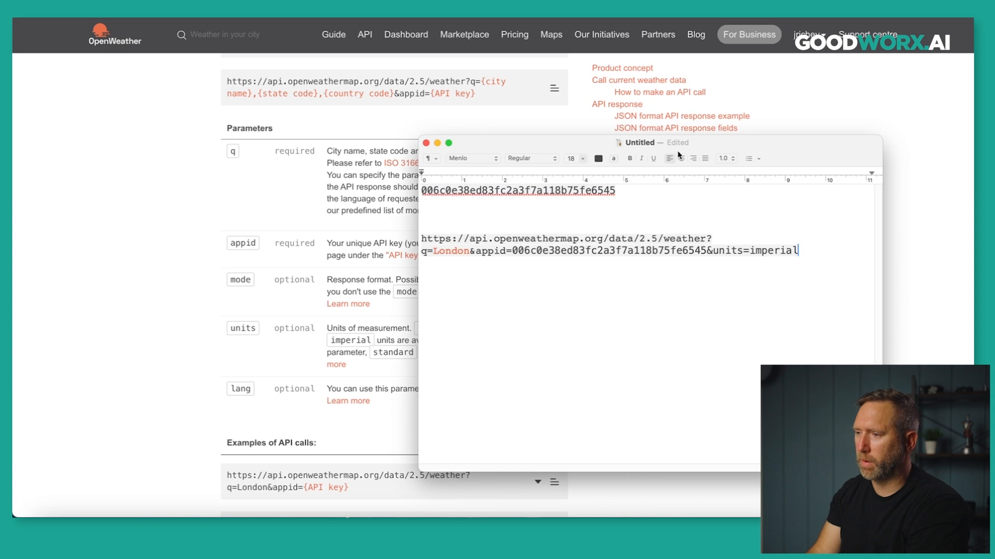
Paste the complete weather request URL into the HTTP module's URL field and confirm with OK.
drag(582, 142, 250, 123)
drag(552, 453, 798, 460)
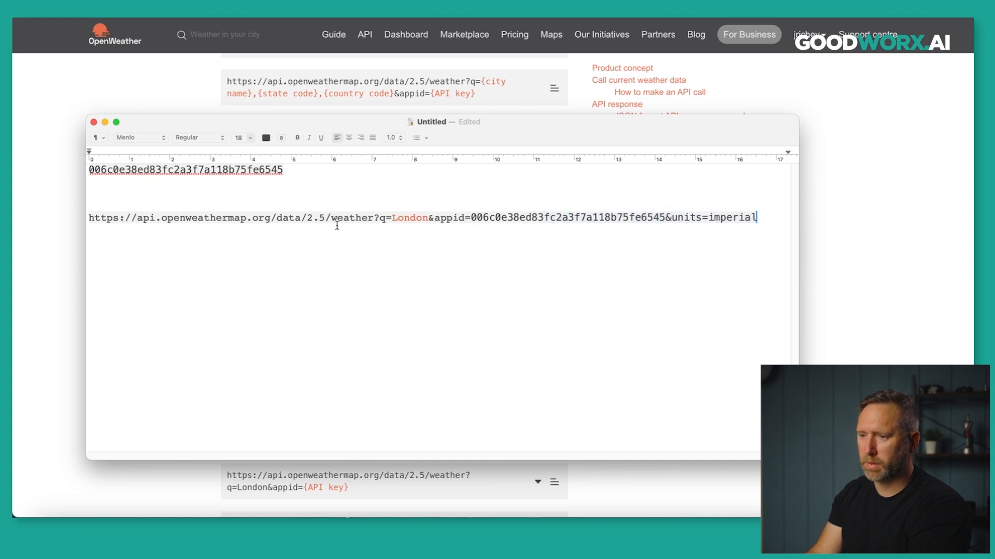
drag(152, 224, 89, 221)
key(ctrl+c)
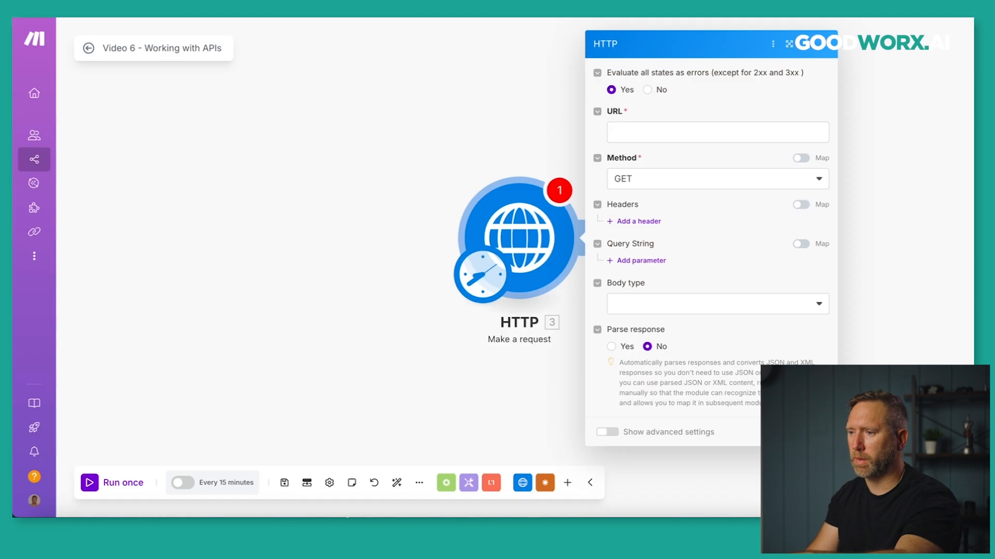
click(657, 133)
key(ctrl+v)
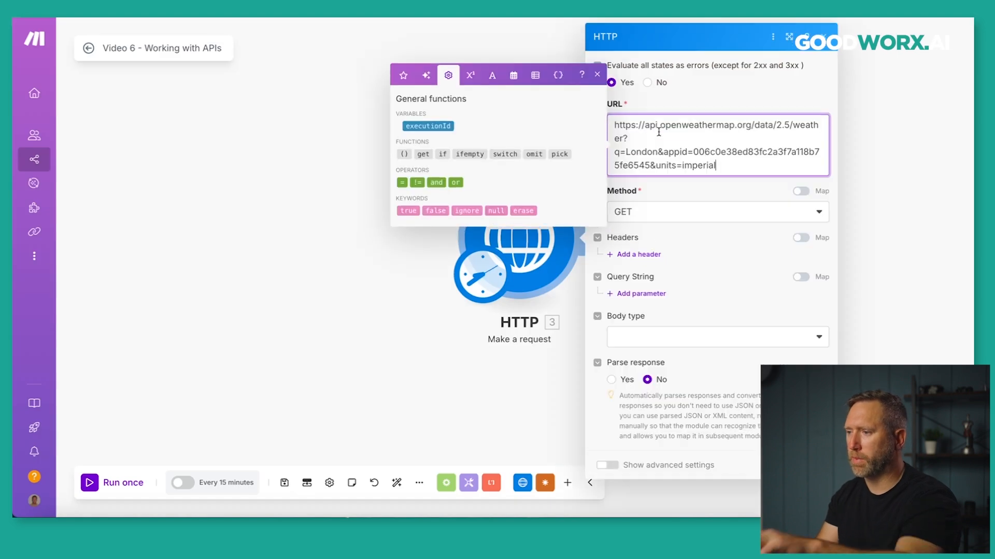
click(686, 102)
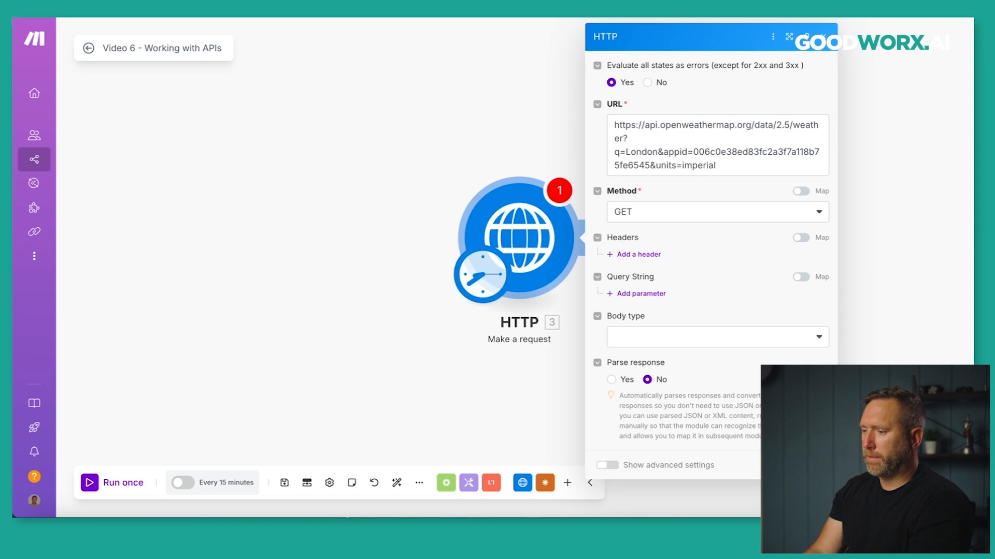
click(813, 465)
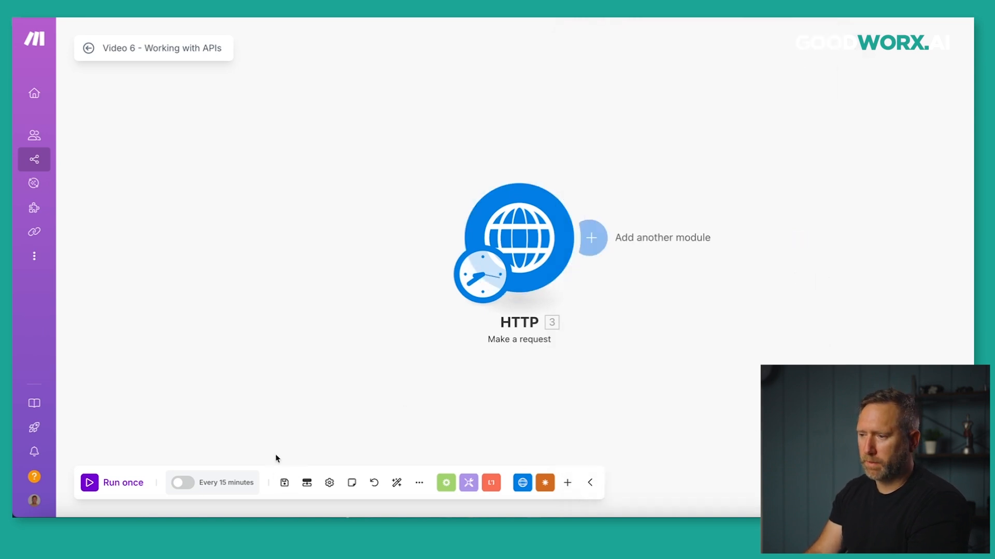
Run the scenario once and check the 200 status and headers up to the application/json content type.
click(88, 483)
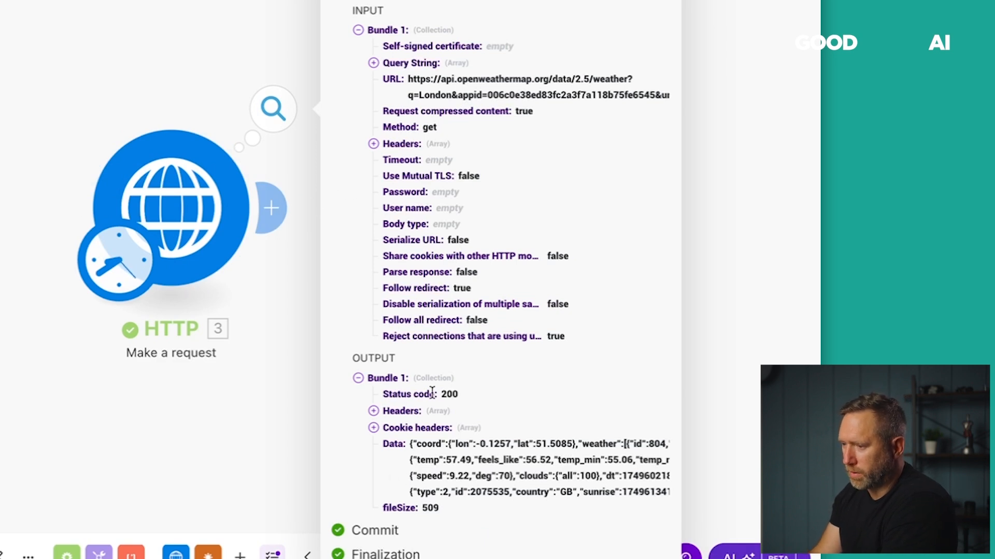
drag(385, 392, 451, 389)
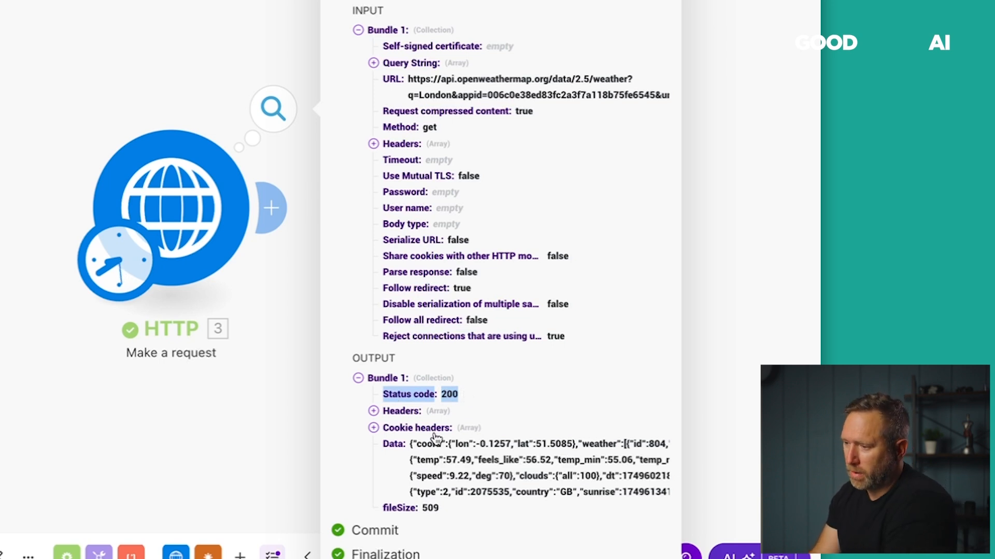
click(373, 412)
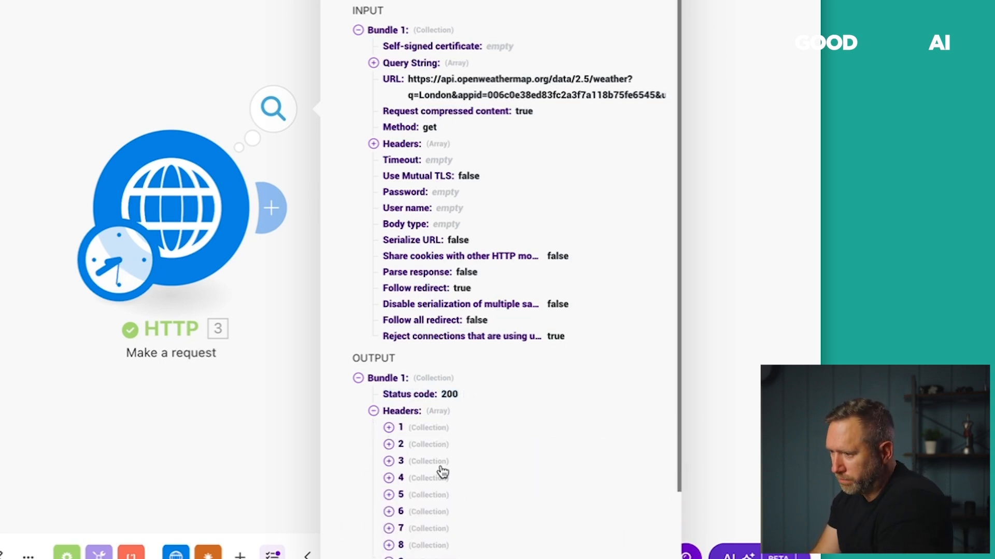
scroll(440, 466, down, 1)
click(389, 398)
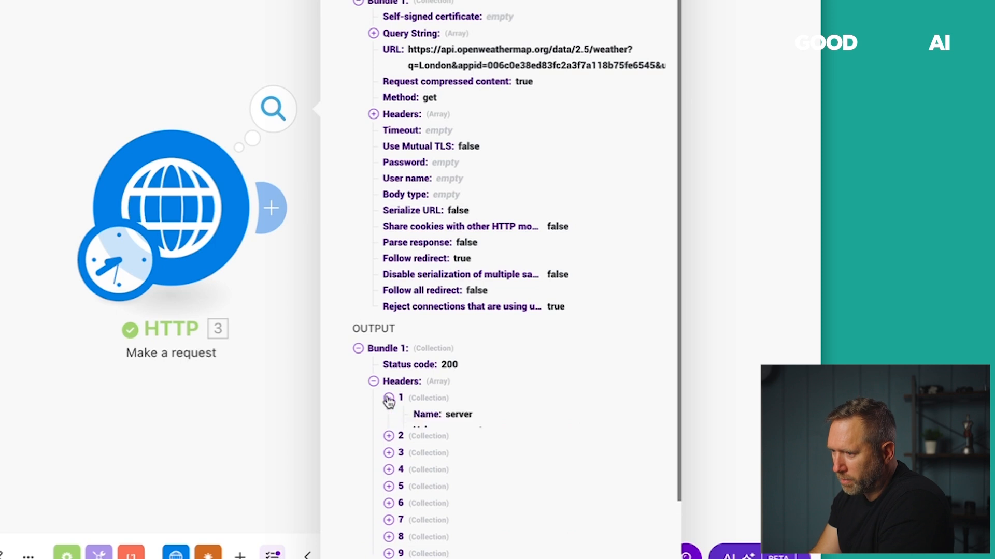
click(389, 447)
scroll(363, 426, down, 3)
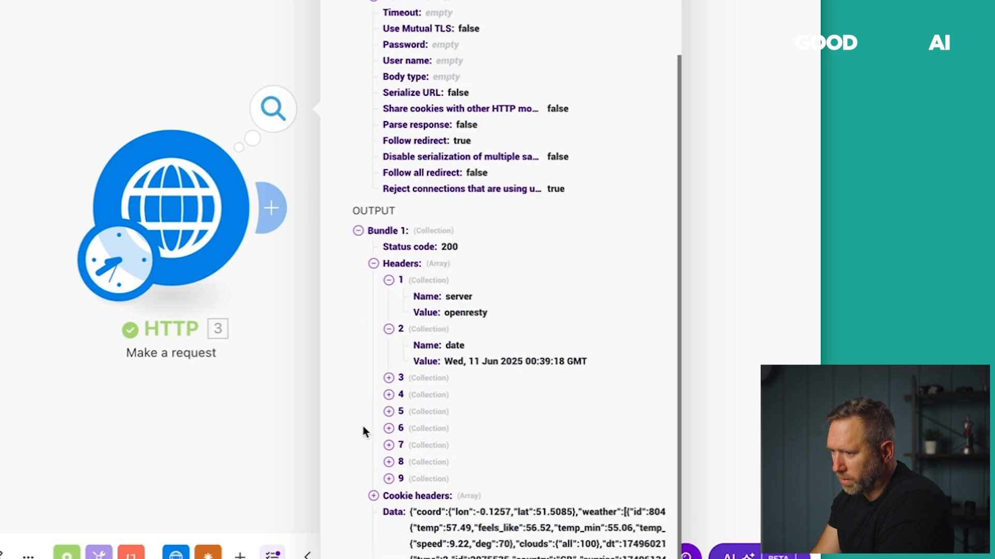
click(389, 381)
scroll(367, 394, down, 2)
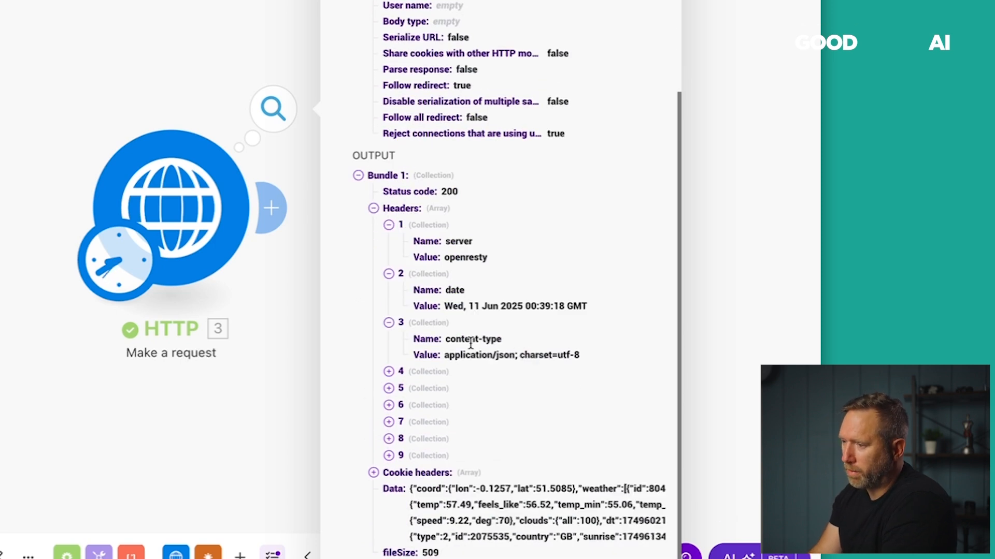
drag(444, 356, 503, 356)
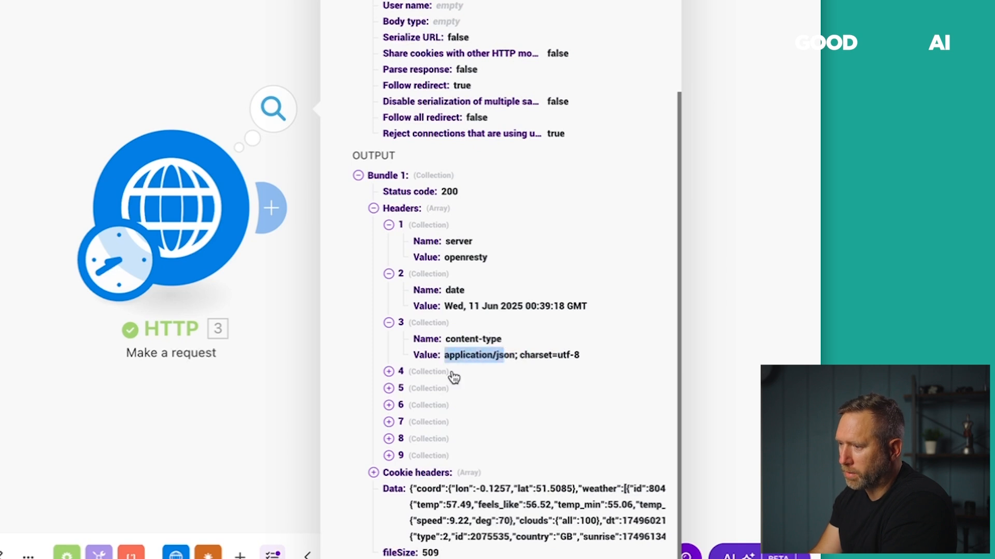
Review the remaining headers through allowed methods and the raw JSON weather Data, then close the results.
click(388, 372)
scroll(377, 383, down, 1)
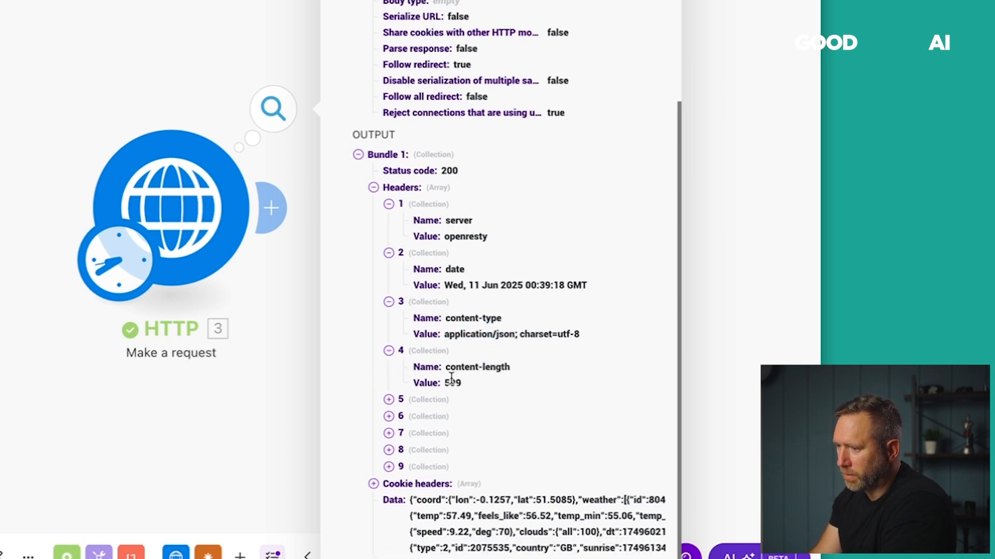
click(389, 401)
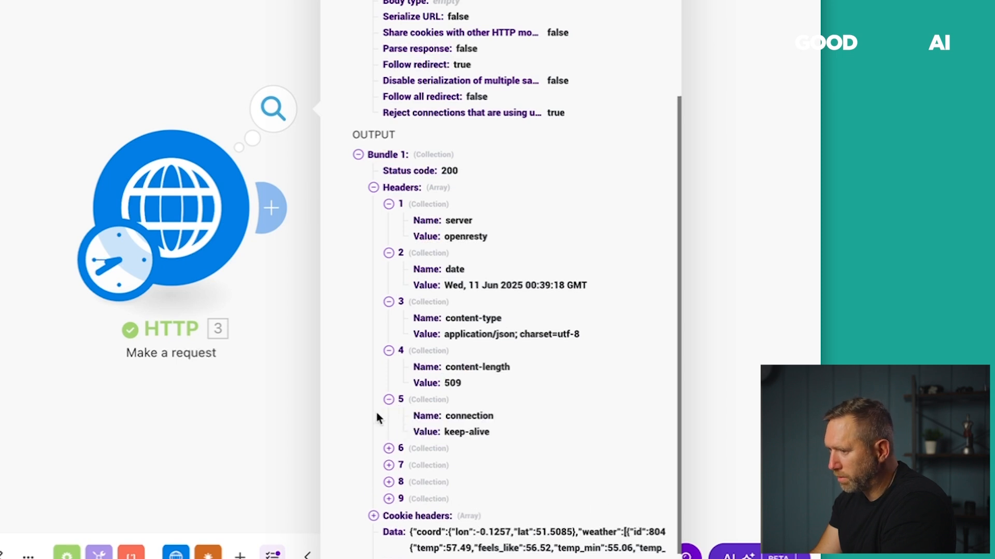
scroll(381, 411, down, 2)
click(389, 384)
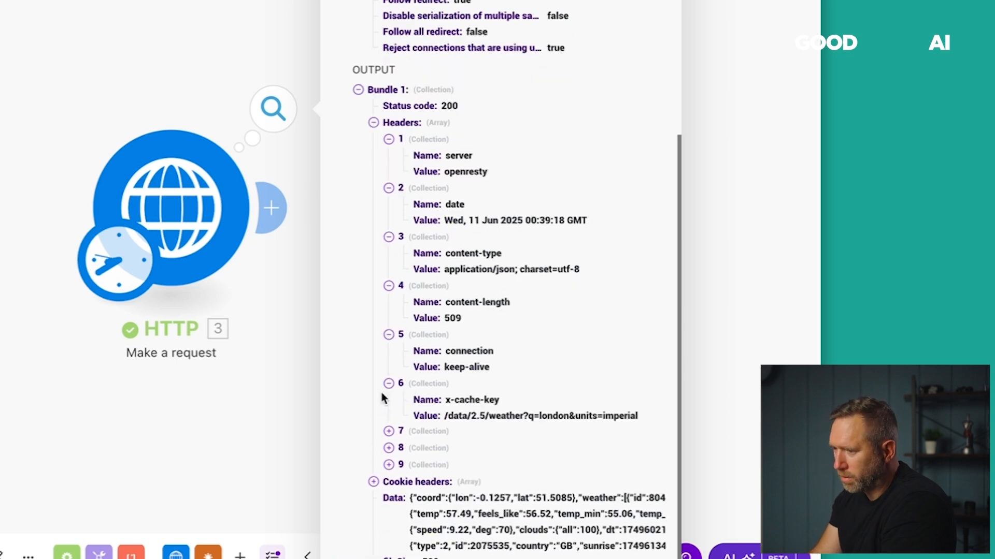
scroll(379, 397, down, 1)
click(388, 411)
scroll(365, 412, down, 2)
click(388, 415)
scroll(383, 424, down, 1)
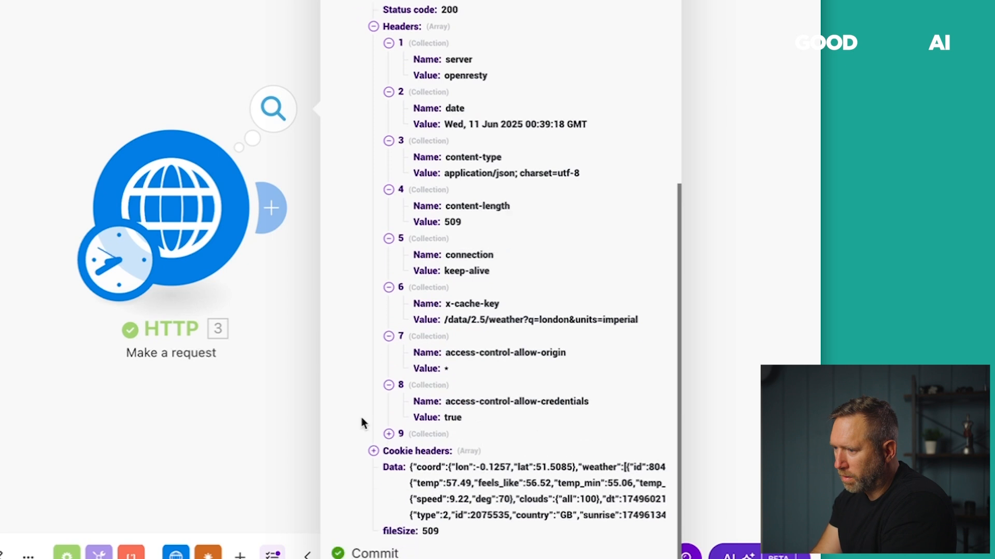
click(389, 433)
scroll(364, 419, down, 1)
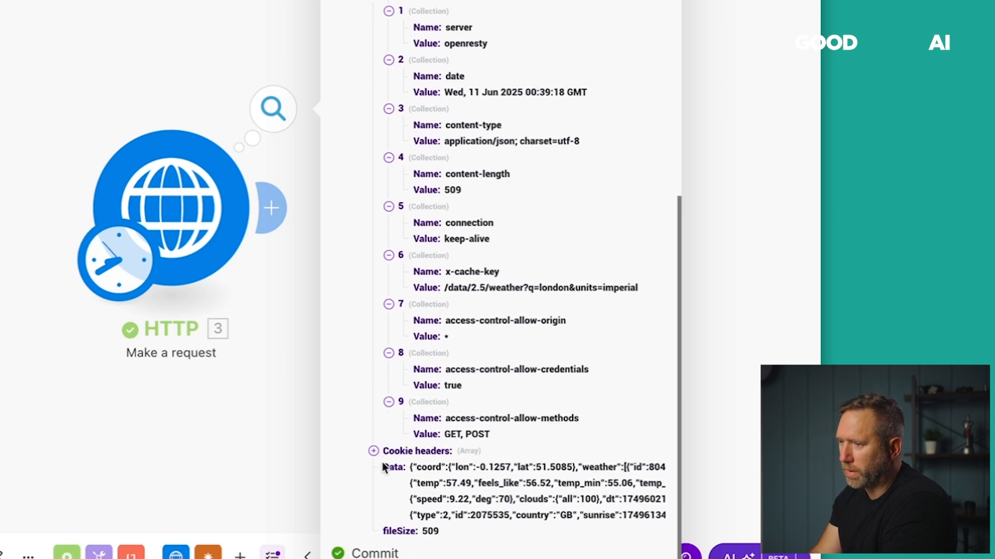
scroll(374, 296, up, 3)
click(374, 89)
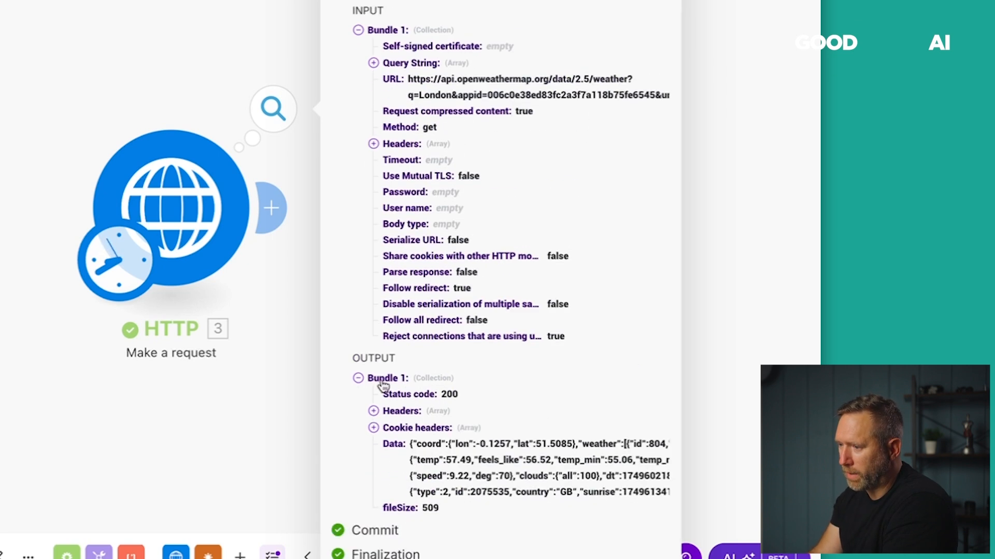
drag(410, 442, 654, 491)
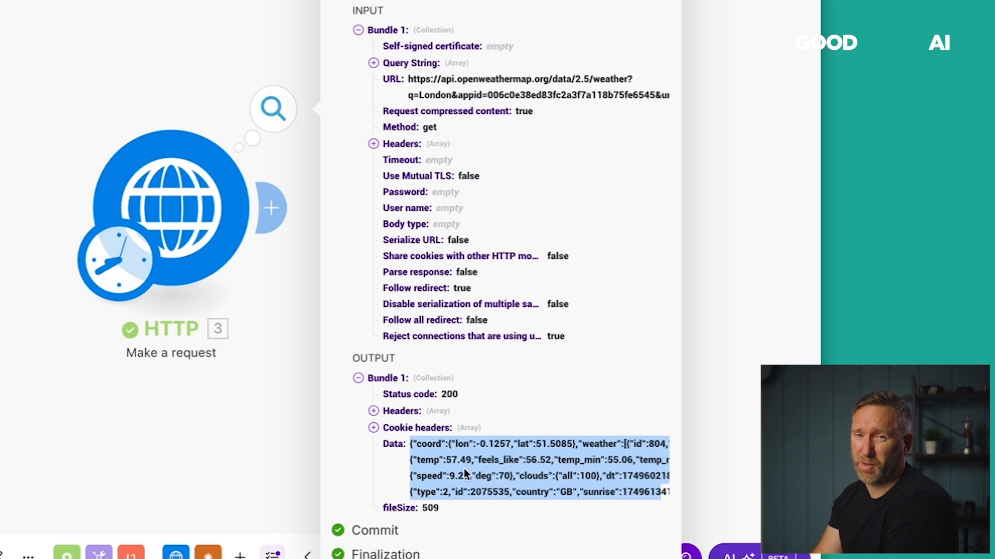
click(66, 378)
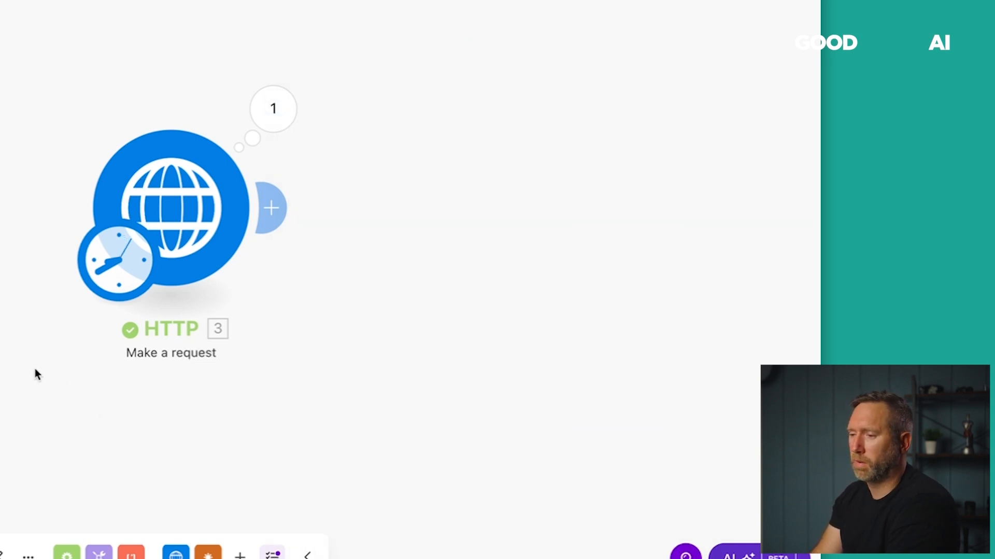
Add a Parse JSON module after the HTTP request with its JSON string mapped to 3. Data.
drag(30, 334, 0, 323)
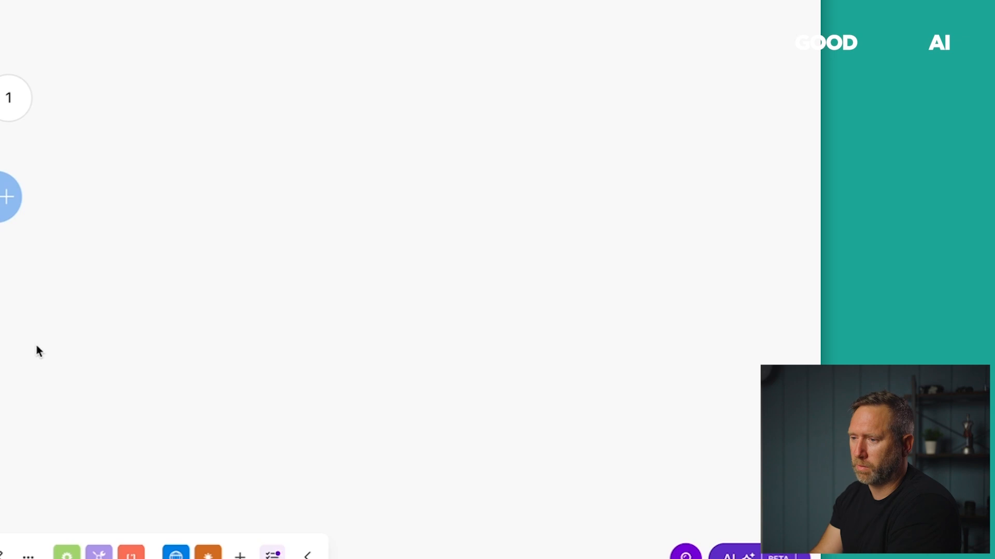
click(11, 200)
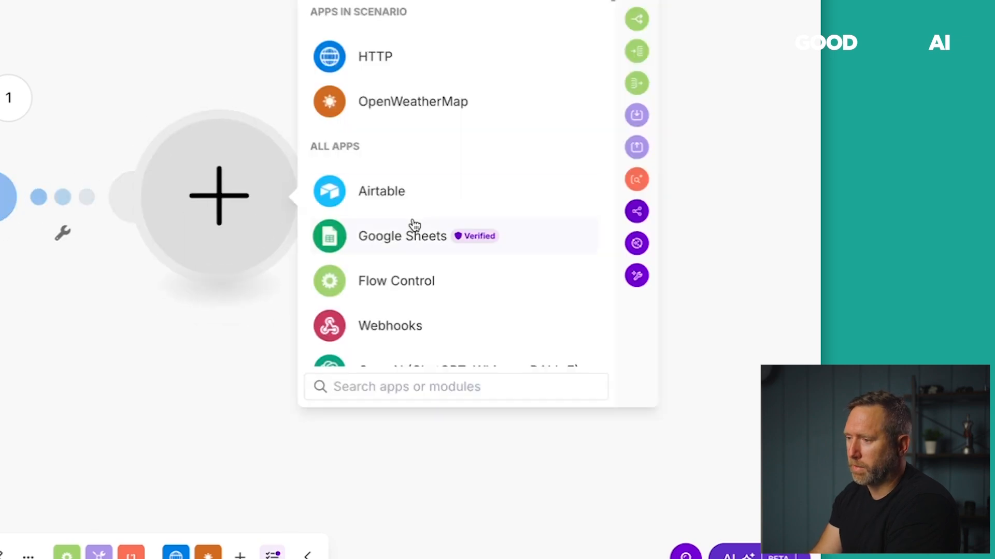
text(js)
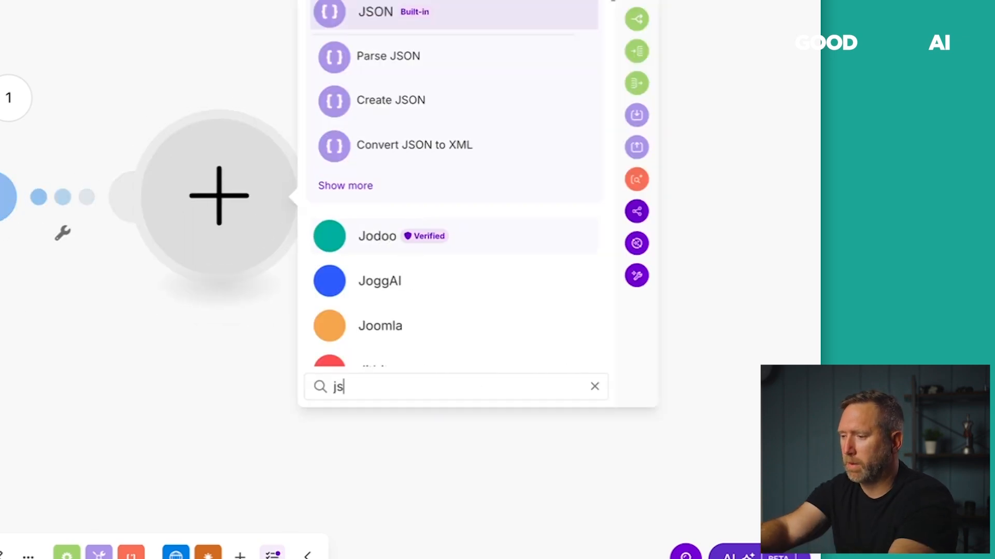
text(on)
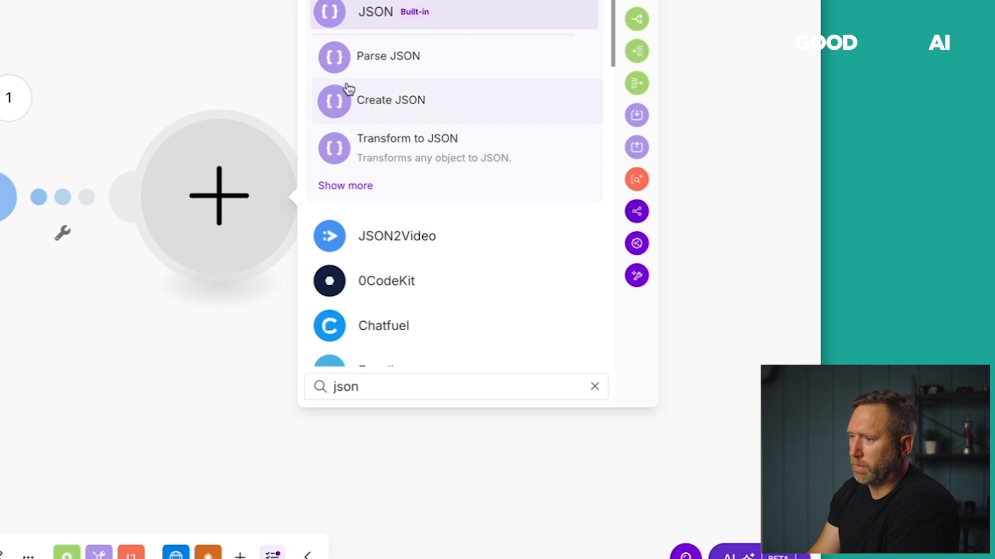
click(357, 69)
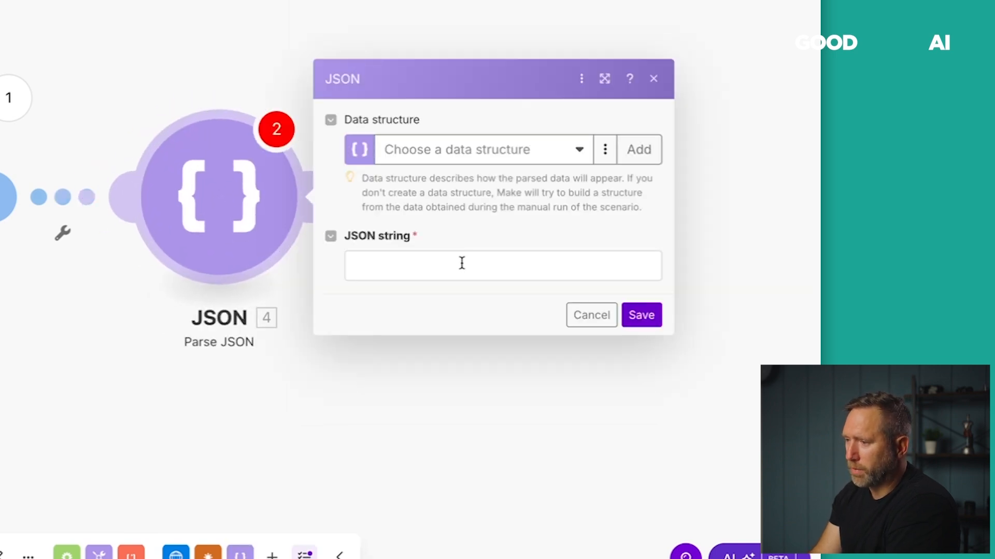
click(428, 266)
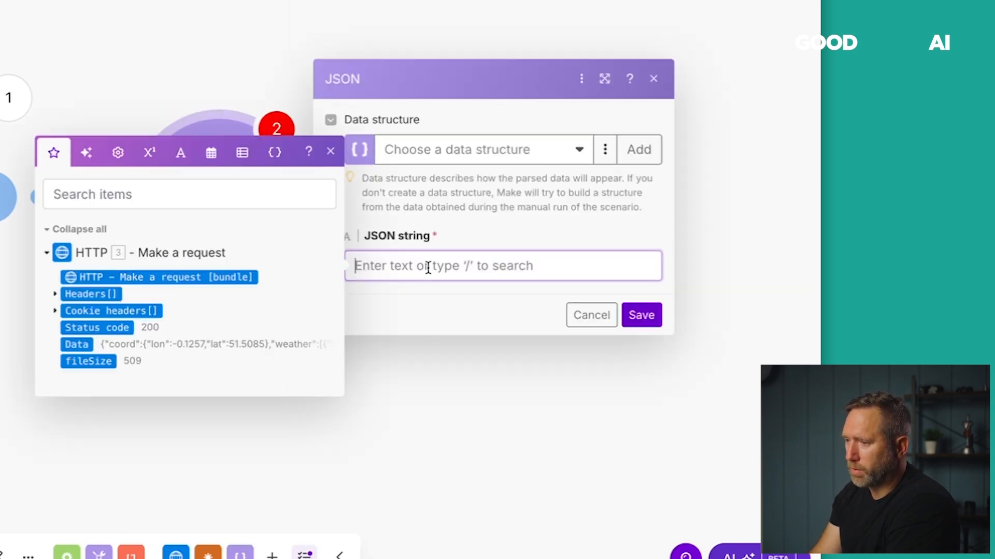
click(75, 345)
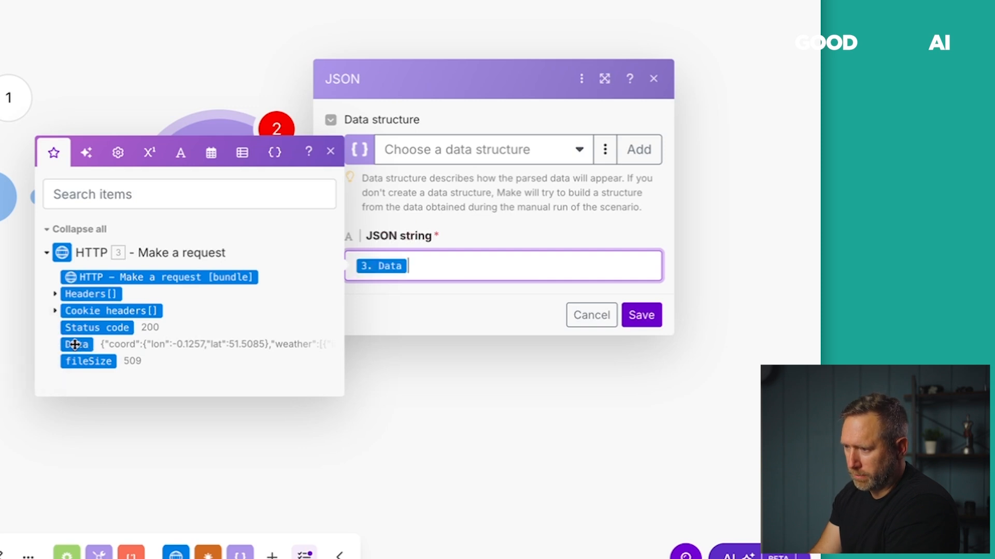
click(649, 311)
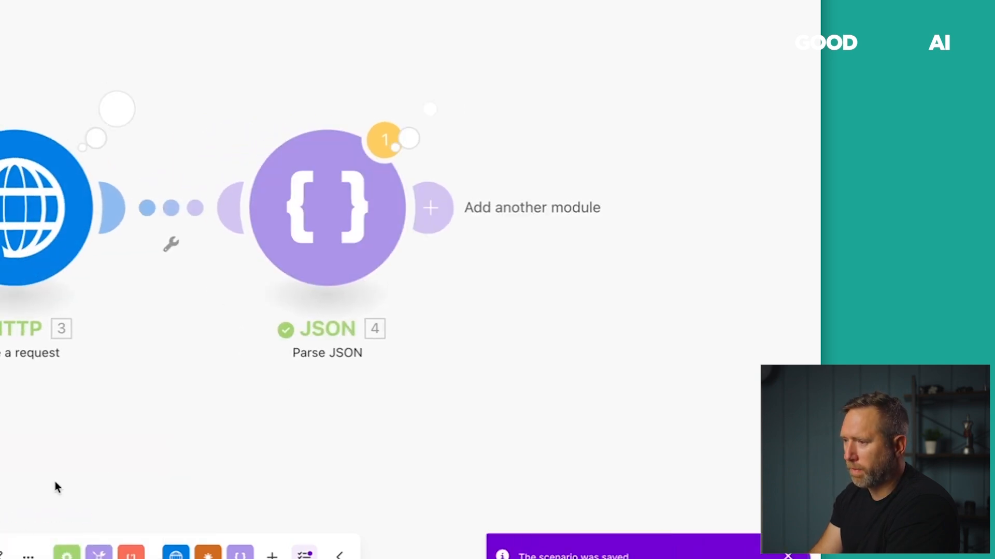
click(424, 119)
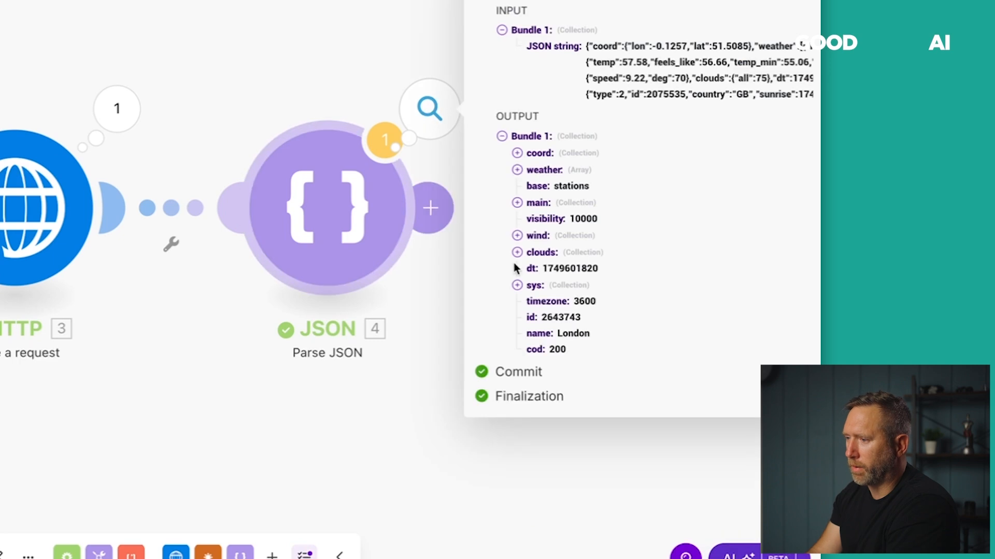
drag(269, 60, 0, 61)
drag(211, 150, 124, 151)
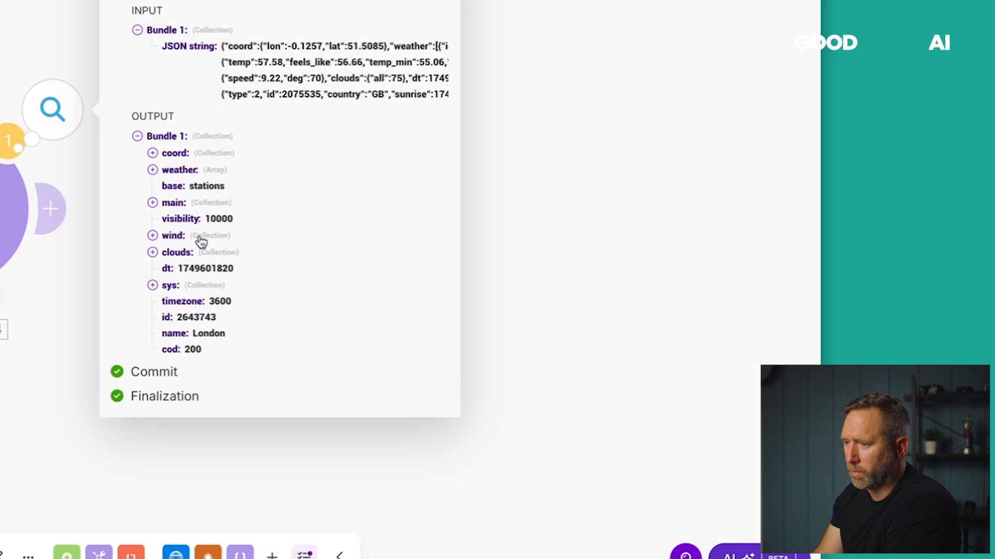
click(153, 171)
click(167, 187)
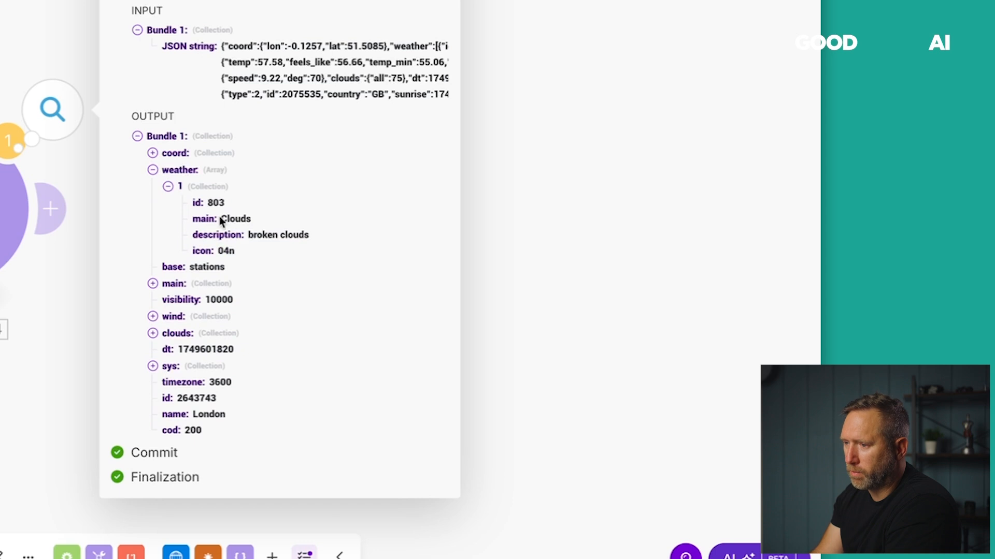
click(152, 171)
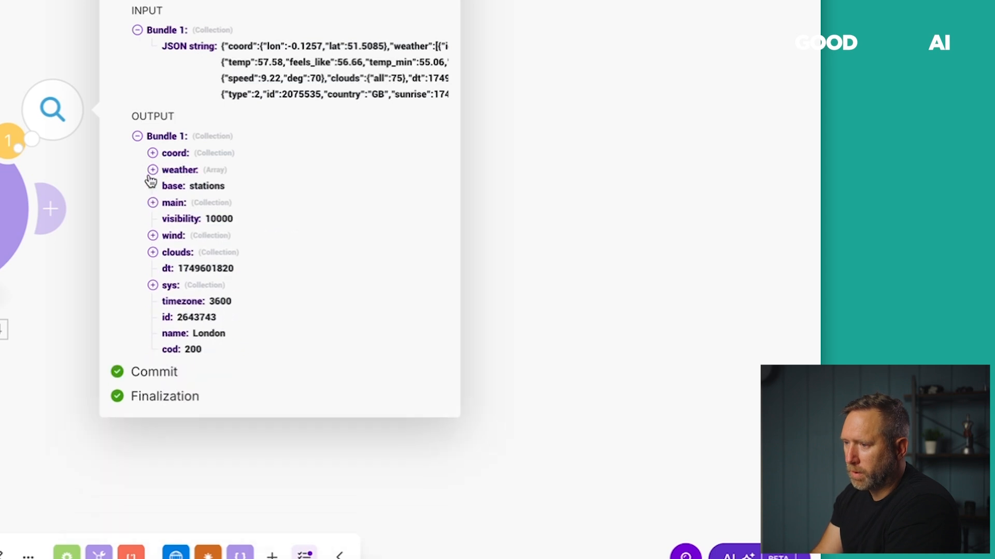
click(153, 203)
click(152, 203)
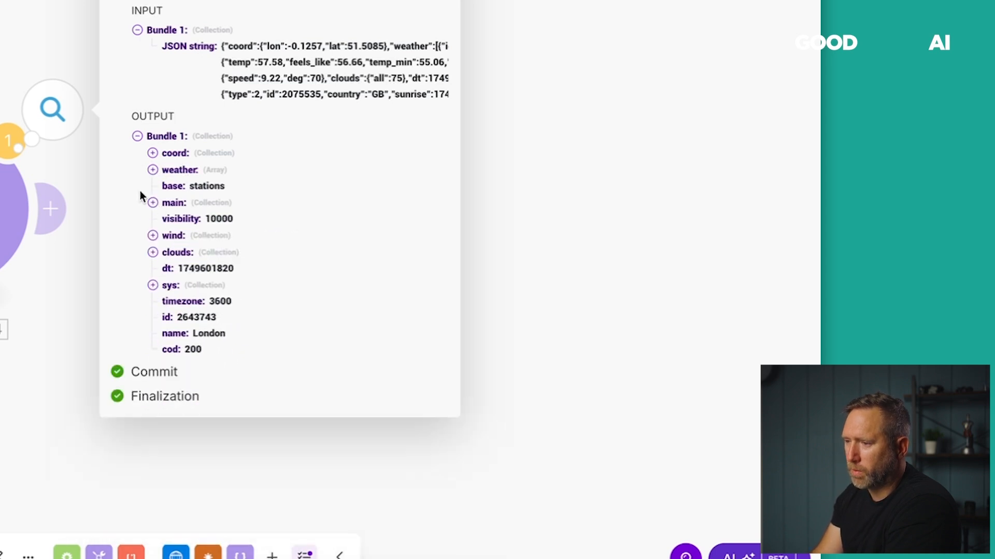
click(153, 203)
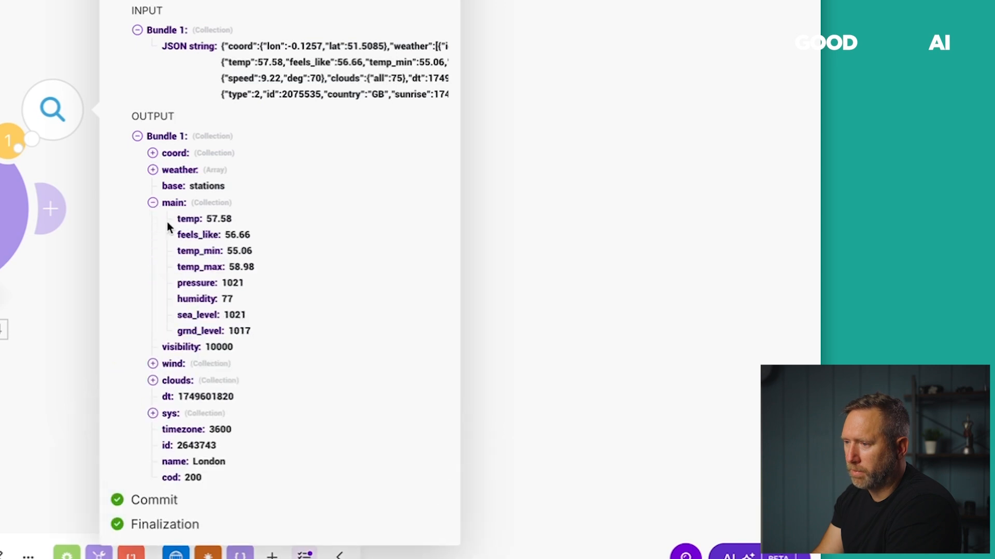
drag(207, 220, 250, 237)
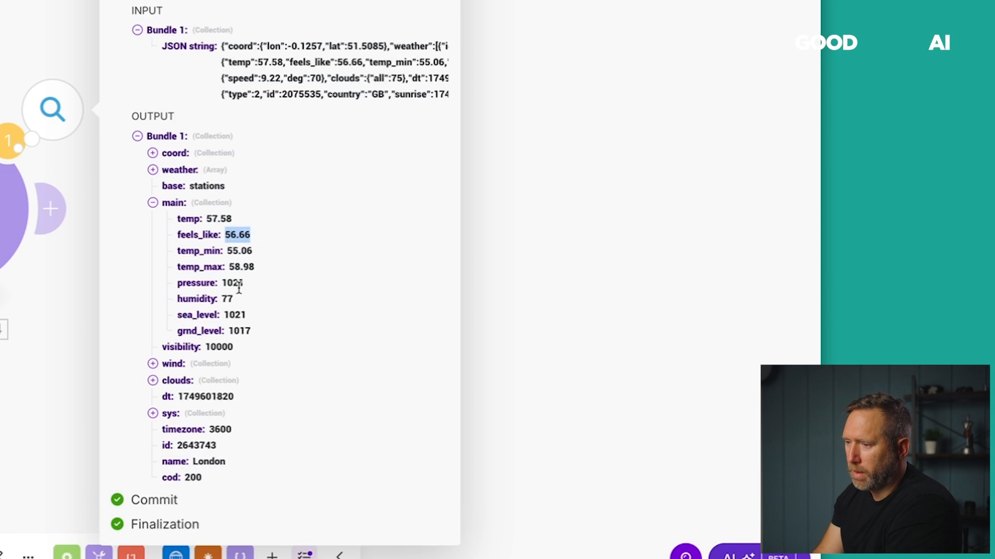
drag(221, 299, 244, 283)
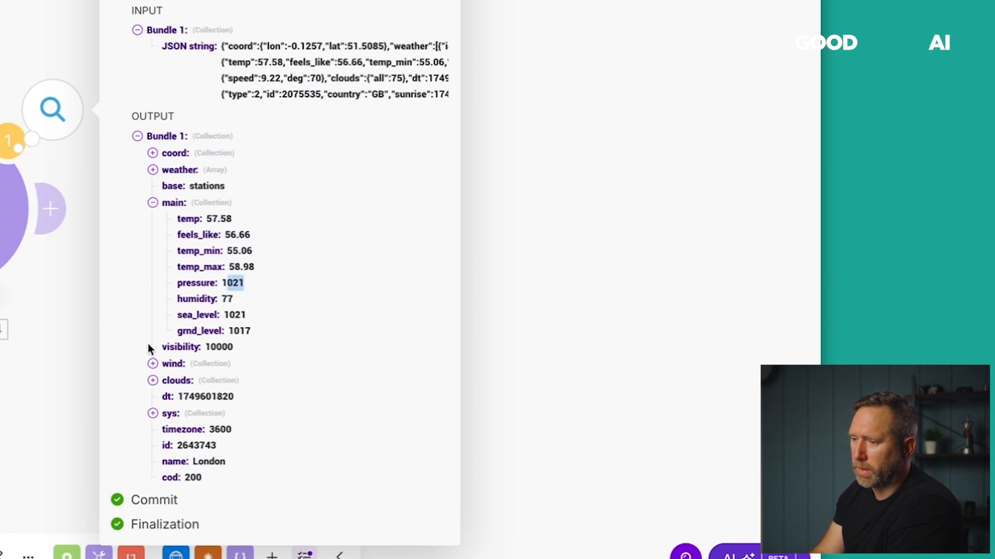
click(153, 364)
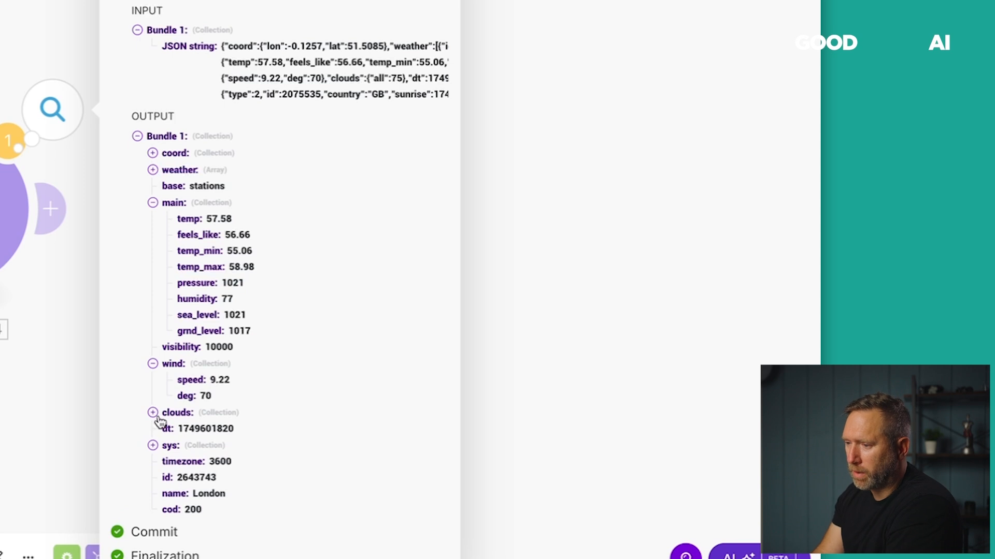
click(153, 412)
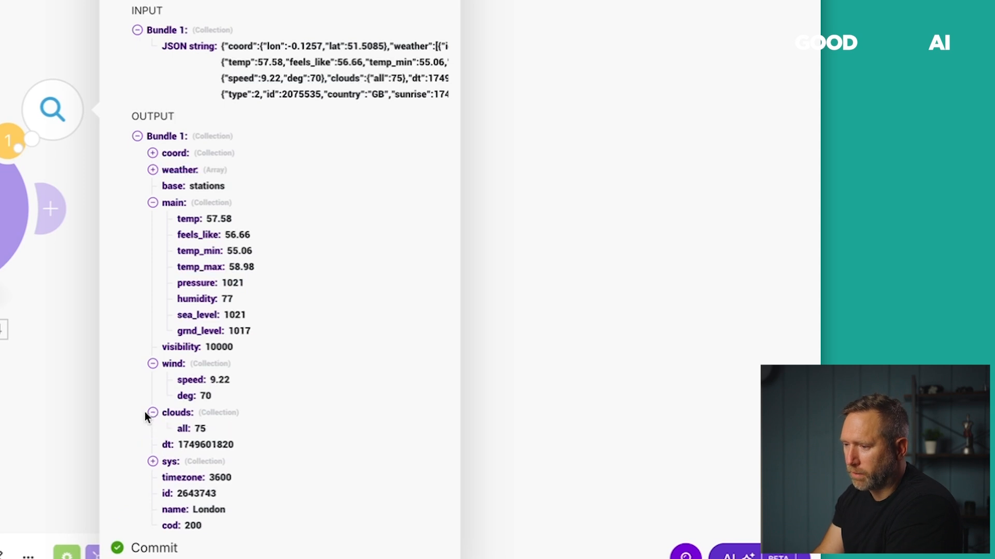
click(153, 172)
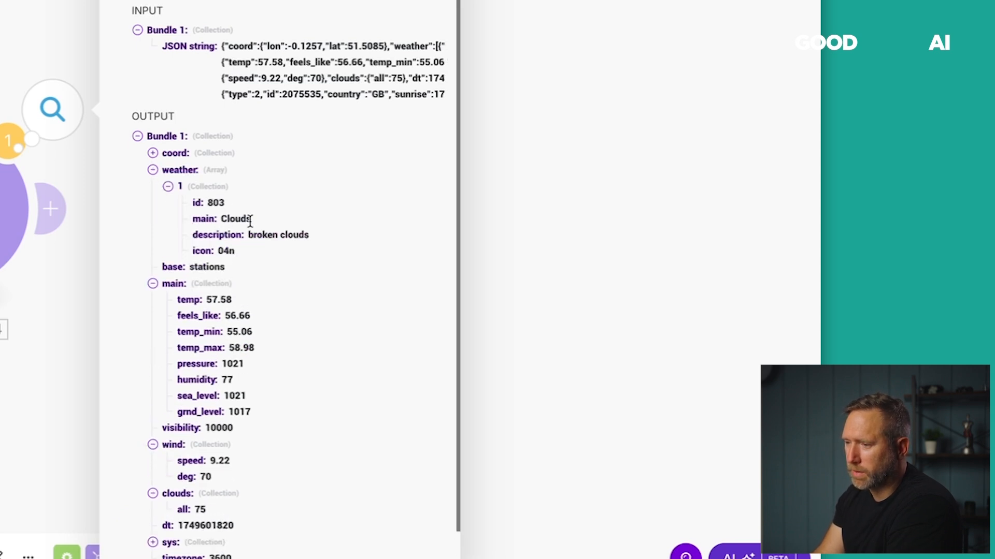
scroll(129, 324, down, 3)
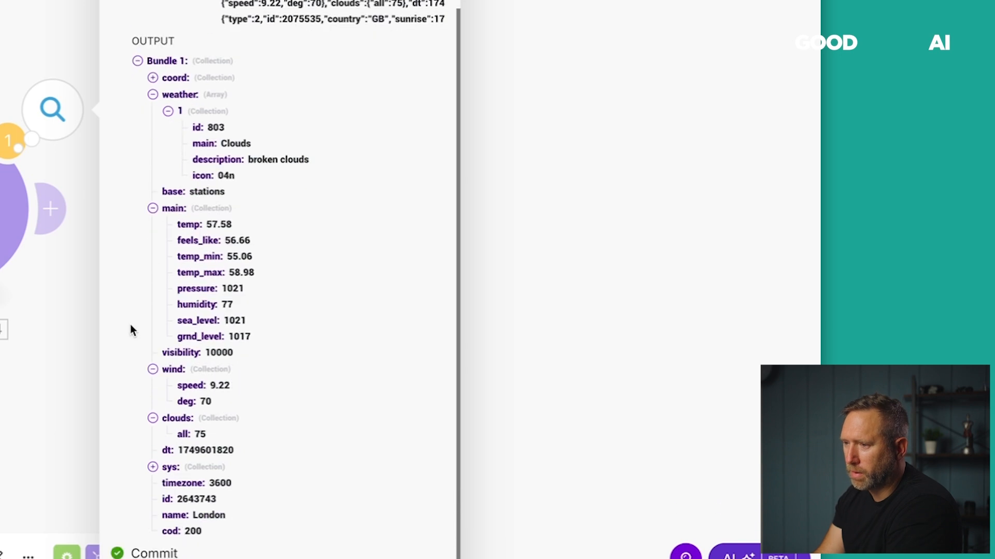
key(Escape)
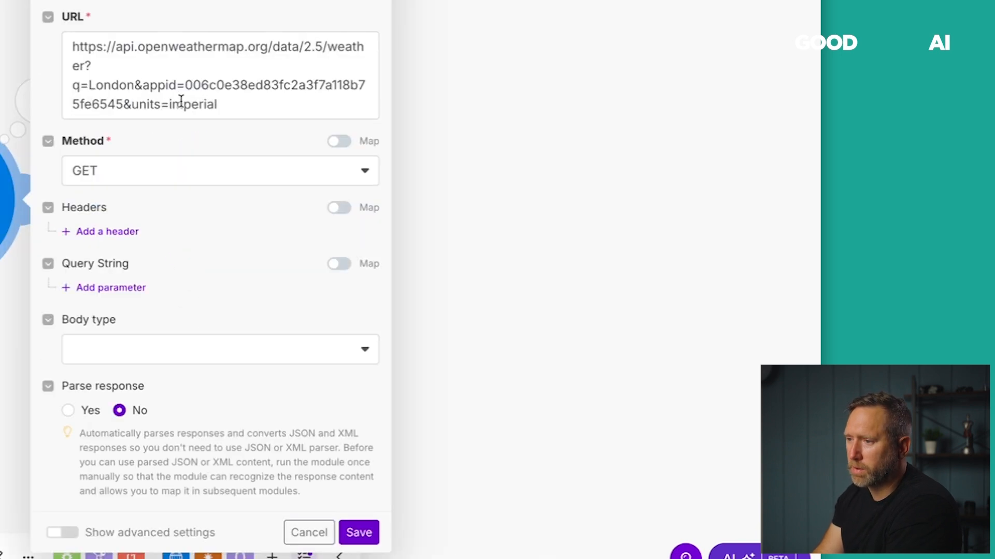
Change the city in the HTTP request URL from London to New York and save the scenario.
double_click(113, 84)
text(New)
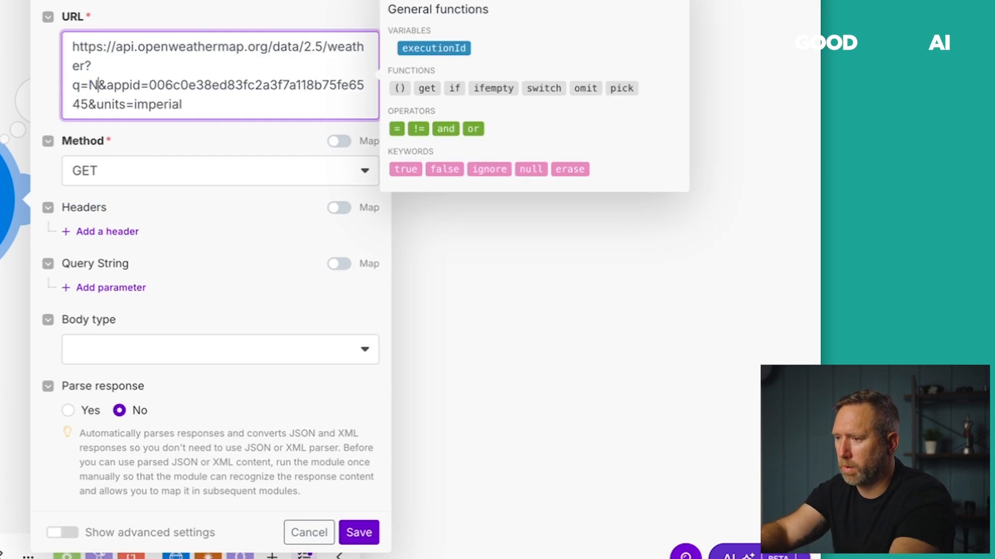
text( York)
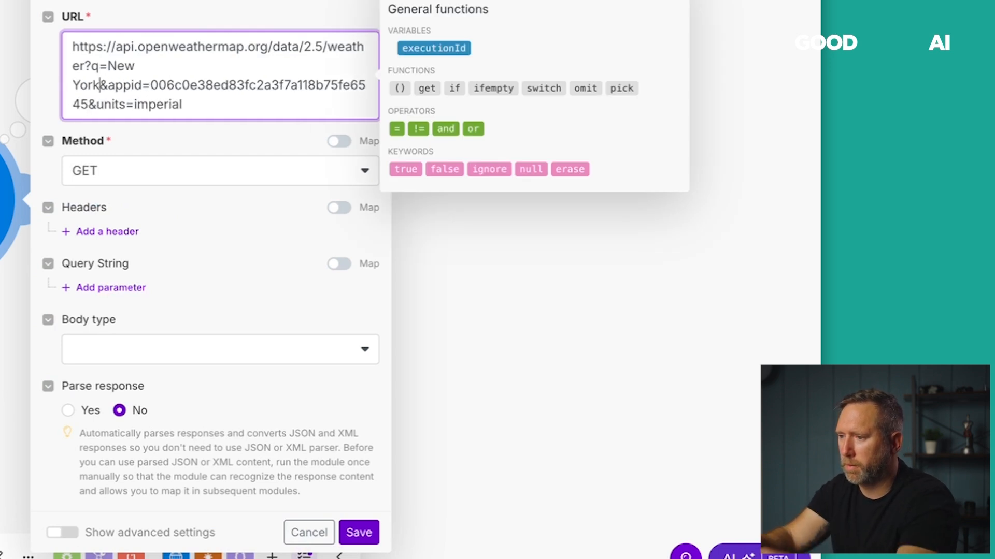
click(355, 530)
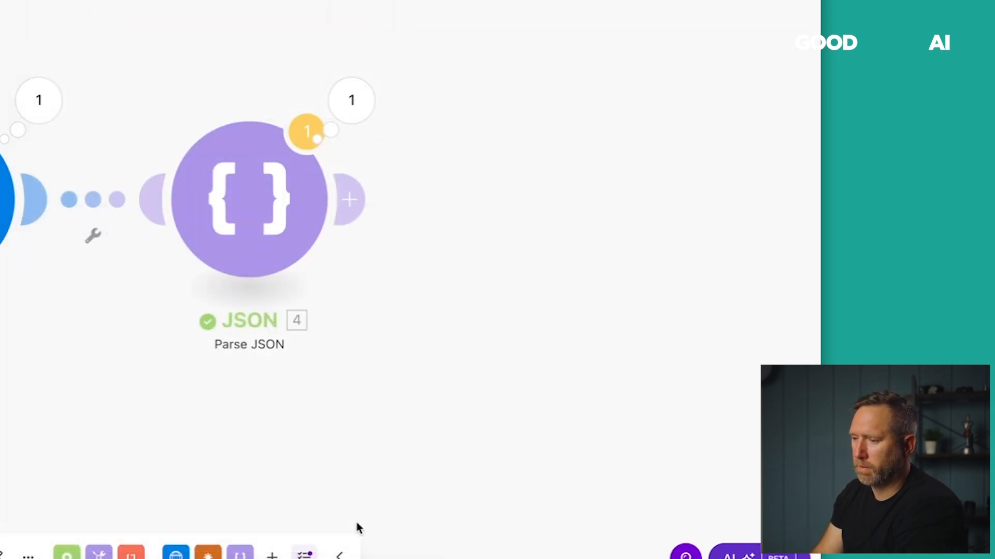
key(ctrl+s)
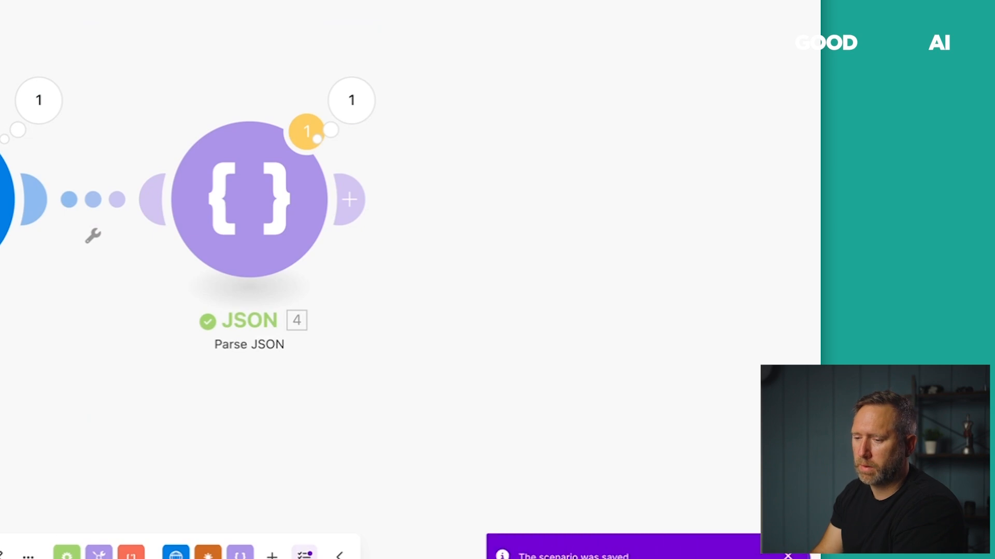
Open the Parse JSON results and expand New York's main temperature readings.
click(438, 119)
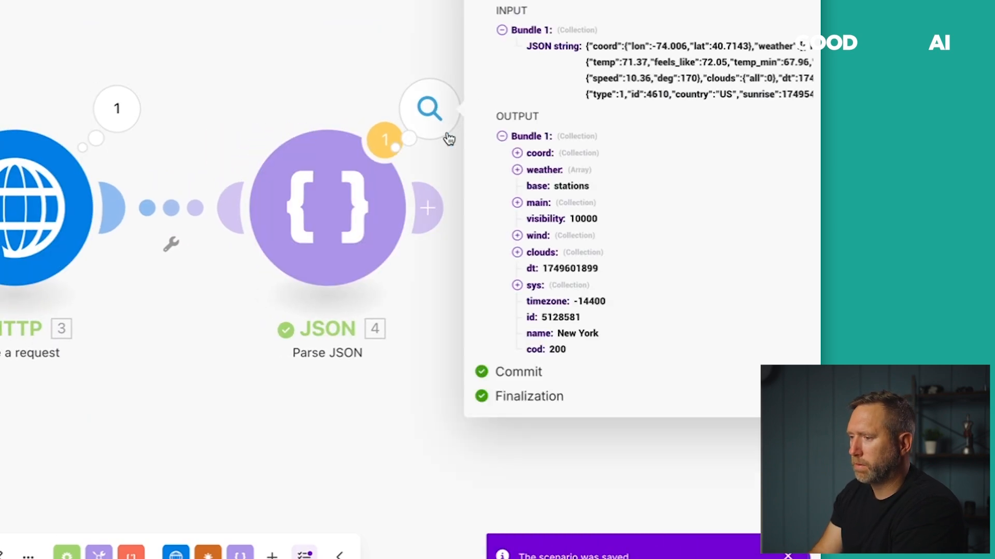
drag(320, 62, 99, 63)
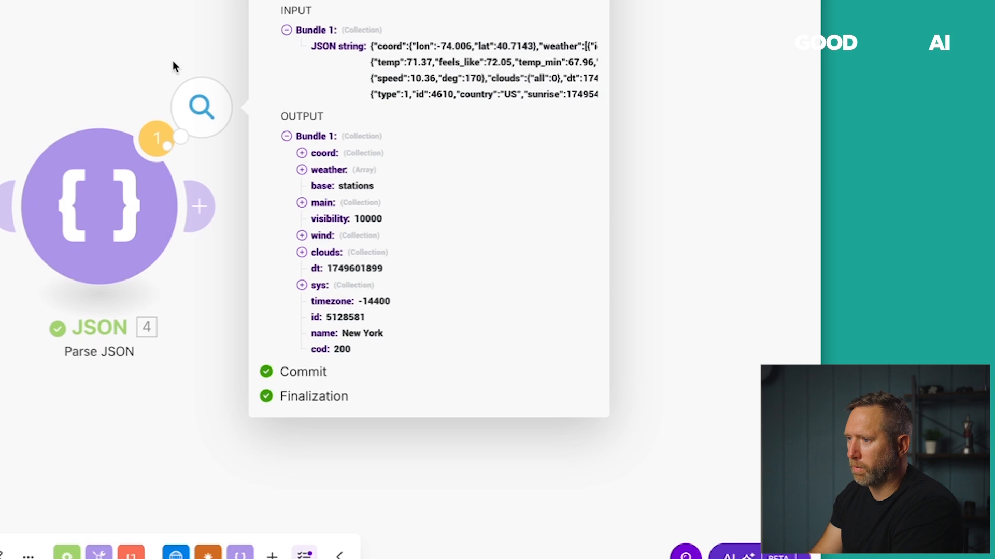
click(302, 202)
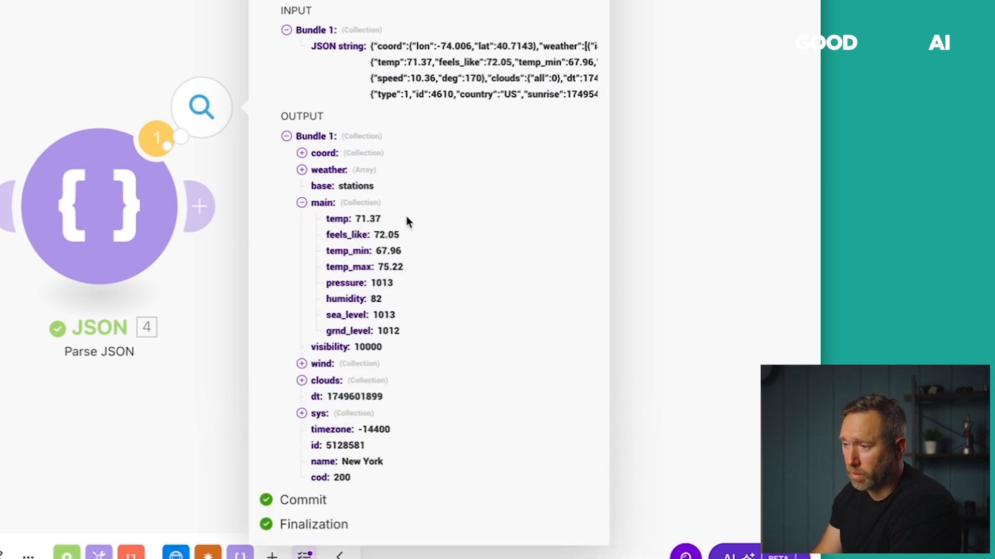
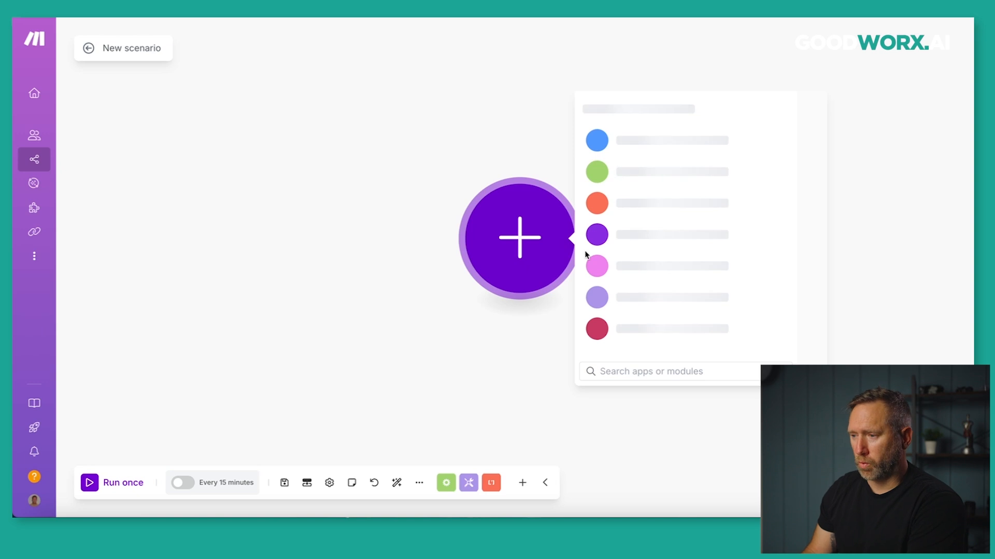
Add a Flow Control Iterator as the first module, leaving its Array field empty.
click(608, 206)
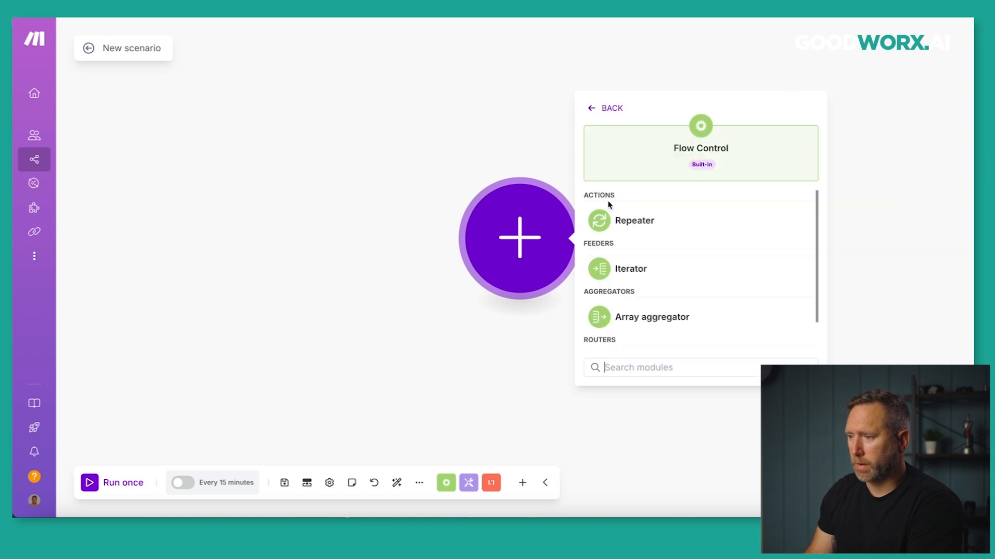
click(607, 265)
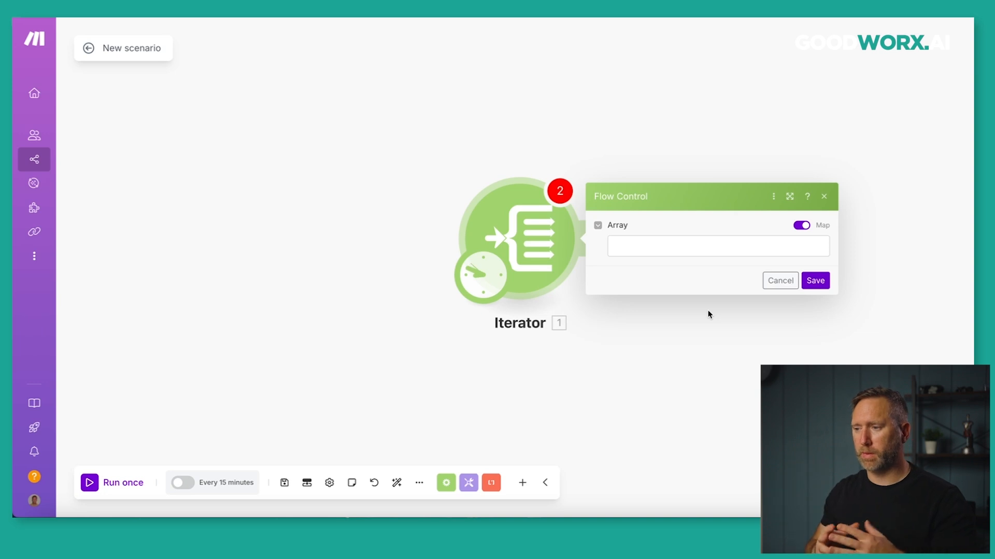
click(633, 242)
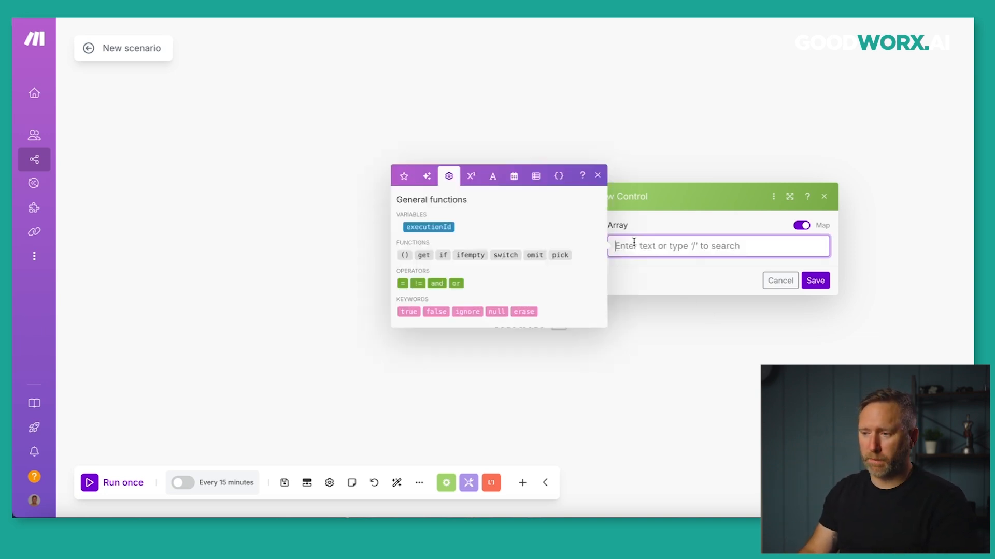
click(646, 221)
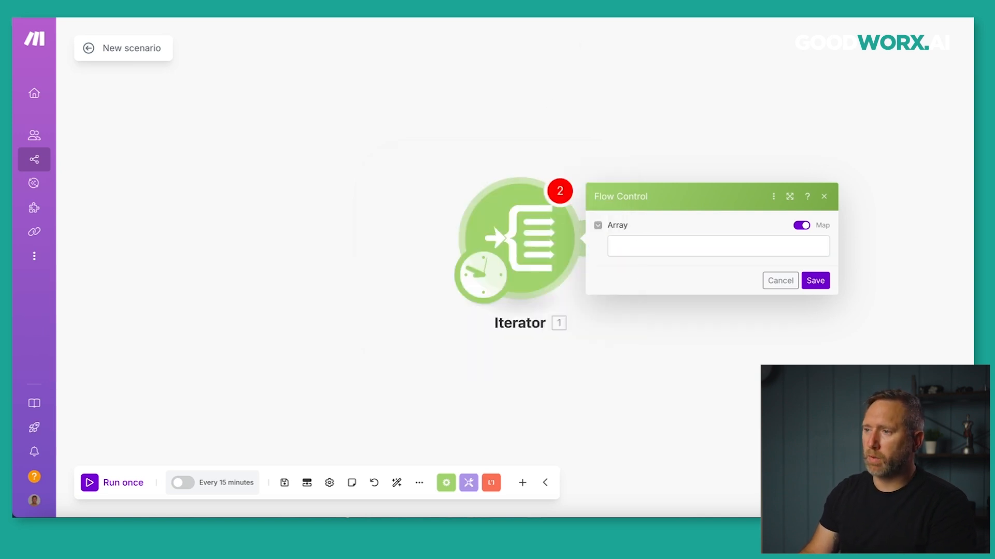
click(373, 16)
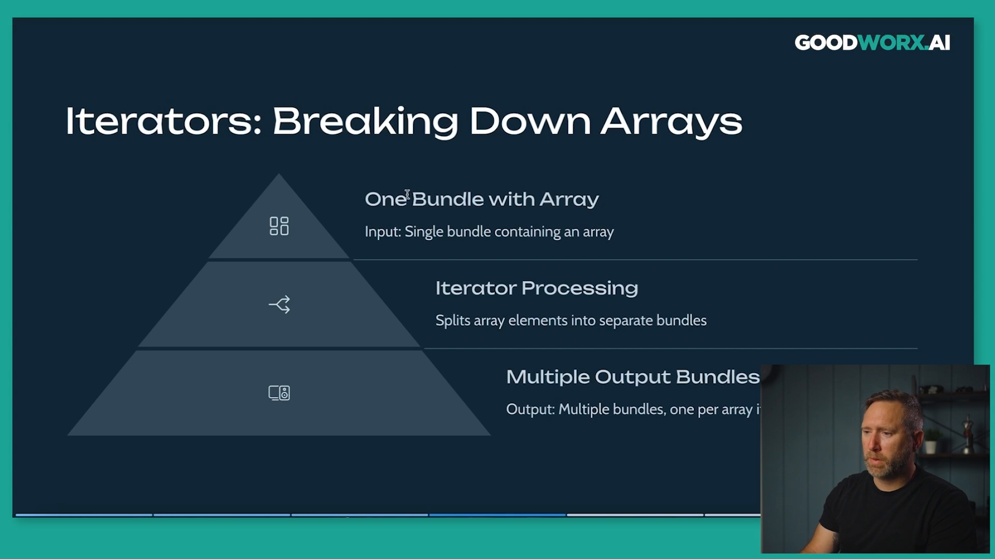
Highlight the slide's lines on splitting one array bundle into multiple bundles, then advance.
drag(370, 197, 598, 201)
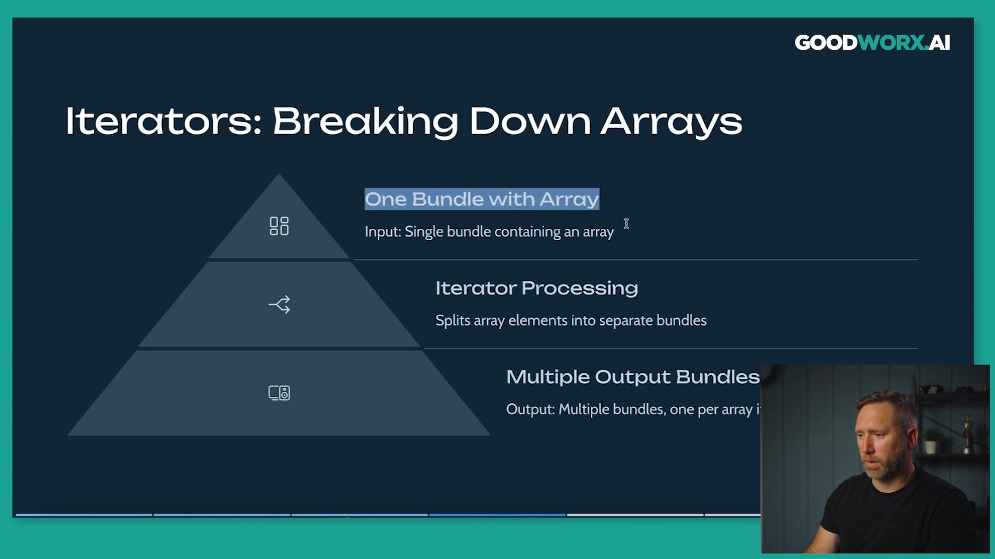
drag(358, 230, 607, 231)
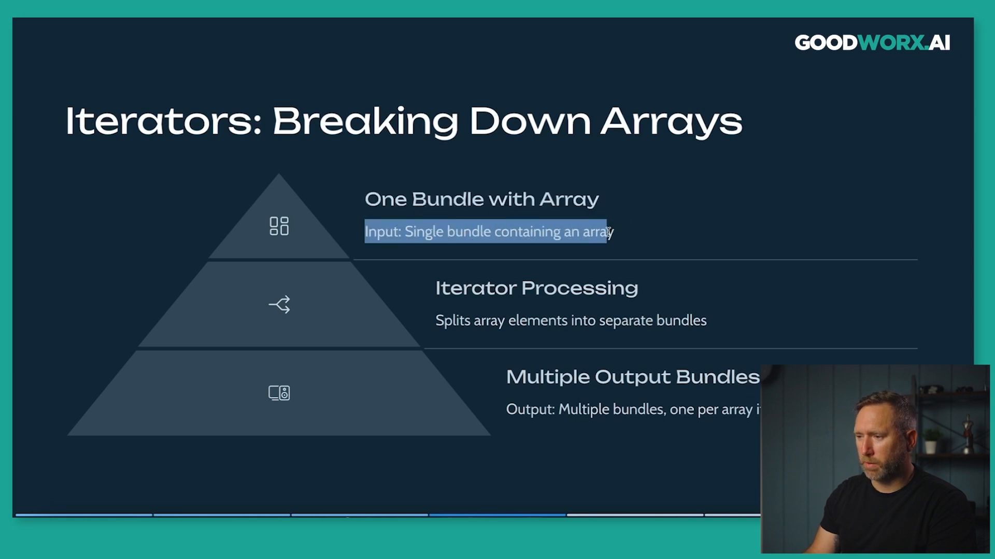
drag(430, 315, 700, 325)
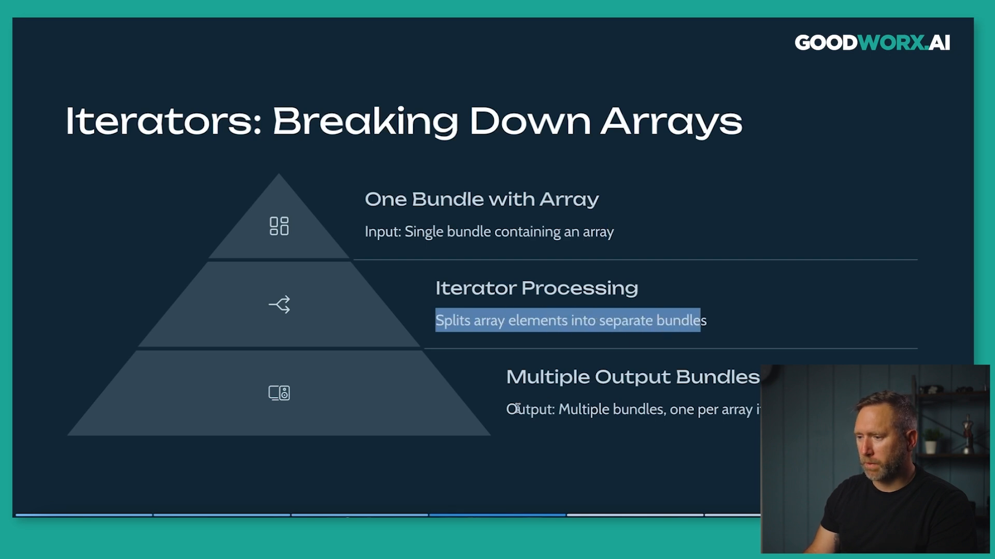
drag(560, 410, 666, 414)
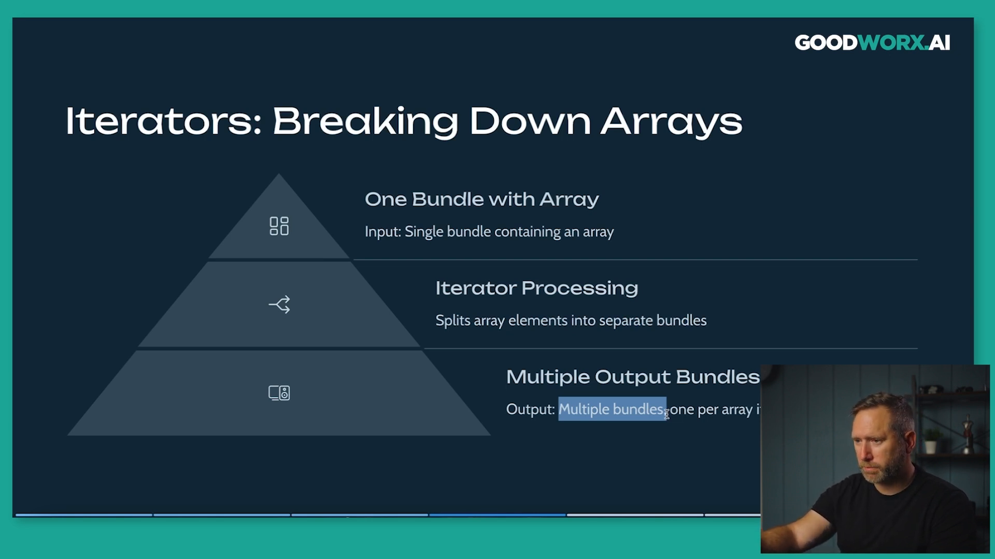
key(Right)
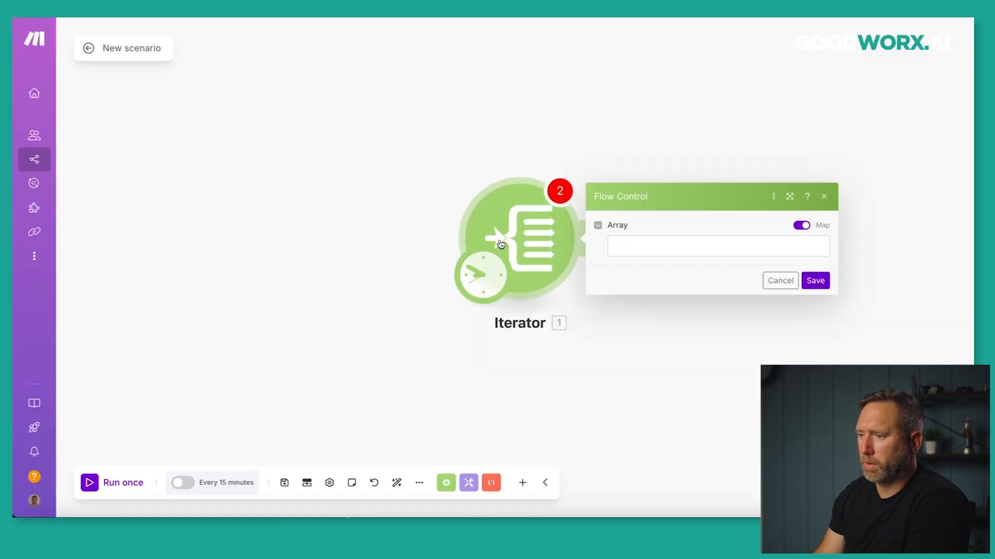
Delete the Iterator and put a Tools Set variable module in its place.
right_click(517, 250)
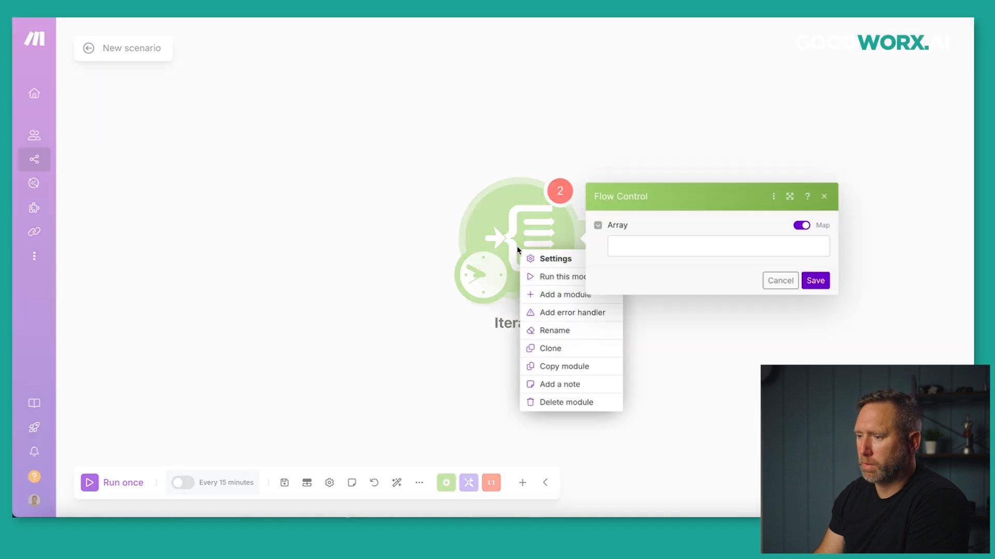
click(567, 402)
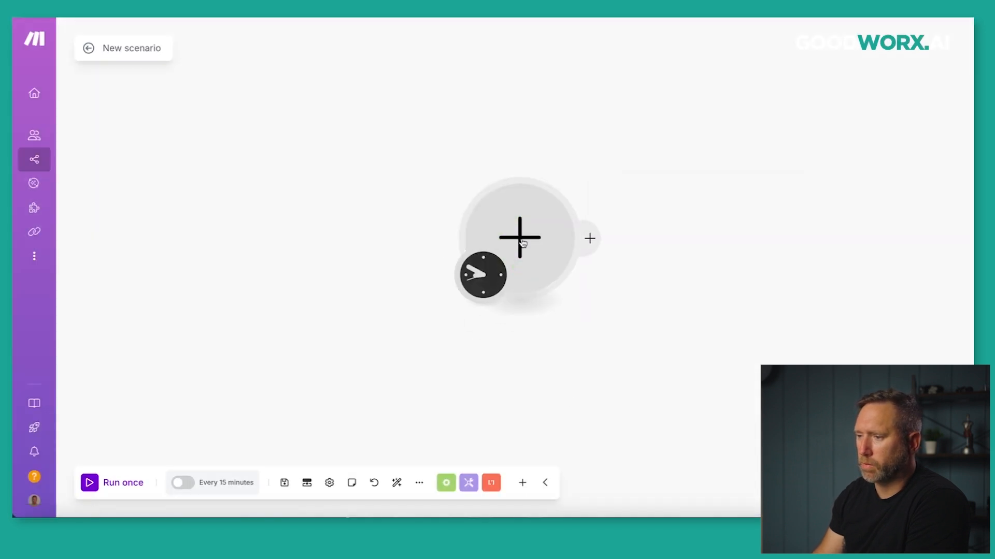
click(522, 243)
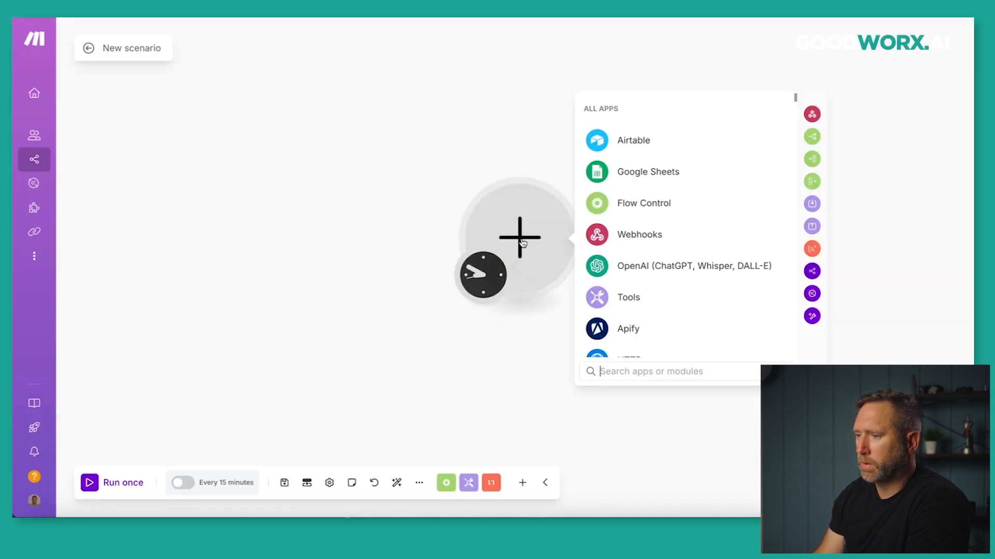
click(607, 298)
scroll(609, 295, down, 3)
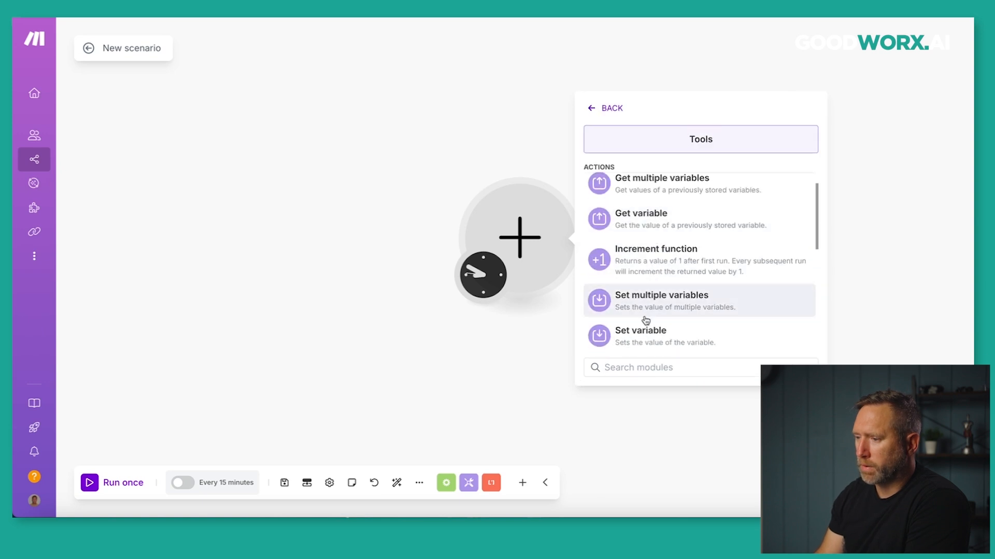
click(642, 334)
Set variable My Array to split( John,George,Paul), save it and run the scenario once.
click(645, 223)
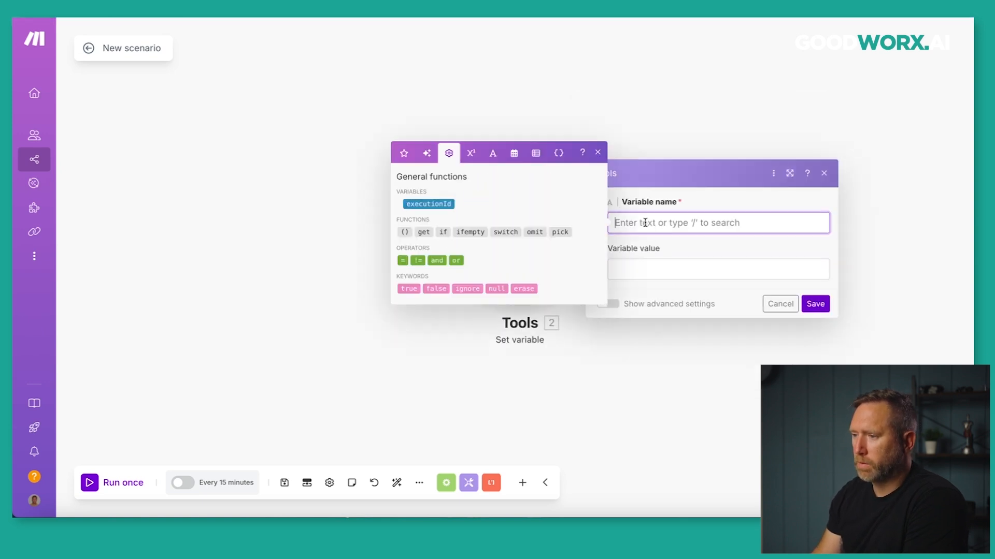
text(My Array)
key(Tab)
text(split( )
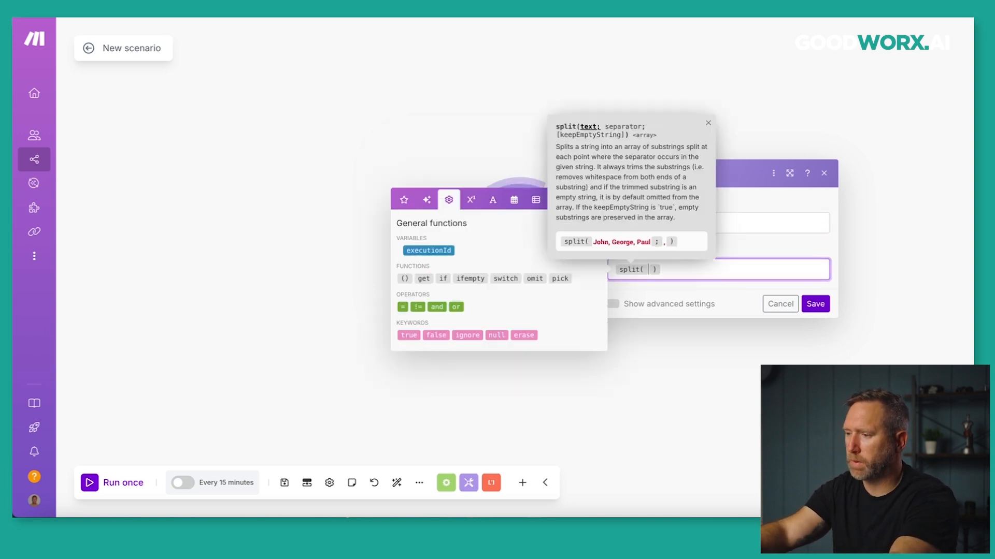
text(John,George,Pau)
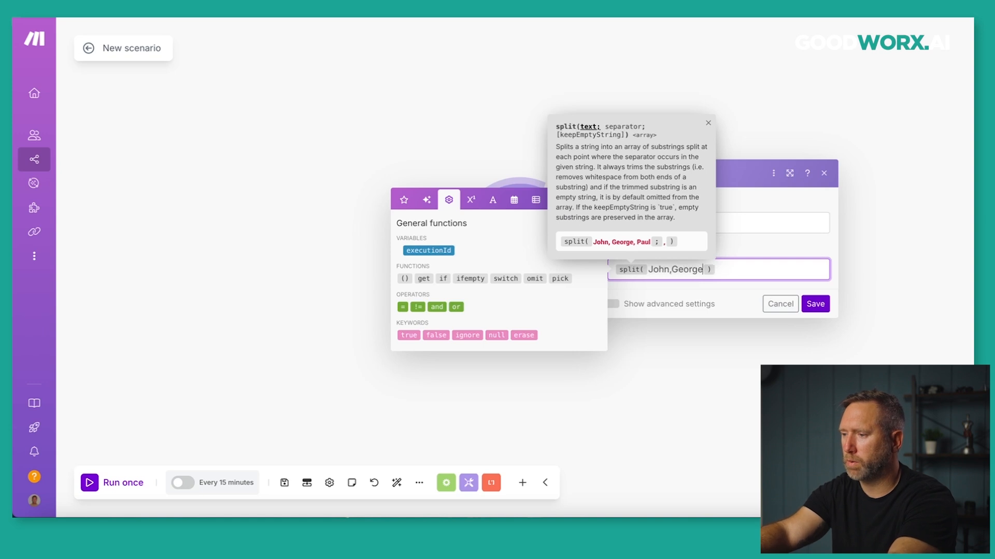
text(l)
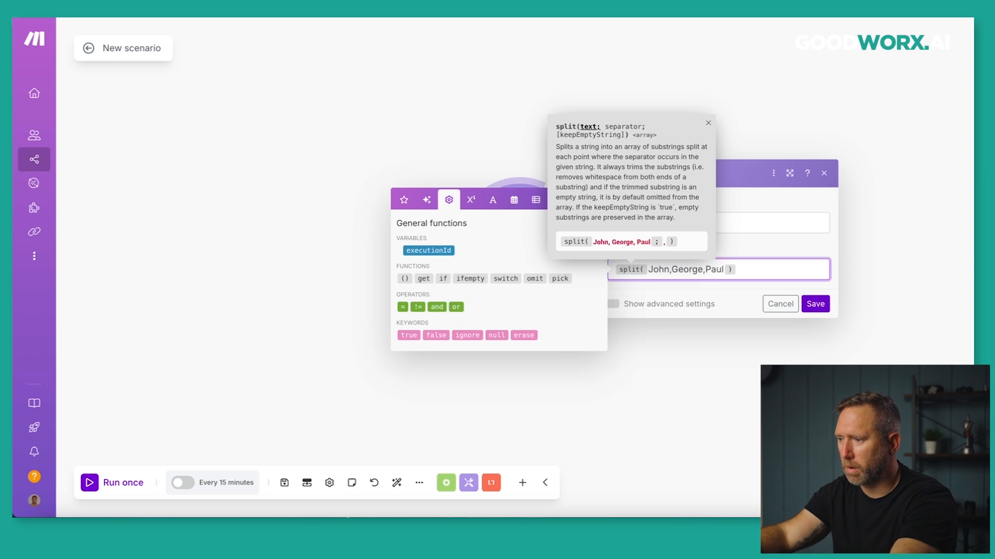
click(751, 204)
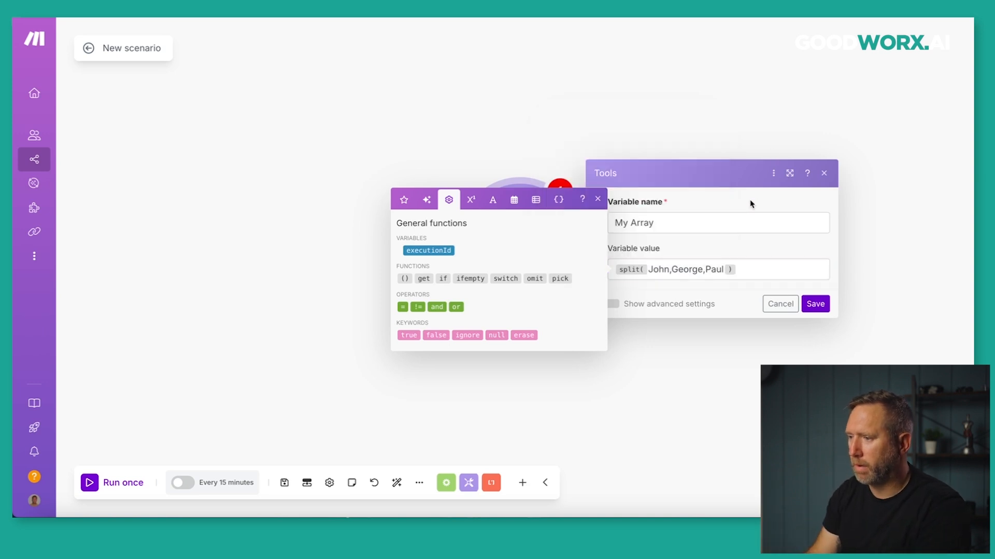
click(813, 305)
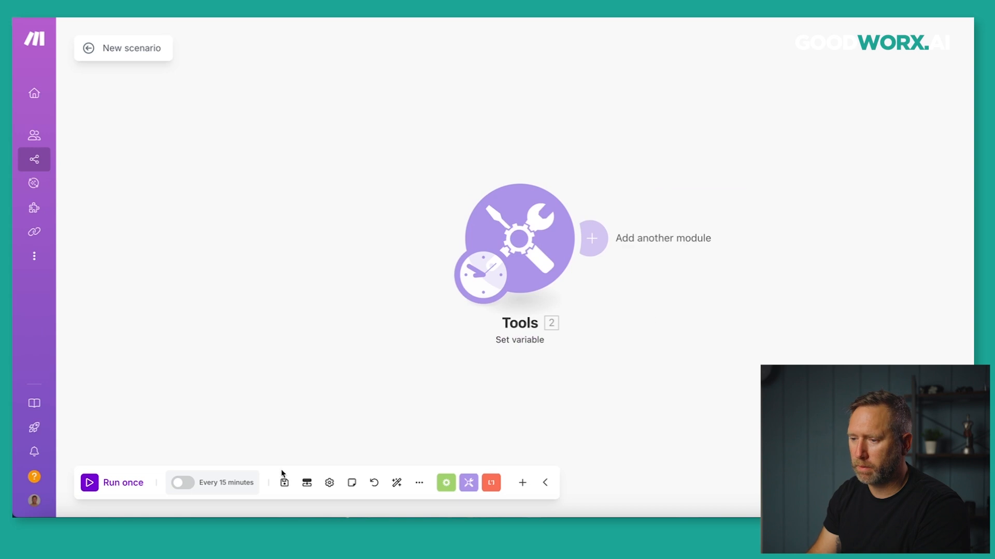
click(98, 479)
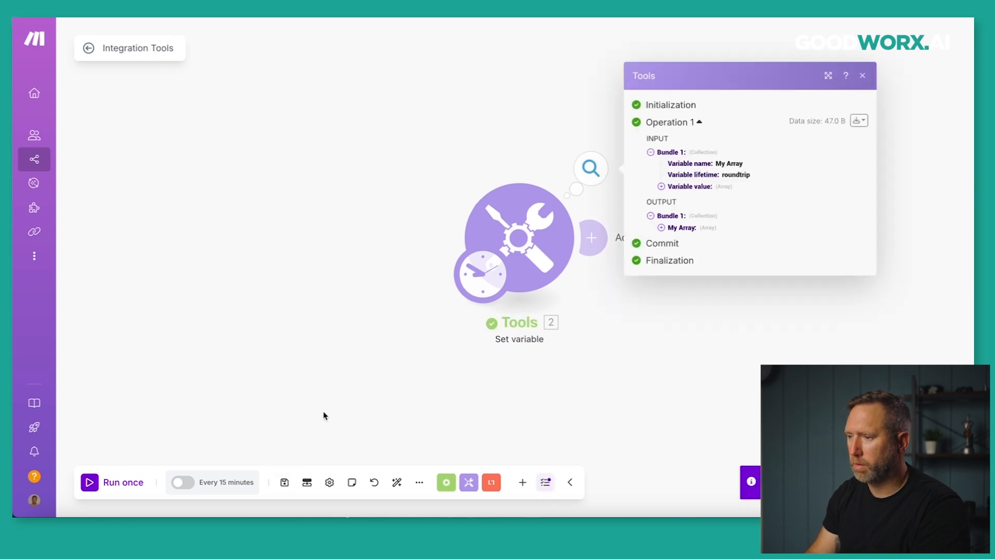
Expand My Array in the run output to list John, George and Paul.
click(661, 229)
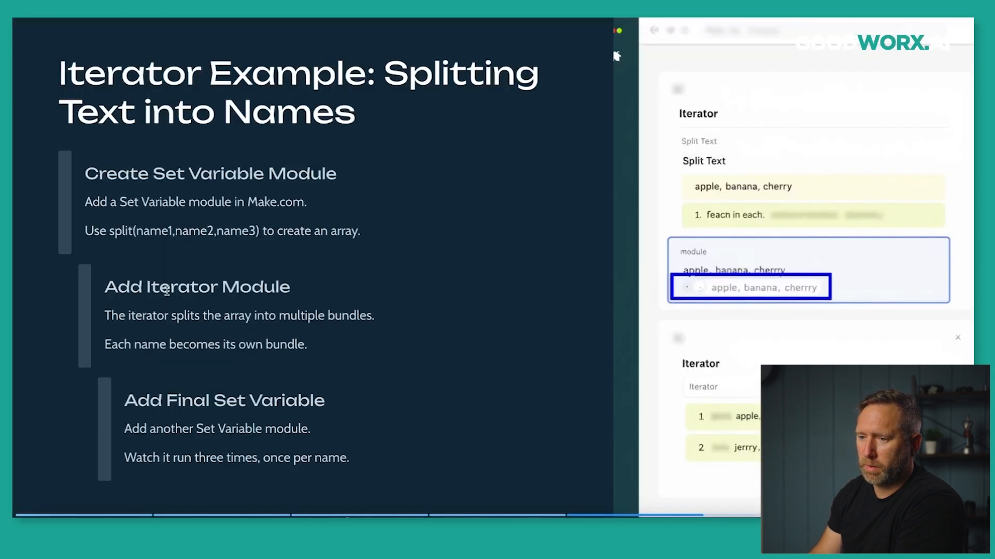
drag(95, 231, 347, 232)
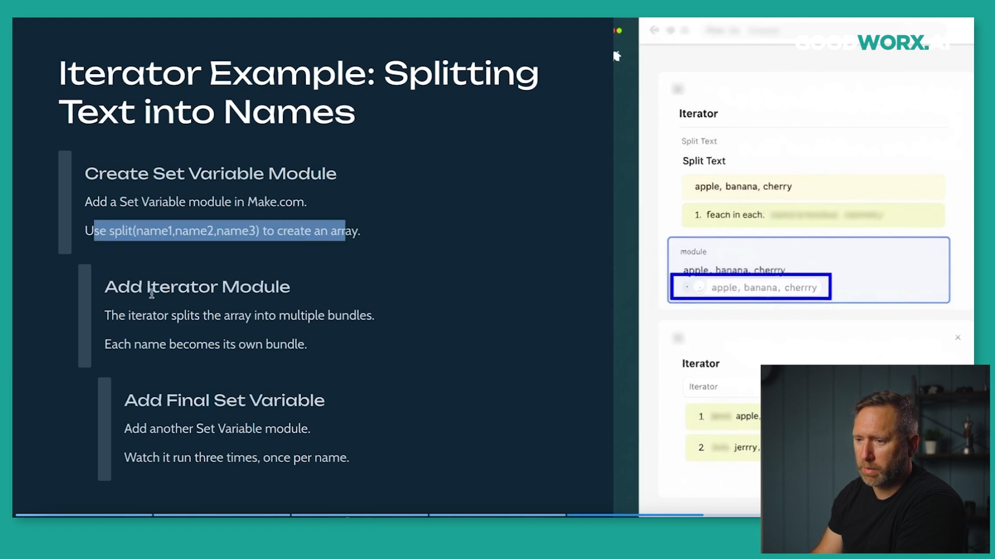
drag(110, 286, 252, 287)
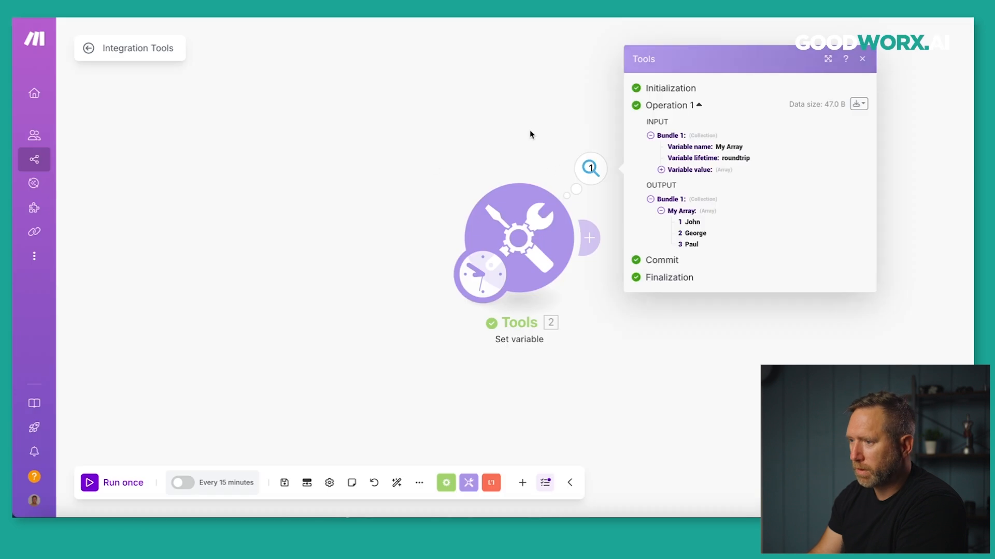
Add an Iterator after Set variable with its Array mapped to 2. My Array[].
click(528, 134)
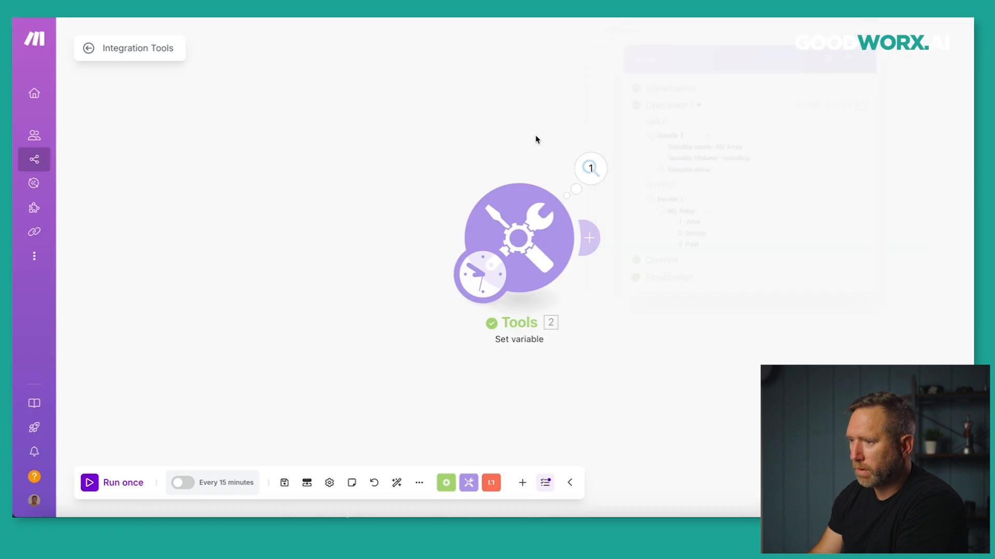
click(588, 237)
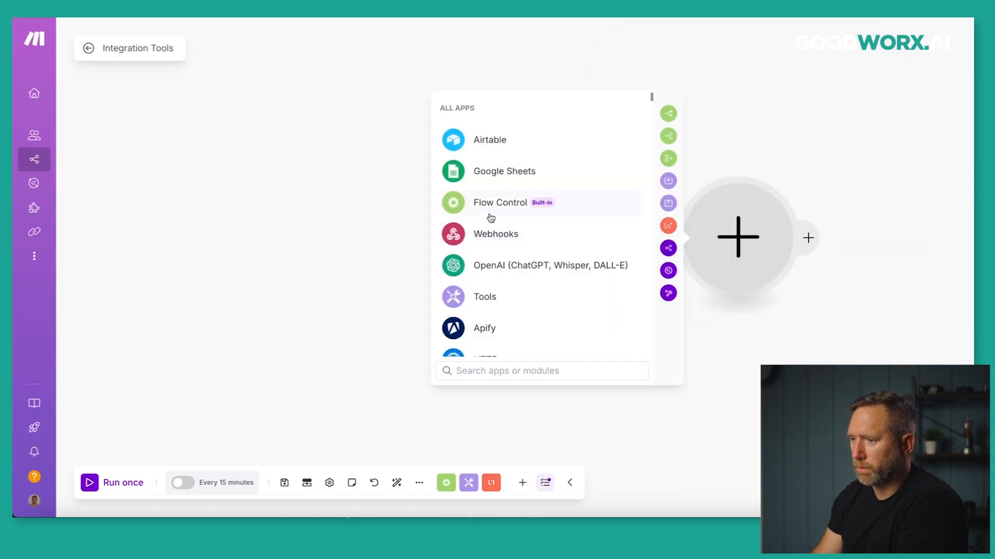
click(491, 202)
click(484, 268)
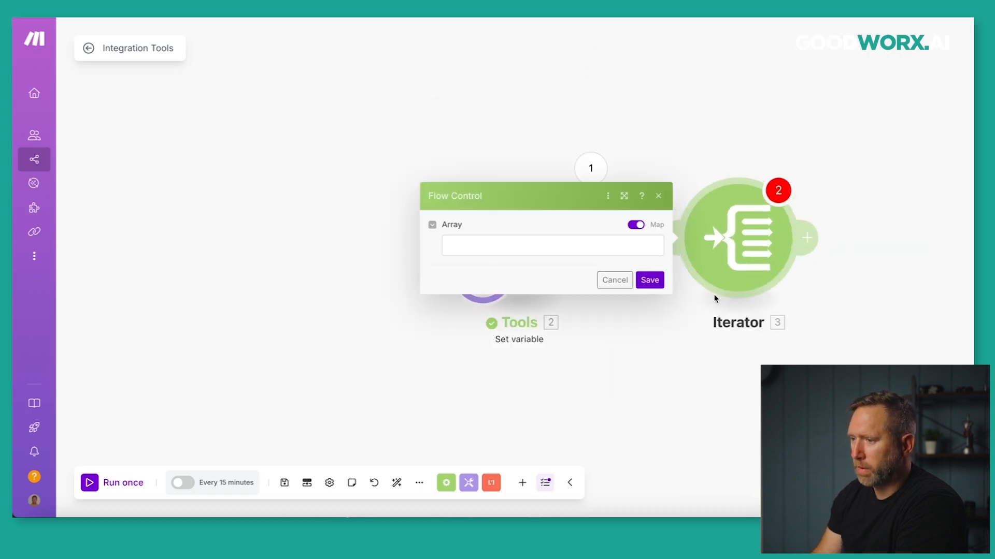
click(526, 250)
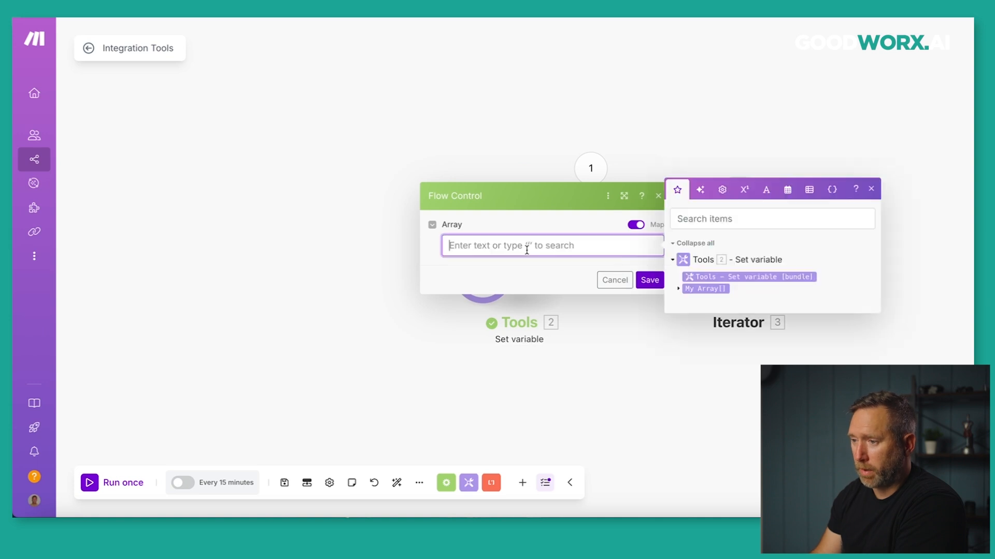
click(699, 288)
click(649, 281)
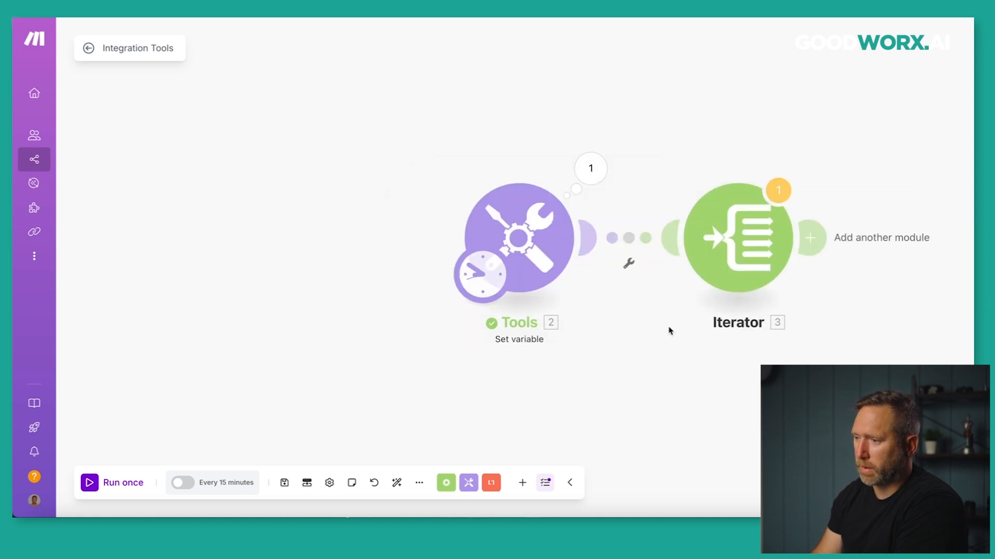
Save the scenario, ignoring the Iterator-last warning, and run it once.
drag(668, 333, 553, 320)
click(286, 479)
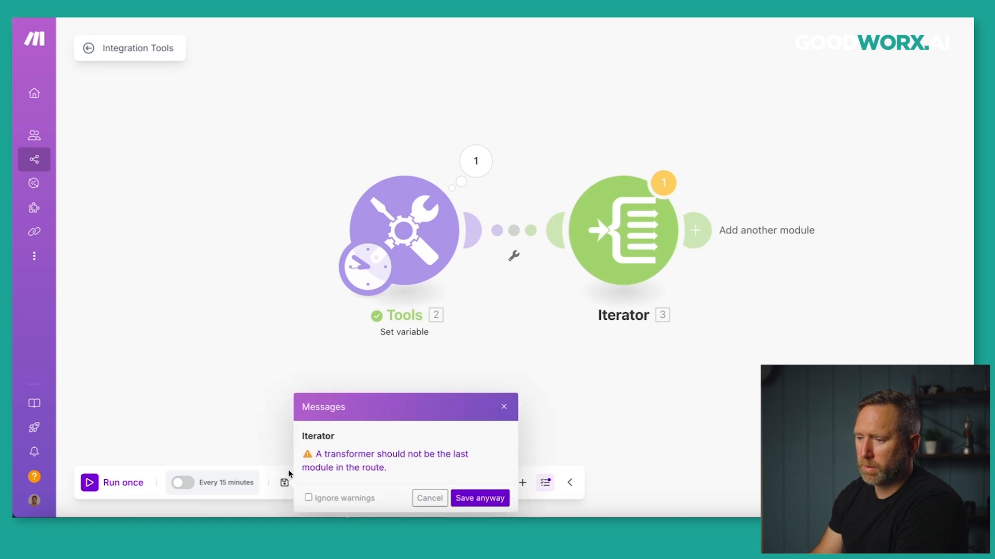
click(308, 498)
click(466, 499)
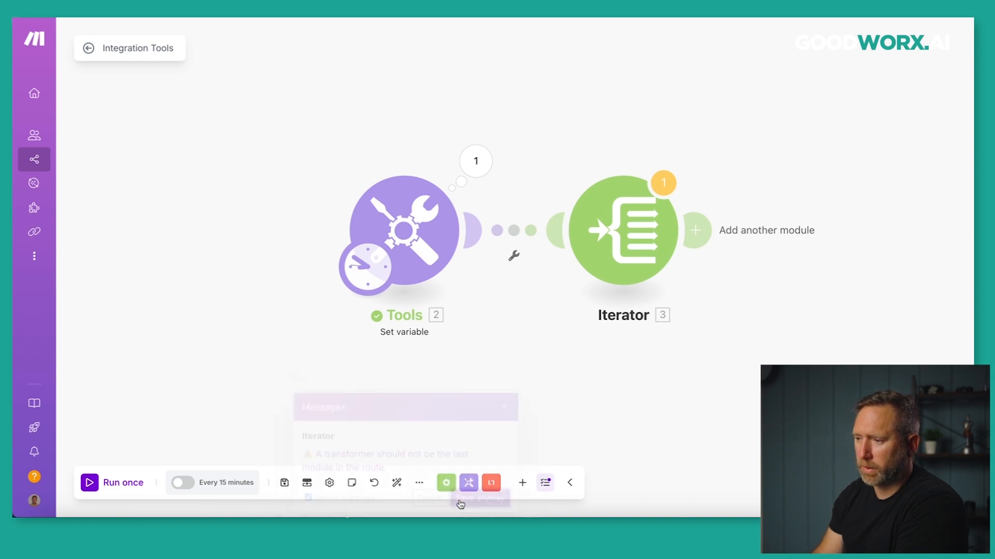
click(89, 482)
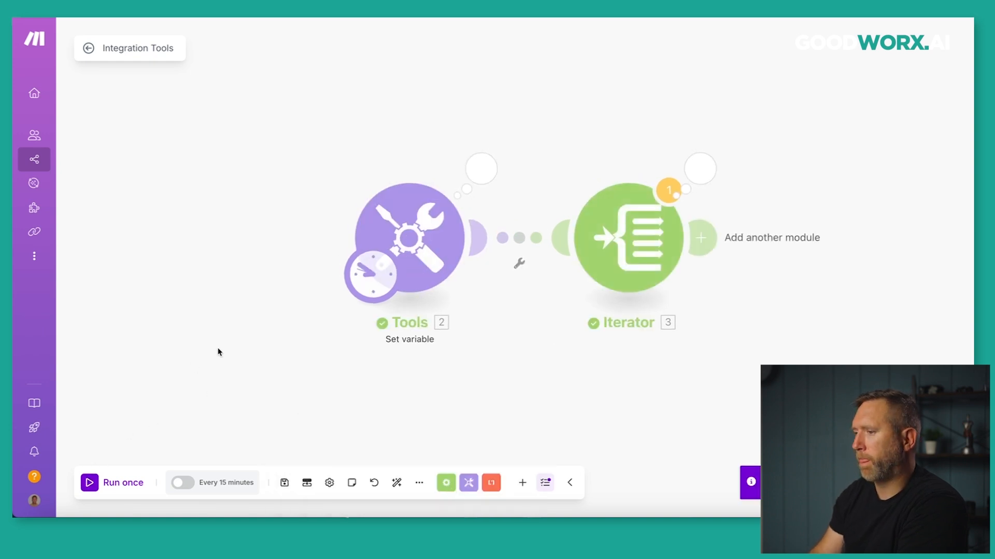
Open the Iterator's run output and expand input Array items 1–3: John, George and Paul.
click(703, 174)
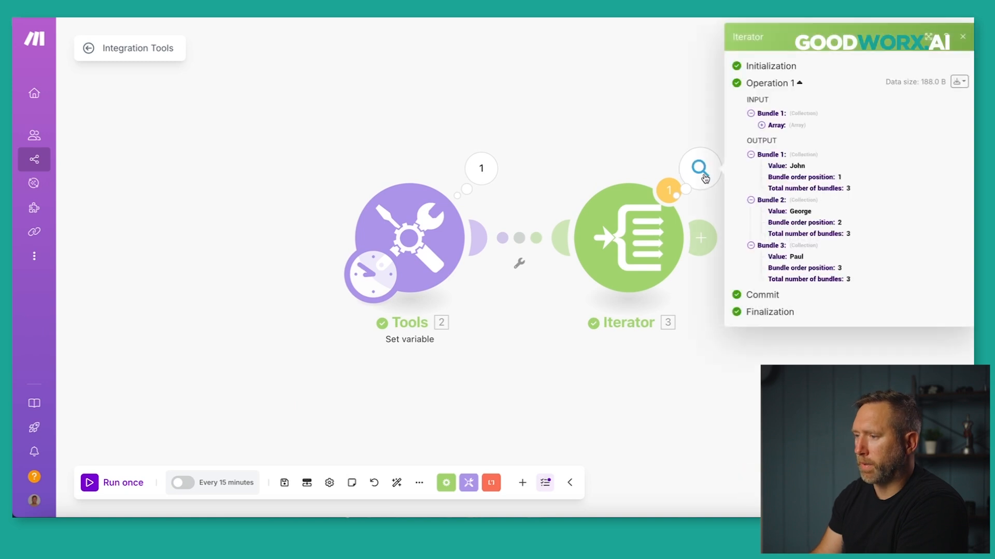
drag(564, 121, 413, 136)
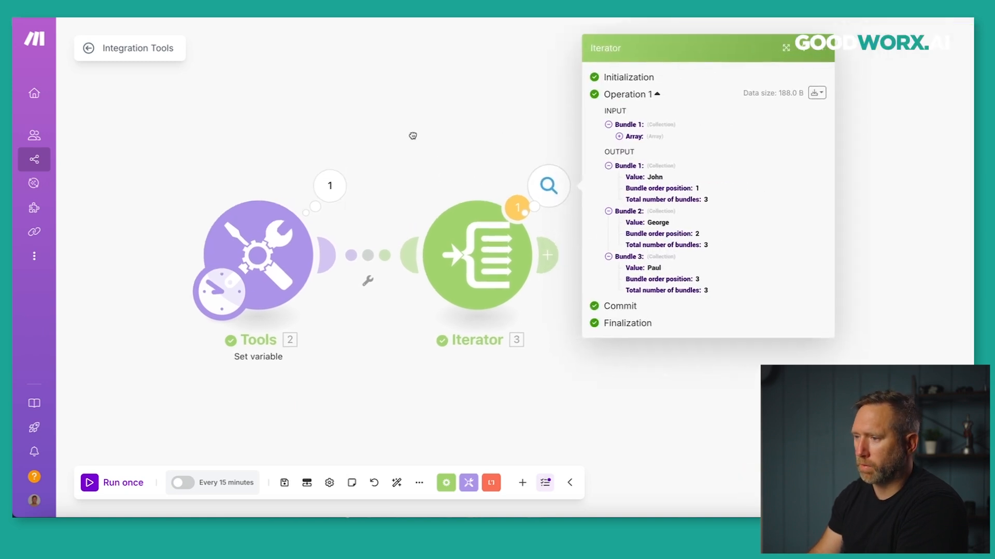
click(620, 137)
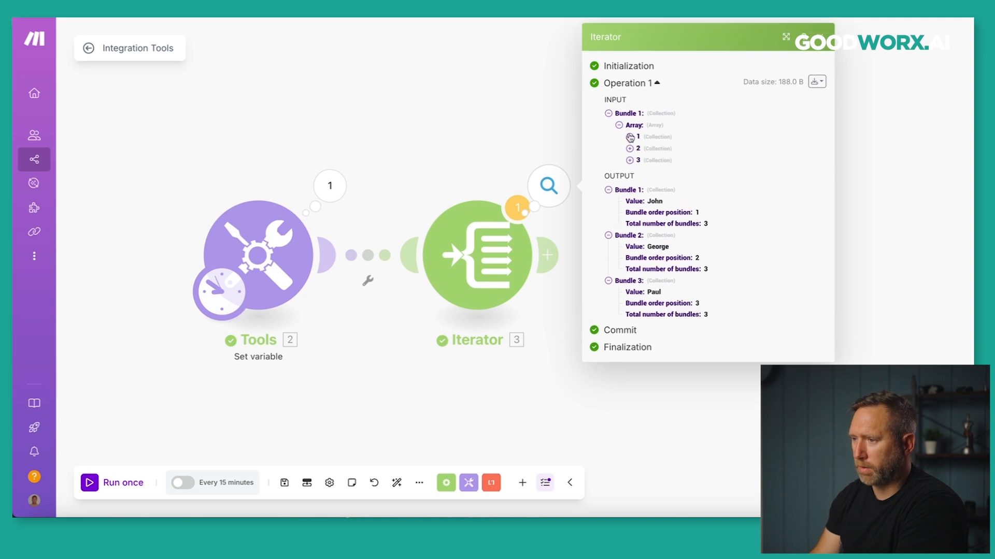
click(630, 137)
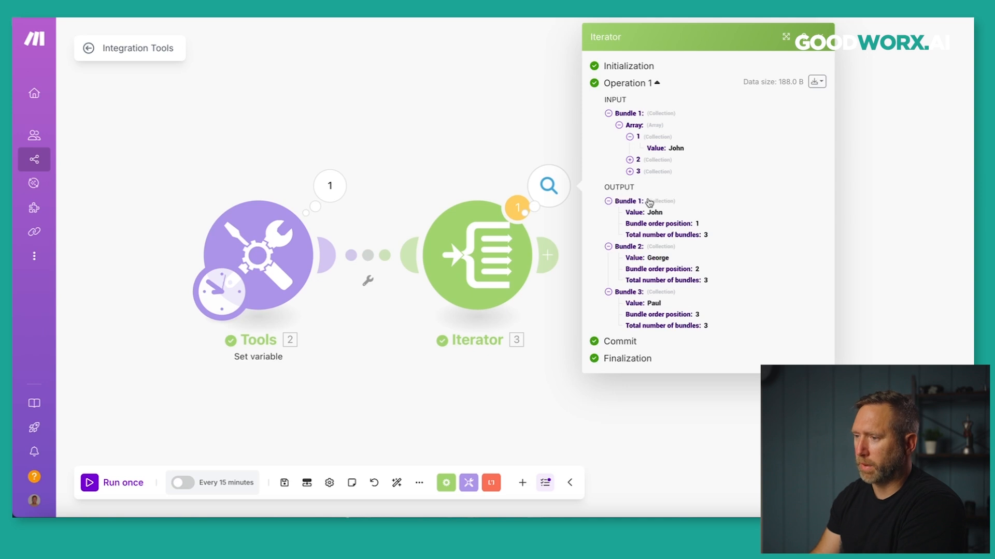
click(630, 160)
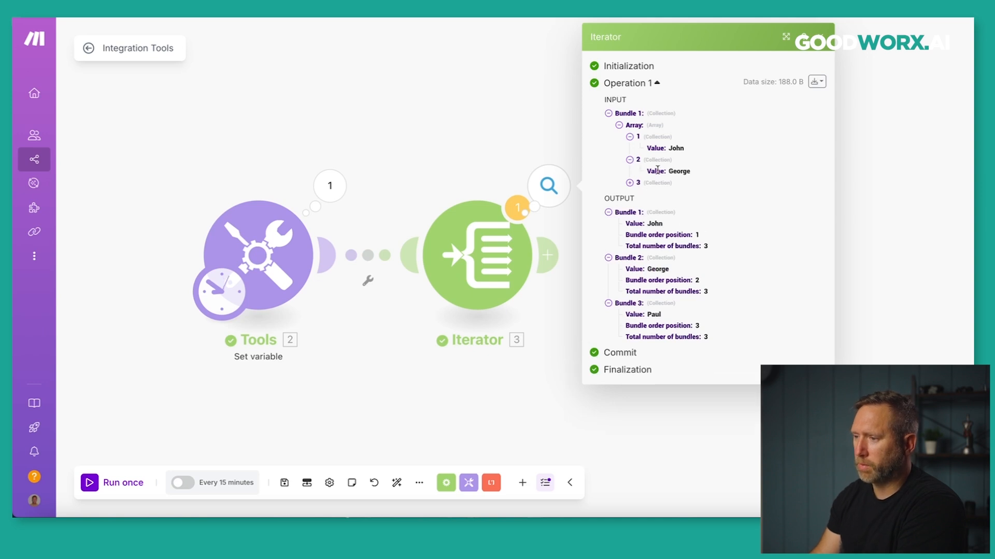
click(630, 183)
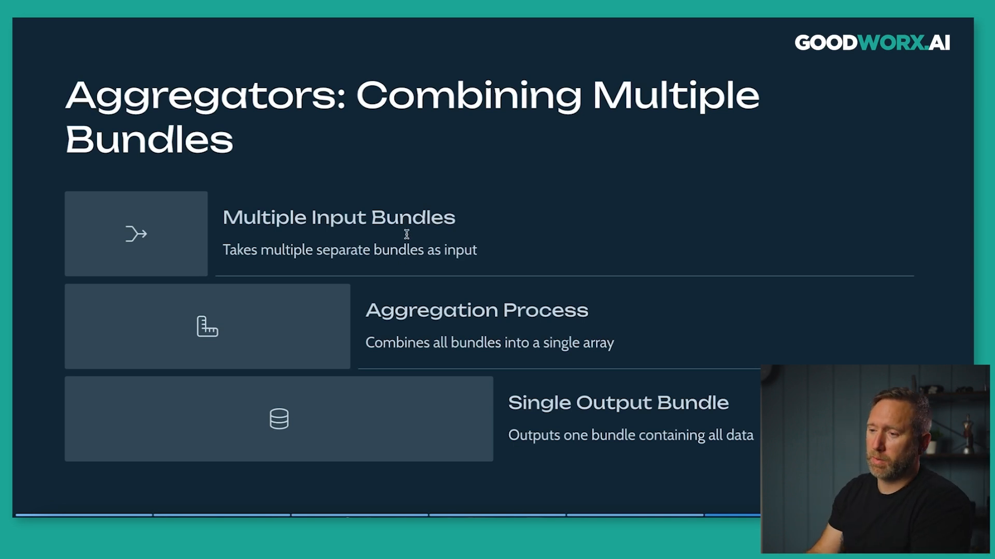
Highlight the Aggregators slide lines on combining bundles into one array, then close the Iterator output.
drag(226, 249, 478, 251)
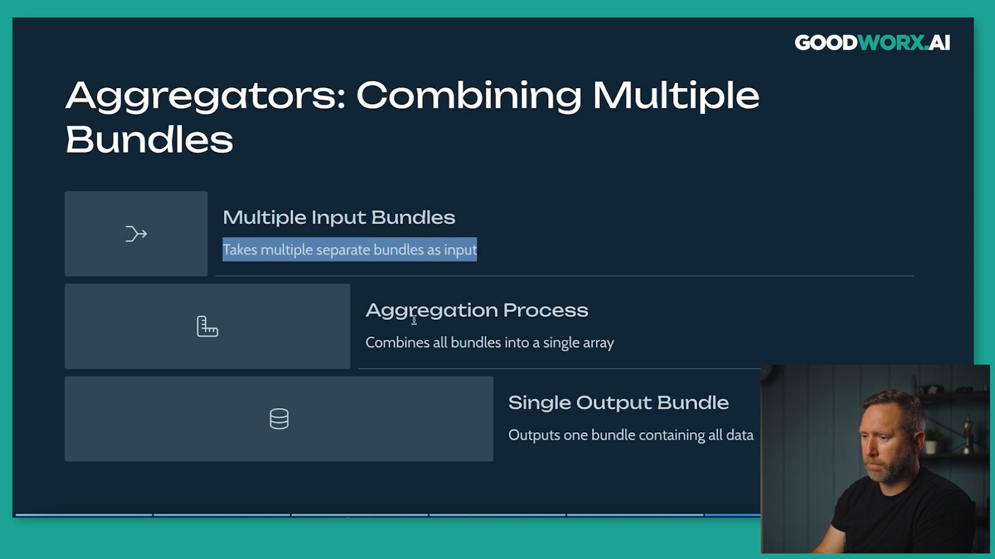
drag(367, 339, 612, 345)
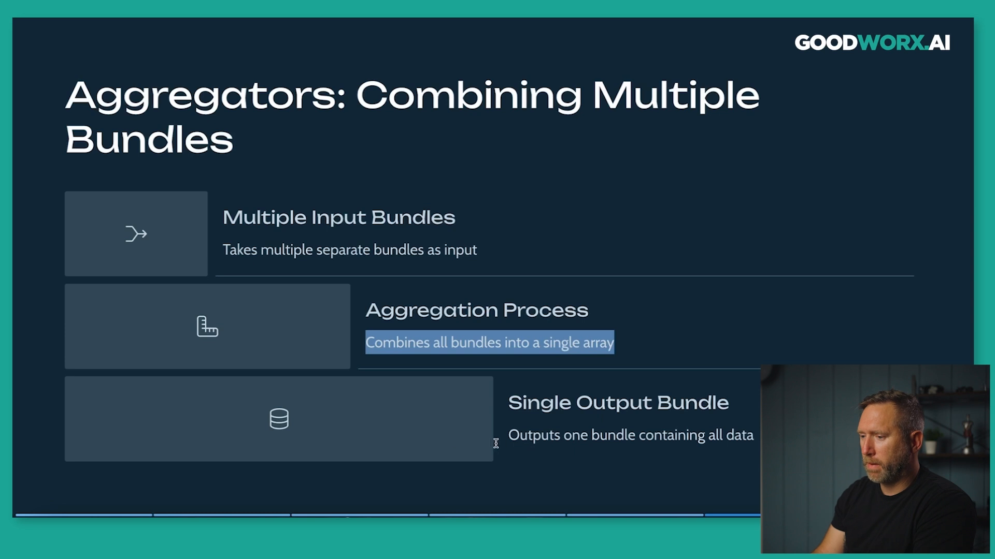
drag(508, 437, 643, 452)
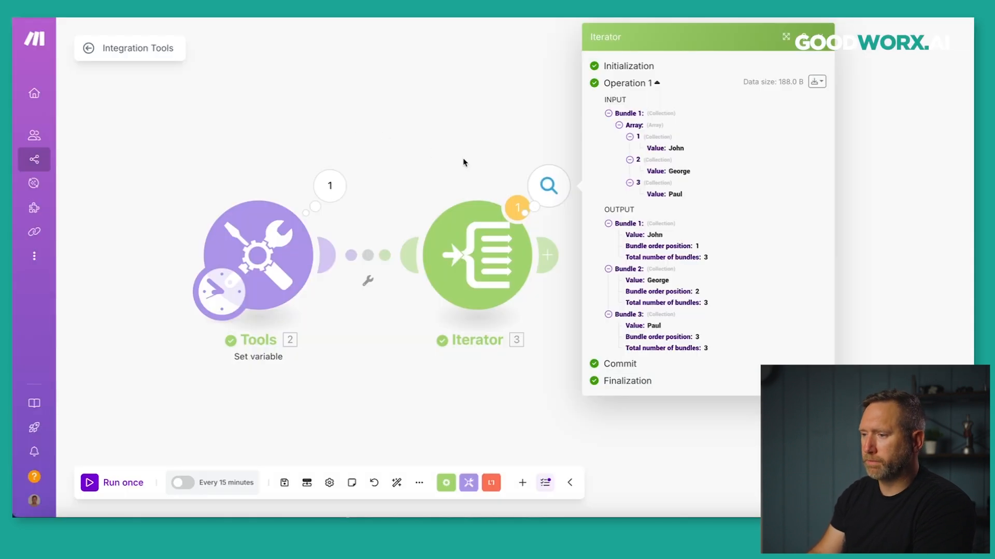
click(472, 162)
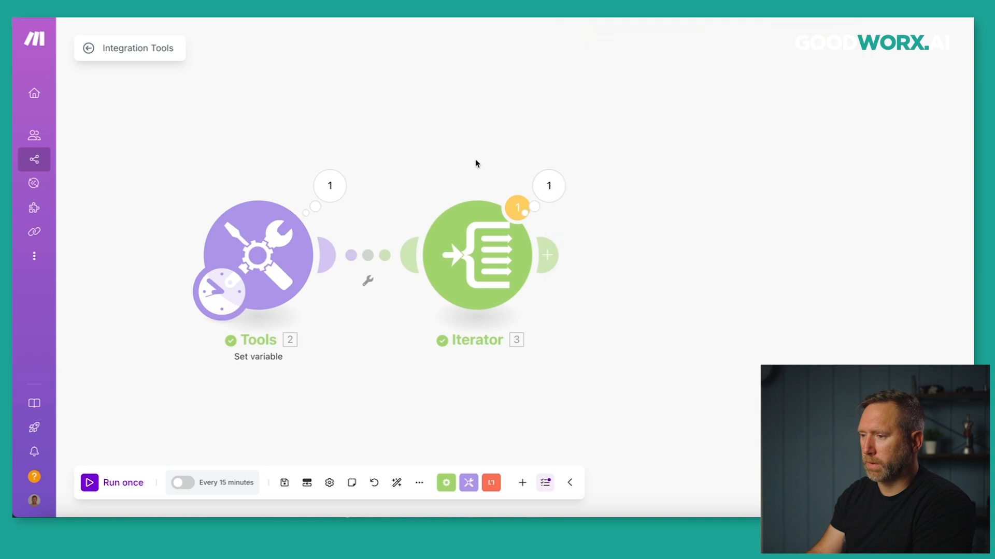
Add an Array aggregator sourced from Iterator [3] with all fields selected, then run once.
click(553, 259)
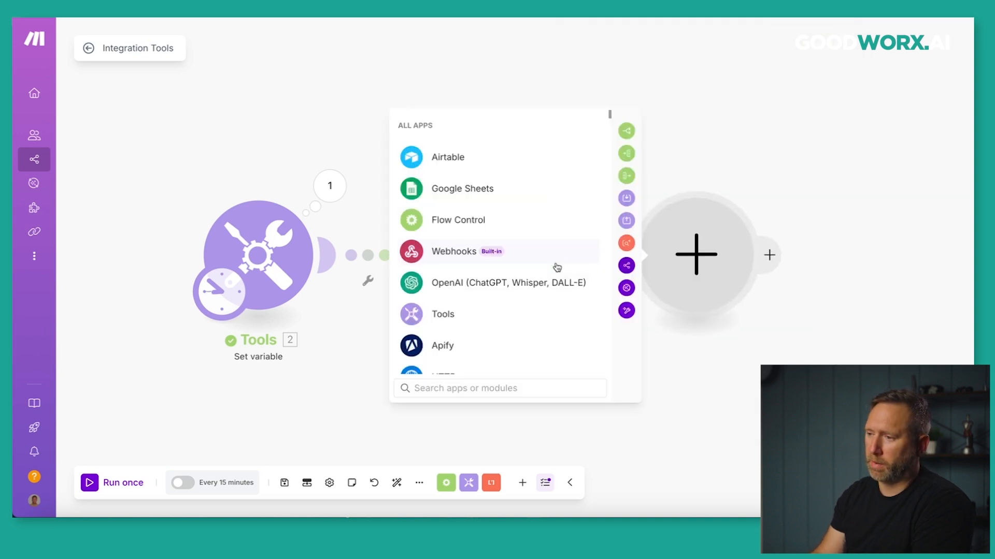
click(469, 223)
click(471, 334)
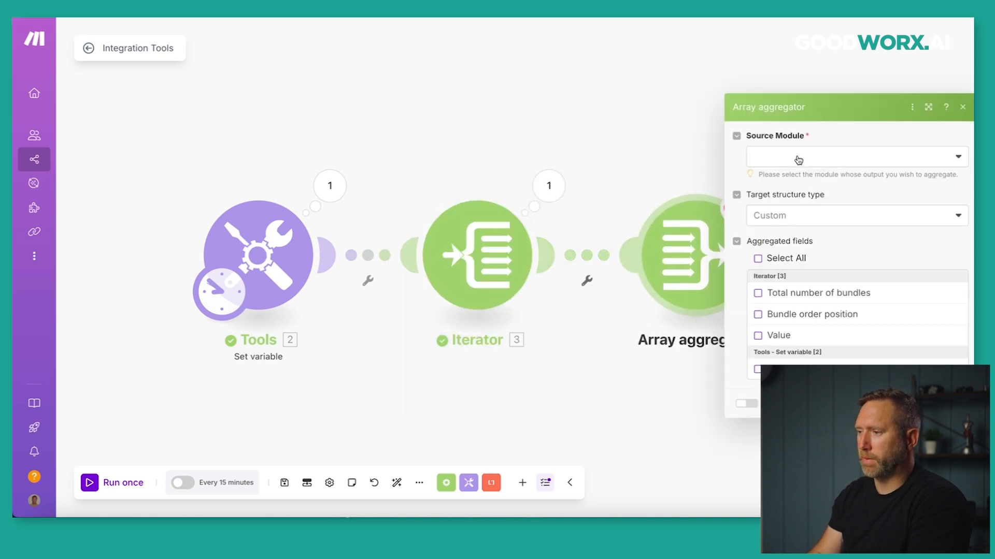
click(790, 158)
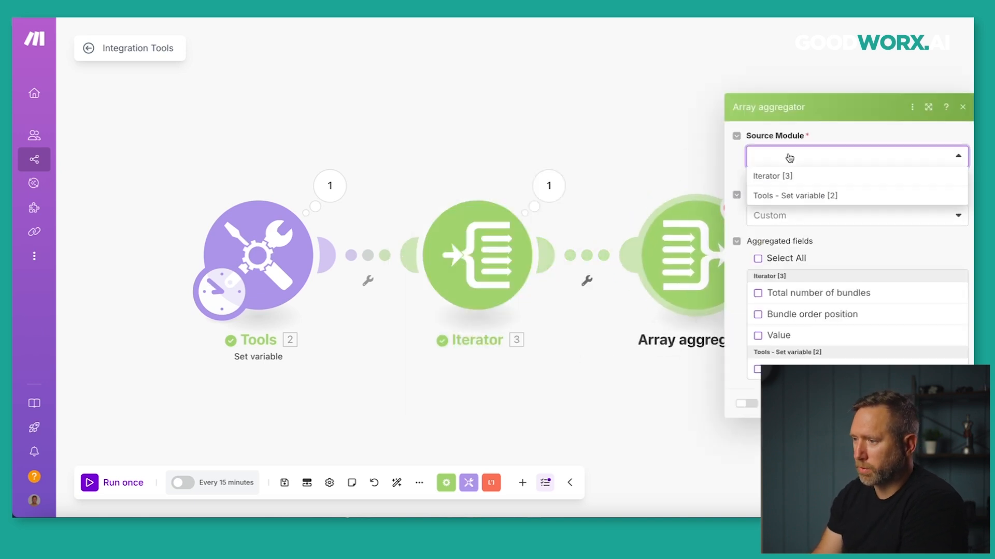
click(773, 178)
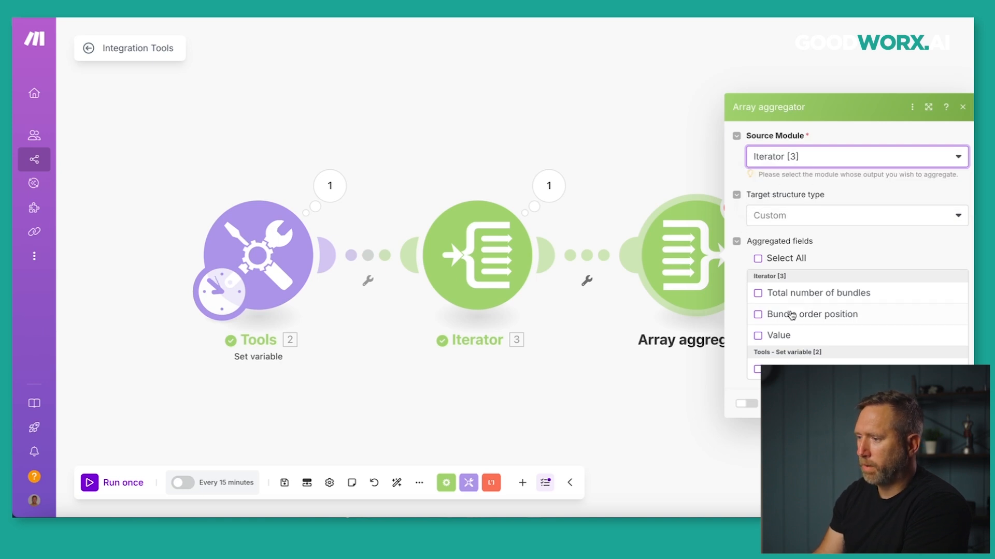
drag(591, 145, 527, 132)
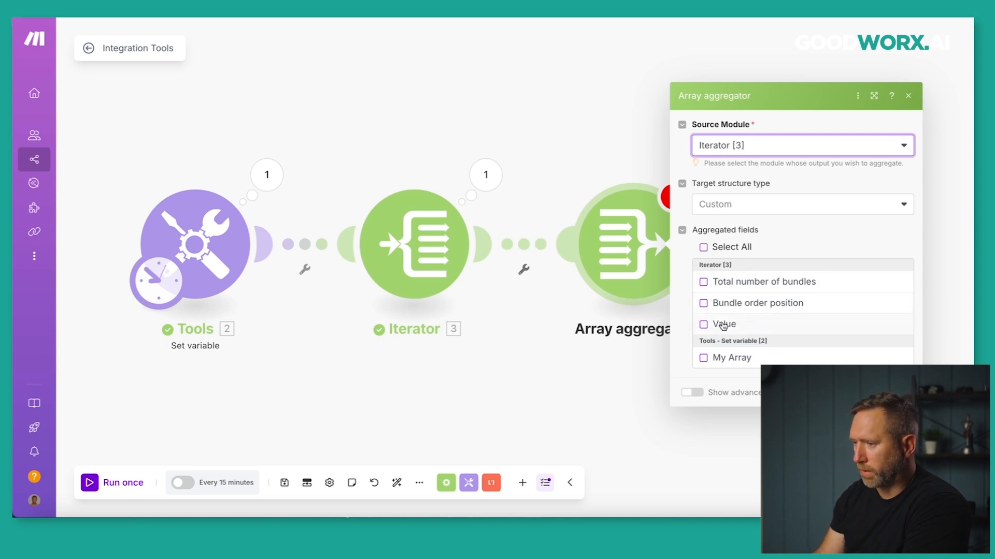
click(703, 248)
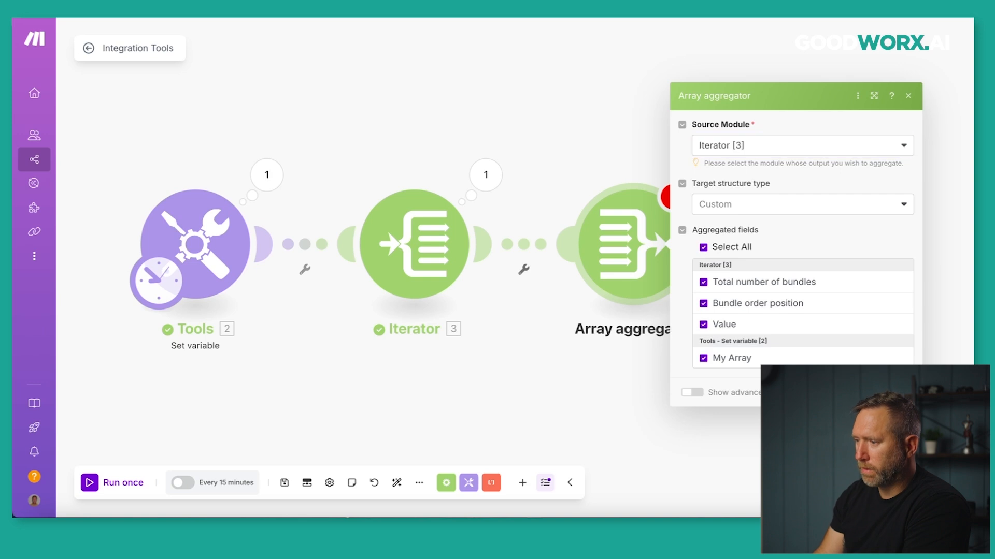
click(899, 393)
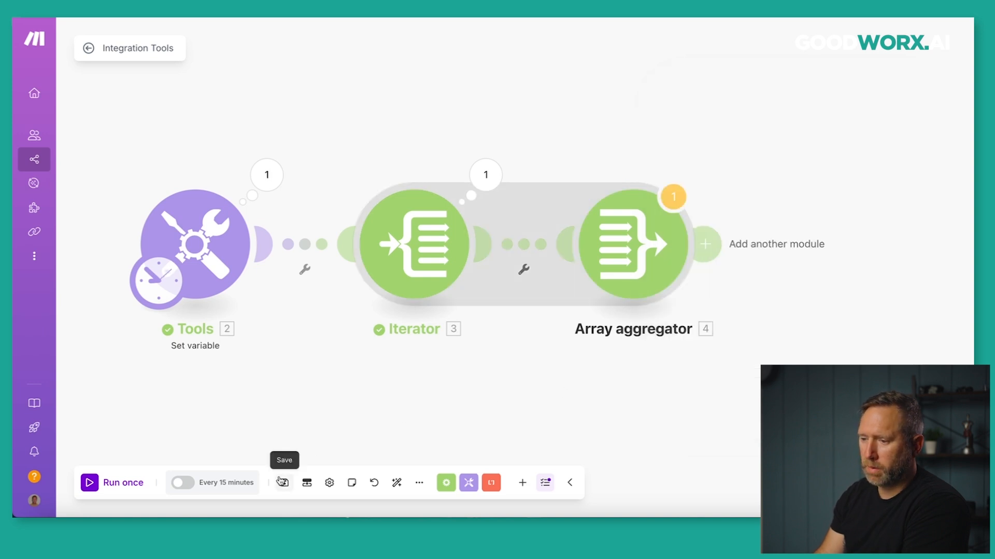
click(94, 481)
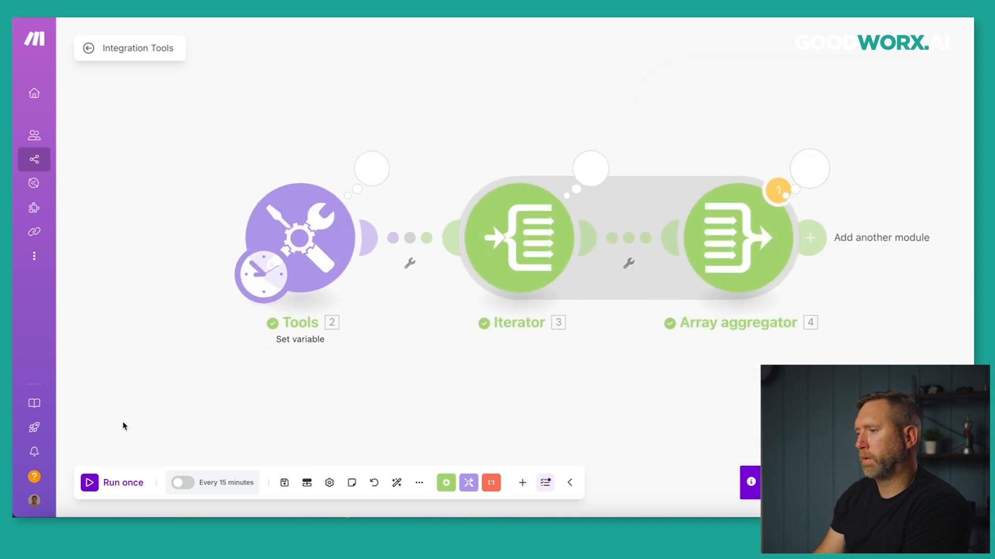
Open the Array aggregator's run output and expand input Bundles 1–3 showing each name.
click(813, 179)
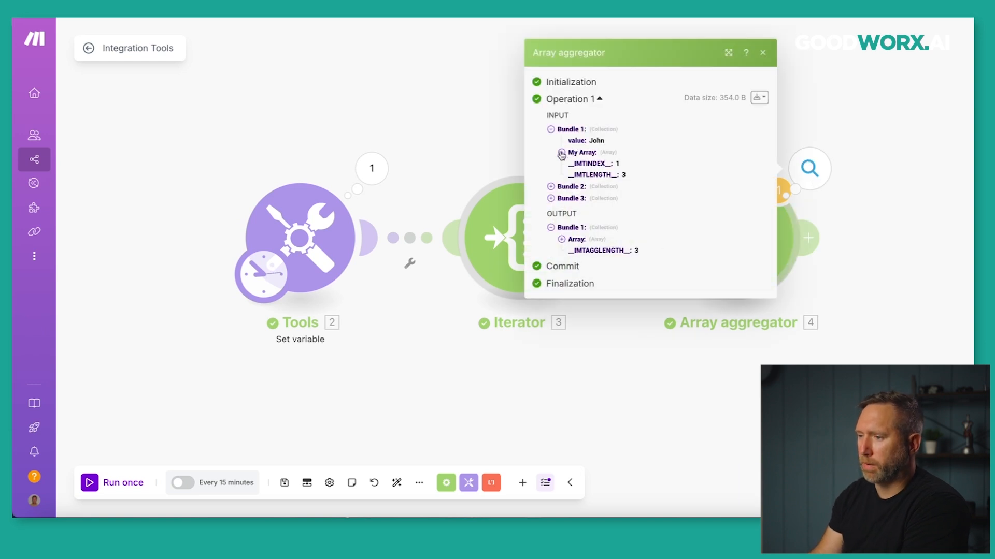
click(551, 130)
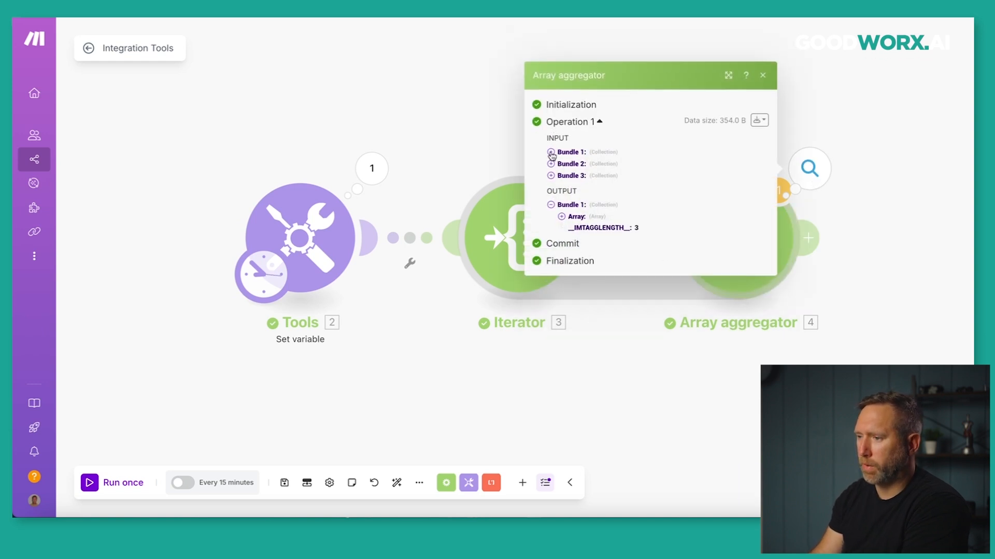
click(552, 153)
click(551, 187)
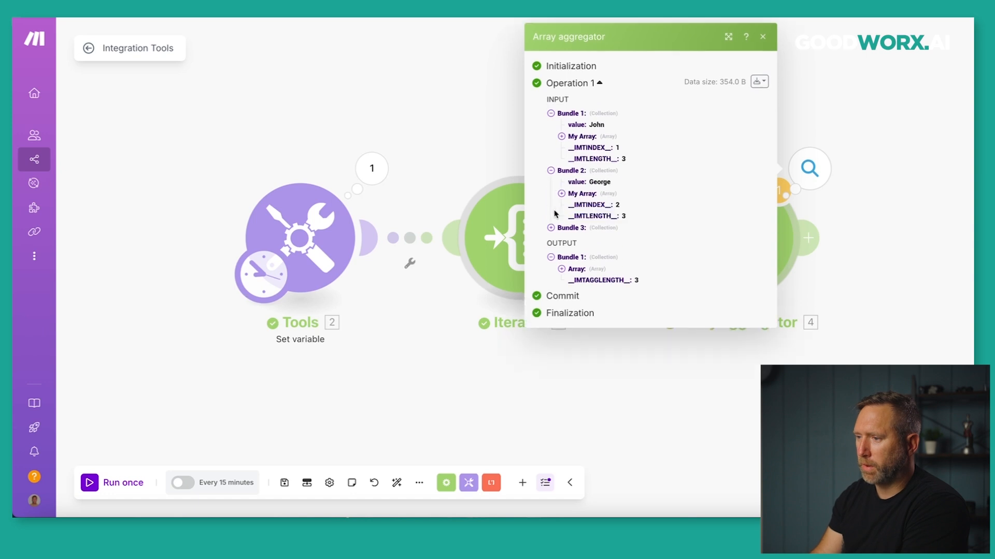
click(551, 228)
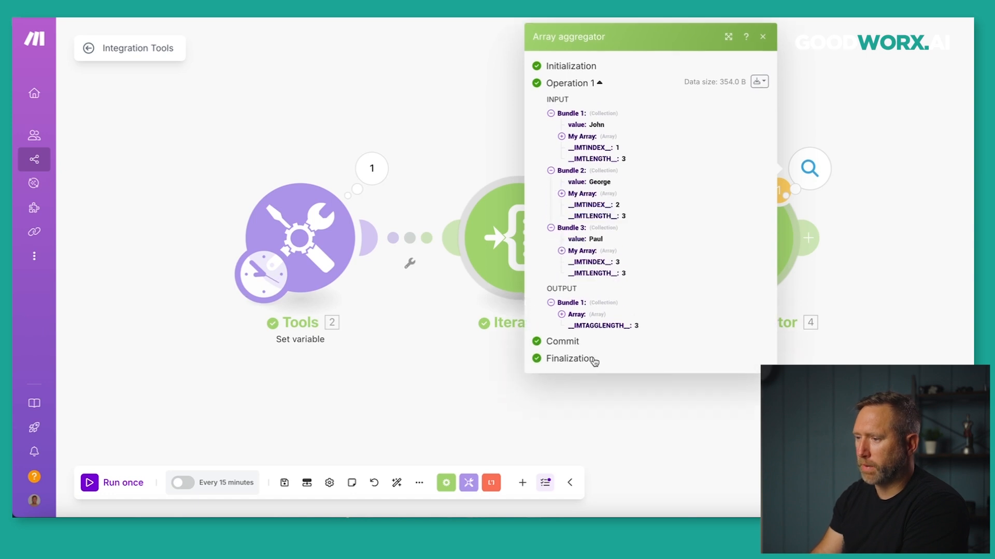
Expand the aggregated output Array's items 1, 3 and 2, then collapse the array.
click(562, 315)
click(573, 327)
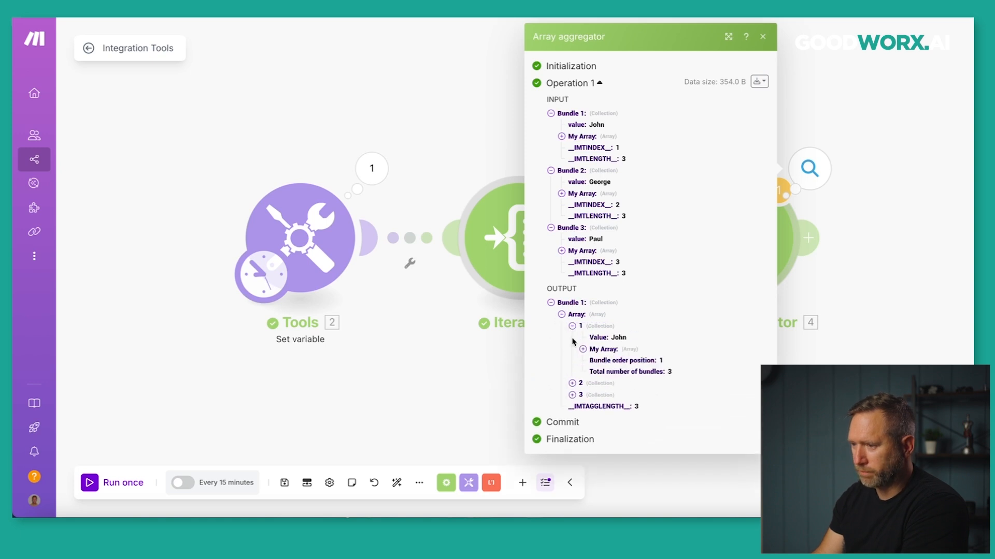
click(573, 395)
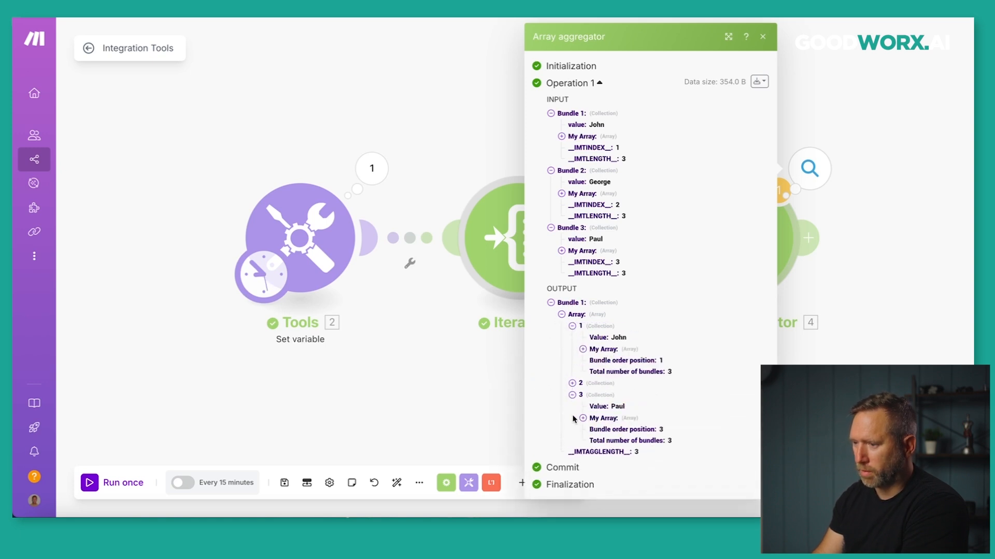
click(572, 383)
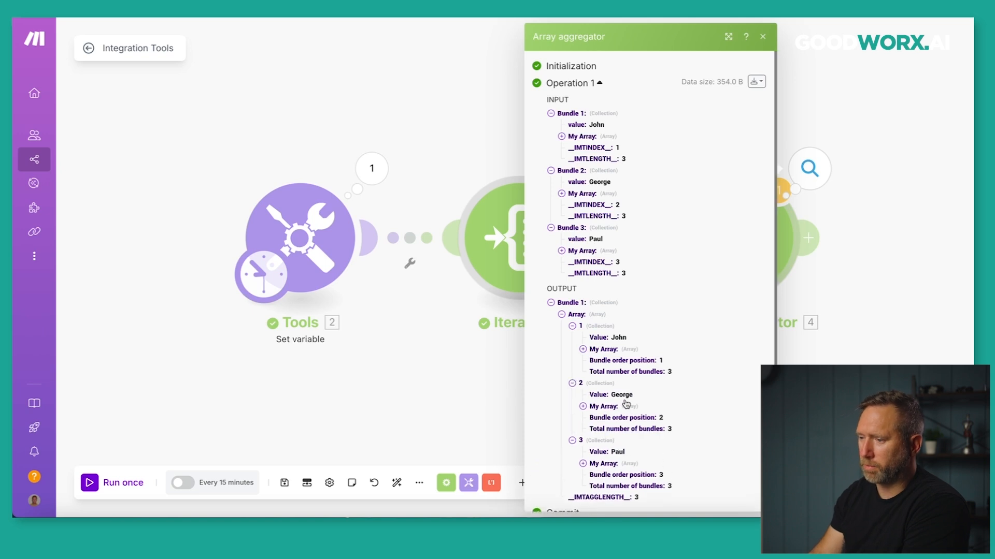
click(562, 314)
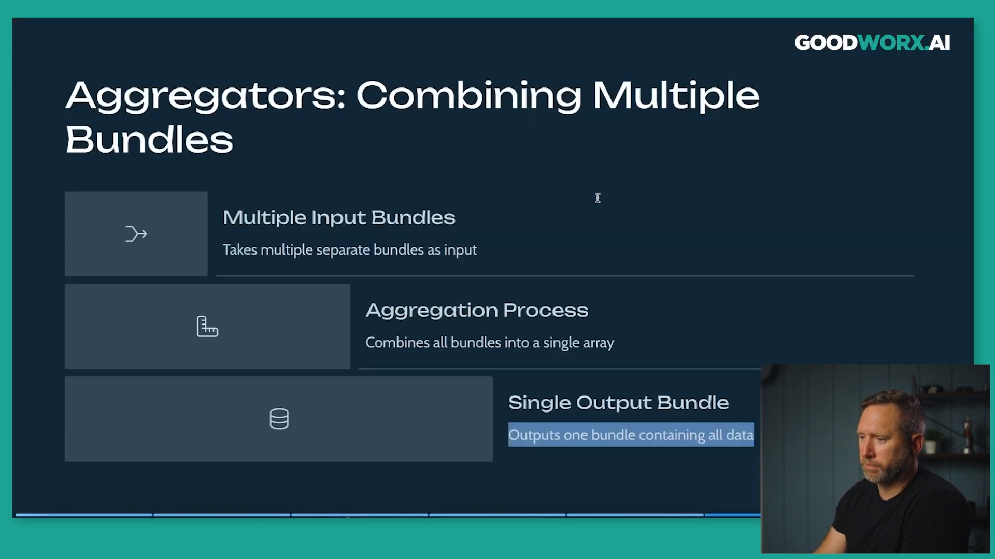
click(597, 197)
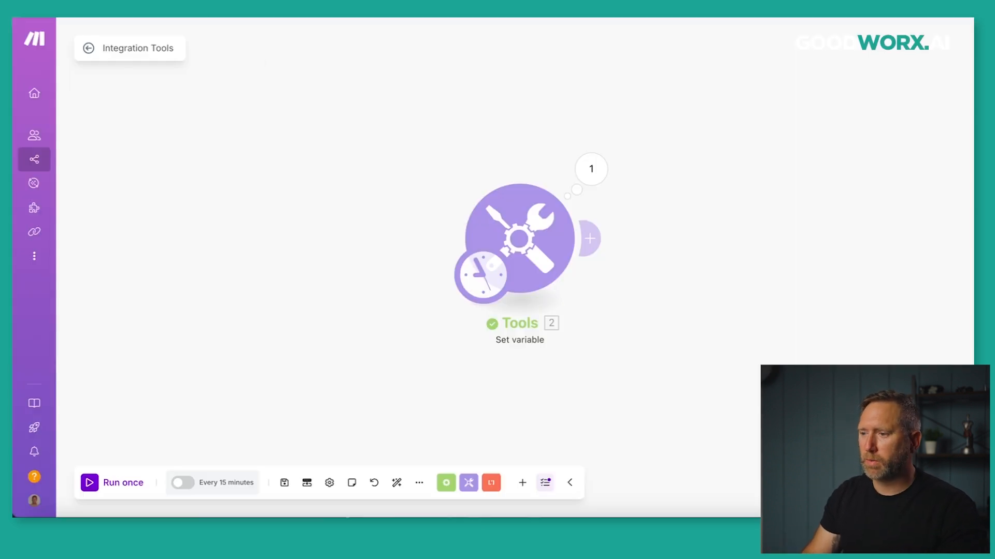
Check My Array's three names in the Set variable output, then add a module after it.
click(593, 165)
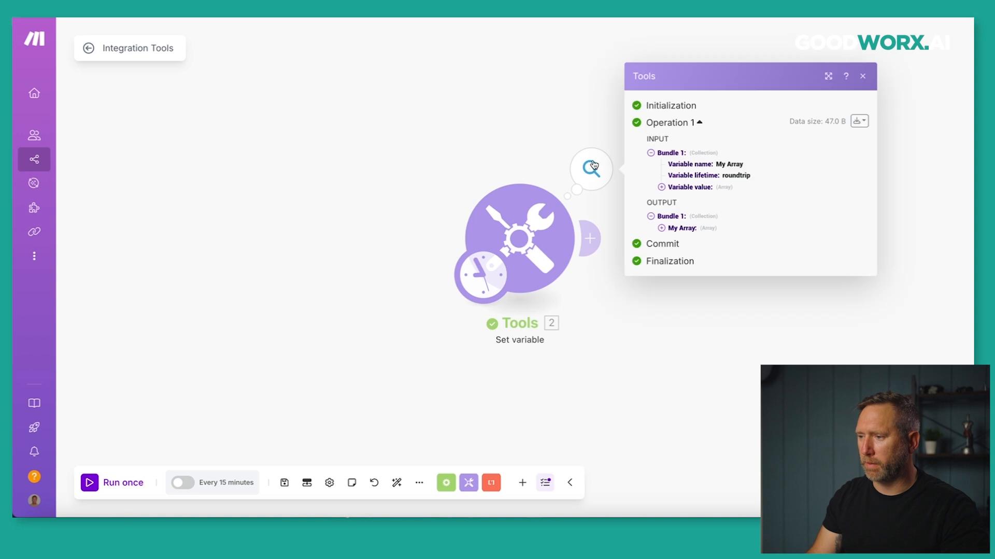
click(662, 229)
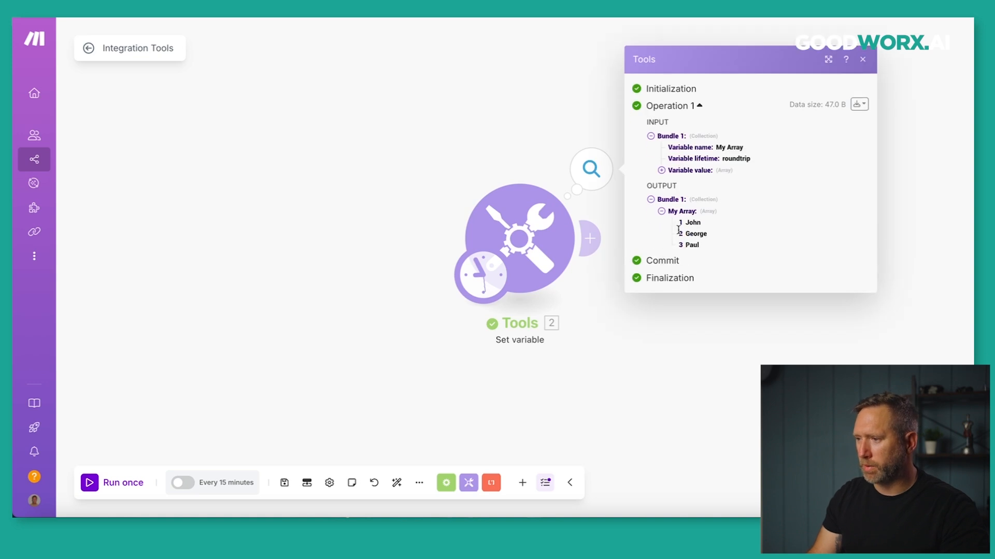
drag(491, 129, 347, 136)
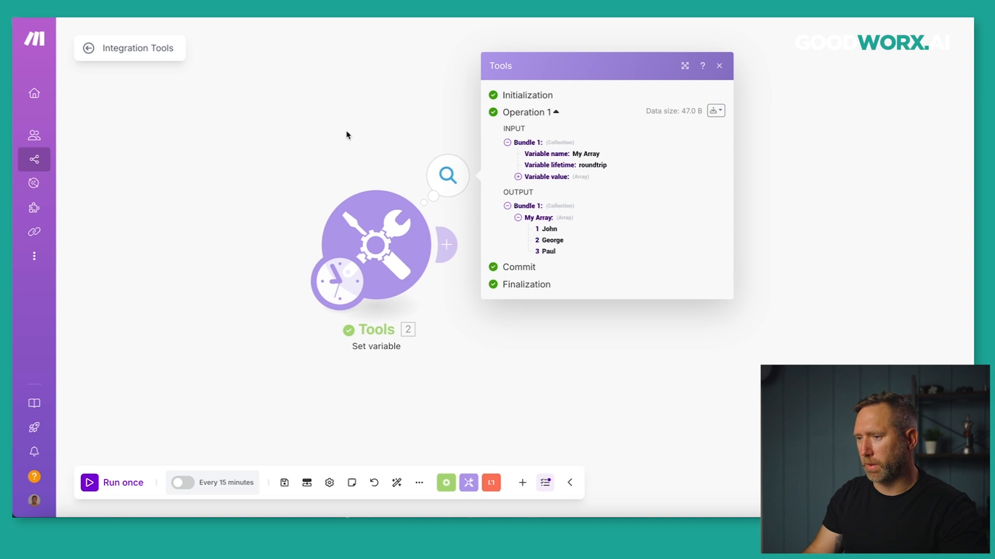
click(357, 114)
click(446, 249)
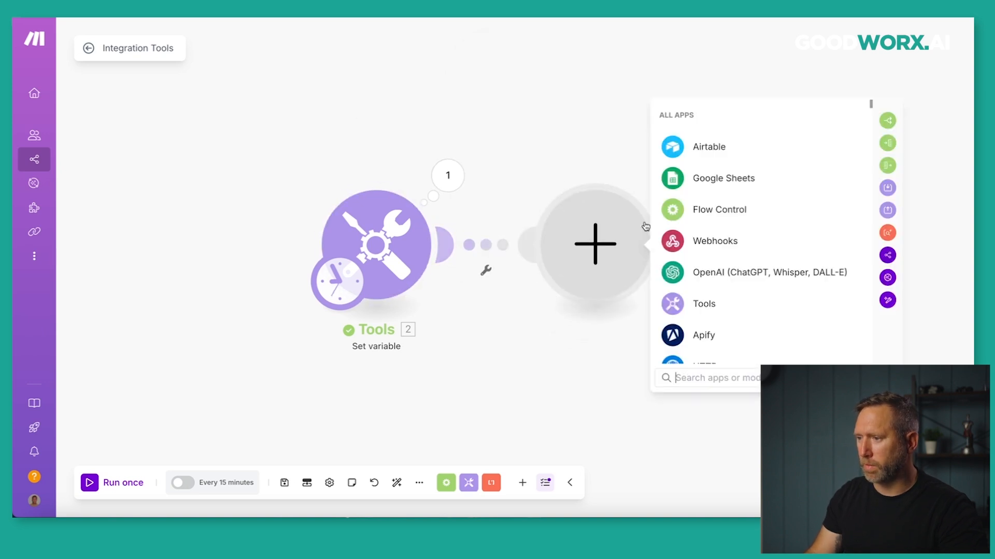
Add a Flow Control Iterator after Set variable with My Array[] mapped into Array.
click(674, 211)
click(675, 277)
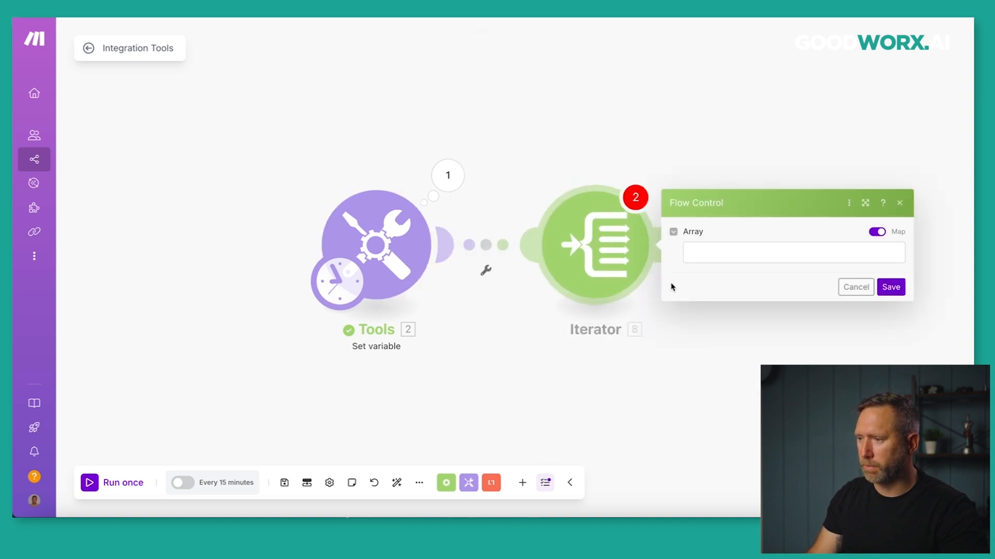
click(713, 254)
click(518, 296)
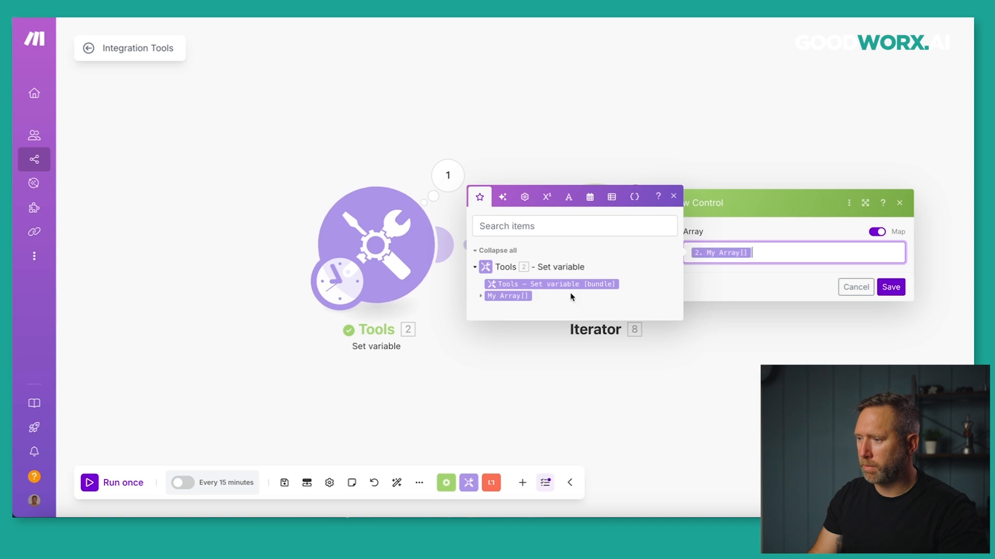
click(890, 287)
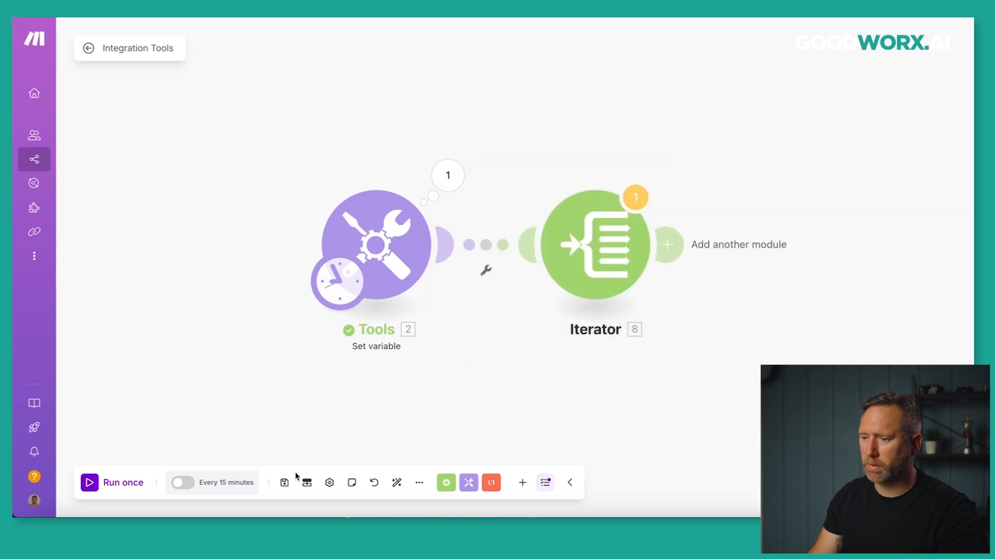
Run once, check the Iterator's John, George and Paul bundles, and add a following module.
click(115, 481)
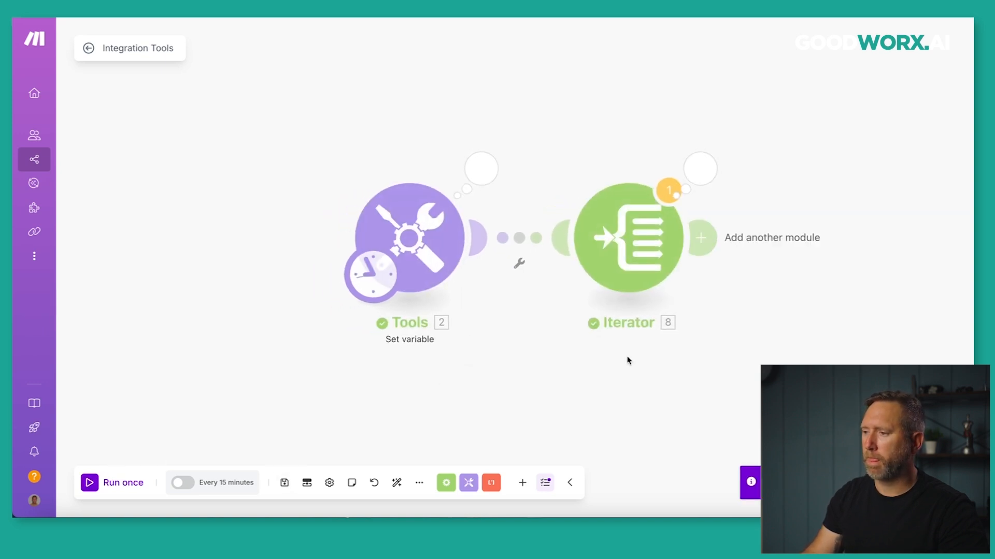
click(699, 168)
drag(539, 139, 298, 138)
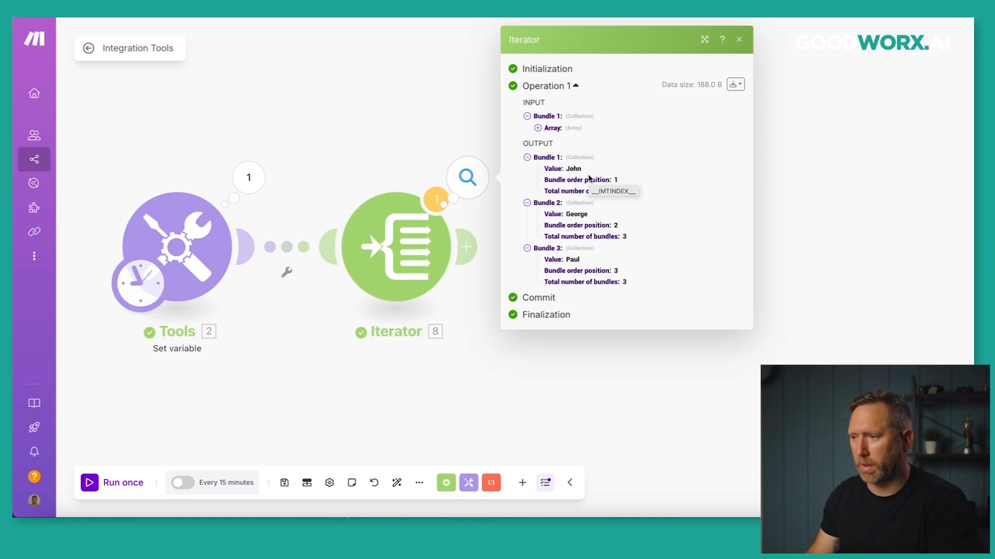
click(738, 41)
click(466, 247)
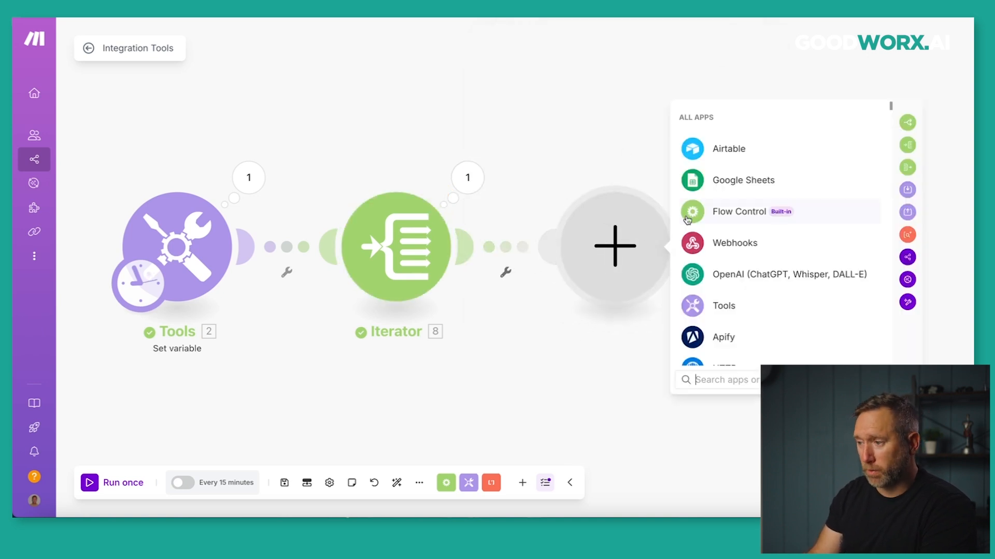
Add a Tools Text aggregator with Source Module set to Iterator [8].
click(694, 307)
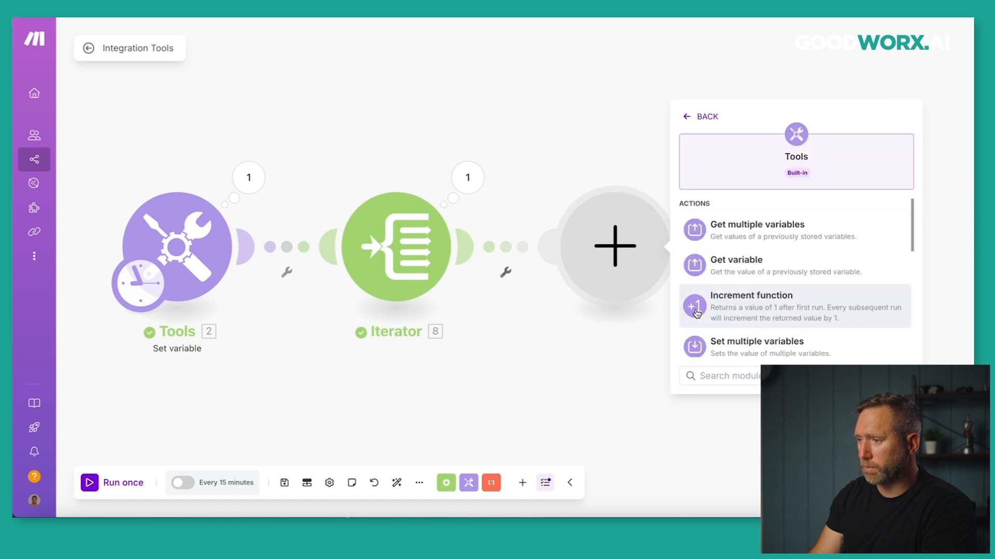
scroll(745, 315, down, 5)
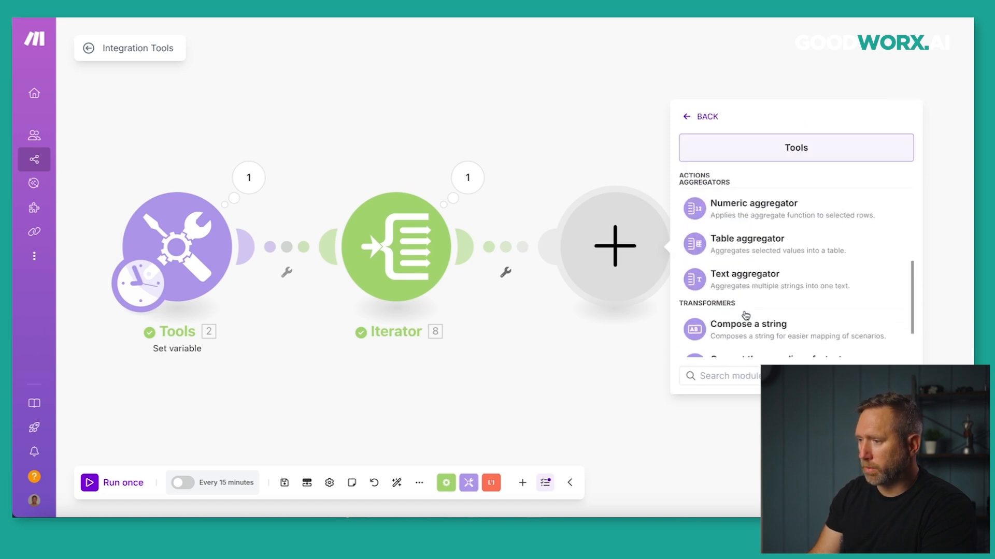
click(738, 288)
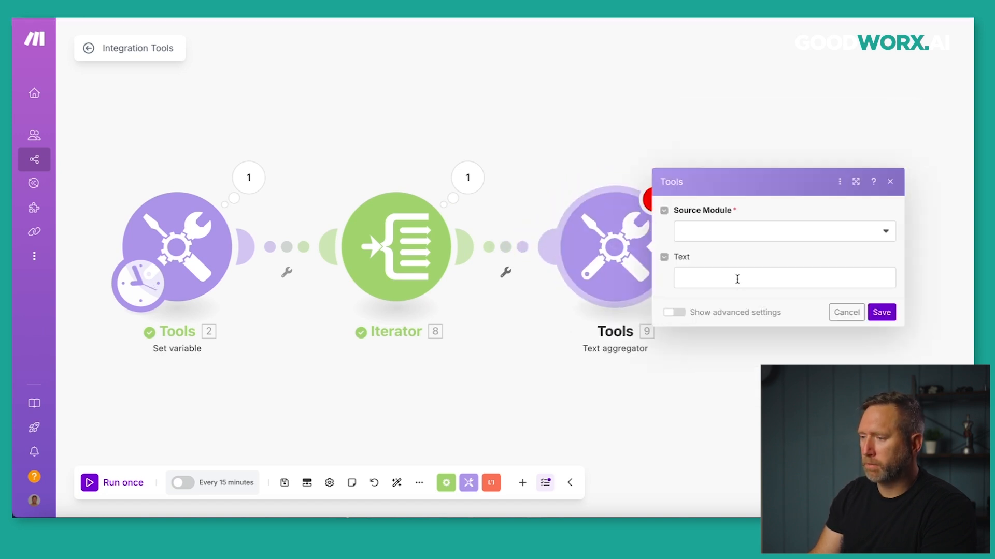
click(730, 236)
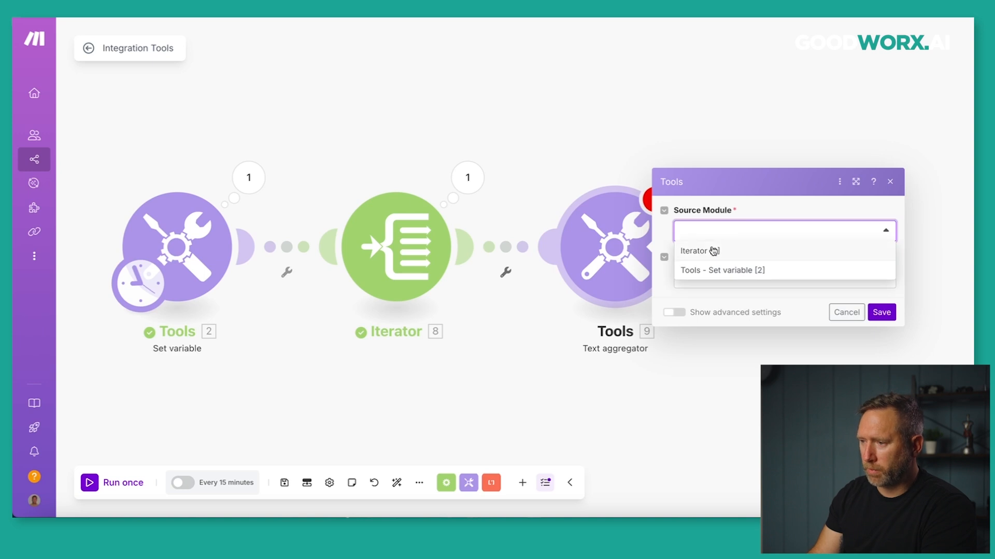
click(713, 251)
Set the aggregator's Text to 8. Value followed by a comma, save, and auto-align the layout.
click(714, 283)
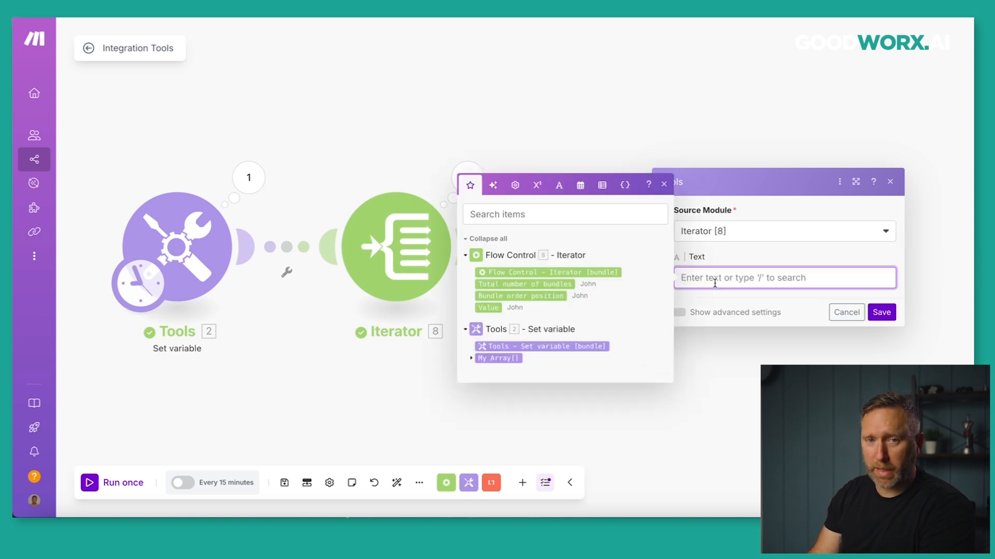
click(490, 308)
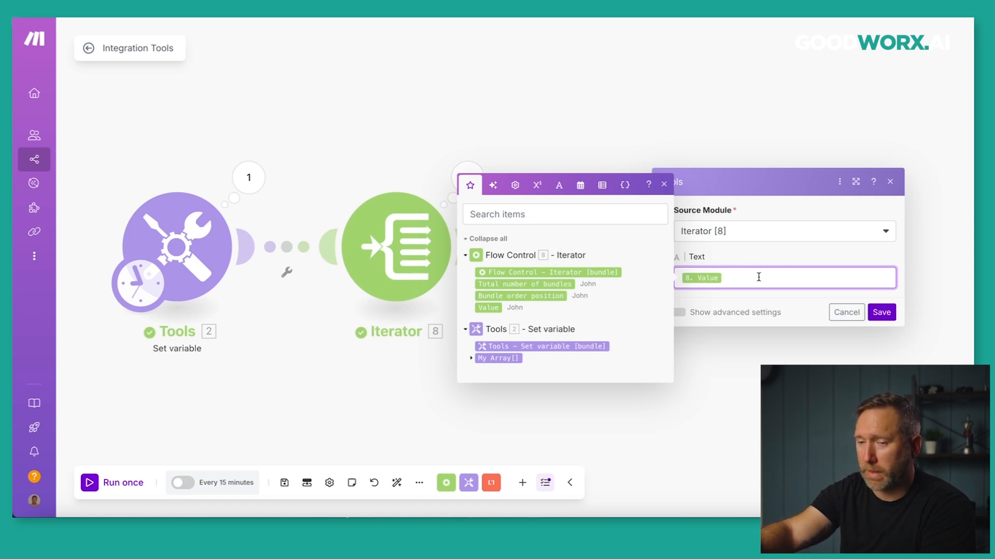
text(,)
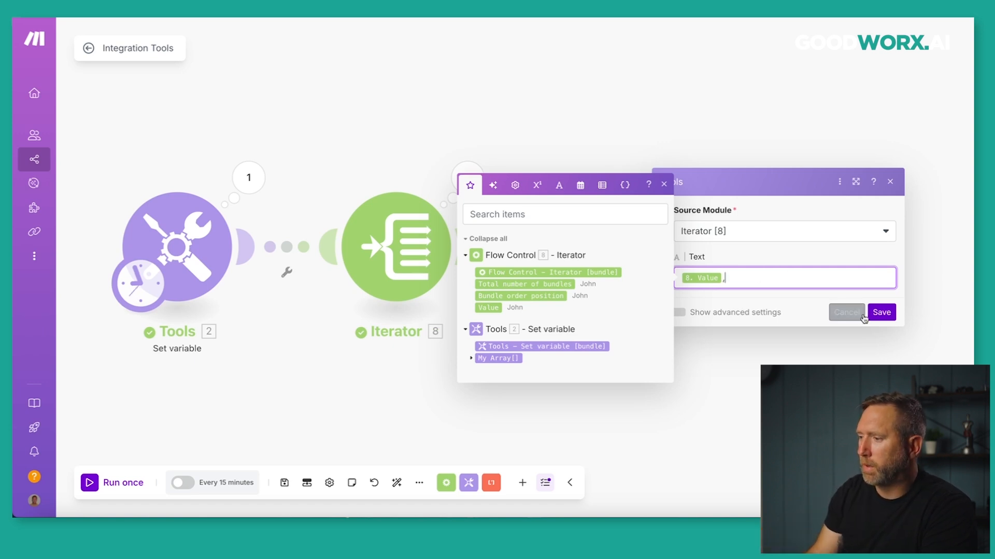
click(881, 313)
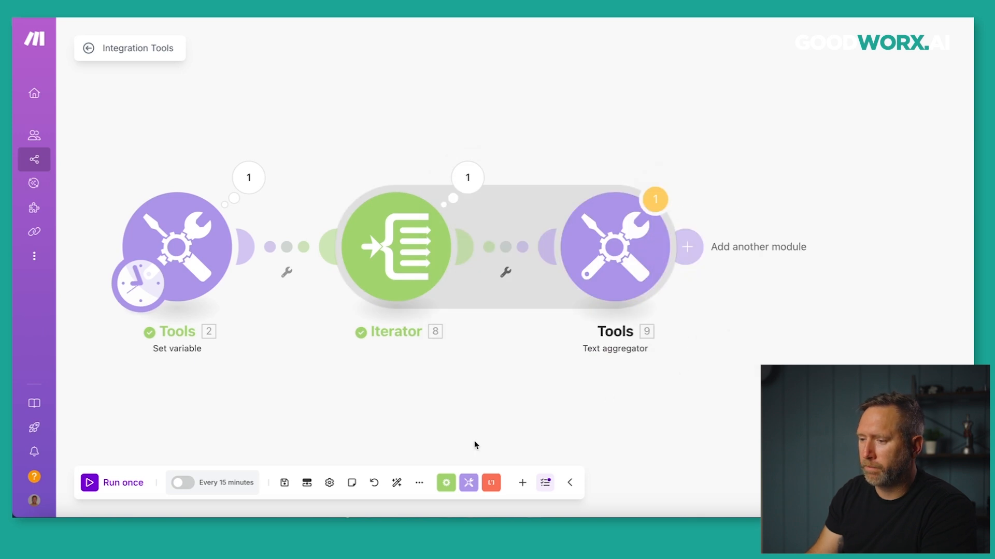
click(397, 483)
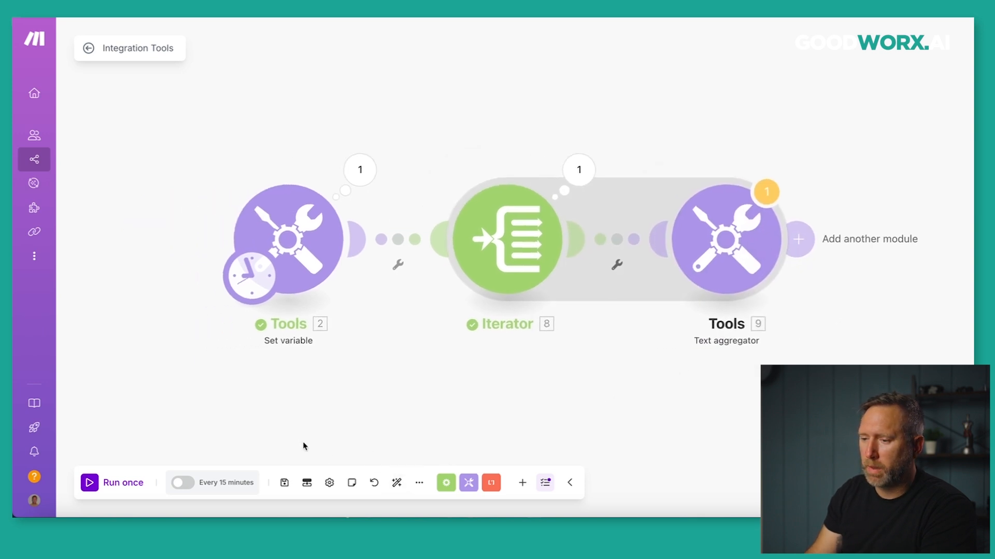
Run the scenario once and confirm the Text aggregator outputs 'John,George,Paul,'.
click(89, 483)
click(806, 160)
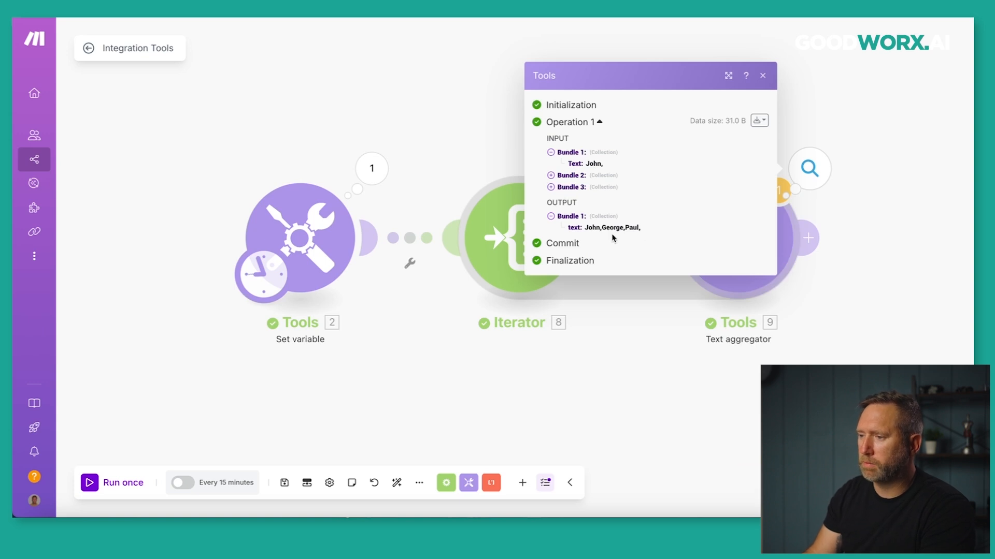
drag(645, 231, 604, 227)
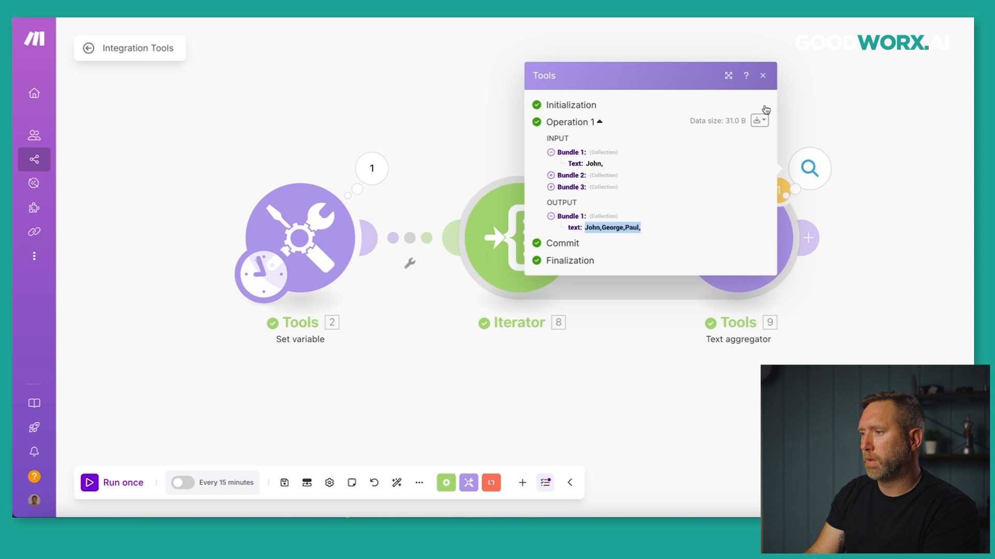
click(763, 76)
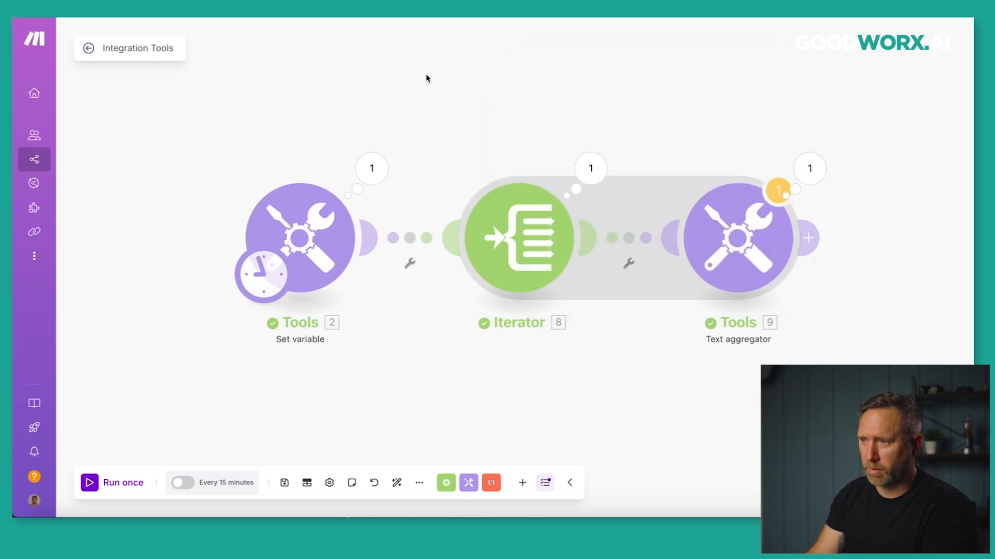
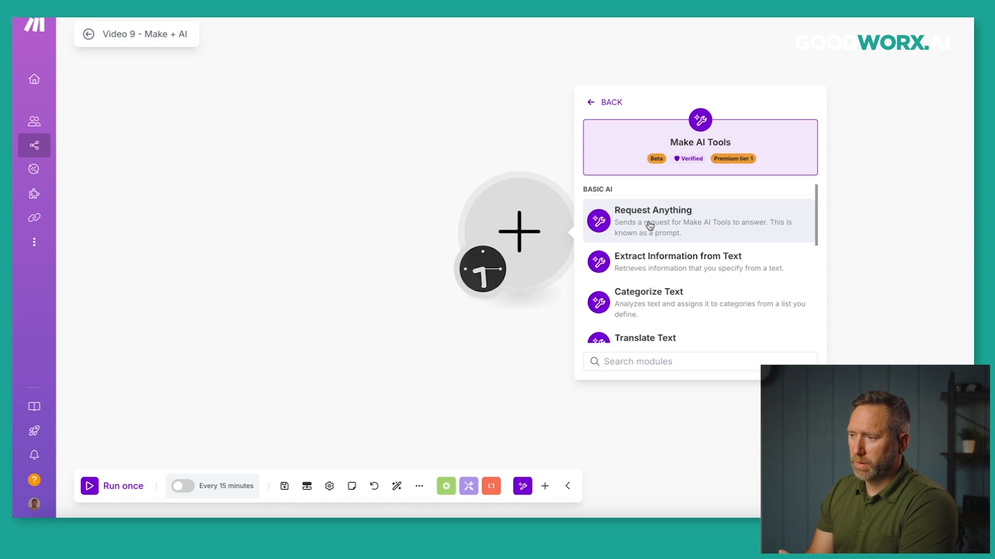
Add a Request Anything module prompting for a step-by-step guide to creating a new scenario in Make.com.
click(649, 226)
click(646, 233)
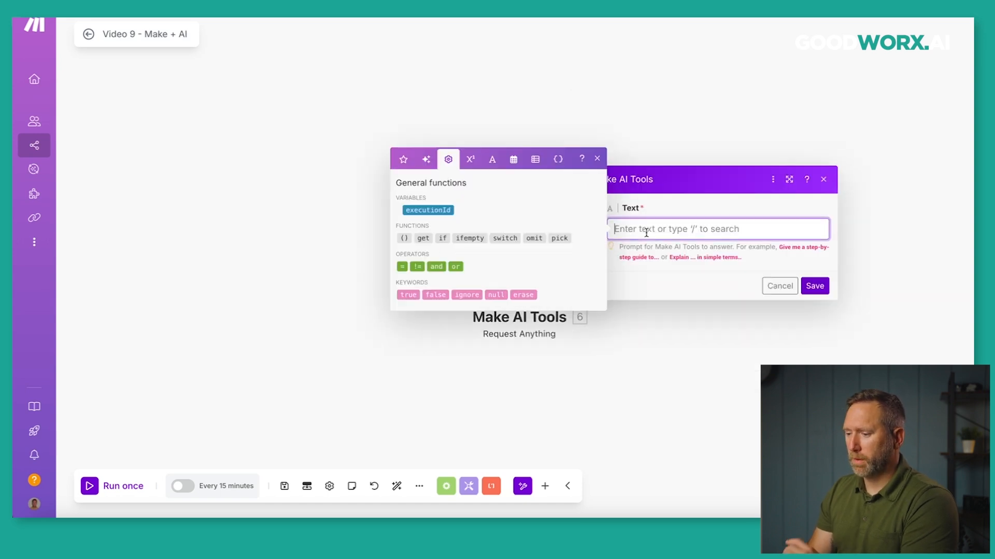
text(create a step)
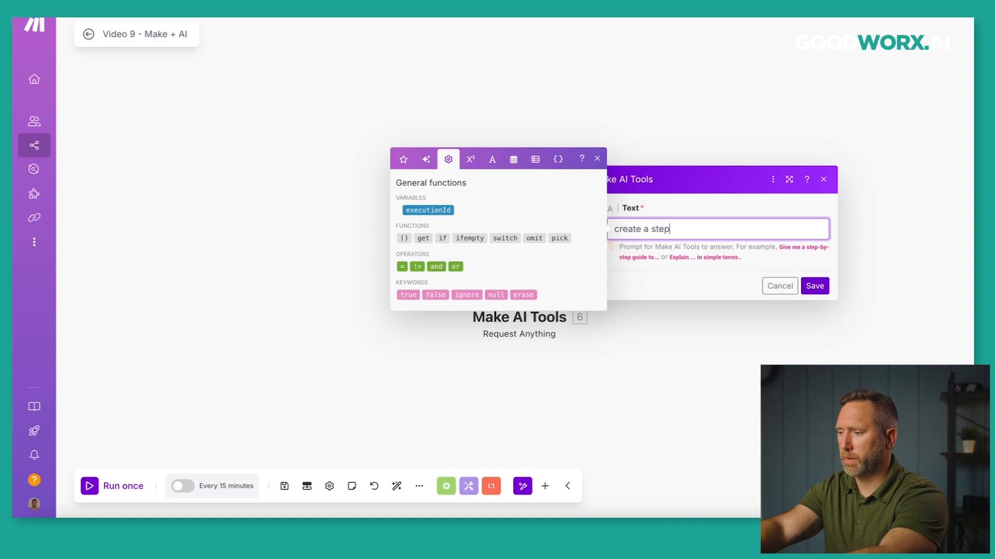
text( by spep guide on how to )
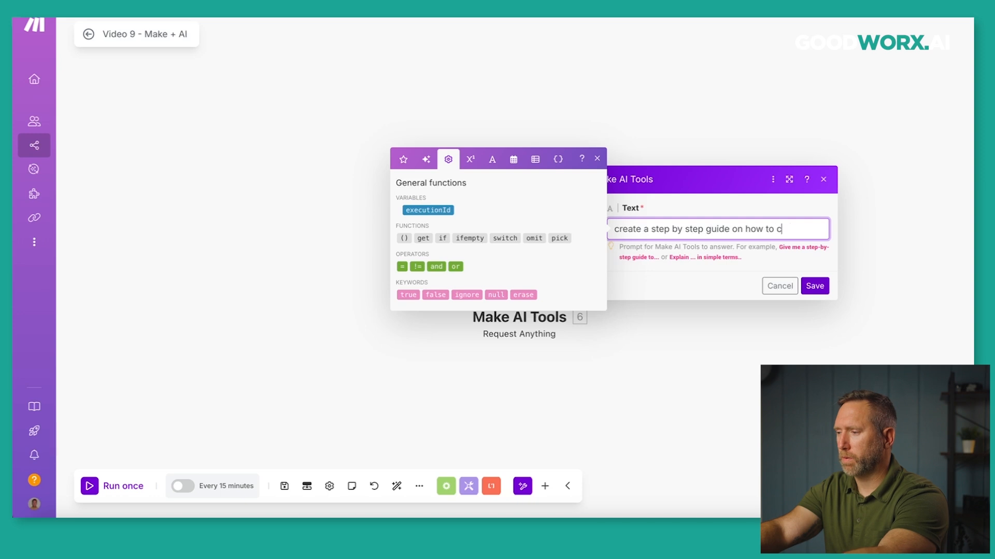
text(create a new sc)
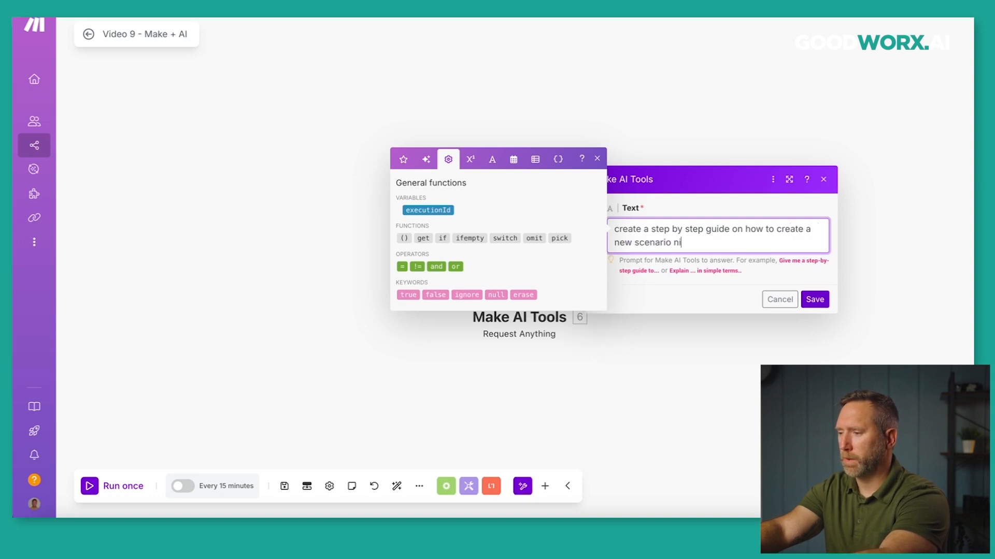
text(enario in Make)
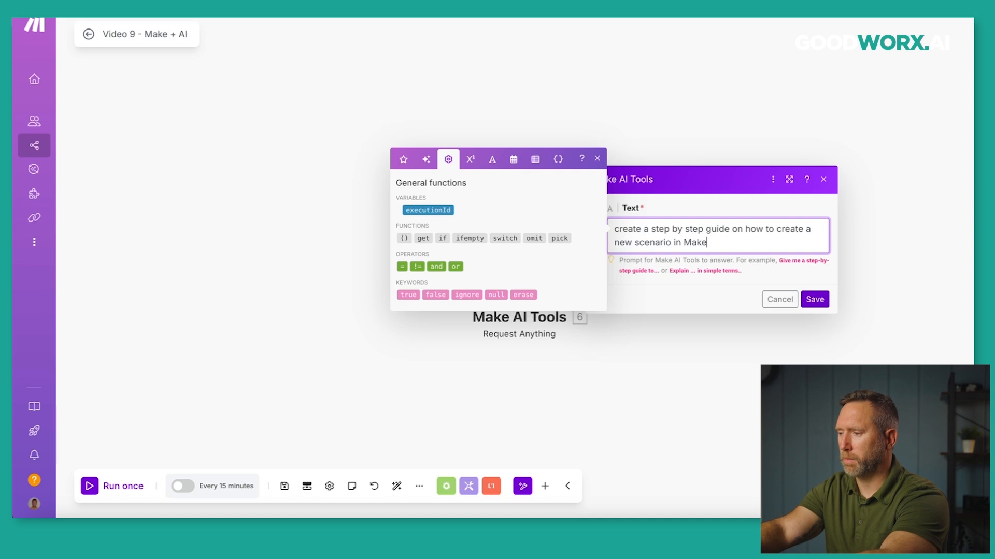
text(.com)
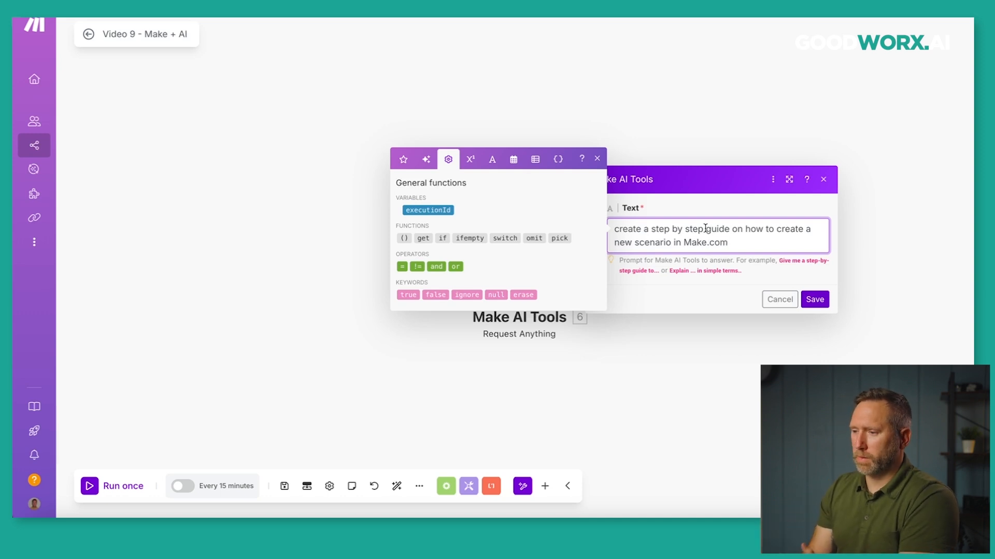
click(813, 298)
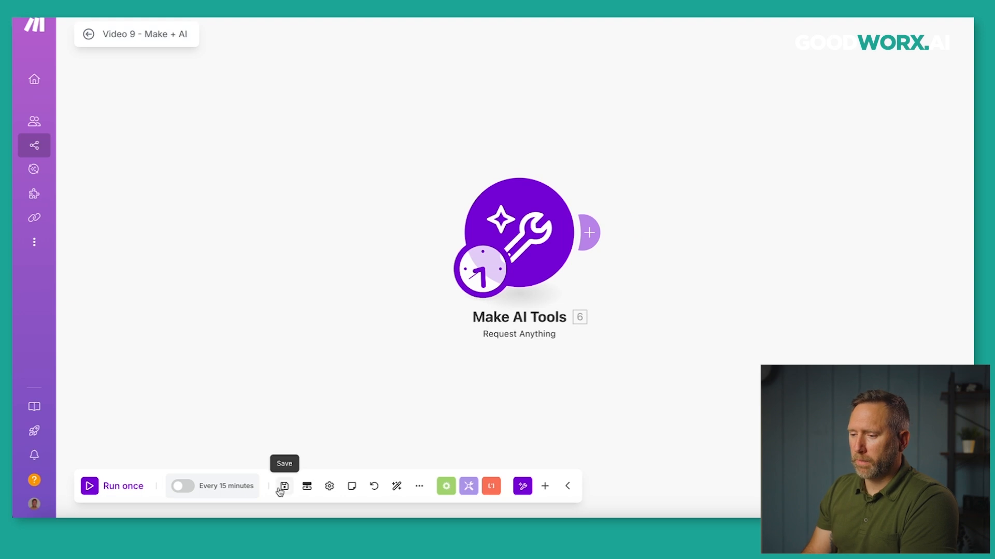
Run the scenario once and review the 11-step scenario-creation guide in the AI's Answer.
click(91, 485)
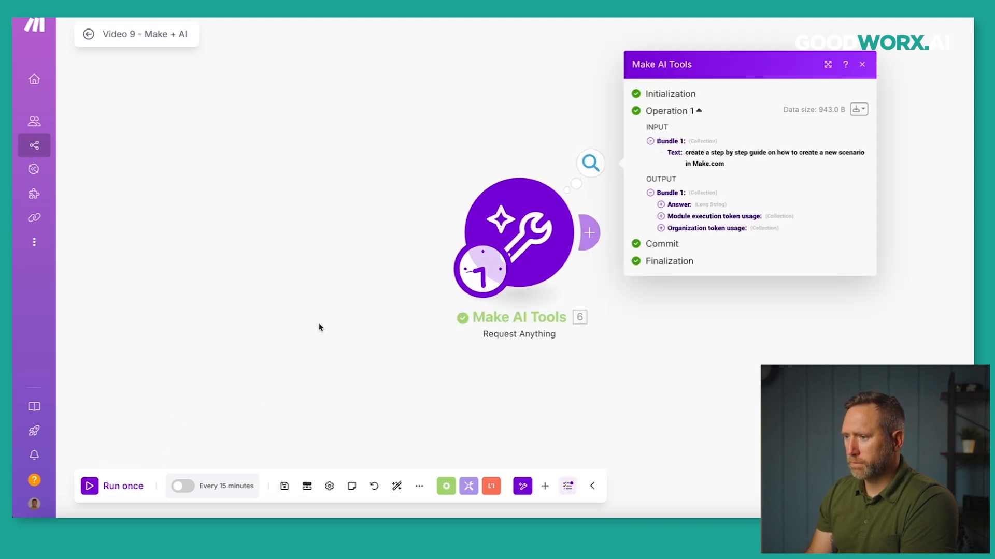
click(661, 205)
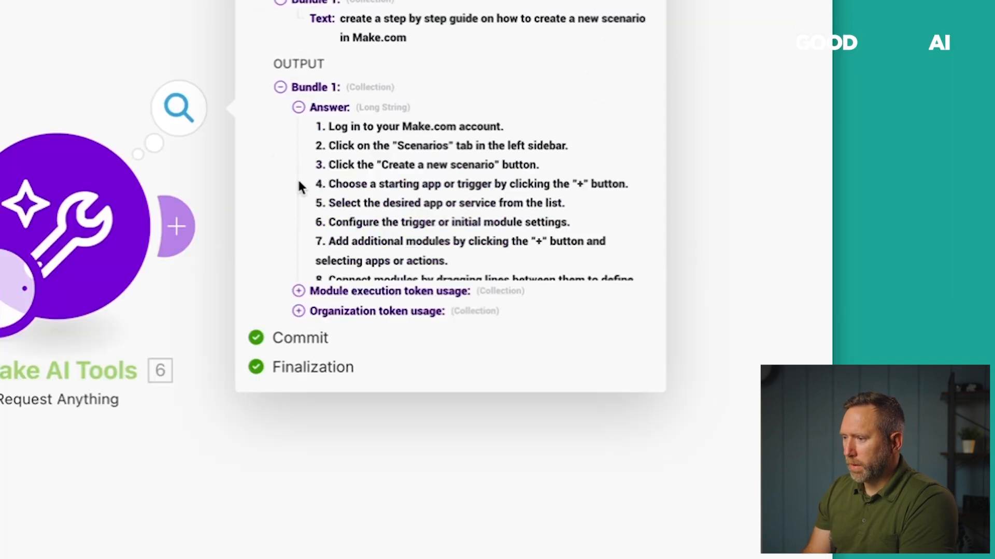
drag(316, 122, 455, 380)
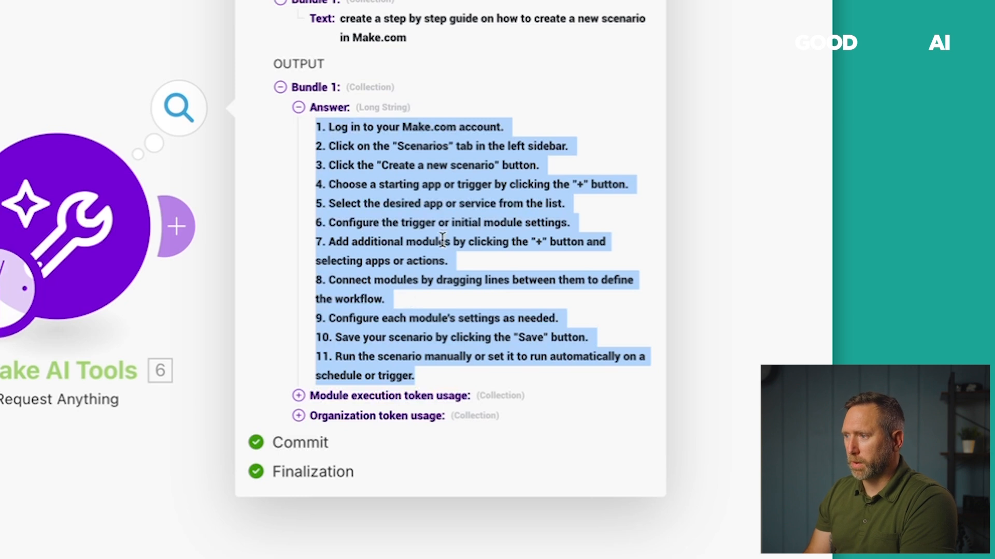
click(646, 1)
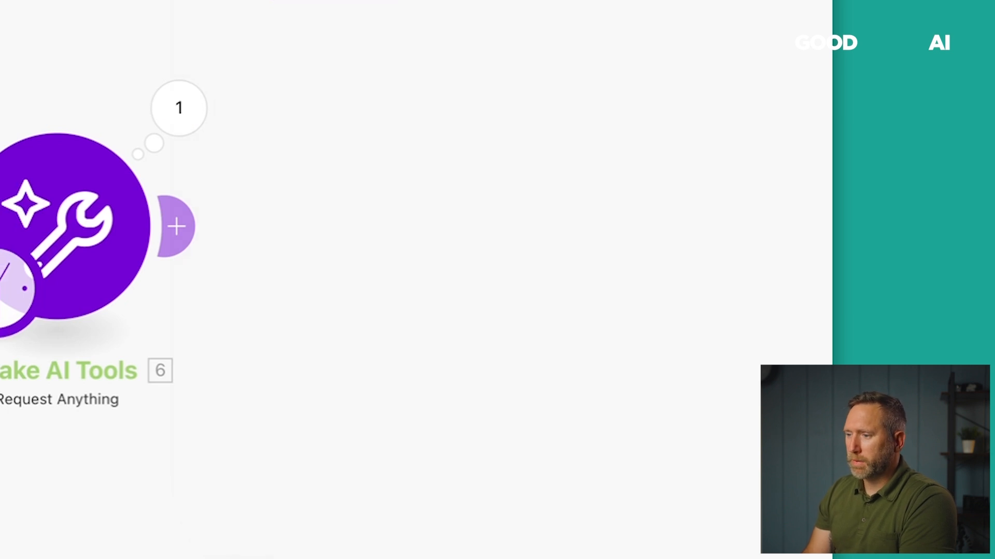
Replace Request Anything with an Extract Information from Text module, then open a new browser tab.
right_click(103, 214)
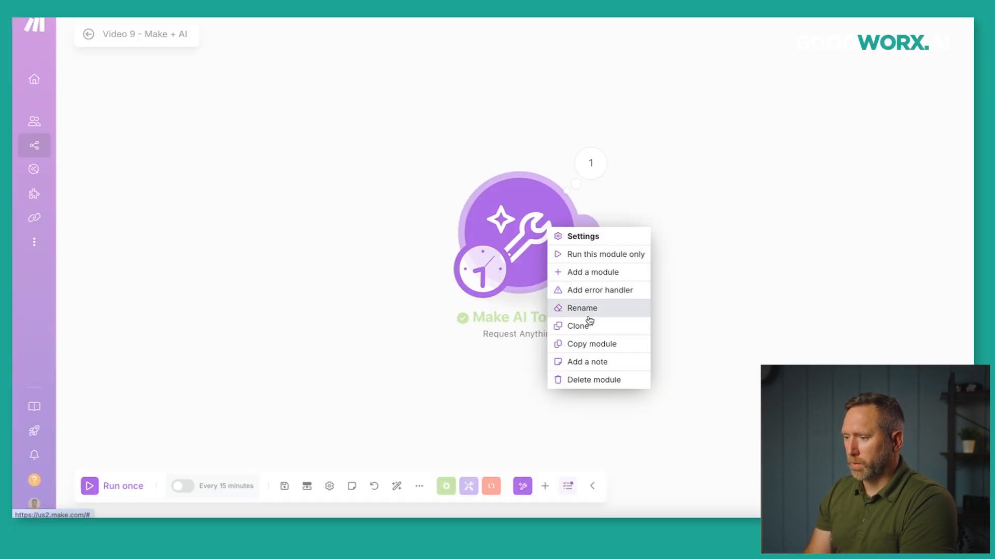
click(587, 380)
click(529, 238)
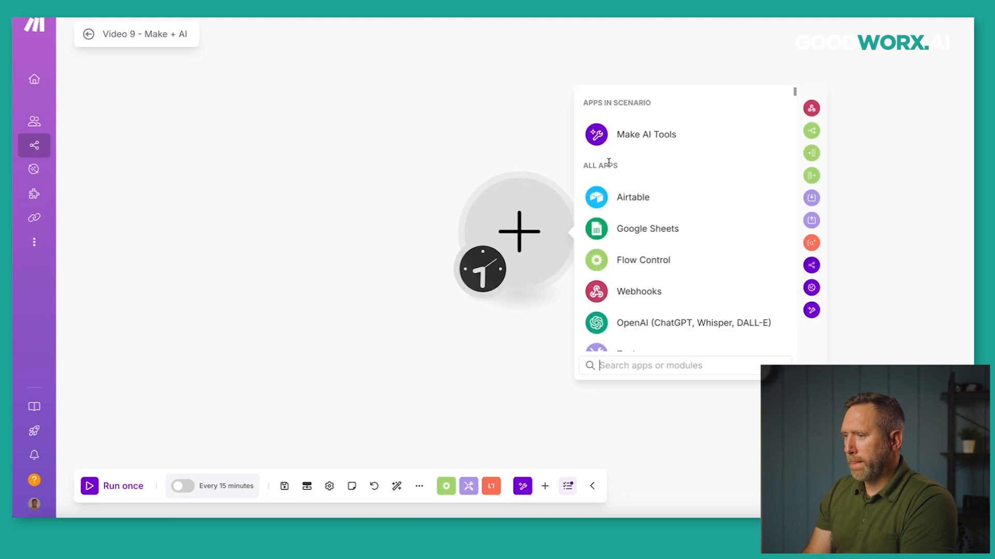
click(620, 135)
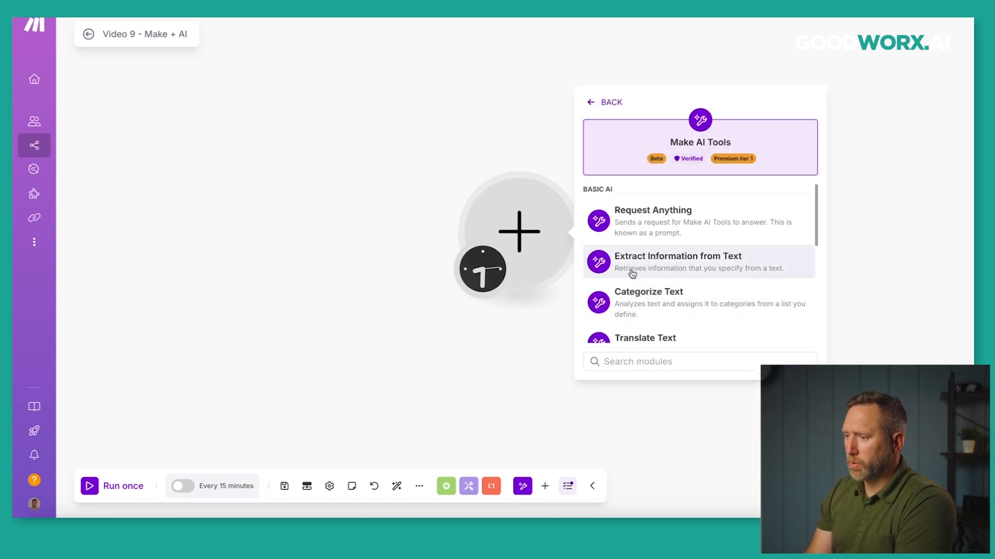
click(685, 268)
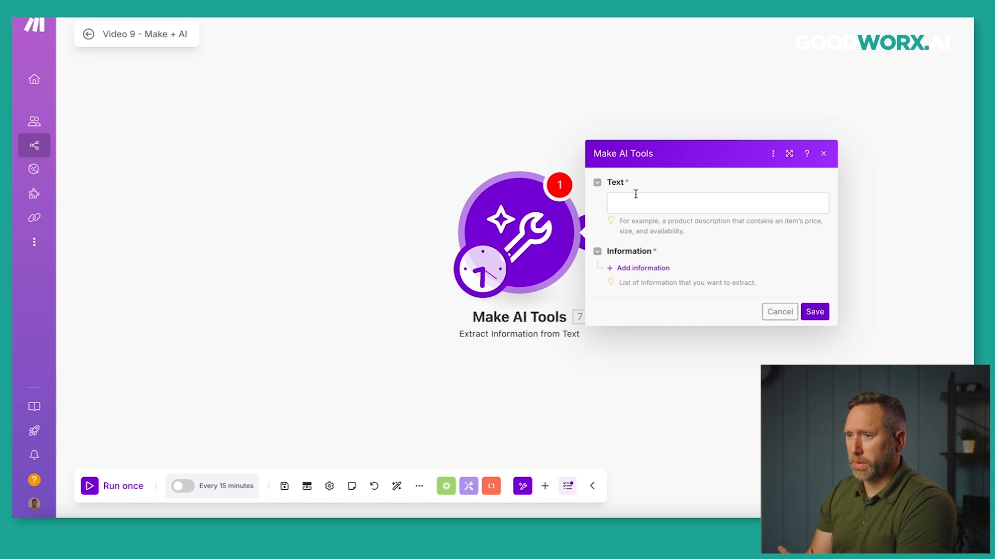
key(super+t)
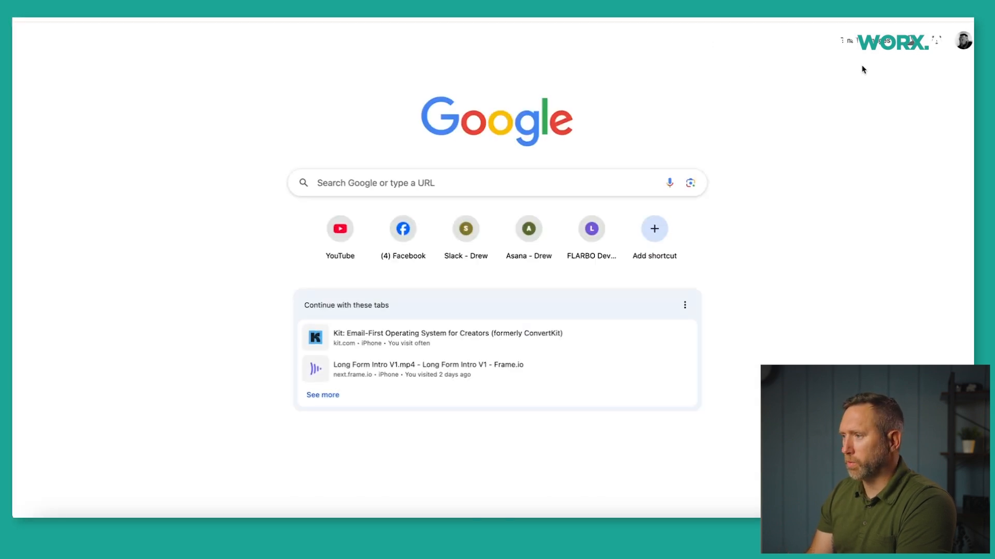
Open The Guardian's judge-ruling article from Google News and copy its first four paragraphs.
click(936, 48)
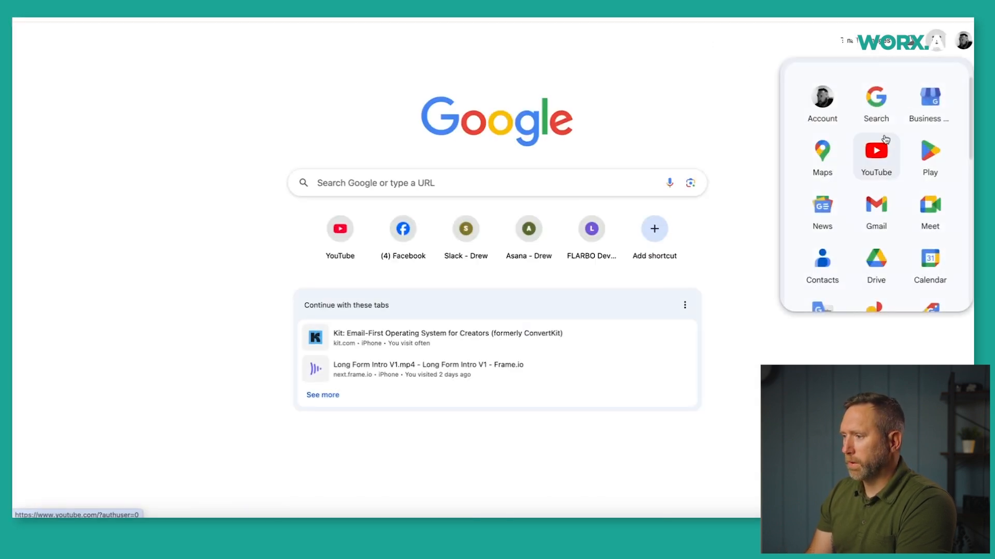
click(822, 208)
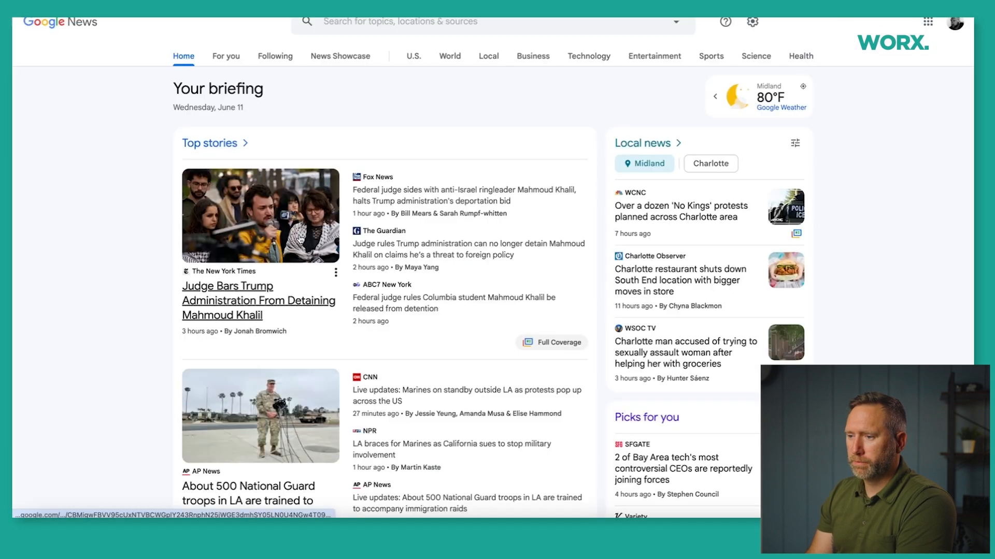
click(397, 255)
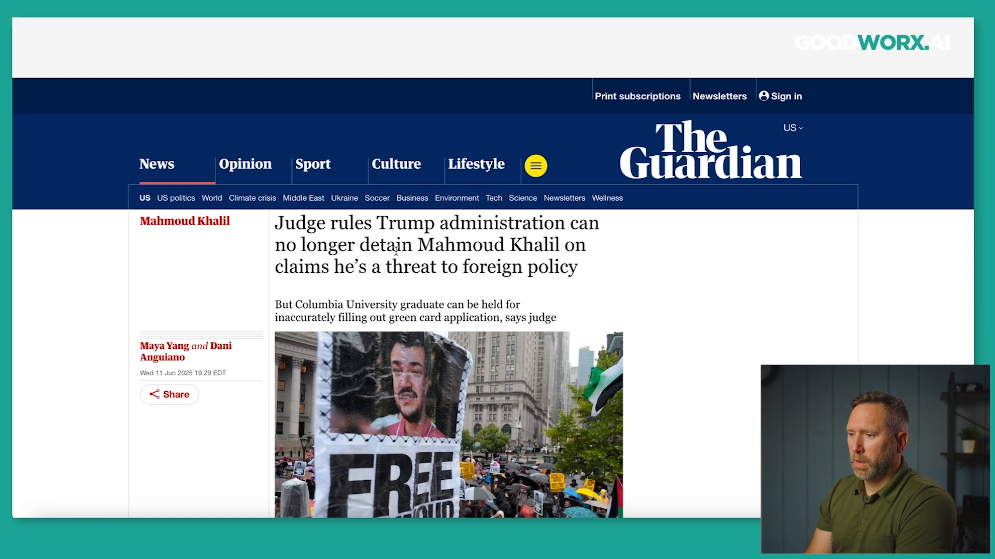
scroll(374, 277, down, 5)
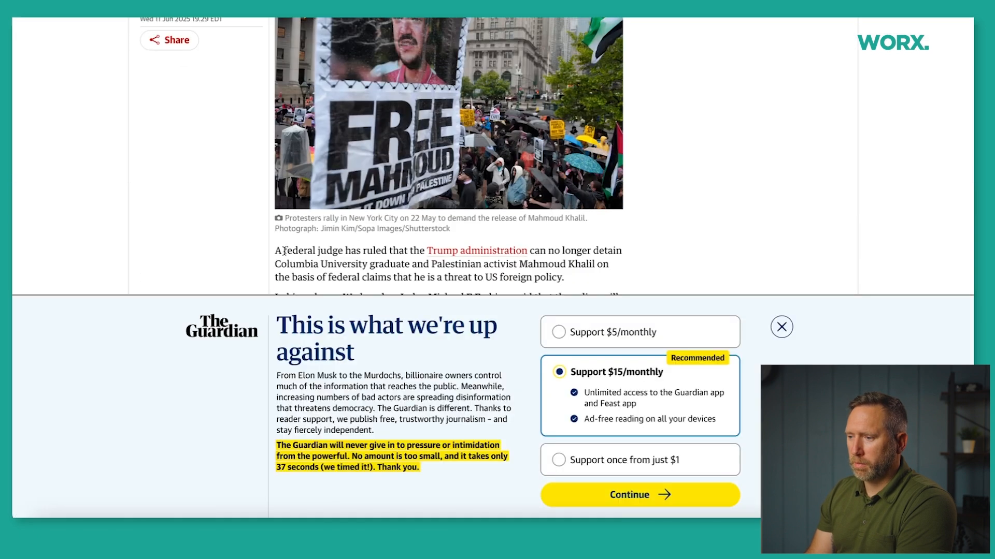
scroll(308, 174, down, 5)
drag(276, 92, 370, 259)
right_click(376, 209)
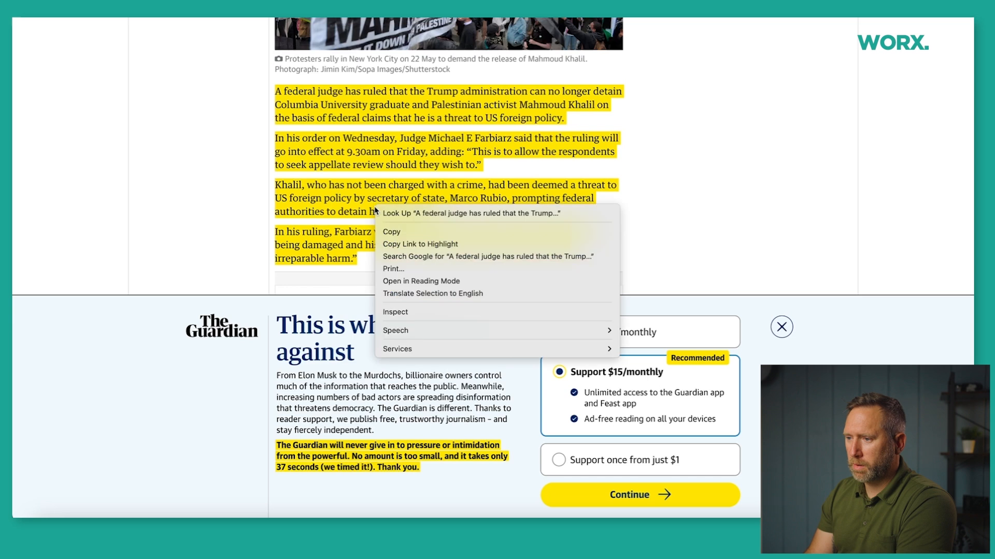
click(403, 232)
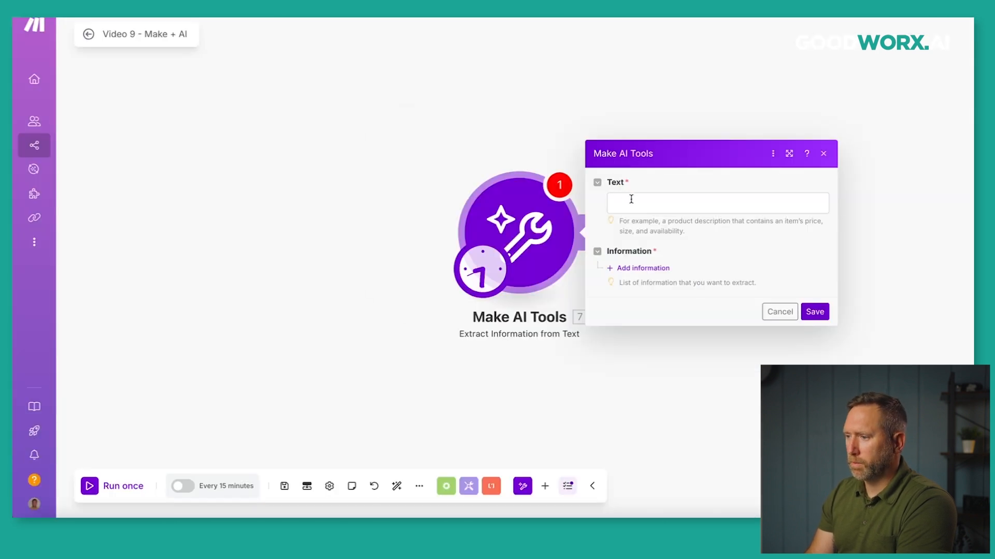
Paste the copied Guardian article into the extraction module's Text field.
click(630, 198)
right_click(647, 213)
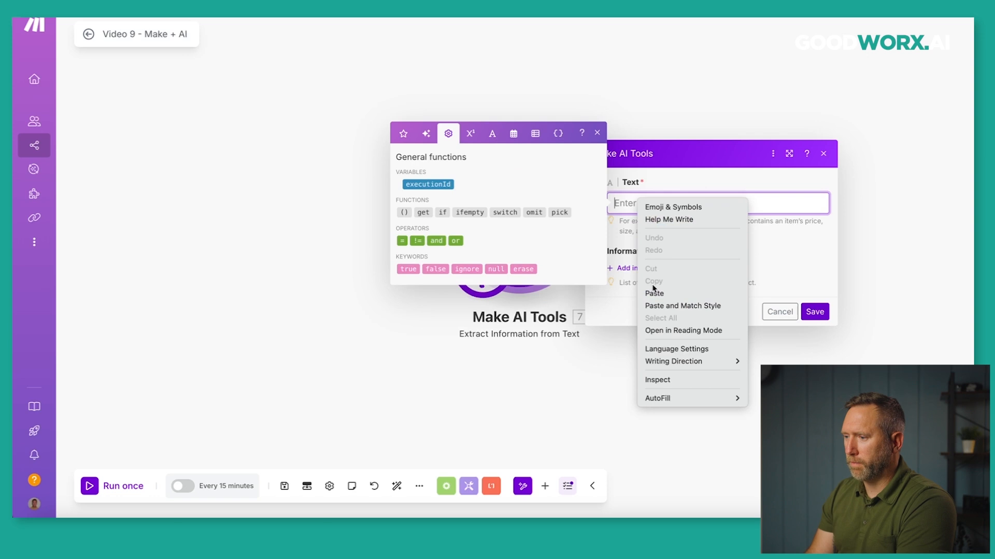
click(668, 293)
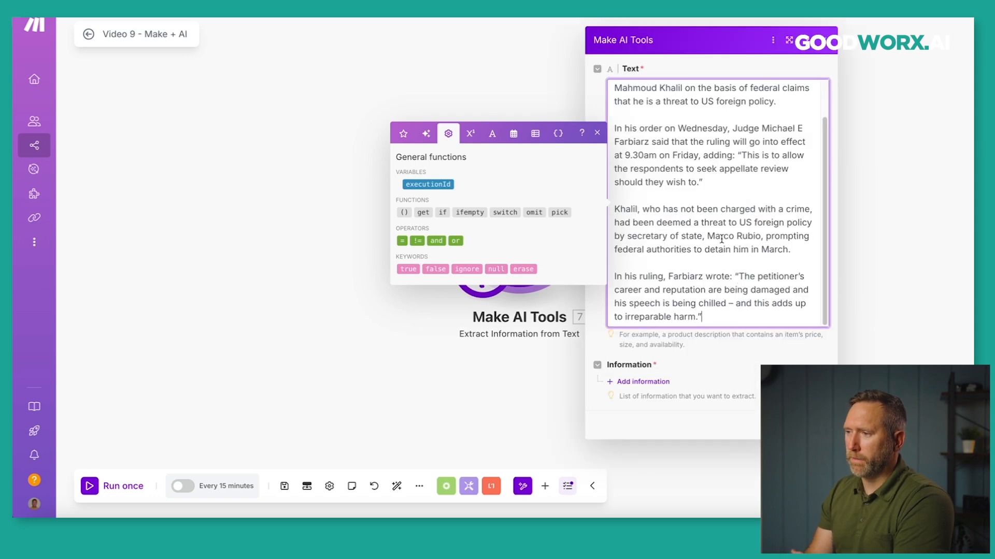
click(715, 366)
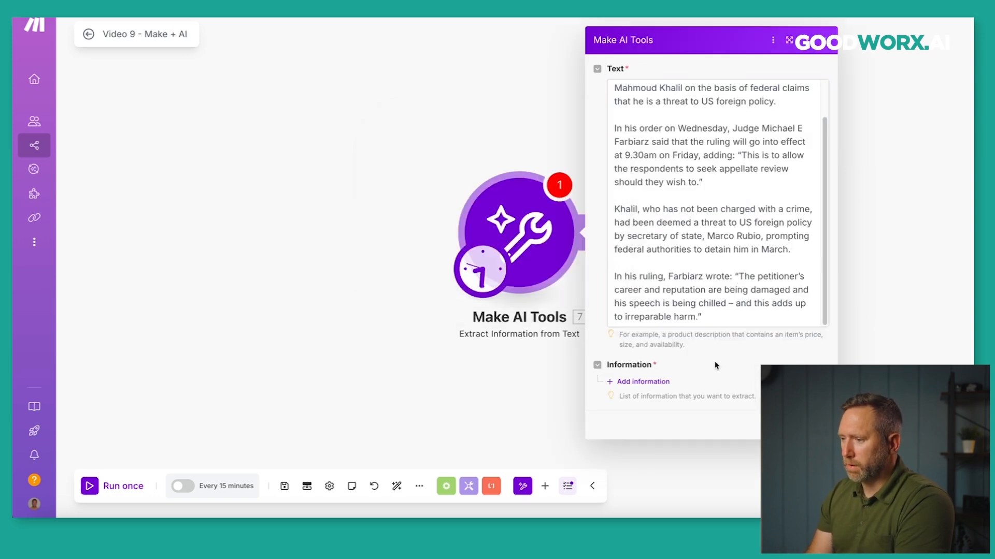
Add an information item whose description asks when the judge's ruling goes into effect.
click(633, 381)
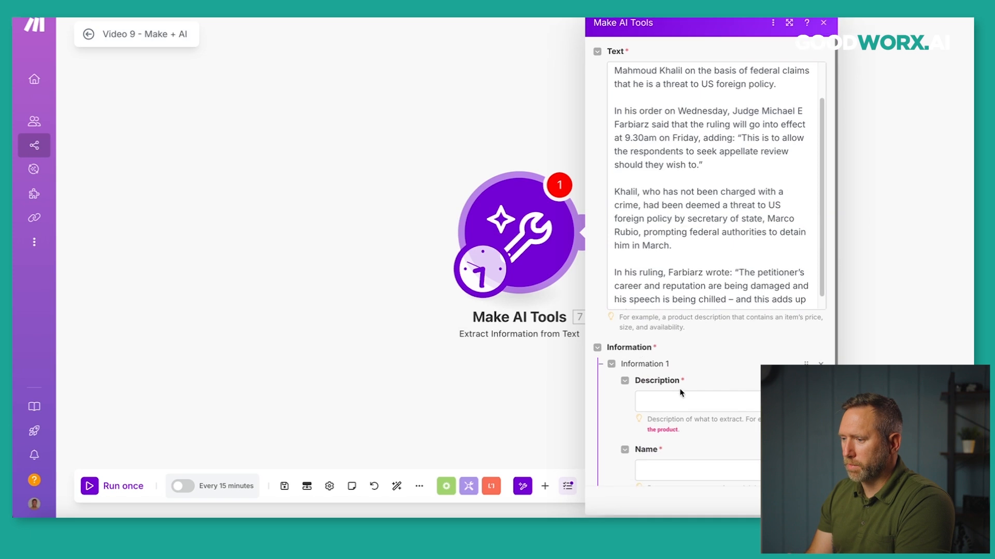
scroll(677, 395, down, 2)
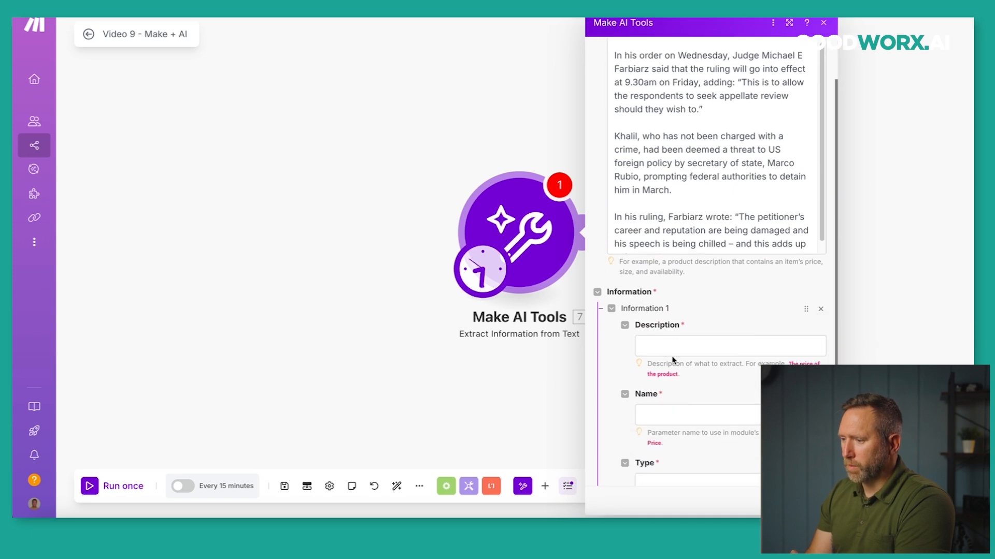
drag(649, 364, 737, 366)
click(696, 346)
scroll(685, 166, up, 2)
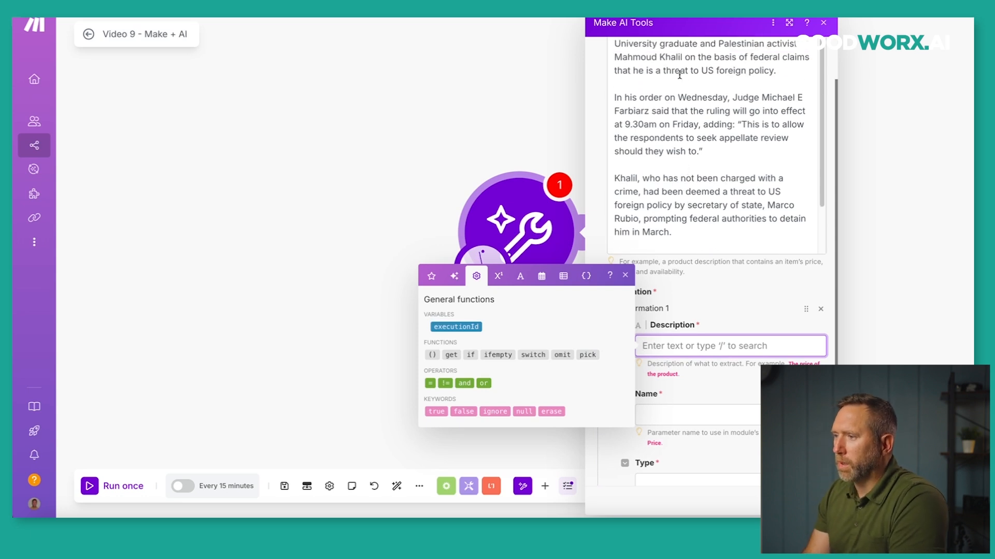
click(701, 69)
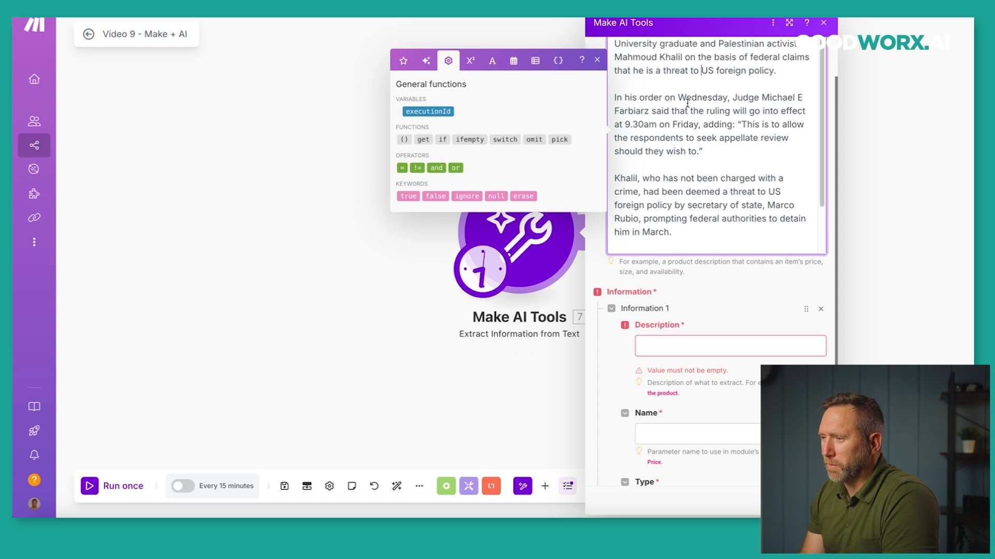
scroll(704, 146, down, 1)
scroll(704, 145, up, 1)
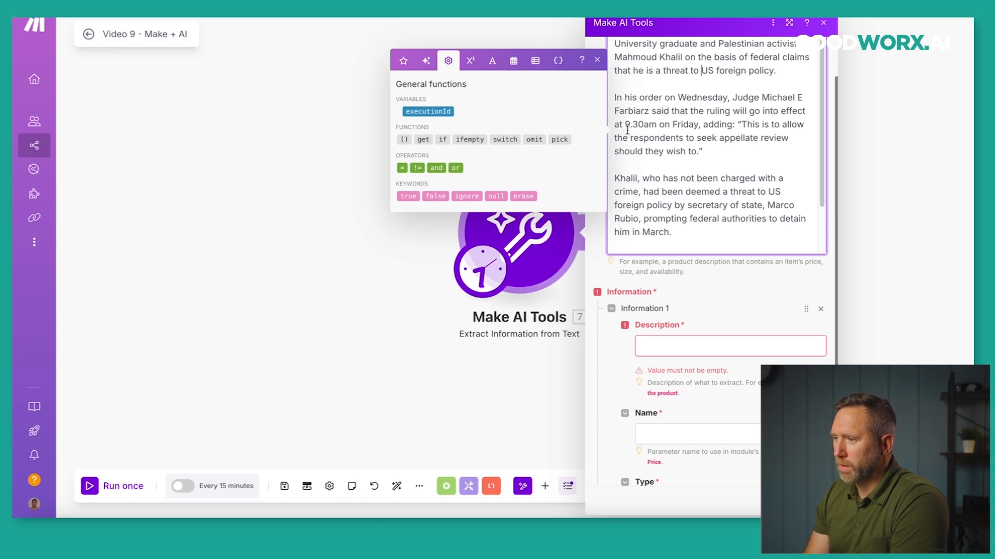
drag(626, 125, 685, 126)
click(681, 346)
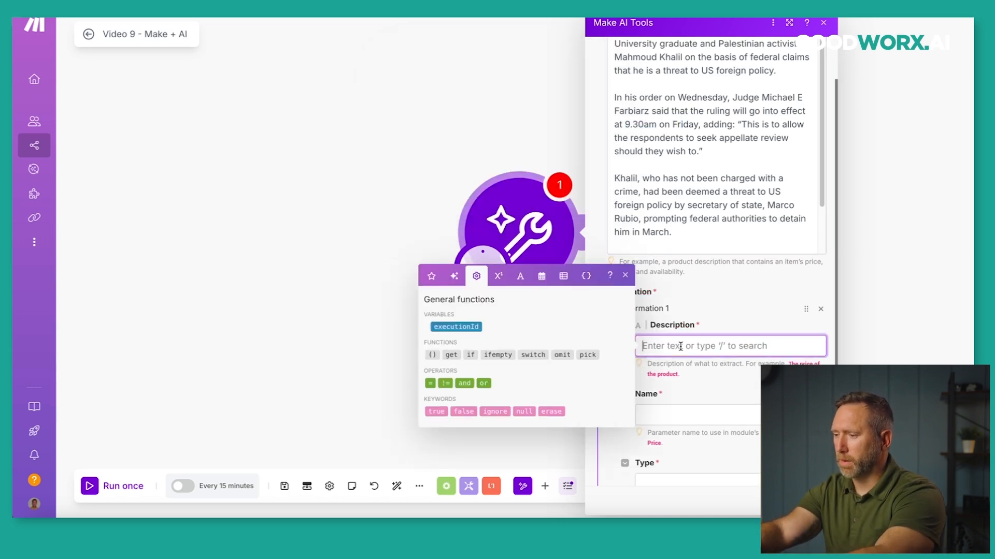
text(Wha)
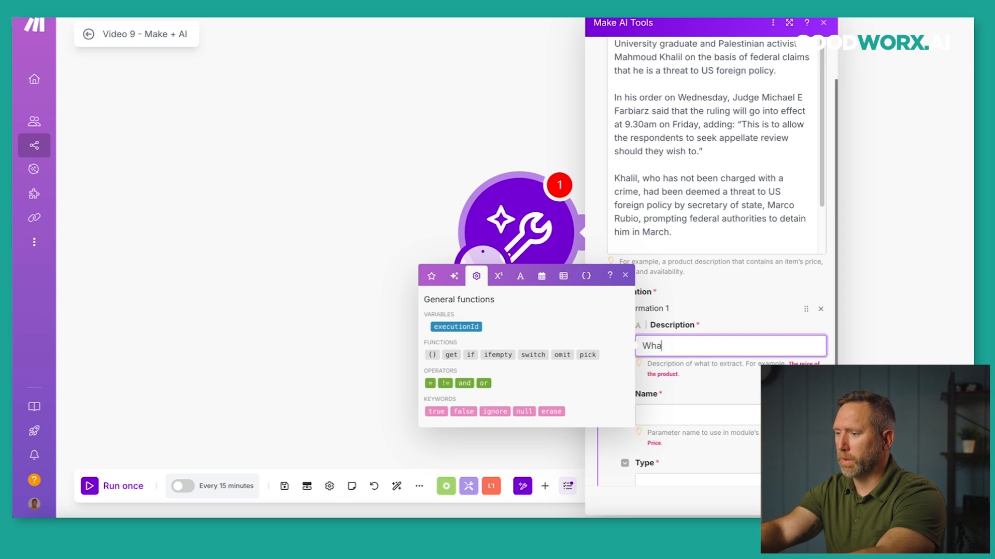
text(t ithe ruling by the judge go into effect?)
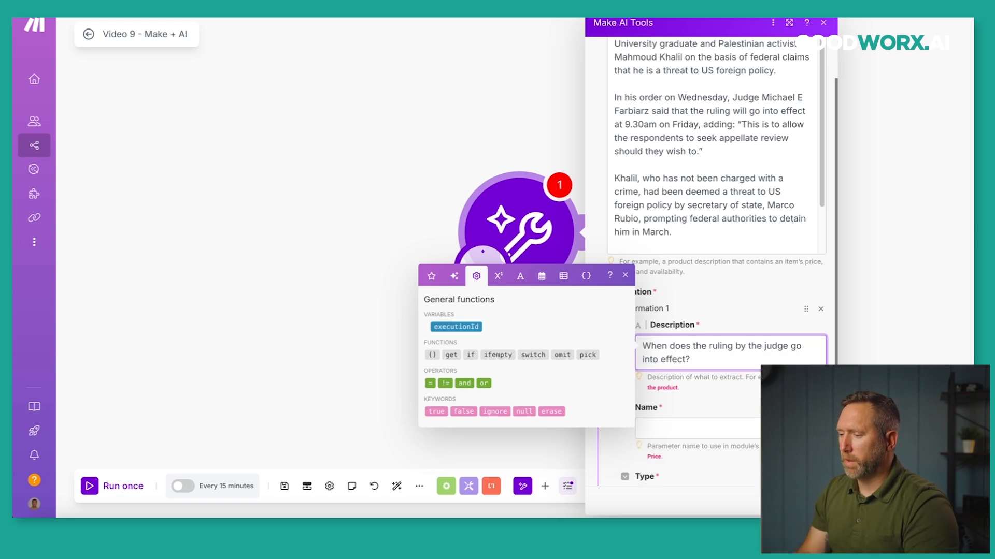
Name the item 'Ruling', set its type to Text, and save the module.
click(693, 427)
text(Ruling)
click(730, 397)
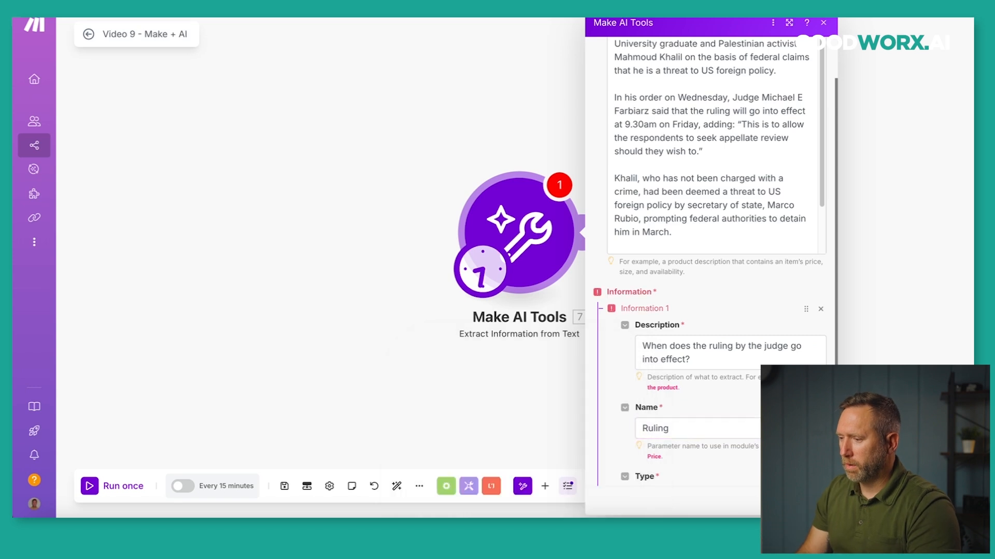
scroll(730, 397, down, 2)
click(730, 397)
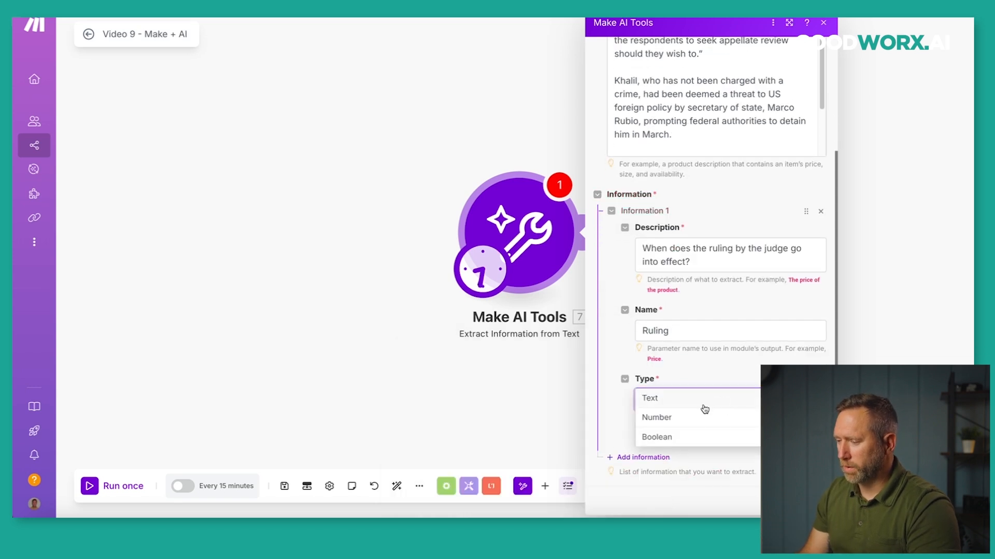
click(679, 404)
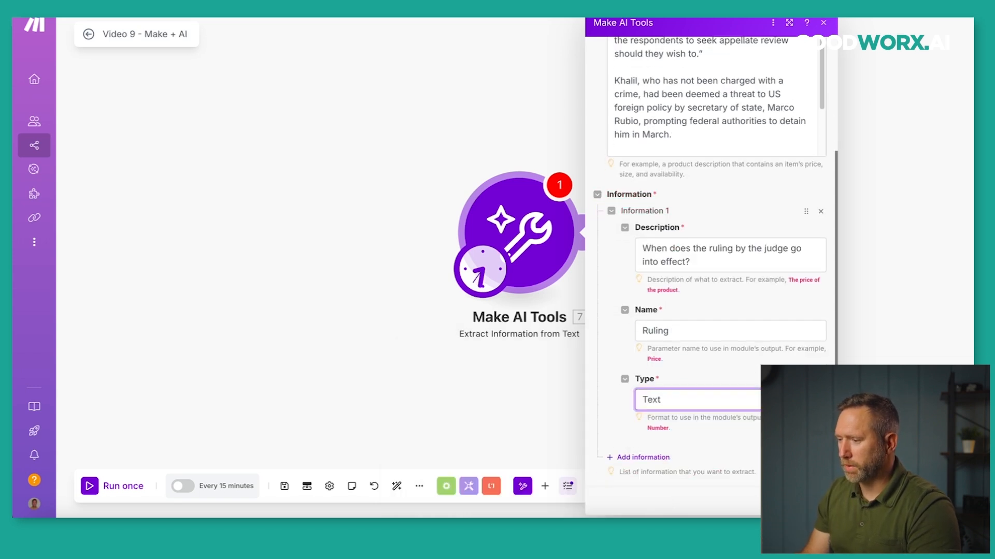
click(811, 501)
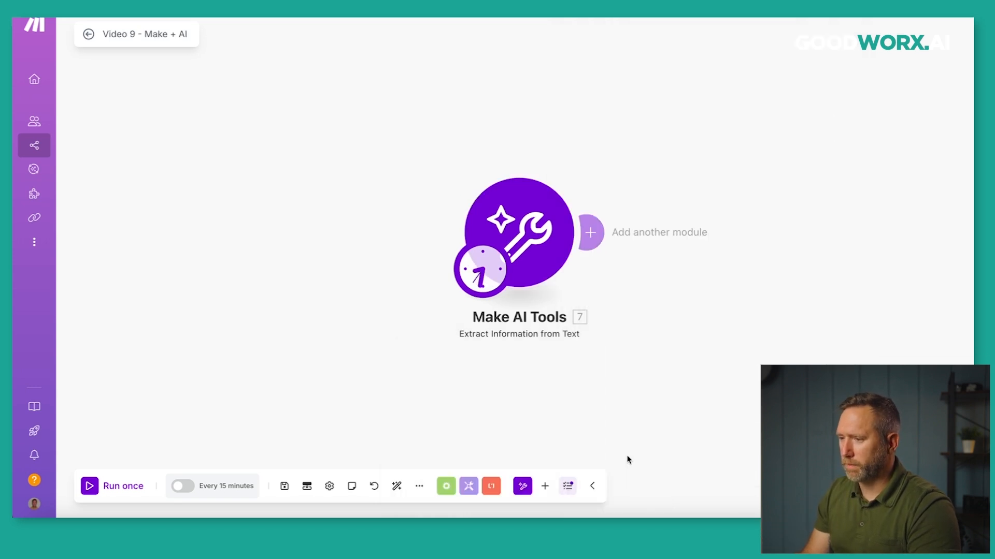
Run once and verify the extracted Ruling '9.30am on Friday' matches the article text.
click(89, 486)
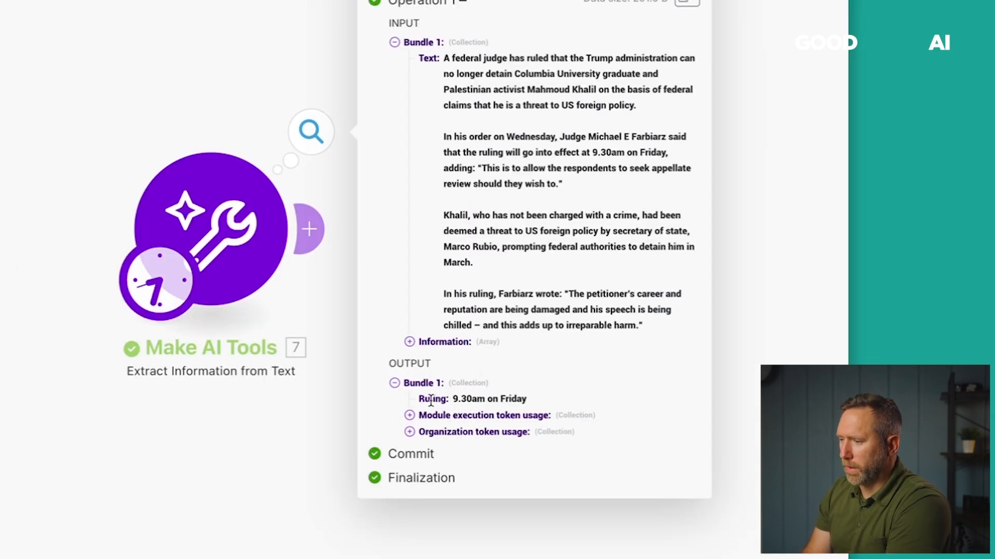
drag(421, 398, 523, 401)
click(529, 386)
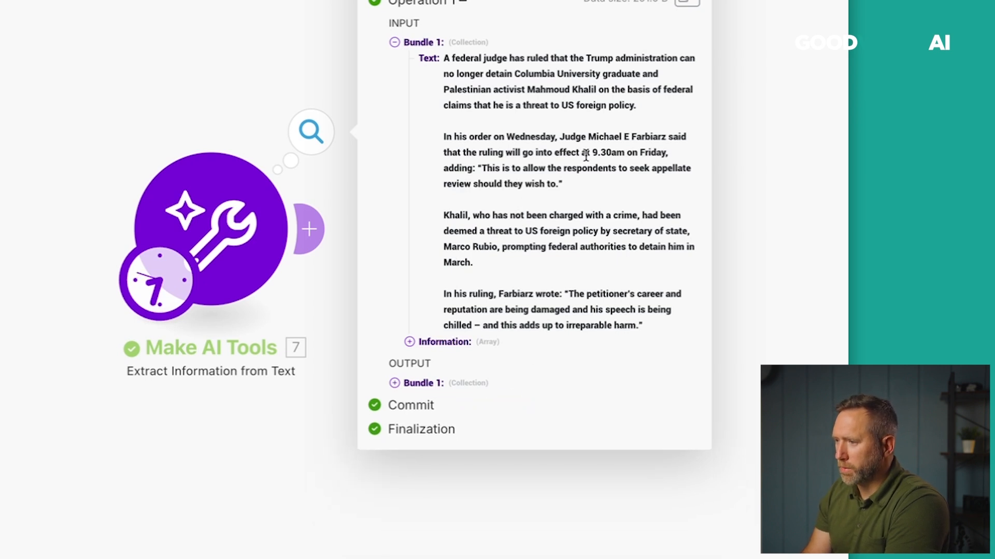
drag(591, 154, 665, 154)
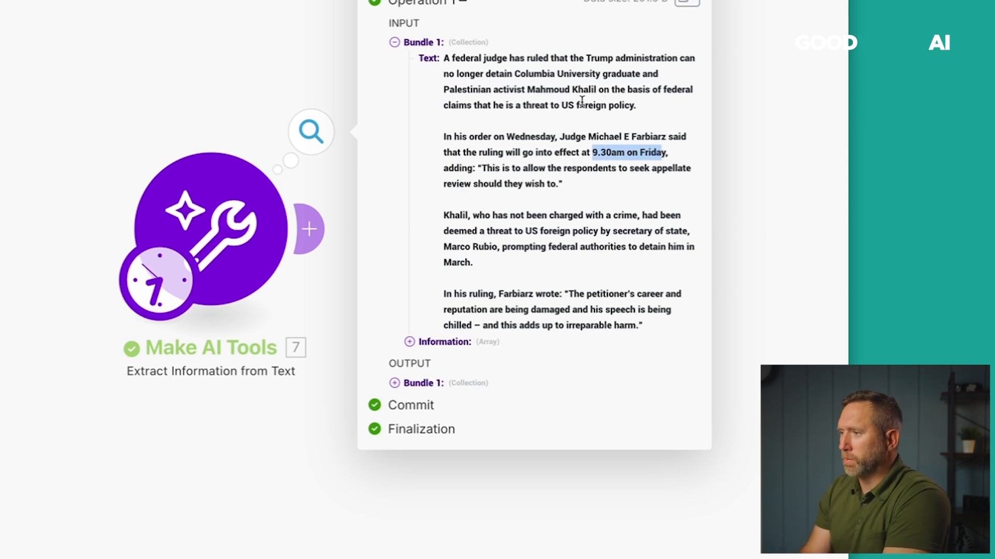
key(Escape)
Replace the extraction module with Make AI Tools' Translate Text module.
right_click(243, 219)
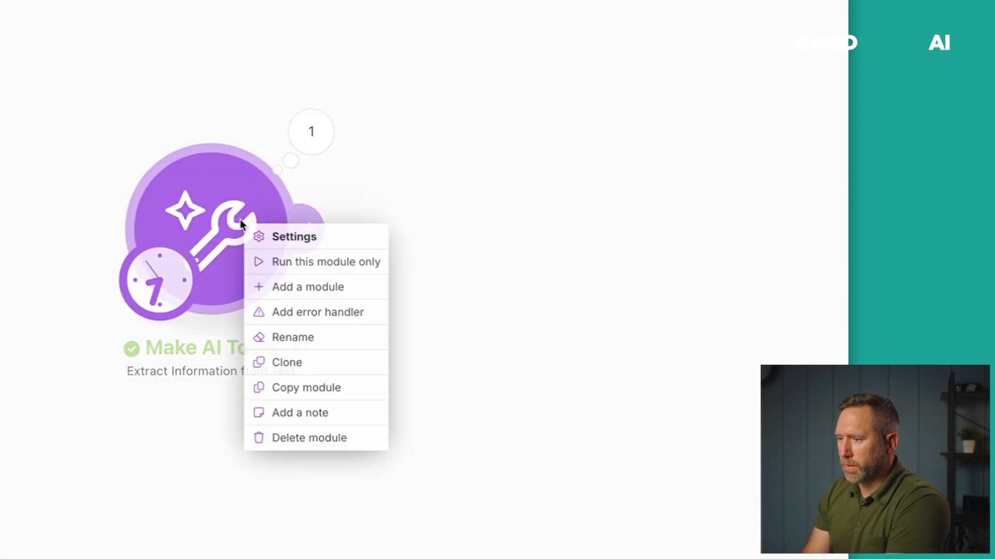
click(318, 435)
click(222, 236)
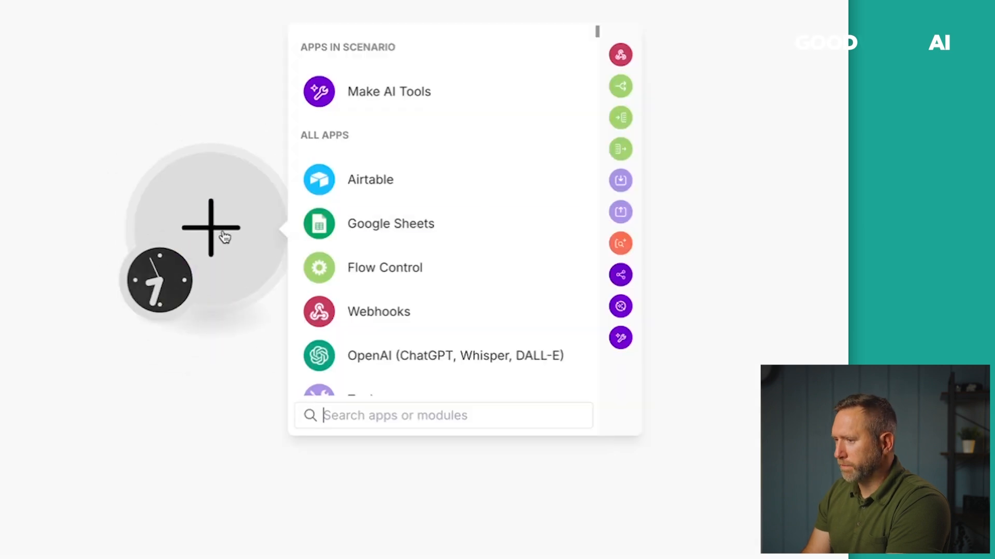
click(357, 104)
scroll(405, 250, down, 3)
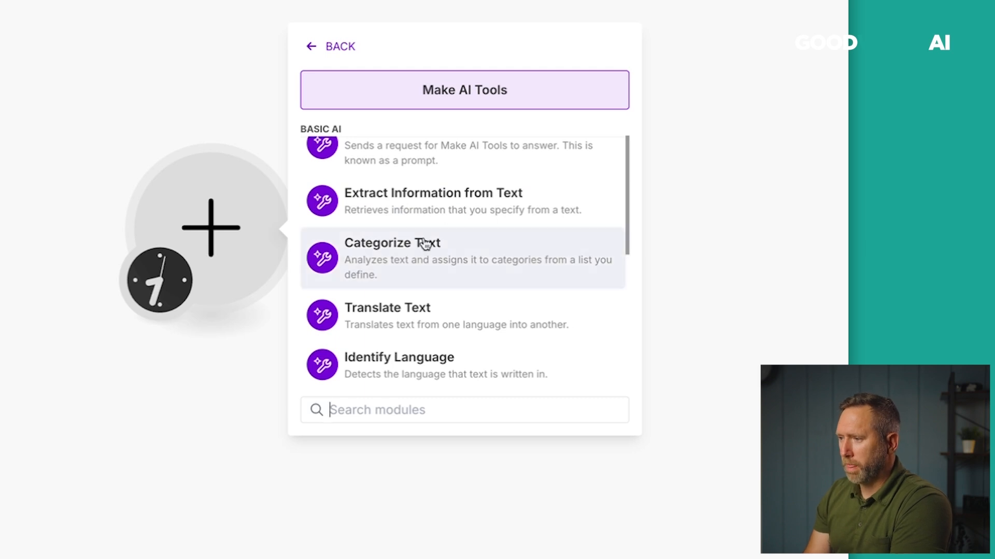
scroll(426, 267, down, 1)
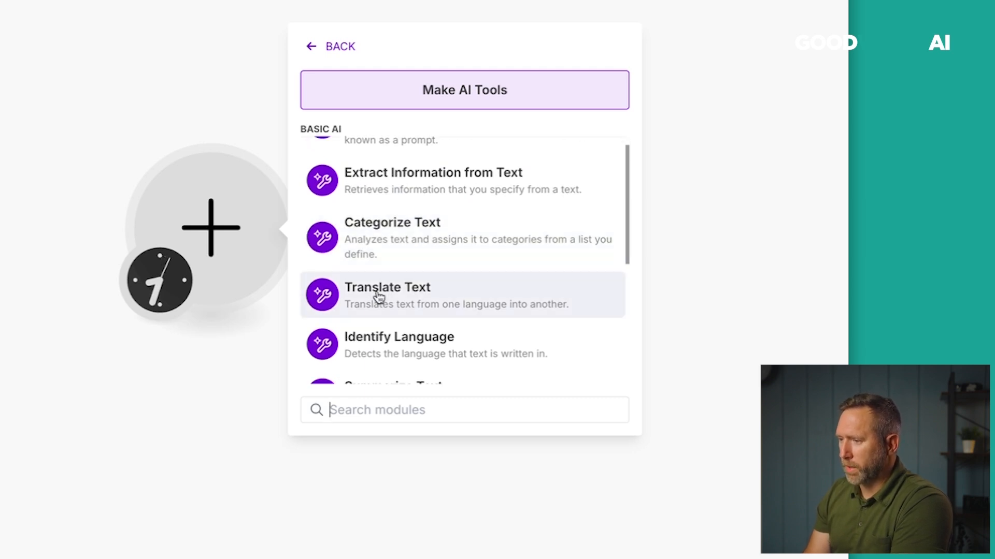
scroll(406, 297, down, 2)
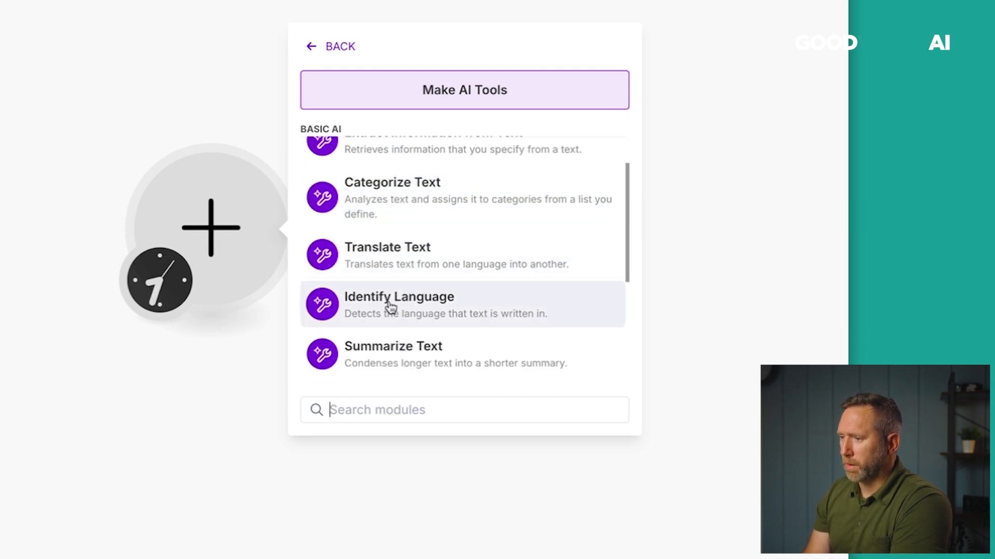
click(384, 259)
Set it to translate 'Where is the bathroom?' into Spanish and save.
click(382, 193)
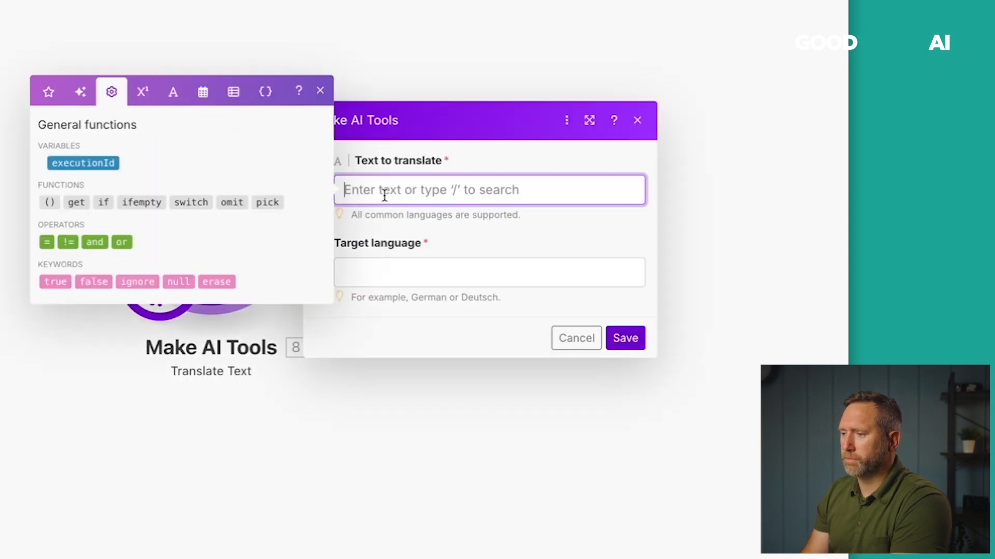
text(Where is the)
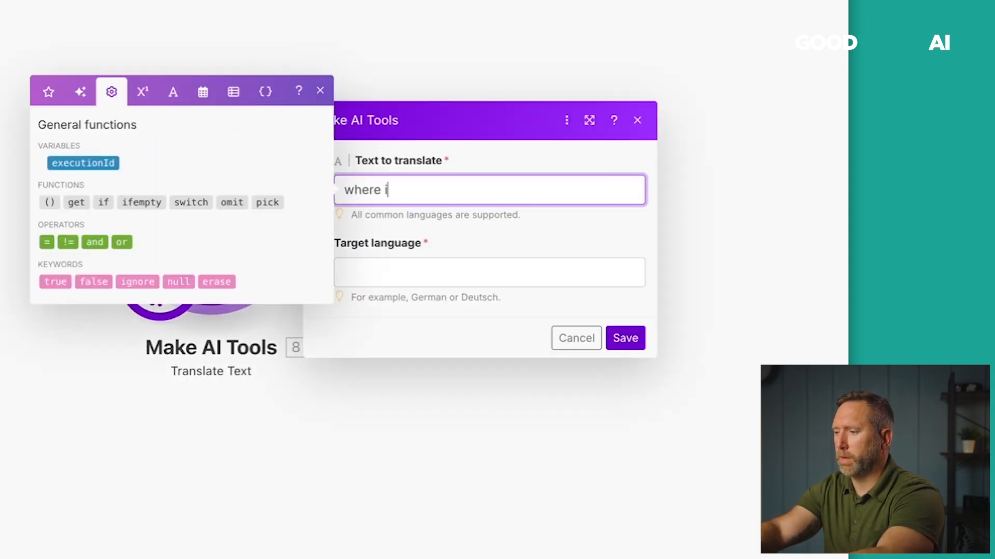
text( bathroom)
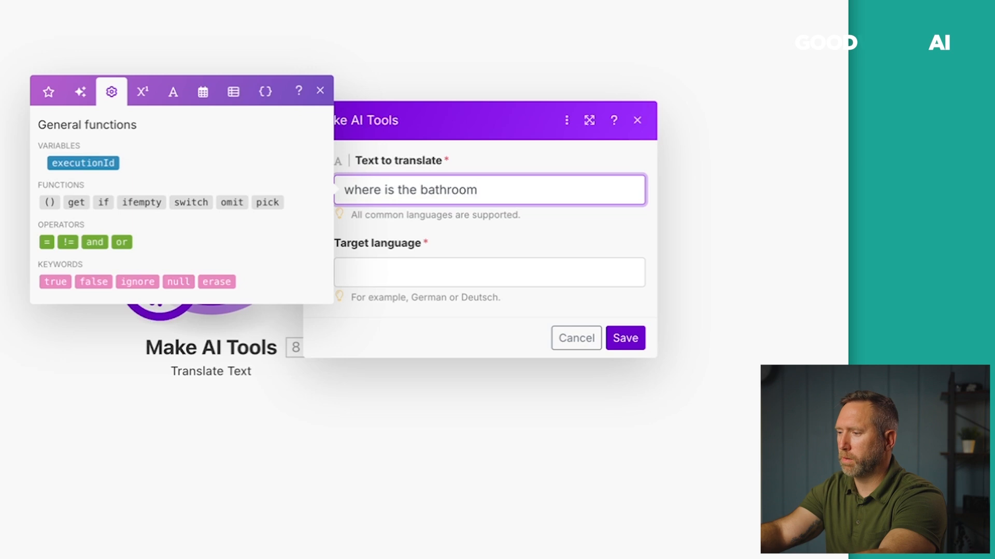
text(?)
click(389, 273)
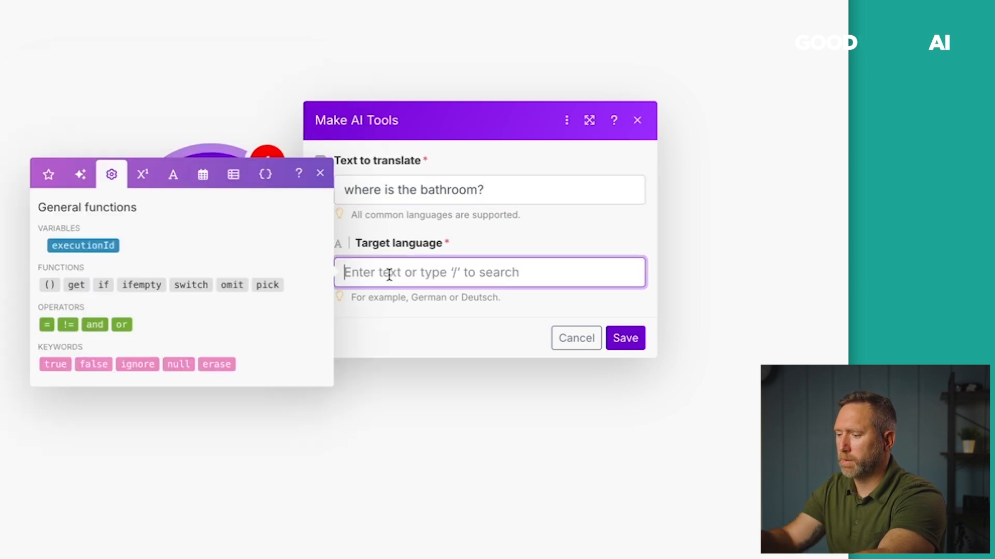
text(Sp)
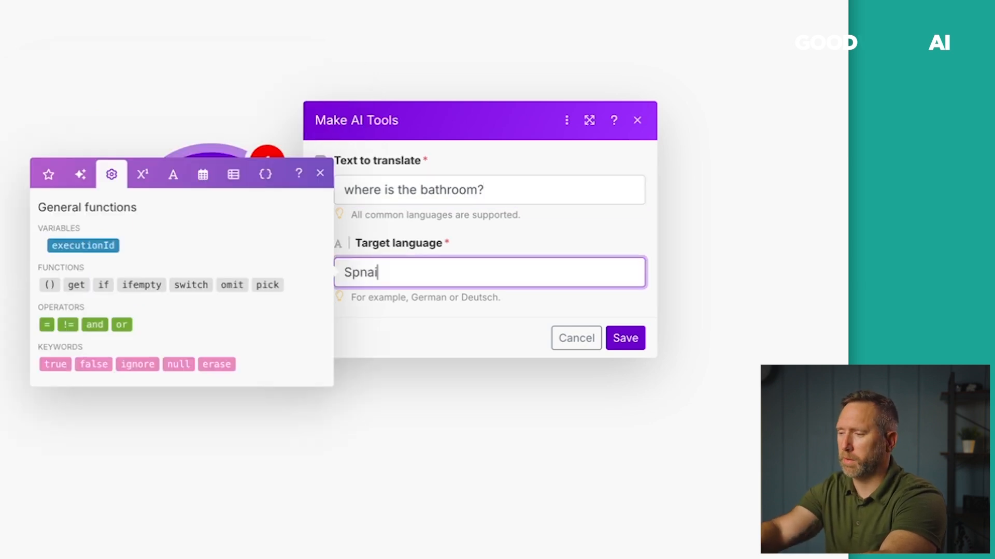
text(anish)
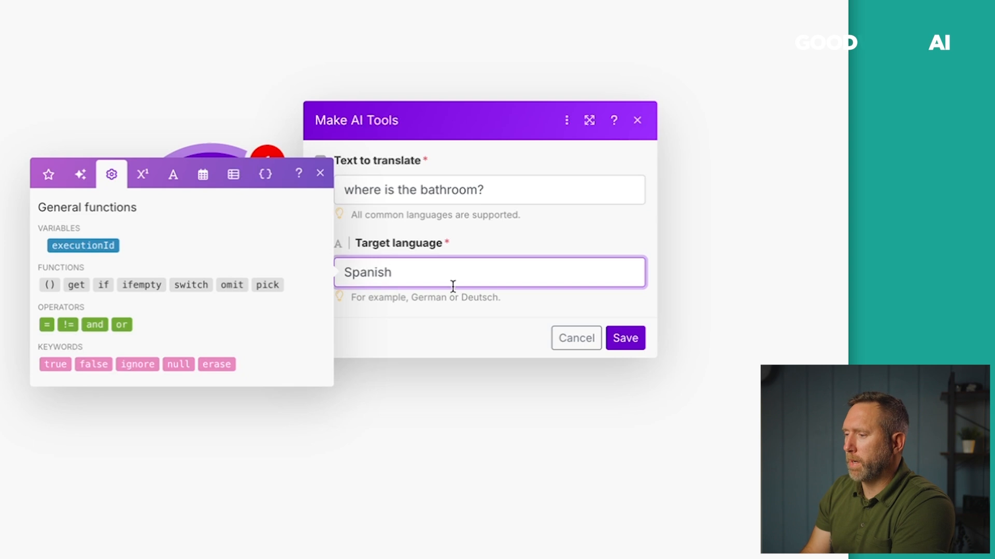
click(626, 339)
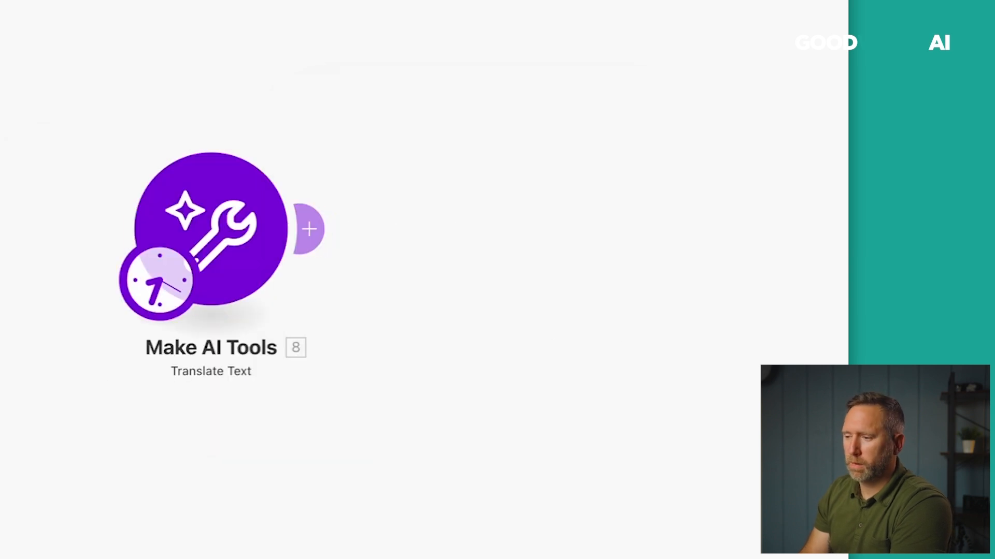
Run the scenario to get '¿Dónde está el baño?', then delete the Translate Text module.
click(10, 551)
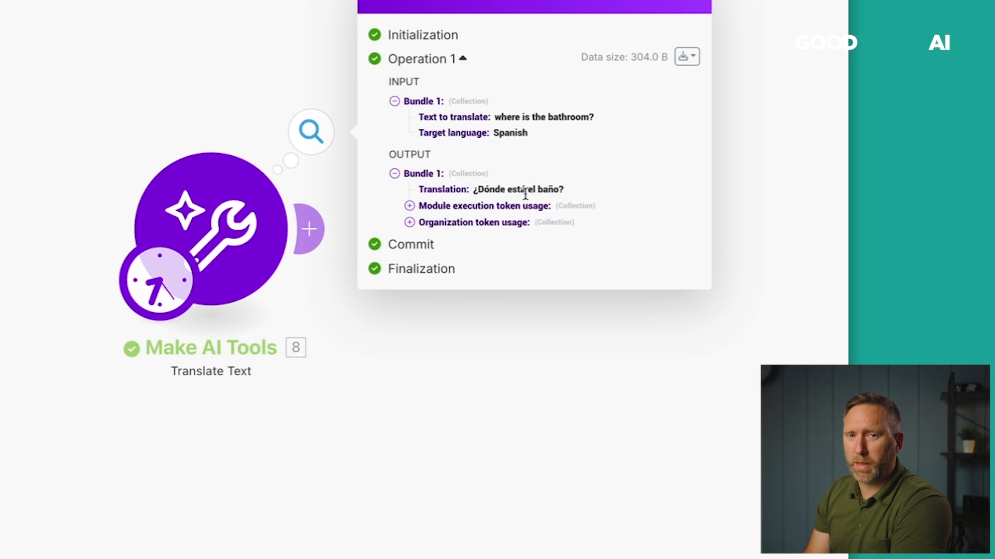
right_click(245, 226)
click(316, 441)
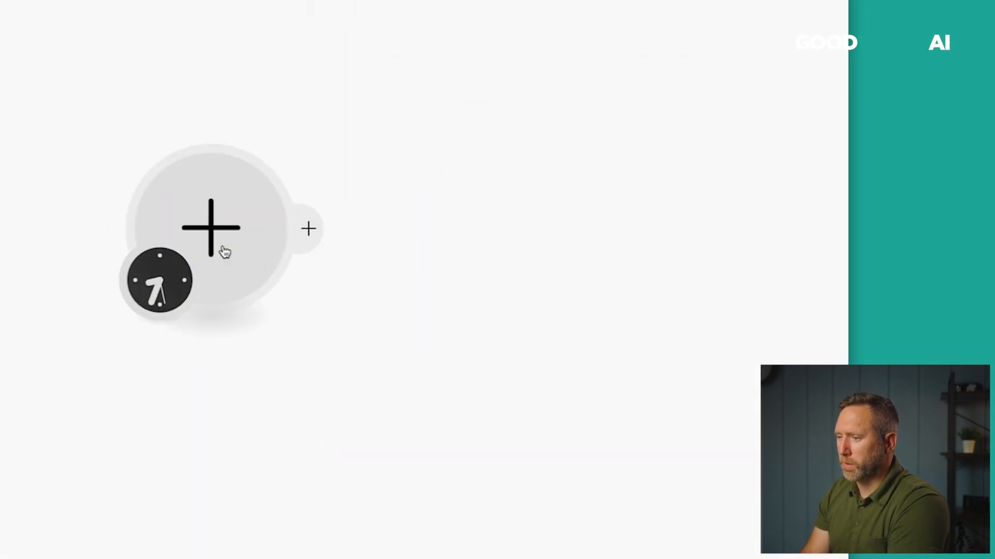
Open the Make AI Tools module list from the empty slot and scroll through it to Chunk Text.
click(223, 250)
click(363, 91)
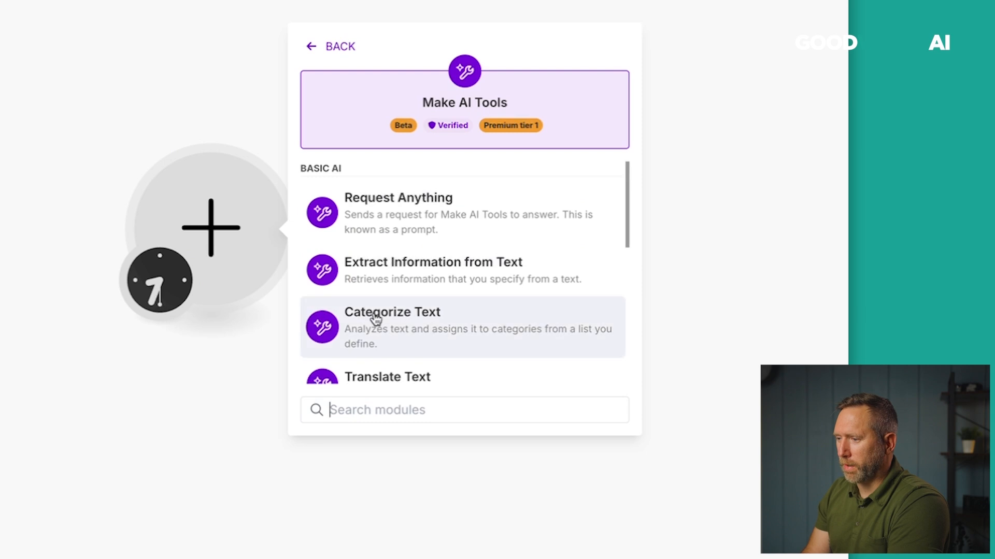
scroll(374, 318, down, 2)
scroll(375, 319, down, 3)
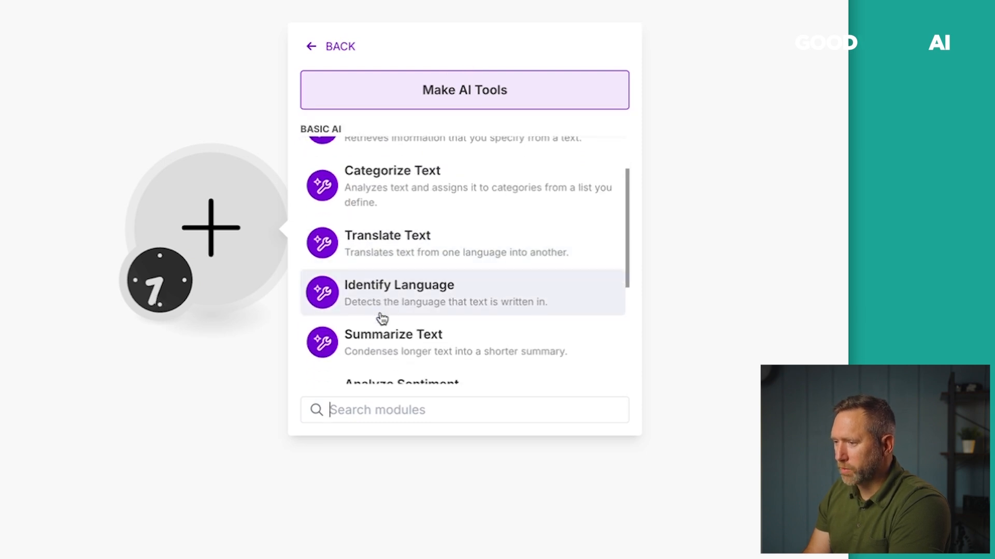
scroll(373, 323, down, 3)
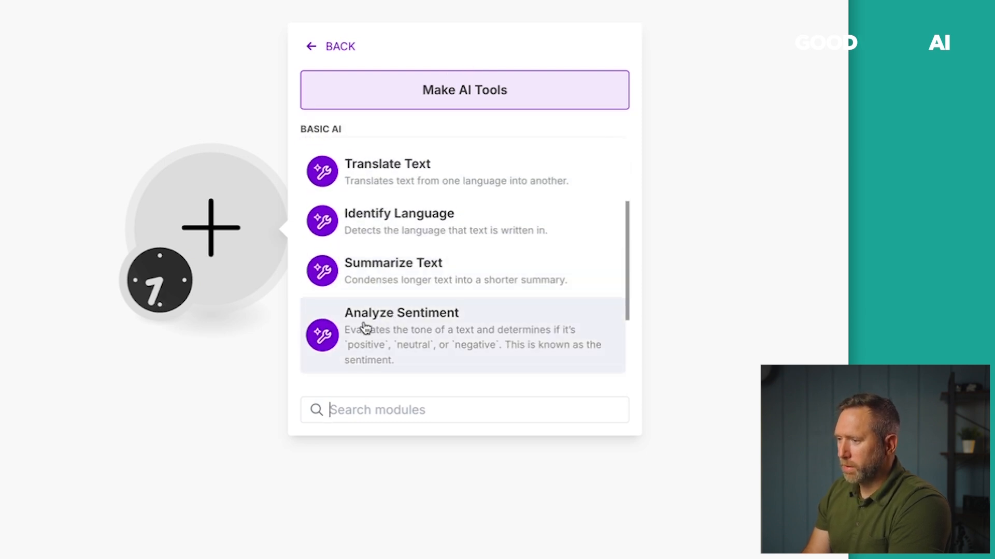
scroll(368, 328, down, 1)
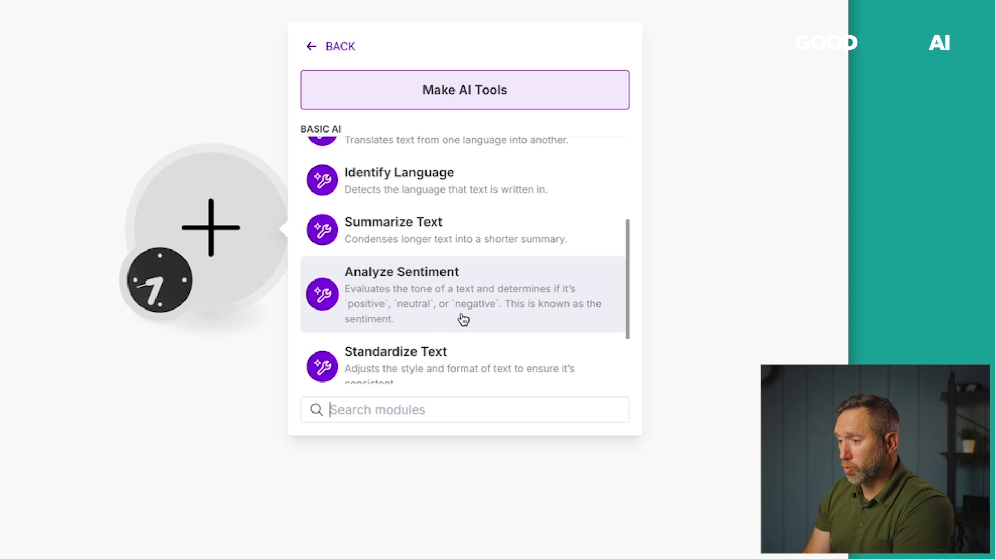
scroll(492, 315, down, 2)
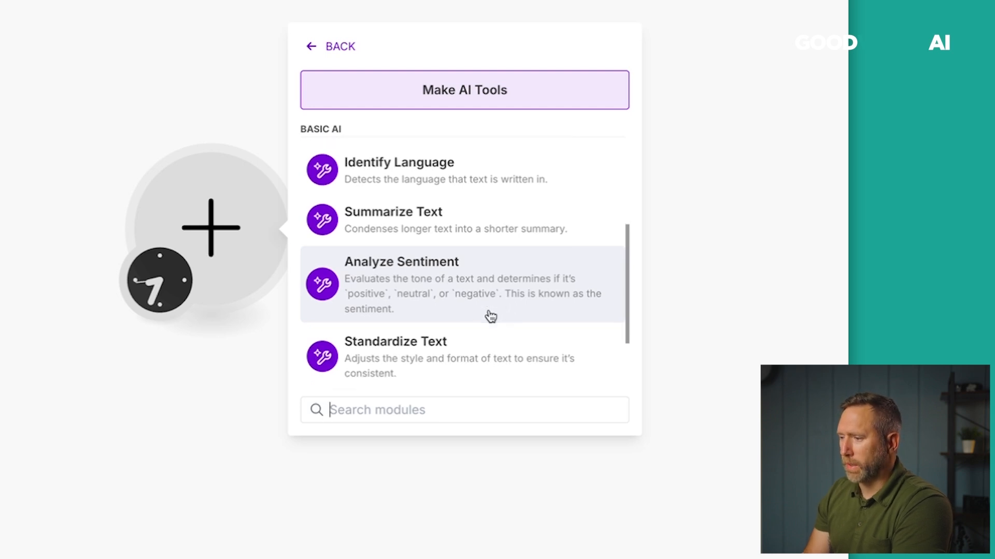
scroll(489, 317, down, 2)
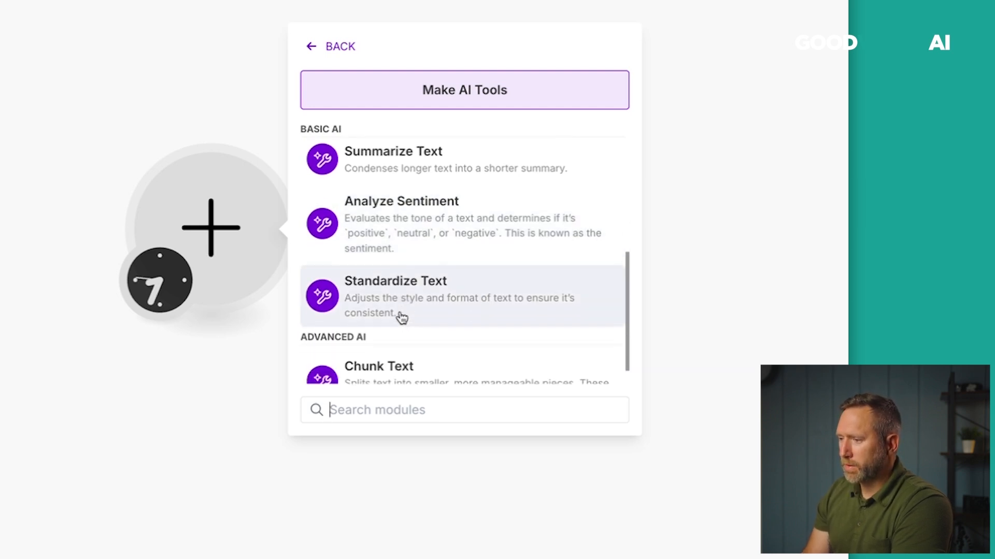
scroll(400, 309, down, 1)
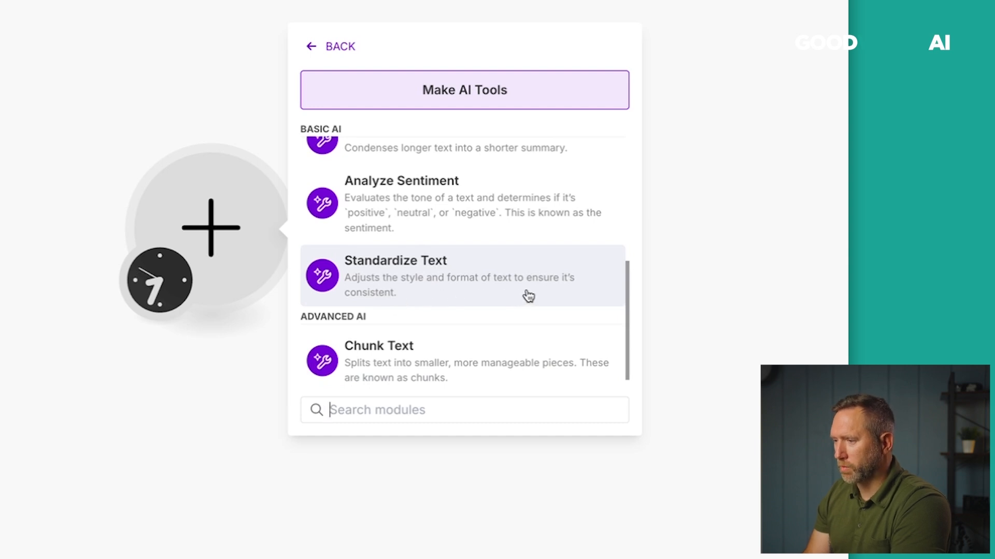
scroll(445, 292, down, 1)
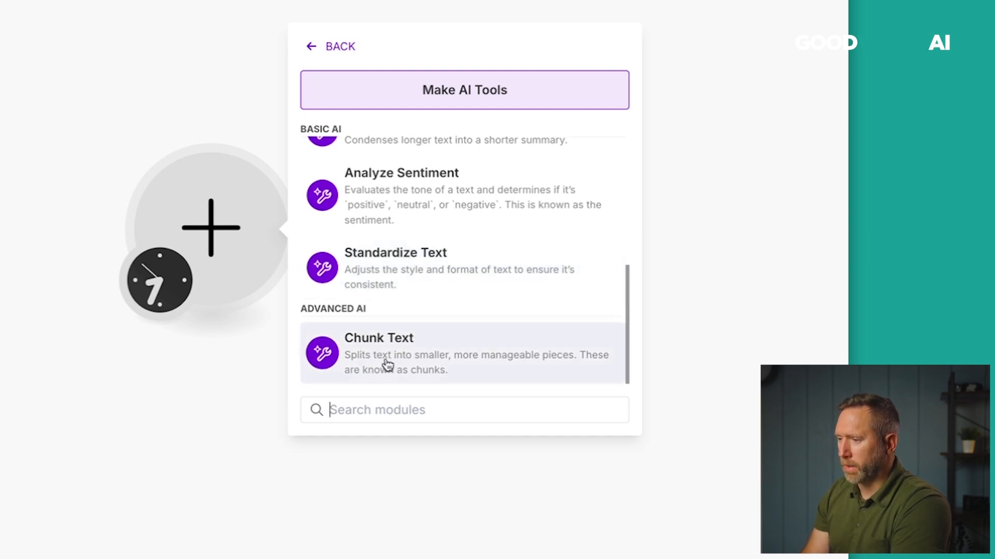
scroll(387, 365, up, 5)
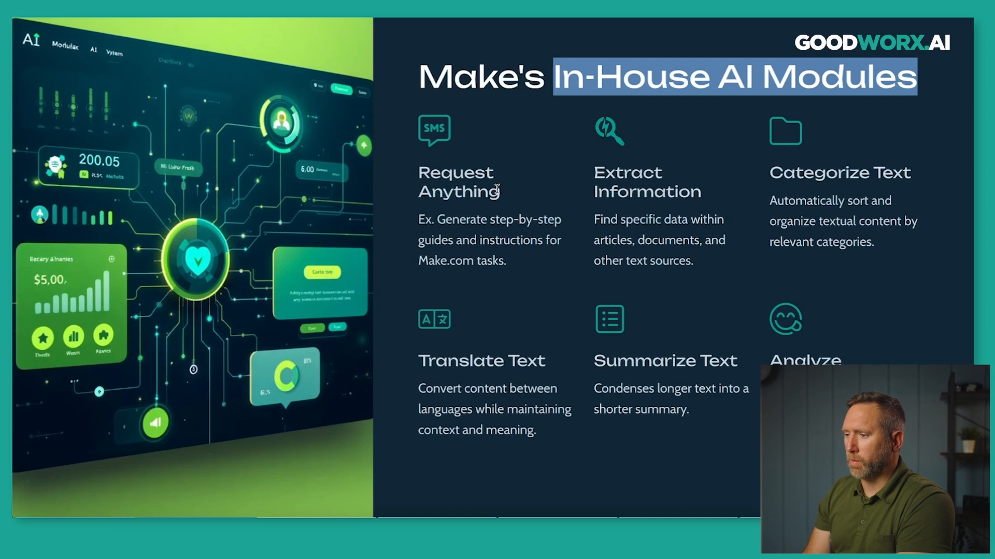
click(443, 66)
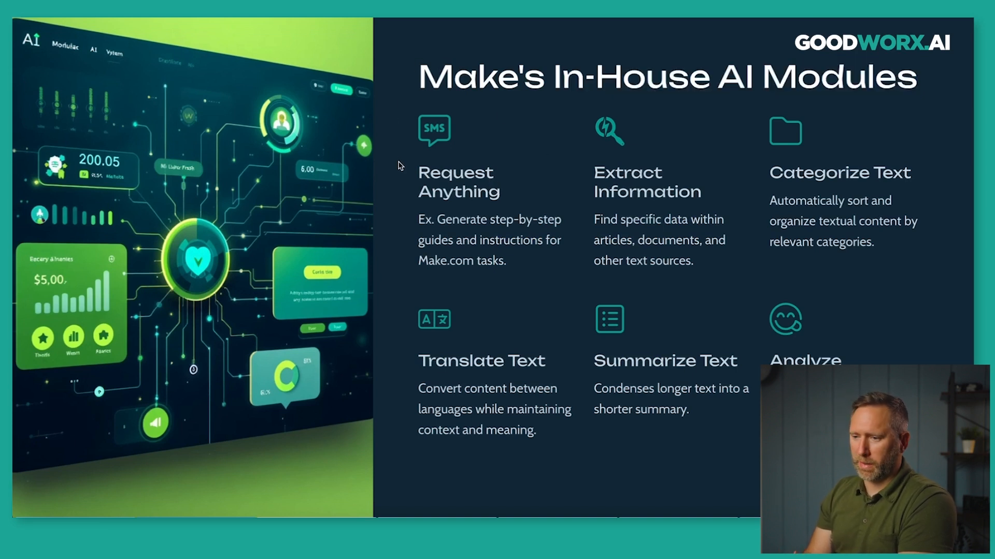
drag(416, 179, 536, 193)
drag(592, 176, 684, 183)
click(684, 182)
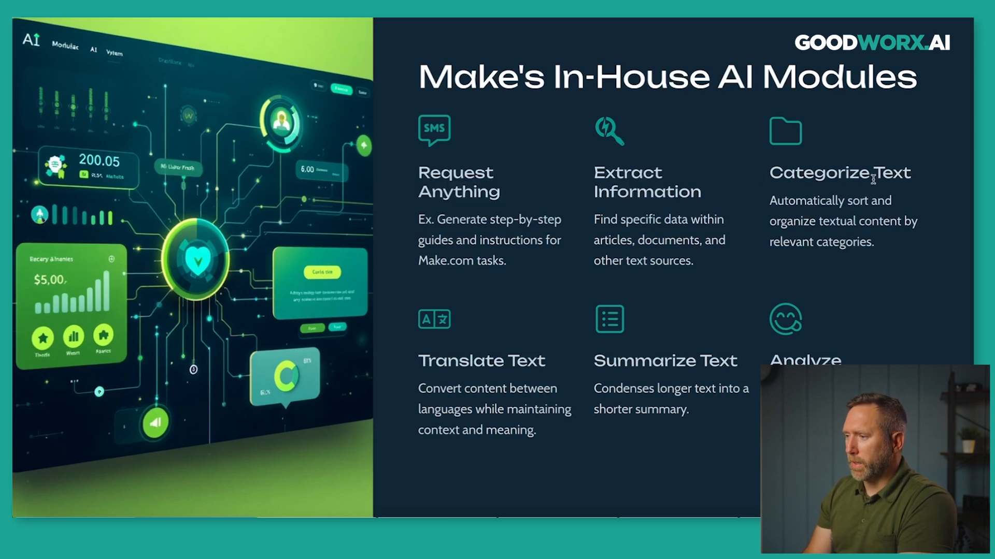
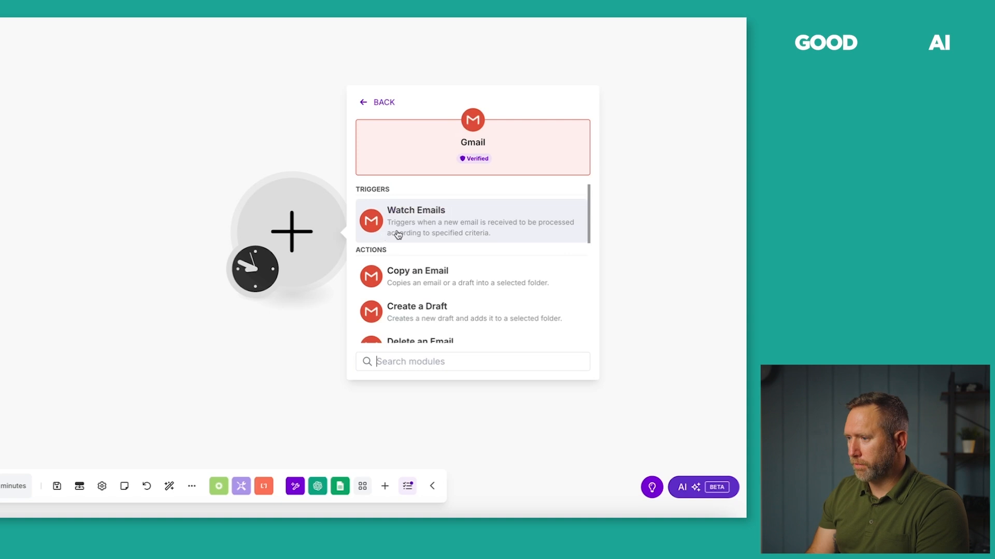
Add a Gmail Watch Emails trigger, leave its settings unchanged, and start a module after it.
click(415, 231)
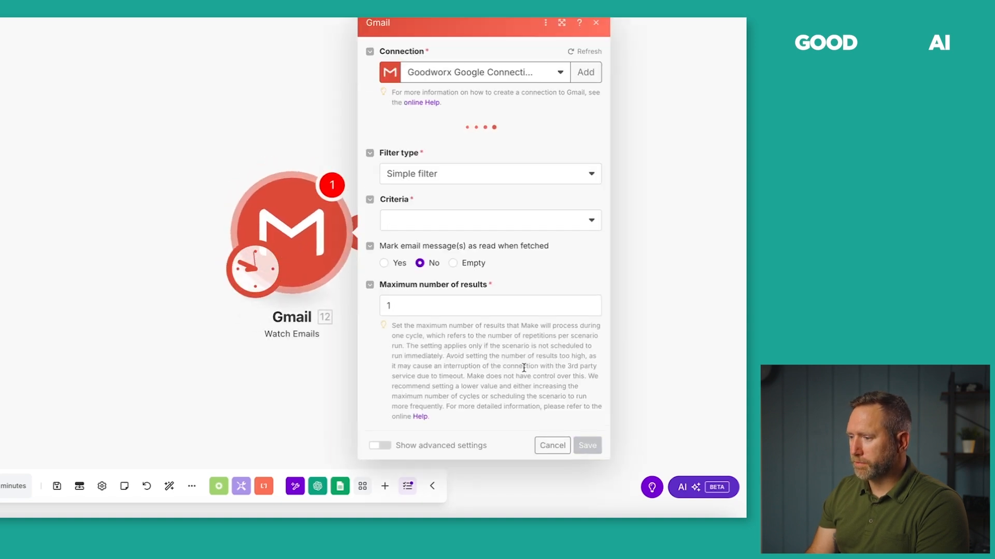
click(552, 461)
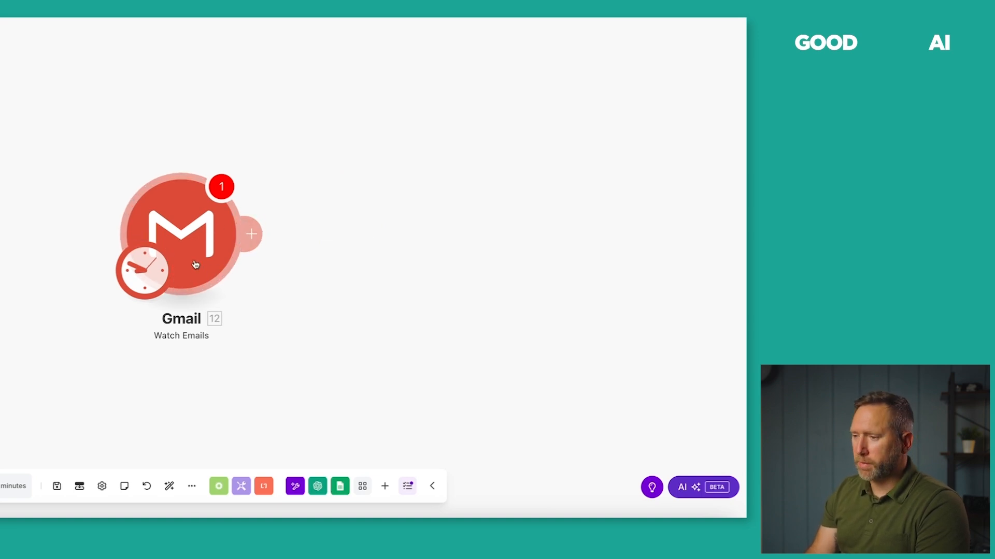
click(253, 234)
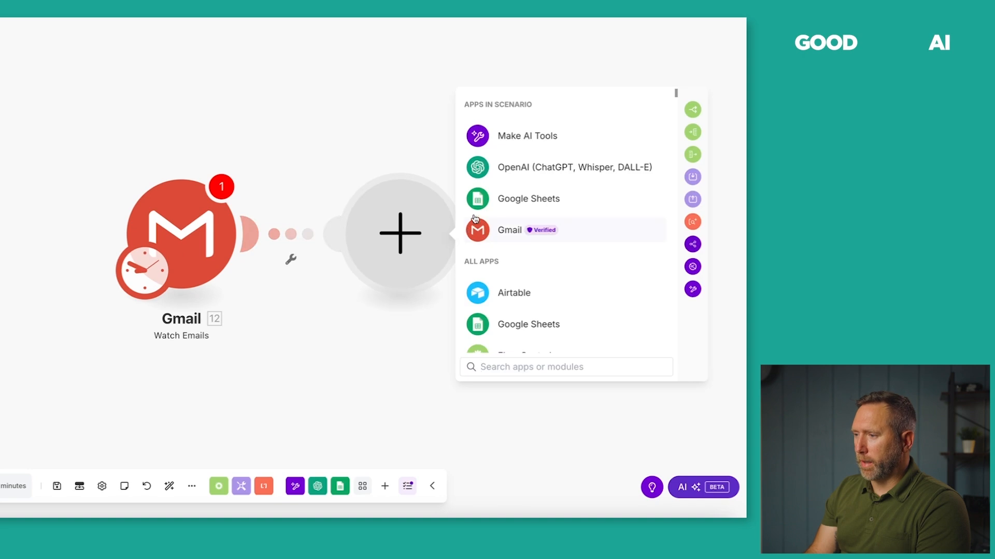
Add an OpenAI Create a Completion module after Gmail and set its model to gpt-4o.
click(481, 168)
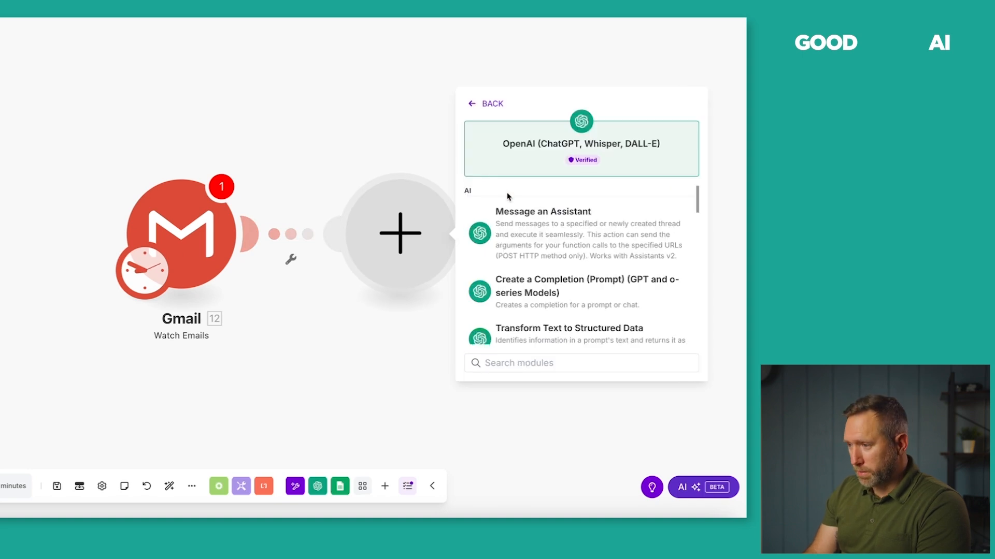
scroll(508, 199, down, 2)
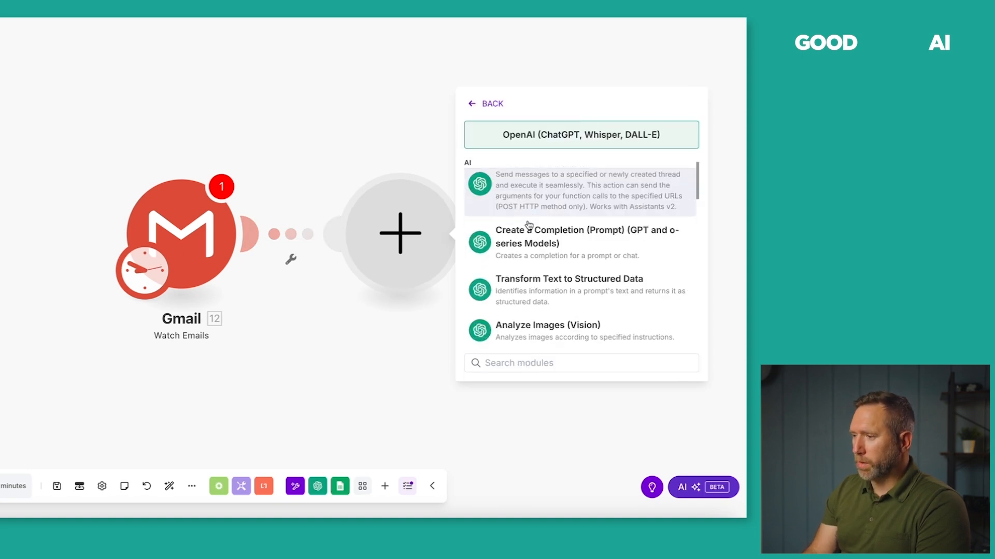
click(539, 238)
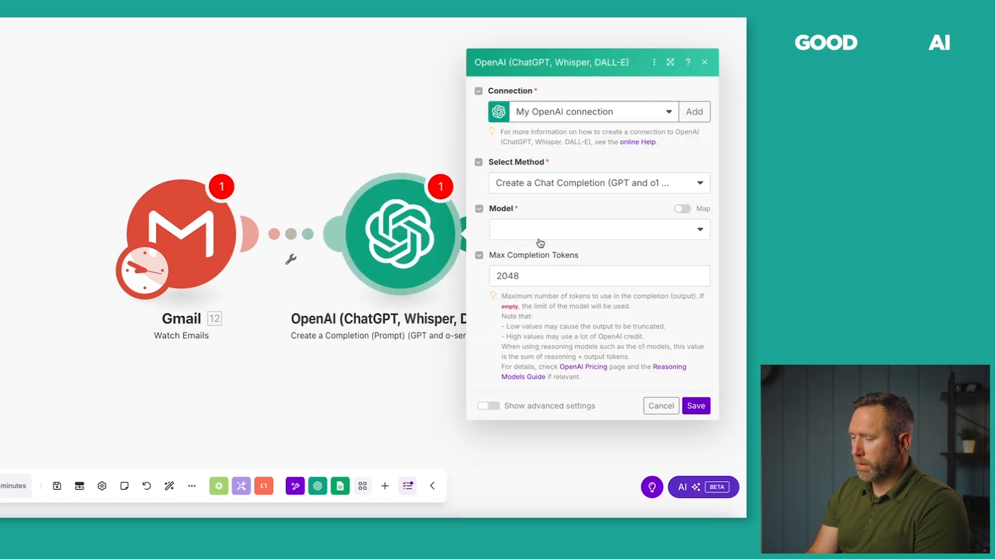
click(580, 229)
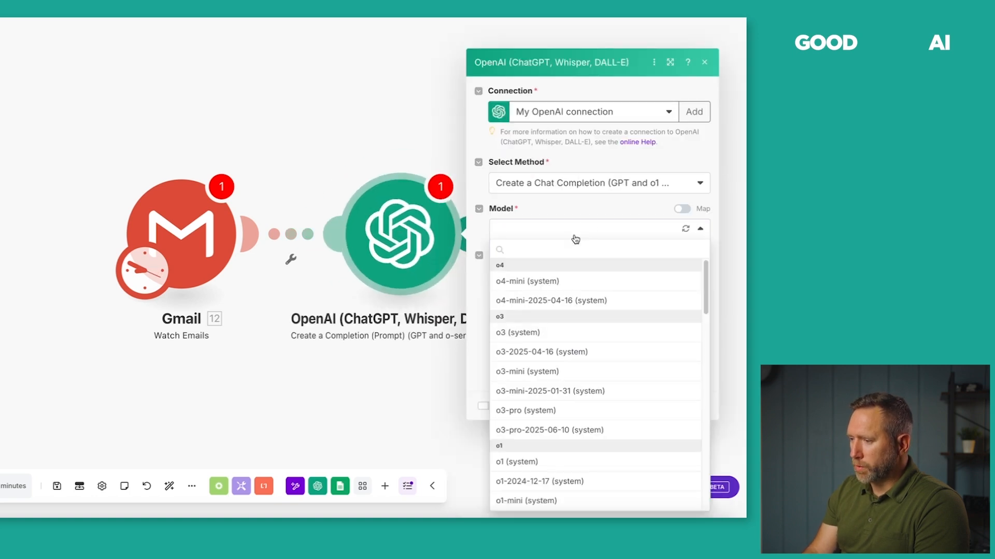
scroll(562, 357, down, 5)
scroll(562, 358, down, 9)
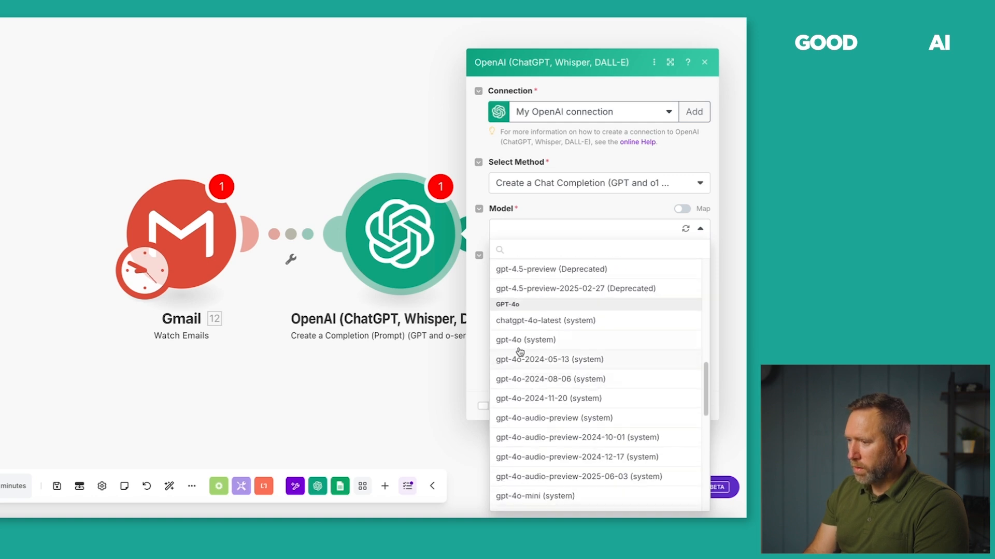
click(524, 342)
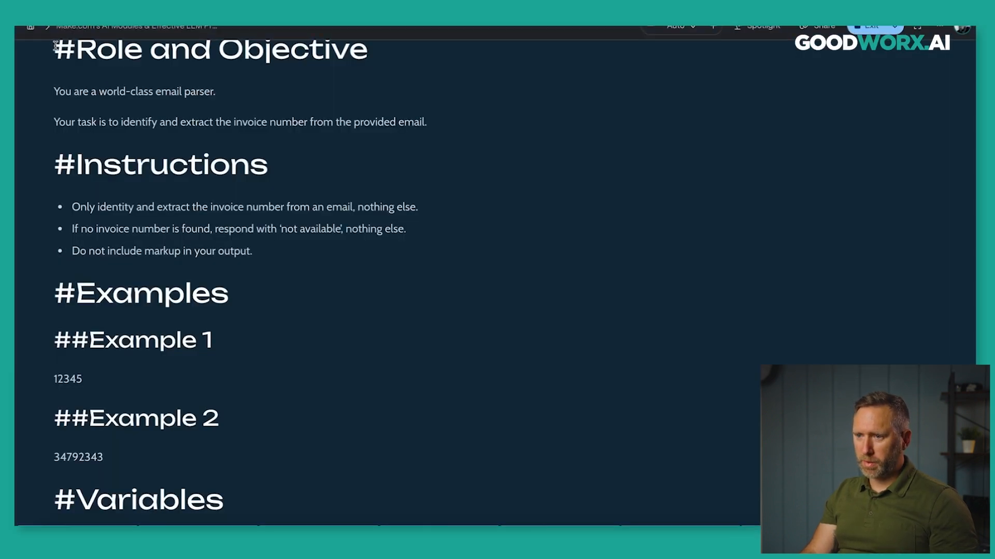
Select the Gamma invoice prompt from Role and Objective to email_body, and add Message 1.
drag(54, 46, 185, 521)
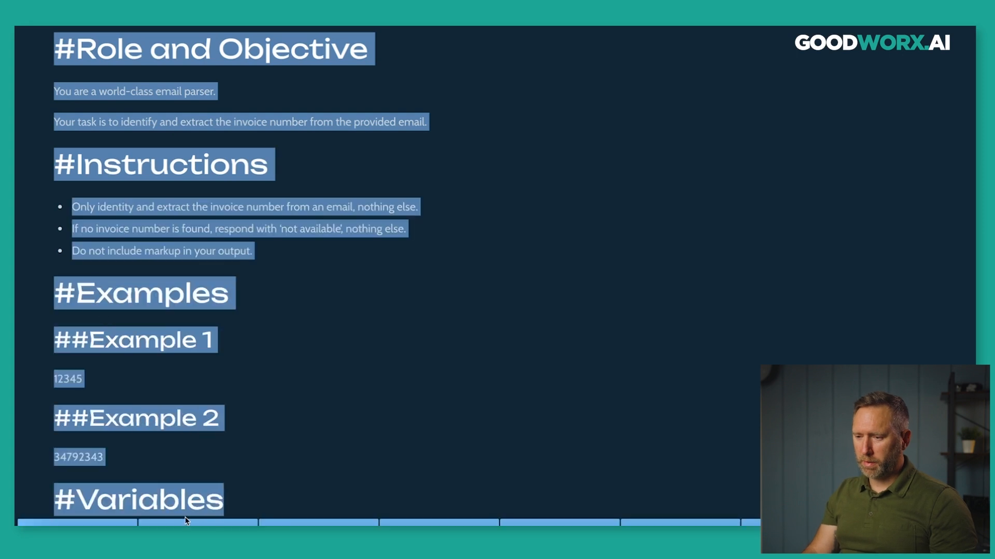
scroll(218, 453, down, 2)
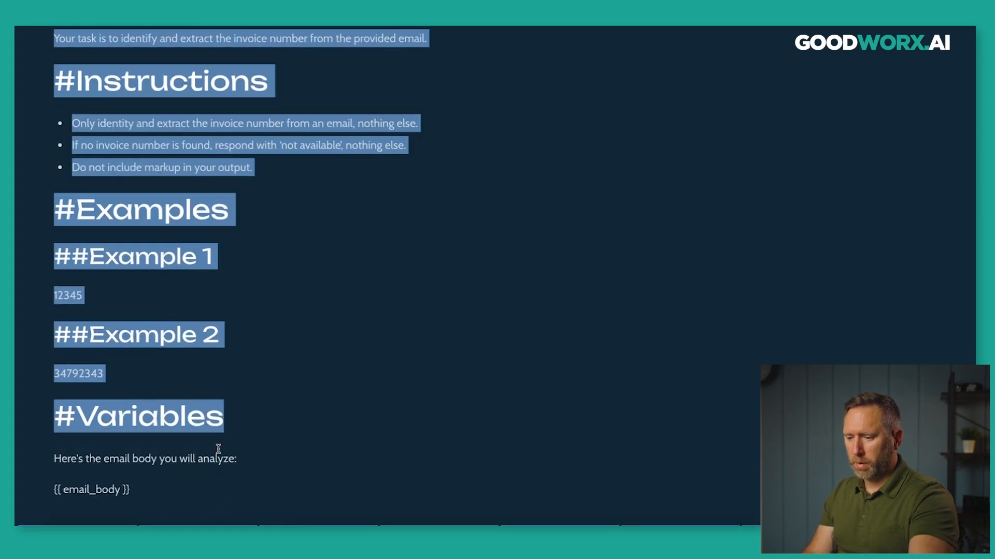
right_click(151, 427)
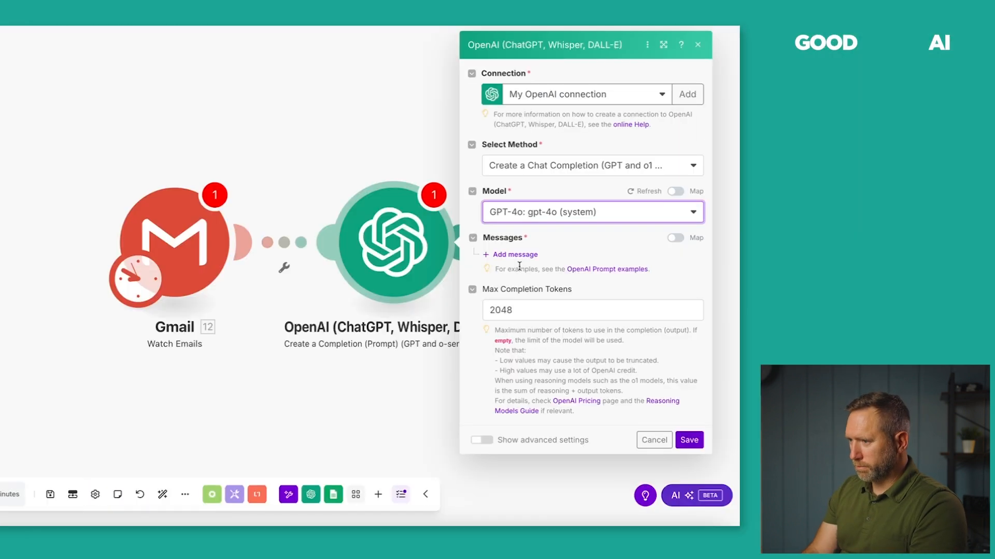
click(513, 254)
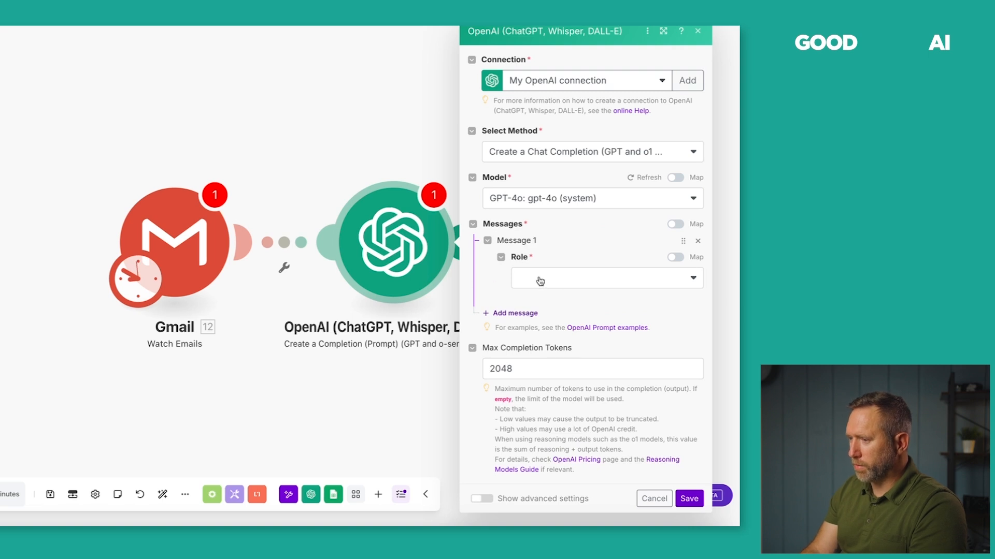
Make Message 1 a Developer / System message and paste the invoice prompt into it.
click(540, 280)
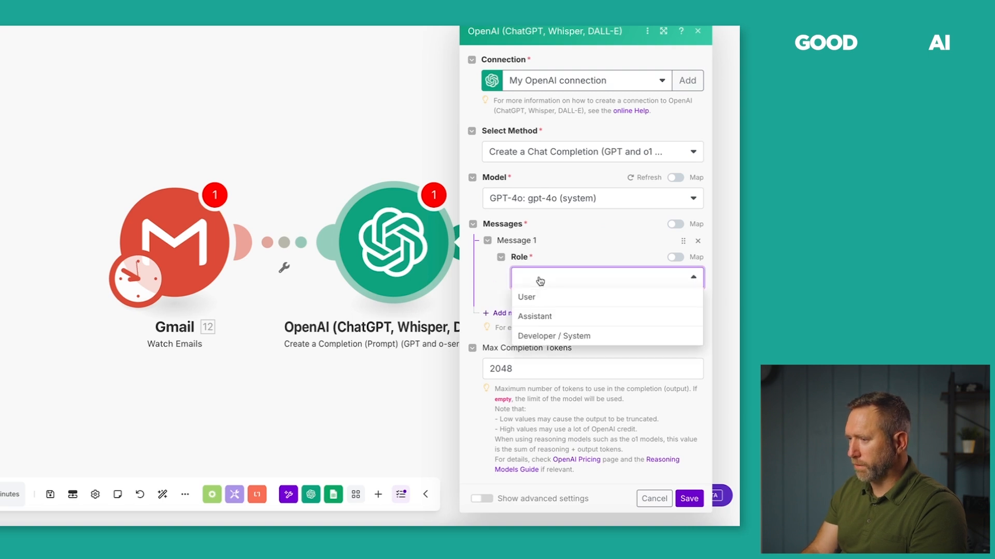
click(536, 336)
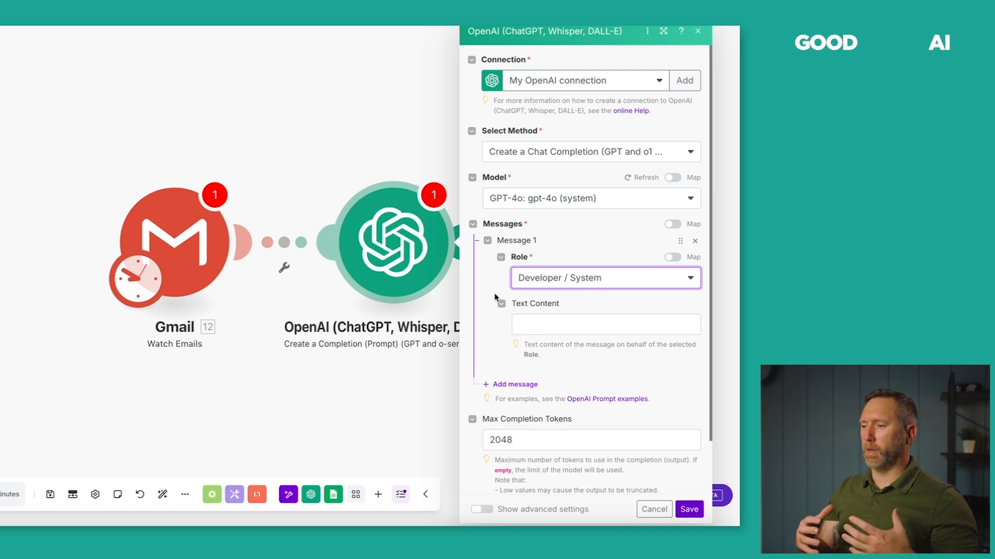
click(535, 319)
key(ctrl+v)
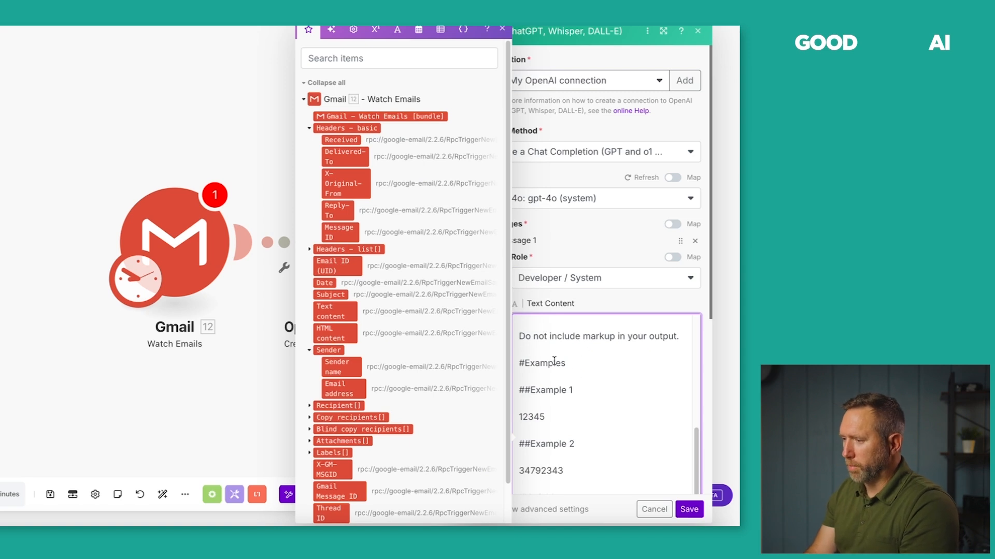
Delete the email_body placeholder at the end of the pasted prompt.
click(596, 291)
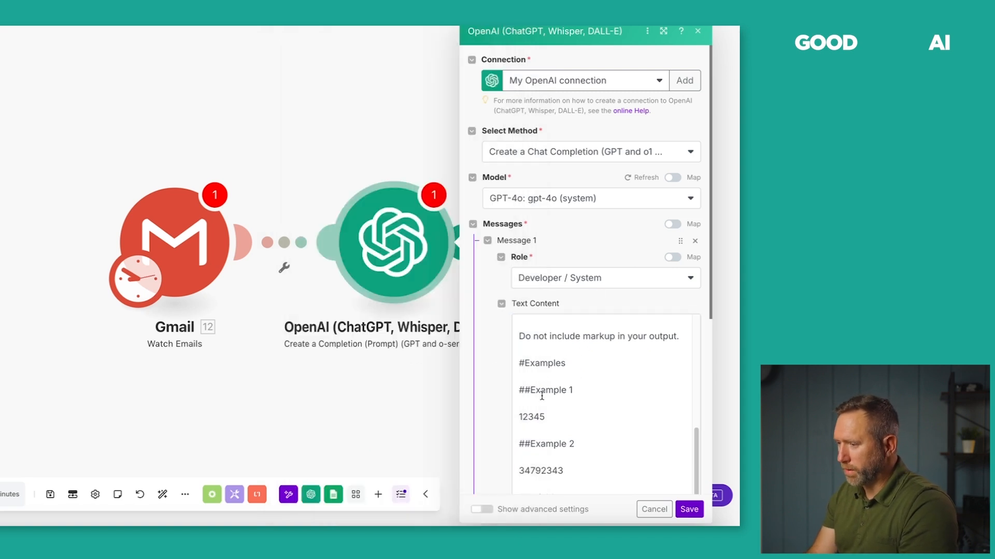
scroll(542, 395, down, 2)
scroll(542, 396, down, 2)
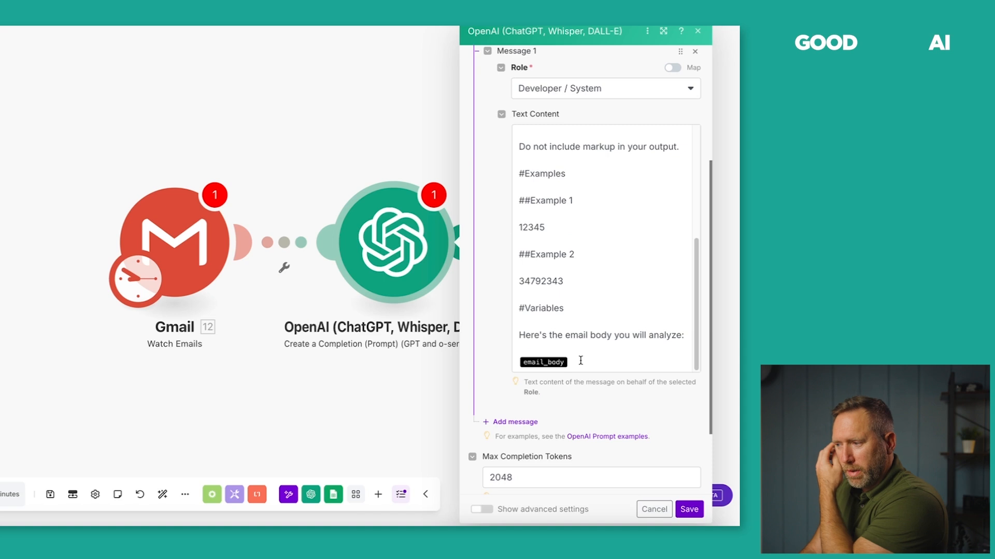
scroll(590, 358, up, 5)
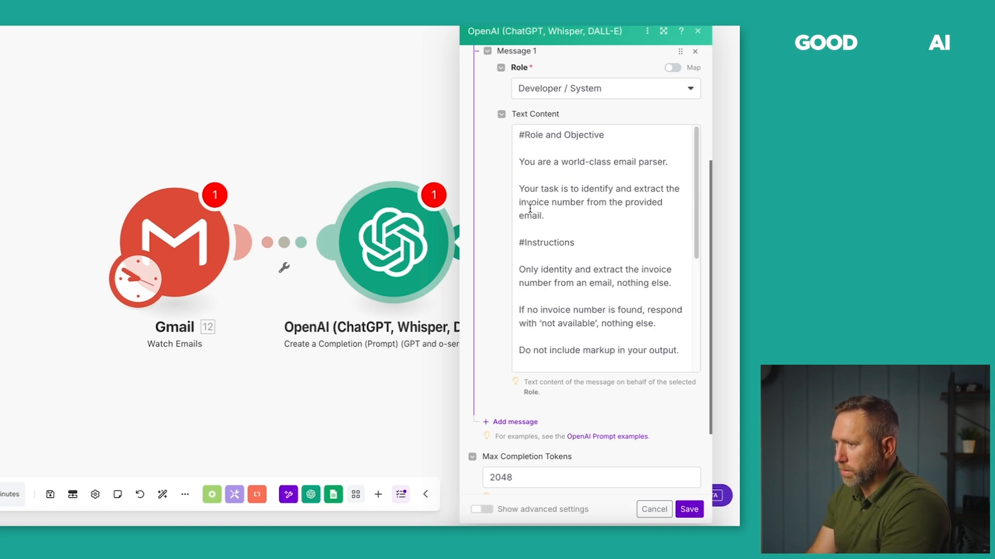
scroll(559, 250, down, 4)
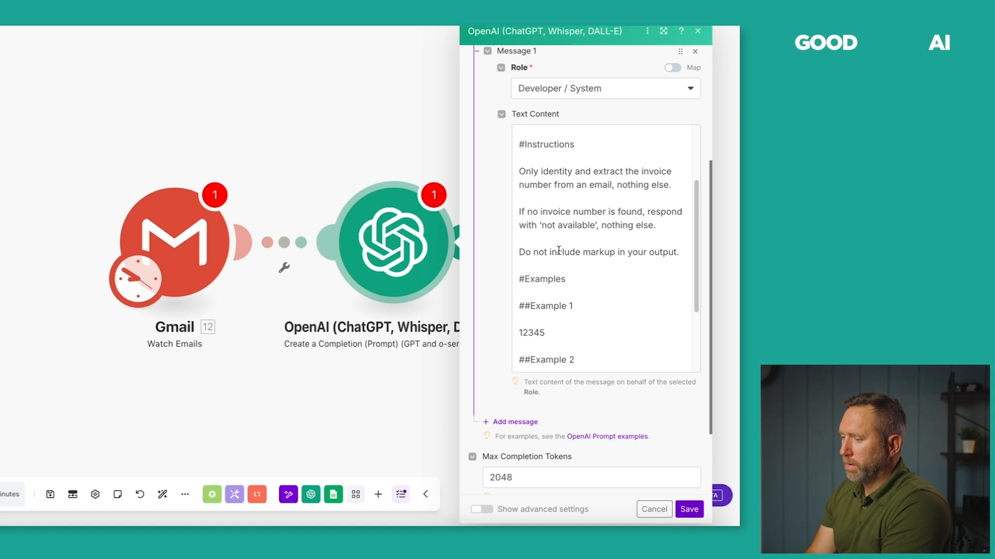
scroll(532, 278, down, 4)
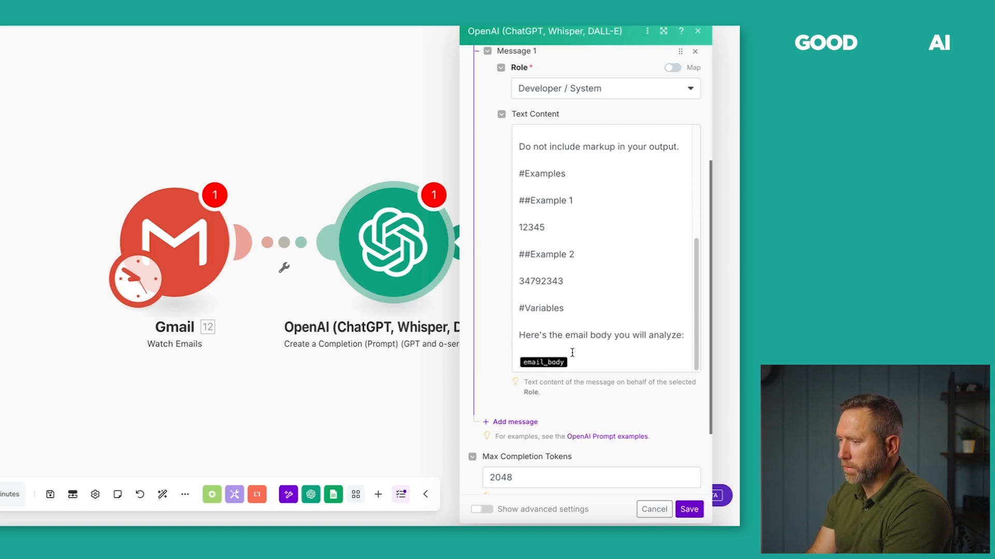
click(582, 366)
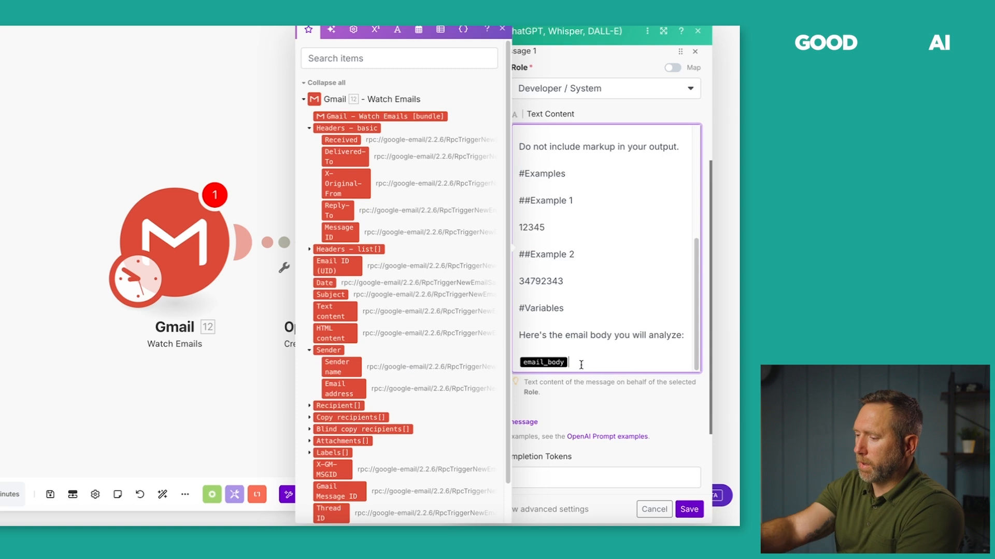
key(BackSpace)
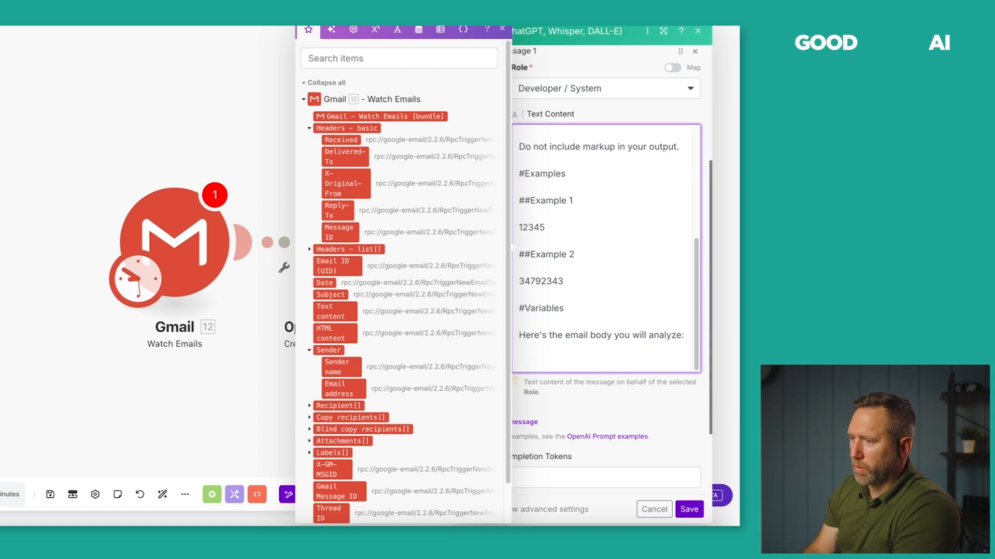
Map Gmail's Text content in place of the placeholder and collapse the message.
scroll(378, 259, down, 1)
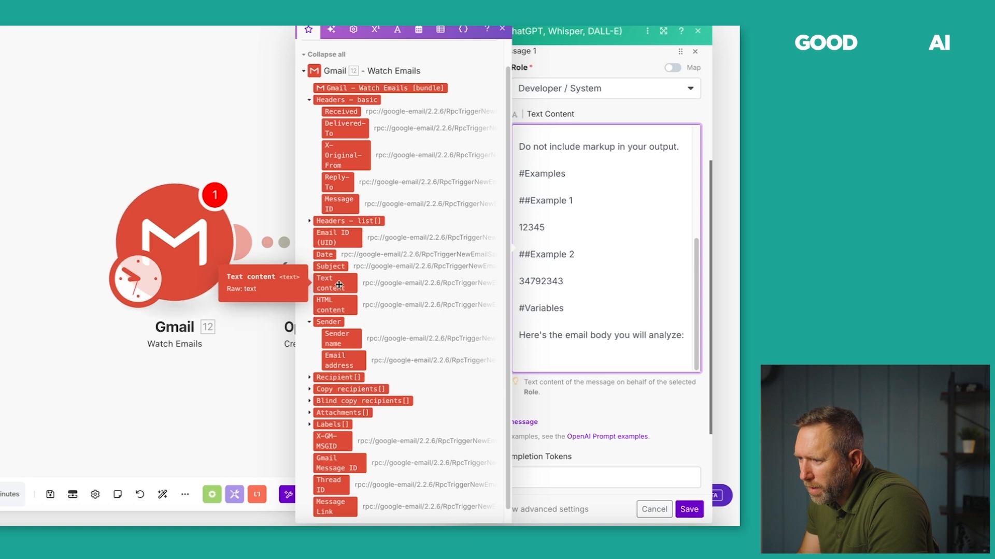
drag(333, 282, 529, 357)
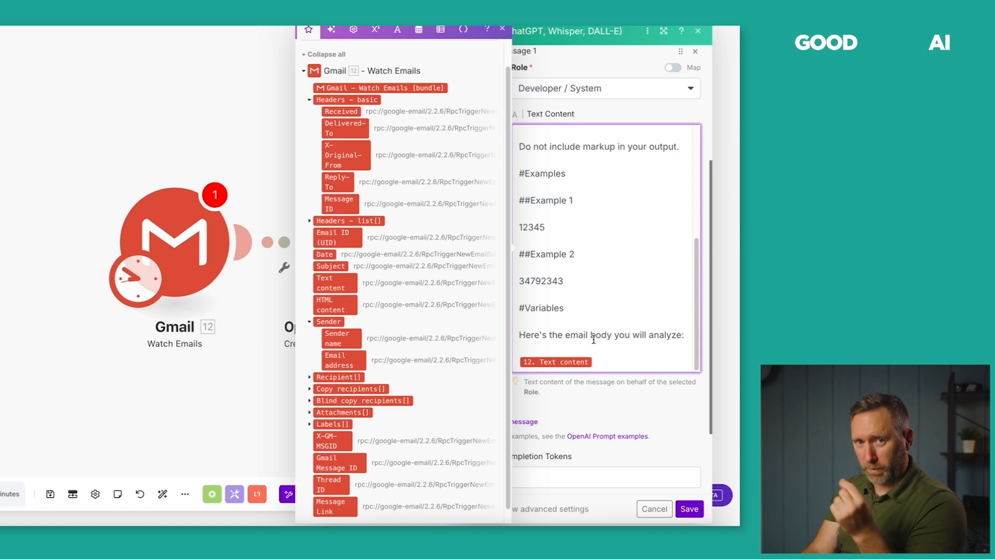
click(594, 402)
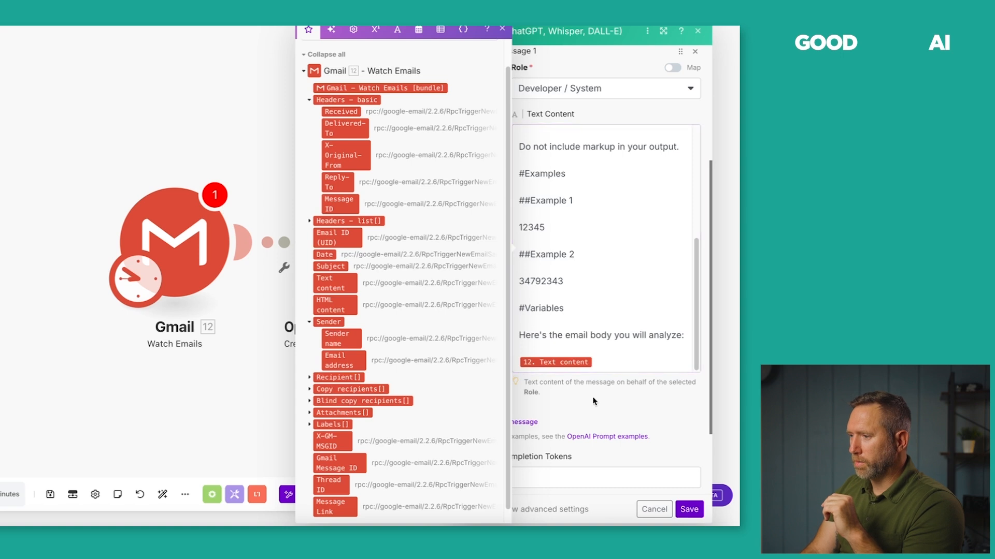
click(600, 332)
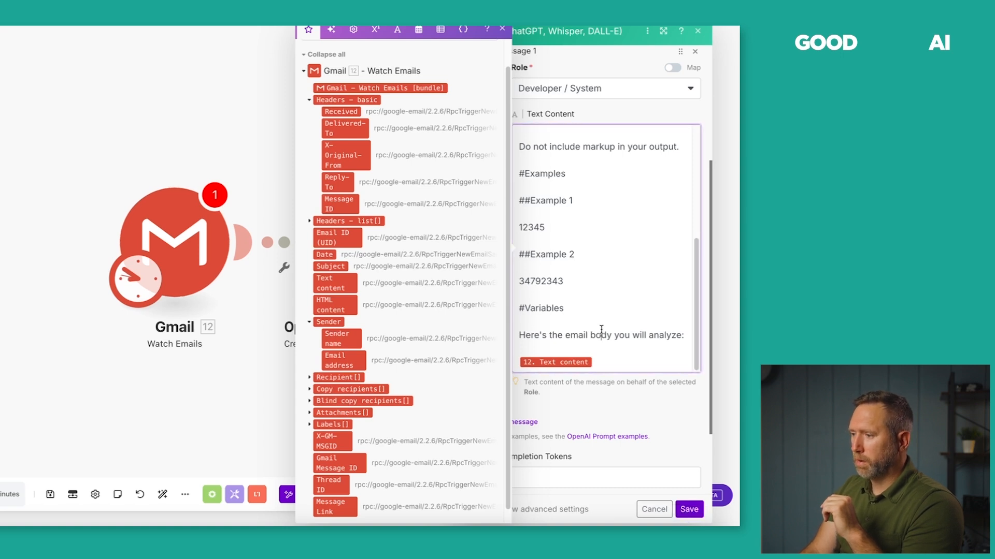
click(503, 29)
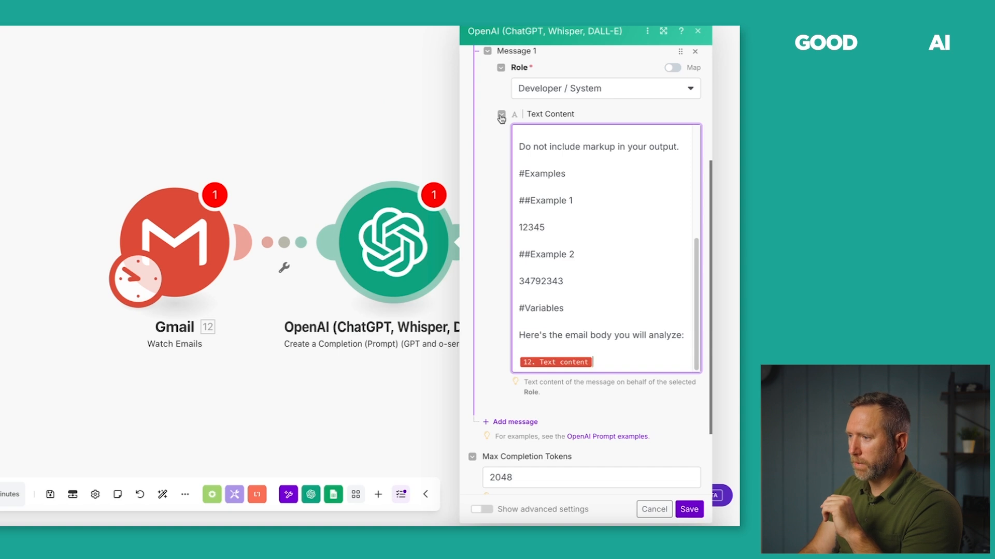
click(501, 116)
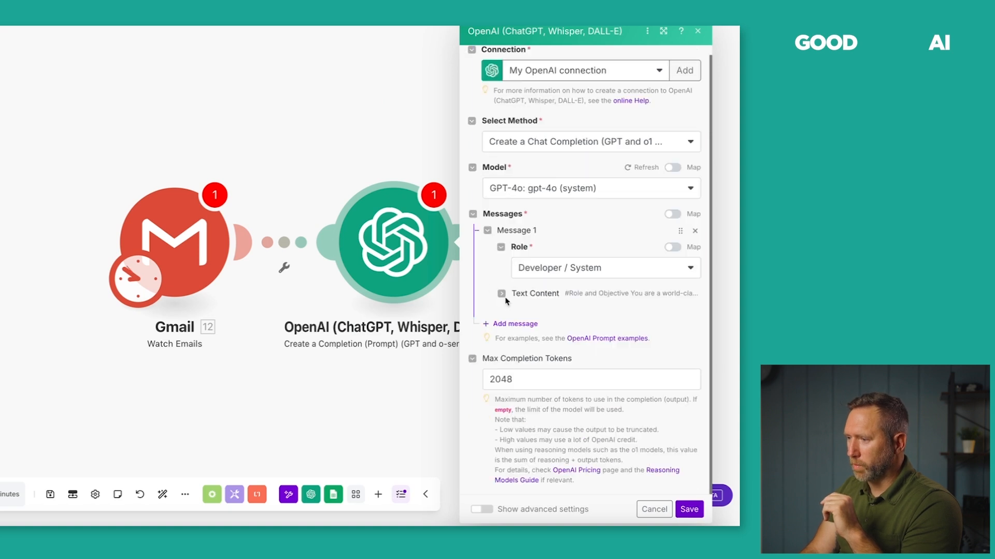
Add a User Message 2: 'Parse the provided email and look for the invoice number.'.
click(517, 325)
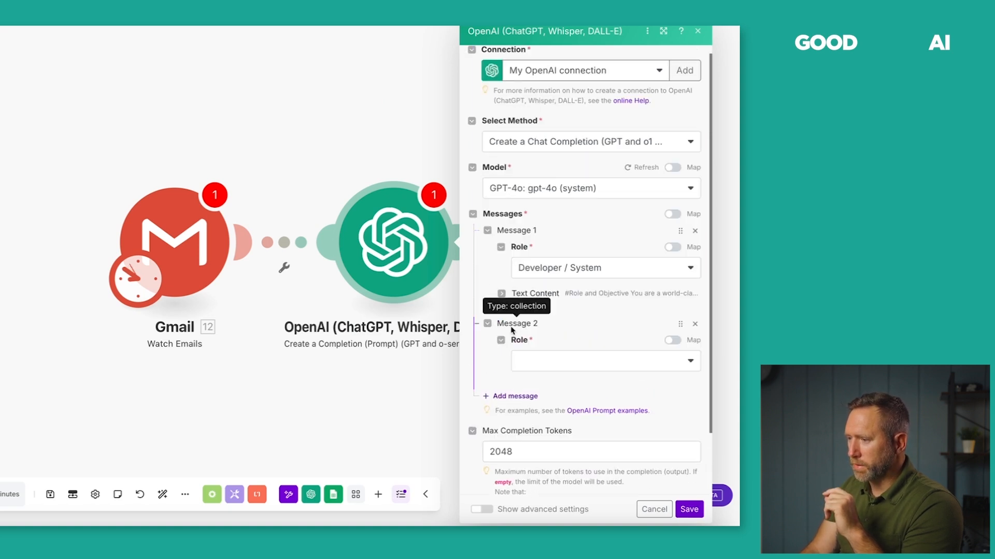
click(549, 368)
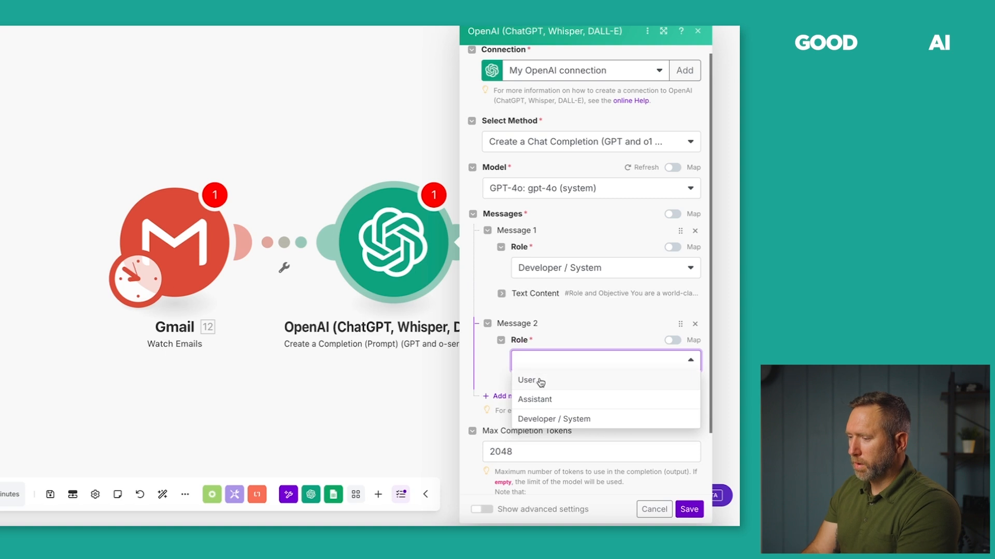
click(526, 380)
scroll(482, 373, down, 1)
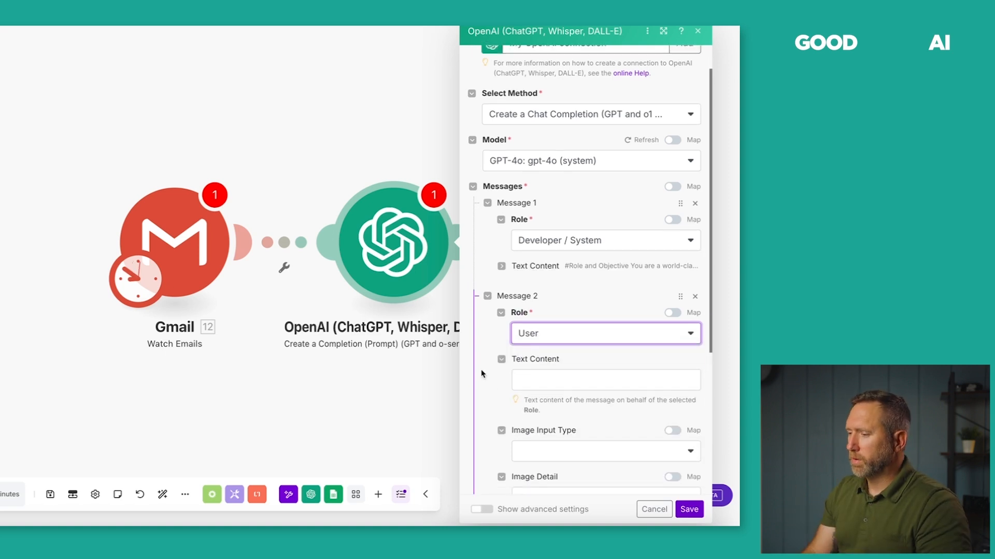
scroll(481, 373, down, 1)
scroll(484, 373, down, 1)
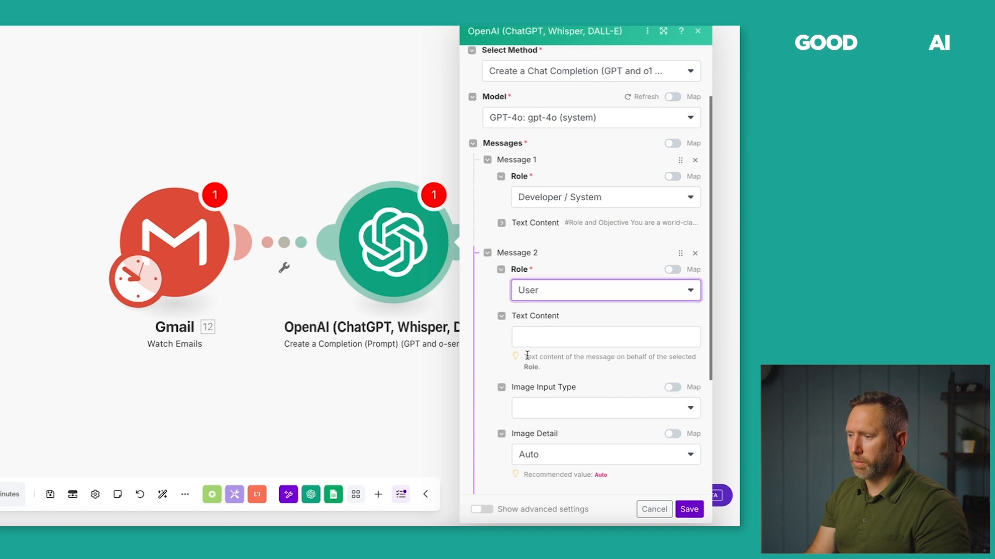
click(537, 343)
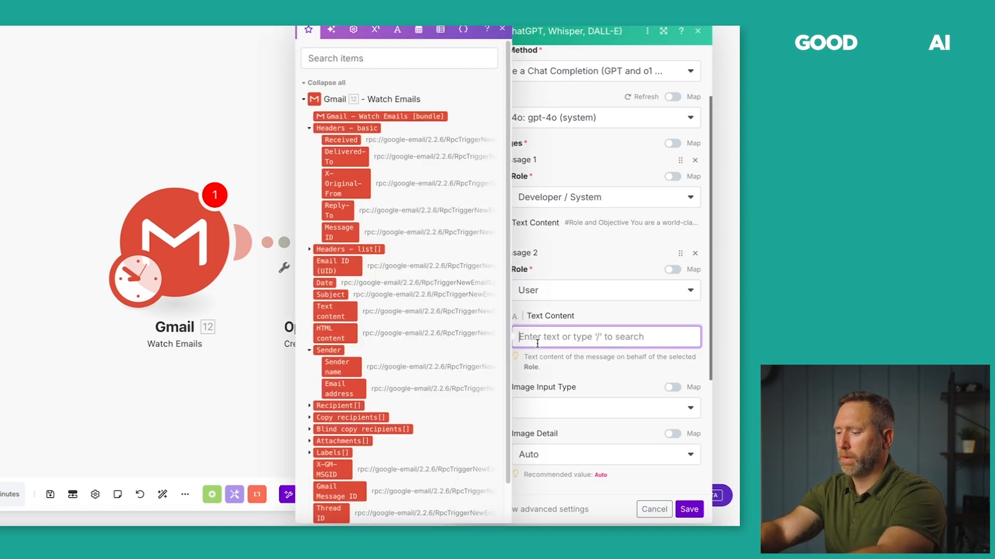
text(Pars)
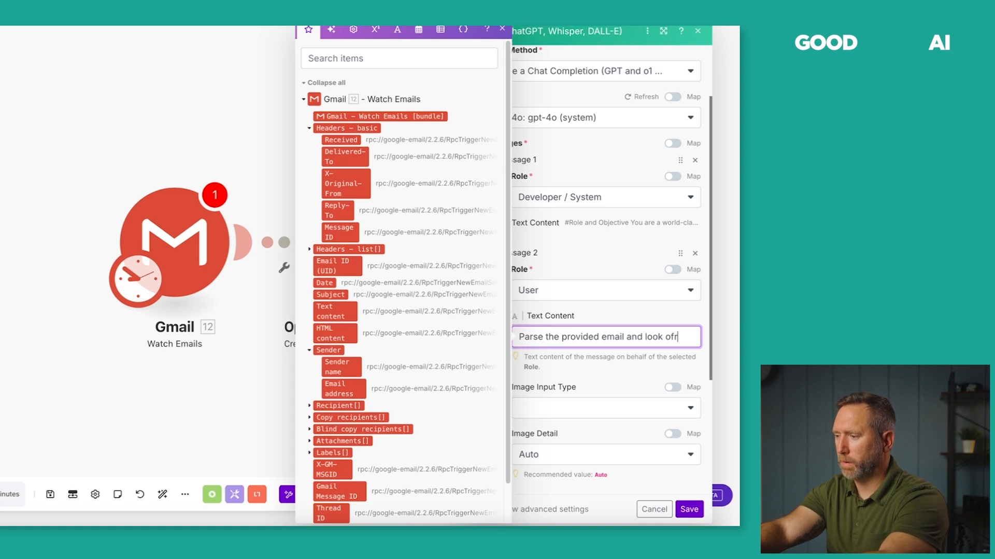
text(e the provided email and look for the invoice number.)
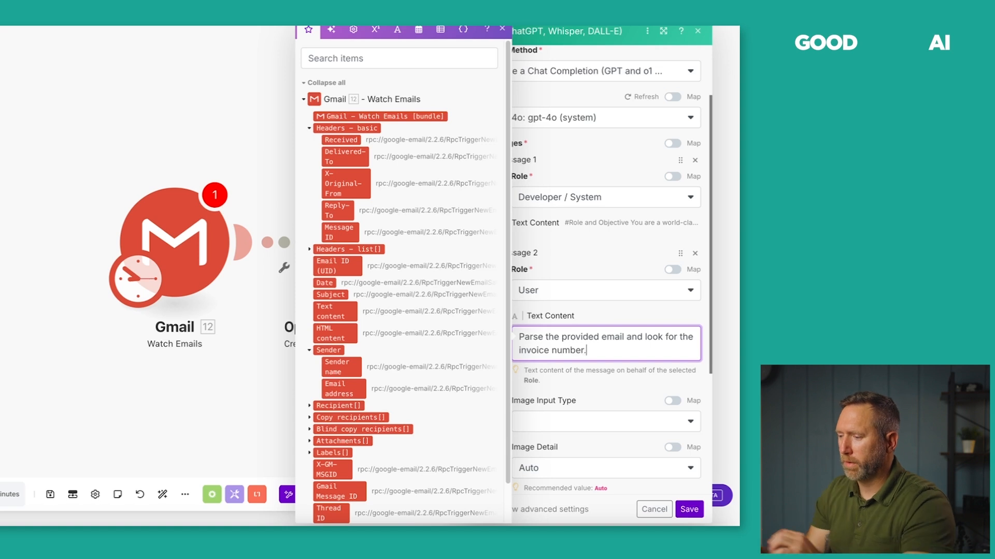
click(623, 315)
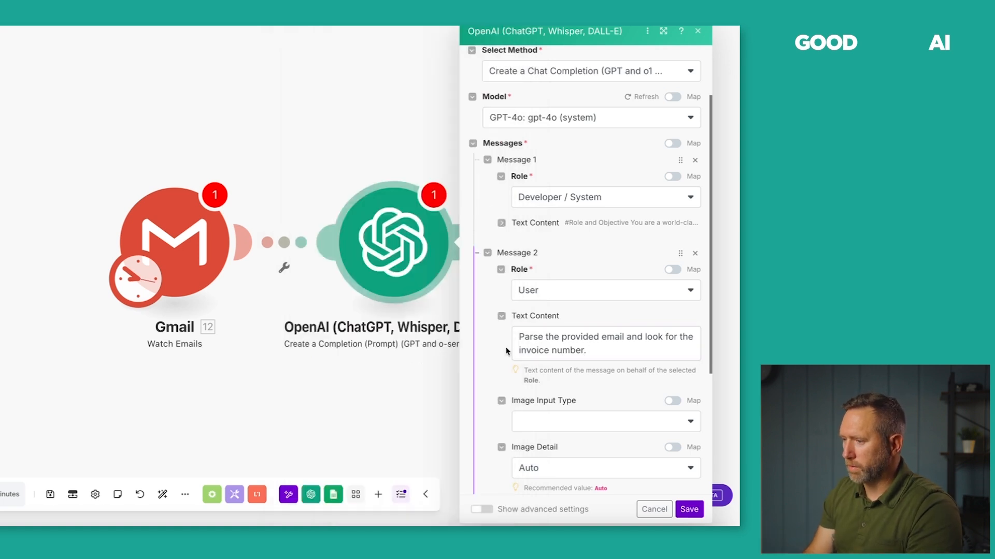
Add an Assistant Message 3 reading 'Output the invoice number.' and expand Message 1.
scroll(494, 355, down, 3)
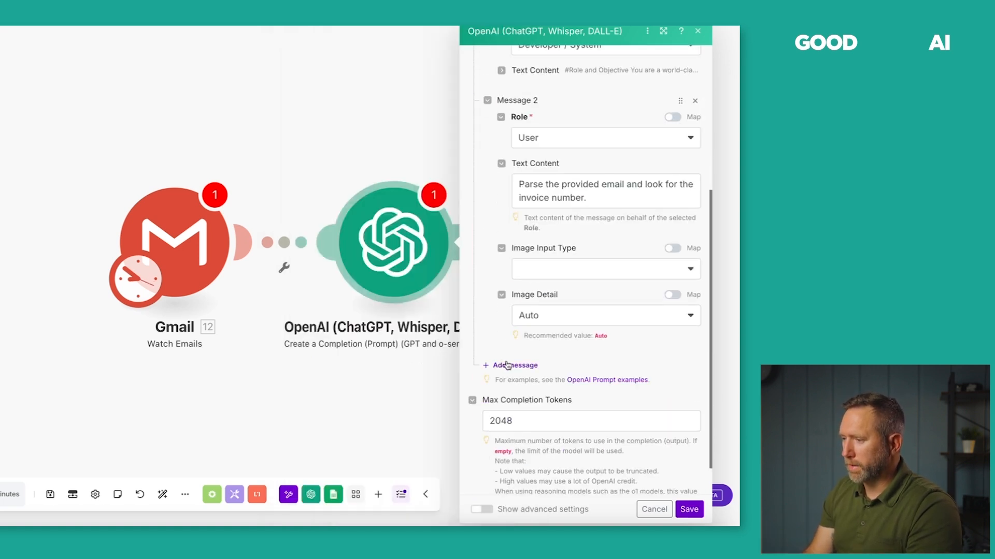
click(507, 363)
click(536, 373)
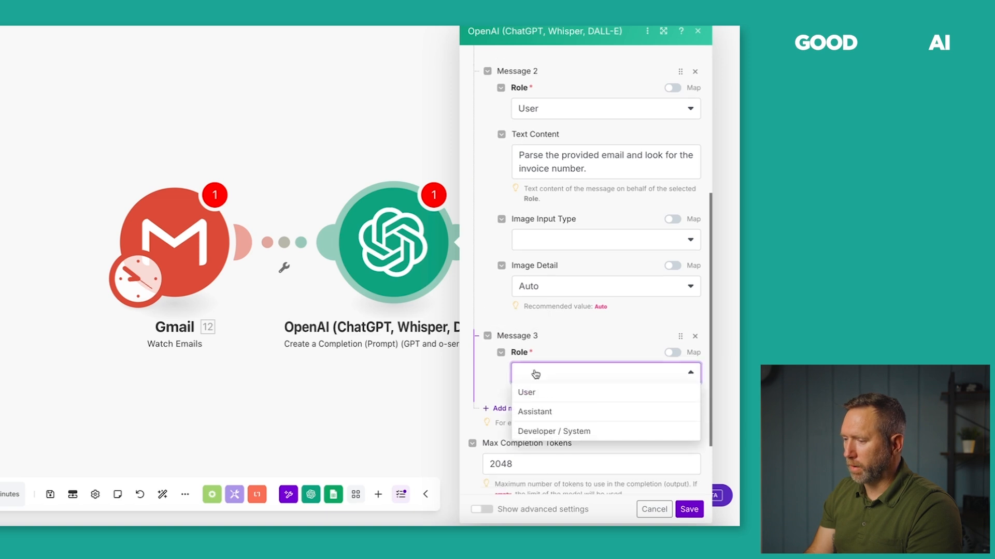
click(542, 411)
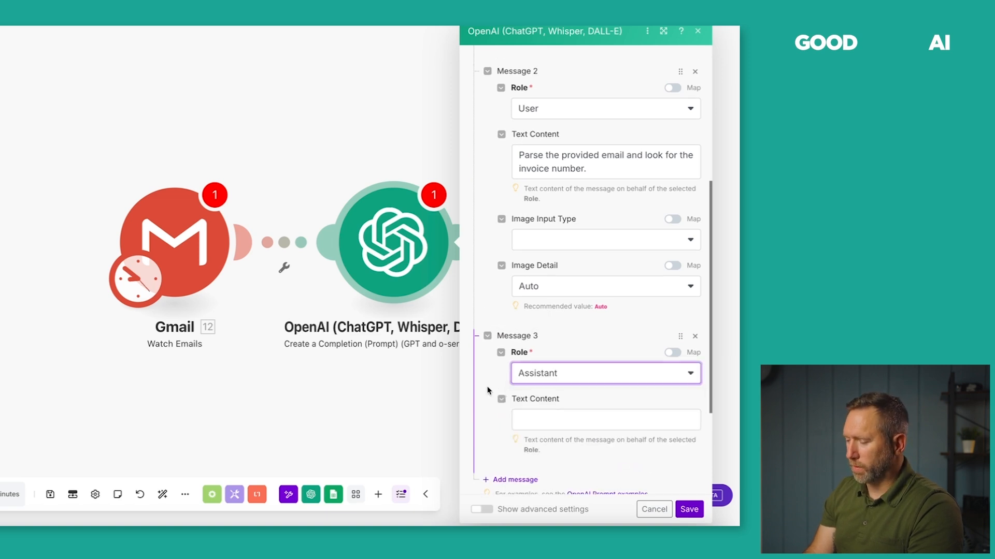
scroll(487, 390, down, 1)
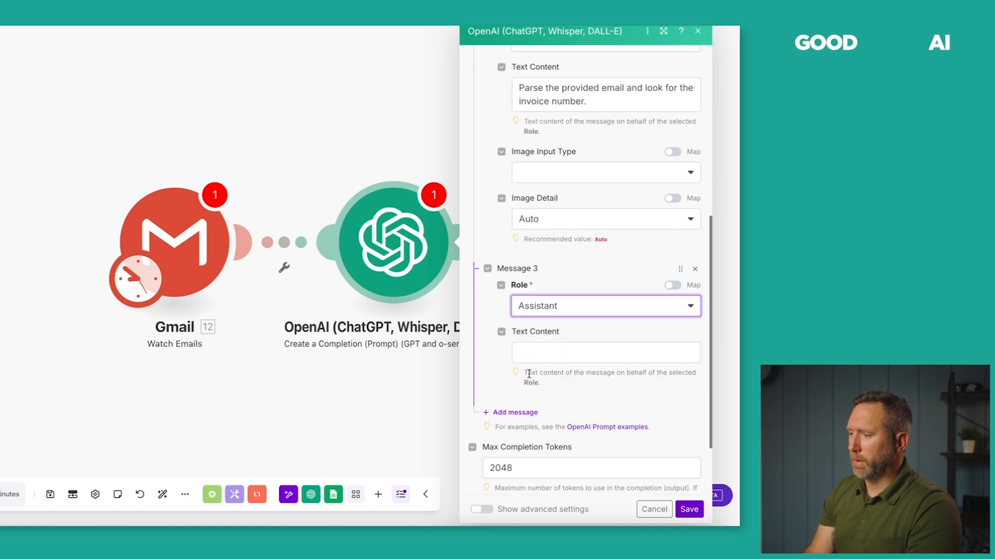
click(542, 354)
text(Outp)
key(BackSpace)
text(tpo)
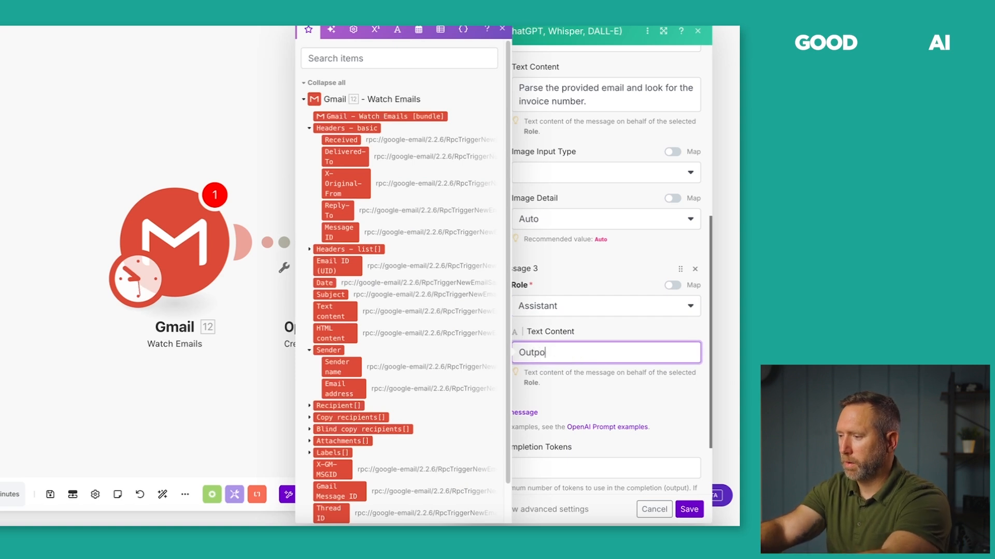
text(utut the )
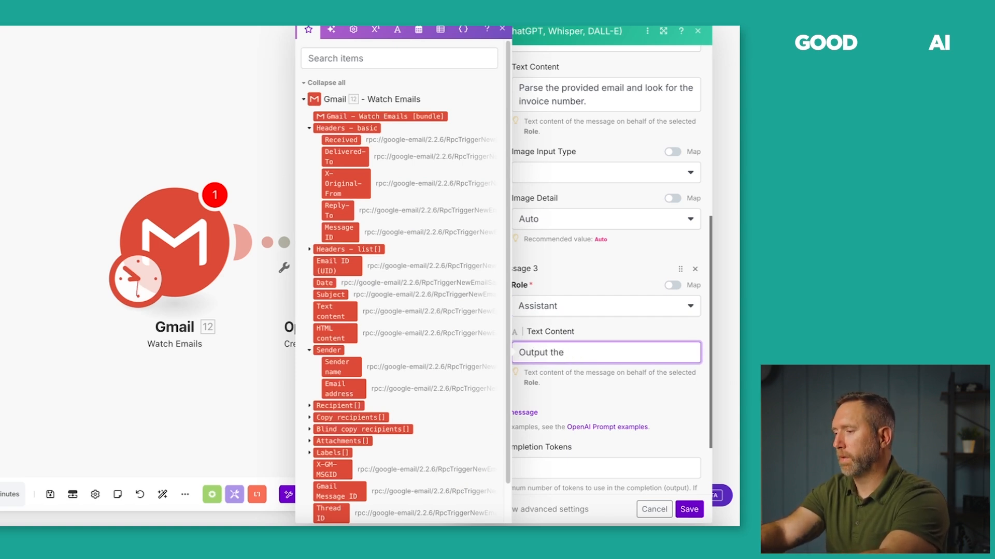
text(invoice number.)
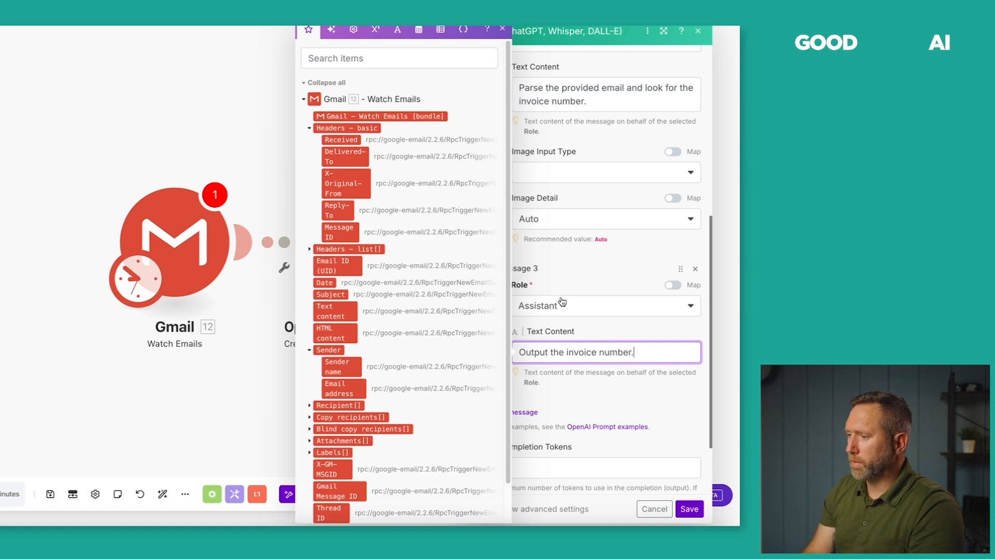
click(538, 269)
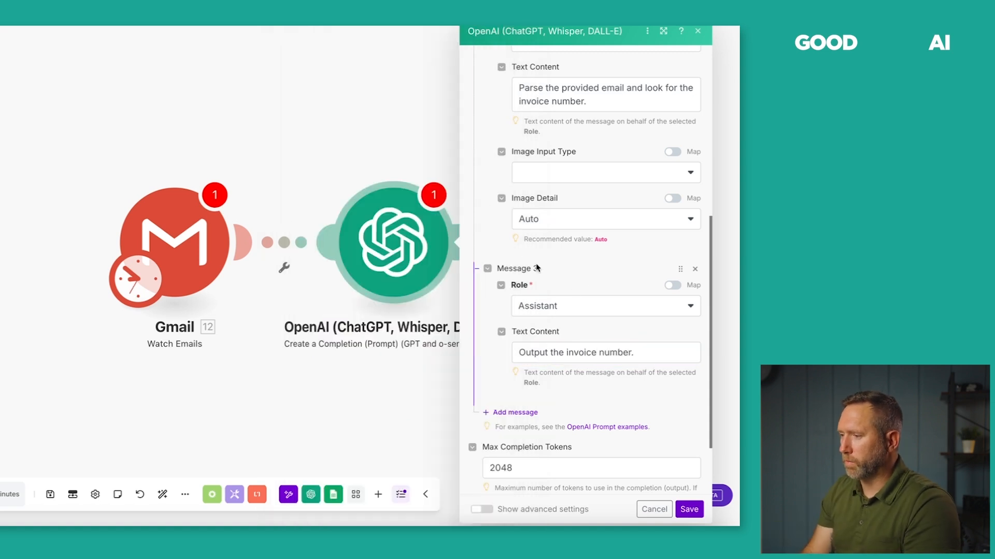
scroll(490, 249, up, 1)
scroll(489, 250, up, 5)
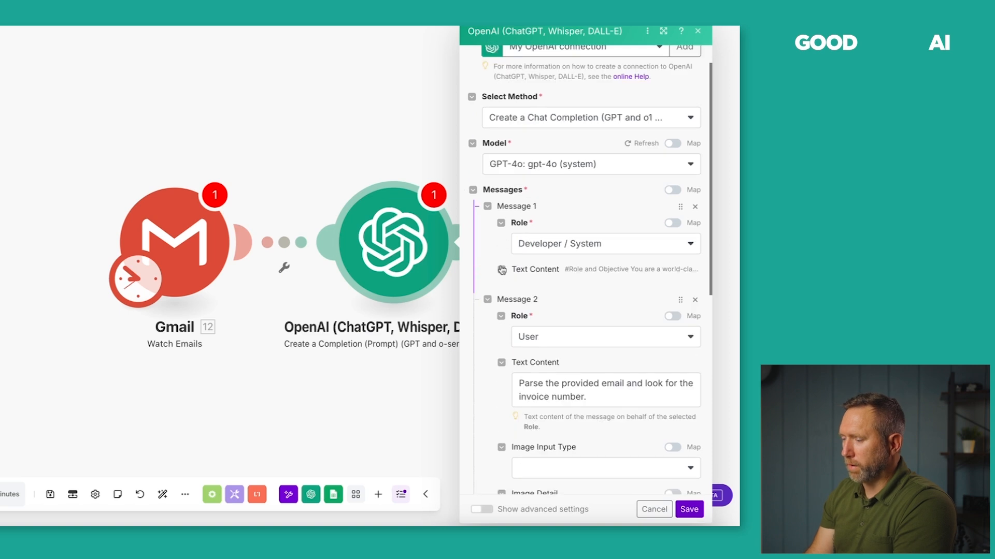
click(502, 270)
Move the email-body line and Text content mapping from Message 1 into Message 2.
scroll(591, 366, down, 5)
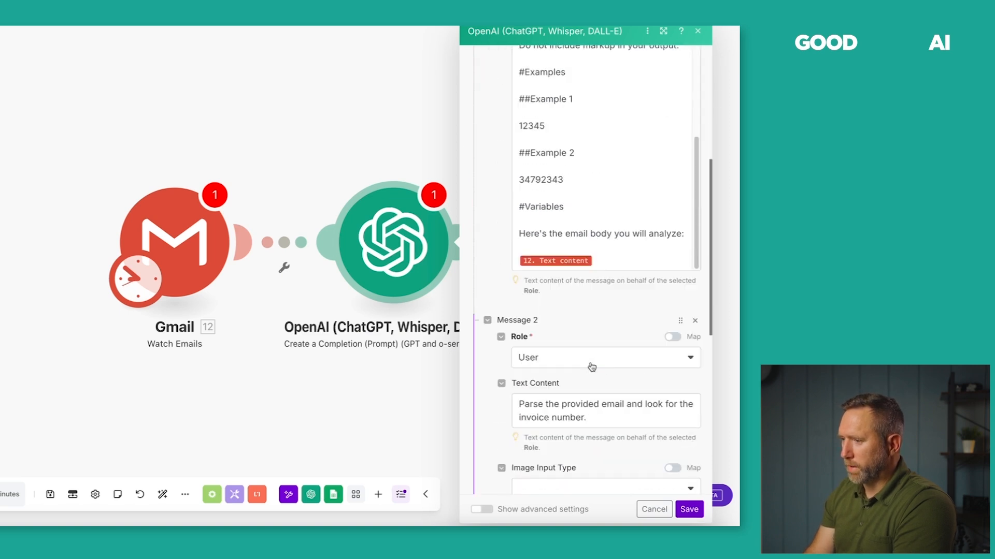
drag(606, 259, 522, 225)
key(ctrl+c)
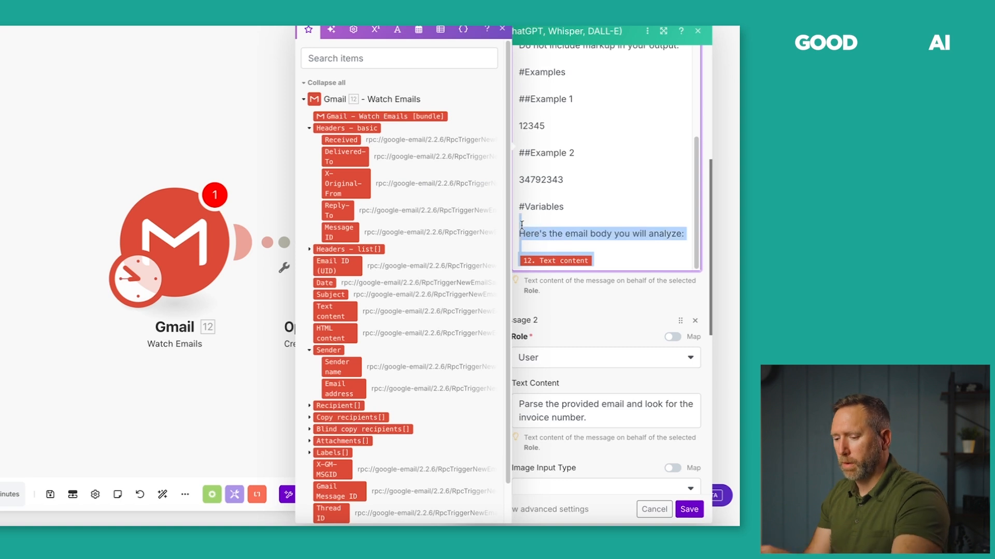
key(BackSpace)
click(576, 314)
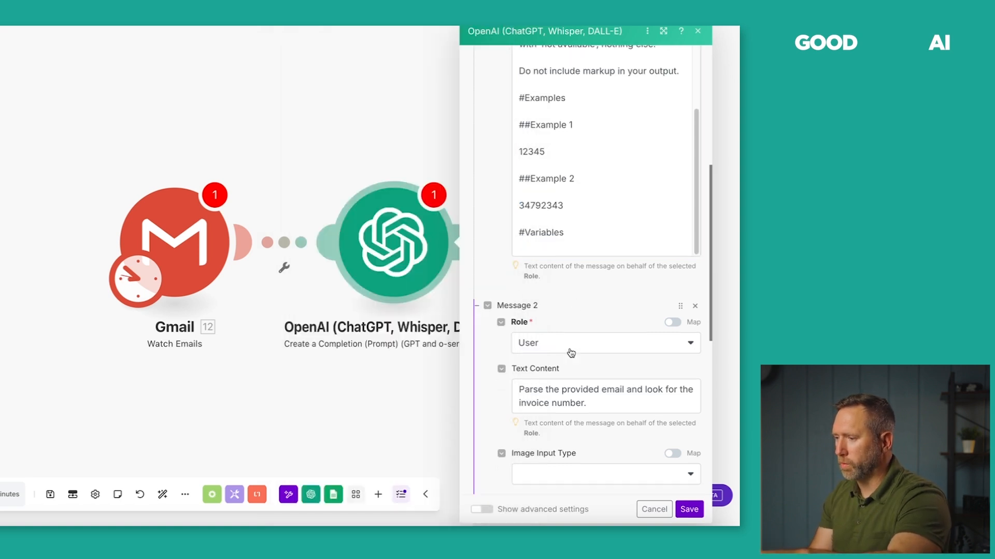
click(599, 404)
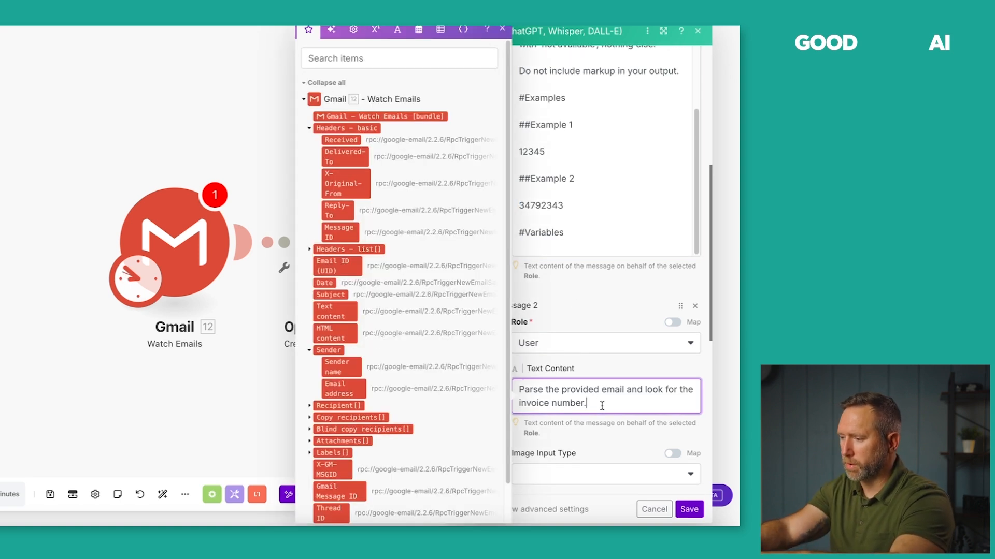
key(Return)
key(Return)
key(ctrl+v)
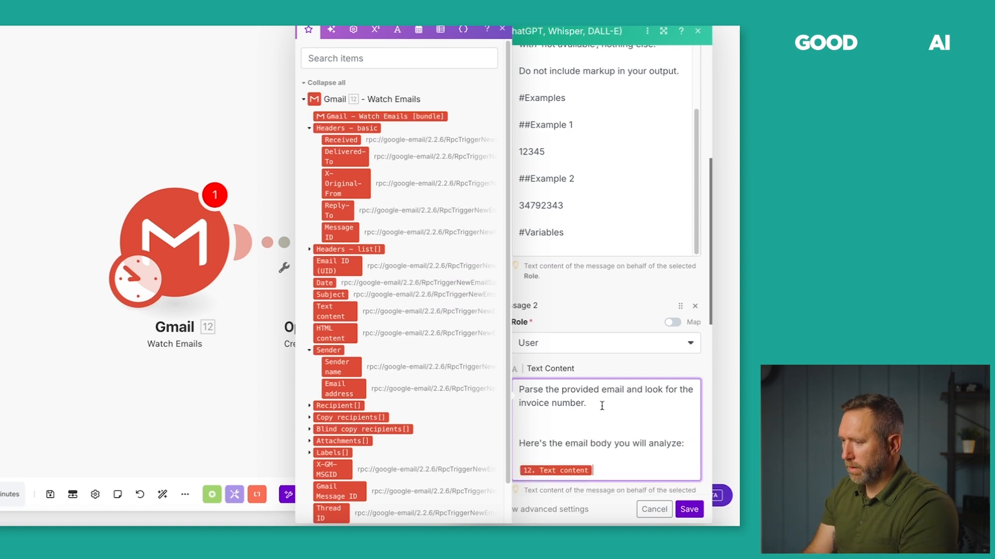
double_click(584, 328)
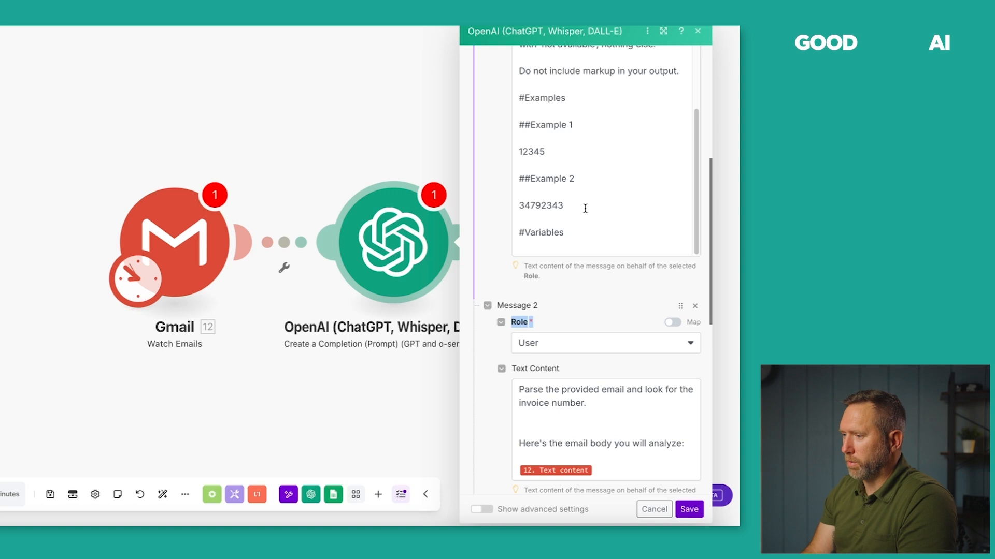
Scroll through the OpenAI module to review the rearranged messages.
scroll(571, 201, up, 5)
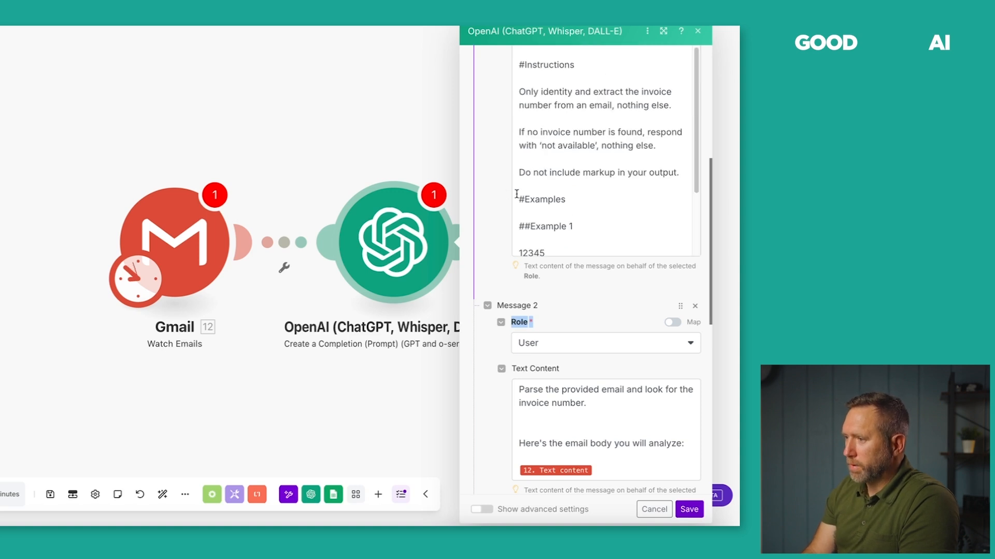
scroll(493, 351, down, 8)
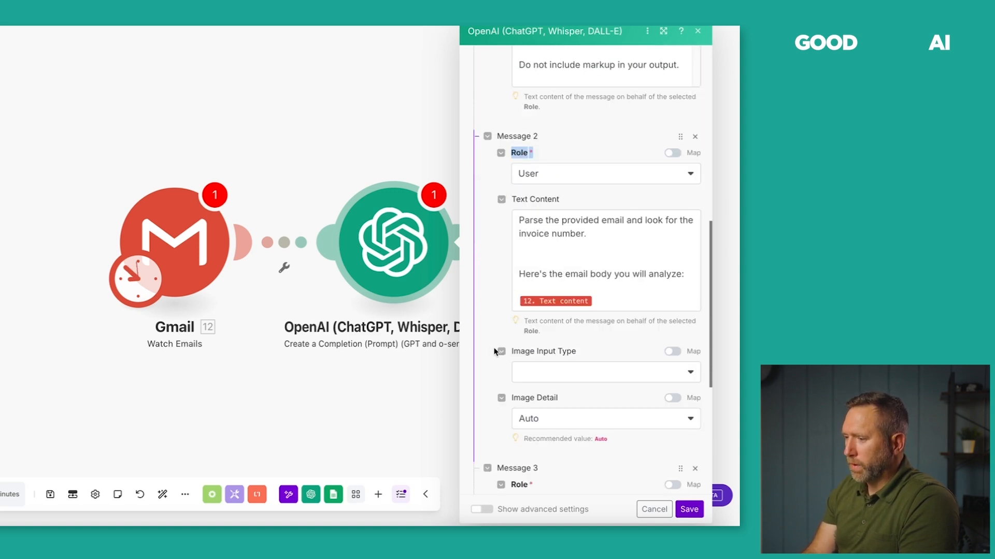
scroll(491, 352, down, 3)
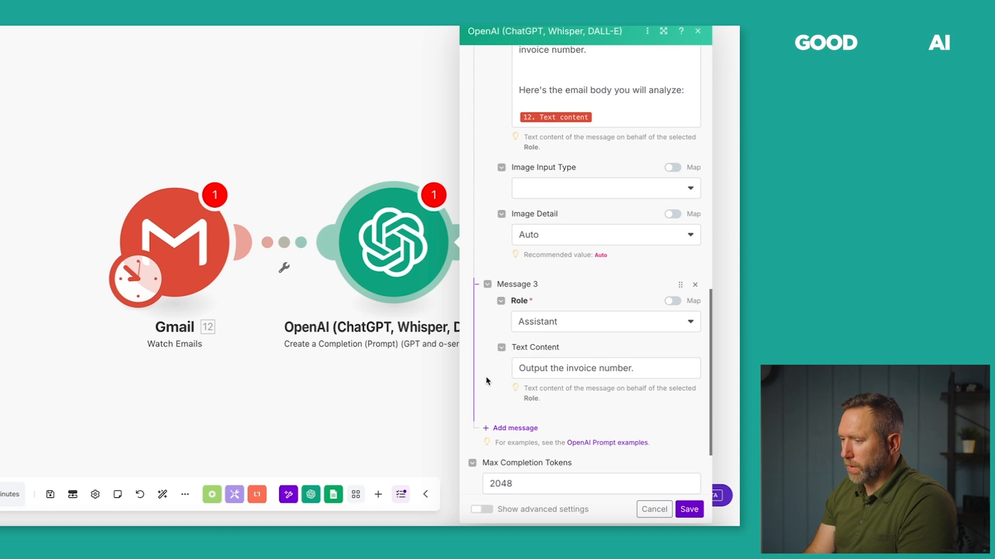
scroll(484, 389, down, 2)
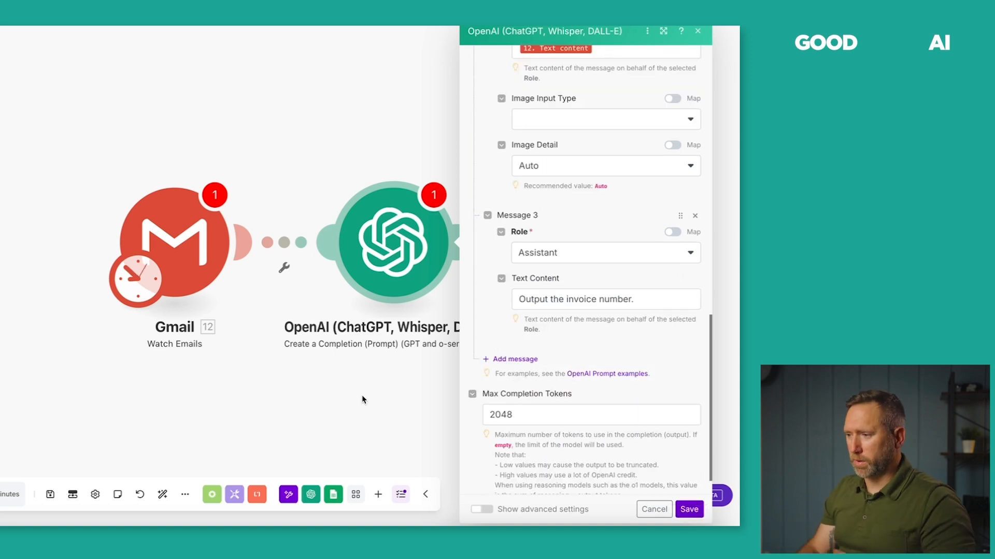
scroll(486, 288, up, 10)
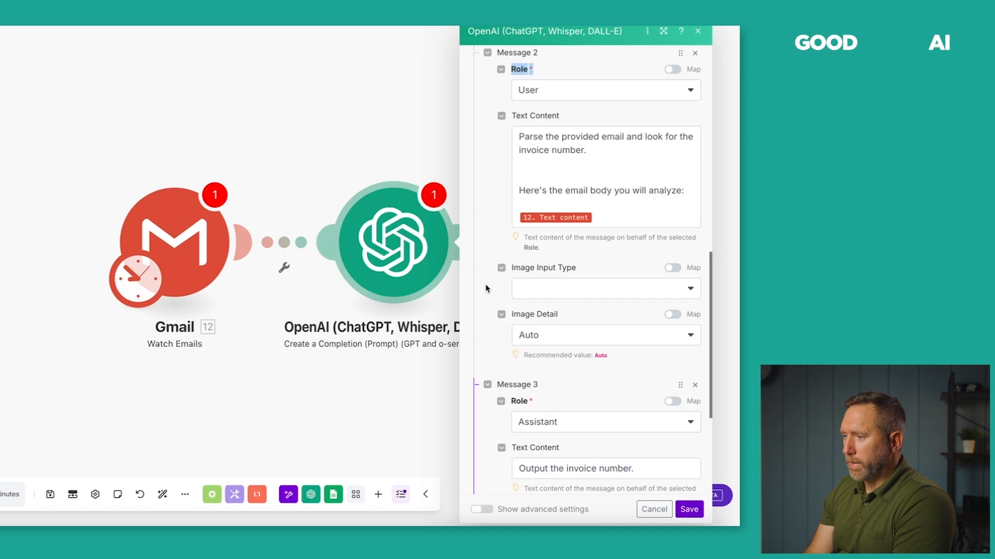
scroll(486, 288, up, 4)
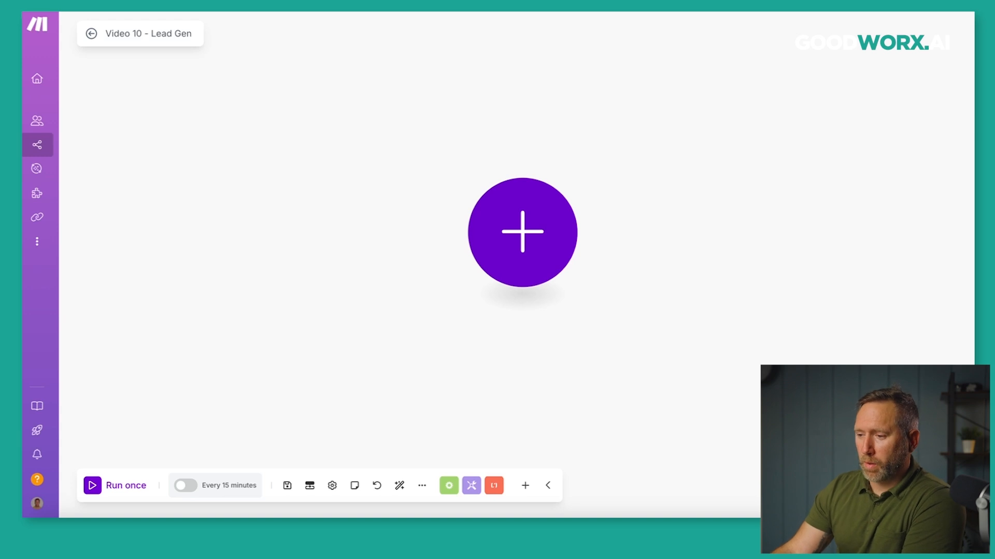
Open the Apify website in a new tab, browse the homepage, and enter the Console.
key(super+t)
text(ap)
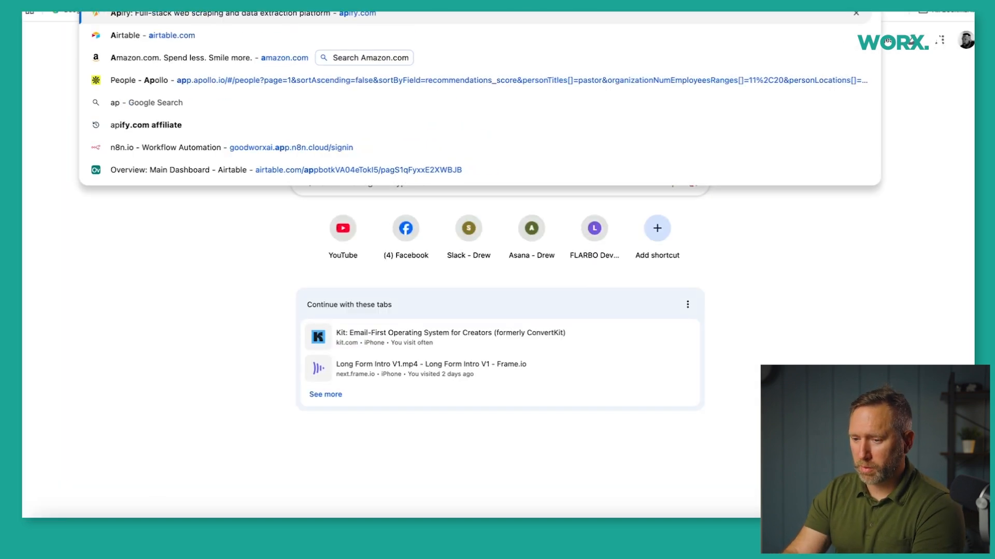
text(ify)
key(Return)
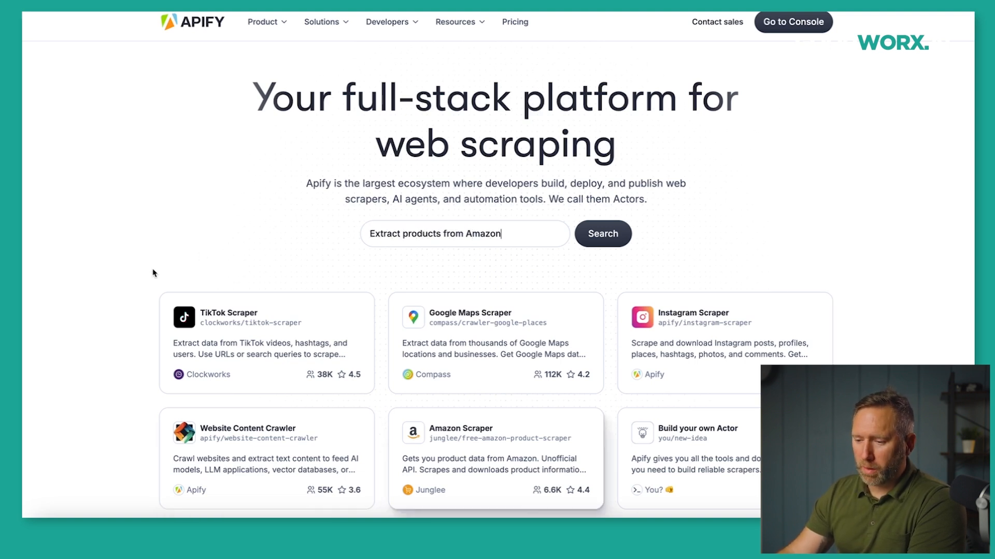
scroll(154, 271, down, 3)
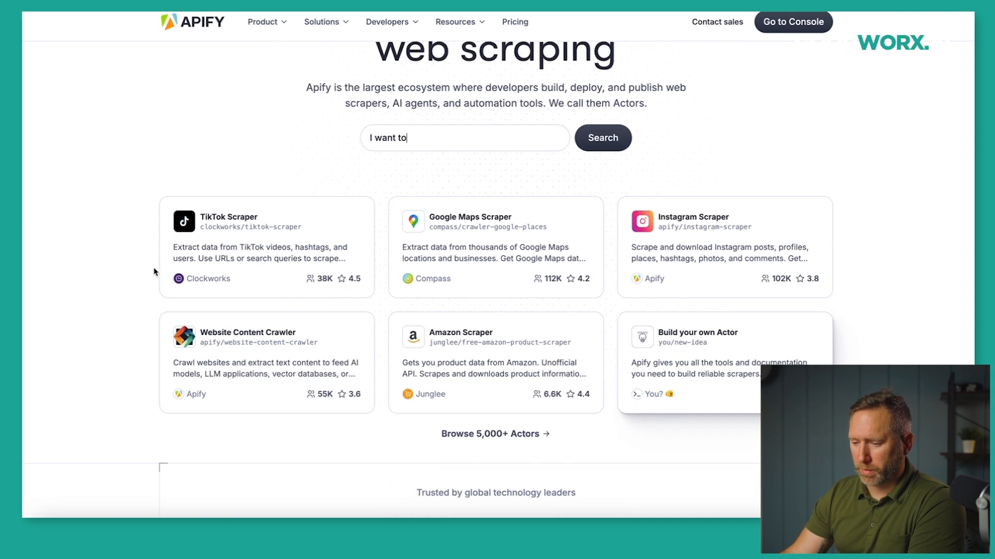
scroll(154, 271, down, 1)
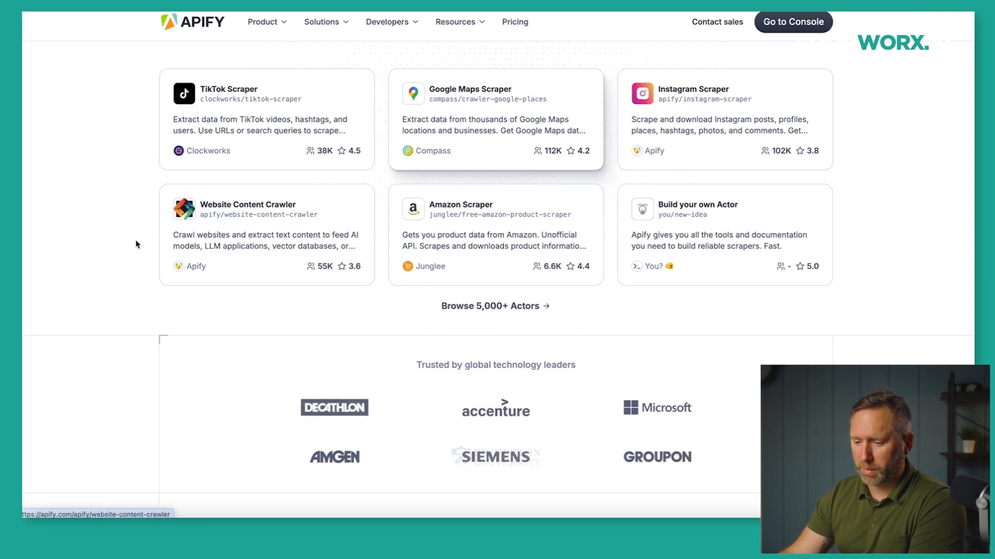
scroll(131, 249, down, 3)
scroll(130, 248, down, 7)
scroll(131, 248, up, 11)
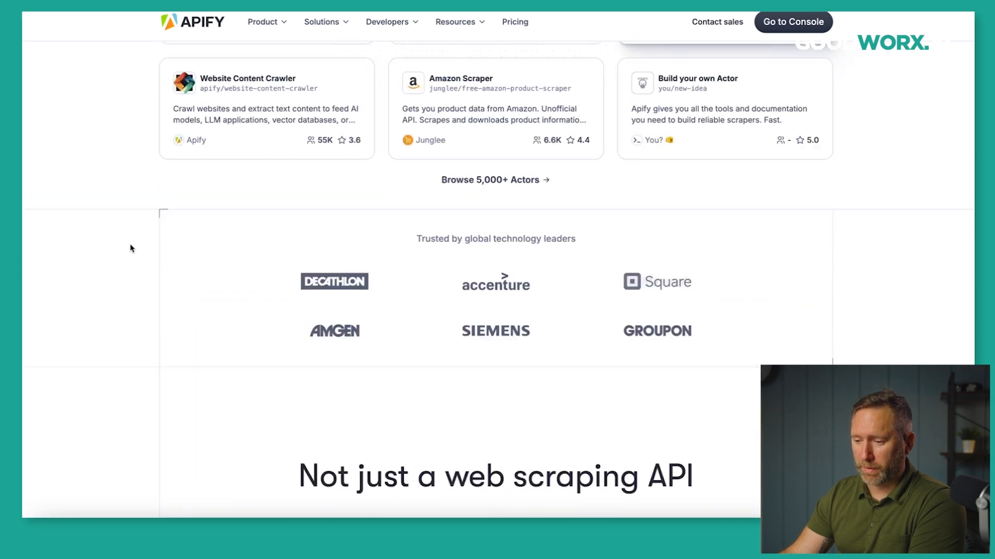
scroll(131, 248, up, 3)
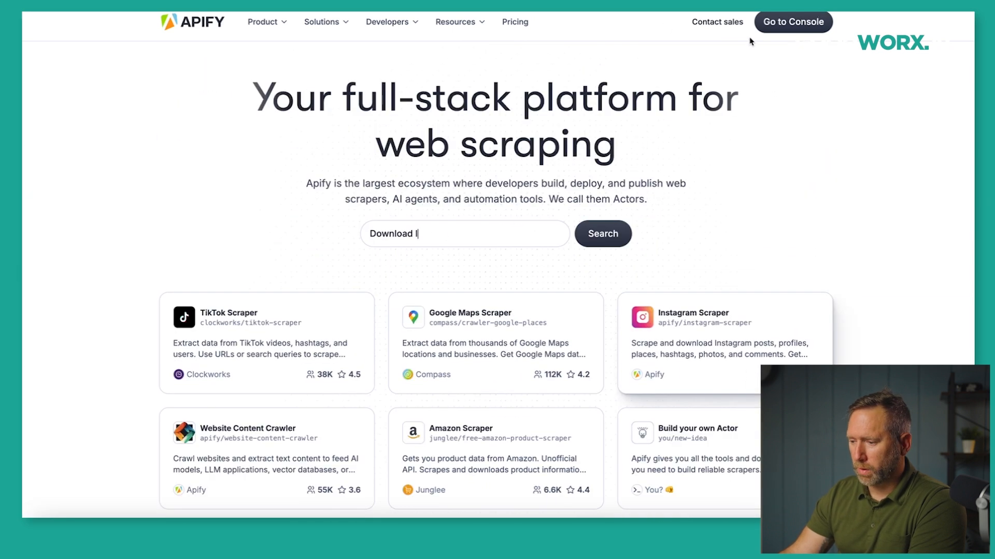
click(772, 29)
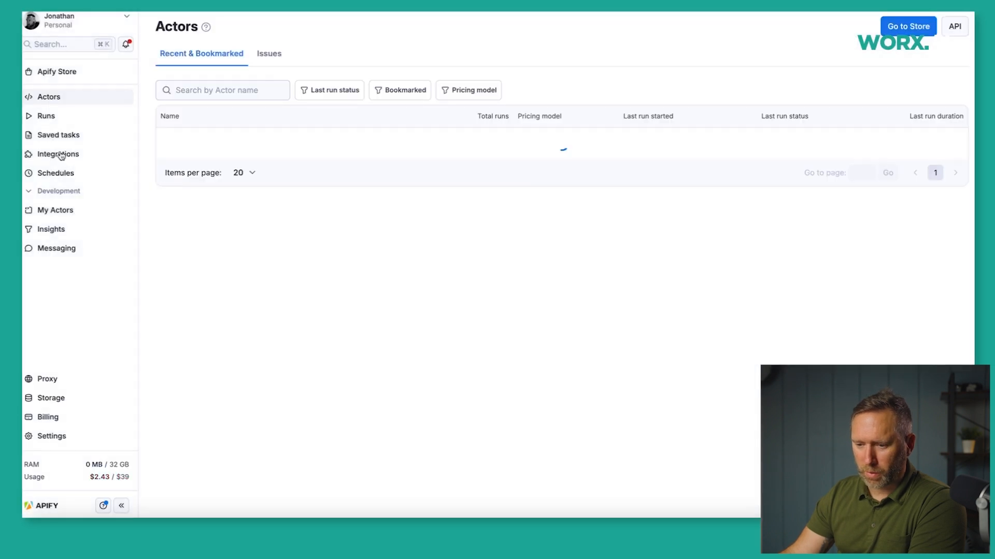
Open Apify Store, note its 5,000+ actors, and filter to Lead generation (1,488 results).
click(55, 72)
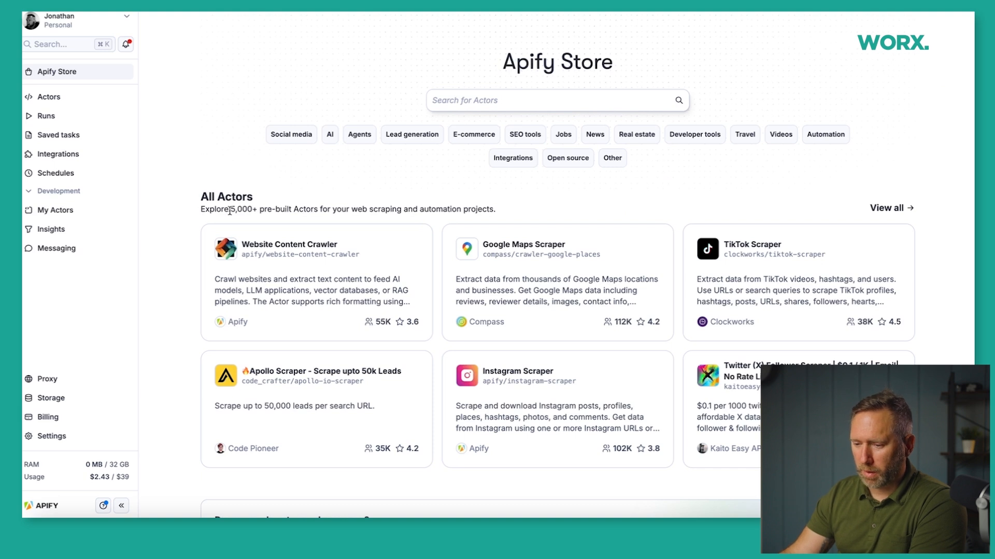
drag(230, 209, 253, 209)
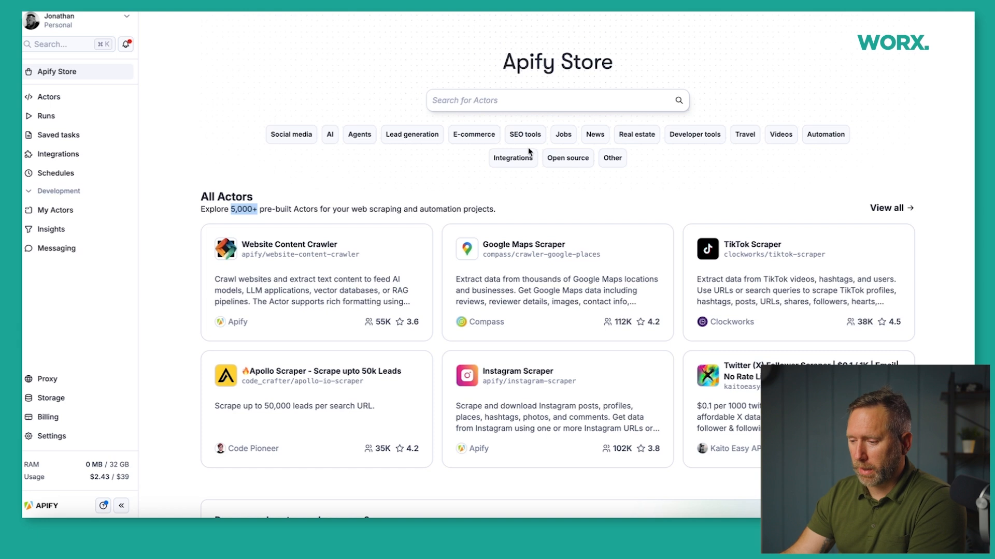
click(412, 135)
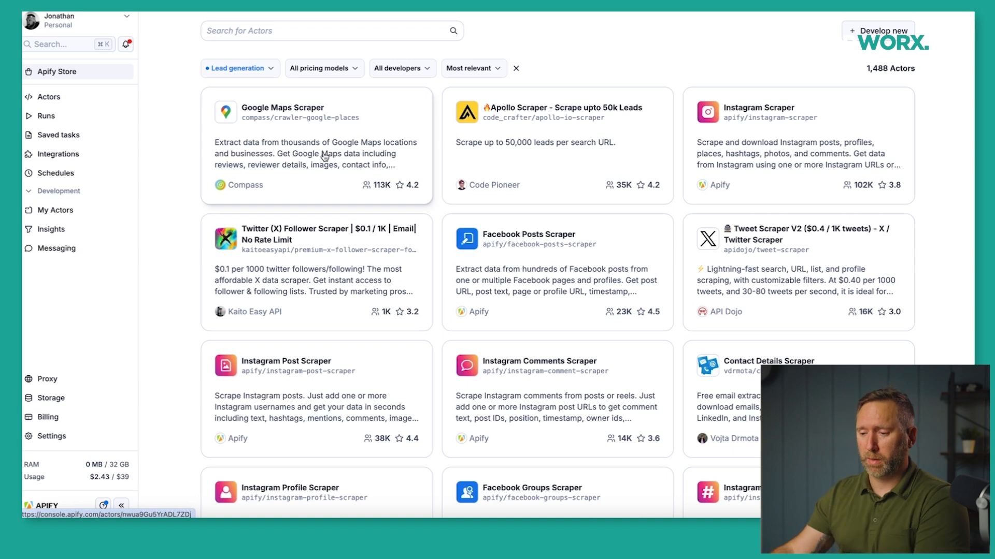
Open the Google Maps Scraper actor and review its pay-per-event pricing table.
click(272, 138)
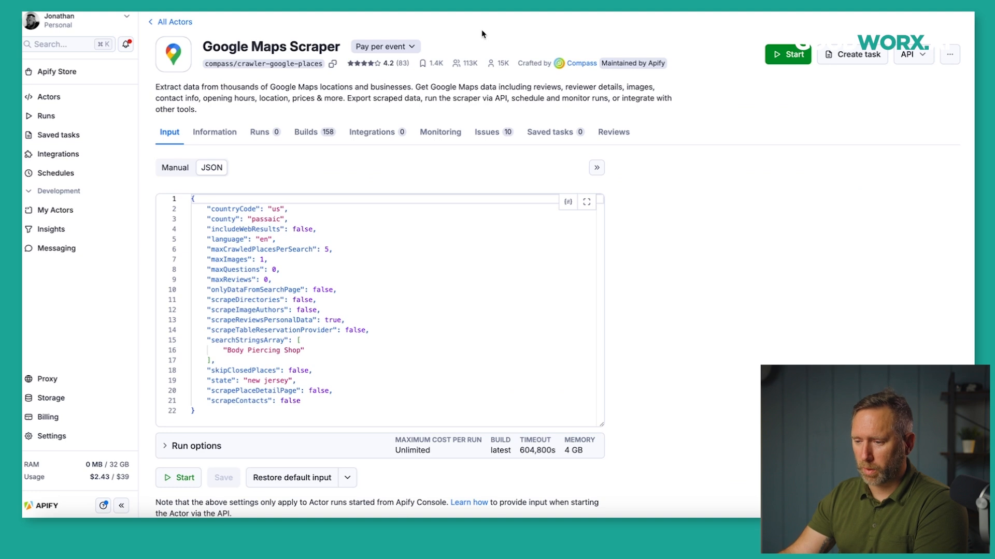
click(411, 47)
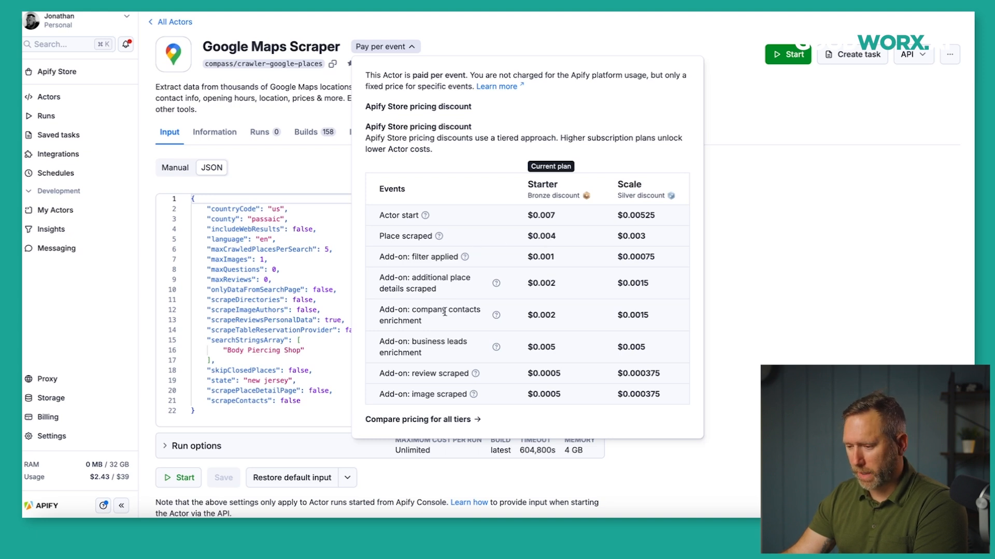
click(521, 31)
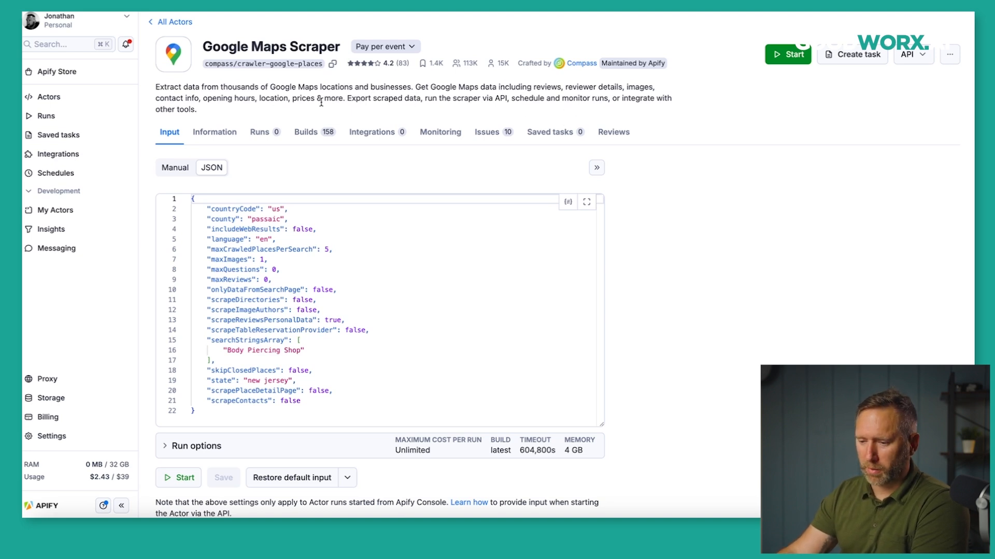
scroll(666, 199, down, 1)
scroll(647, 227, up, 1)
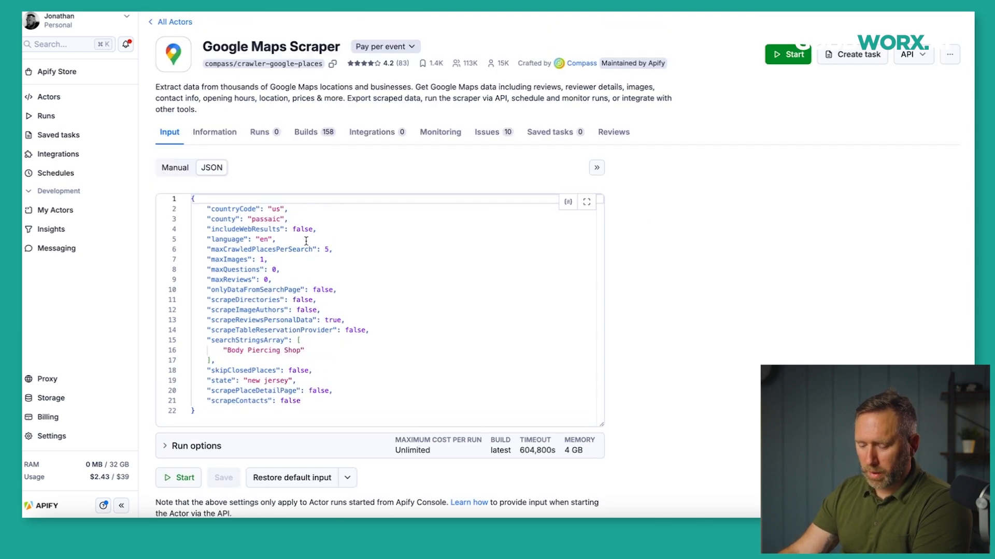
Switch the scraper input to the Manual form, clear Location, and keep 'Body Piercing Shop' capped at 5.
scroll(300, 172, down, 1)
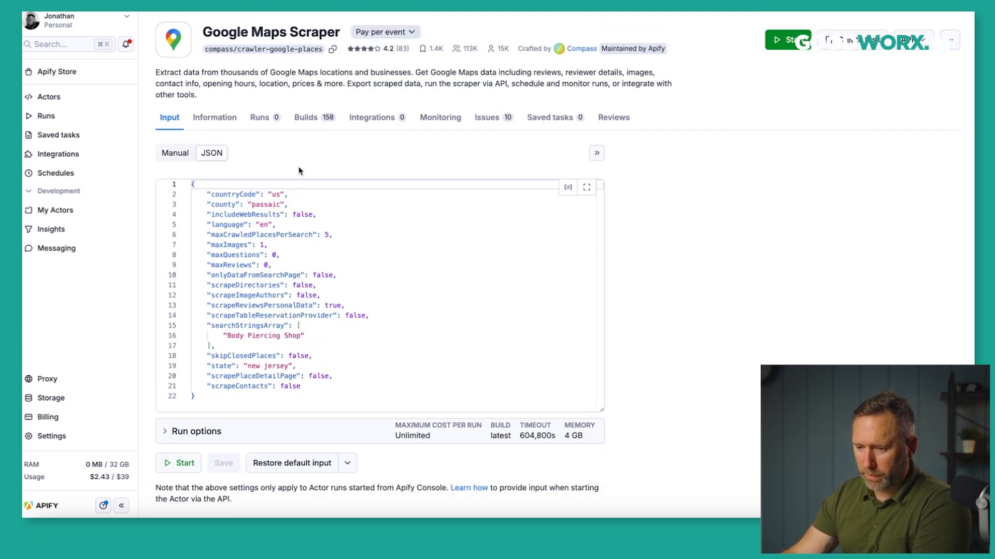
click(181, 153)
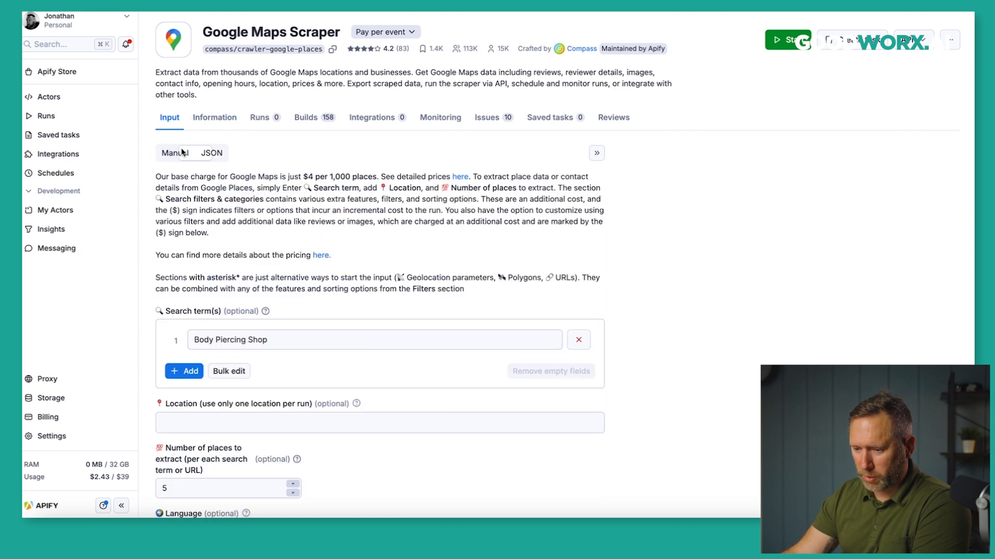
scroll(638, 270, down, 3)
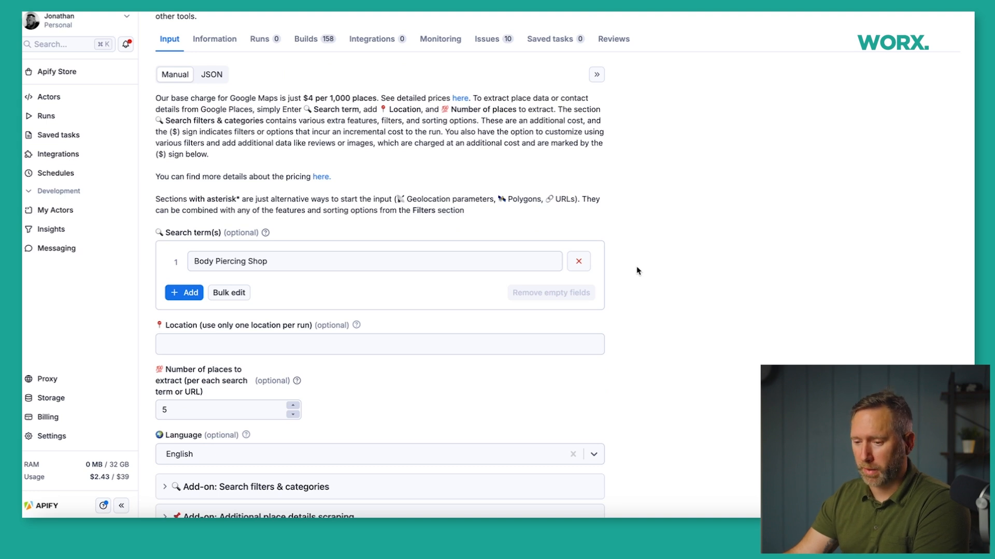
scroll(634, 285, down, 3)
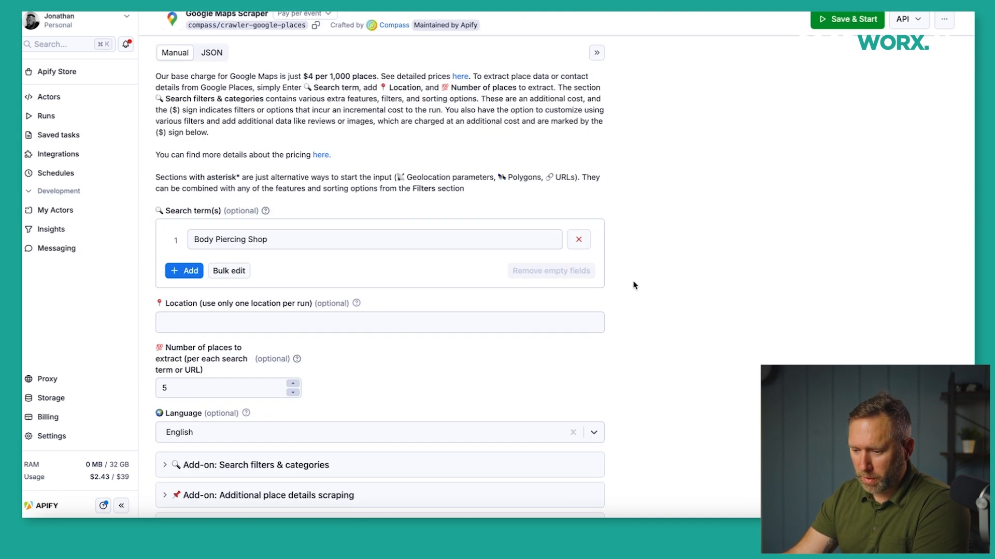
click(325, 254)
click(428, 304)
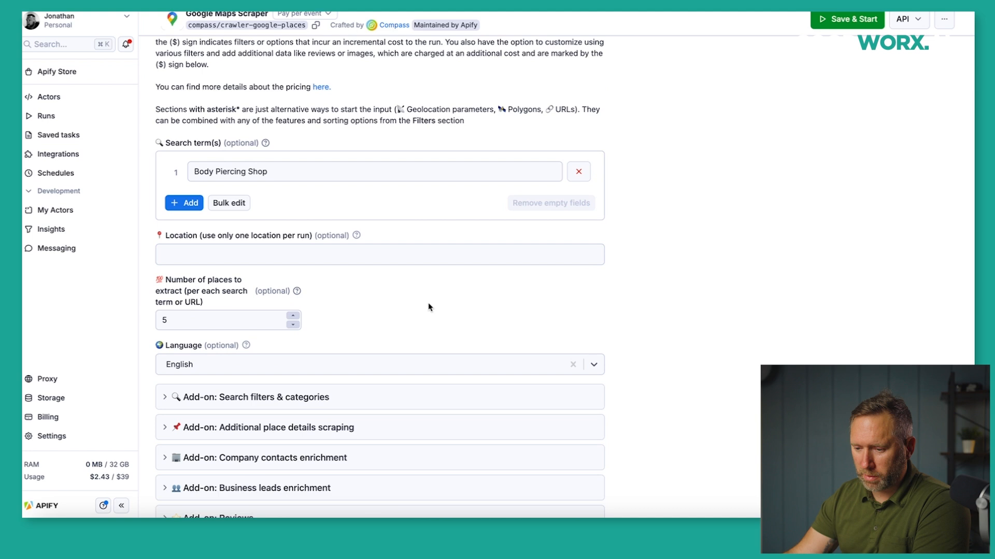
scroll(474, 296, down, 3)
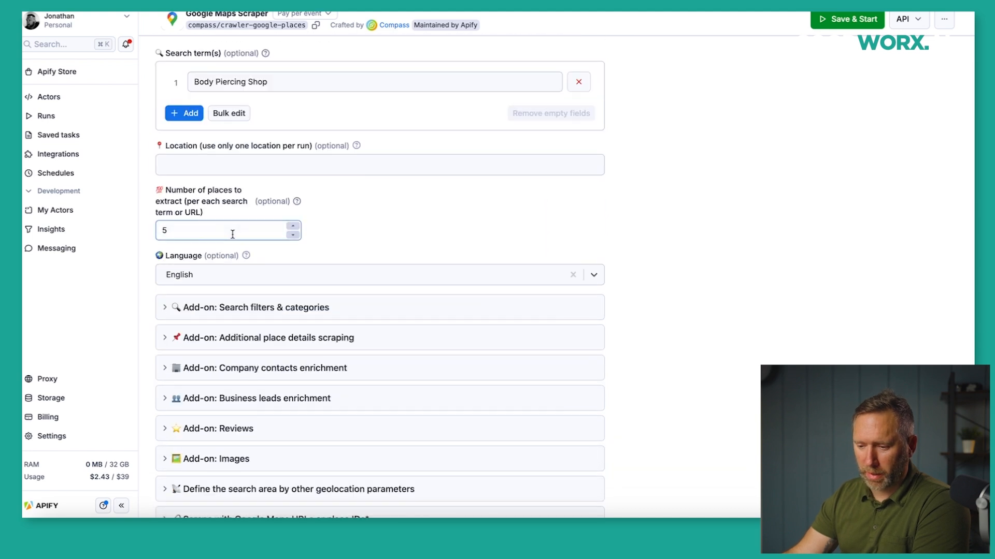
click(192, 226)
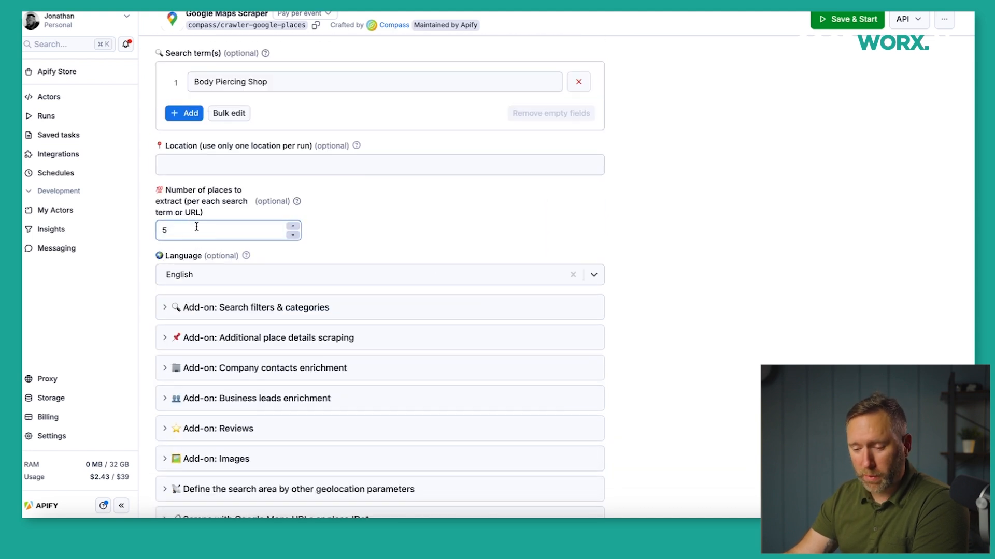
scroll(256, 261, down, 3)
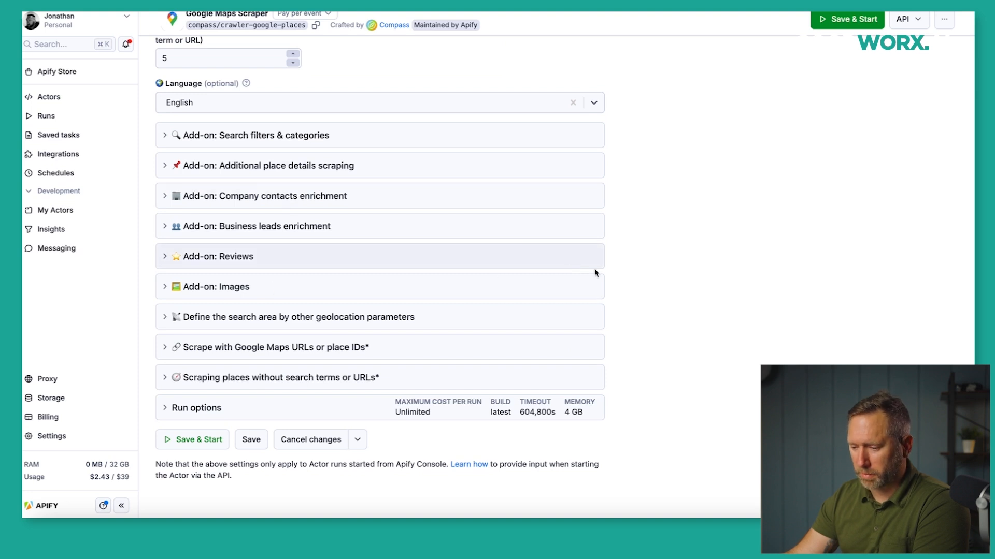
scroll(645, 263, up, 8)
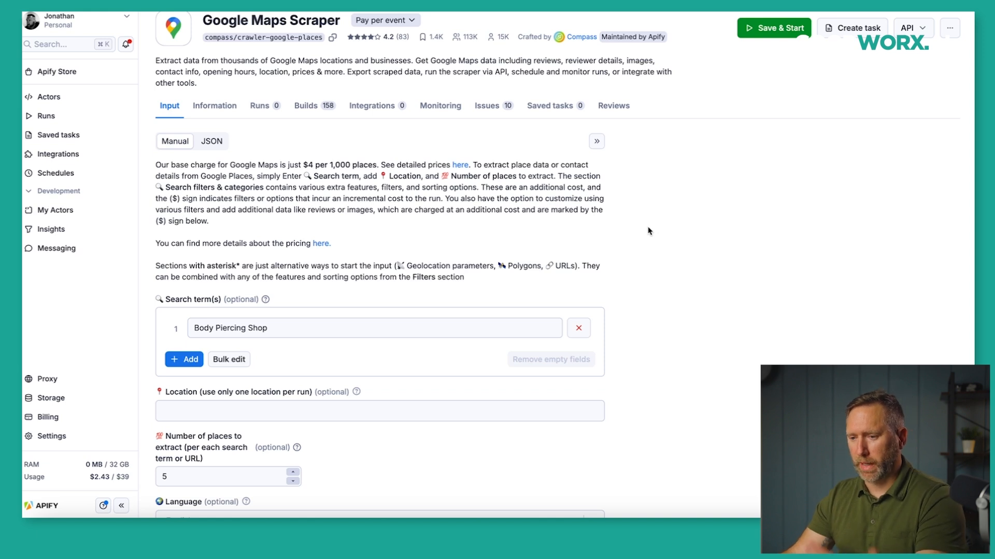
scroll(456, 309, down, 2)
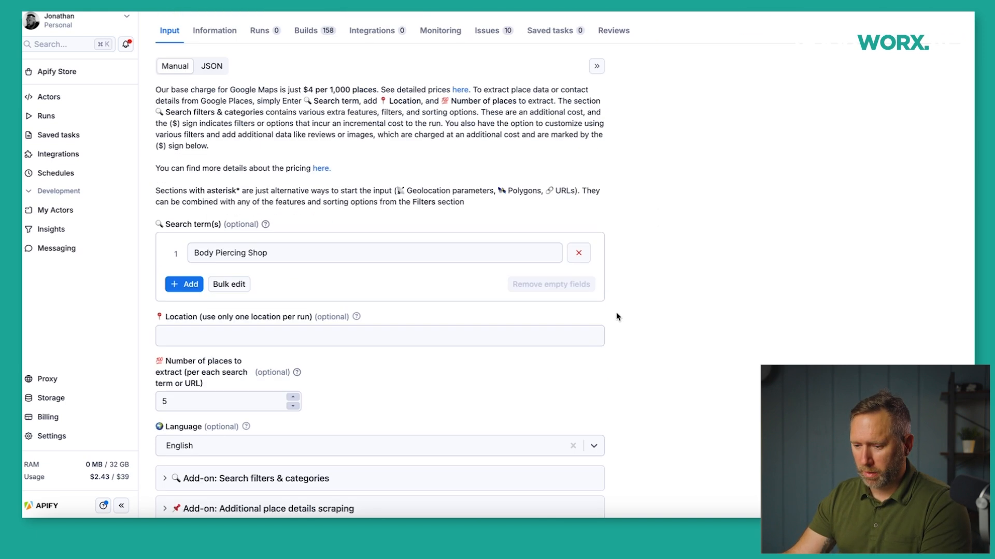
Replace the scraper's search term with 'web design agency'.
drag(298, 278, 196, 273)
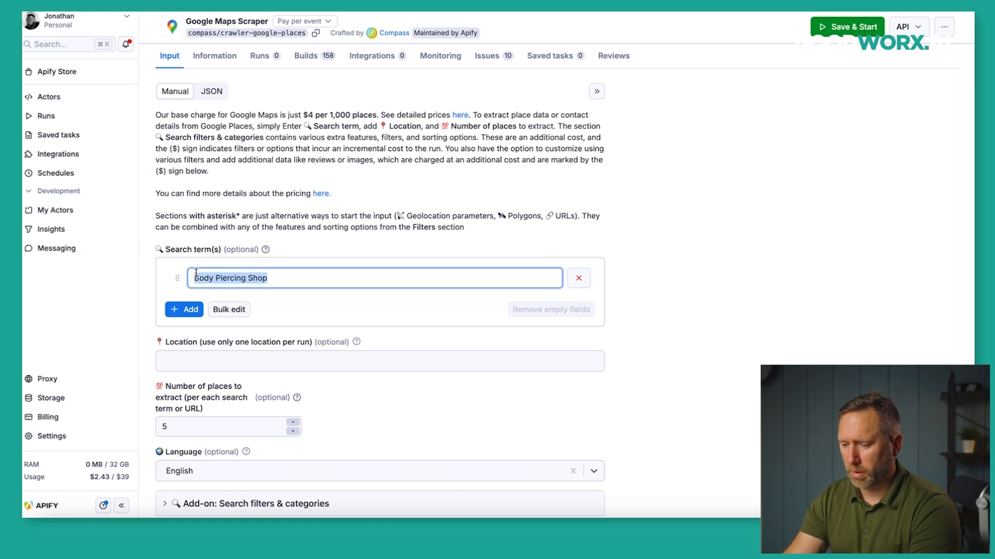
text(web design agency)
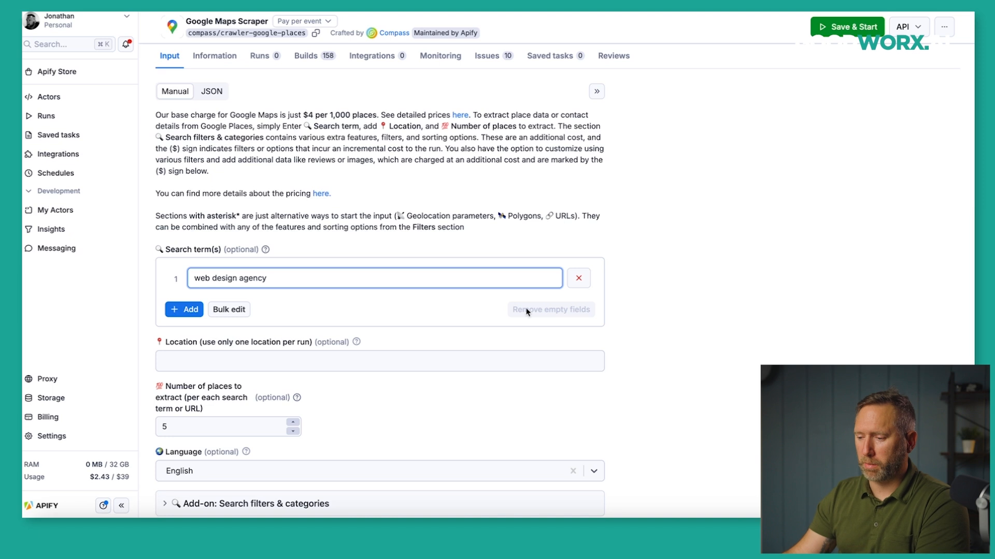
click(683, 301)
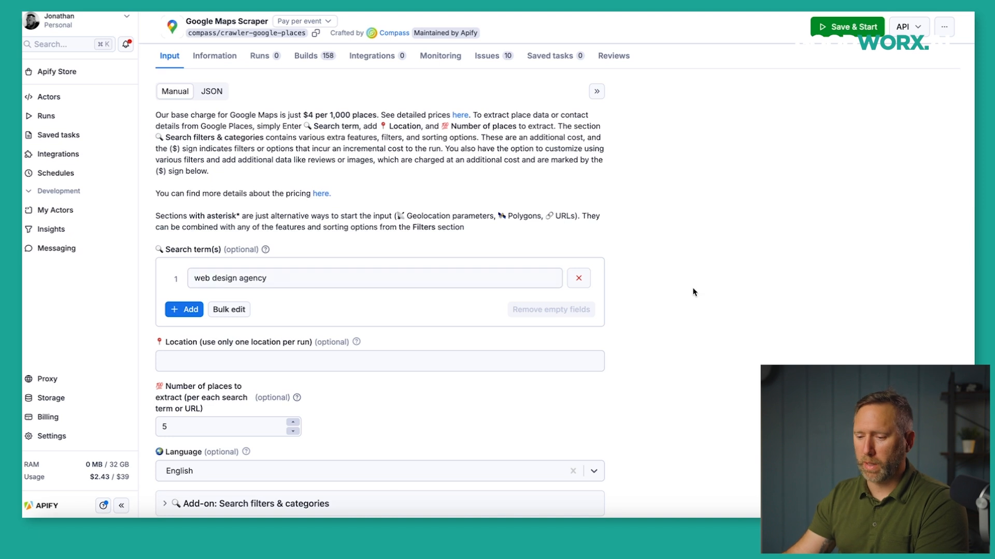
scroll(673, 236, down, 1)
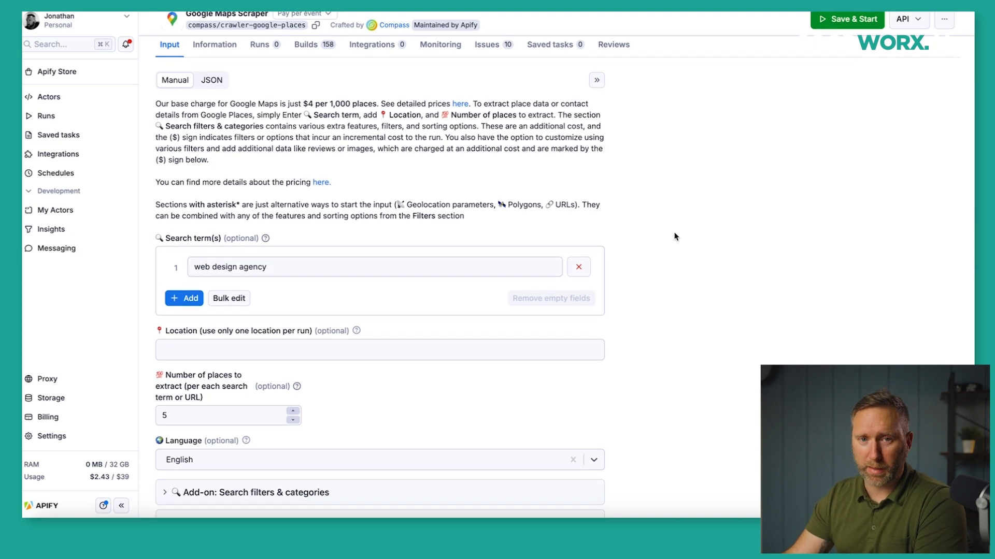
scroll(675, 237, down, 1)
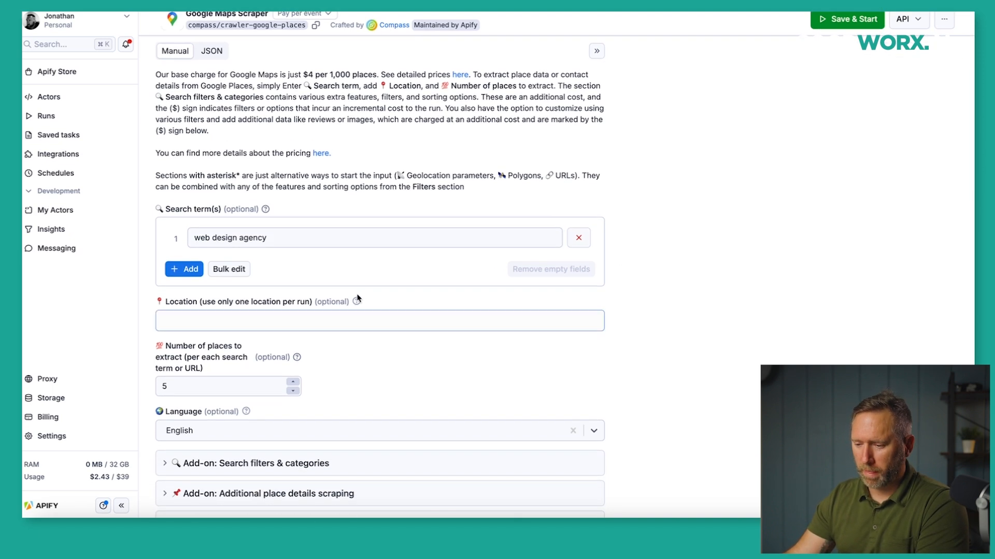
Enter 'charlotte, nc' as the location, then save and start the scraper run.
click(360, 317)
text(cch)
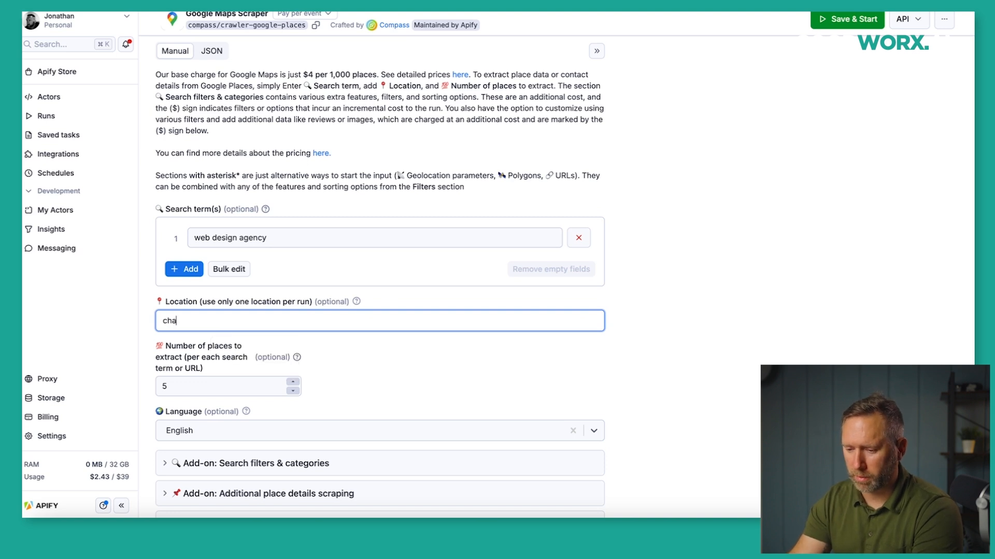
key(BackSpace)
key(BackSpace)
key(BackSpace)
key(BackSpace)
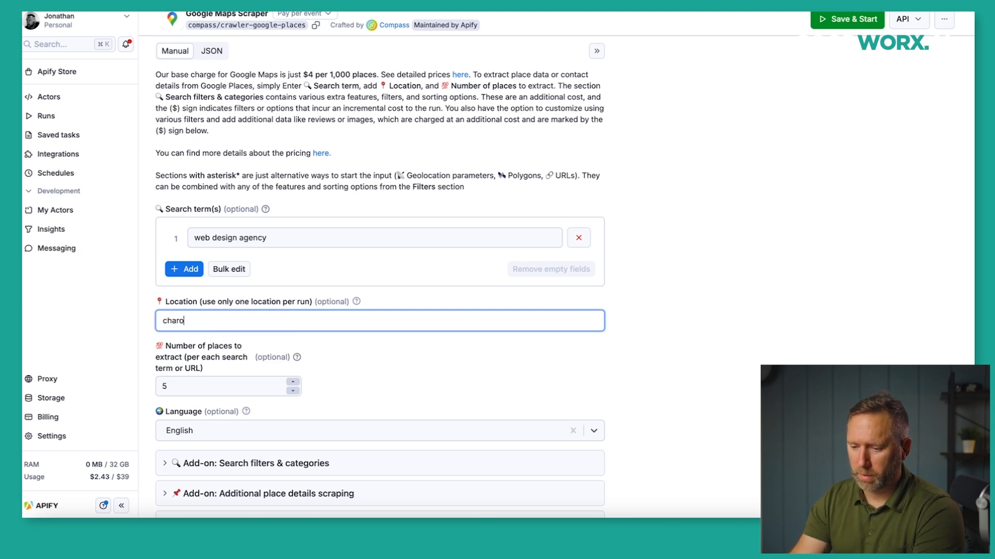
text(nc)
click(825, 352)
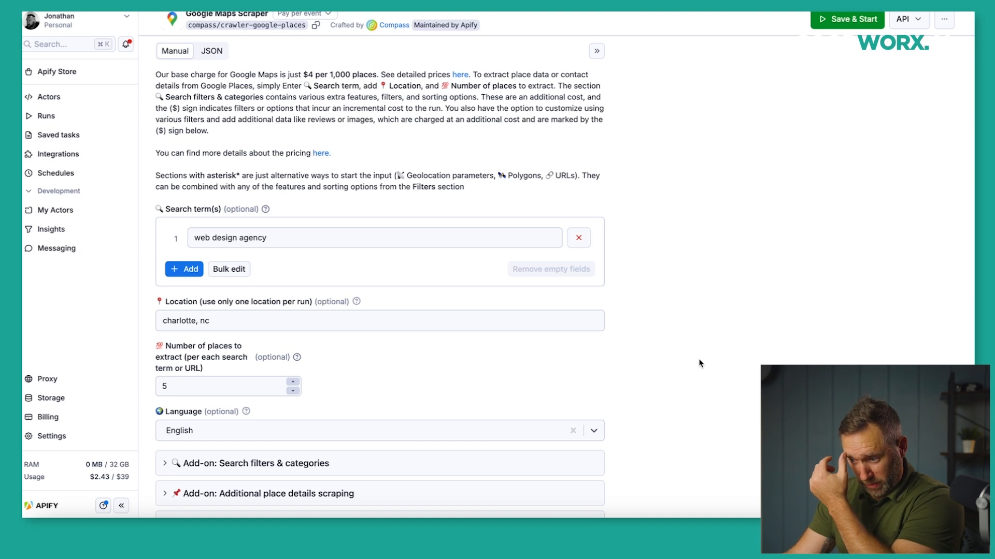
scroll(469, 362, down, 6)
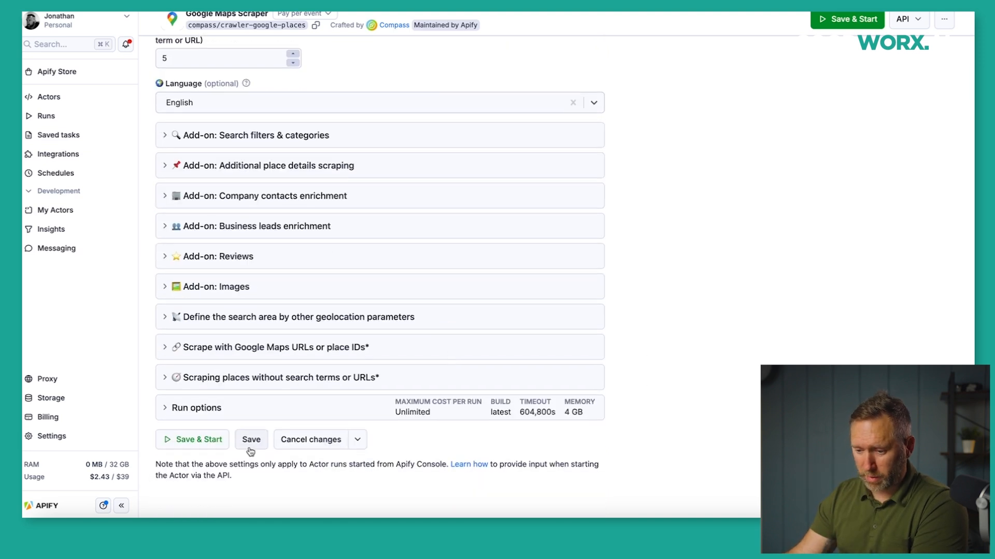
click(209, 442)
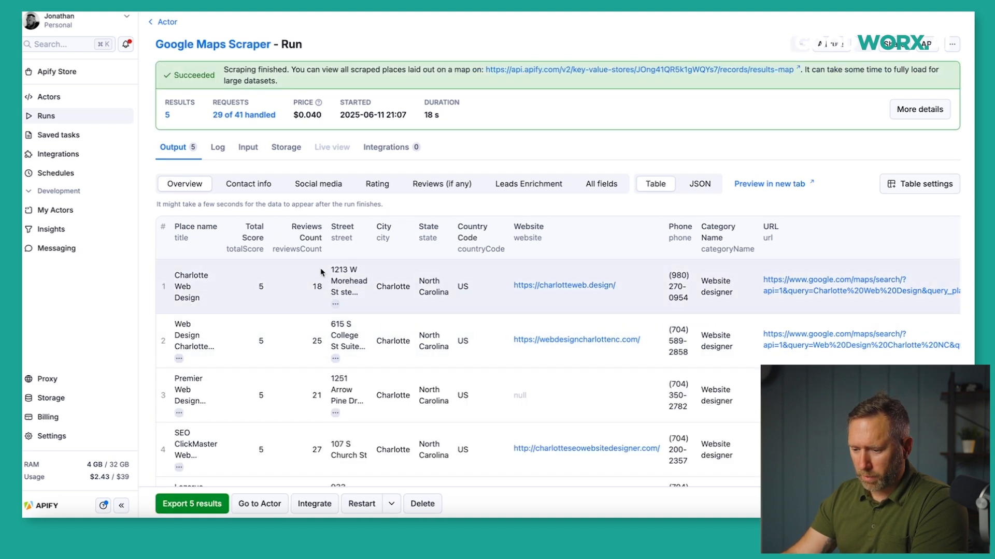
Scroll through the 5 Charlotte website designers in the Output table.
scroll(262, 339, down, 1)
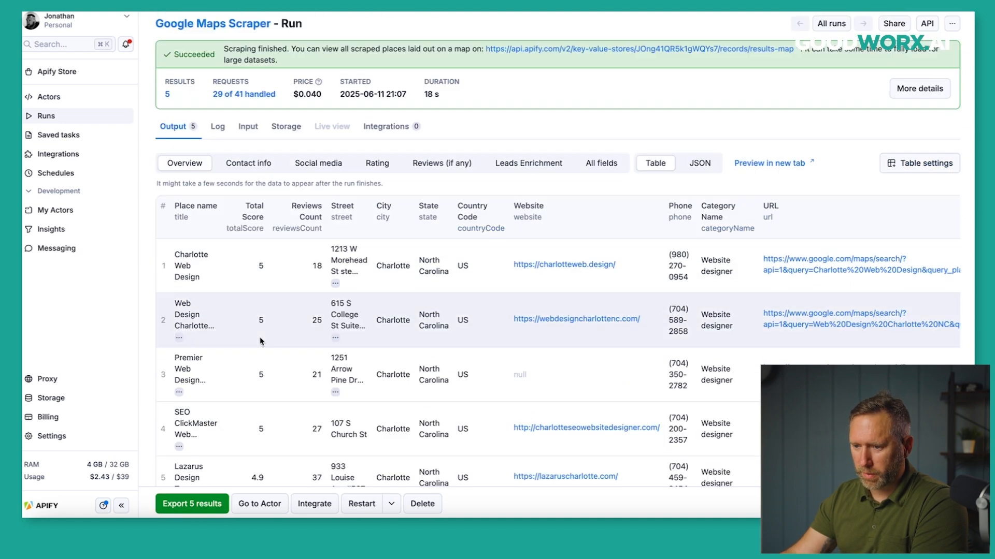
scroll(260, 337, down, 3)
scroll(260, 338, up, 3)
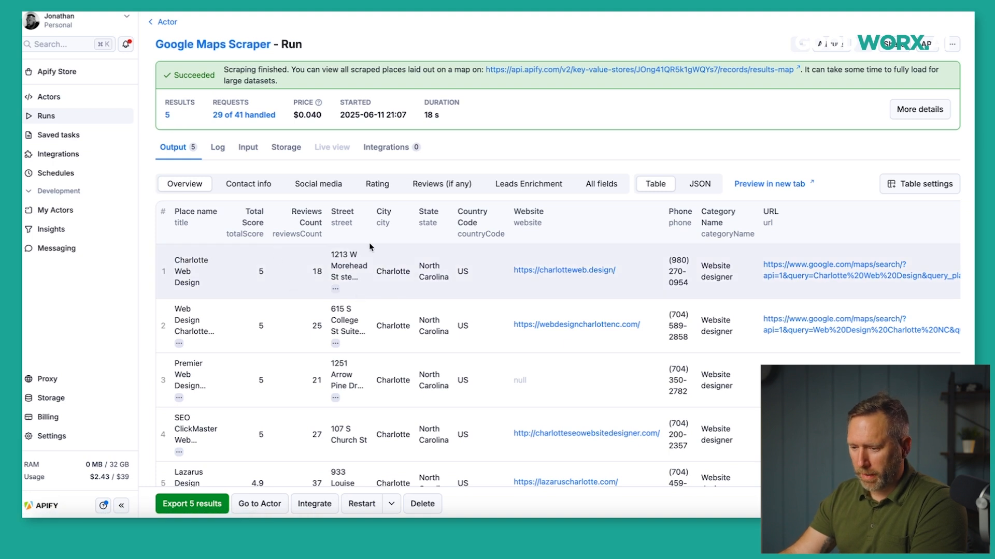
scroll(342, 251, down, 2)
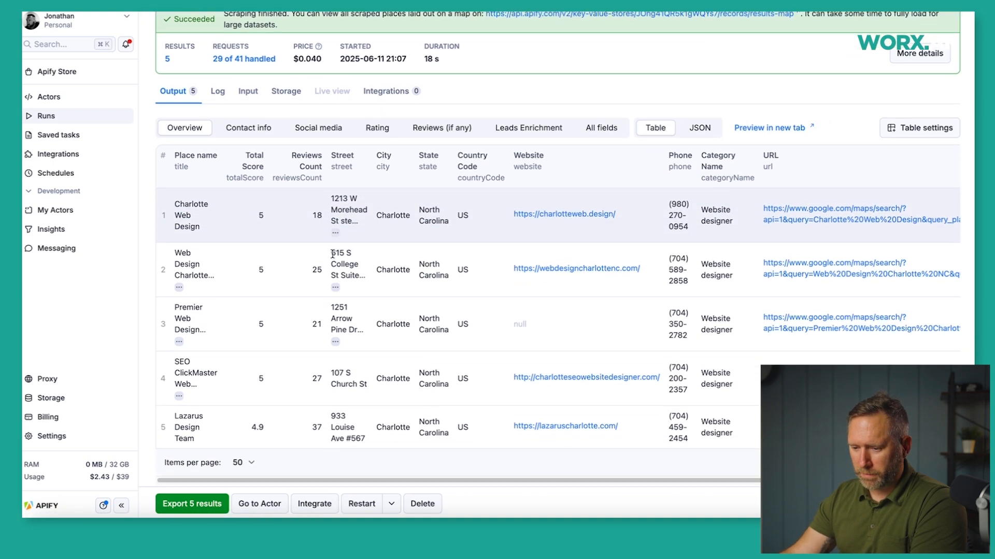
scroll(332, 254, down, 1)
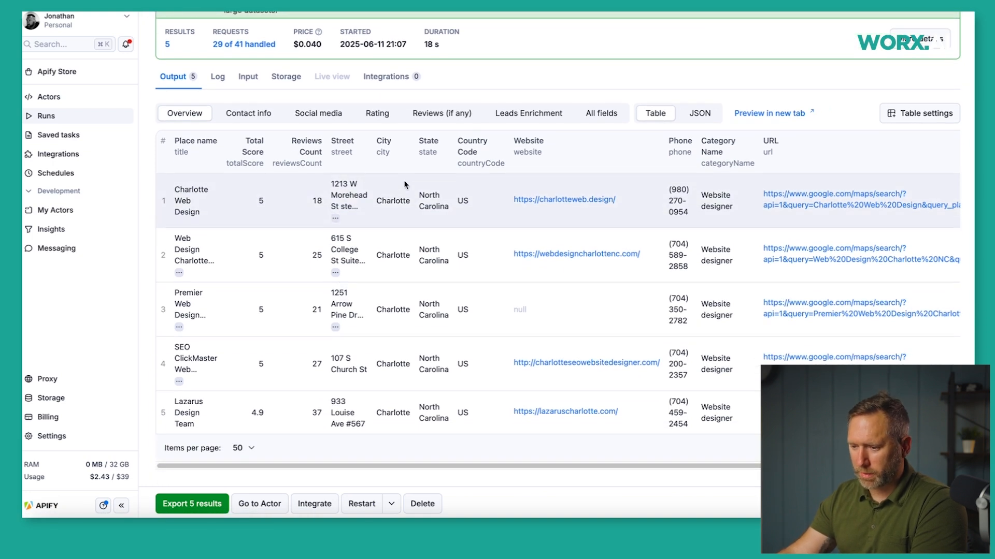
drag(594, 466, 733, 469)
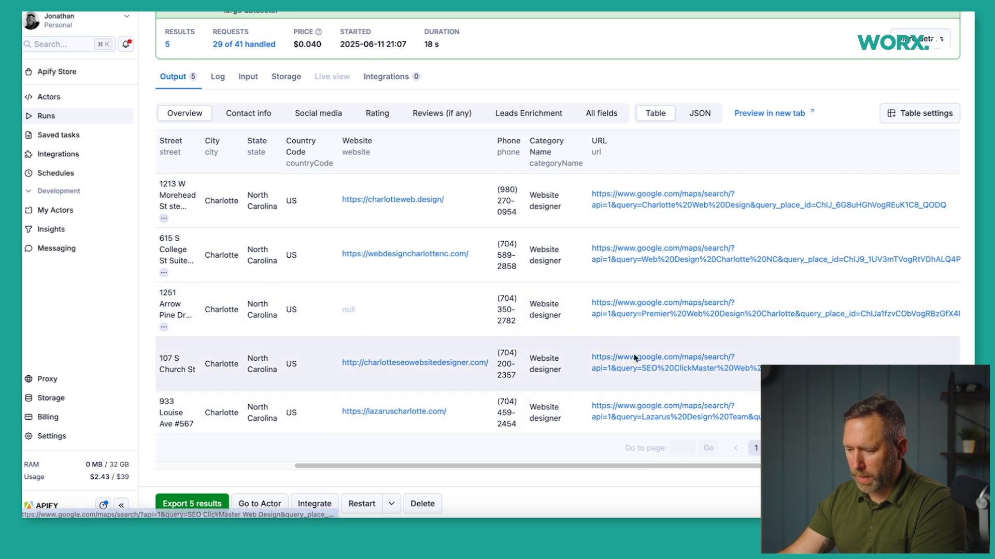
drag(477, 473, 336, 468)
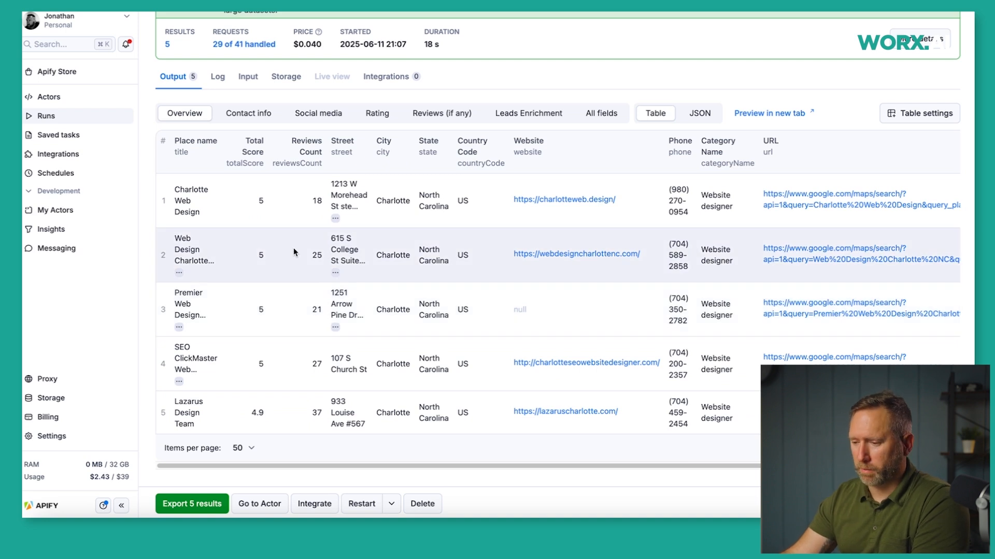
scroll(293, 253, down, 1)
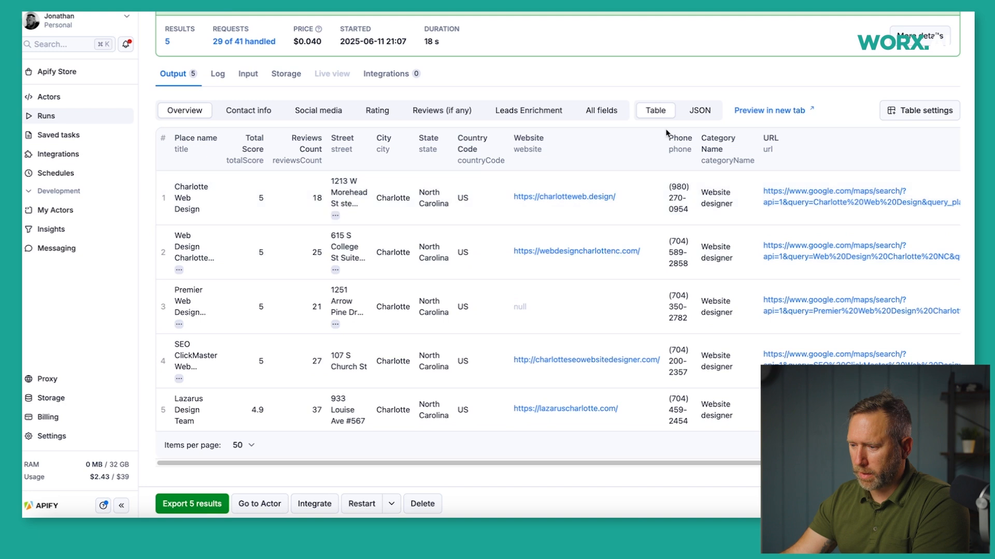
Check the results as JSON, then return to Table and show the Contact info columns.
click(703, 111)
scroll(280, 234, up, 1)
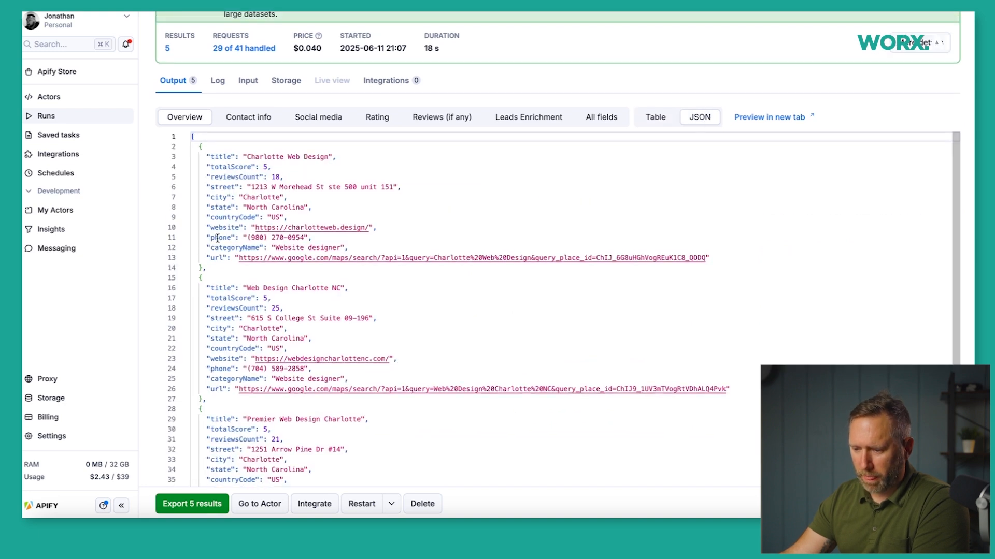
scroll(216, 287, down, 6)
scroll(216, 286, up, 5)
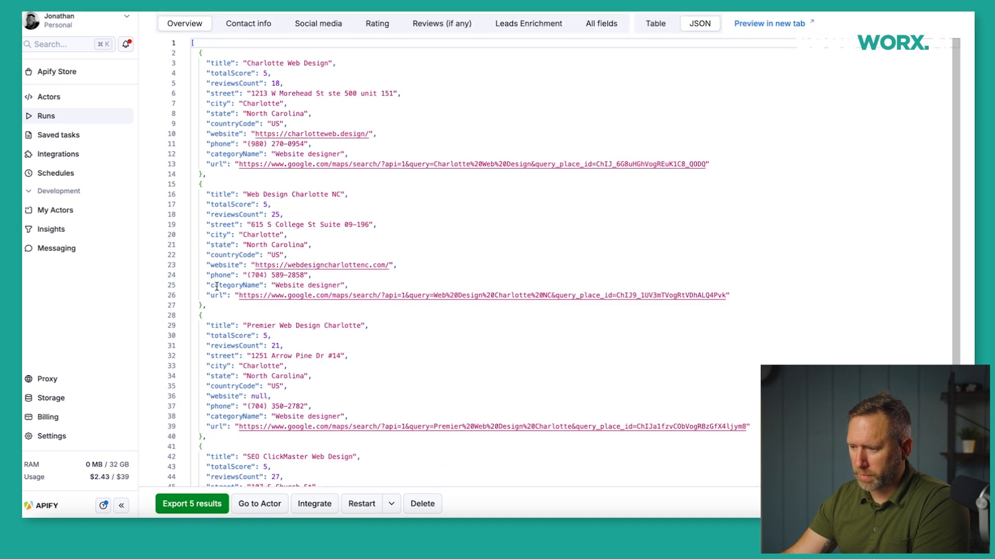
scroll(216, 287, up, 2)
click(655, 97)
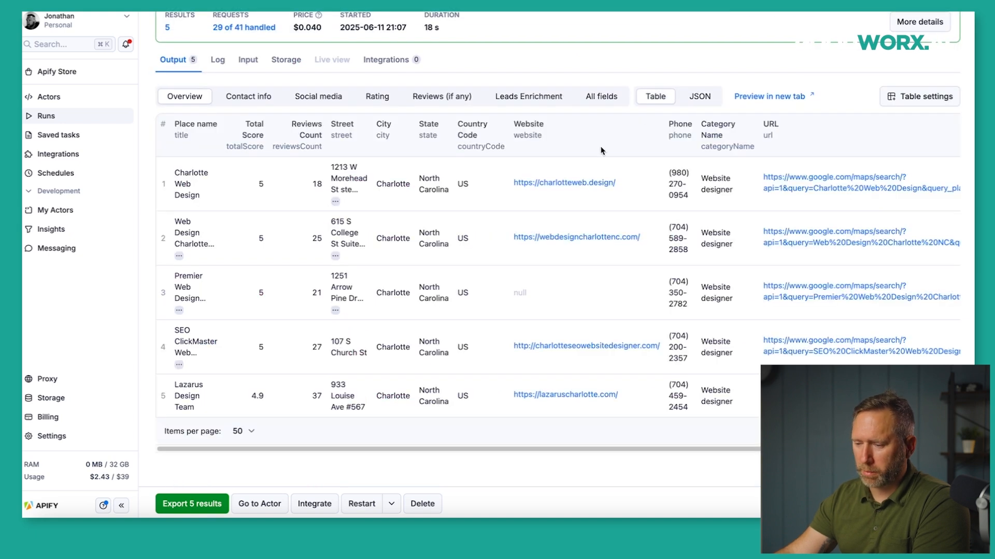
click(250, 99)
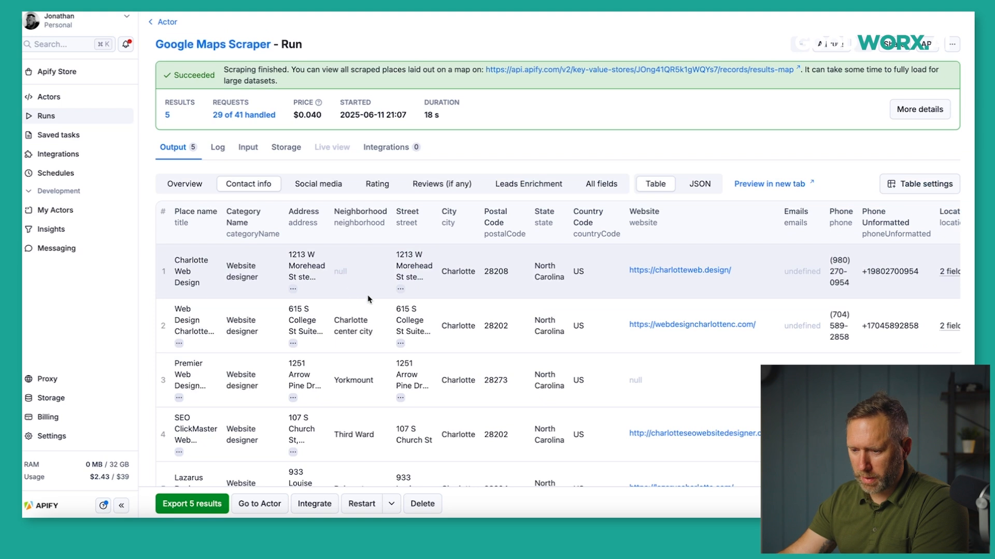
Reveal the full place names and scroll across their contact details, finding every email undefined.
scroll(369, 300, down, 2)
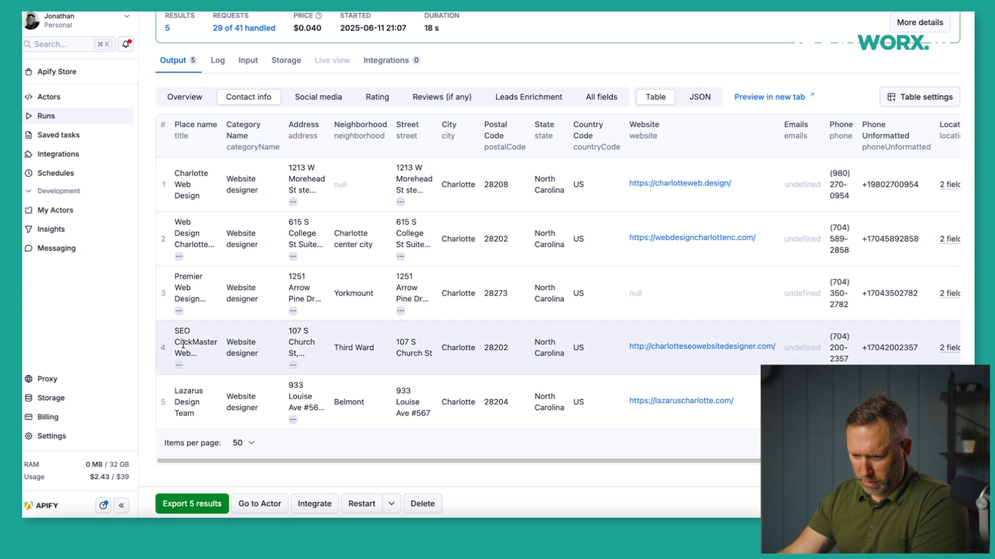
click(179, 369)
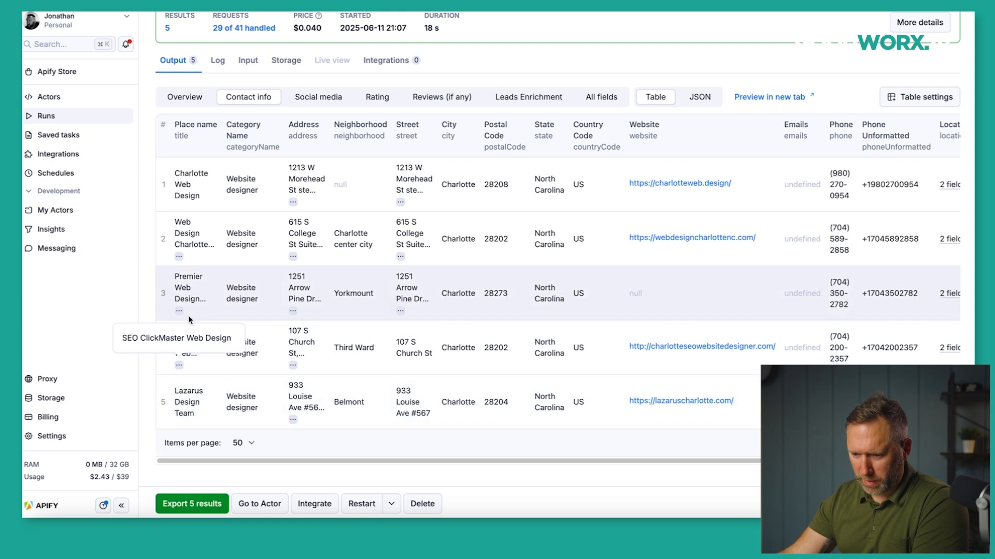
click(180, 312)
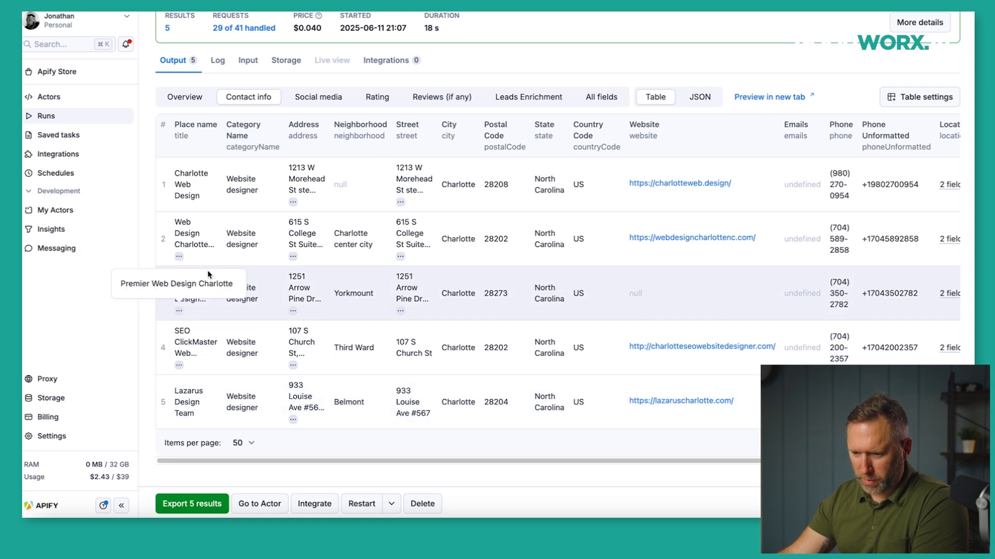
click(180, 257)
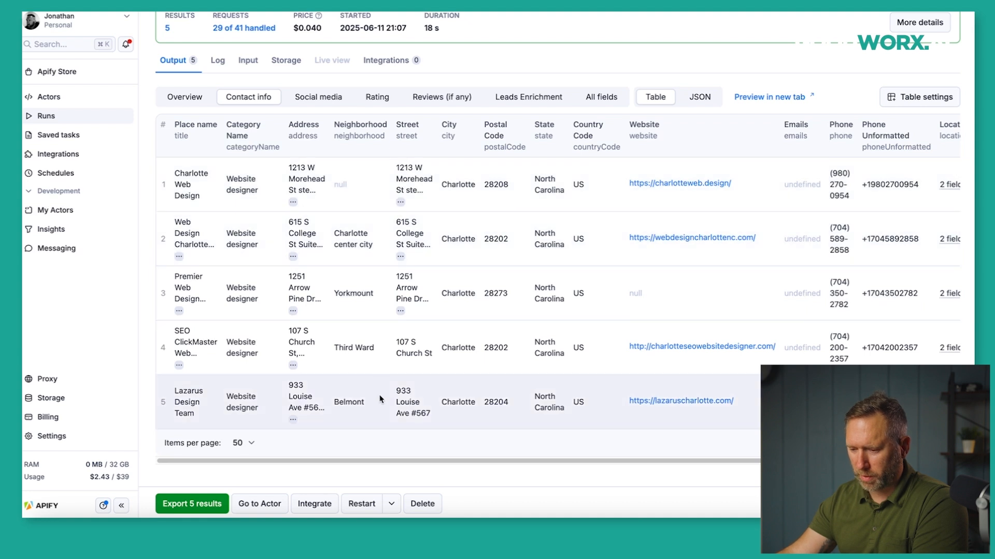
drag(410, 461, 539, 470)
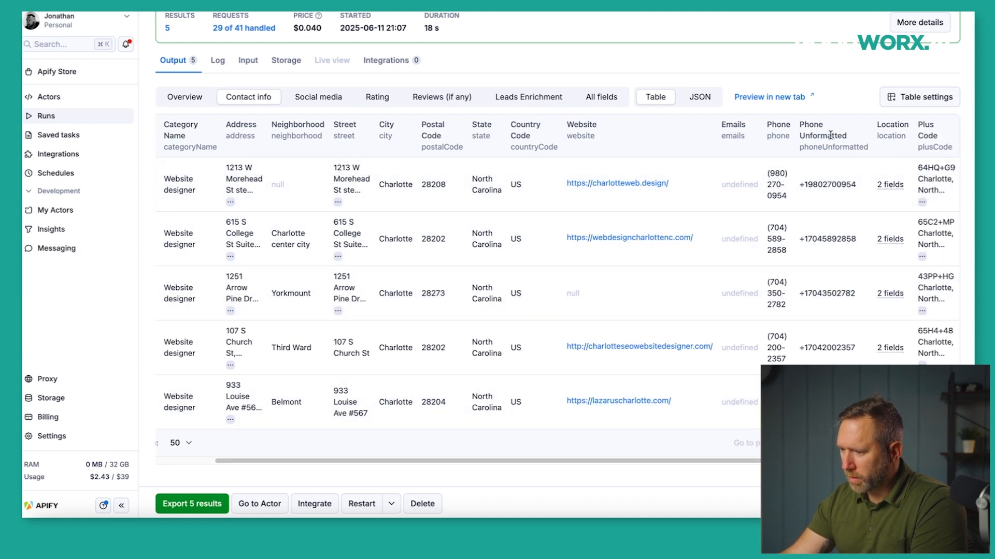
scroll(746, 346, down, 1)
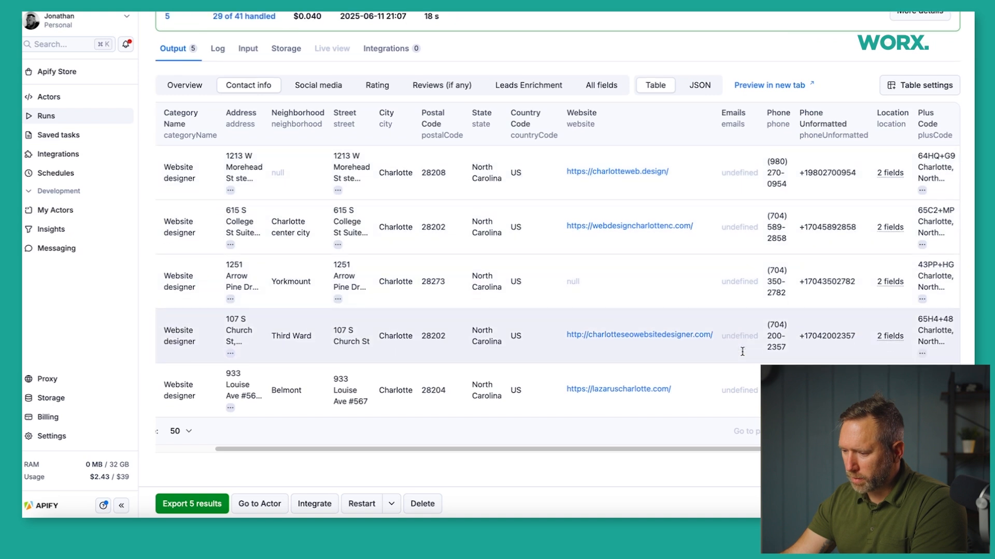
scroll(742, 352, up, 2)
scroll(742, 352, down, 1)
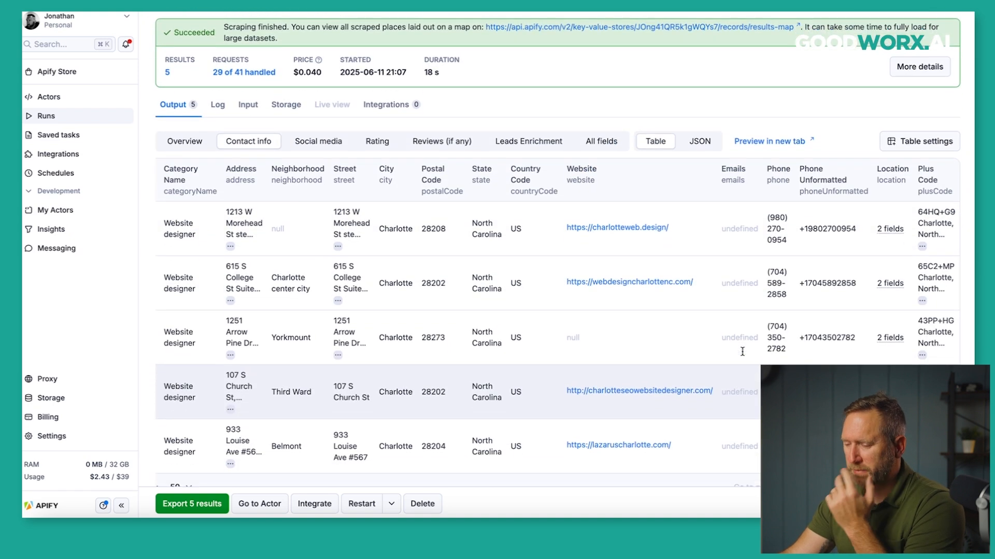
scroll(743, 354, down, 1)
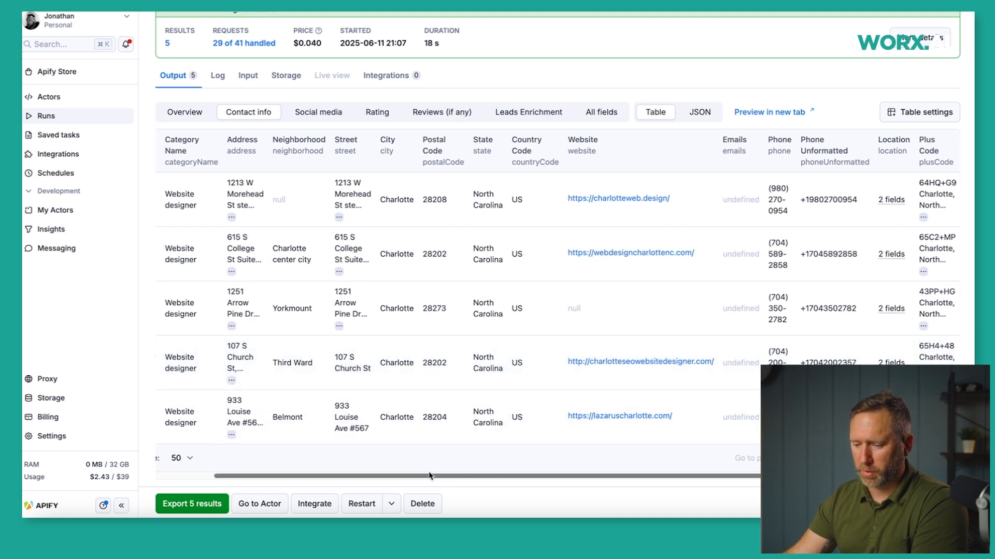
drag(435, 476, 303, 461)
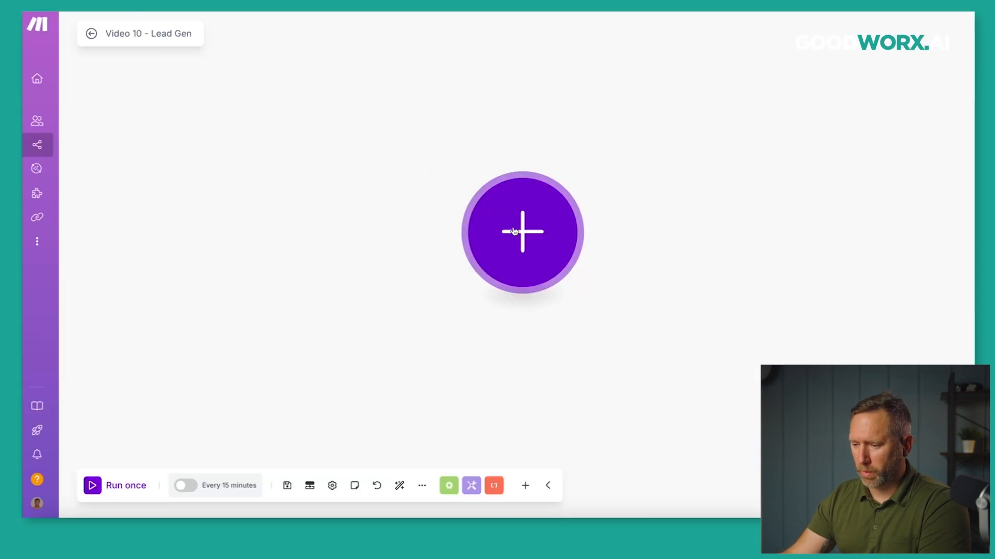
Add Apify's Run an Actor action as the Lead Gen scenario's first module.
click(522, 232)
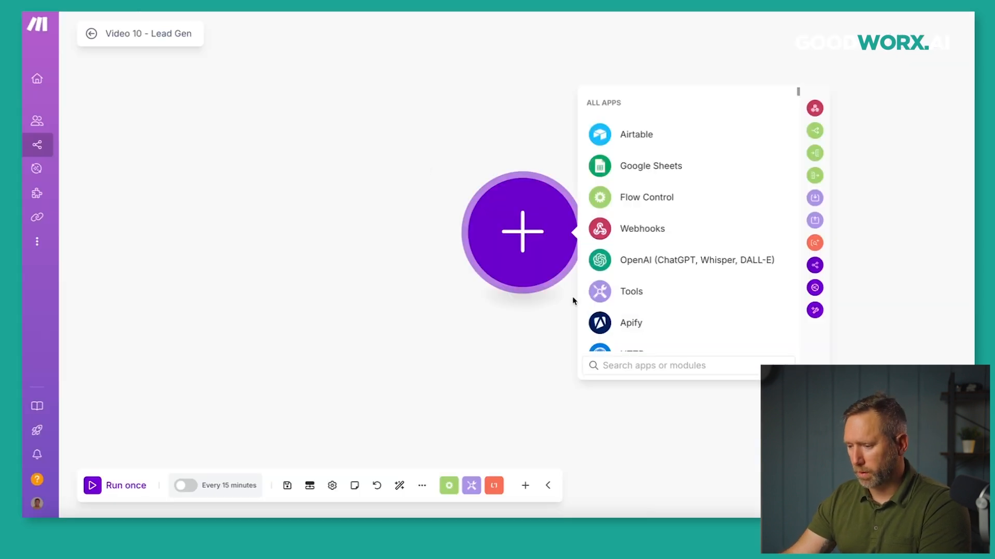
click(608, 322)
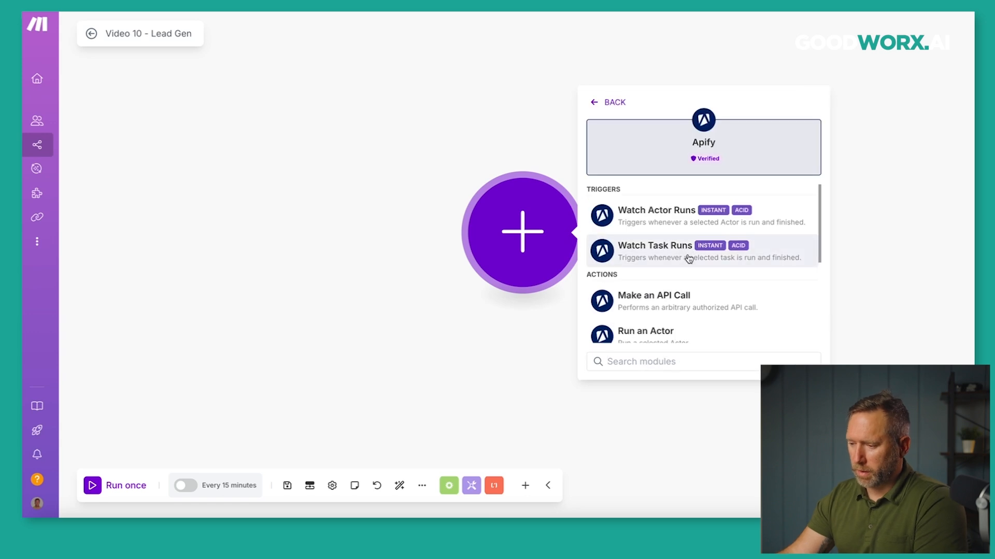
scroll(684, 271, down, 2)
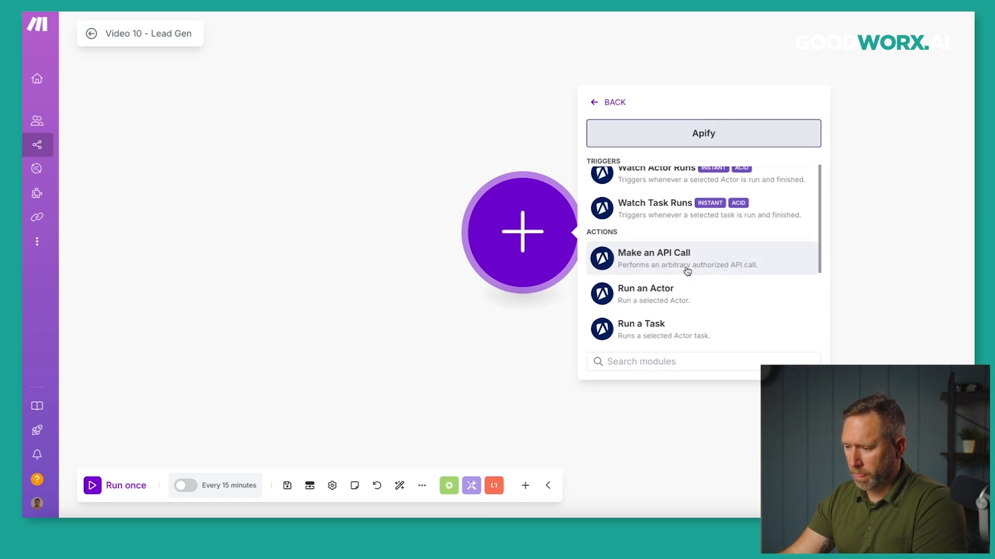
click(651, 286)
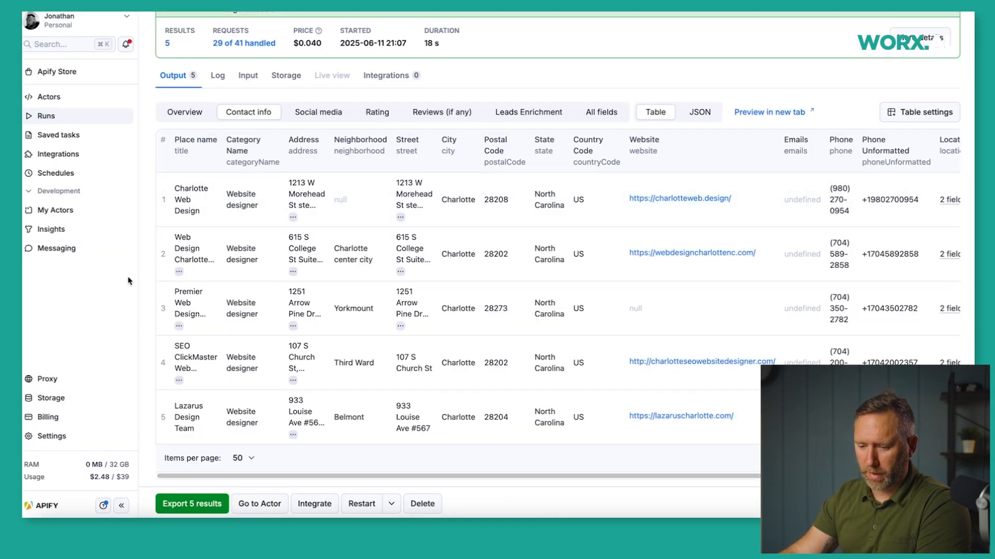
Open Apify Console's Settings to view the account's API tokens under API & Integrations.
click(63, 439)
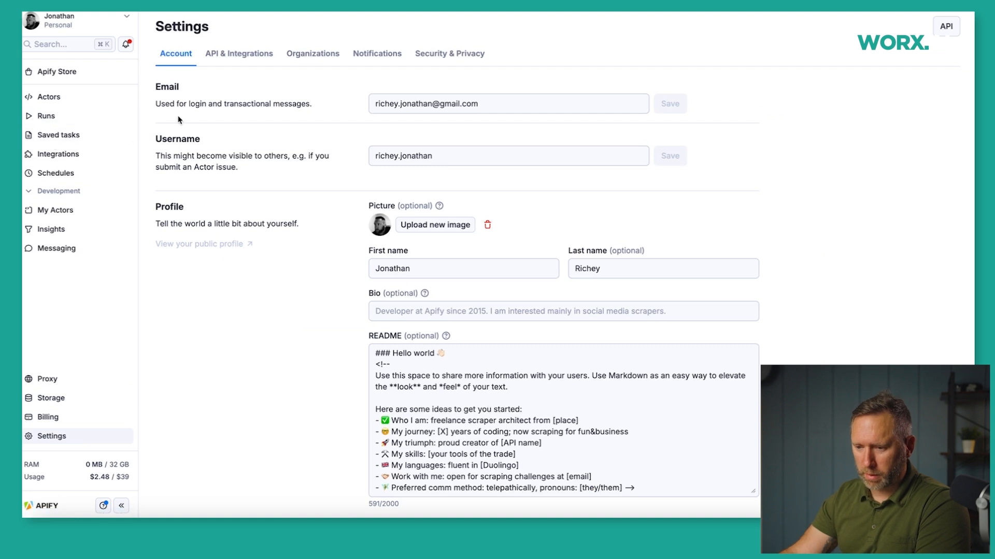
click(253, 56)
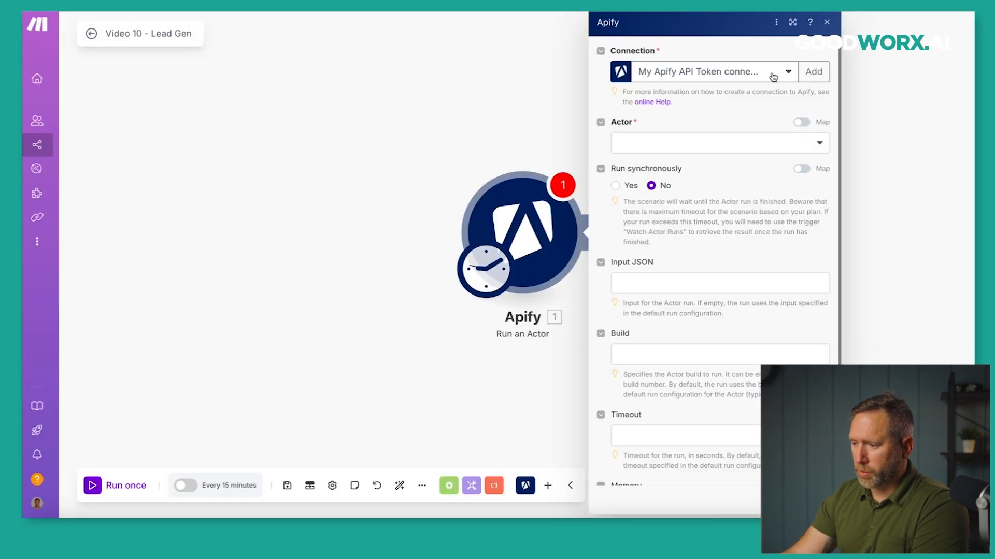
Set the Run an Actor module's Actor to Google Maps Scraper, leaving Input JSON empty.
click(820, 145)
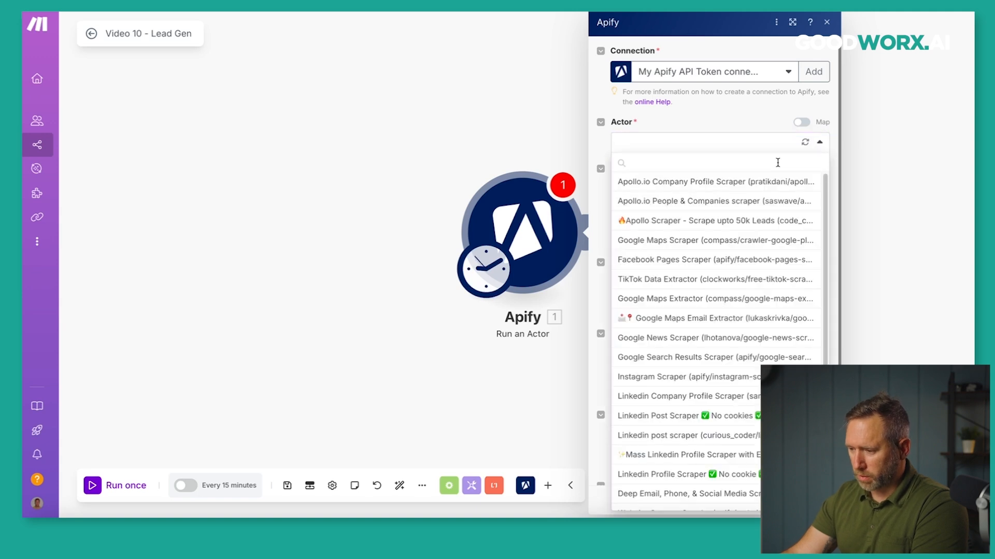
click(666, 241)
scroll(723, 241, down, 3)
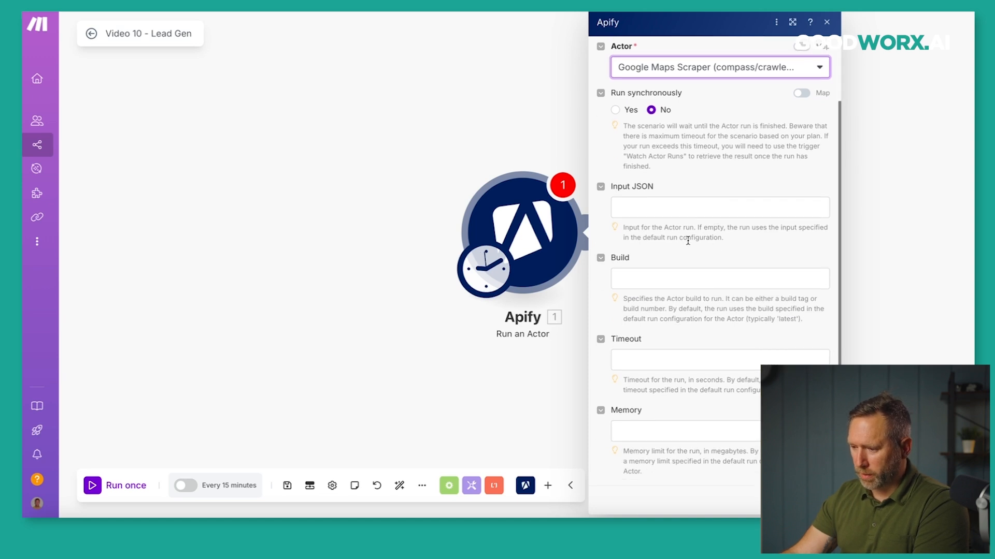
scroll(687, 239, up, 1)
click(669, 237)
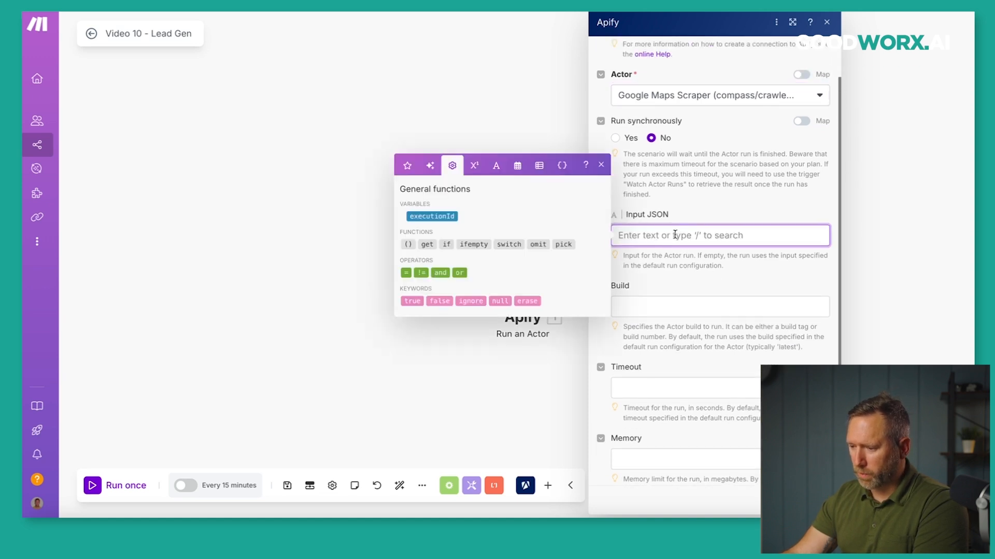
click(686, 218)
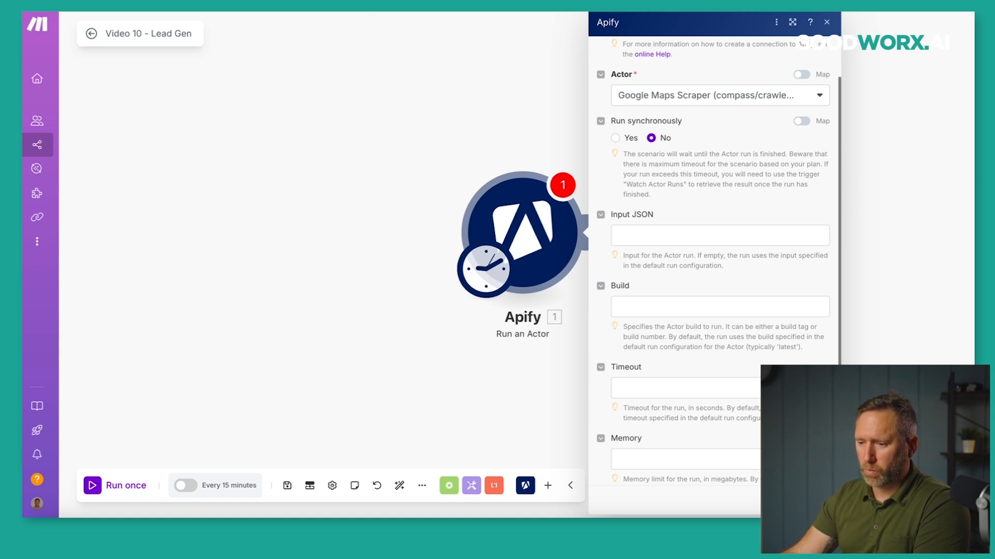
click(467, 4)
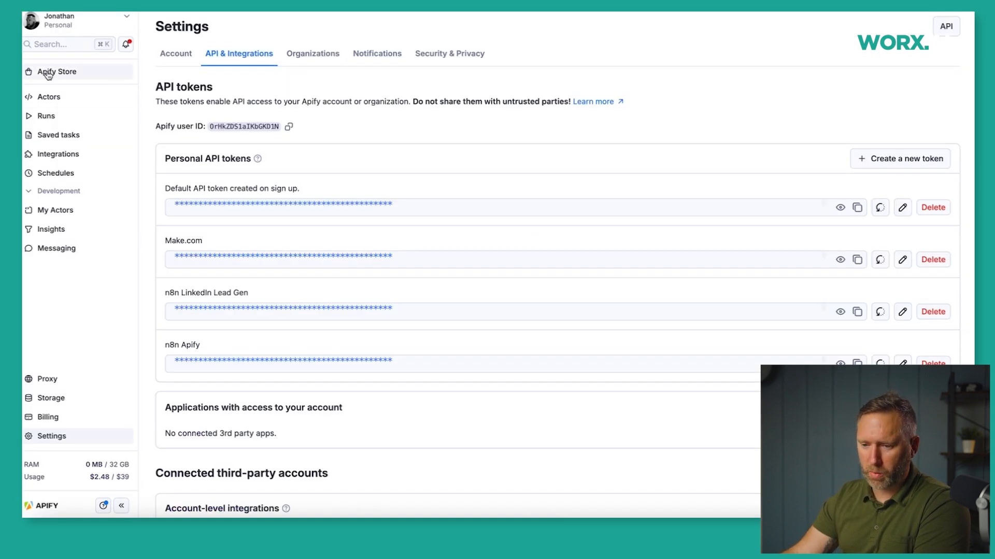
Copy the input JSON of the latest Google Maps Scraper run from its Input tab.
click(44, 98)
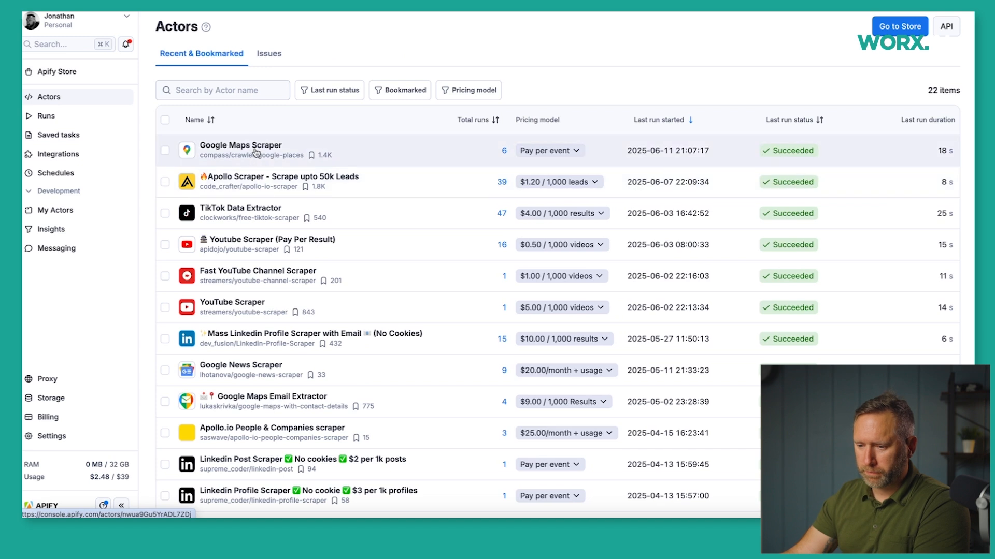
click(254, 146)
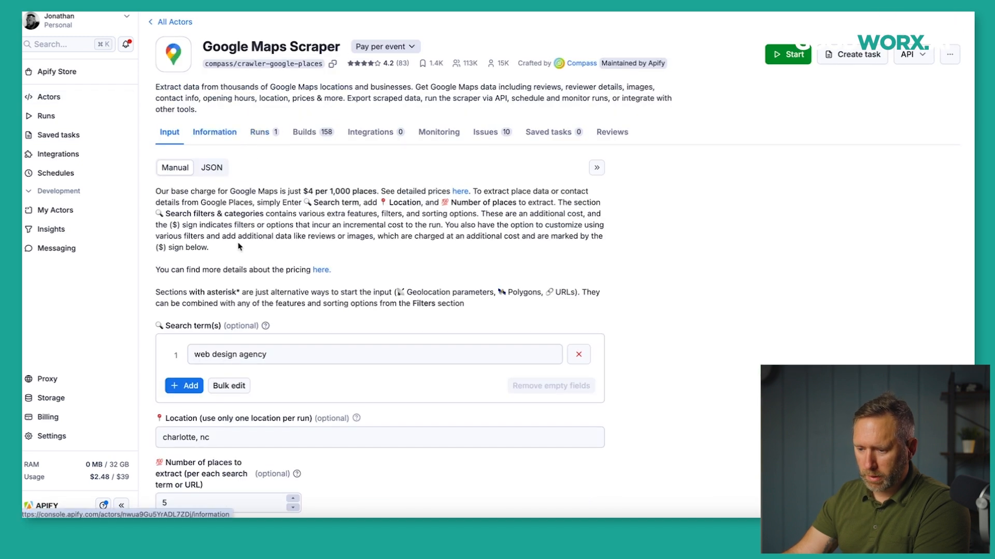
click(265, 138)
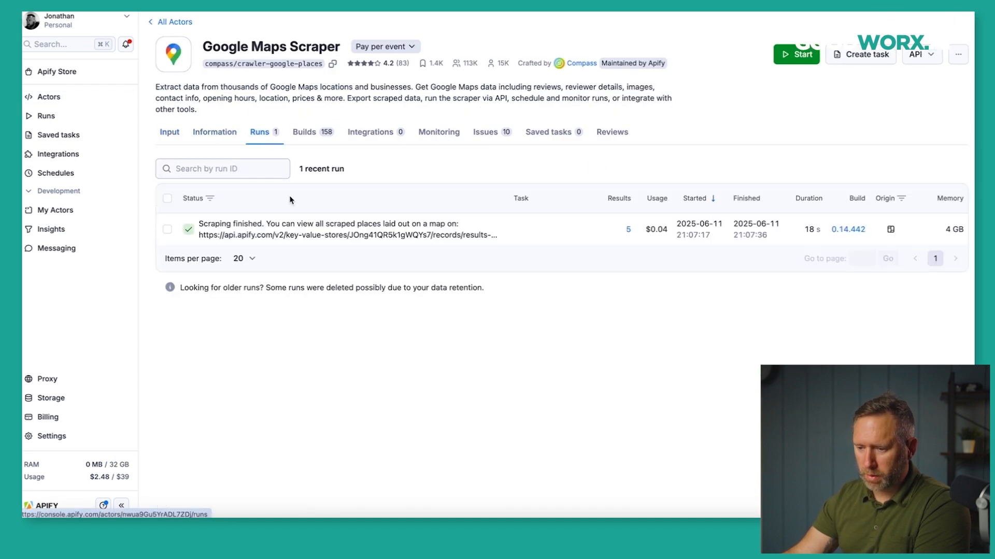
click(307, 222)
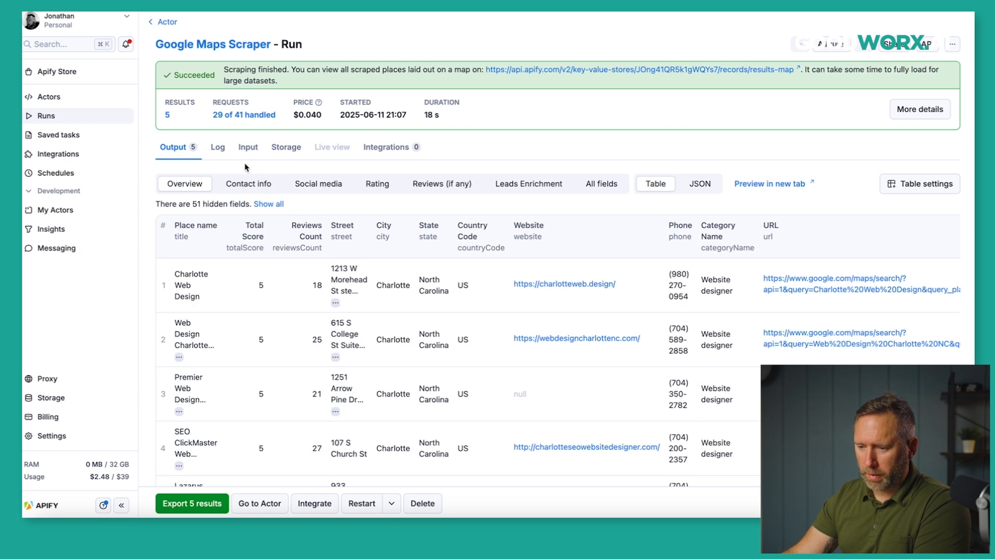
click(247, 149)
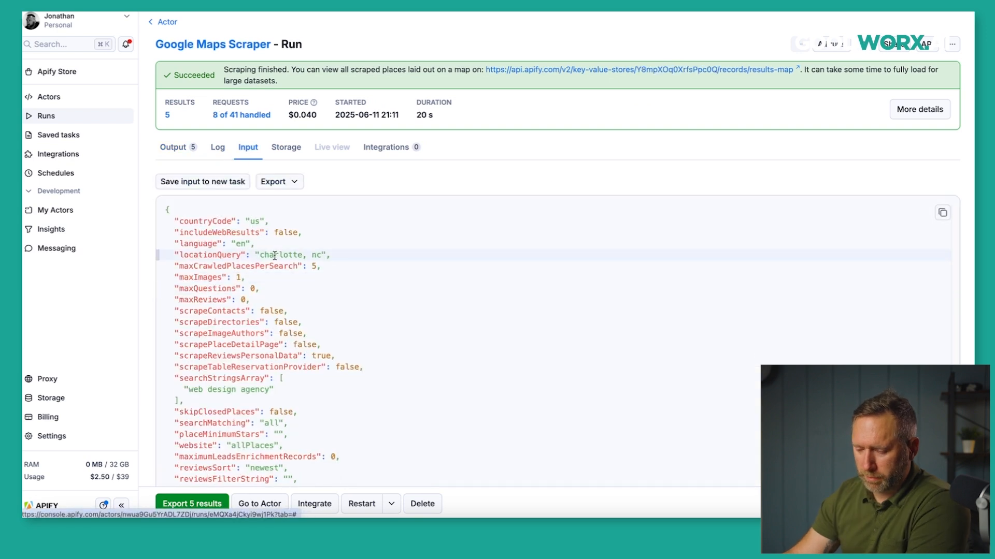
scroll(269, 252, down, 2)
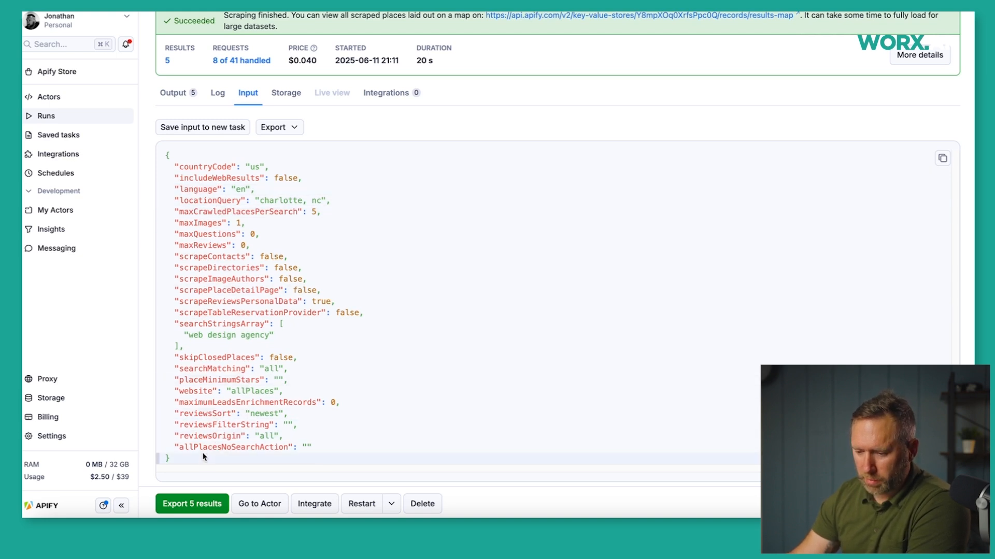
drag(202, 457, 167, 154)
key(super+c)
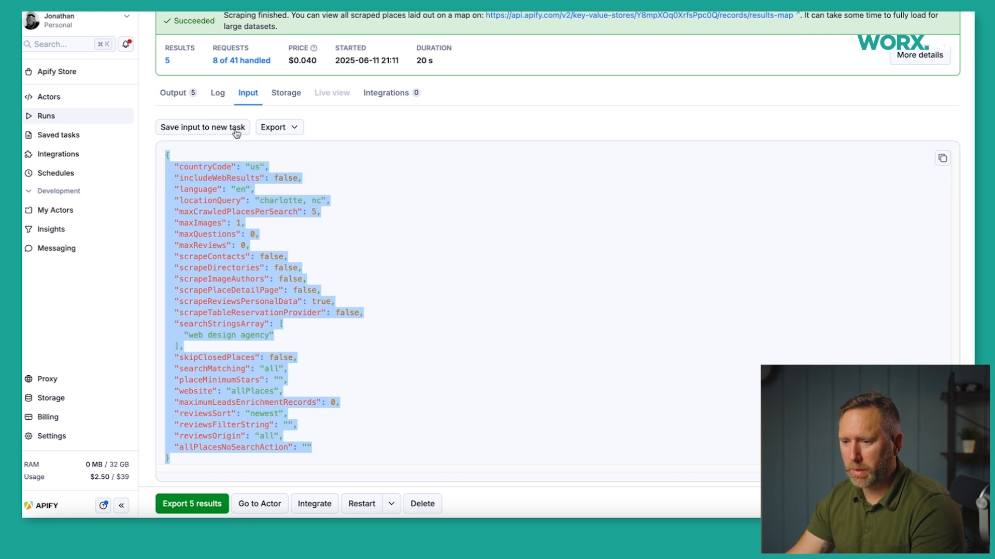
click(259, 14)
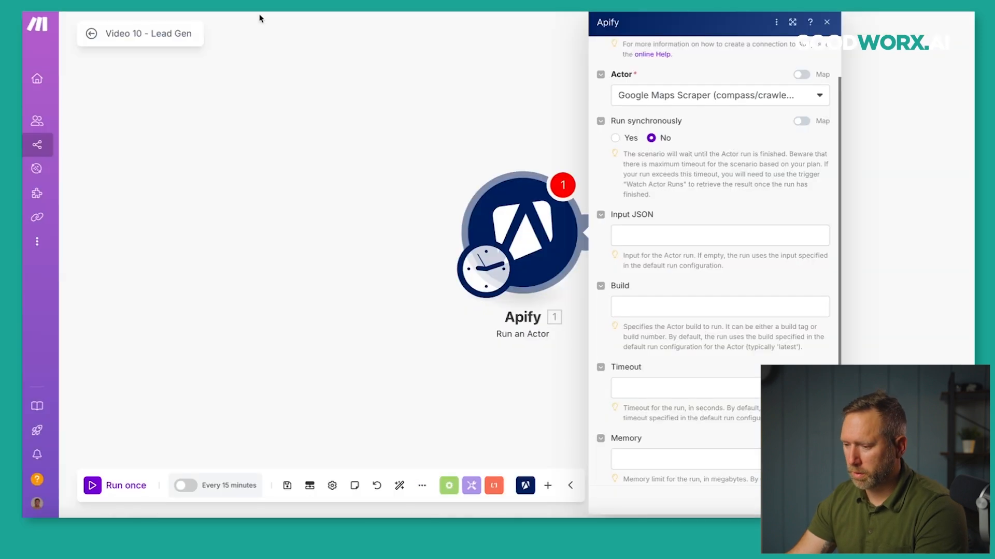
Paste the Charlotte scraper input into Input JSON, save the scenario, and check the actor's runs.
click(632, 237)
key(super+v)
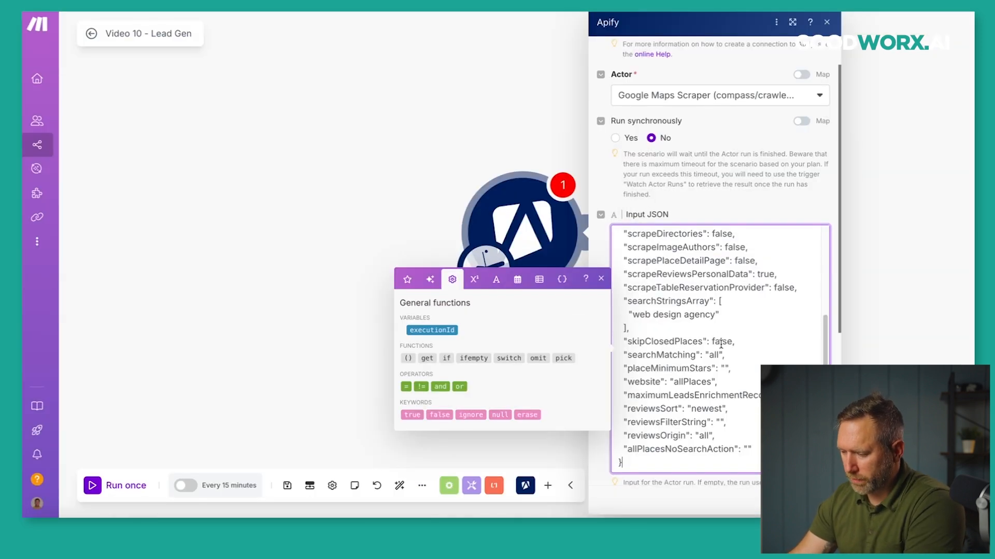
click(817, 501)
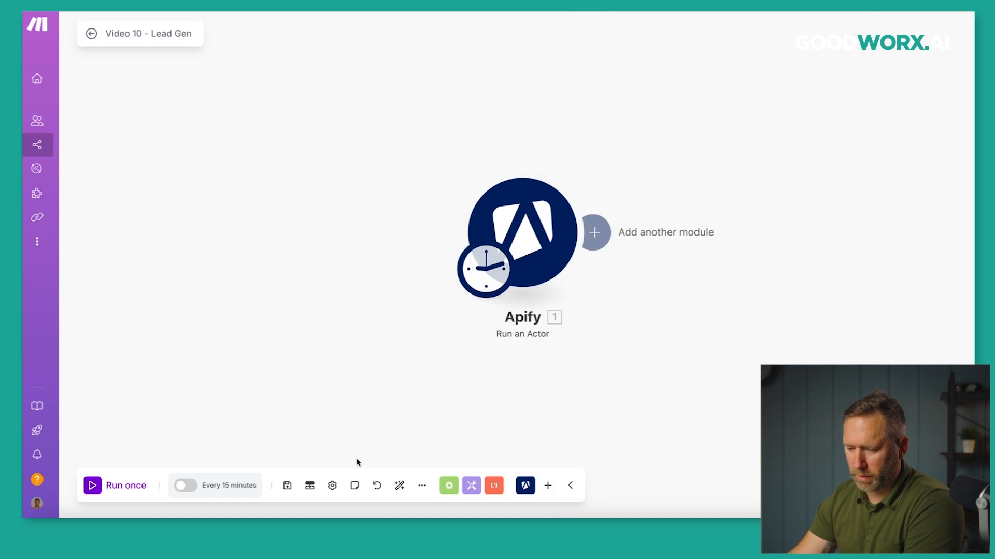
click(281, 484)
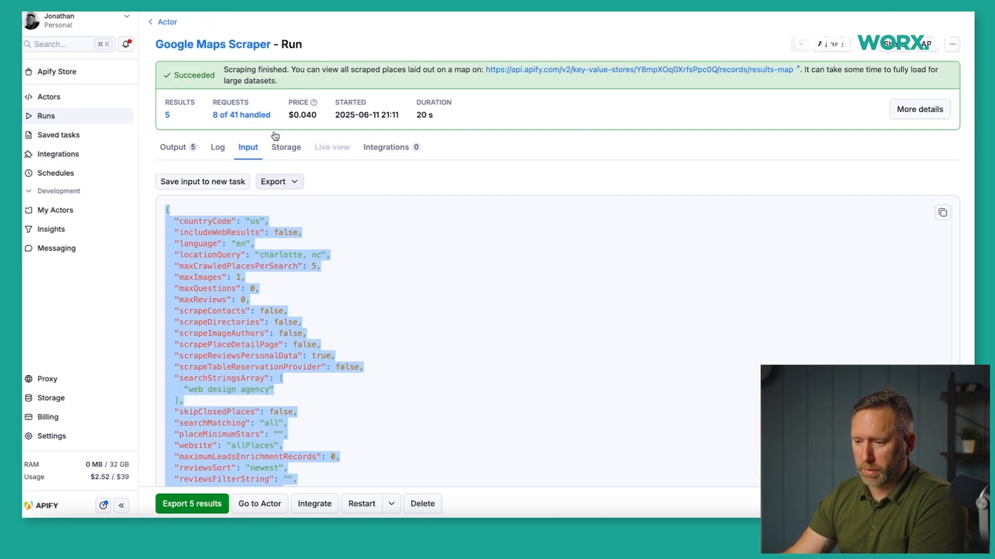
click(226, 45)
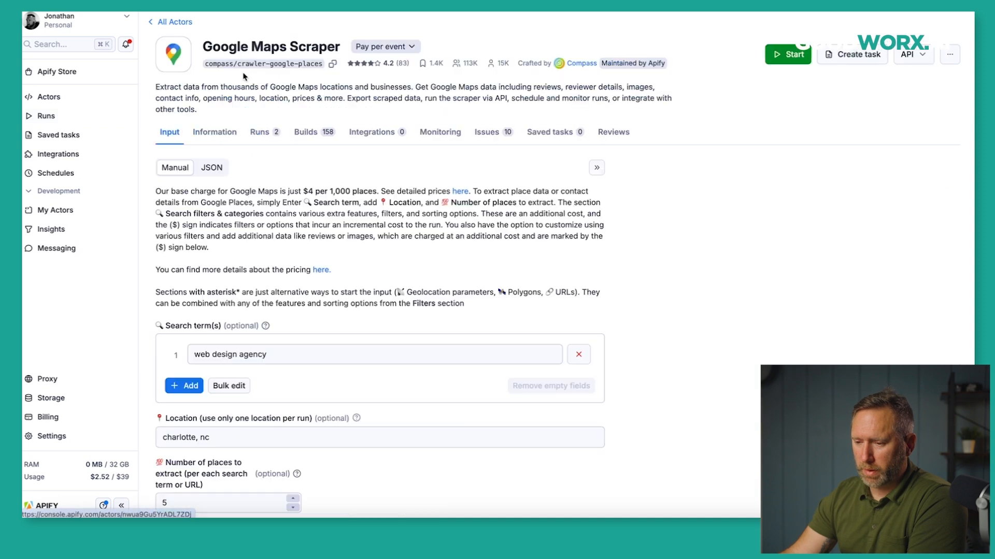
click(260, 136)
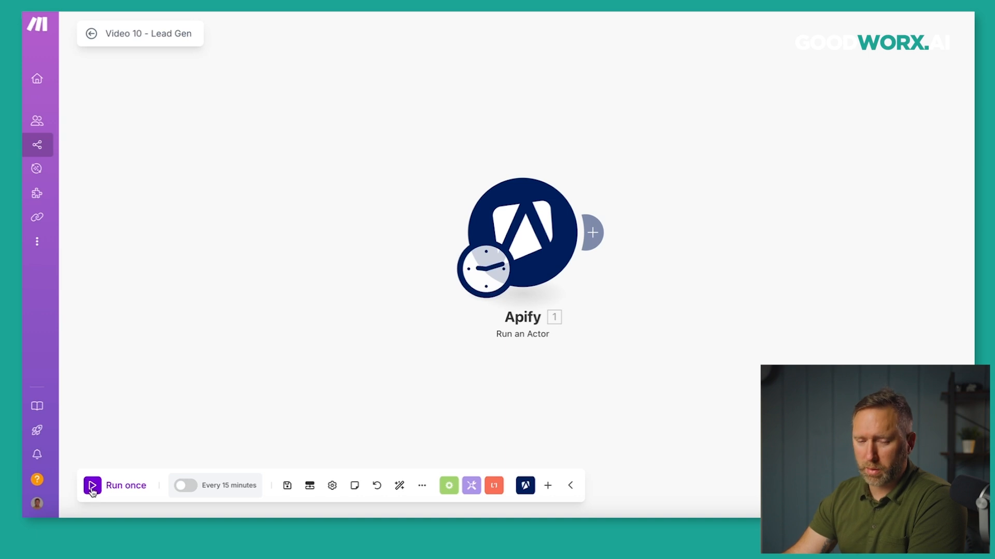
Run the Lead Gen scenario once, review and close its output, save, and open the scenarios list.
click(92, 488)
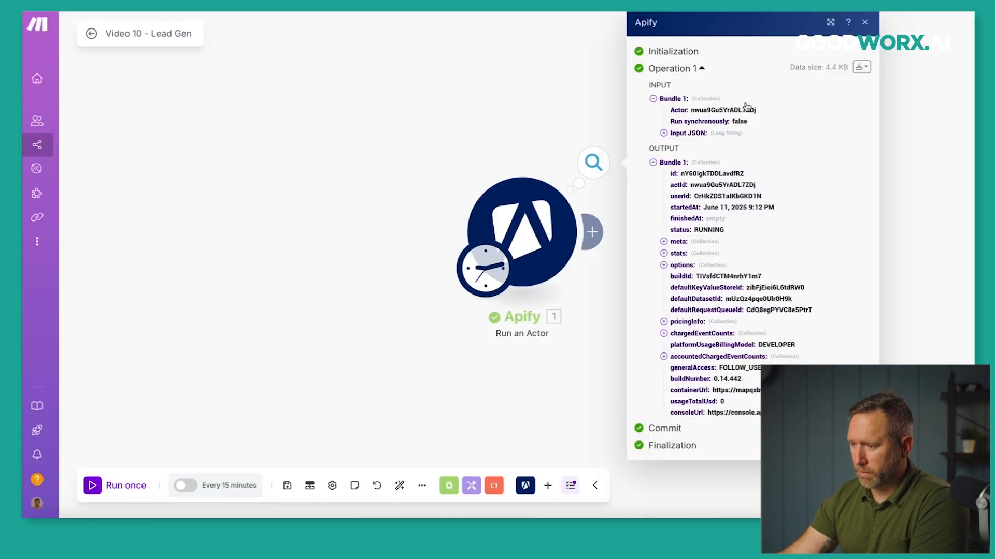
click(865, 25)
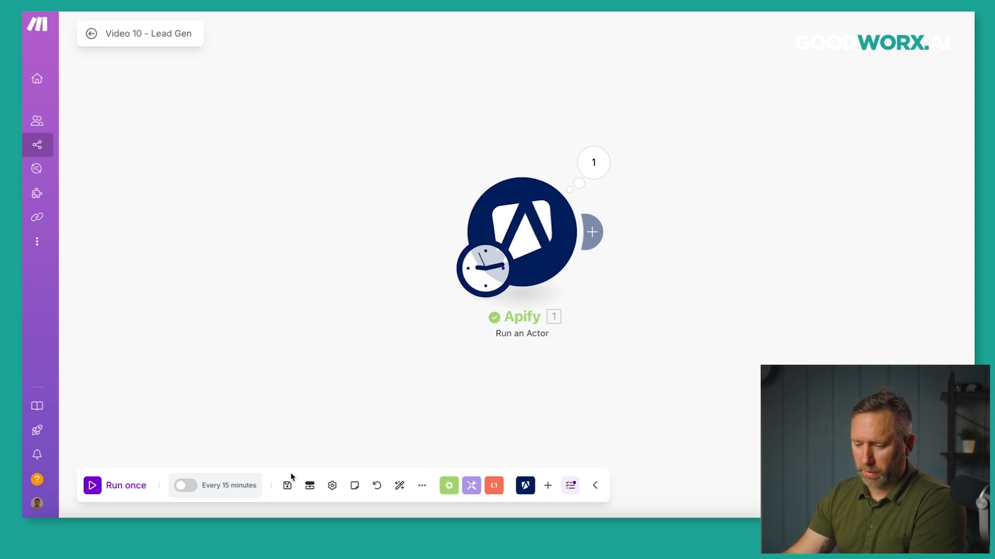
click(287, 486)
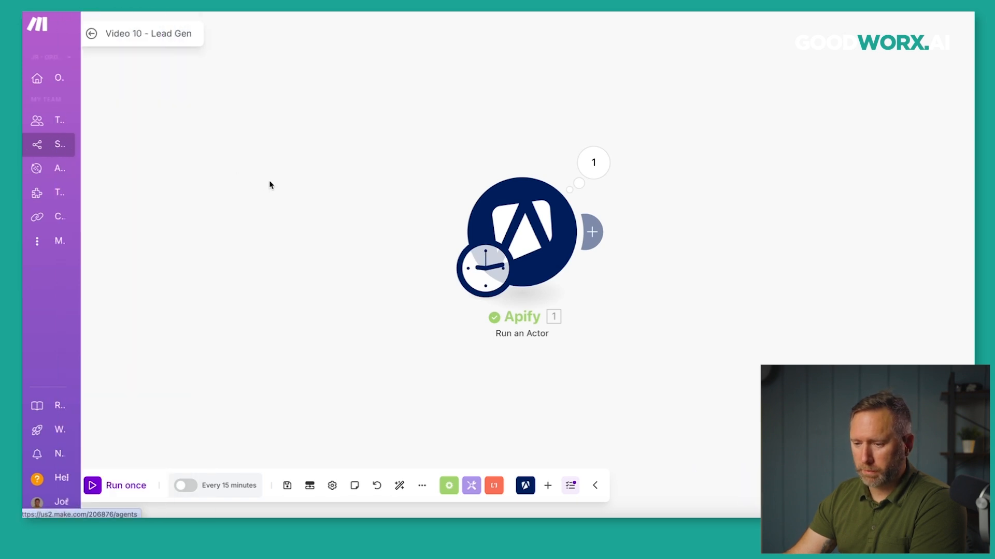
click(46, 148)
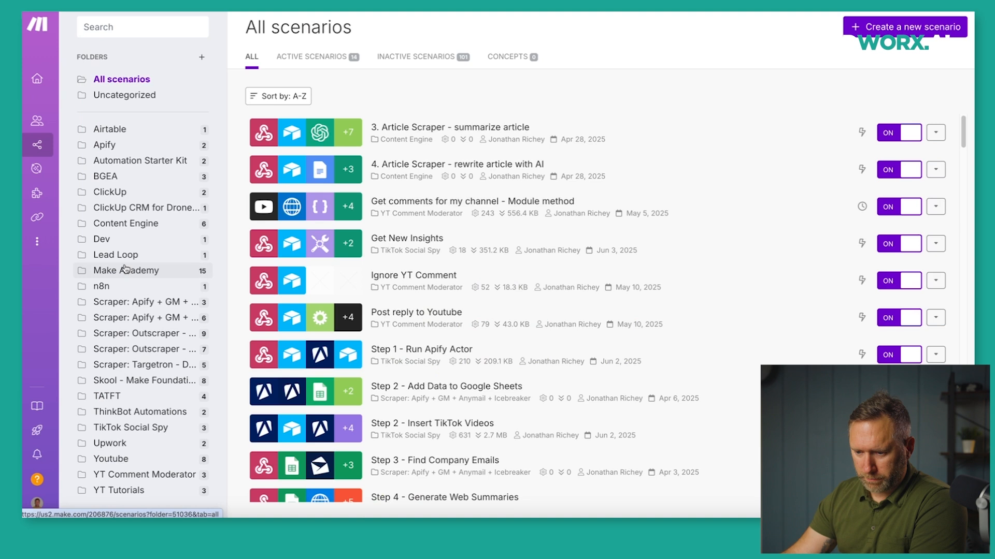
In the Skool - Make Foundations folder, create a scenario named 'Video 10 - Lead Gen - Part 2'.
click(151, 382)
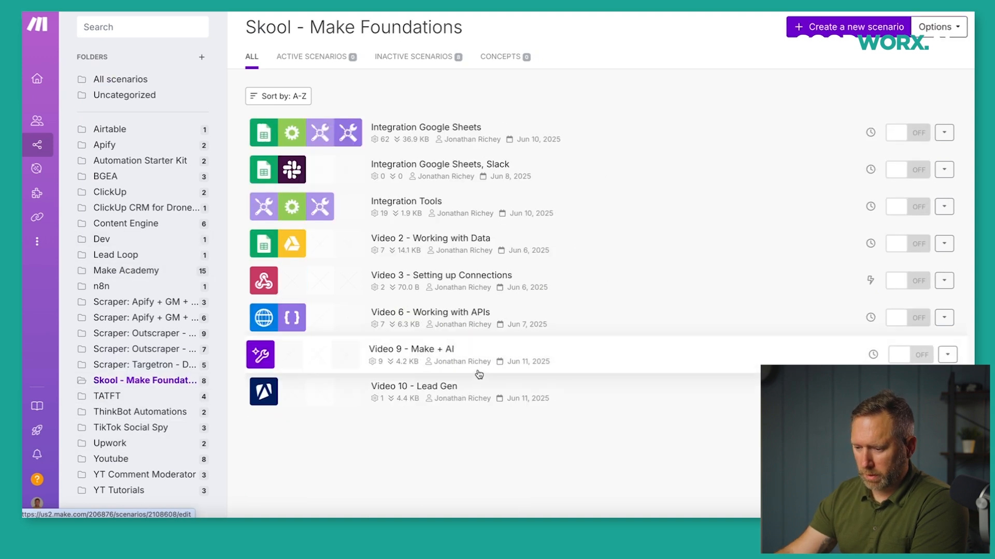
click(849, 28)
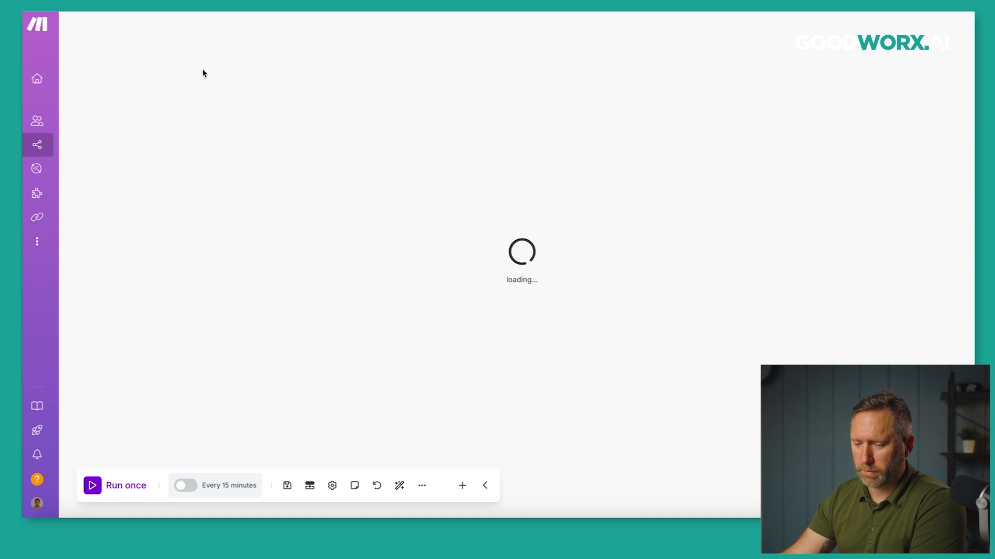
click(146, 34)
text(Video 10 - Le)
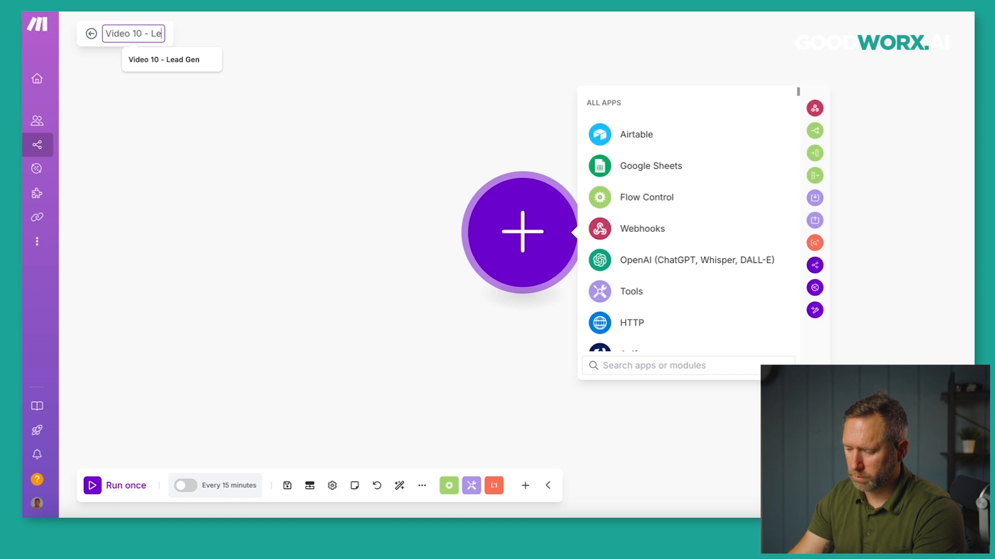
key(Down)
key(Return)
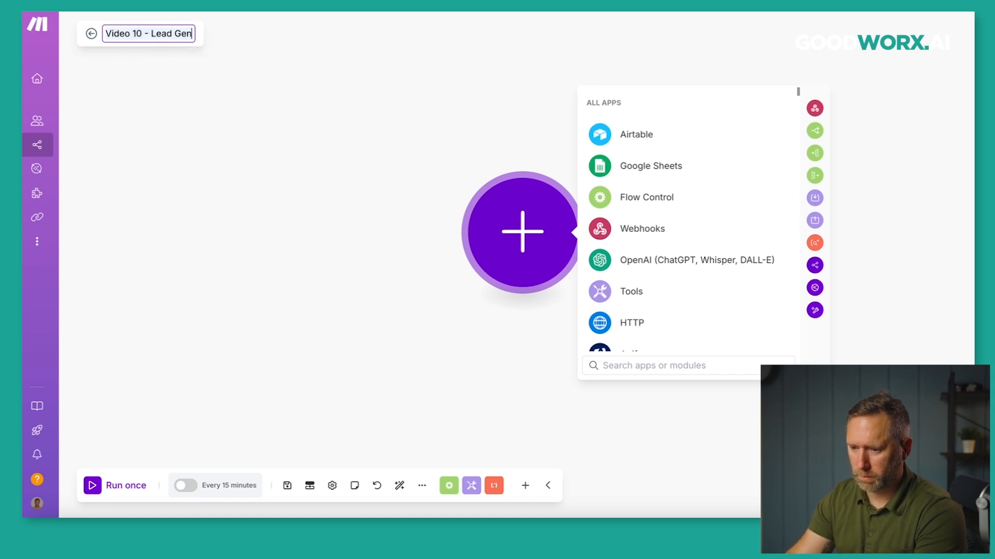
text(- Part 2)
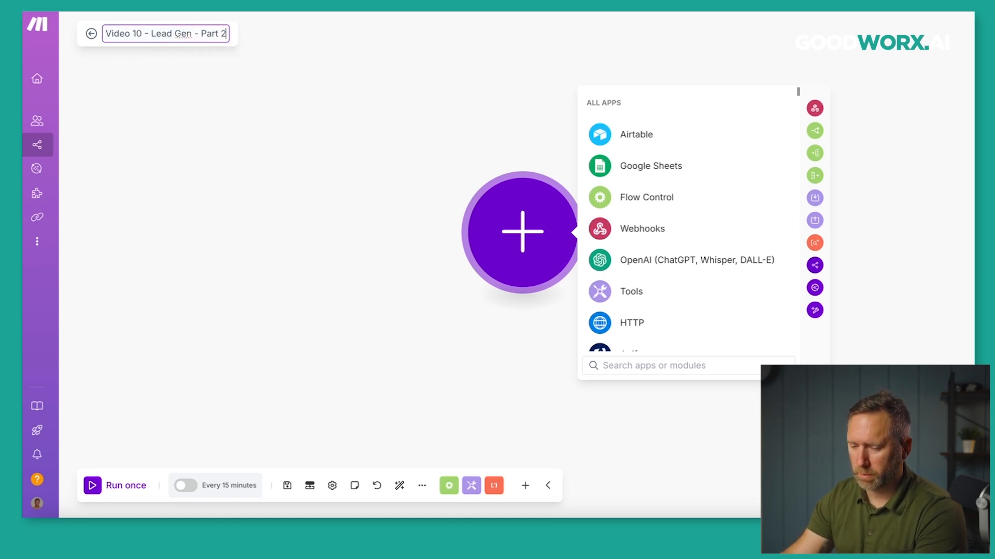
click(246, 144)
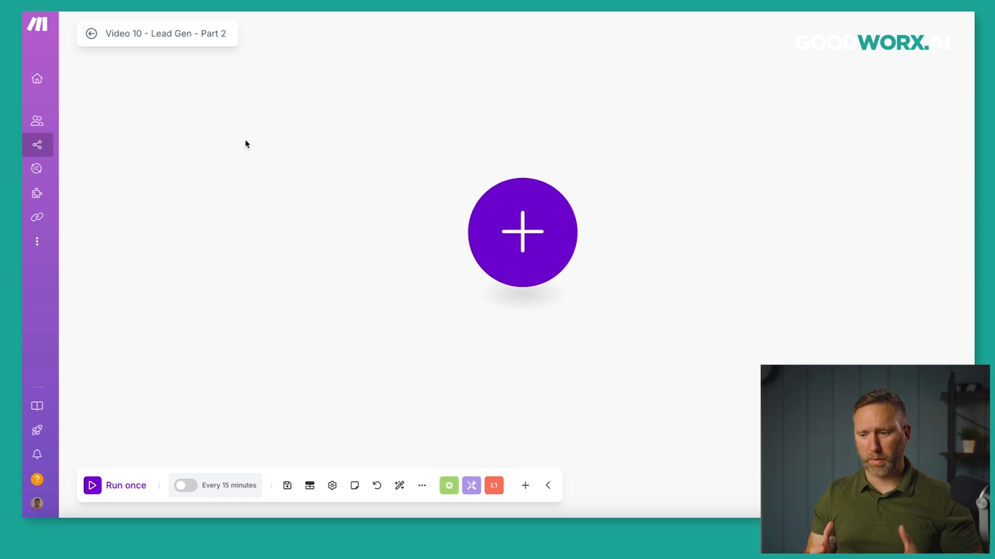
Make Apify Watch Actor Runs the first module of the Part 2 scenario.
click(513, 231)
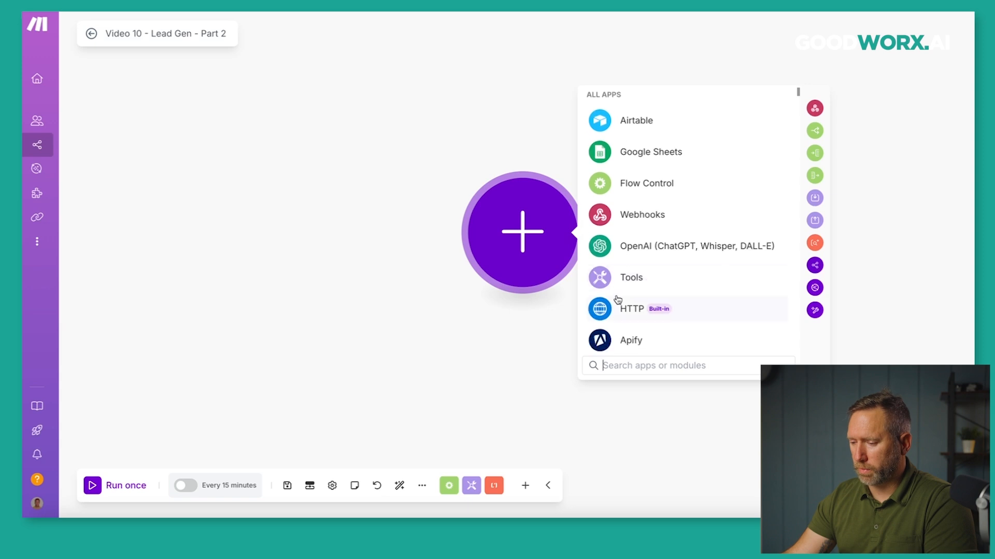
scroll(618, 300, down, 1)
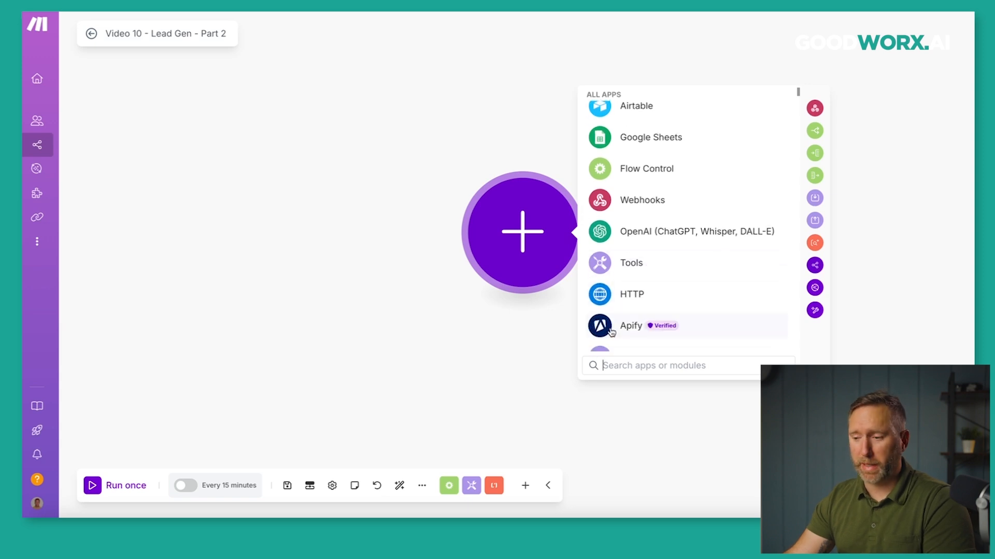
click(611, 327)
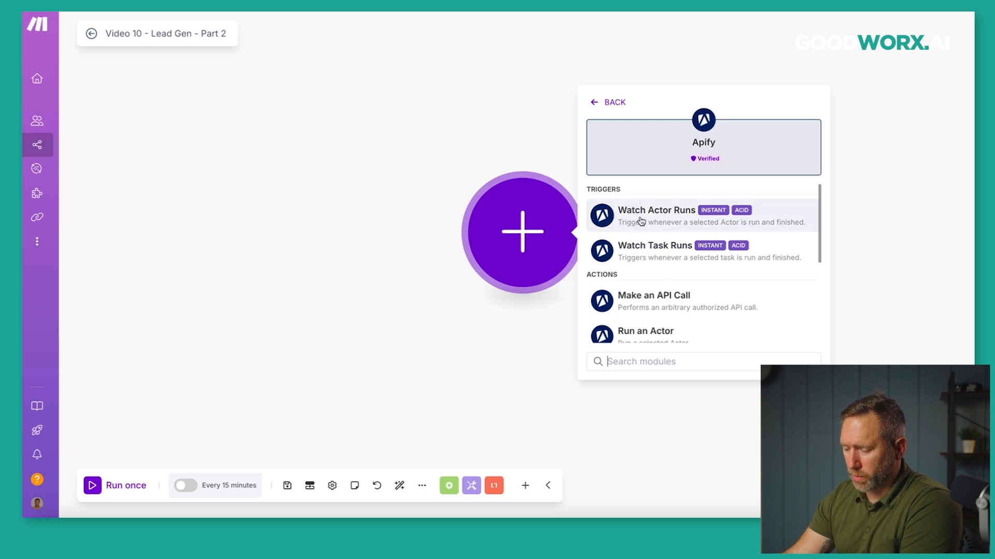
click(671, 220)
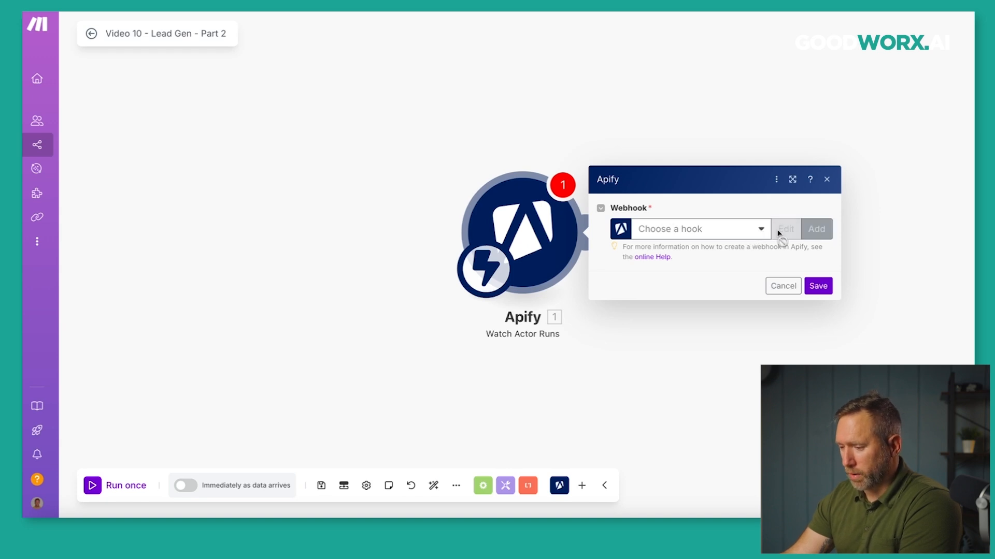
Create webhook 'Video 10 - Lead Gen - Part 2' for the Google Maps Scraper actor and save the trigger.
click(761, 230)
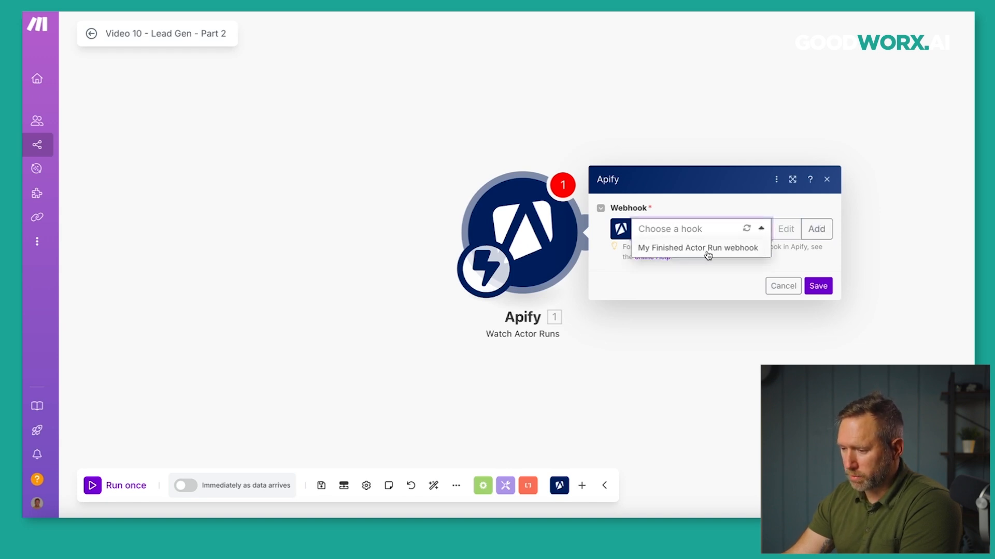
click(721, 201)
click(820, 232)
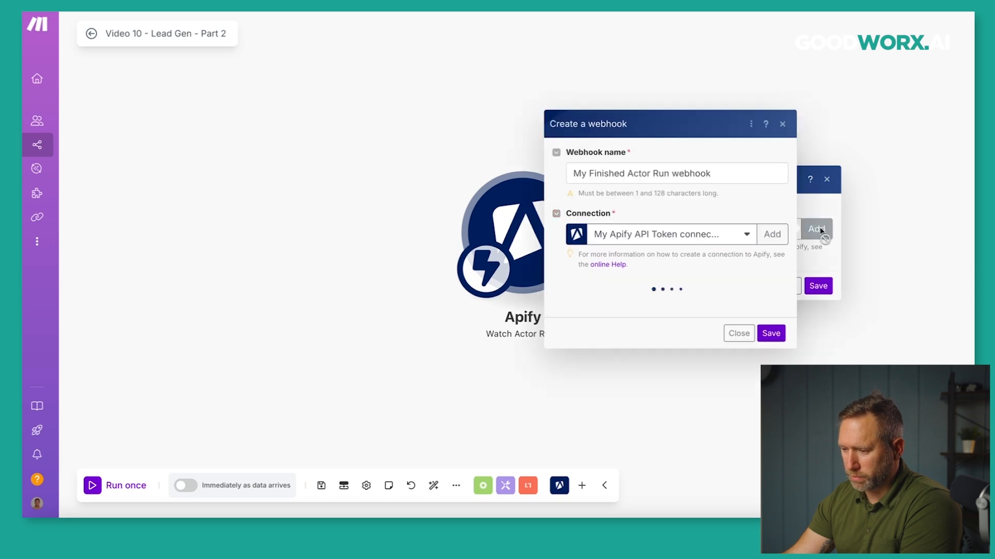
drag(712, 166, 571, 169)
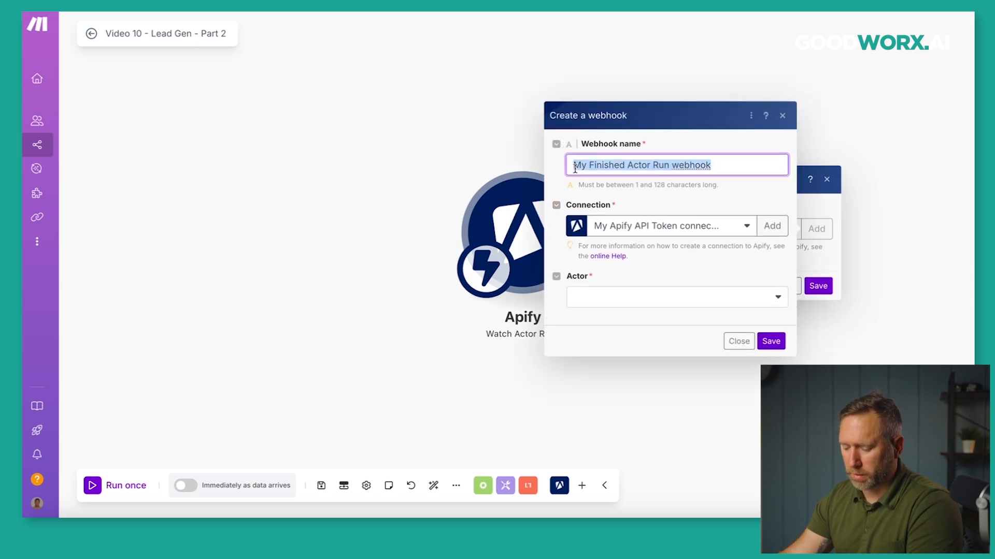
text(Video )
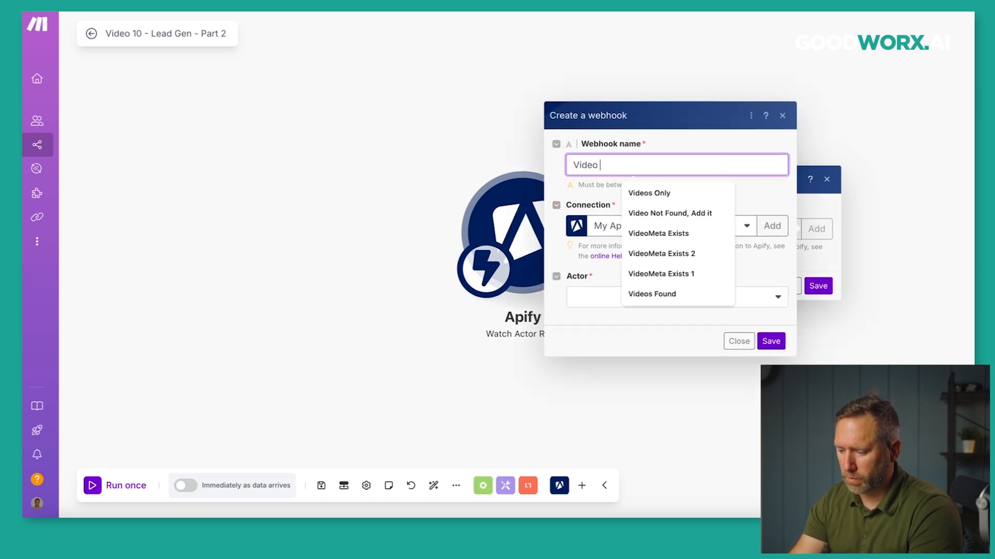
text(10 - Lead Gen - Part 2)
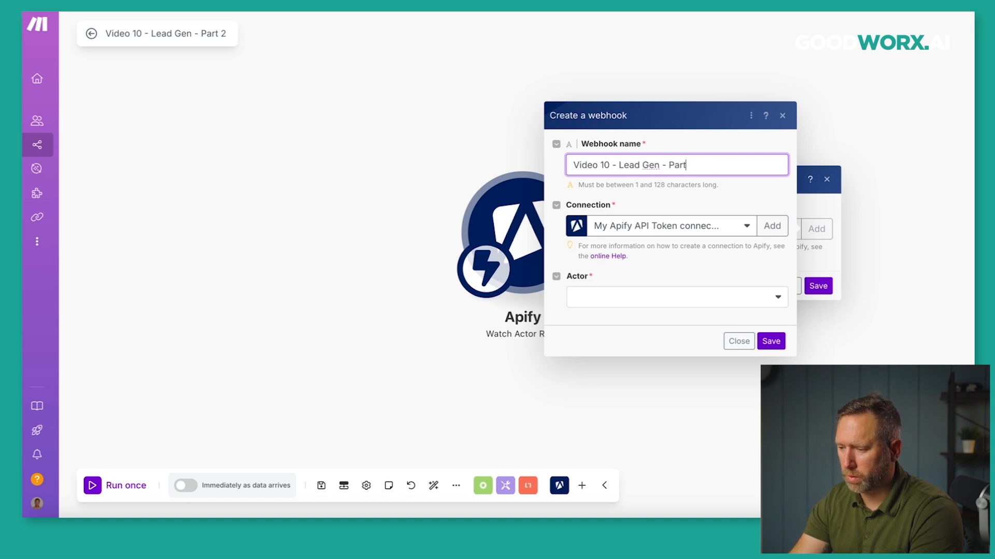
click(669, 294)
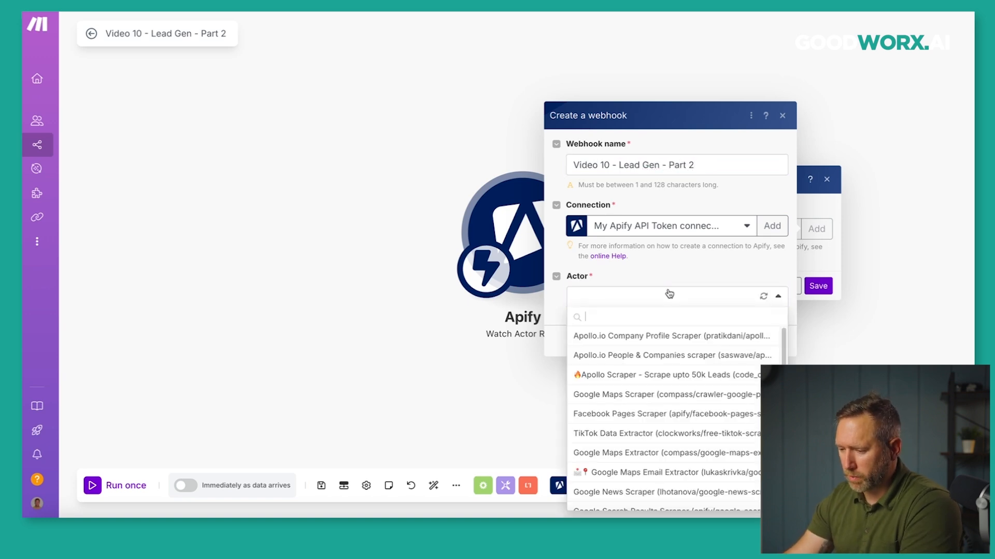
click(718, 397)
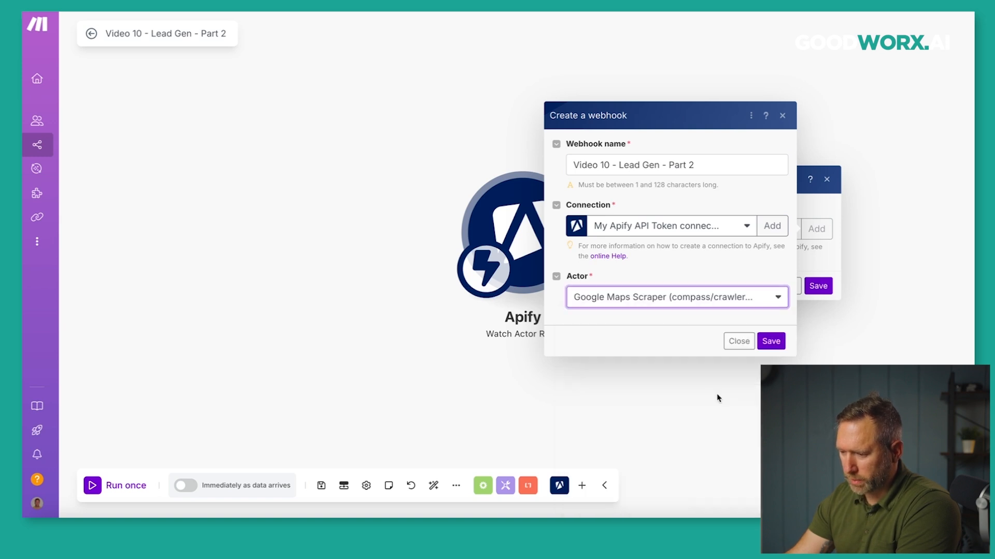
click(771, 341)
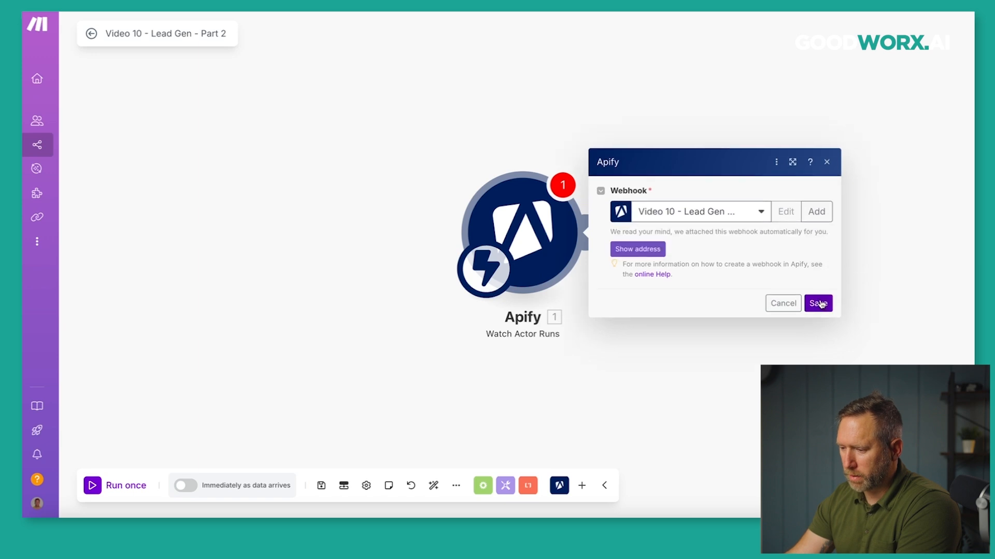
click(819, 303)
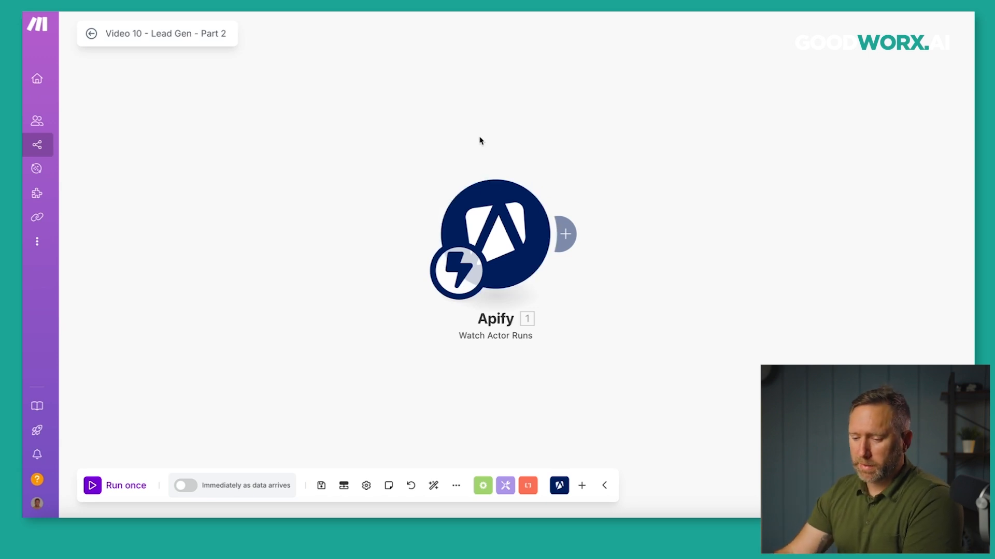
Save the Part 2 scenario and load the make.com scenario page in a new browser tab.
click(322, 487)
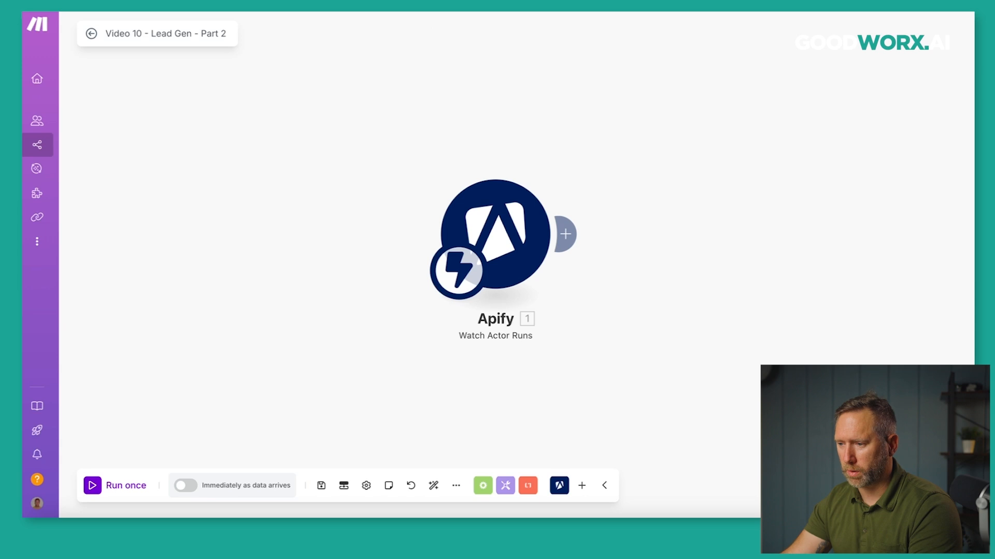
key(super+t)
key(super+v)
key(Return)
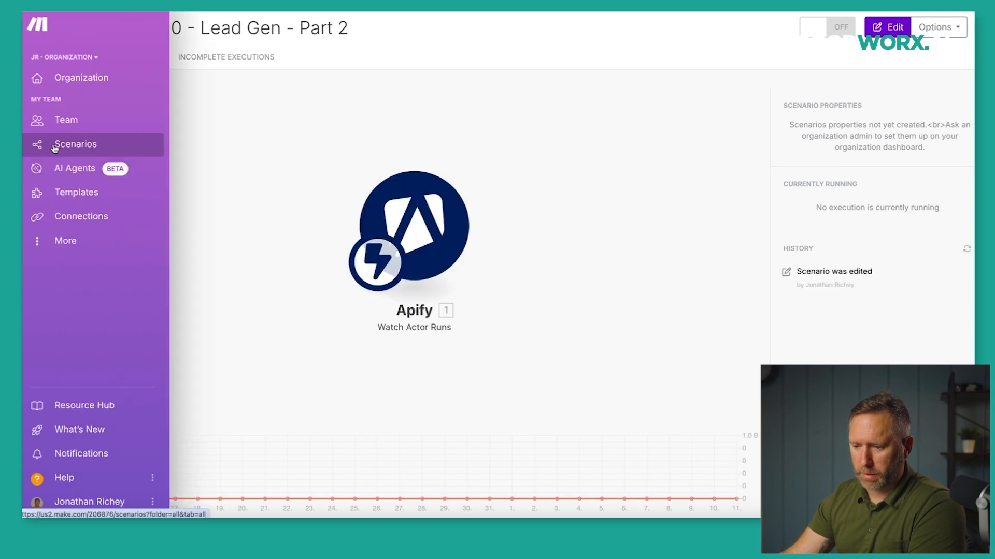
Open Skool - Make Foundations > Video 10 - Lead Gen in the editor and run it once.
click(86, 146)
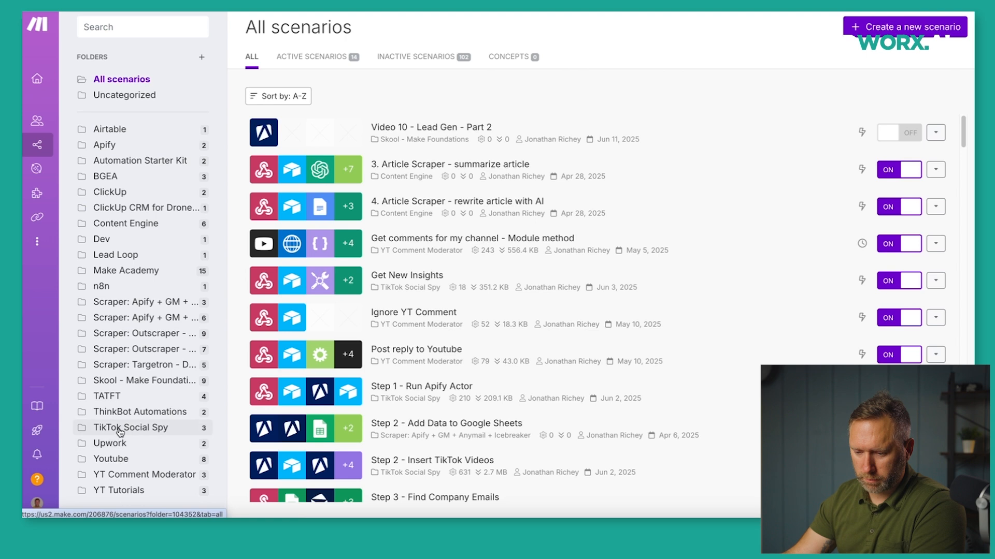
click(113, 379)
click(541, 121)
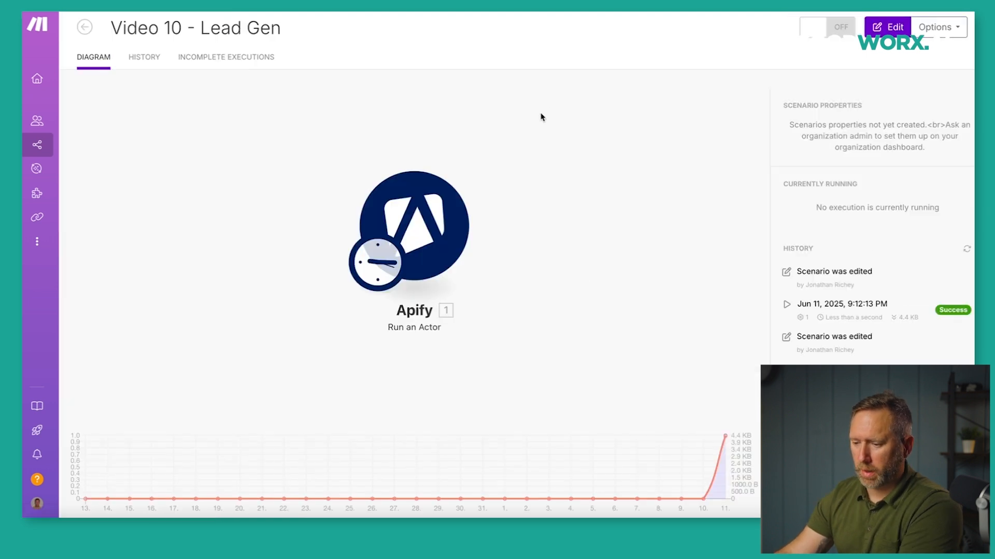
click(318, 267)
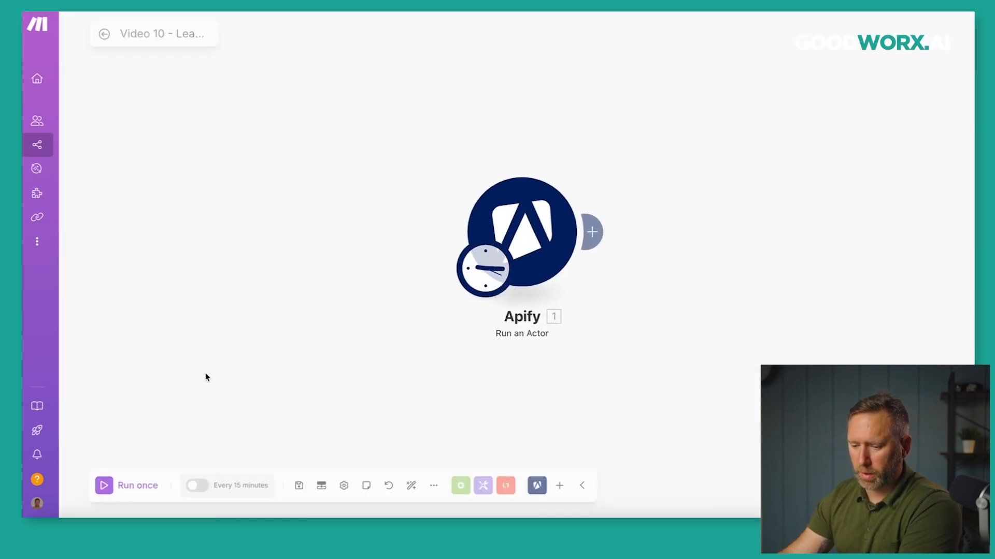
click(99, 485)
Confirm Part 2's Watch Actor Runs trigger received a run reporting 'Scraping finished'.
click(591, 162)
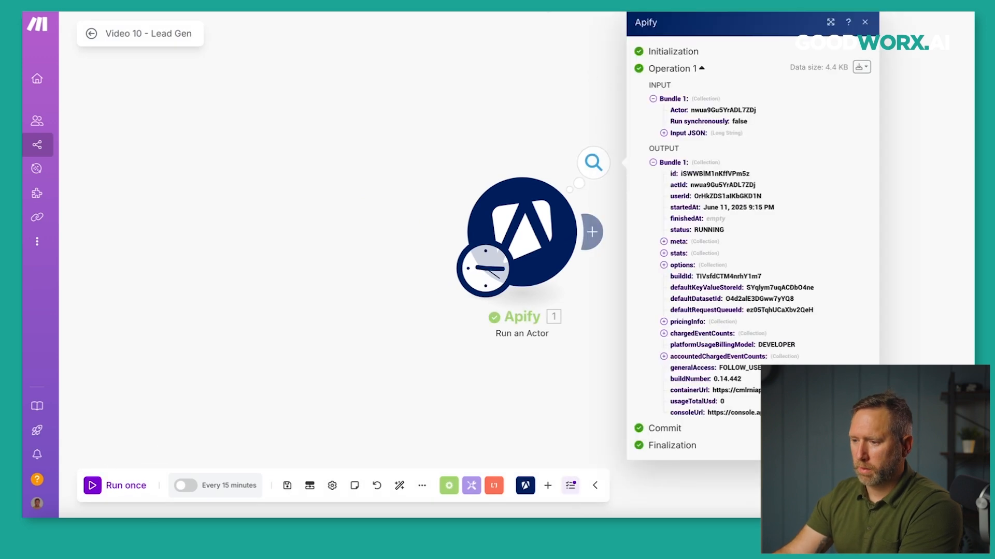
click(586, 11)
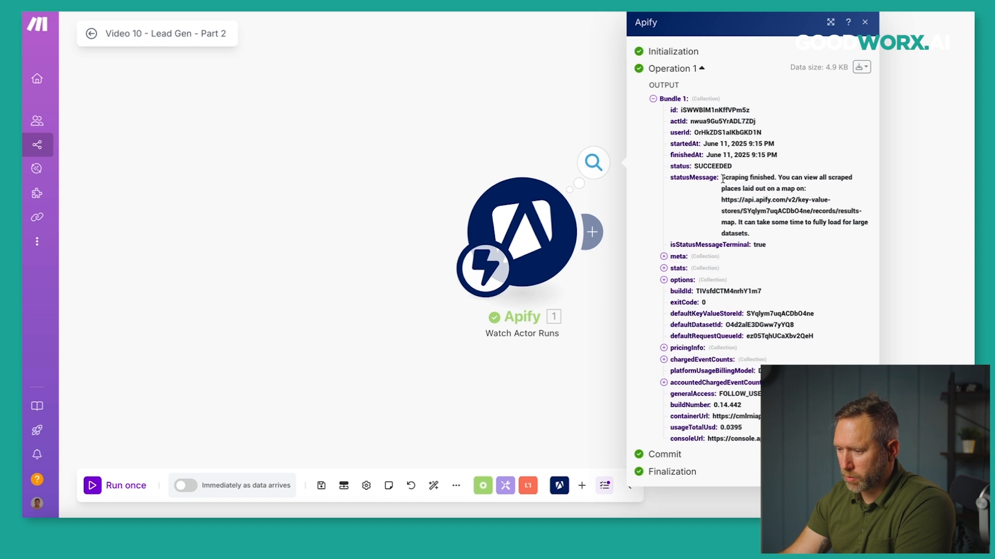
drag(722, 178, 766, 178)
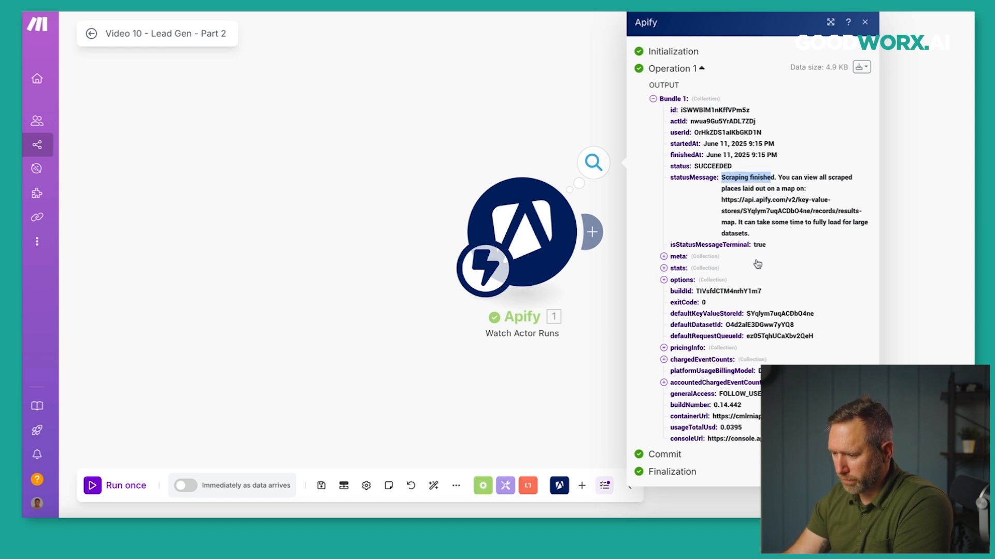
click(536, 148)
drag(570, 118, 421, 129)
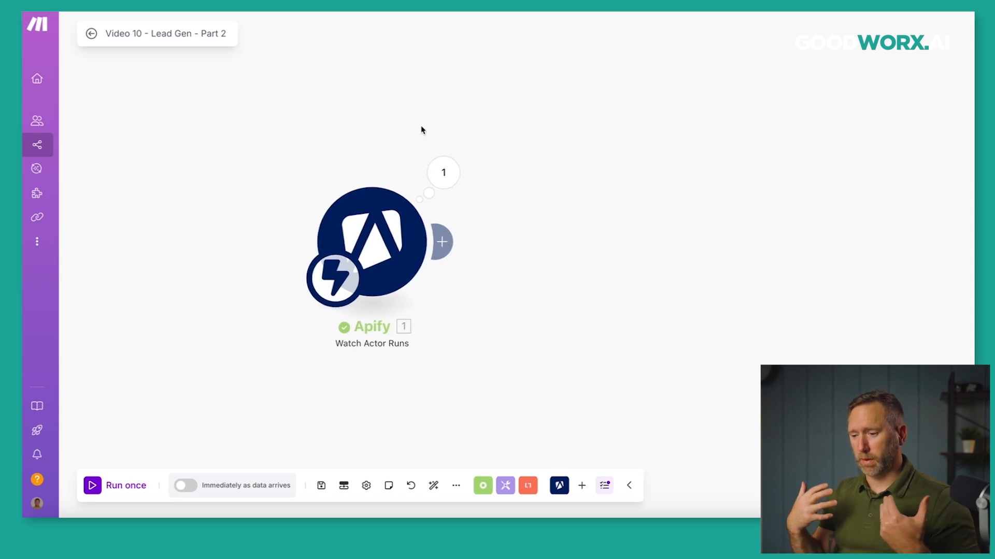
Add an Apify Get Dataset Items module after the Watch Actor Runs trigger.
click(442, 242)
click(671, 146)
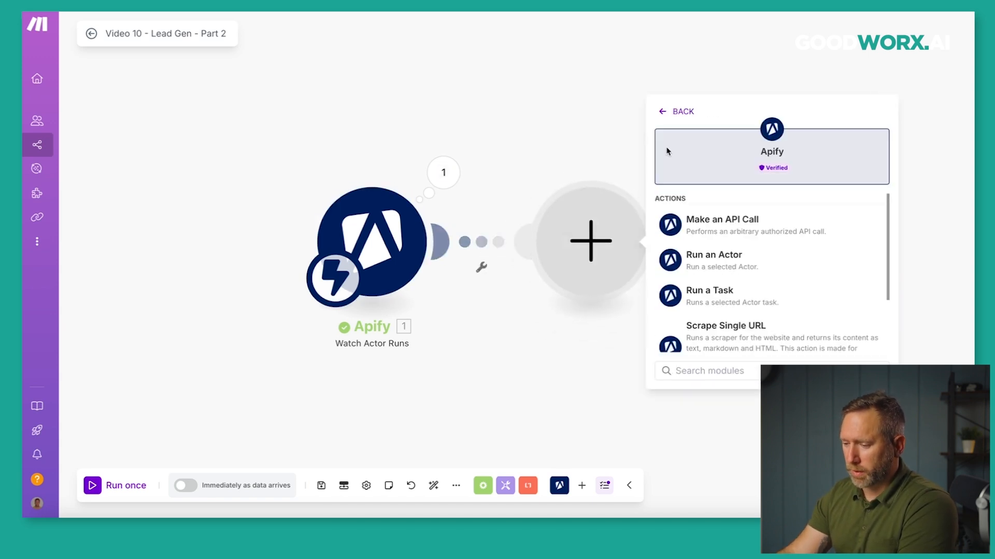
scroll(722, 253, down, 1)
scroll(723, 253, down, 1)
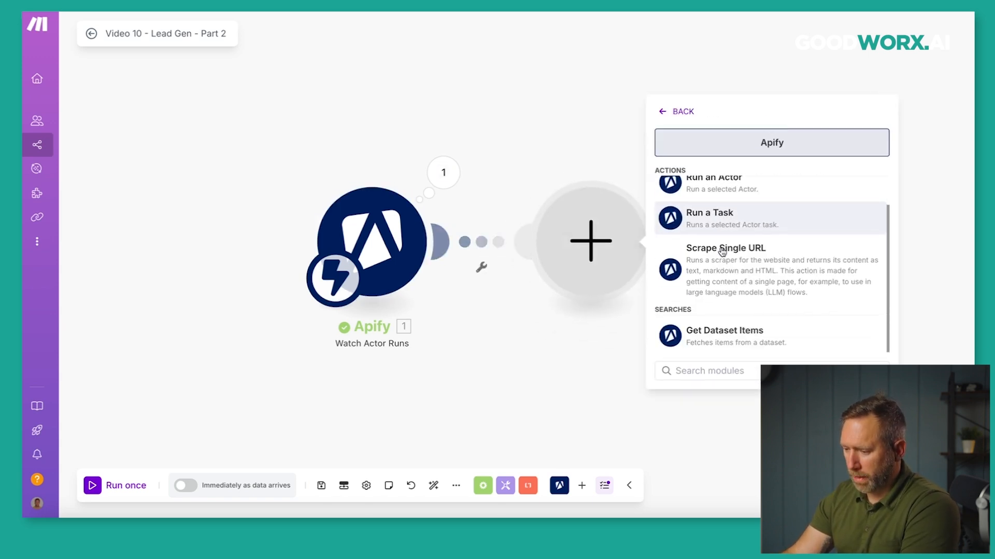
scroll(717, 327, up, 3)
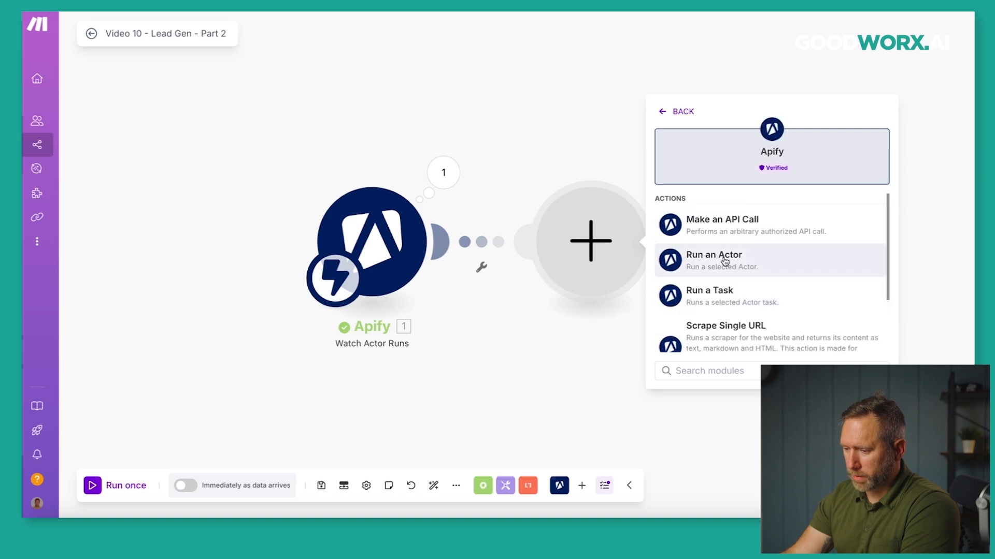
scroll(724, 261, down, 3)
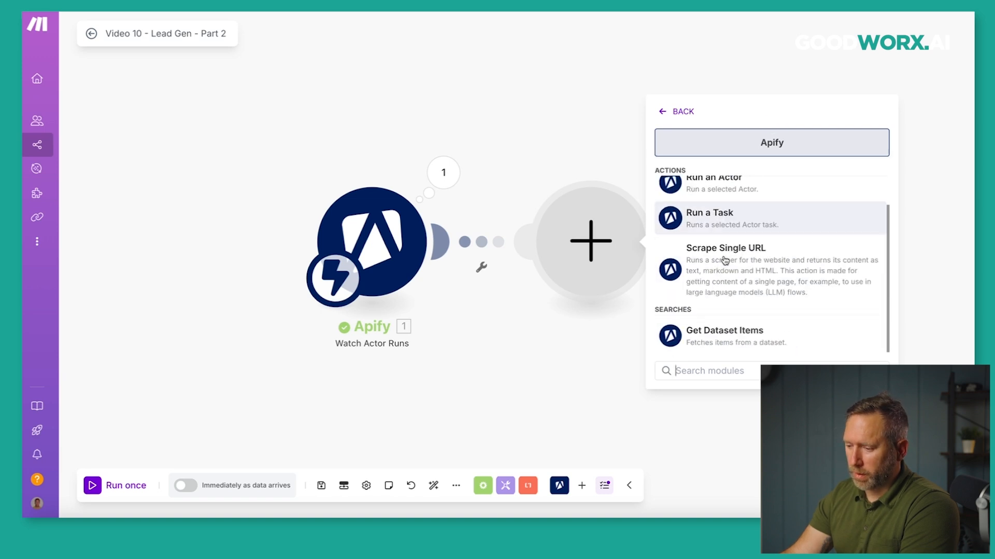
click(726, 333)
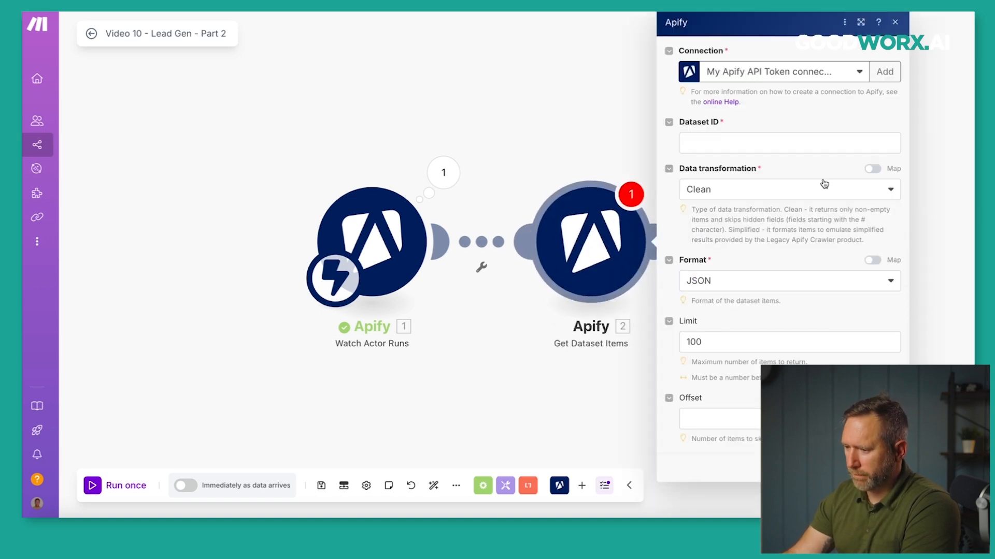
Map the trigger's defaultDatasetId into the Dataset ID field.
click(723, 140)
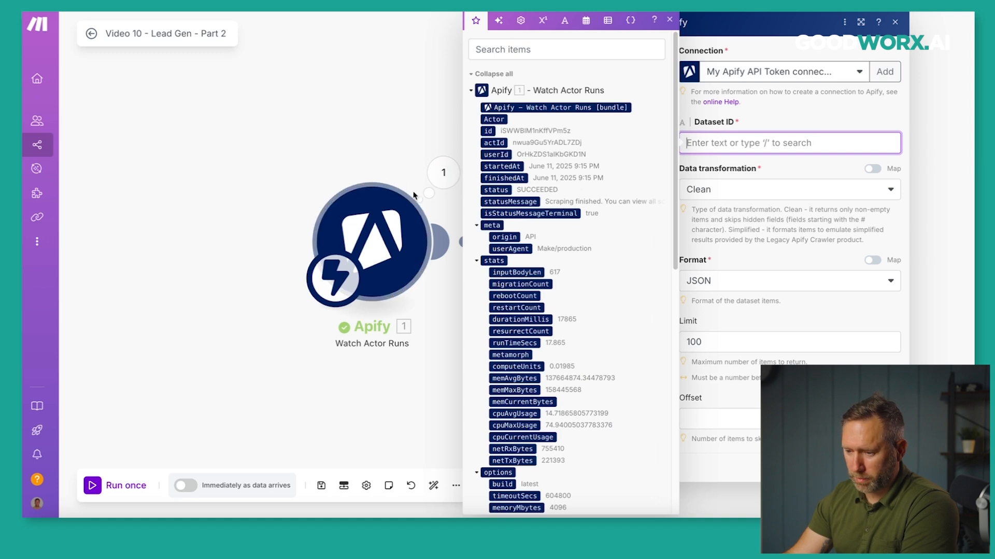
scroll(507, 248, down, 15)
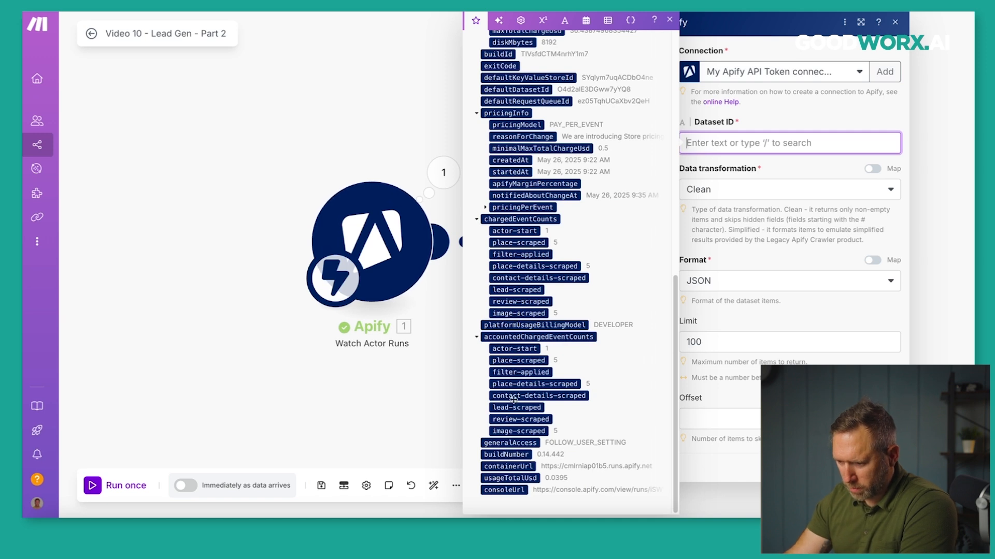
scroll(515, 363, up, 2)
scroll(524, 202, up, 3)
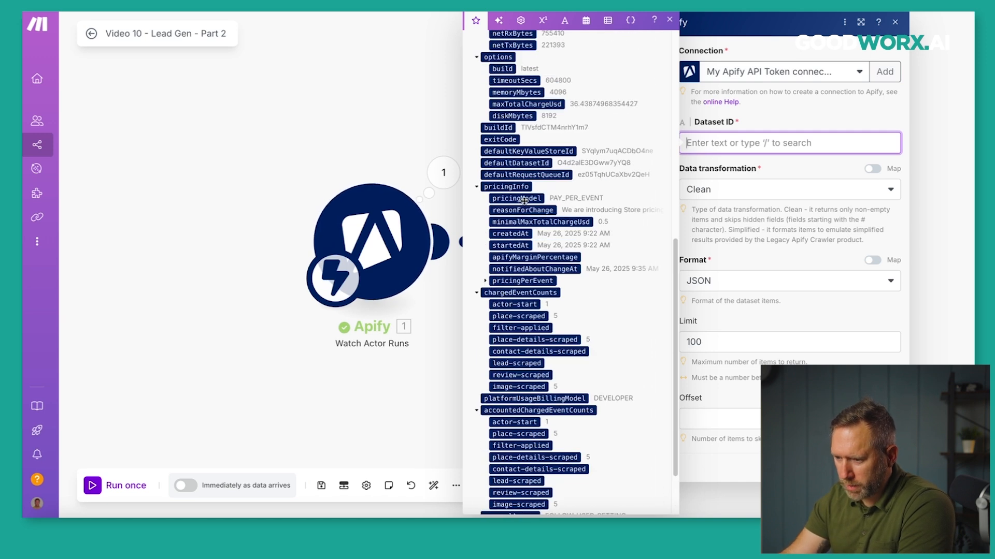
click(515, 164)
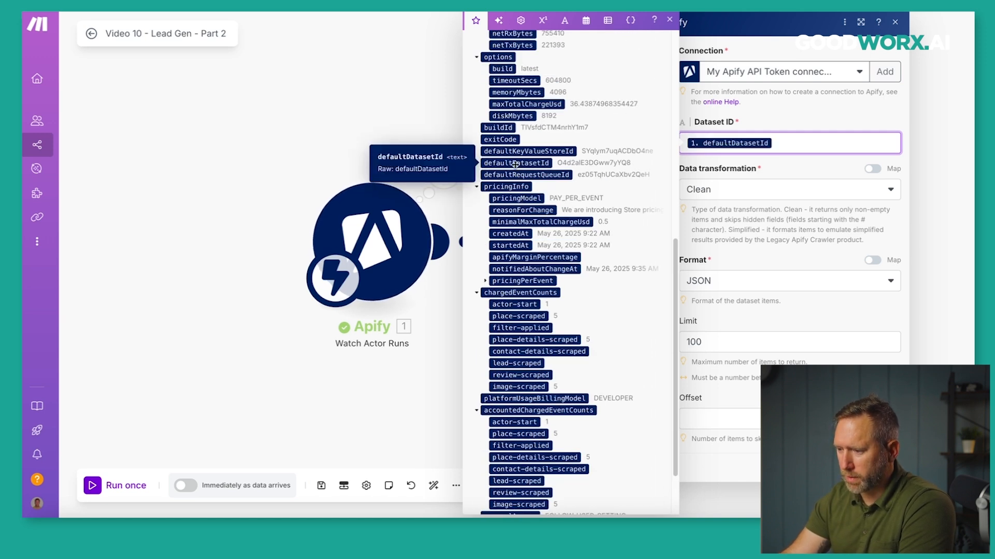
click(814, 128)
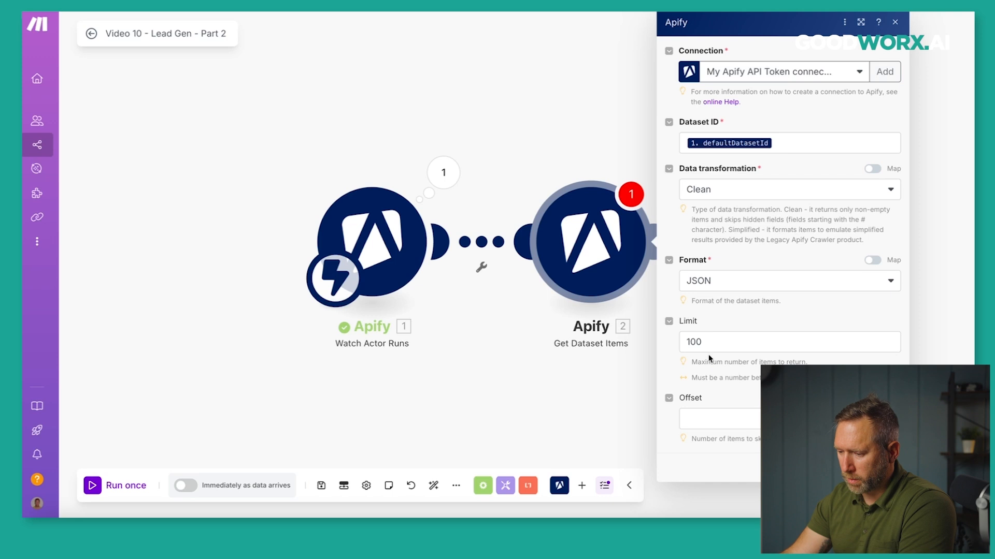
Save the Get Dataset Items settings and close the original scenario's run output.
click(643, 341)
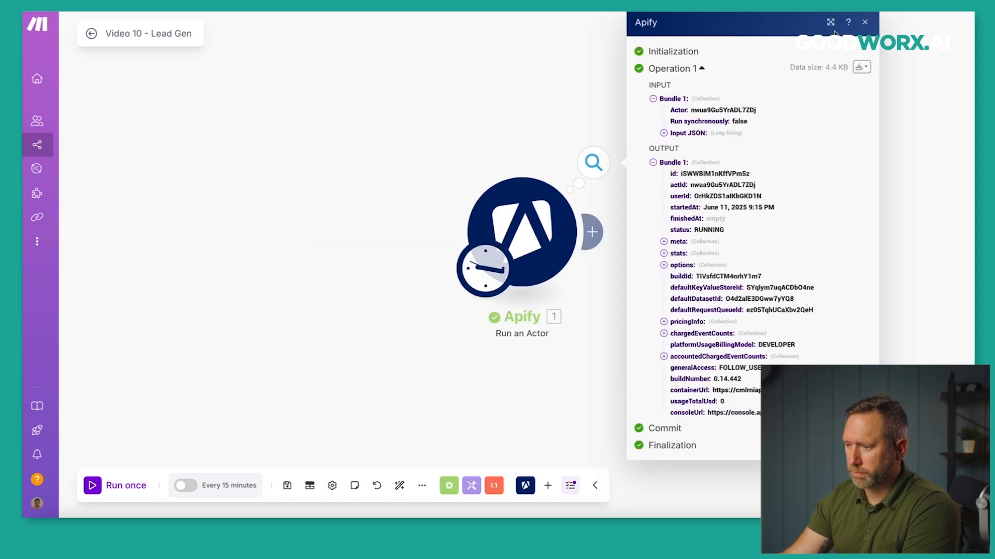
click(864, 21)
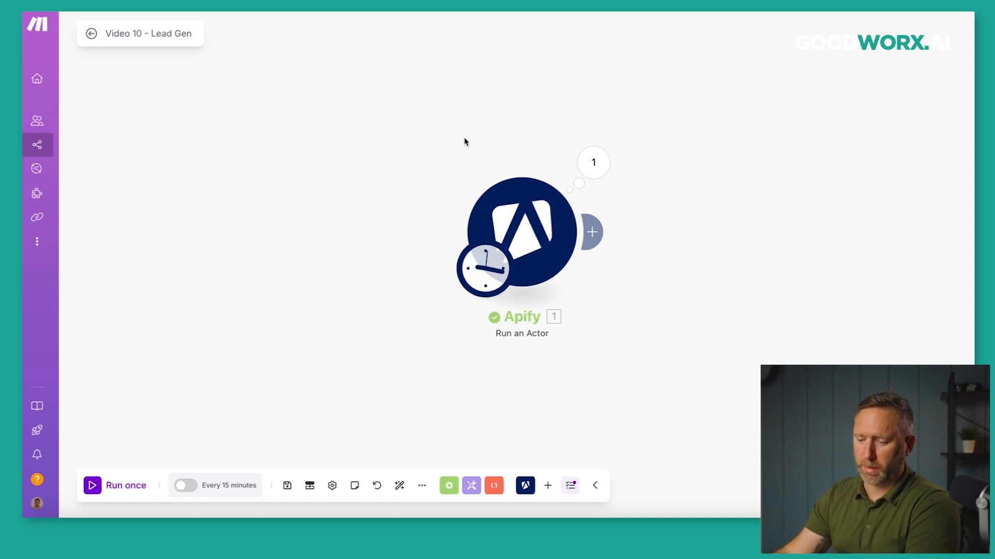
Run the original Video 10 - Lead Gen scenario again to trigger a new scrape, then return to Part 2.
click(93, 484)
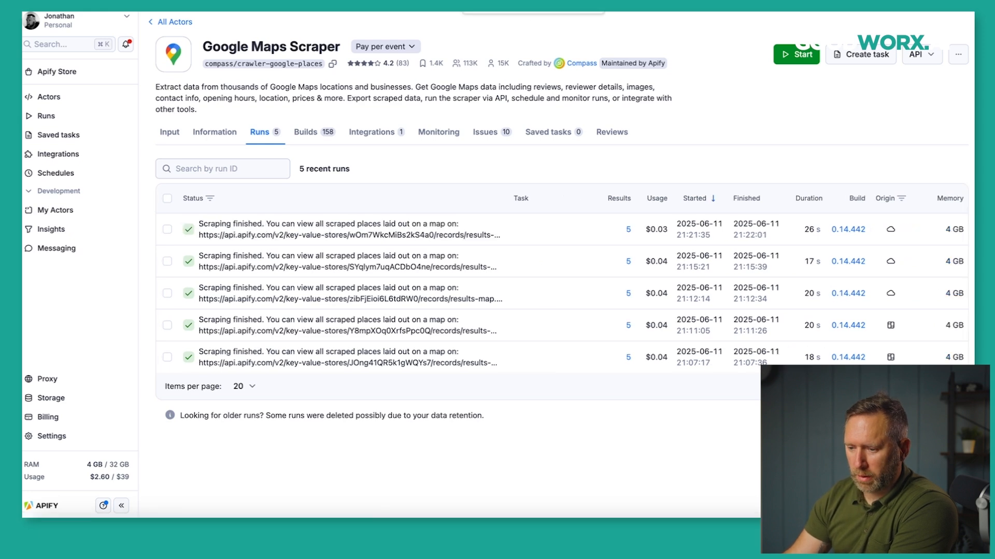
click(497, 12)
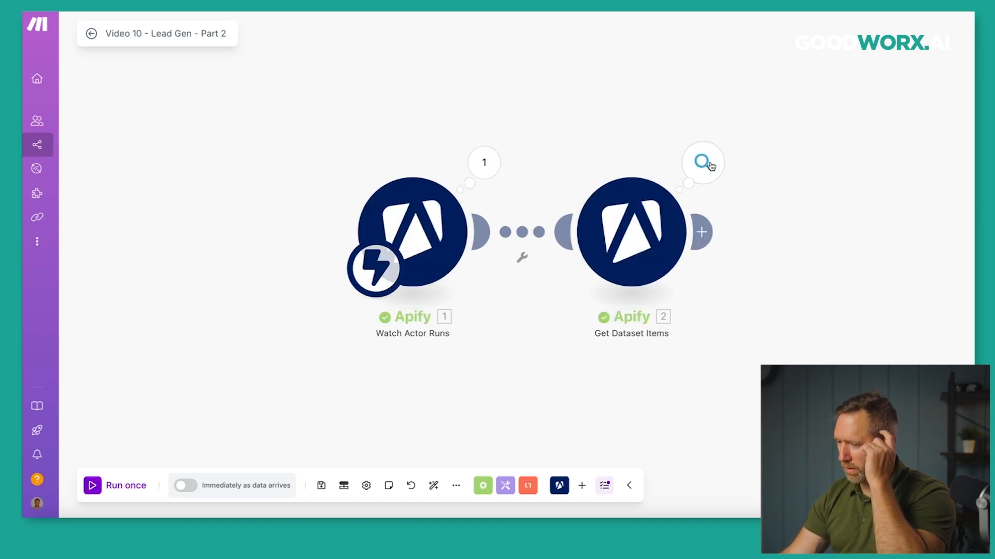
Inspect the Get Dataset Items output bundles, noting Bundle 1's title Cheenti Digital LLC.
click(707, 165)
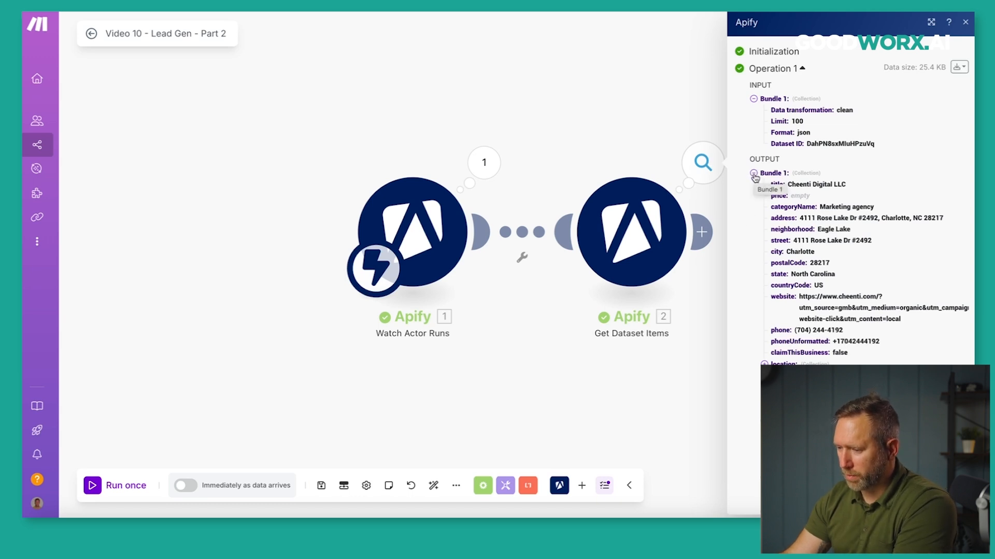
drag(623, 130, 340, 112)
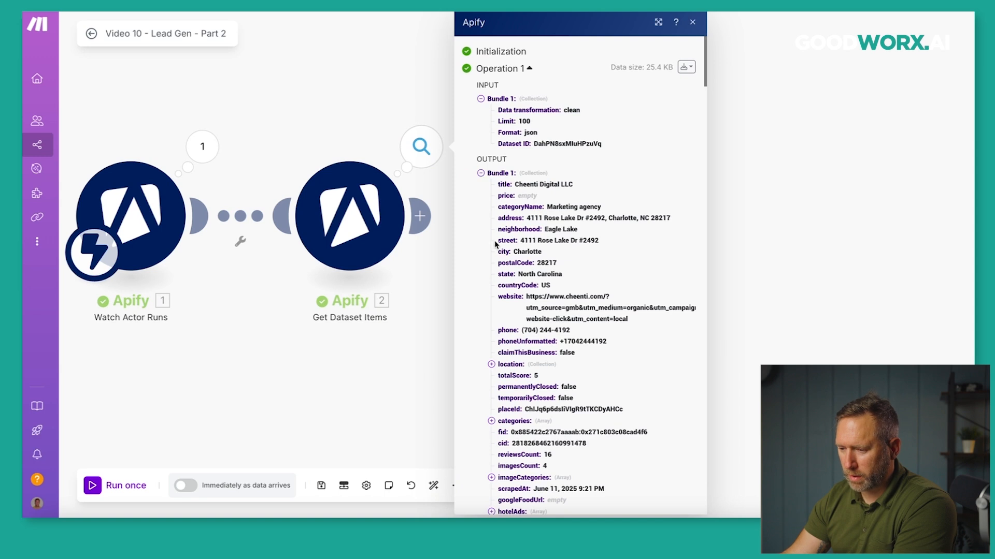
click(481, 173)
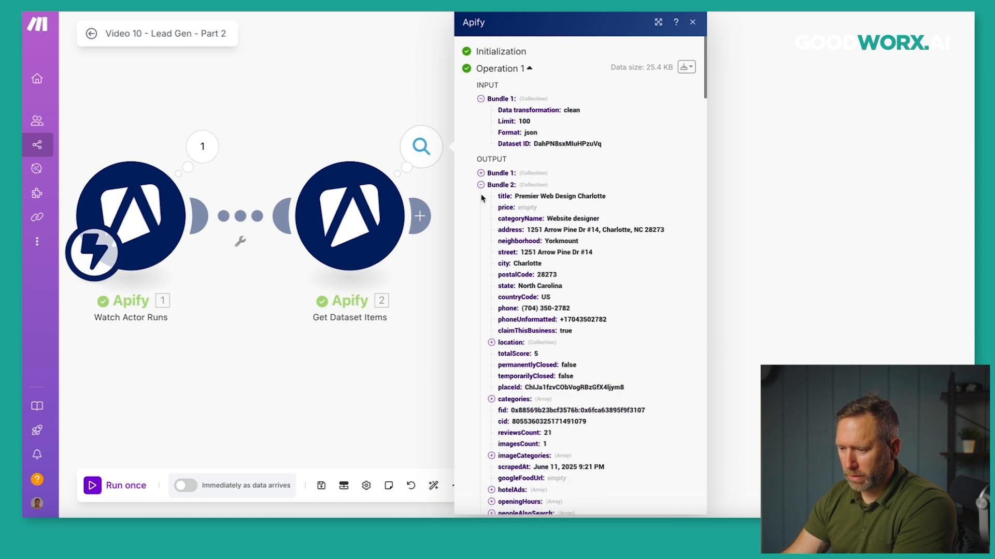
click(481, 185)
click(481, 197)
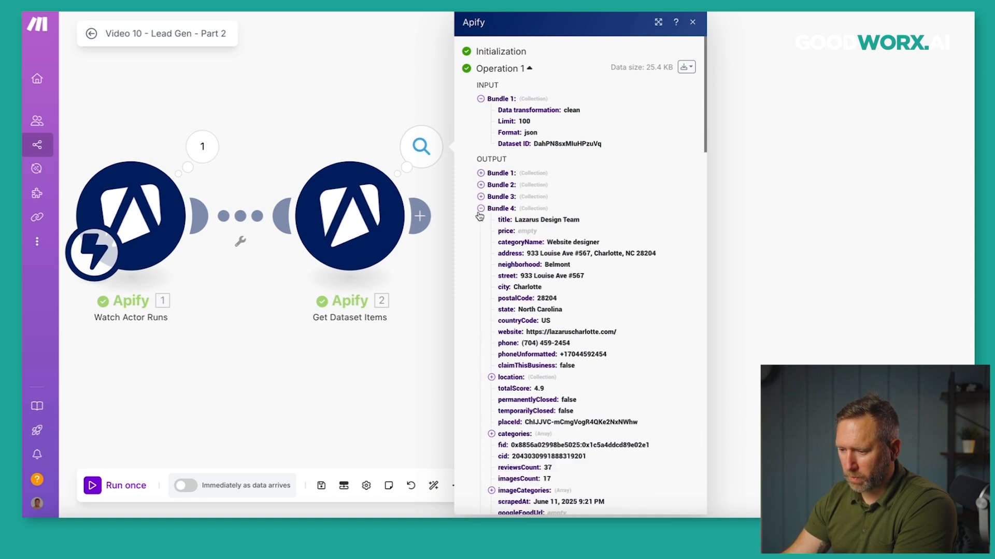
click(480, 211)
click(482, 220)
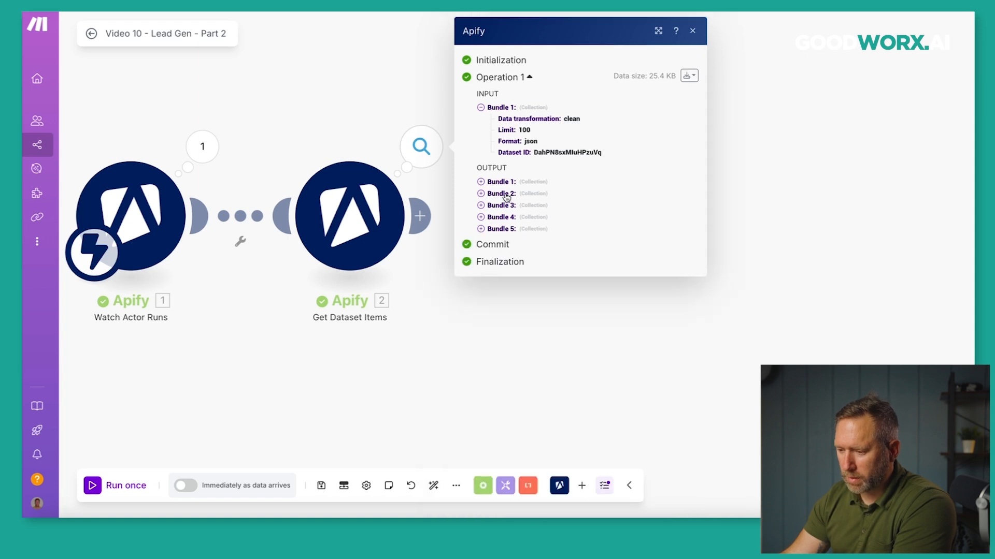
click(480, 182)
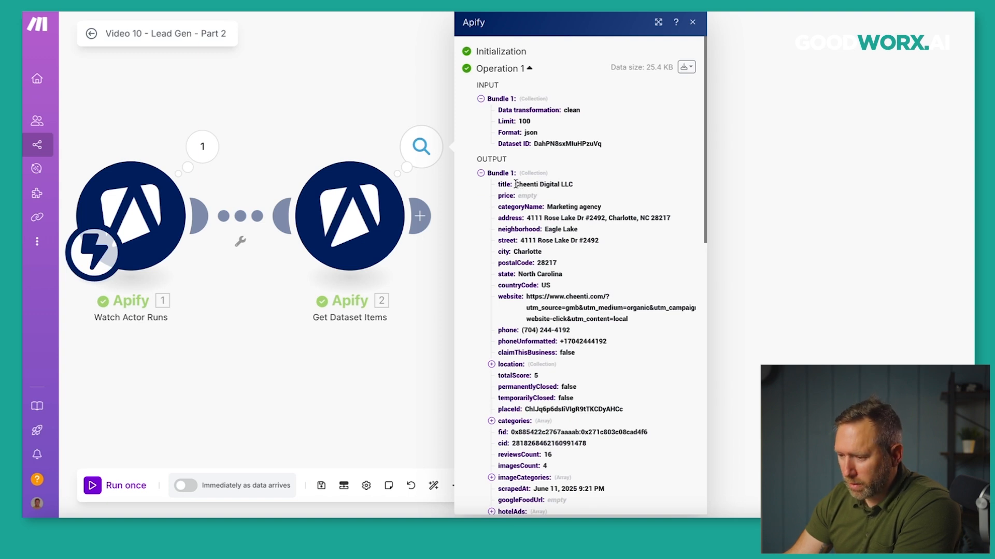
drag(517, 184, 572, 184)
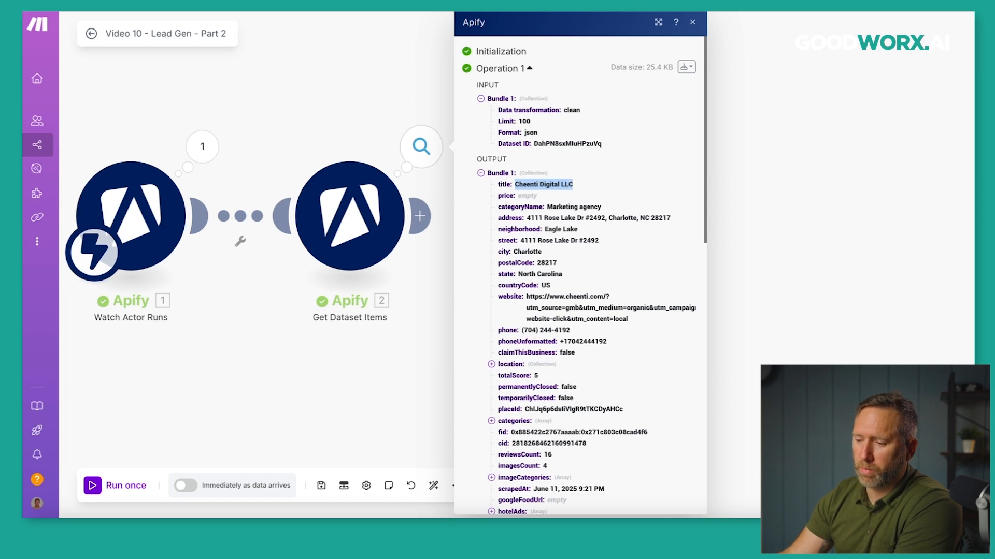
Match Cheenti Digital LLC against the latest Apify scraper run's results, then close the output panel.
click(445, 6)
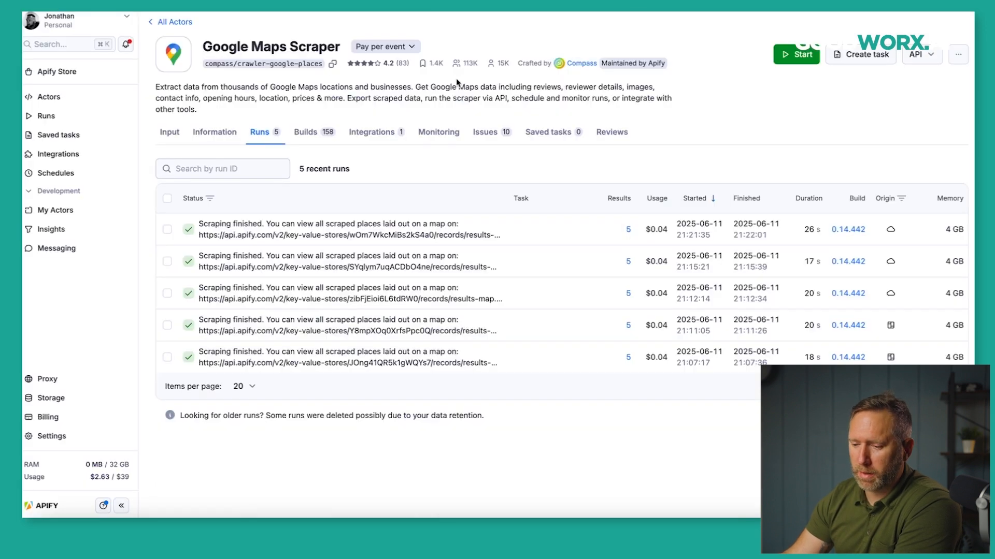
click(281, 228)
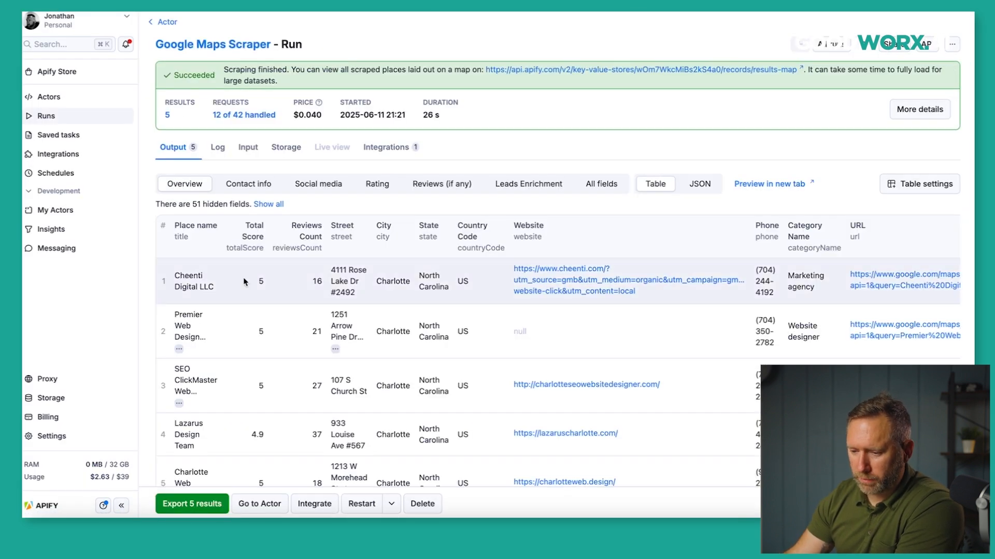
scroll(243, 282, down, 1)
drag(174, 262, 214, 274)
scroll(226, 281, down, 3)
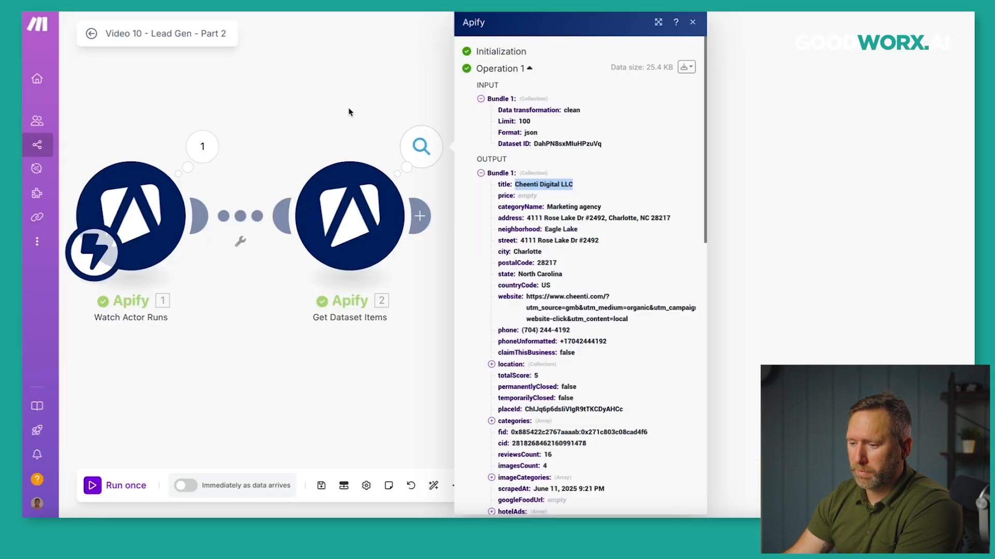
click(348, 112)
drag(311, 98, 371, 97)
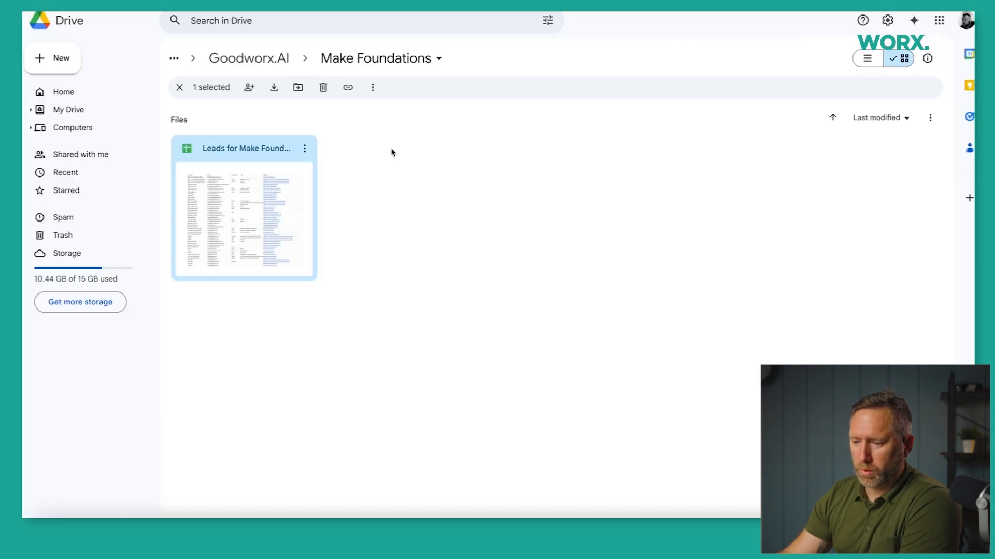
Create a blank spreadsheet titled 'Make Foundations Demo - Lead Gen' in the Make Foundations folder.
click(67, 59)
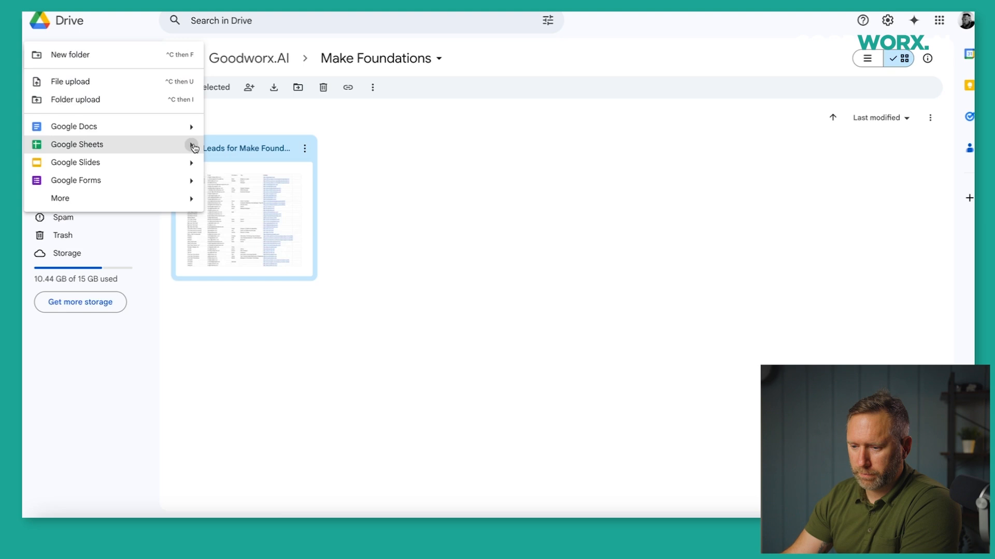
mouse_move(191, 145)
click(226, 150)
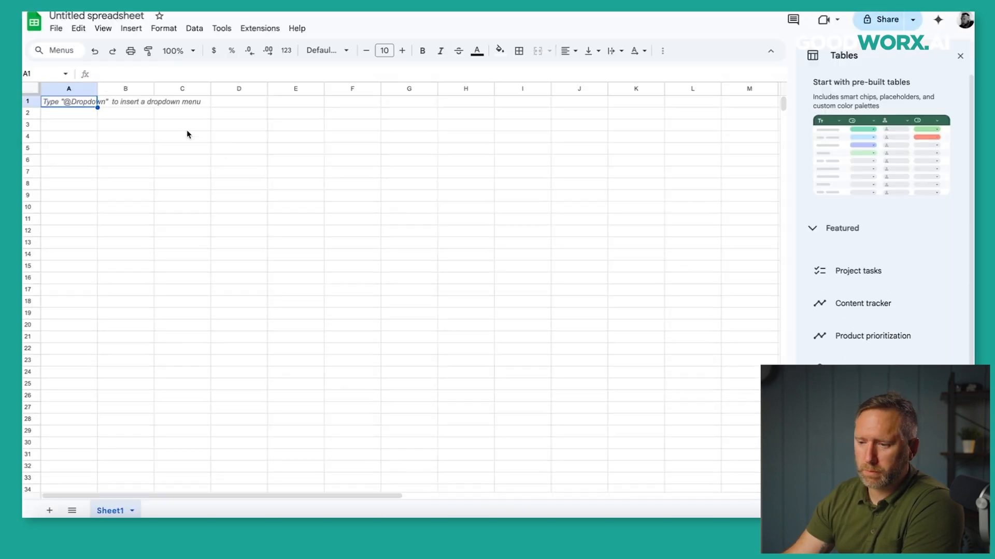
click(96, 16)
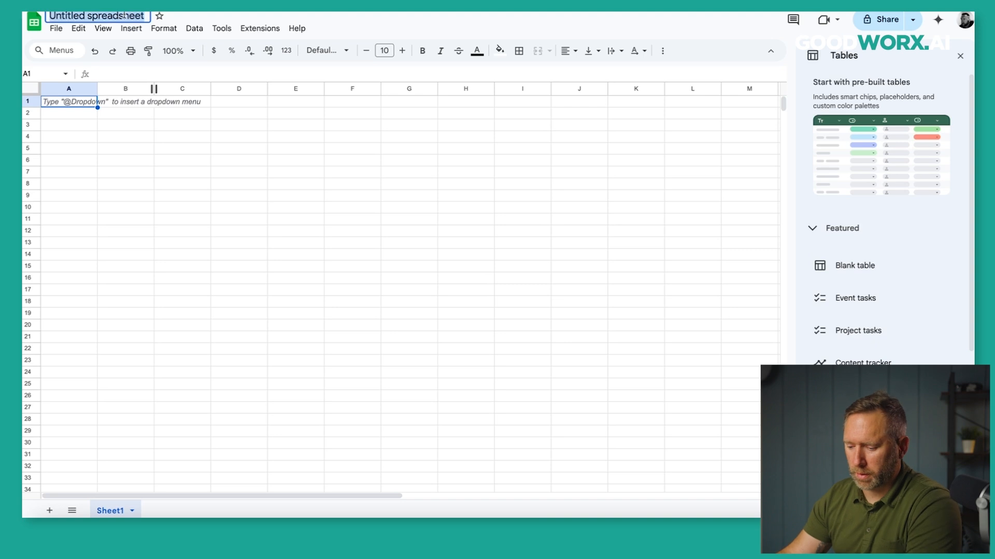
text(Make Fou)
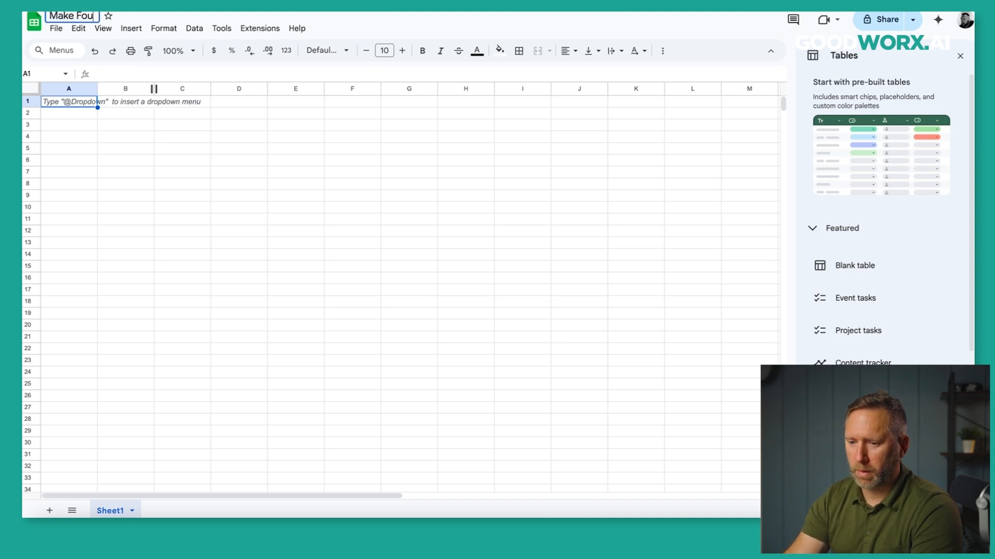
text(ndations Demo - Lead Gen)
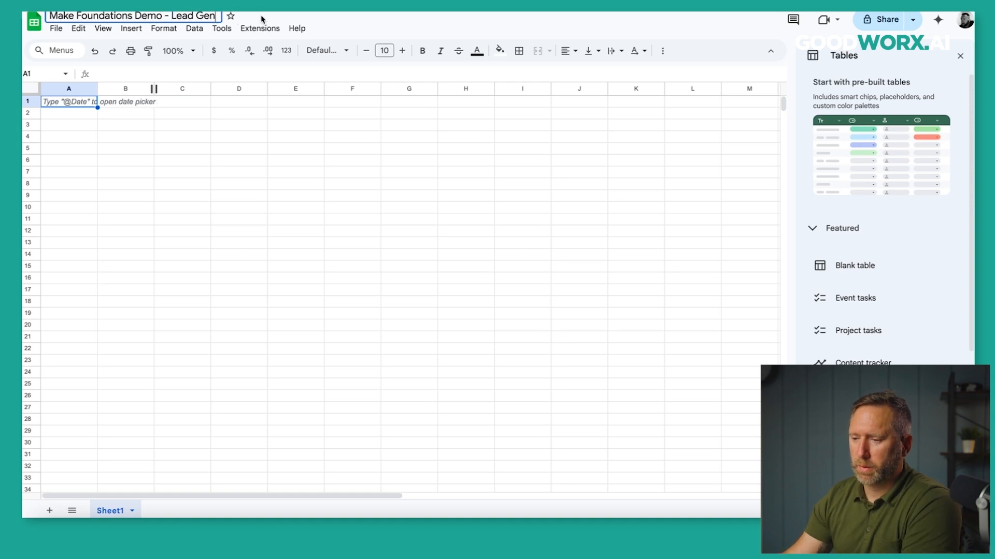
key(Return)
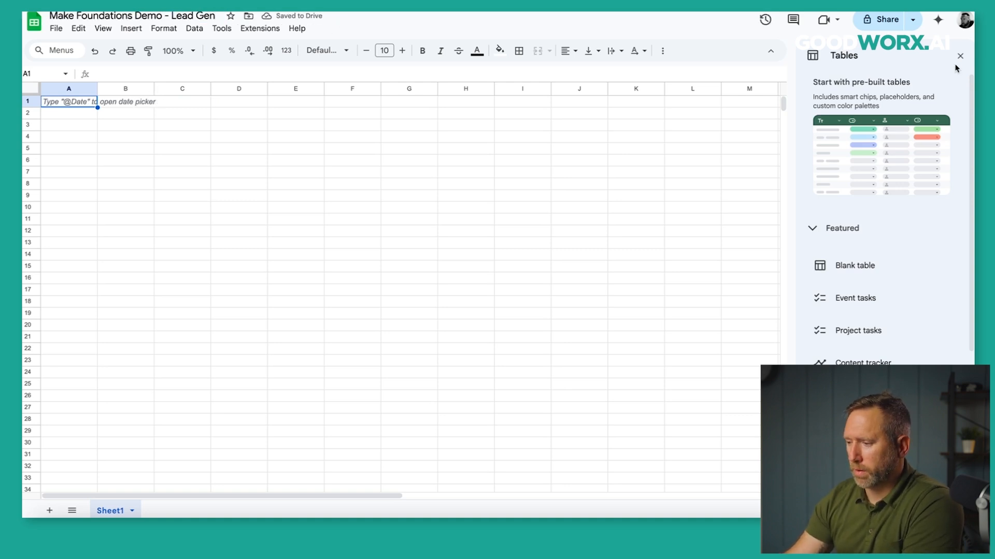
click(960, 56)
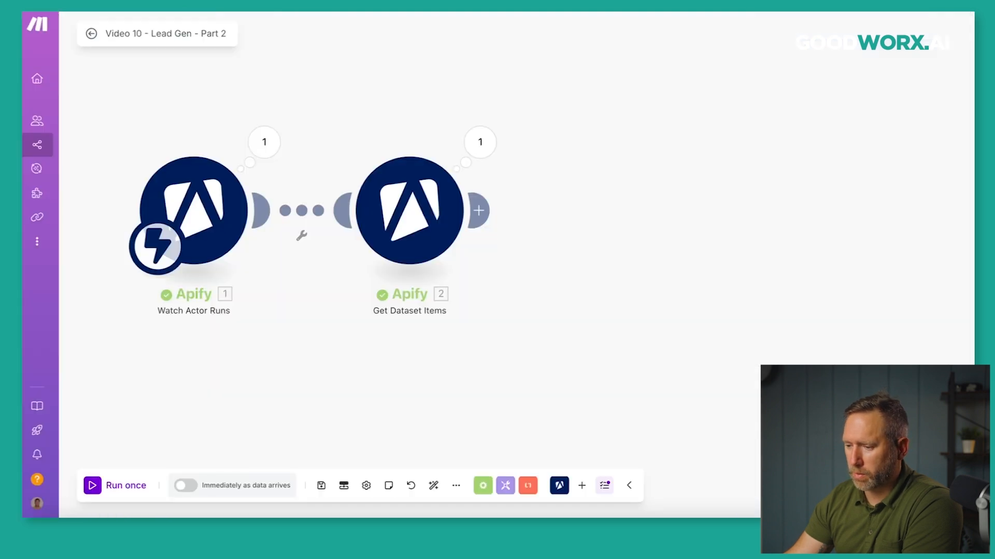
Enter headers Title, Category, Website and Phone in row 1, guided by the dataset output fields.
click(480, 154)
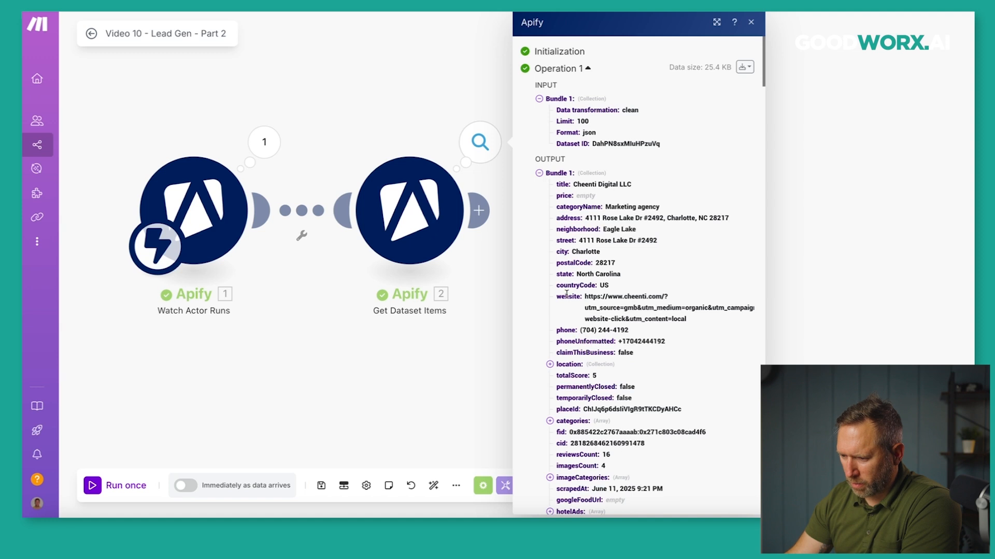
scroll(561, 354, down, 1)
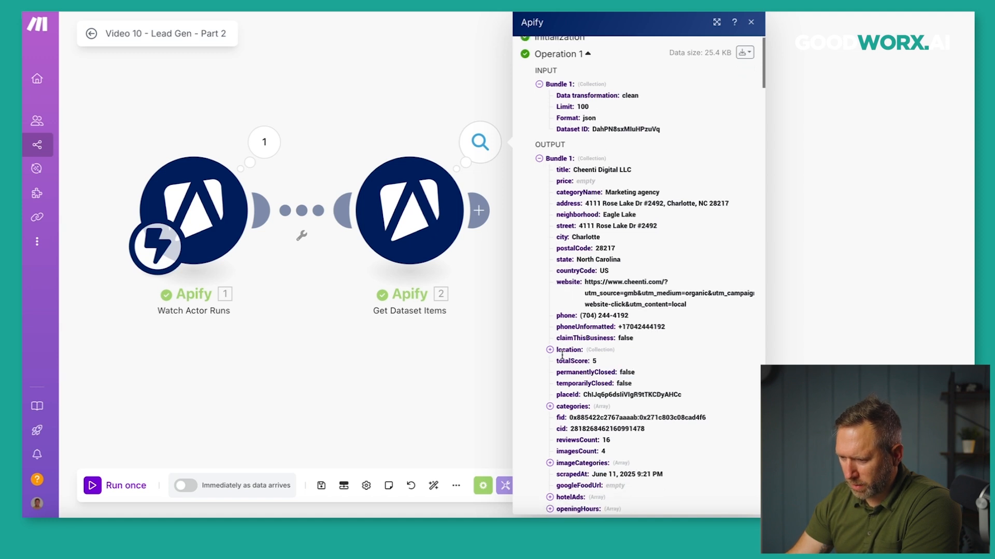
scroll(565, 259, up, 1)
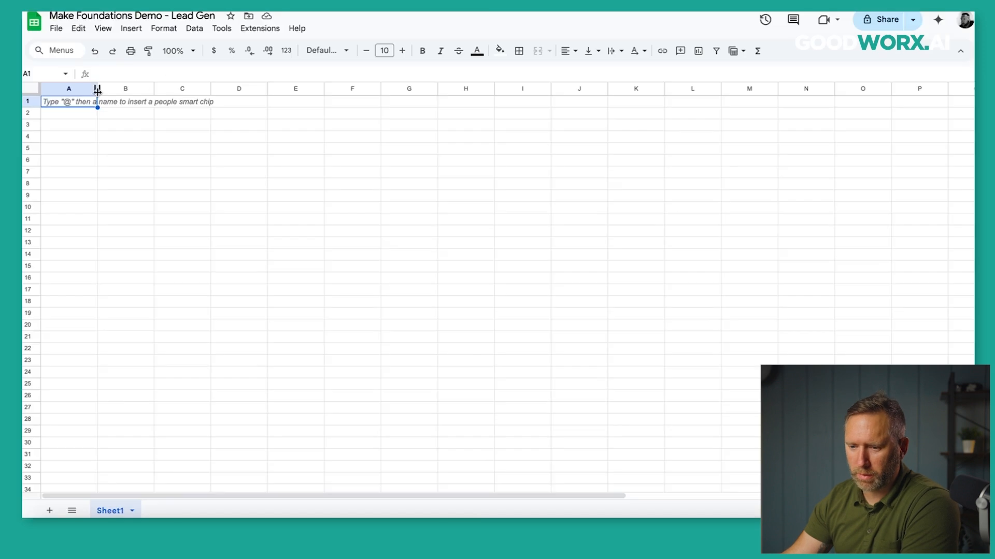
text(Tit)
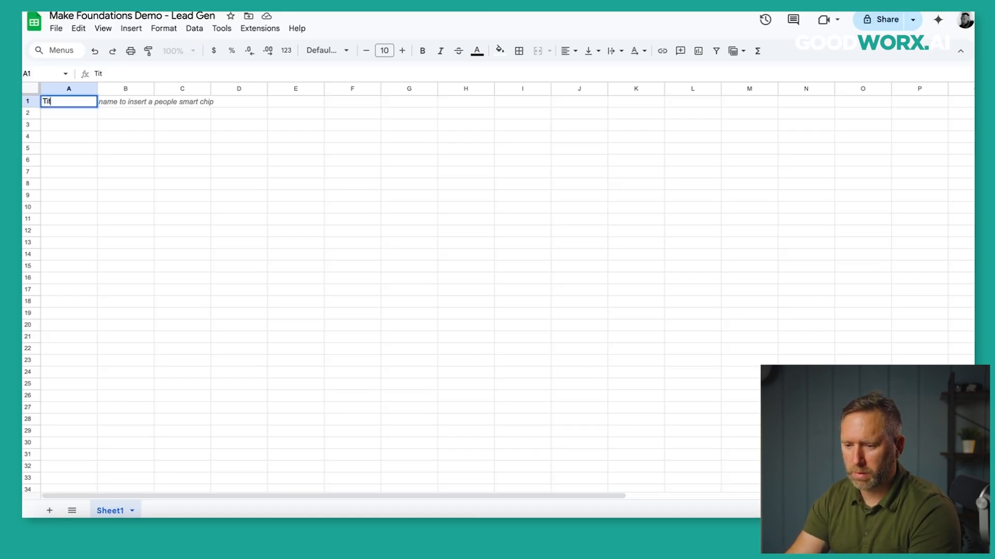
text(le)
key(Tab)
text(C)
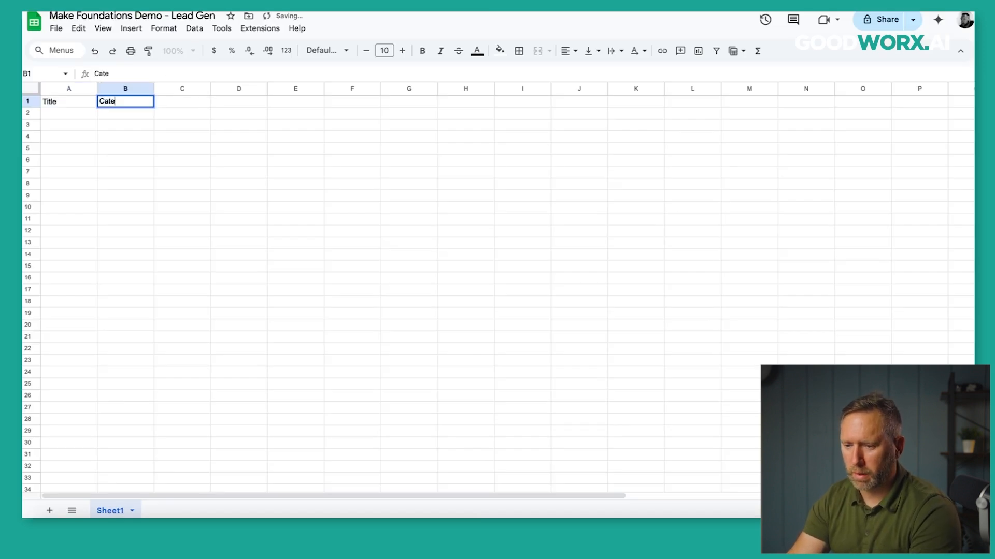
key(Tab)
text(Websit)
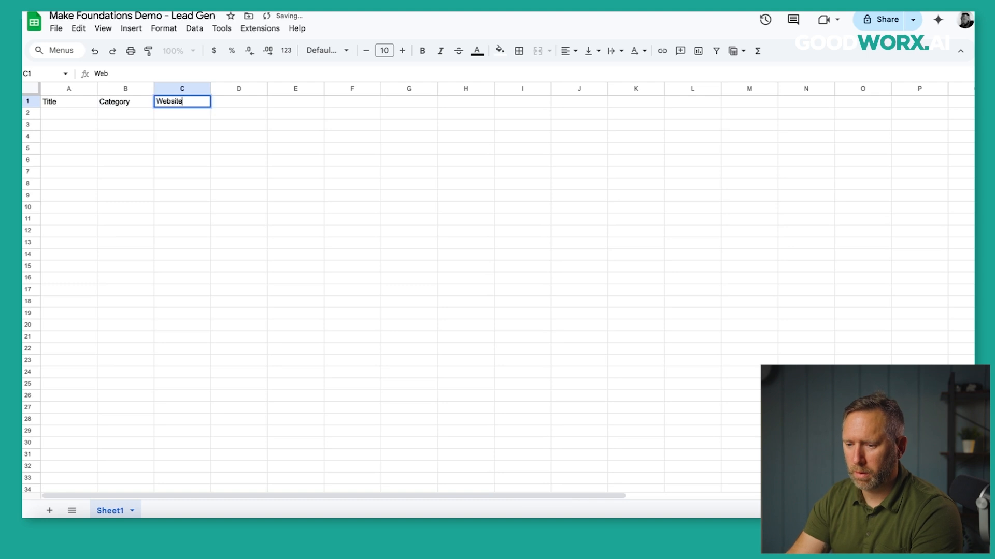
text(e)
key(Tab)
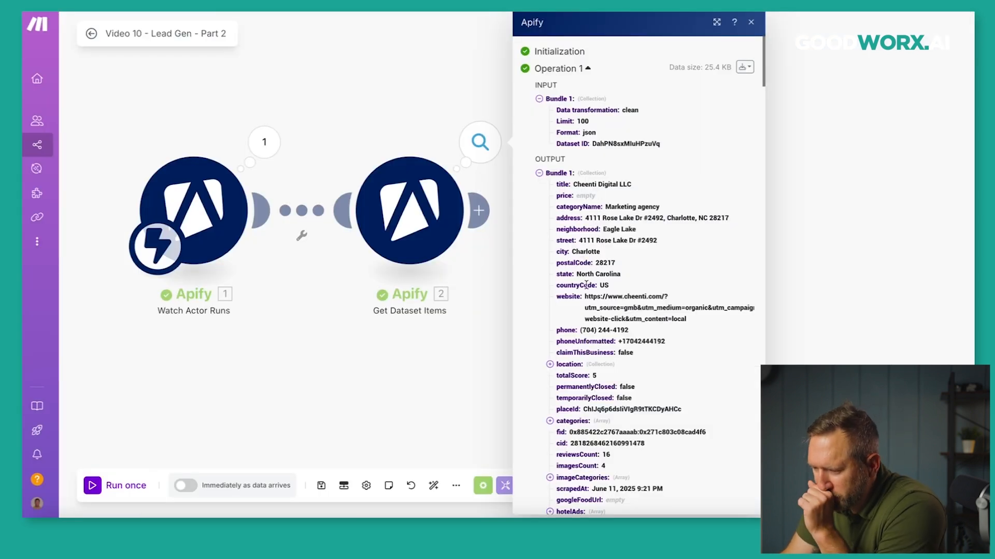
scroll(586, 283, down, 1)
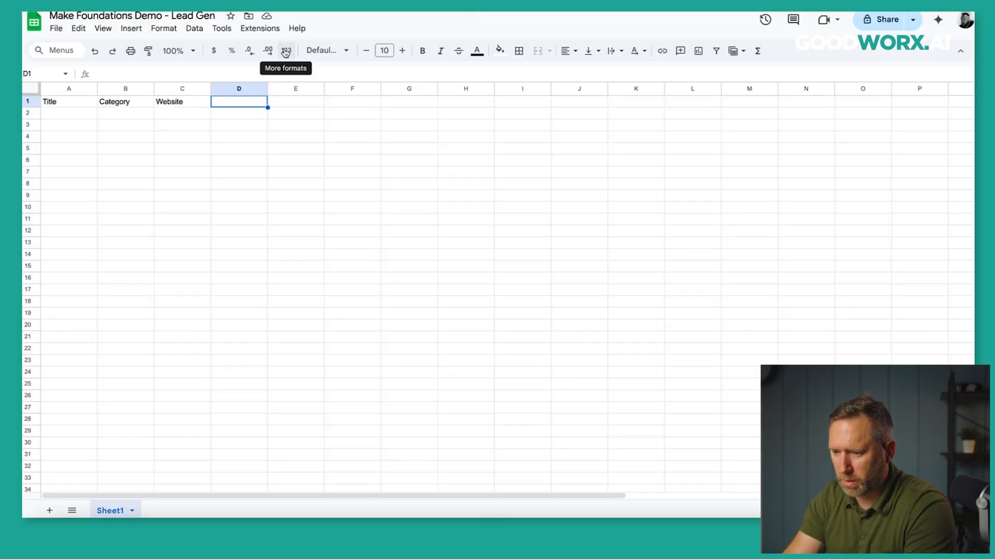
text(Phone)
key(Tab)
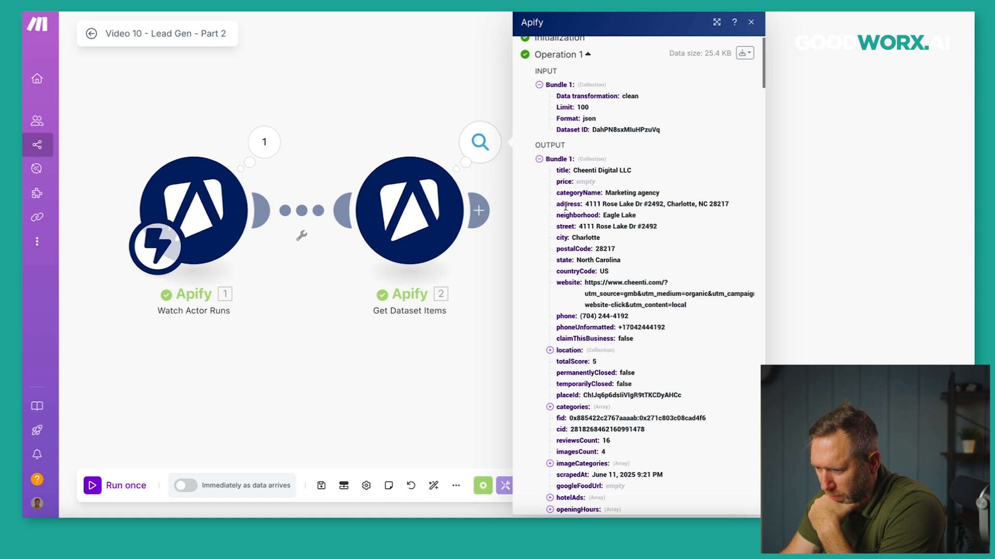
Add an Email header in cell E1 and add a new module slot after Get Dataset Items.
scroll(549, 366, down, 3)
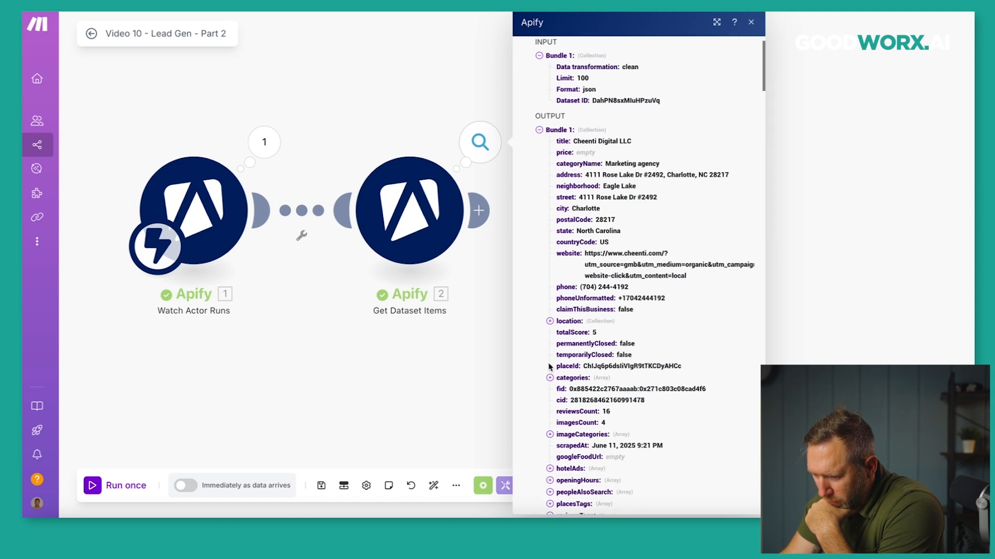
scroll(548, 367, down, 5)
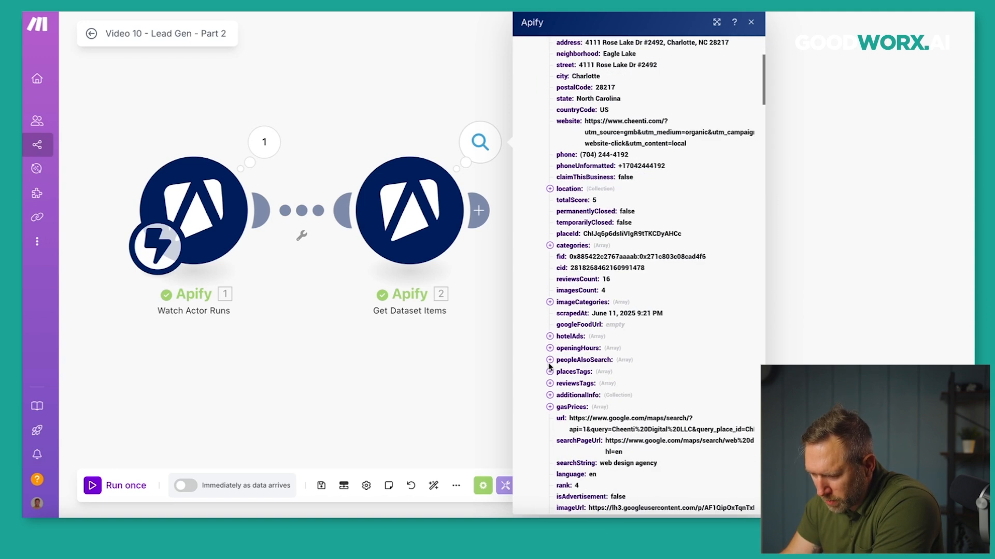
scroll(549, 366, up, 8)
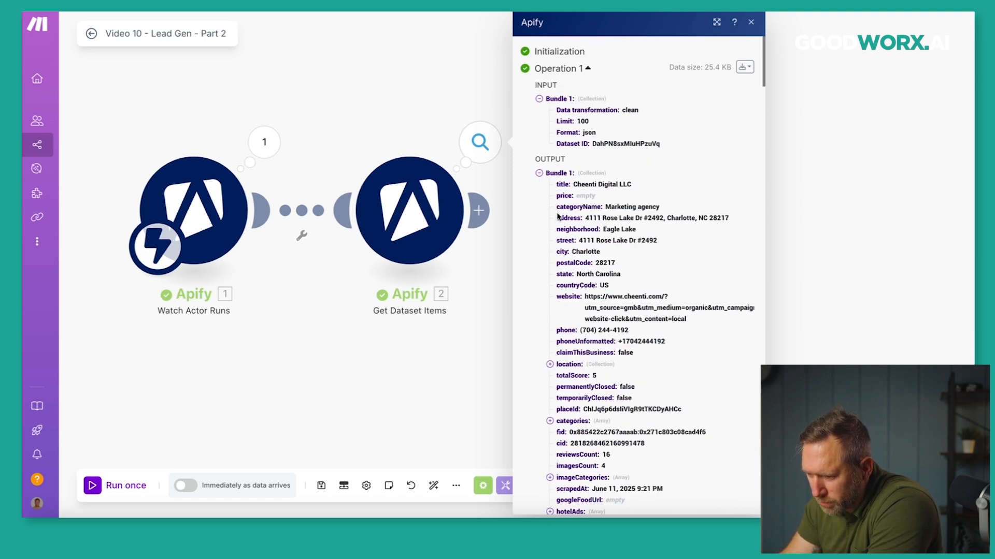
scroll(552, 269, down, 2)
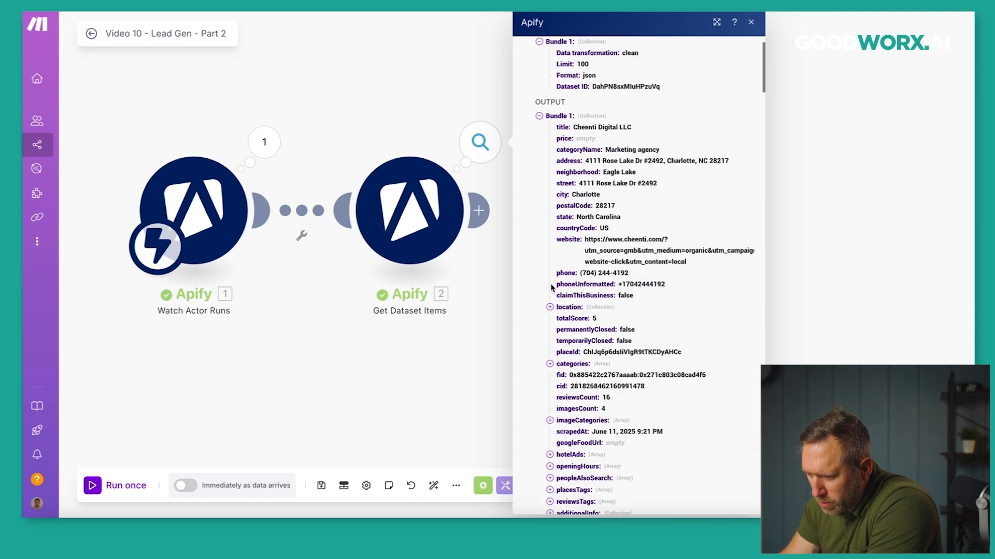
click(549, 308)
click(549, 308)
scroll(549, 310, down, 5)
scroll(542, 242, down, 4)
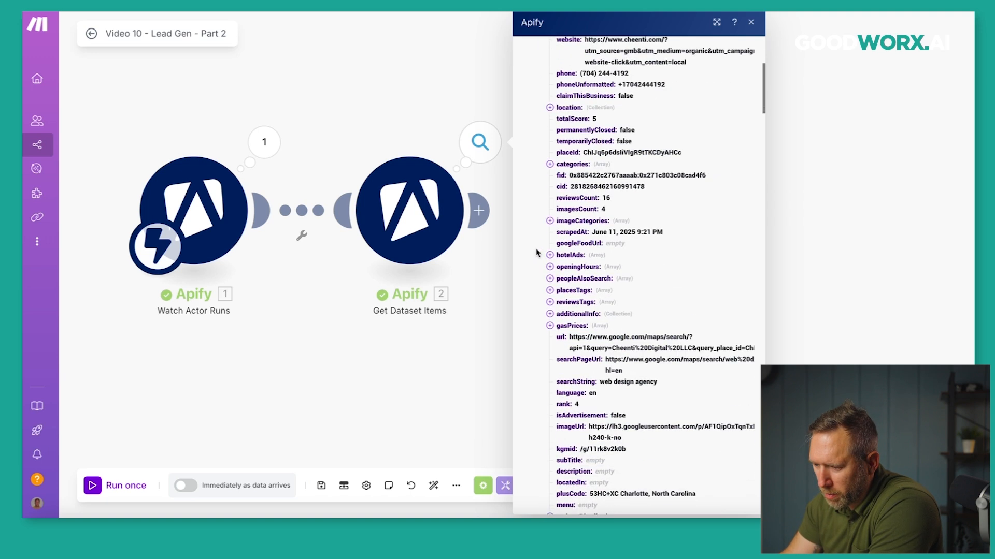
scroll(537, 262, down, 4)
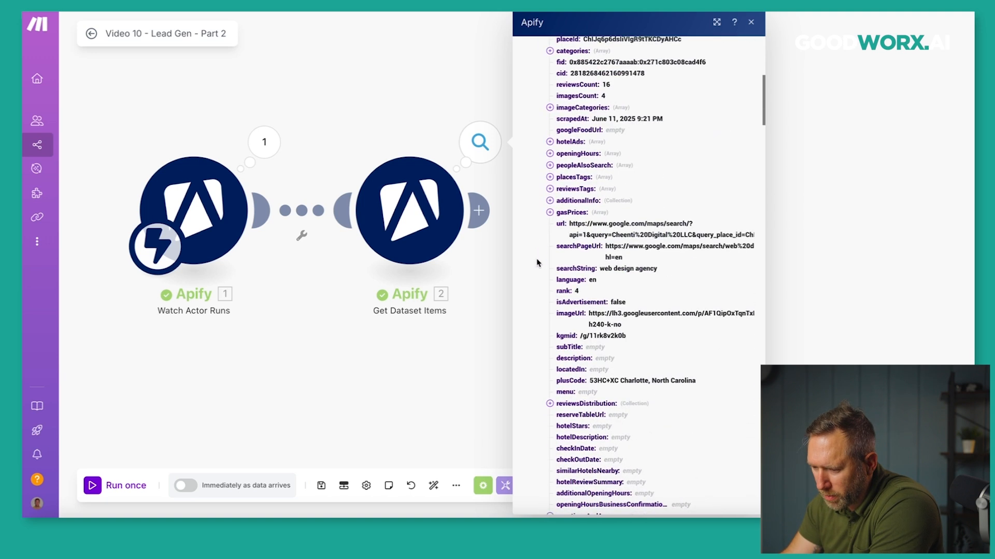
scroll(537, 263, down, 4)
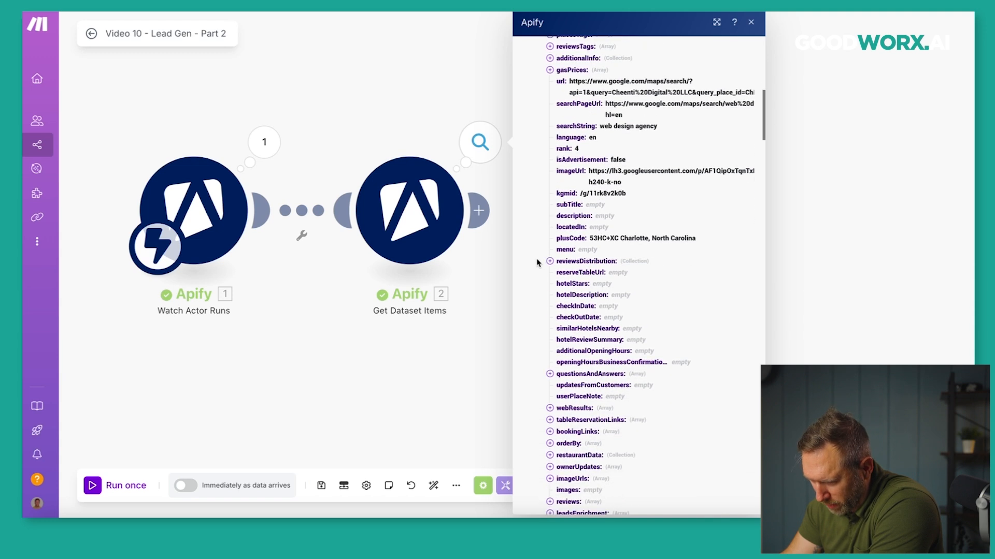
scroll(537, 263, down, 1)
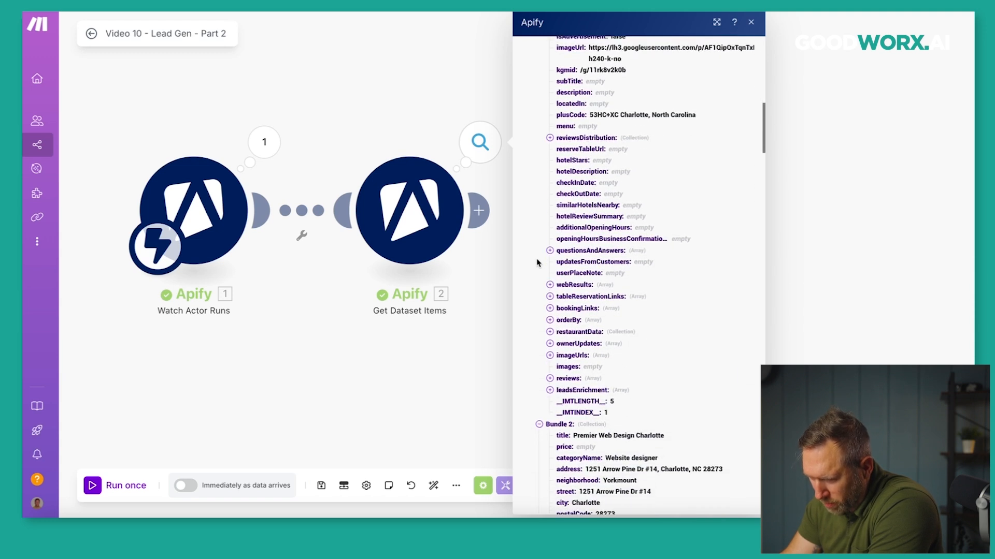
scroll(537, 263, up, 8)
scroll(562, 141, up, 12)
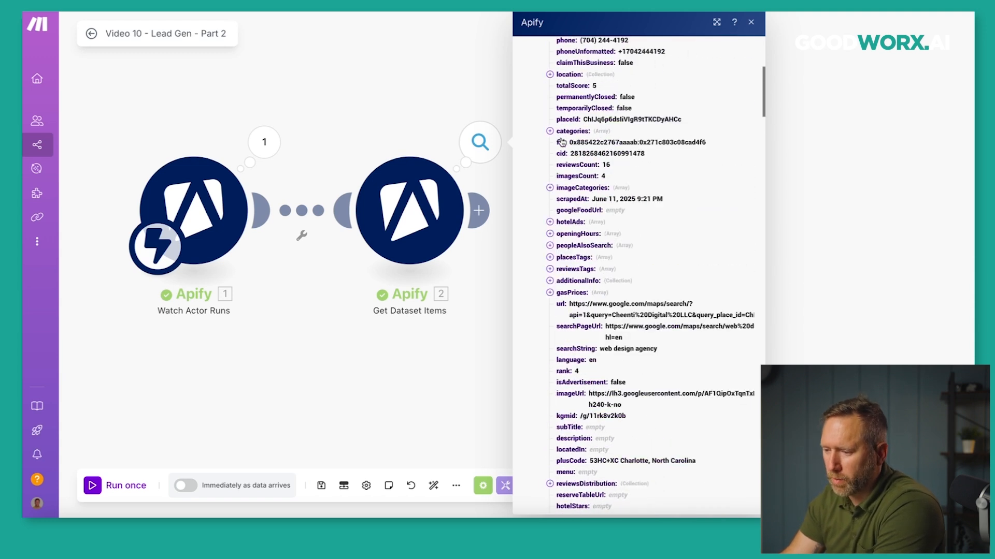
scroll(562, 142, up, 2)
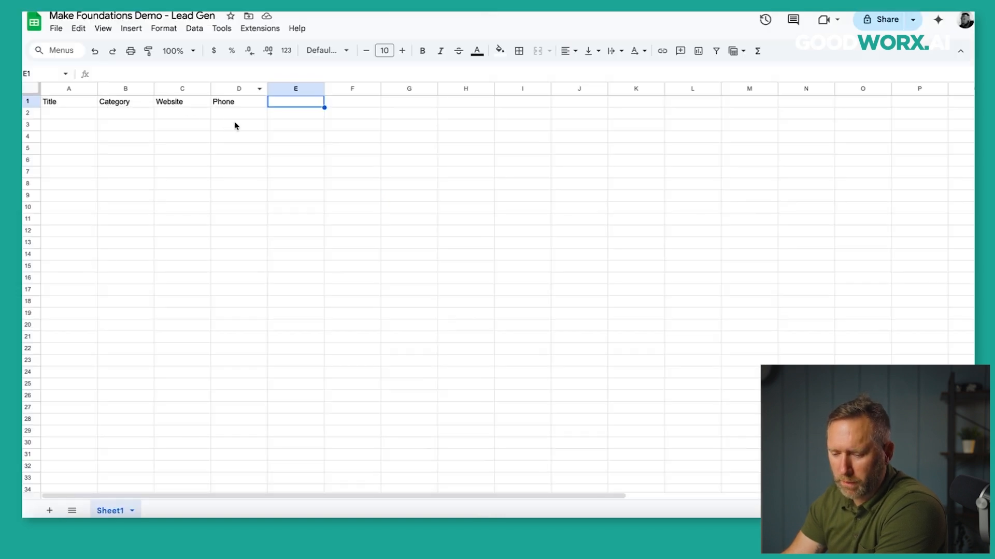
text(Email)
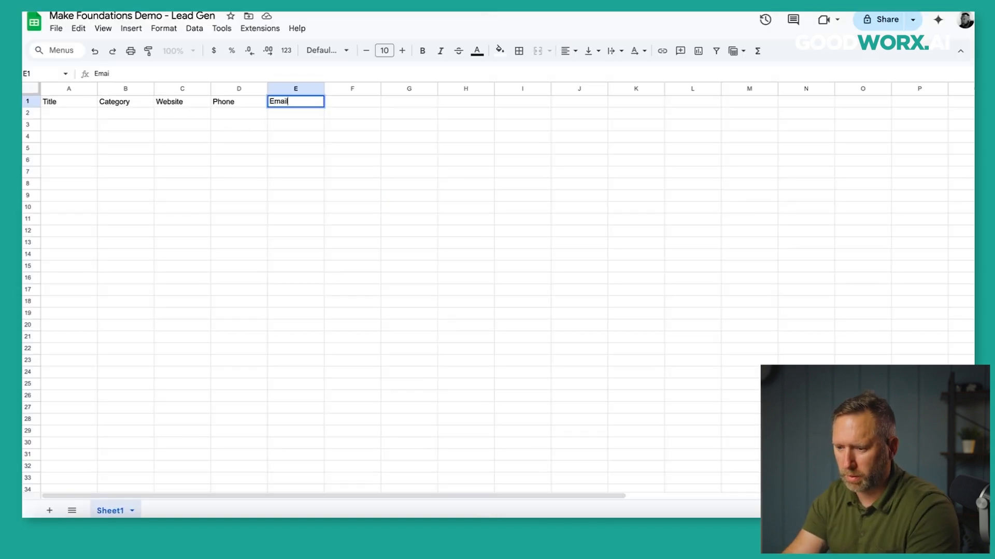
click(394, 154)
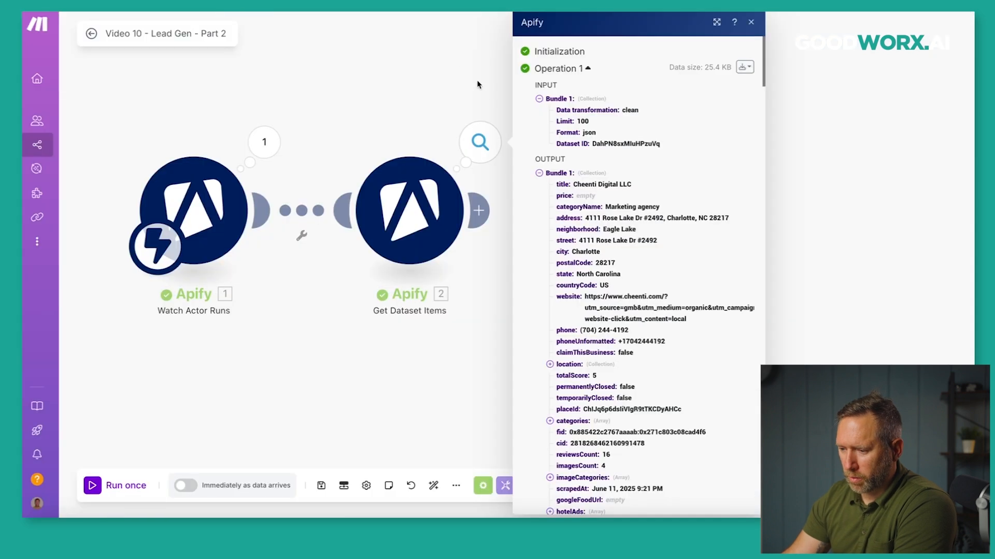
click(477, 85)
click(479, 210)
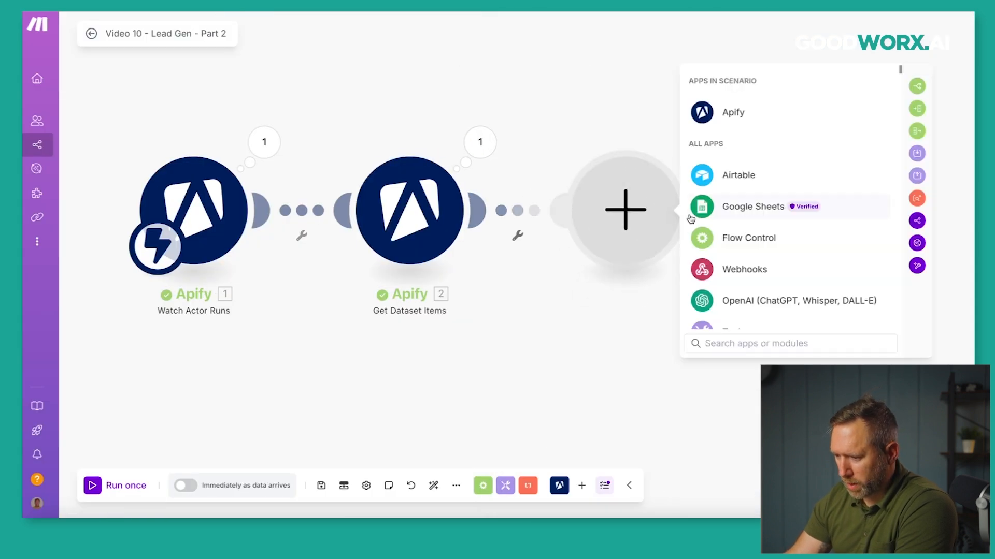
Add a Google Sheets Add a Row module and begin choosing its spreadsheet file.
click(751, 206)
click(727, 189)
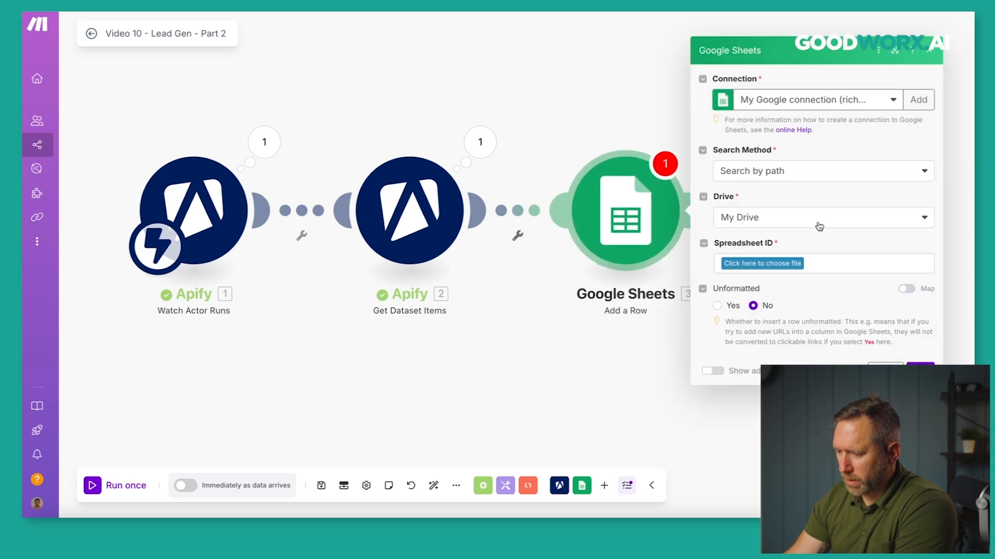
click(786, 265)
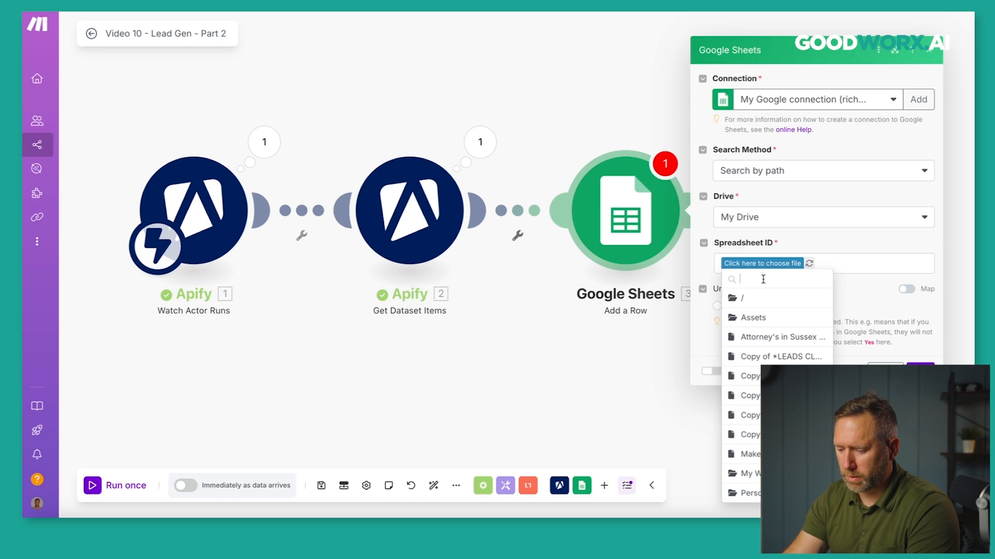
text(Mak)
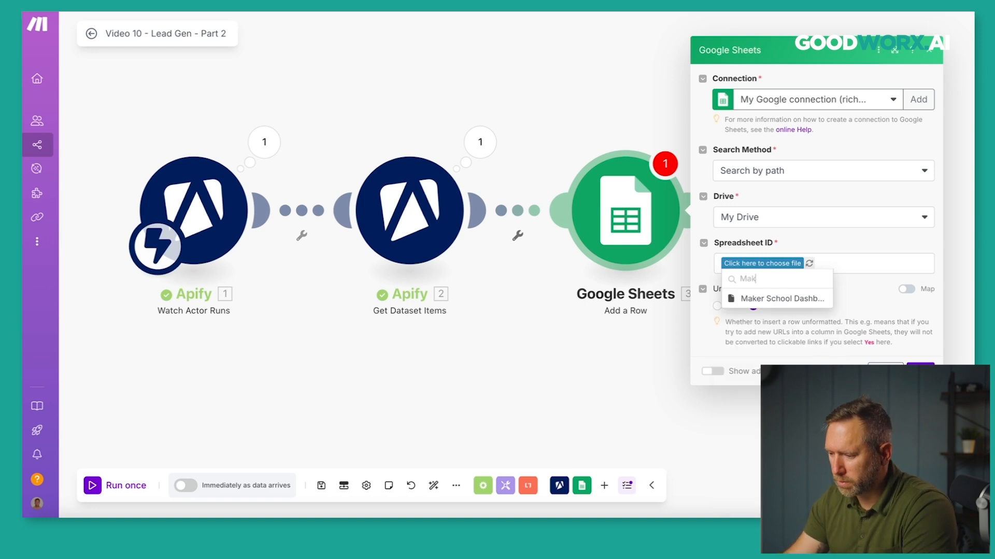
text(\)
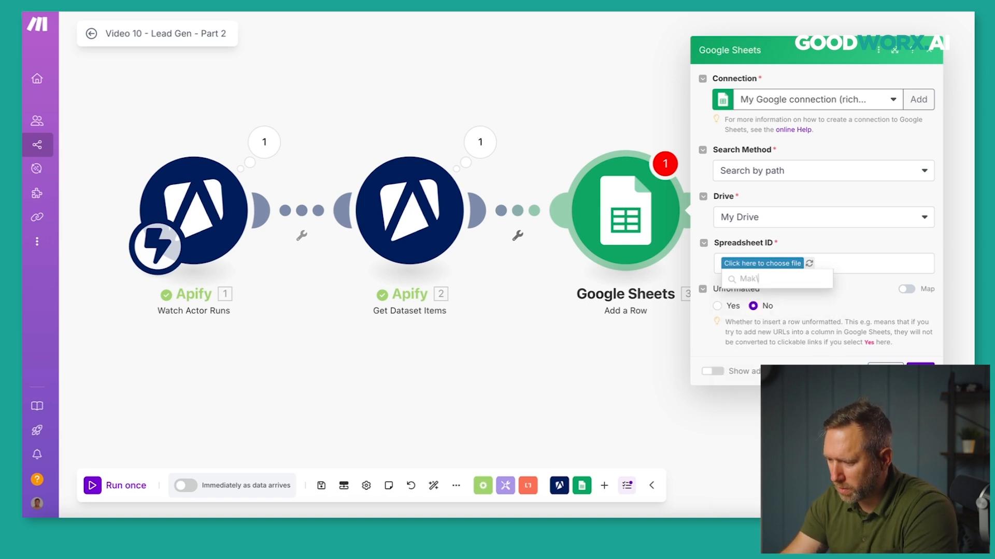
key(BackSpace)
key(BackSpace)
key(BackSpace)
key(BackSpace)
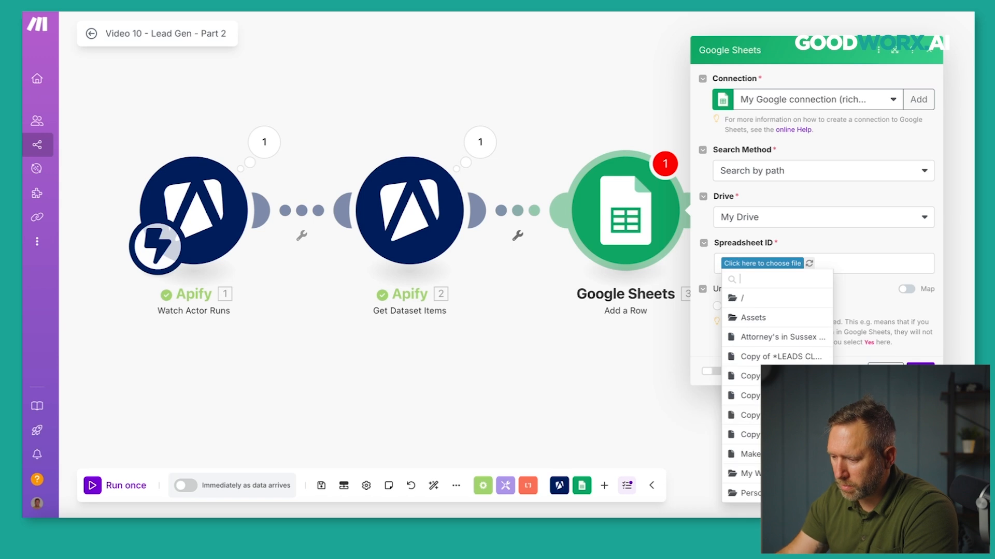
Pick 'Make Foundations Demo - Lead Gen' from My Work/Skool/Goodworx.AI/Make Foundations.
click(736, 473)
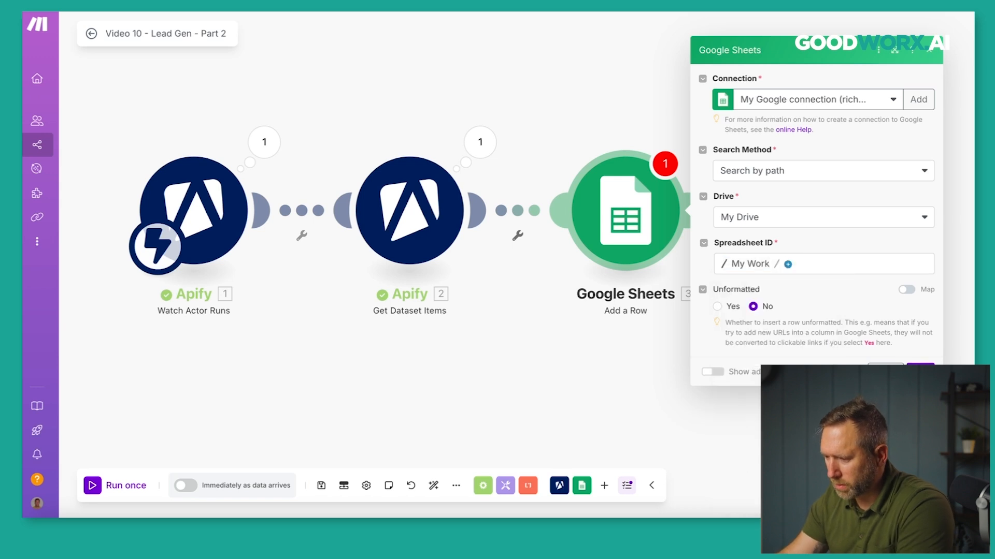
click(787, 264)
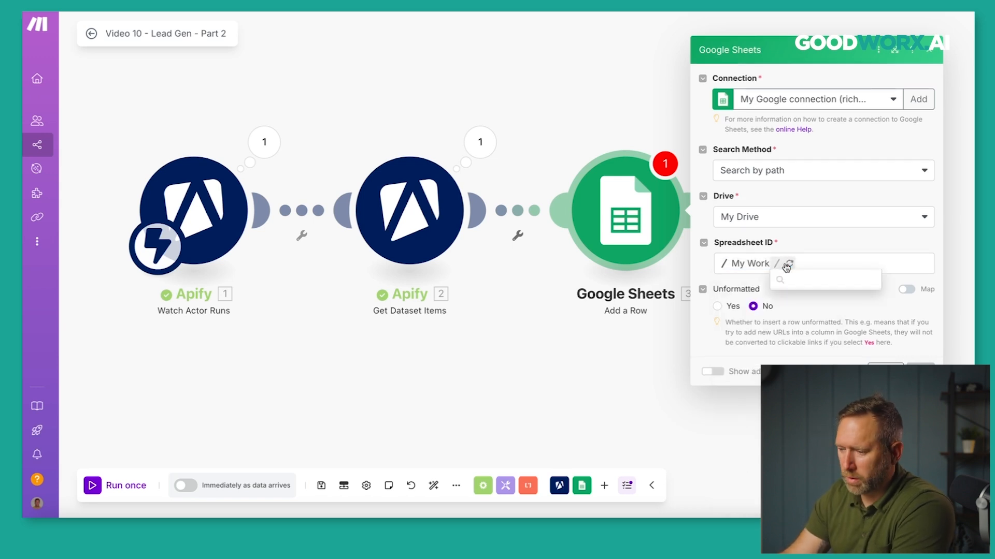
scroll(824, 326, down, 1)
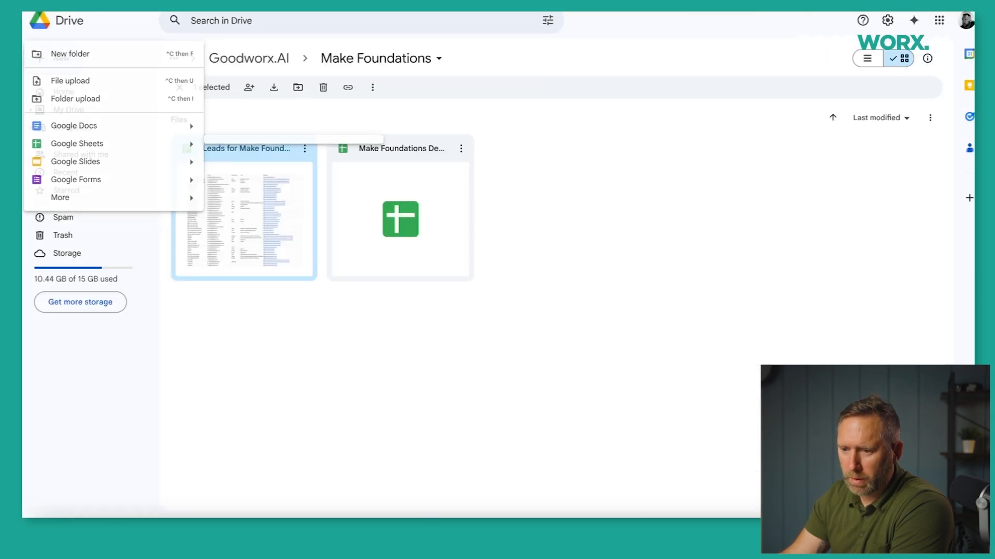
key(Escape)
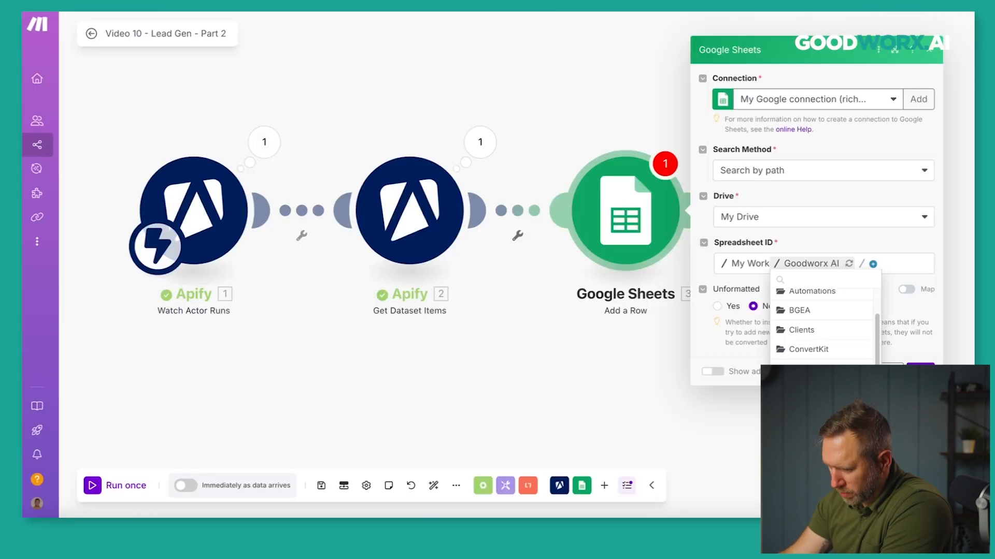
scroll(824, 321, down, 1)
click(808, 322)
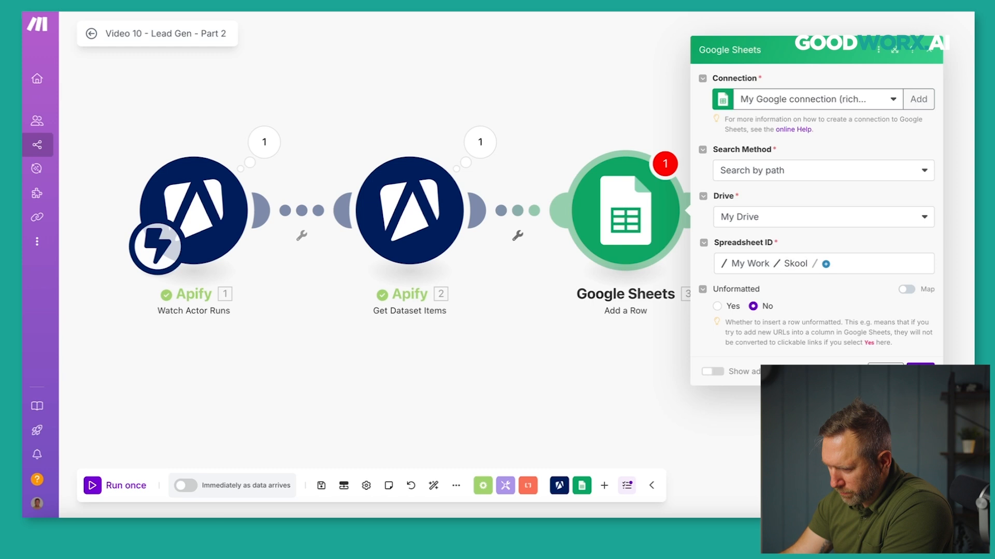
click(826, 264)
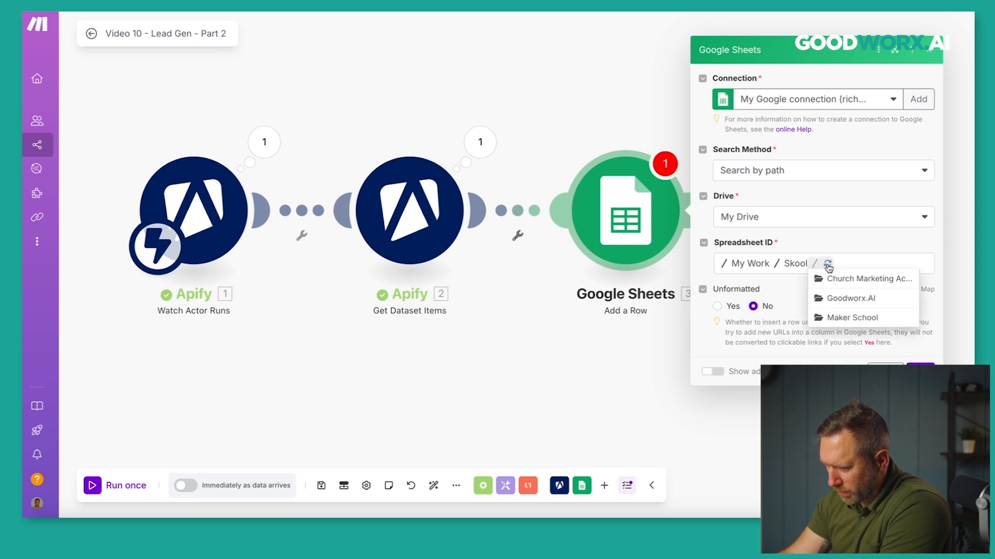
click(826, 303)
click(895, 264)
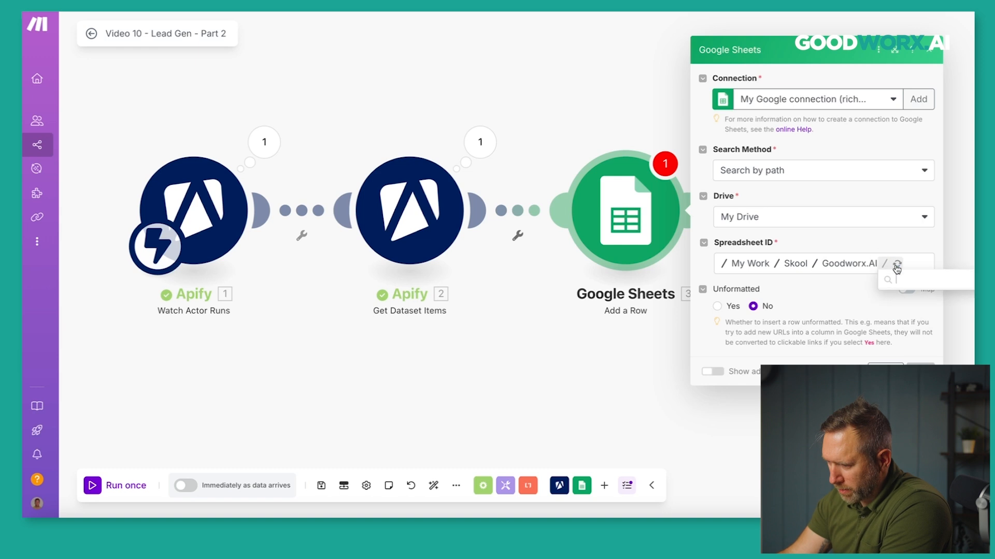
click(895, 304)
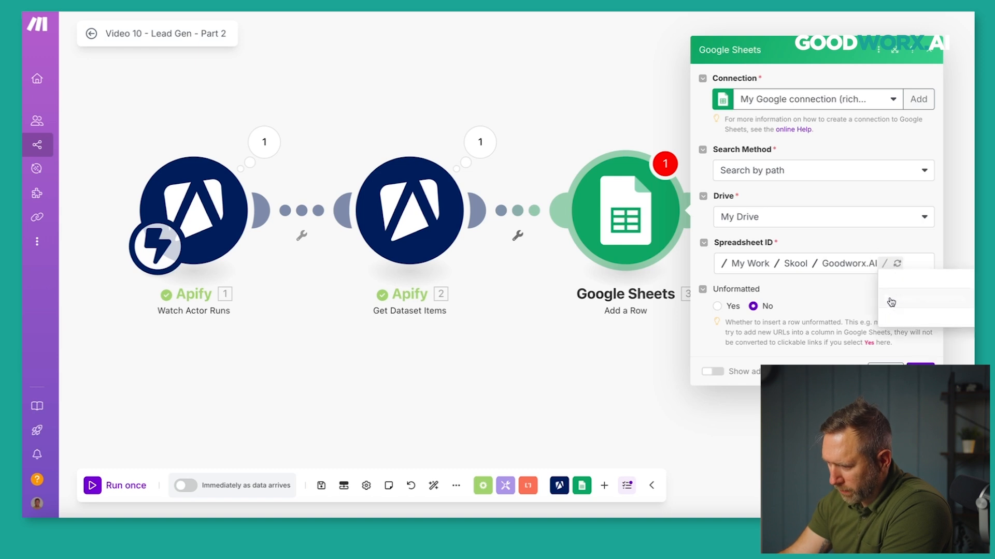
click(831, 278)
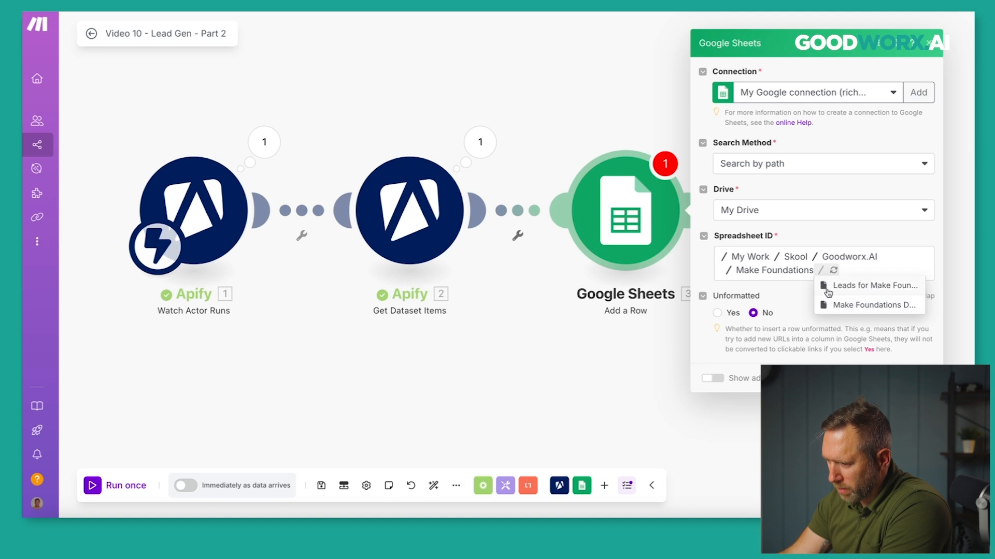
click(825, 305)
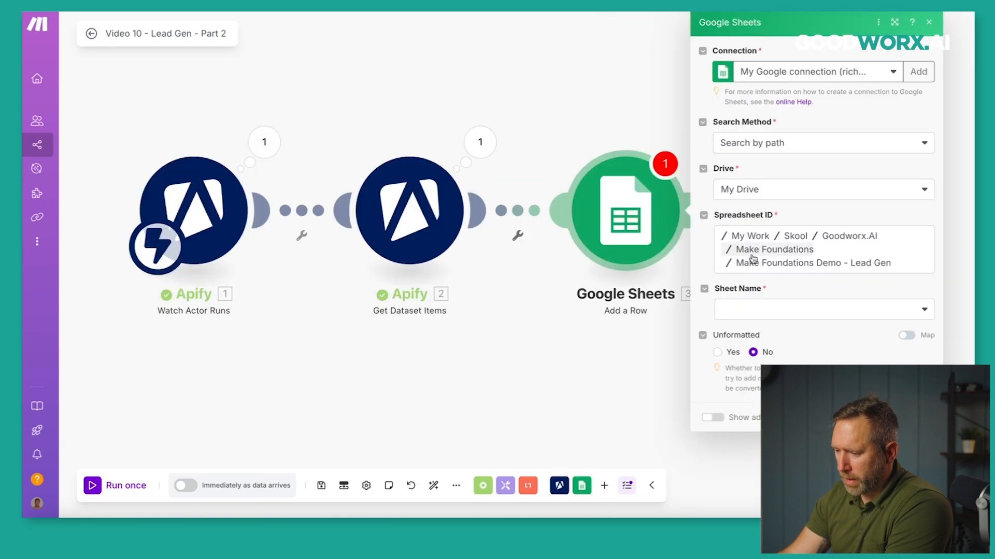
Set the Sheet Name to Sheet1 and check the sheet's column headers.
click(756, 309)
click(751, 332)
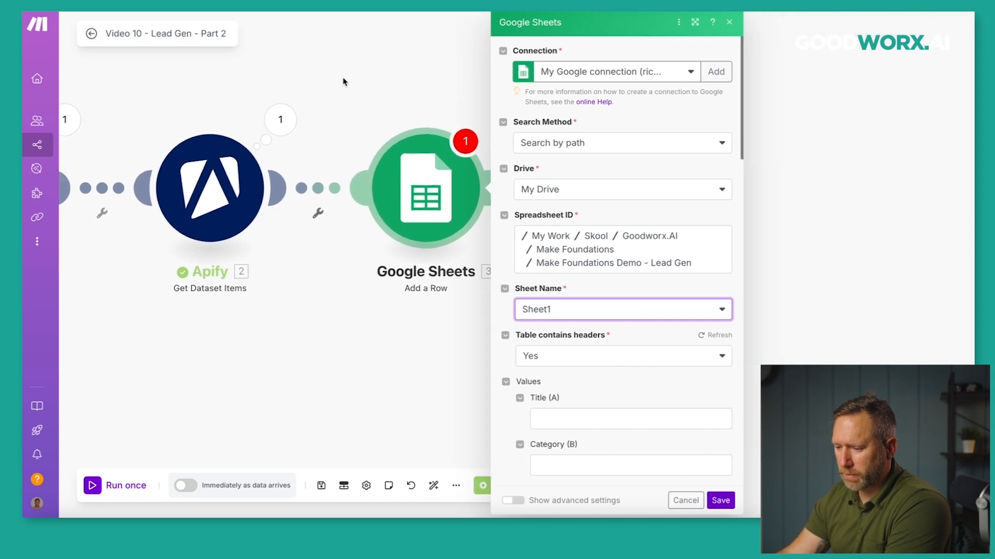
scroll(510, 262, down, 4)
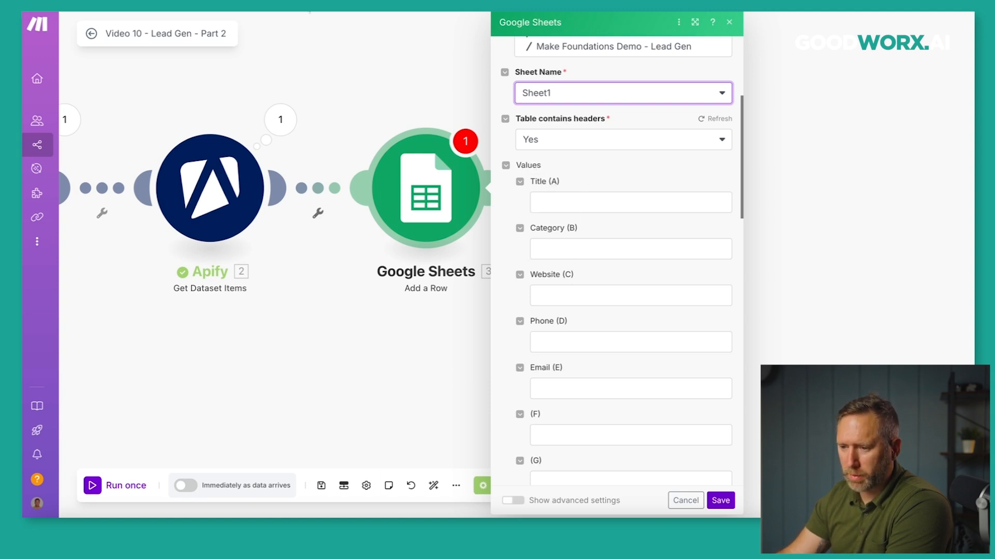
click(307, 4)
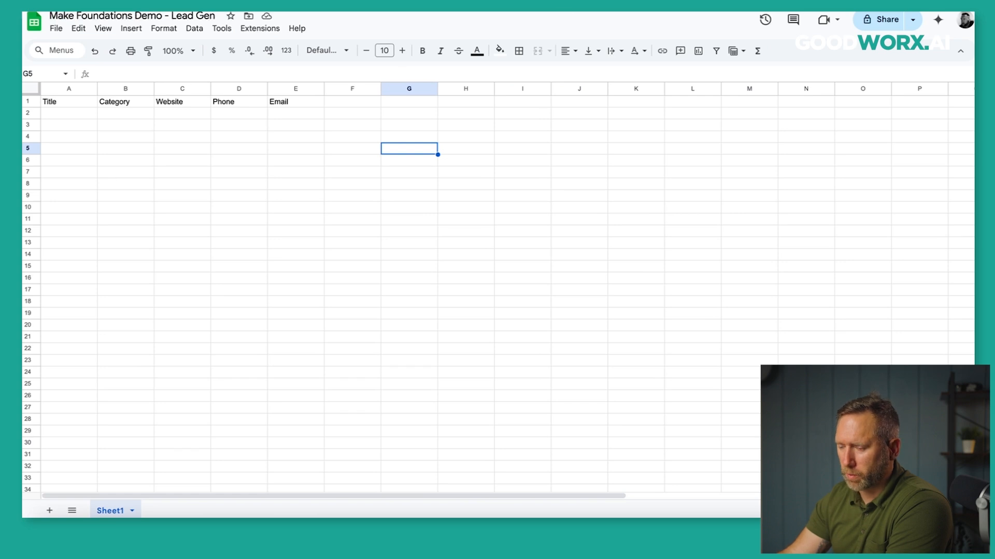
click(466, 4)
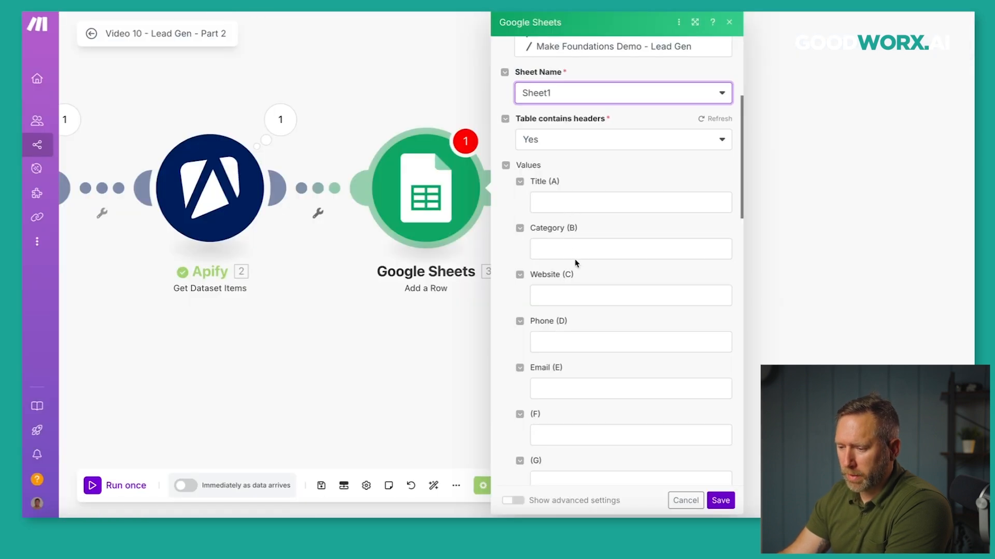
click(575, 205)
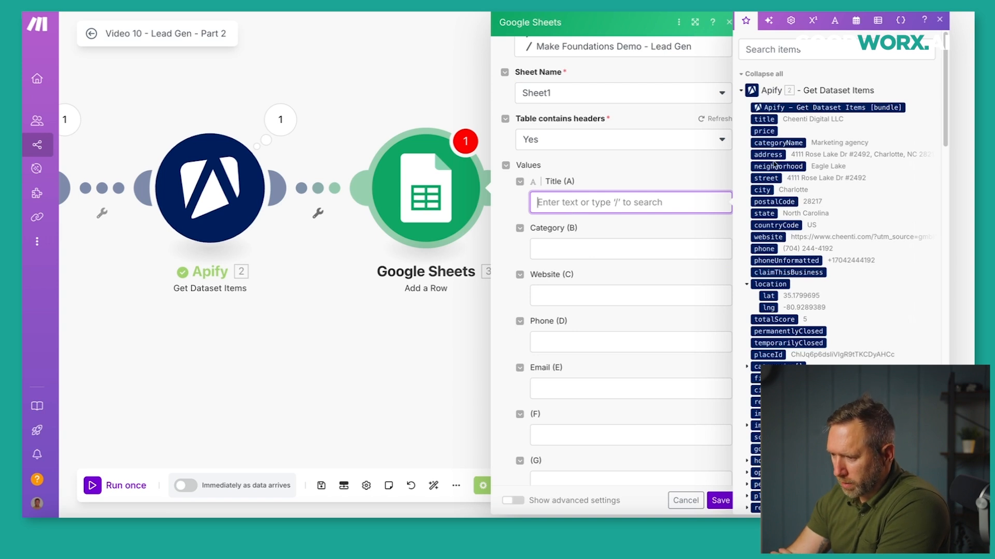
Map Apify's title, categoryName, website and phone into the Title, Category, Website and Phone columns.
click(765, 119)
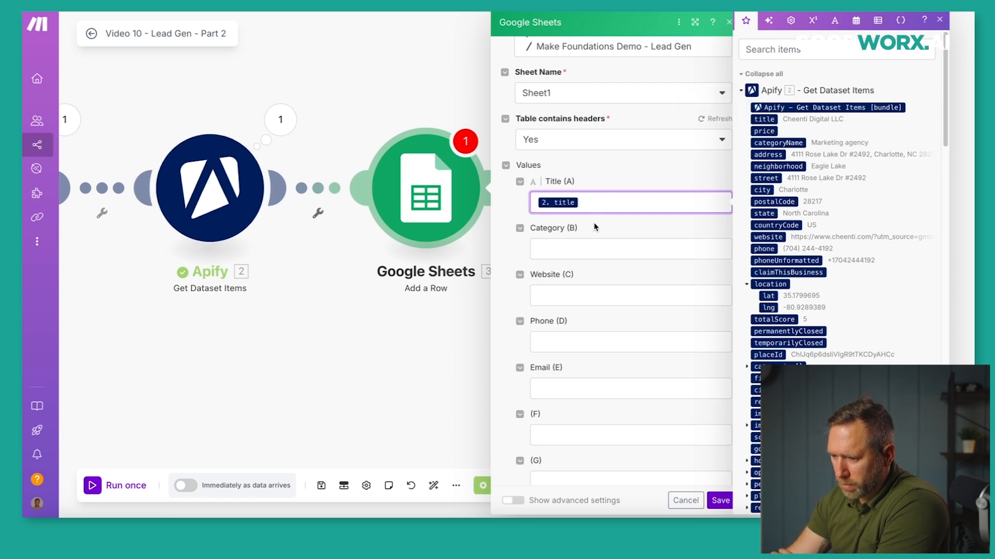
key(Tab)
click(756, 143)
click(600, 289)
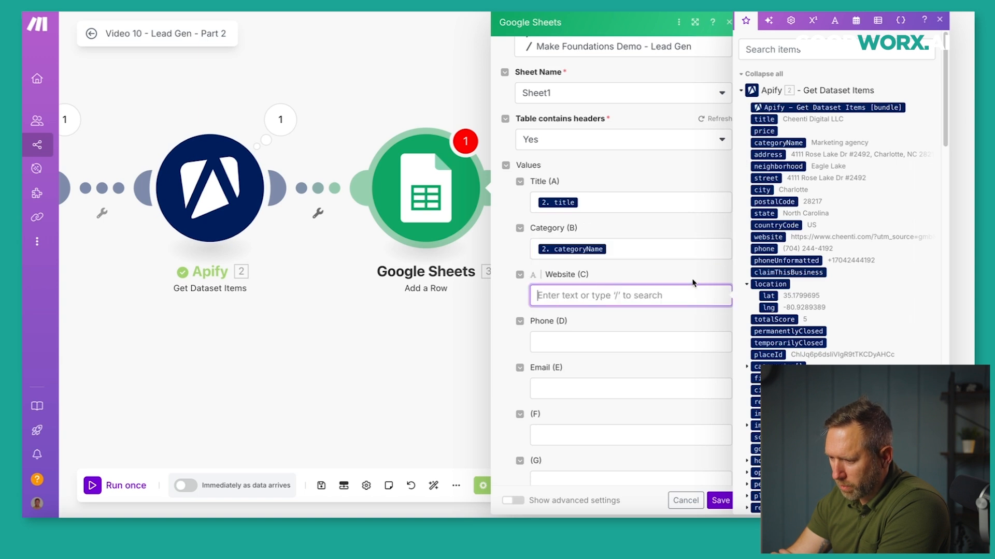
click(764, 237)
click(589, 338)
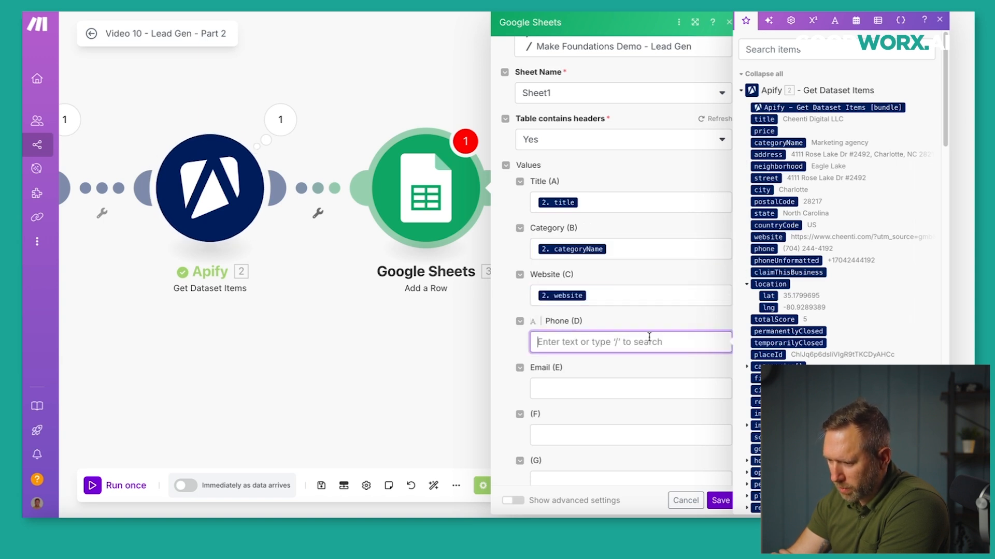
click(765, 250)
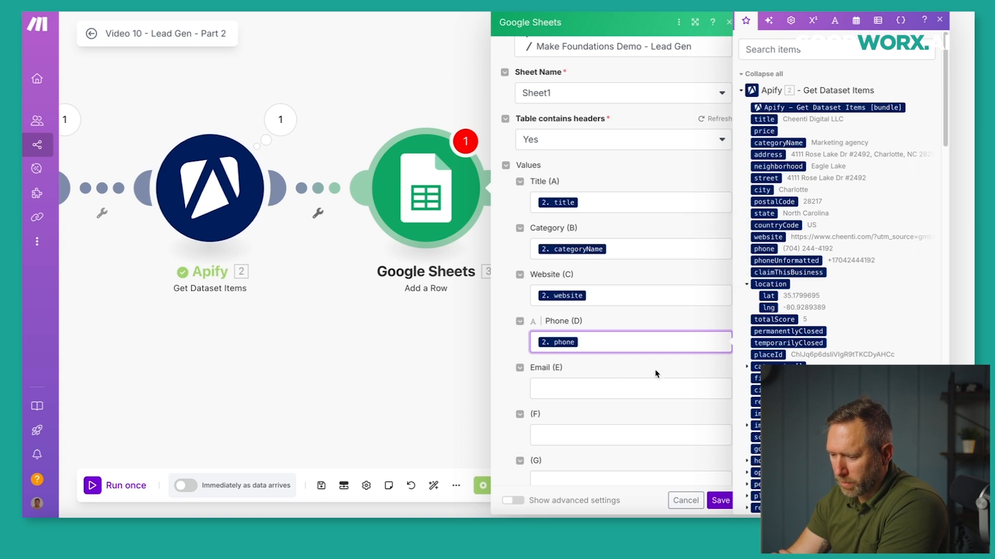
Save the Add a Row settings, auto-align the layout and save the scenario.
click(716, 497)
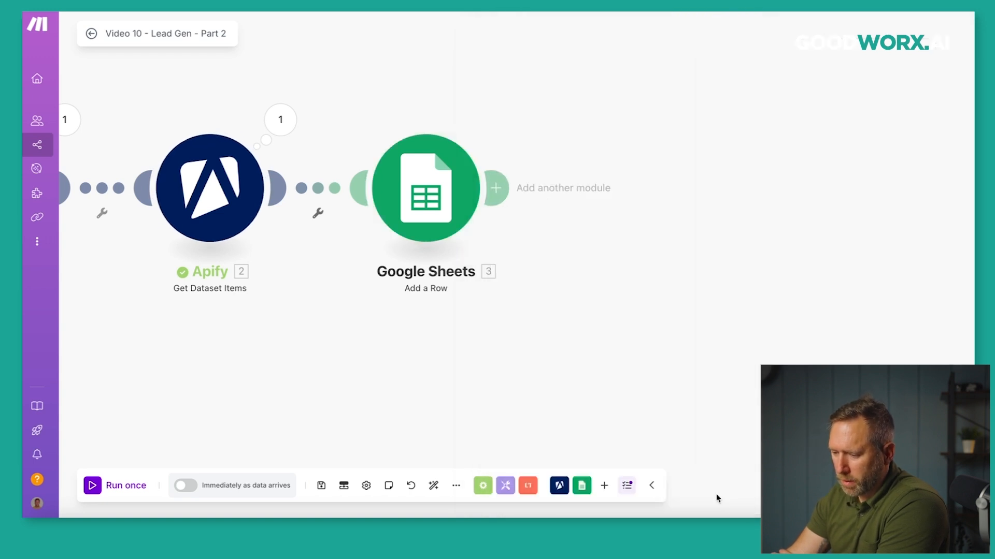
click(433, 486)
click(320, 482)
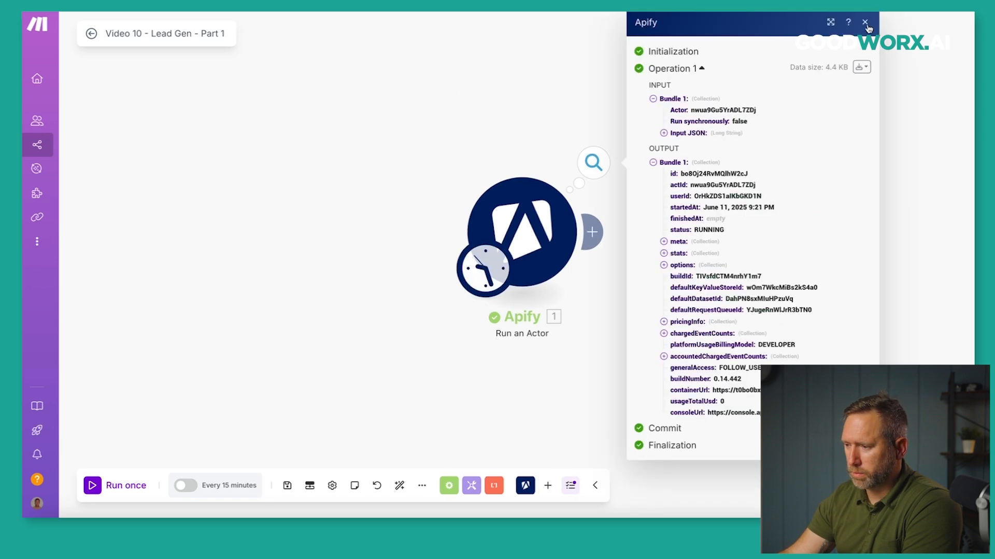
Set Part 2 listening for new runs, then run Part 1 to launch the scraper.
click(865, 23)
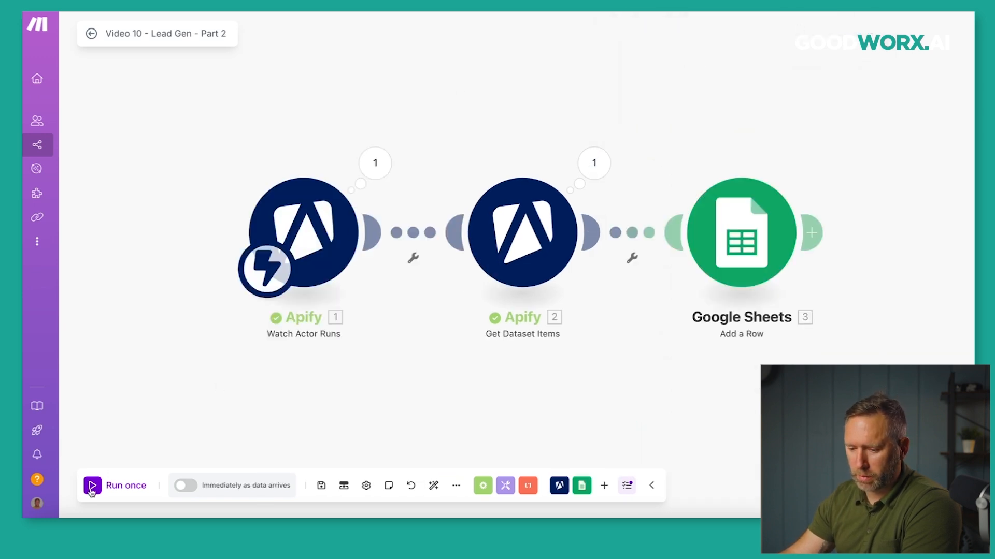
click(92, 487)
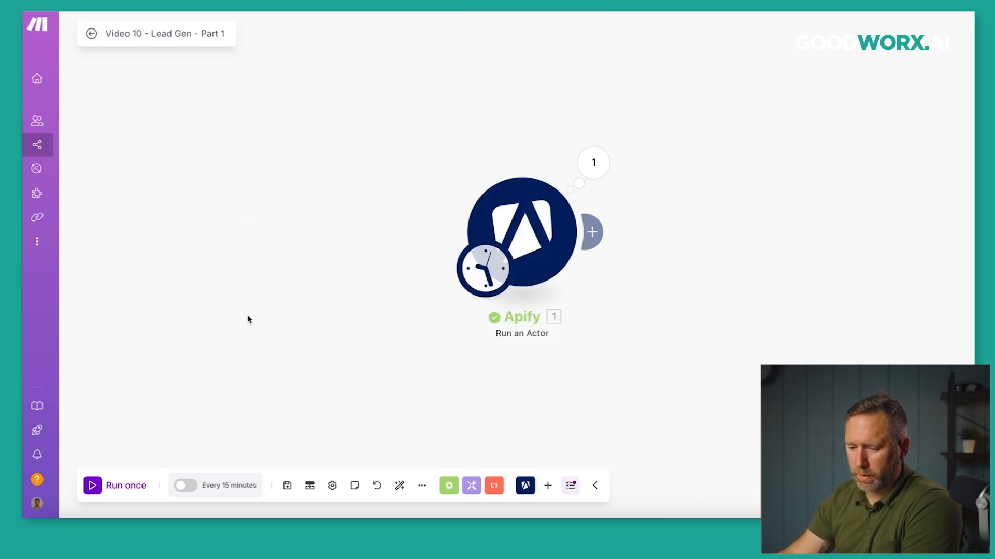
click(93, 486)
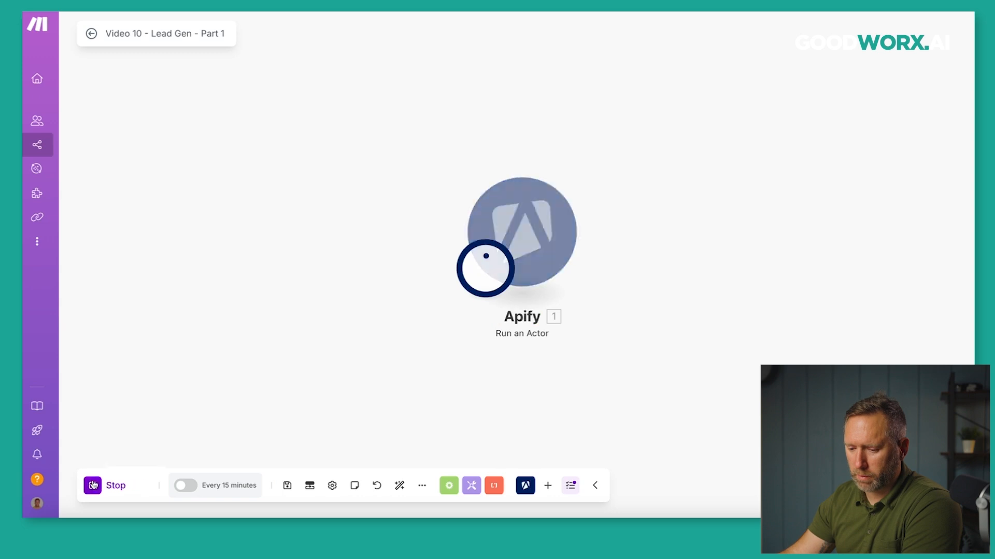
Check the new Google Maps Scraper run in Apify's runs list, then return to Part 2.
click(593, 162)
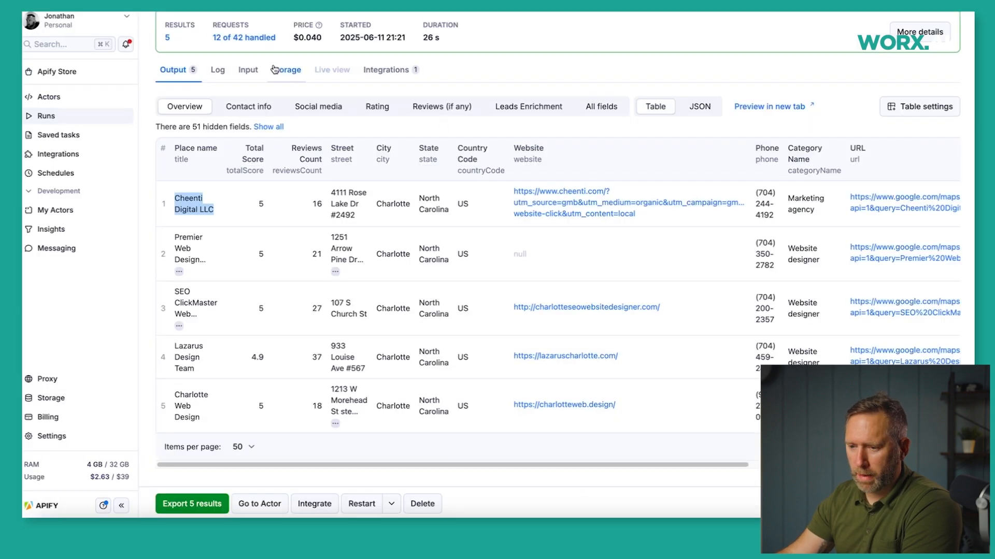
scroll(272, 70, up, 2)
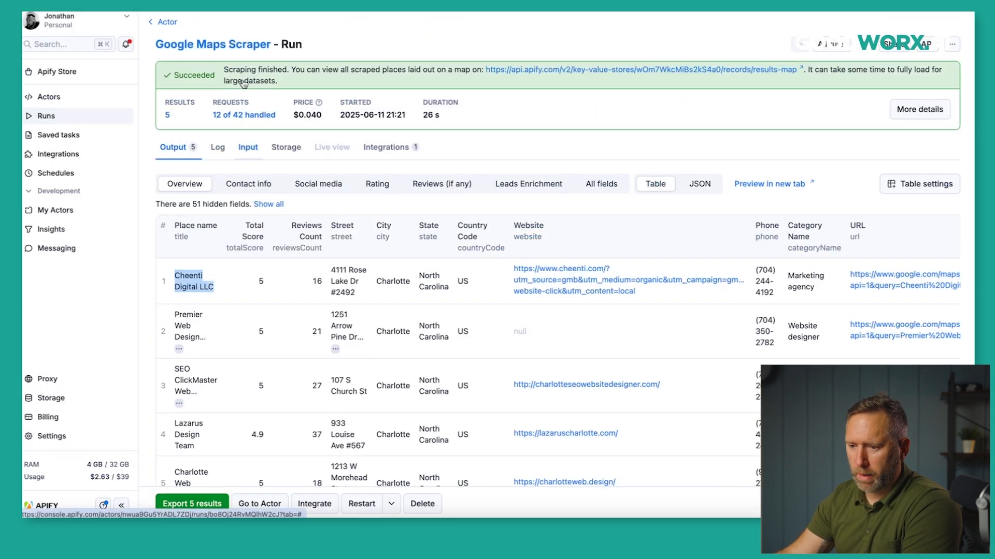
click(238, 48)
click(259, 132)
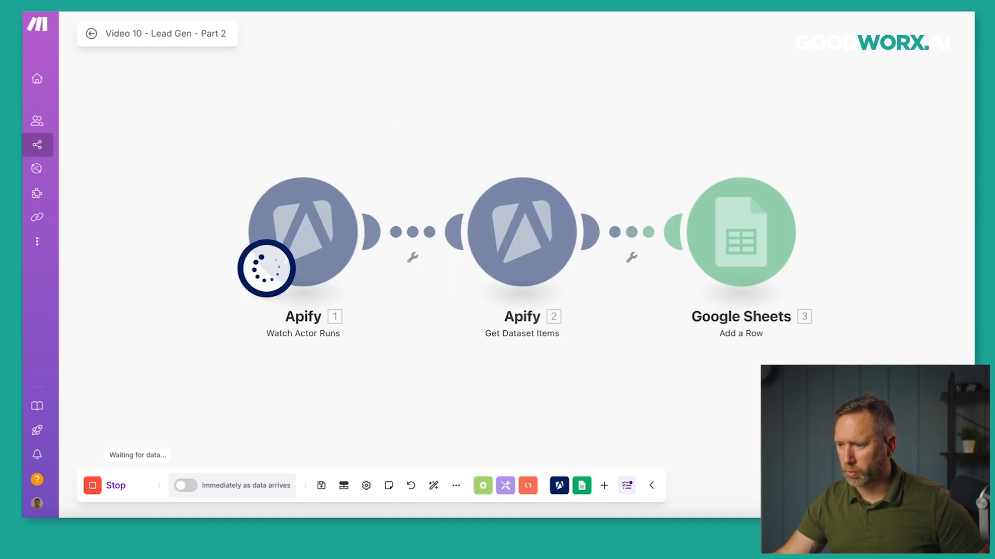
key(ctrl+Tab)
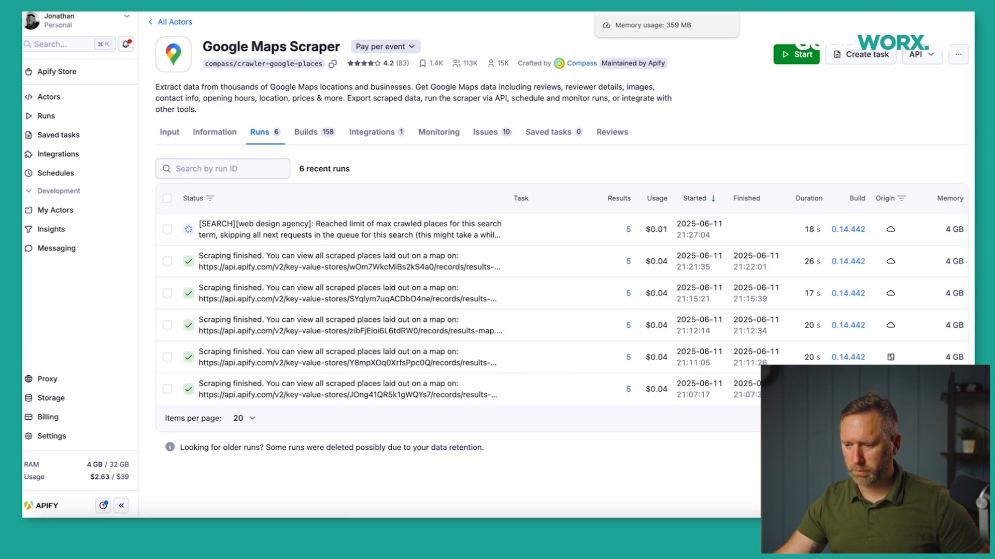
click(624, 12)
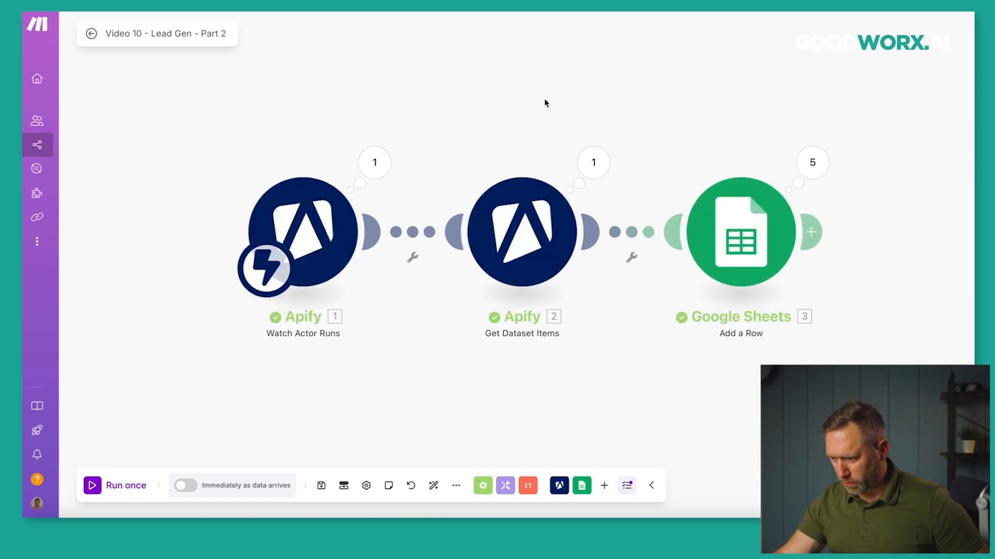
Review the Google Sheets module's operations, expanding Operations 1–3 to confirm each row added.
click(812, 163)
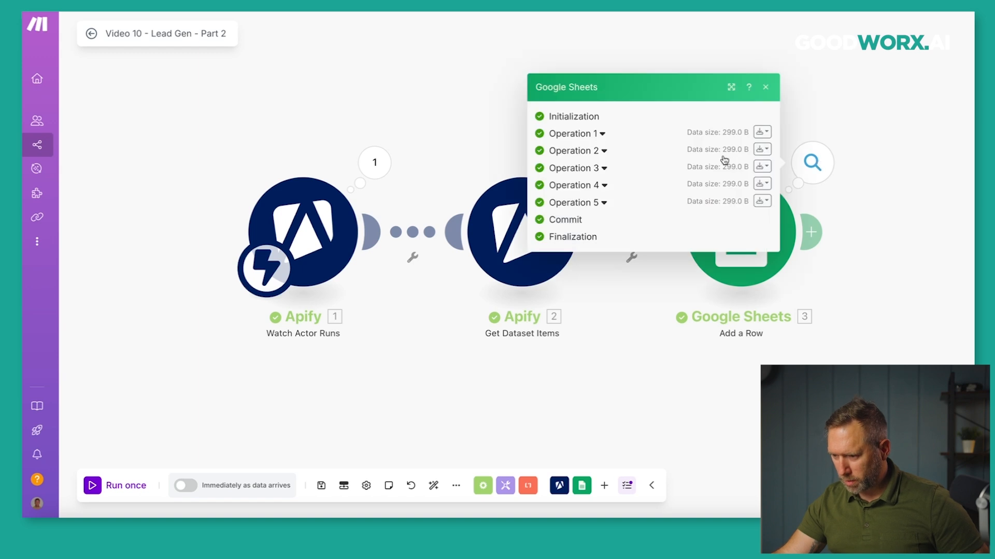
click(602, 134)
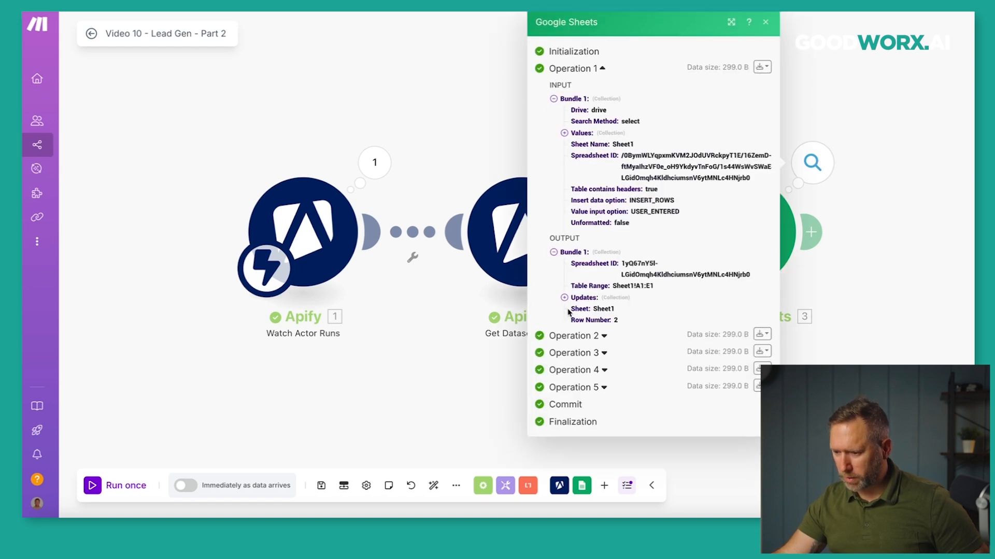
click(603, 336)
scroll(605, 371, down, 3)
scroll(605, 371, down, 1)
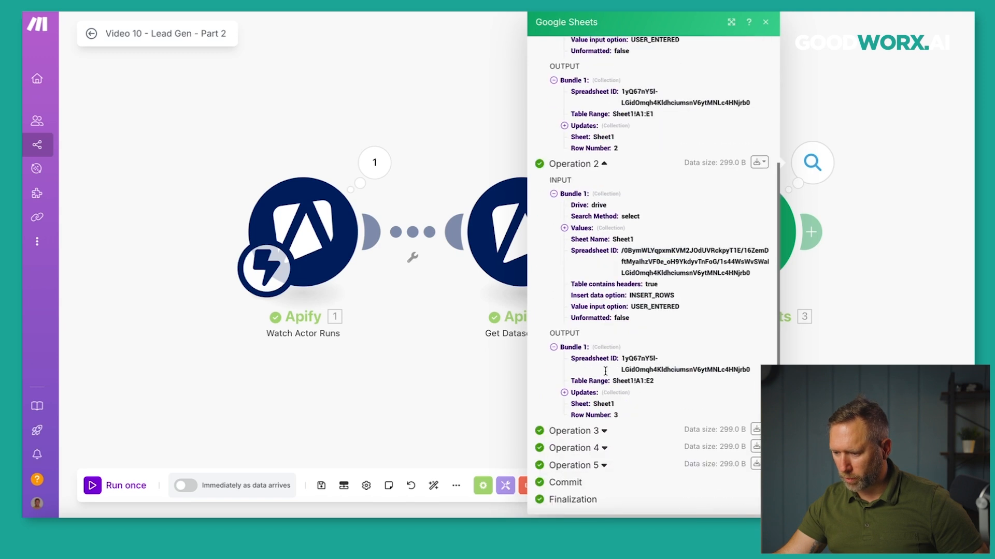
click(603, 430)
scroll(605, 440, down, 4)
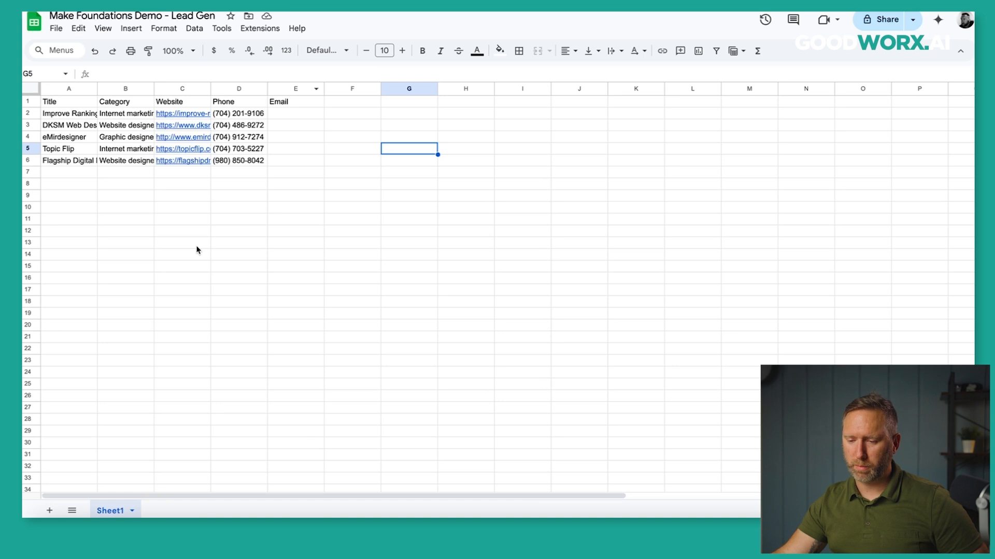
Widen the lead sheet's columns so Website URLs and Email are fully visible.
drag(97, 89, 343, 100)
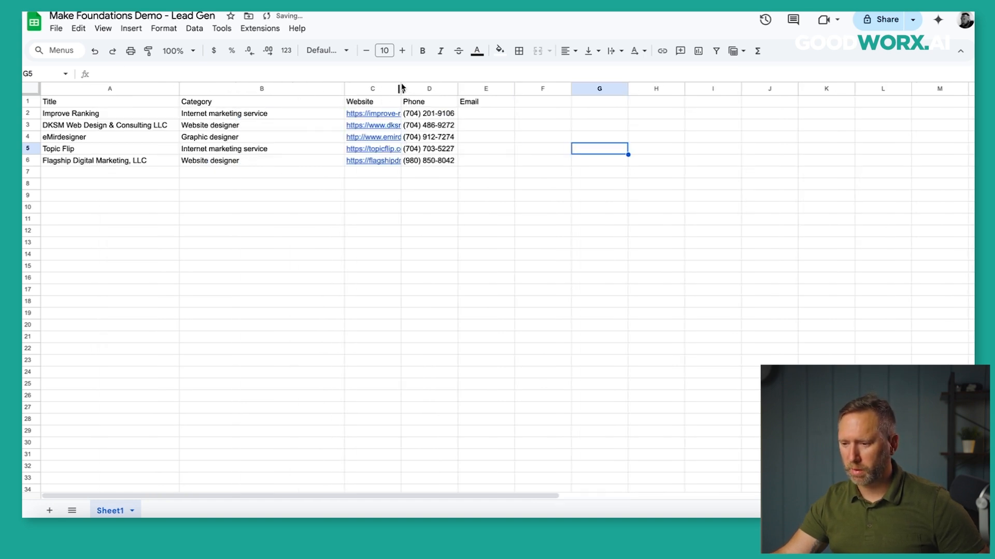
drag(400, 87, 599, 88)
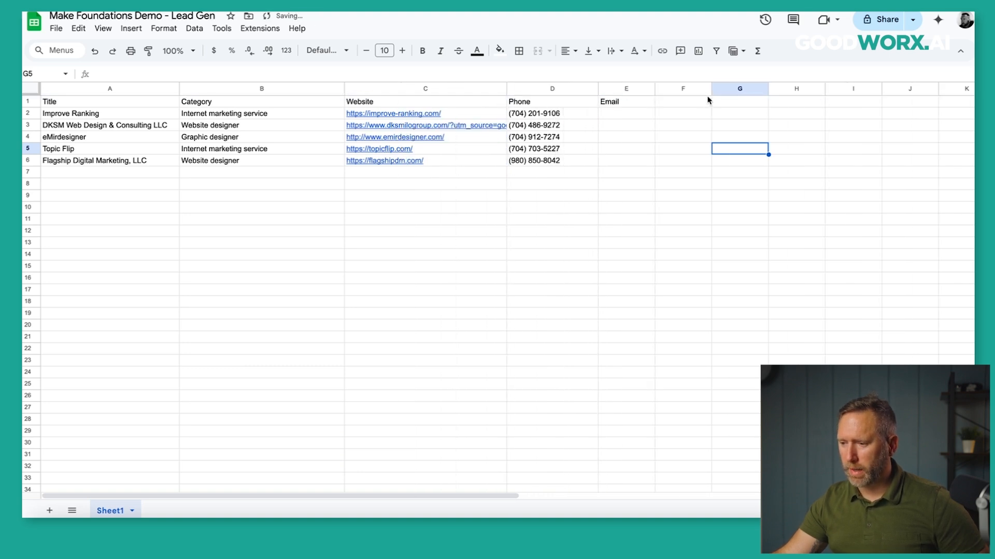
drag(655, 89, 711, 89)
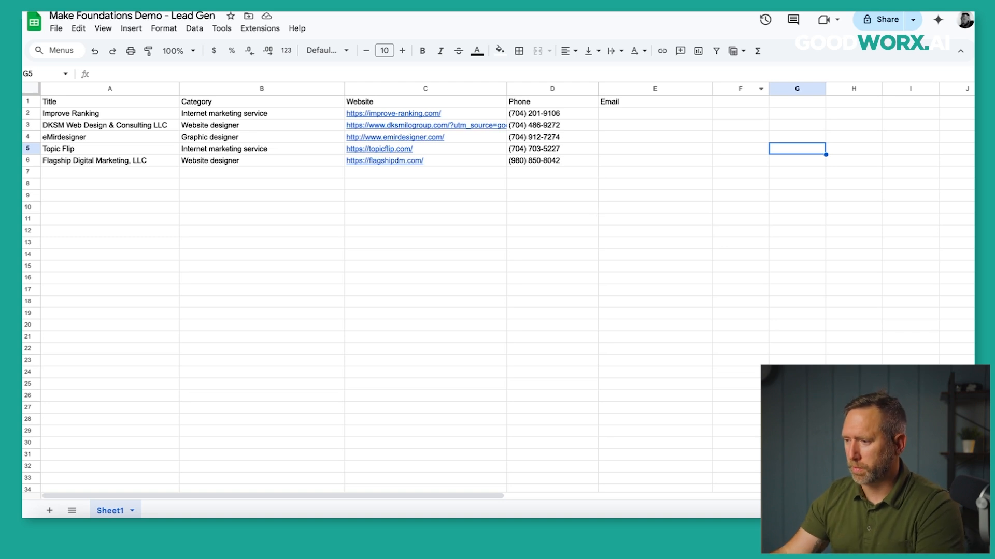
Open anymailfinder.com in a new browser tab.
key(ctrl+t)
text(any)
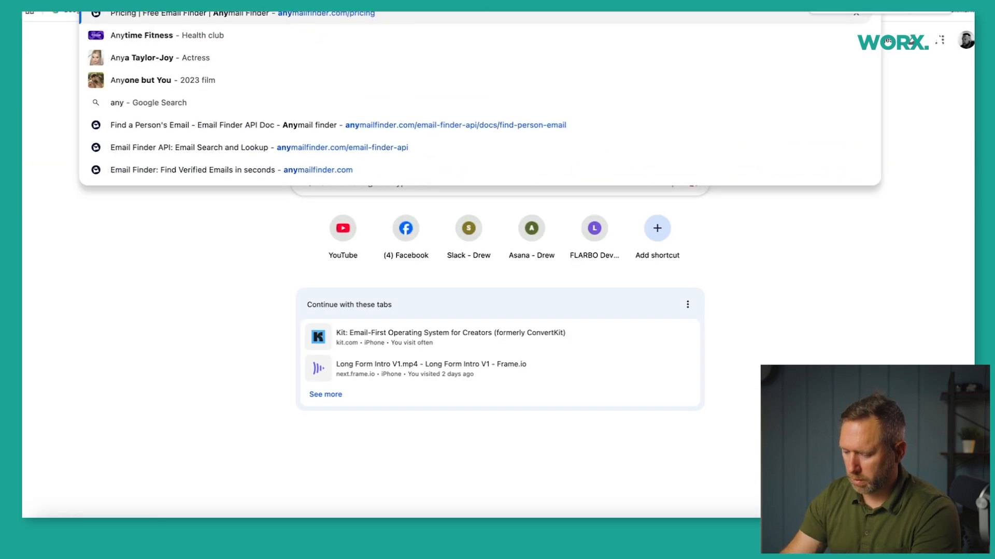
text(mailfinder.com/pri)
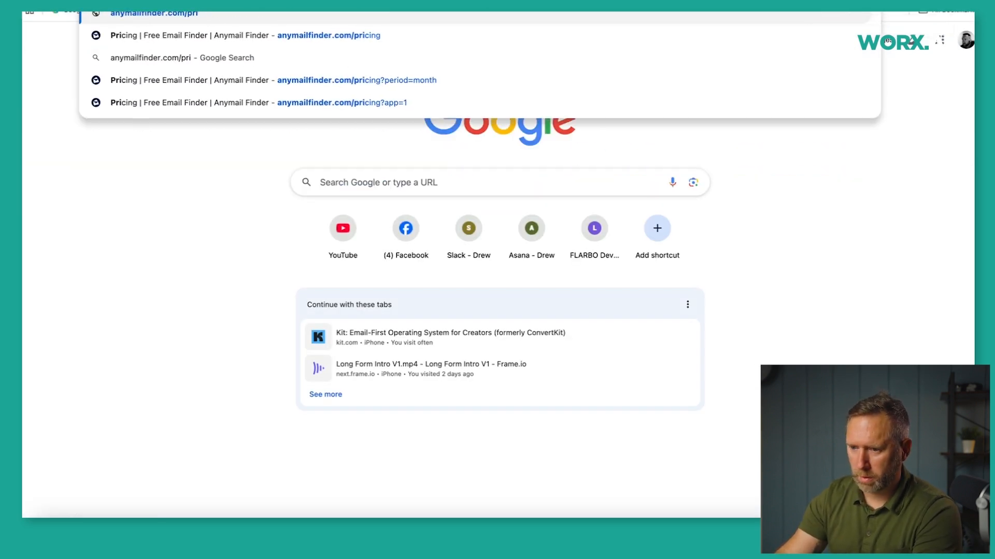
key(Return)
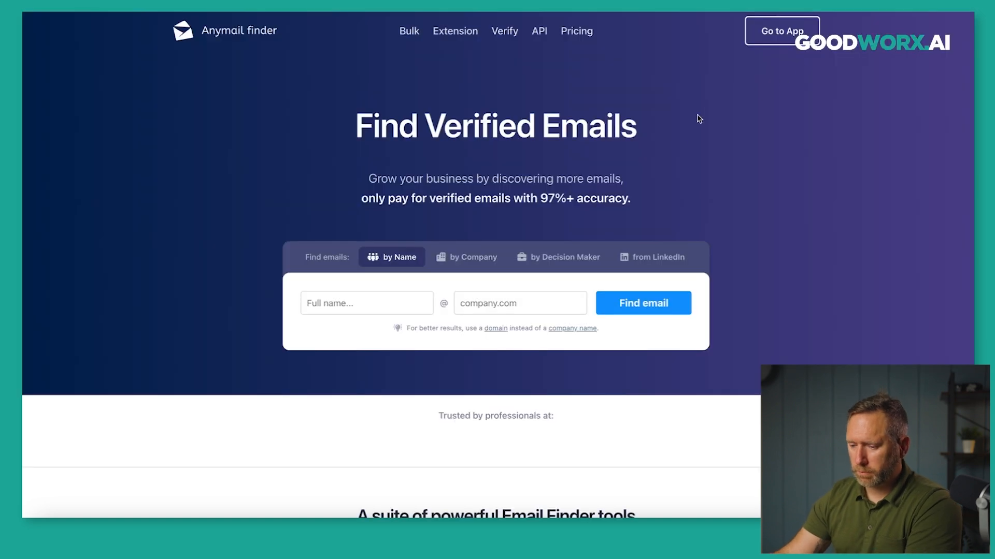
drag(362, 127, 631, 128)
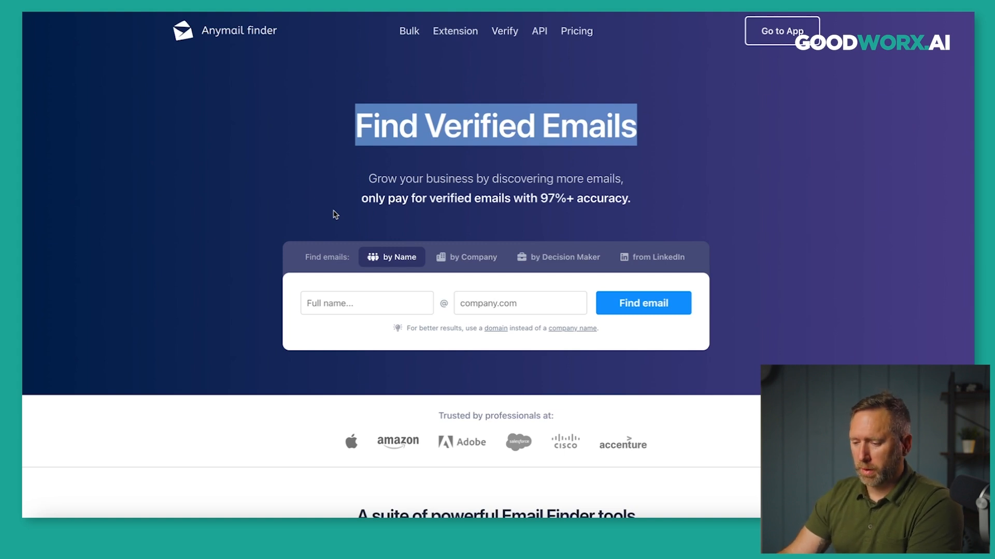
Compare the by Name, by Company, Decision Maker and LinkedIn search modes, settling on by Company.
click(344, 308)
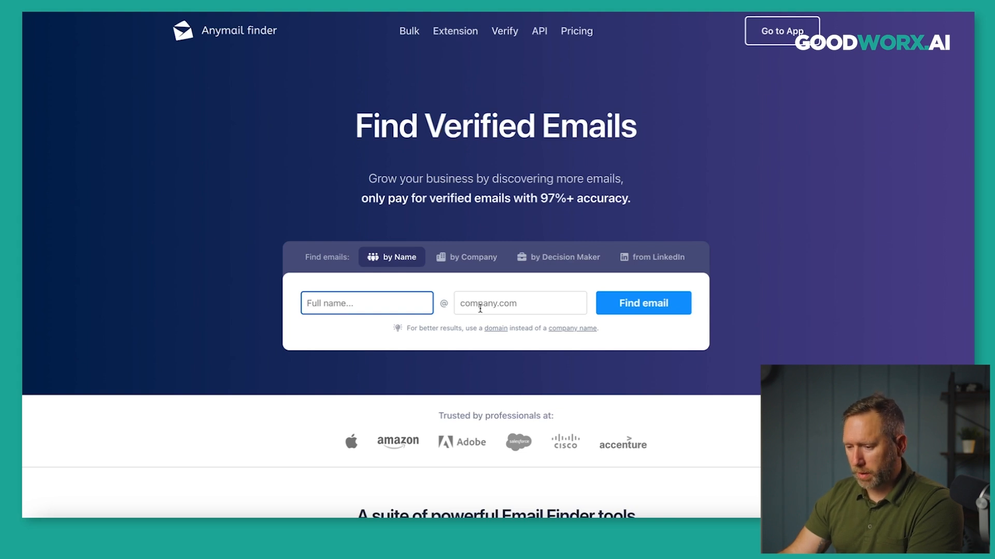
click(472, 263)
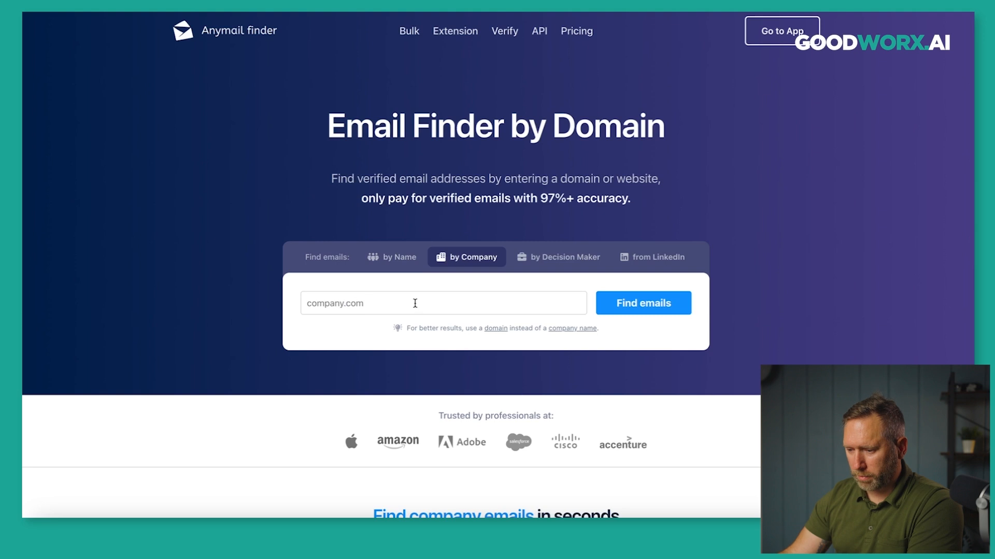
click(560, 257)
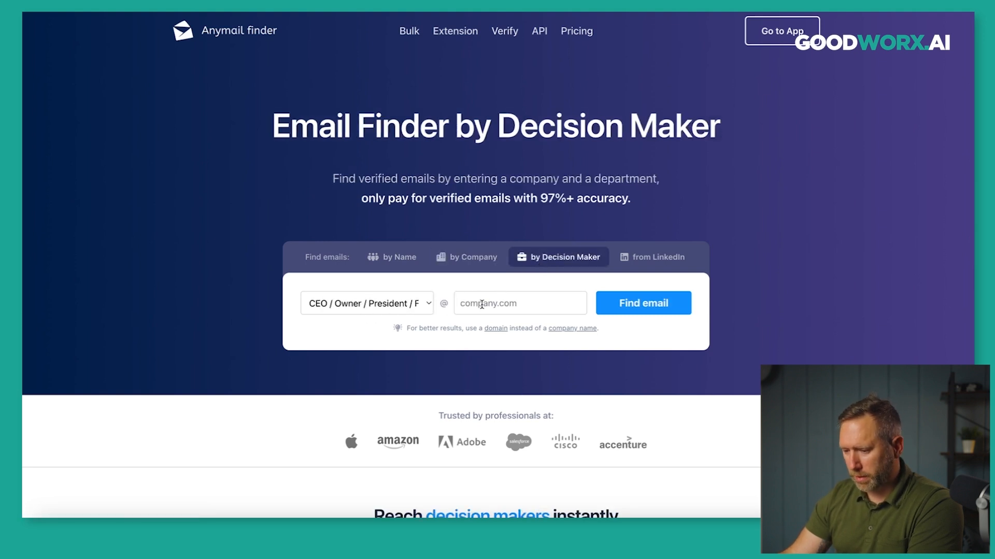
click(649, 259)
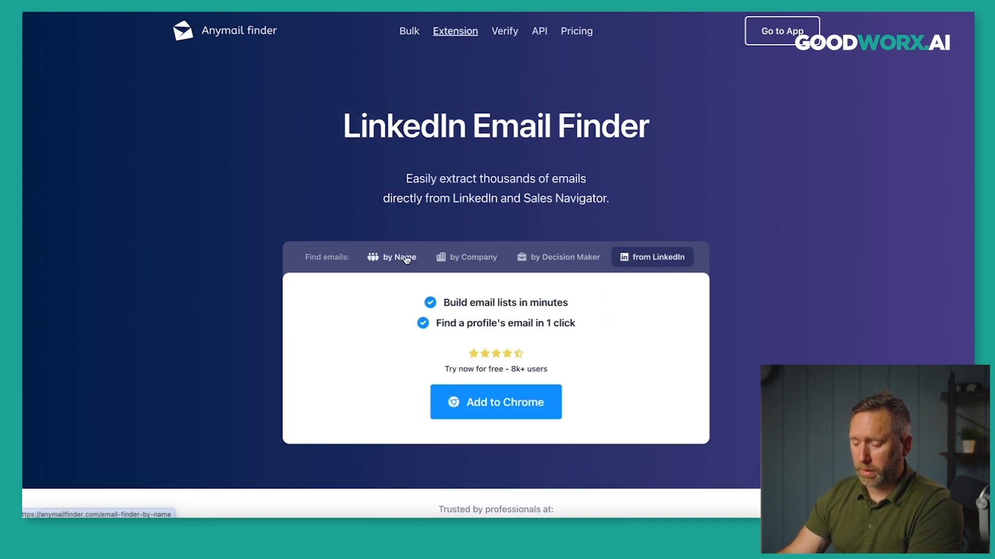
click(459, 259)
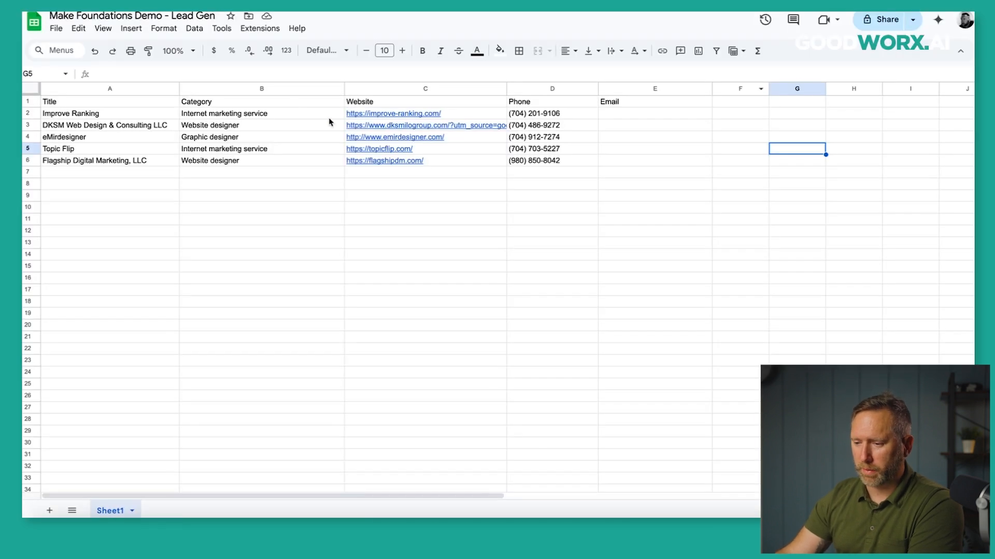
Widen column C further and select the Flagship Digital Marketing link in cell C6.
drag(506, 89, 581, 99)
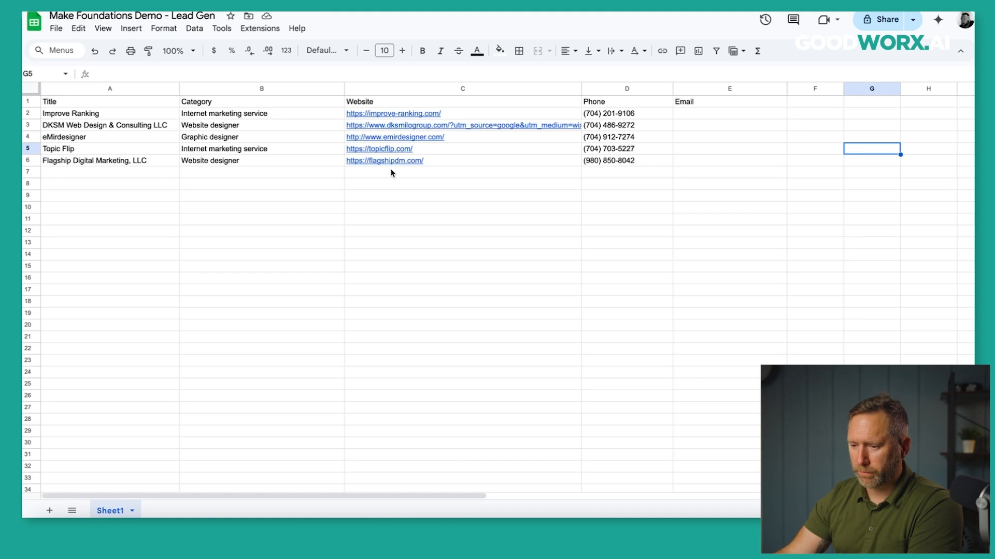
click(417, 161)
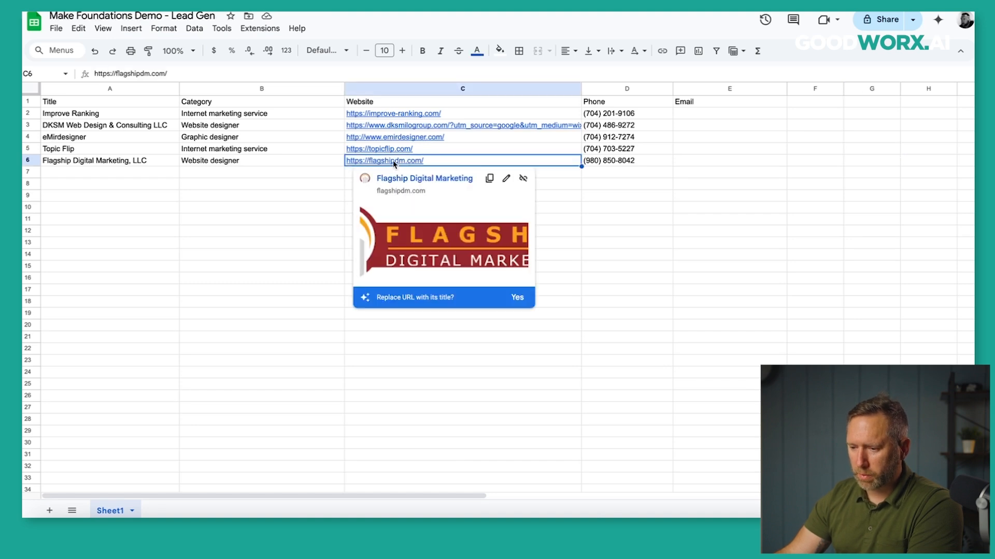
click(409, 181)
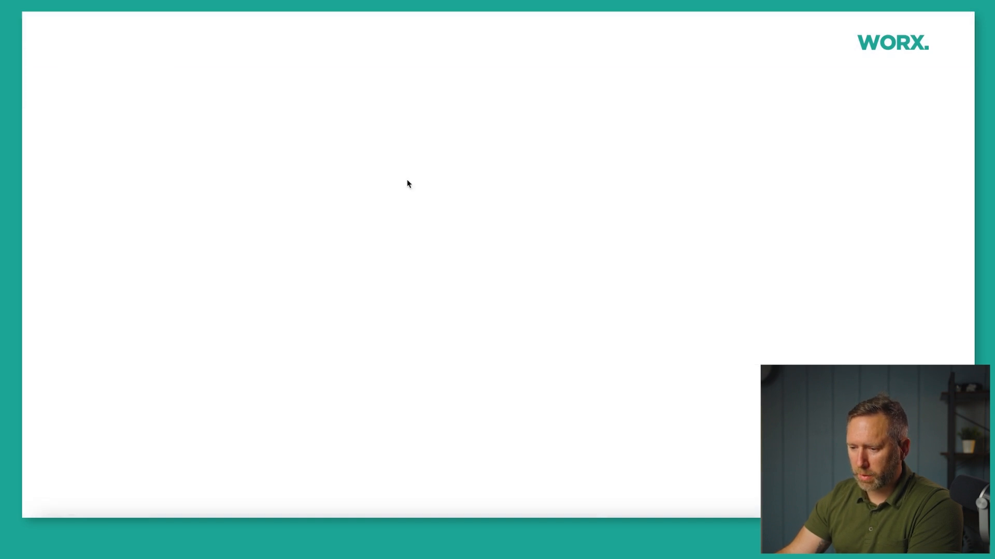
scroll(164, 124, down, 15)
scroll(164, 124, up, 15)
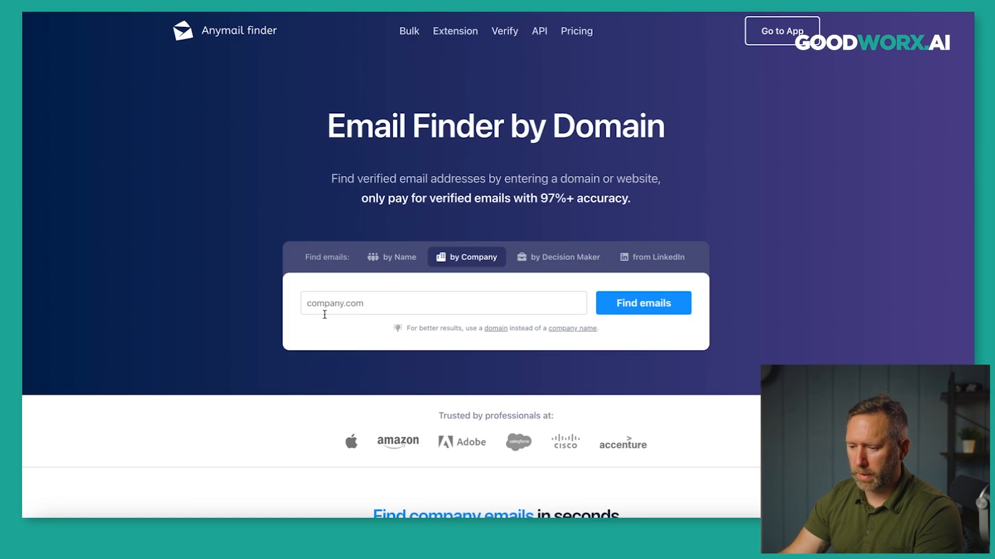
click(324, 314)
text(https://flagshipdm.com/)
click(616, 313)
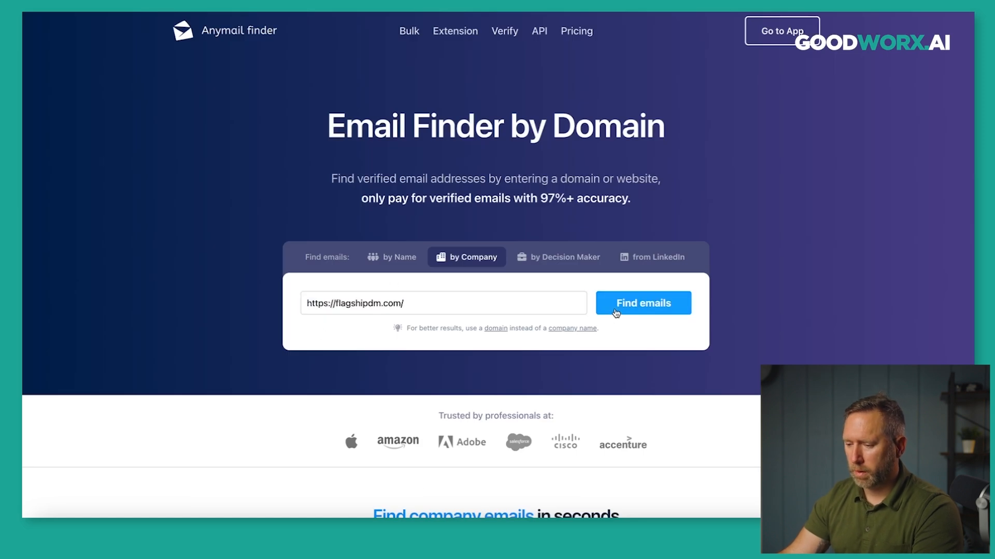
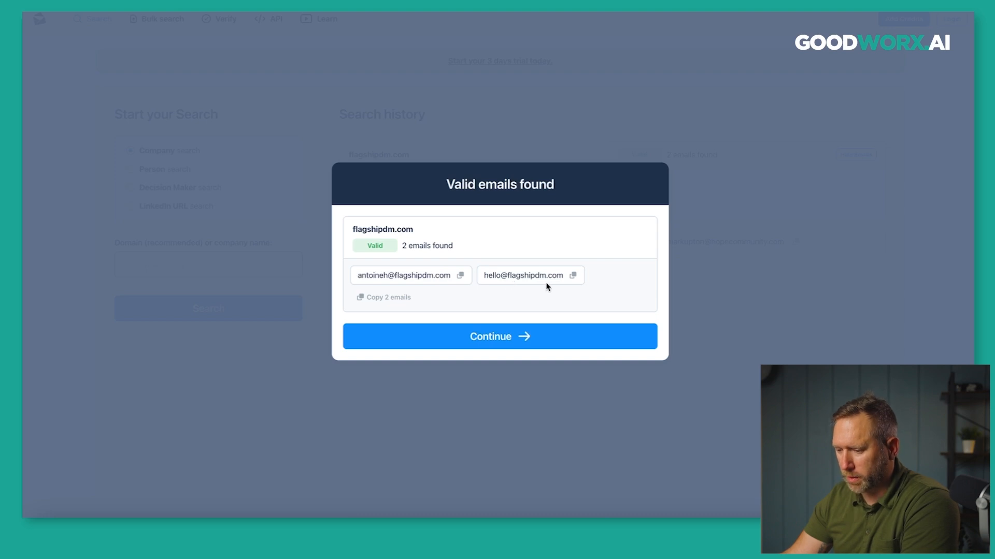
Close the flagshipdm.com two-valid-emails result and pricing notice, then close Make's run output details.
click(528, 342)
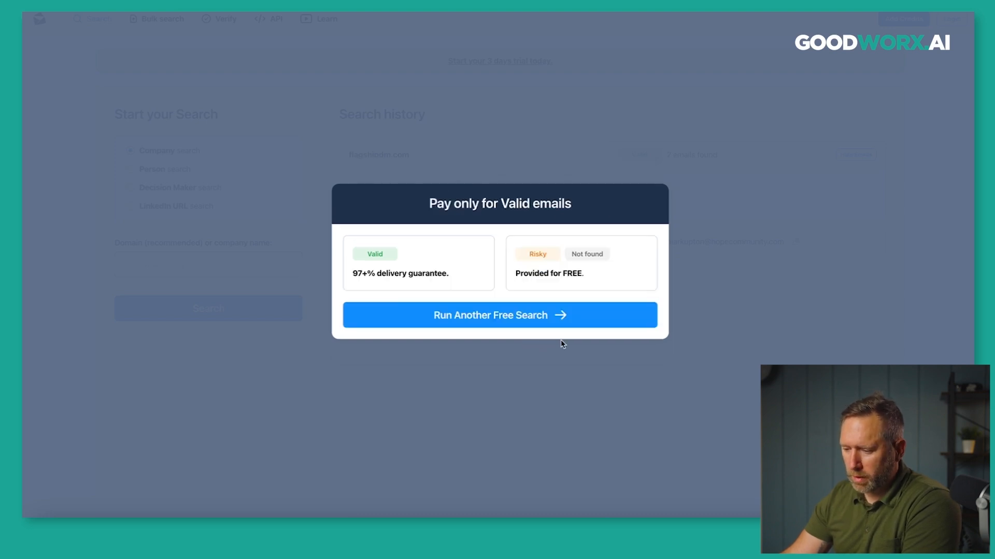
click(507, 322)
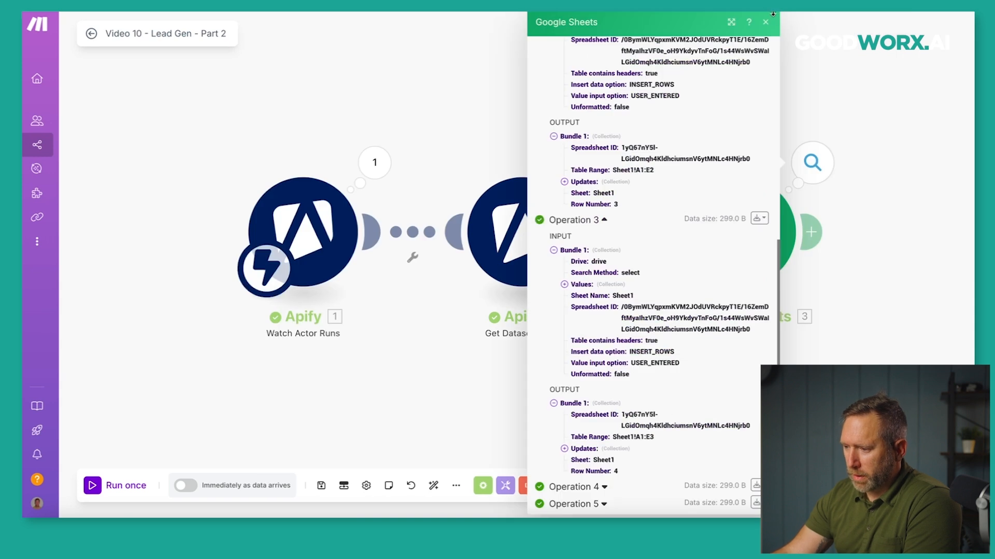
click(766, 21)
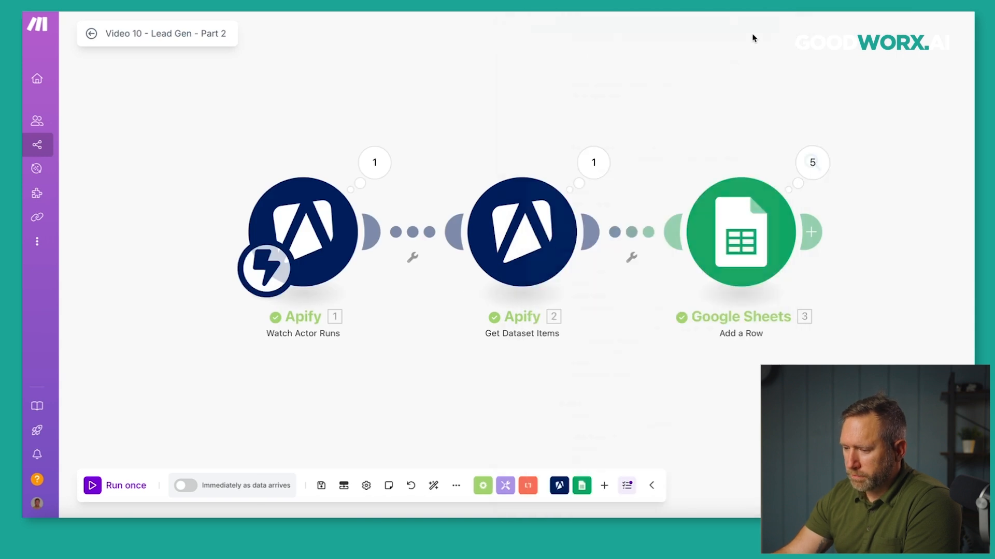
Move the Google Sheets module far right and unlink it from Get Dataset Items.
drag(640, 127, 564, 136)
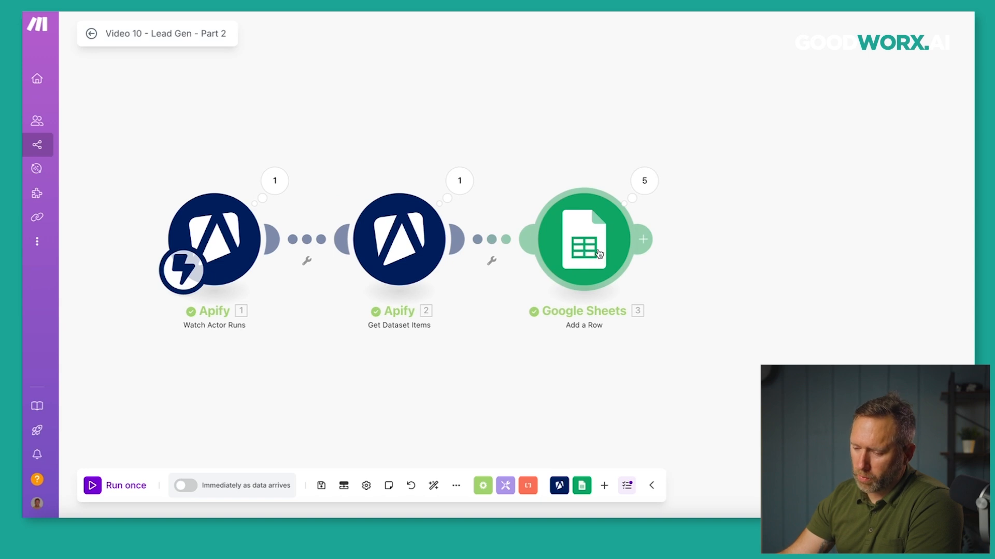
drag(596, 252, 817, 252)
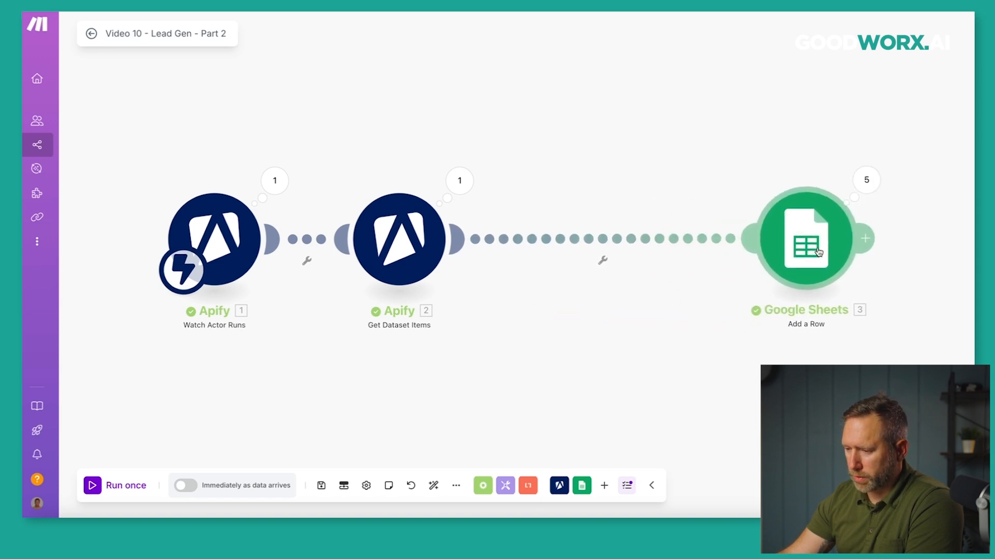
right_click(635, 247)
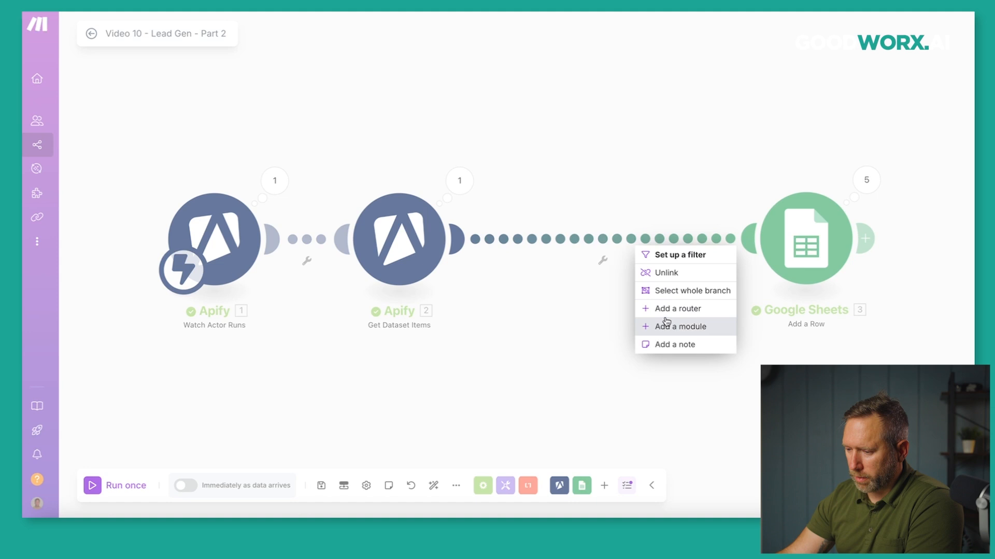
click(666, 272)
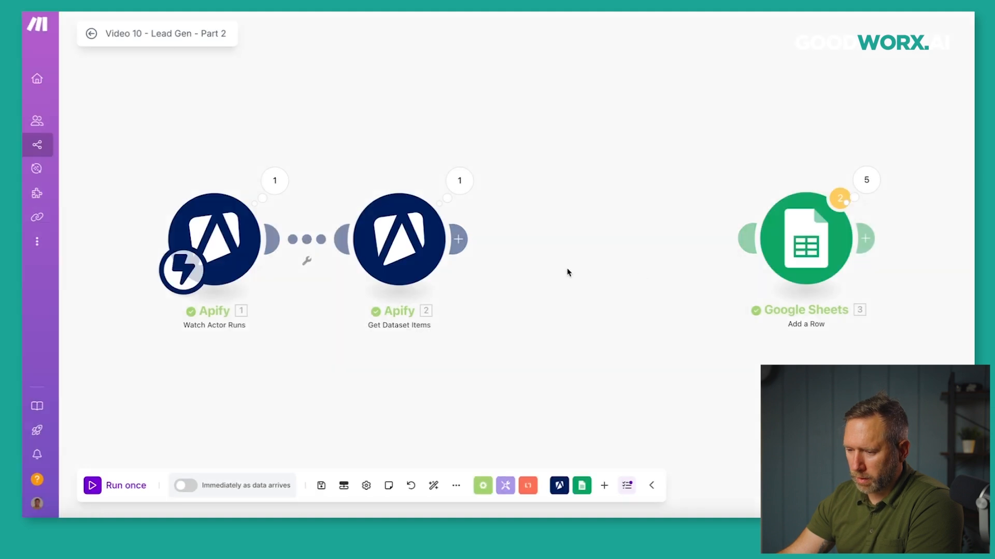
Add Anymail finder's 'Search for a Company's Emails' module after Get Dataset Items.
click(464, 248)
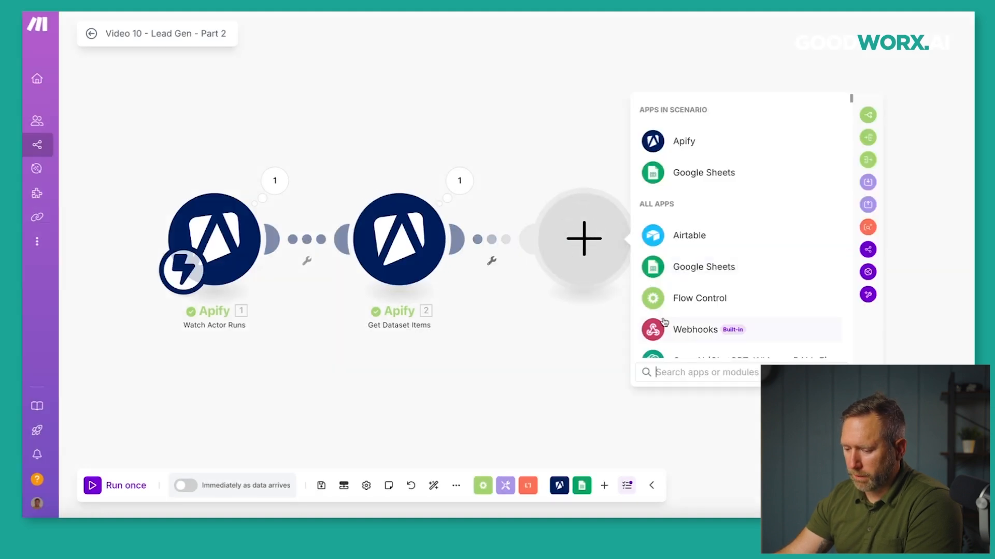
text(any)
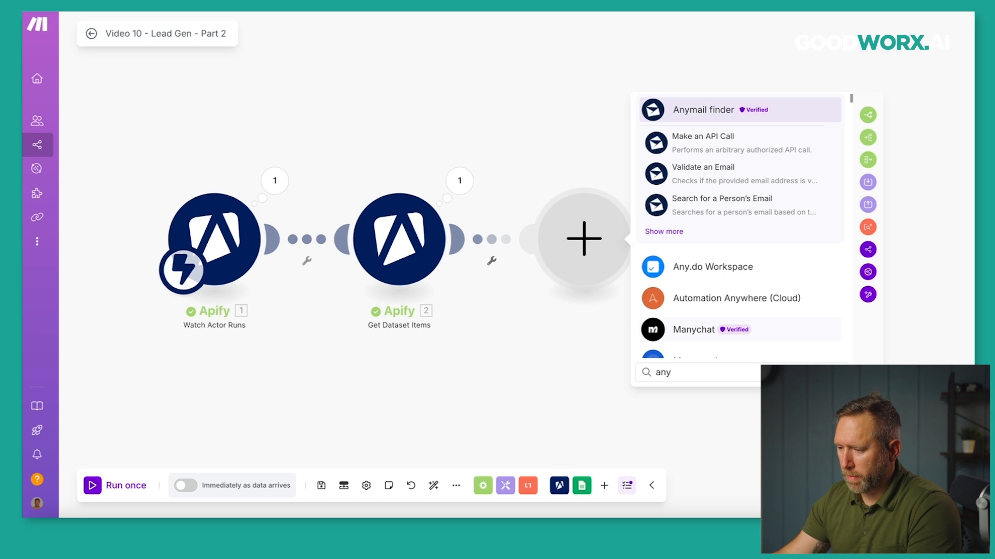
click(663, 231)
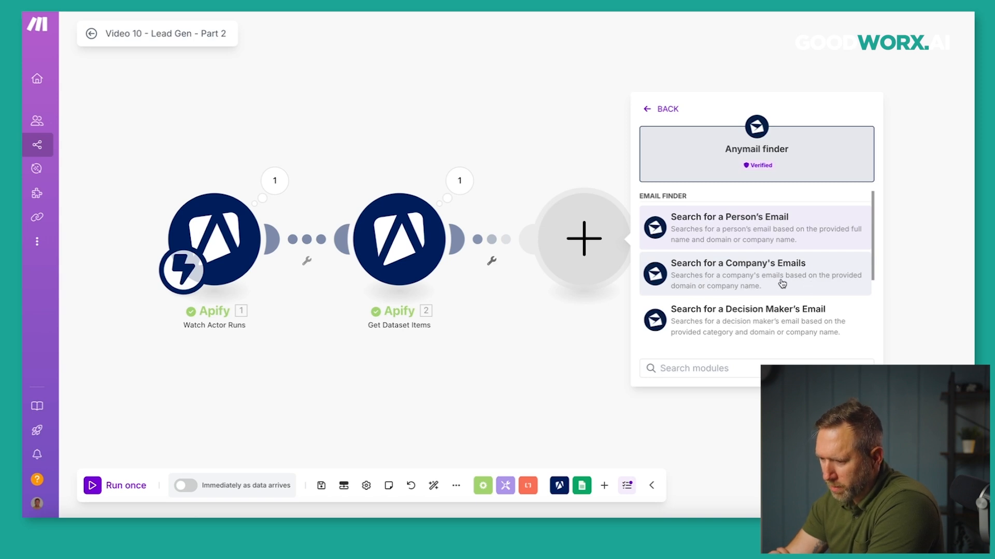
click(734, 277)
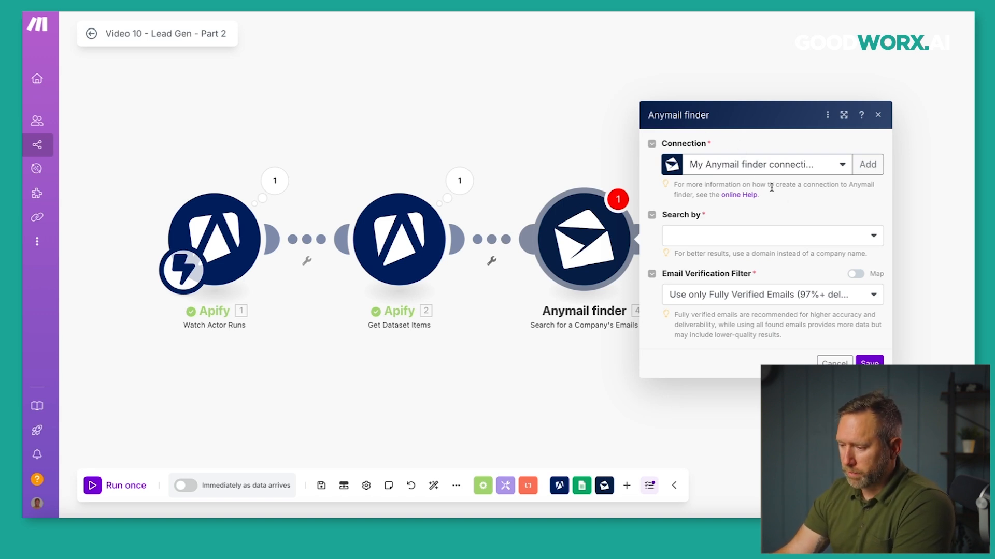
Search by Domain mapped to 2. website, fully verified emails only, then link Anymail finder to Google Sheets.
click(873, 238)
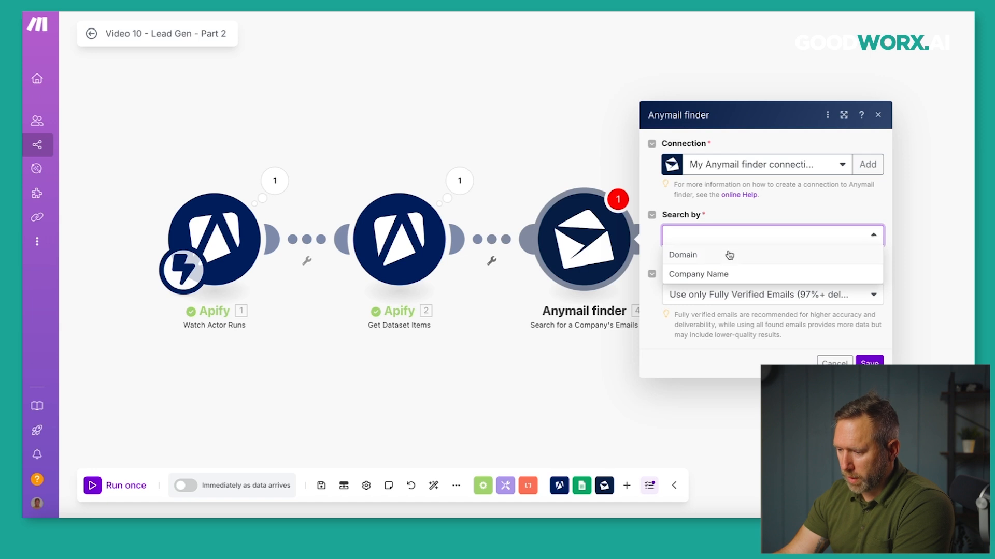
click(695, 255)
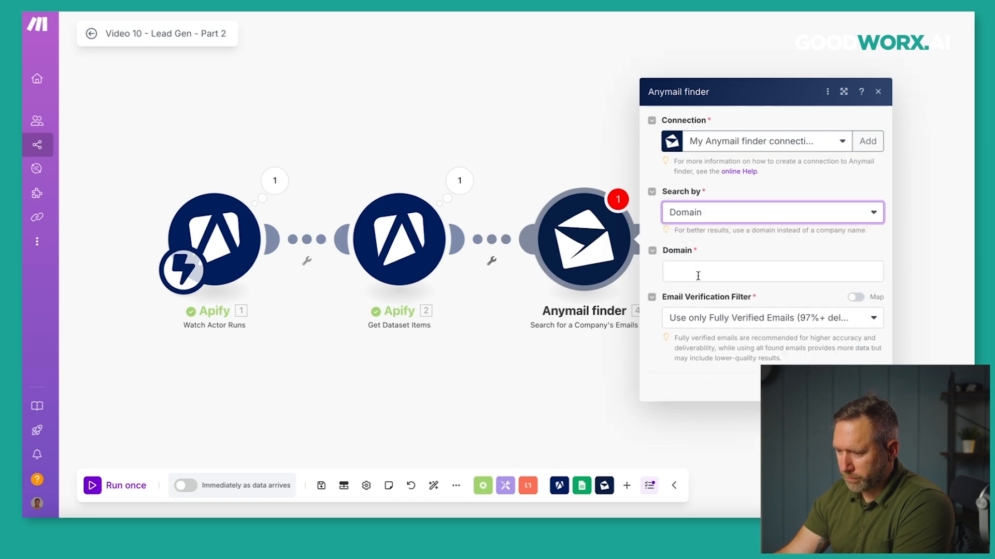
click(705, 272)
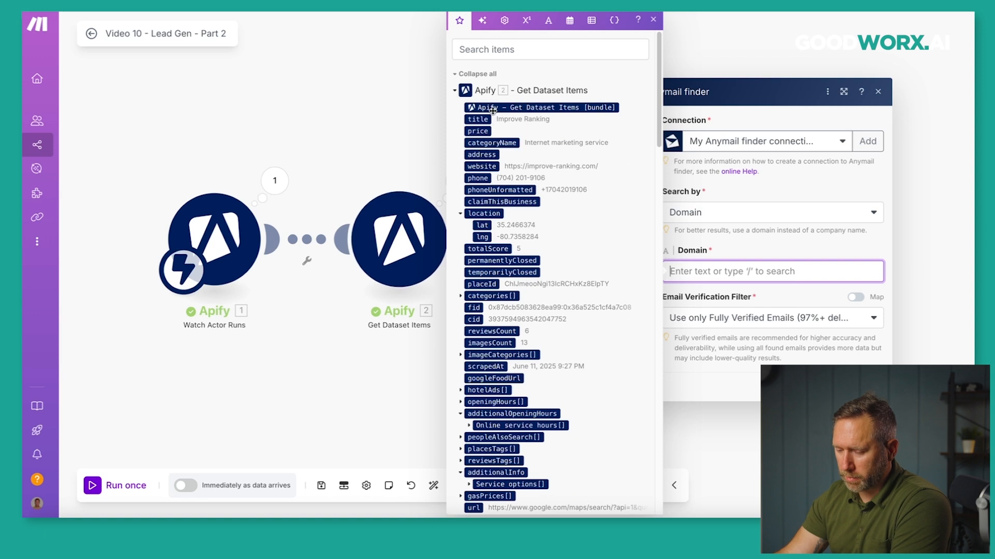
click(473, 167)
click(746, 287)
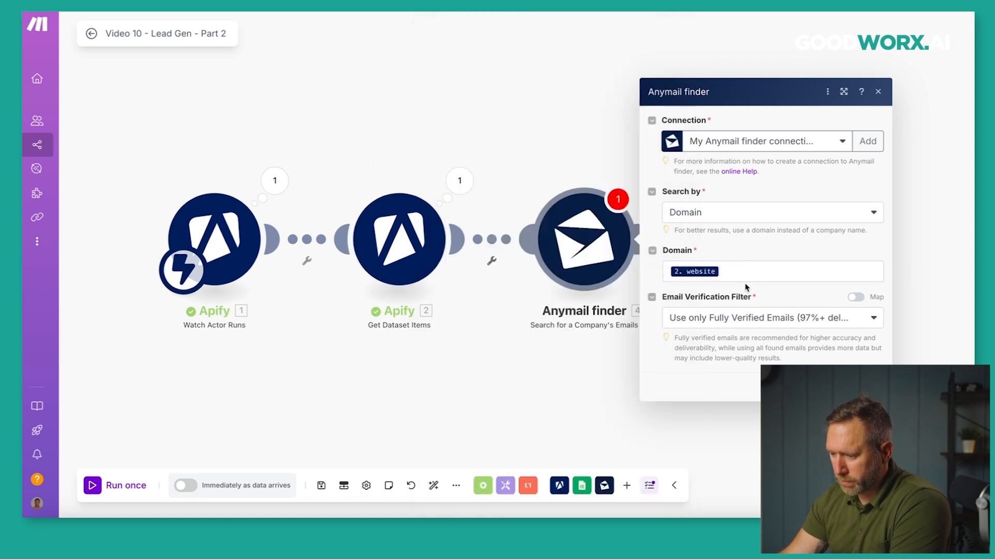
click(756, 319)
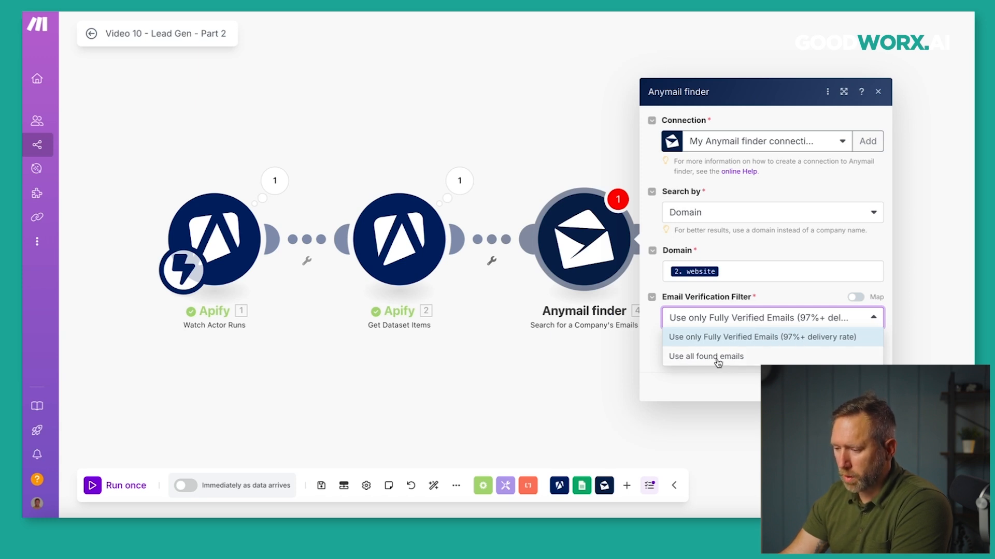
click(773, 298)
click(866, 387)
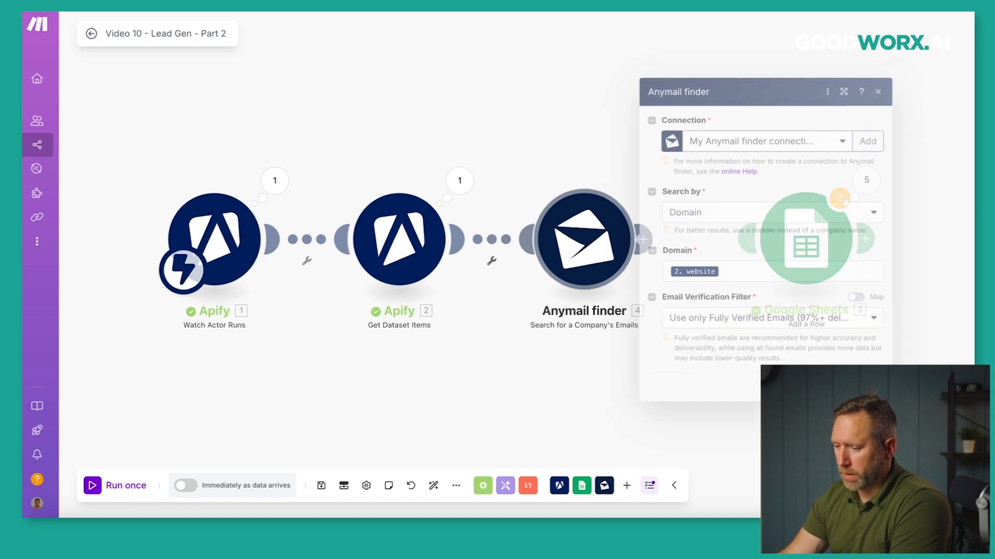
drag(645, 238, 751, 244)
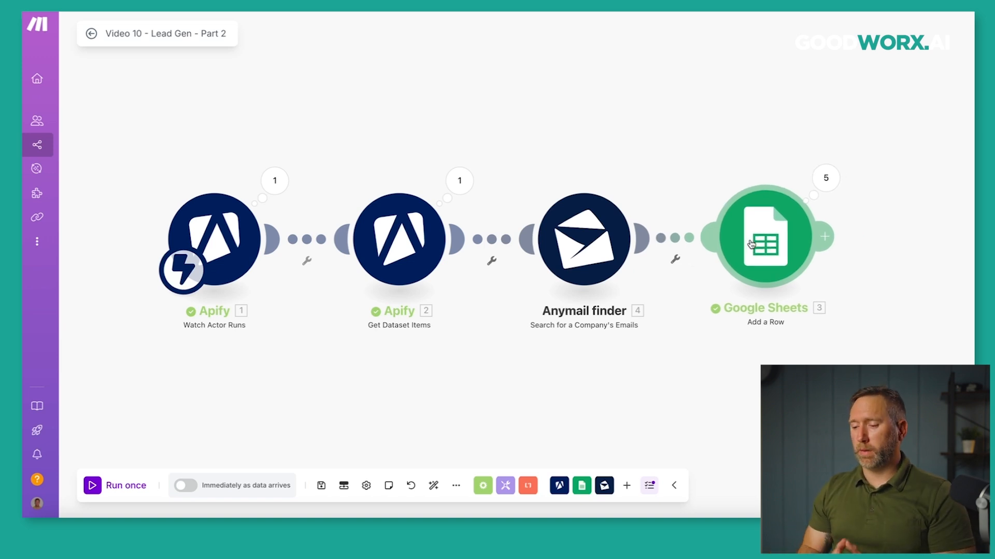
Check the Anymail finder settings, review the Google Sheets Email (E) value, and save the Sheets module.
click(596, 254)
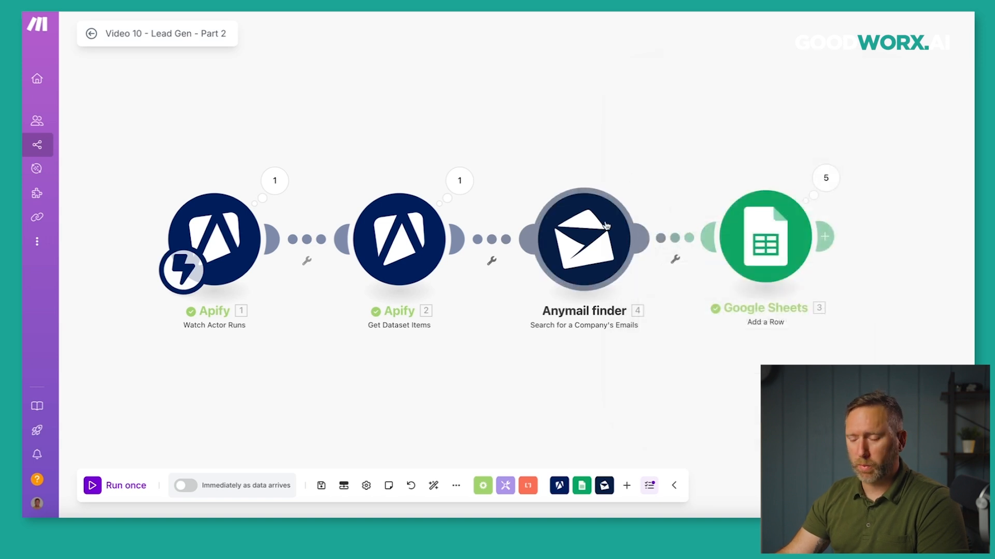
click(764, 237)
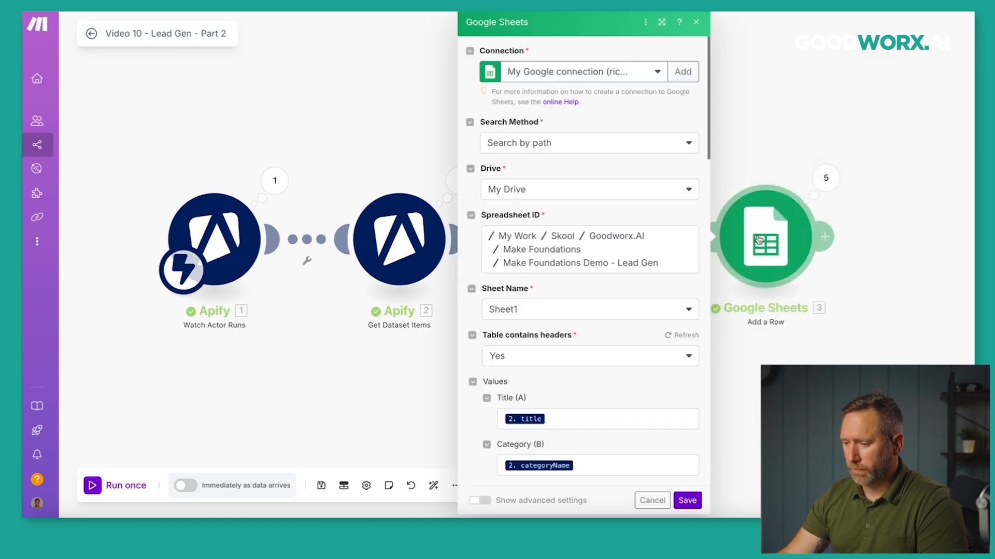
scroll(559, 326, down, 6)
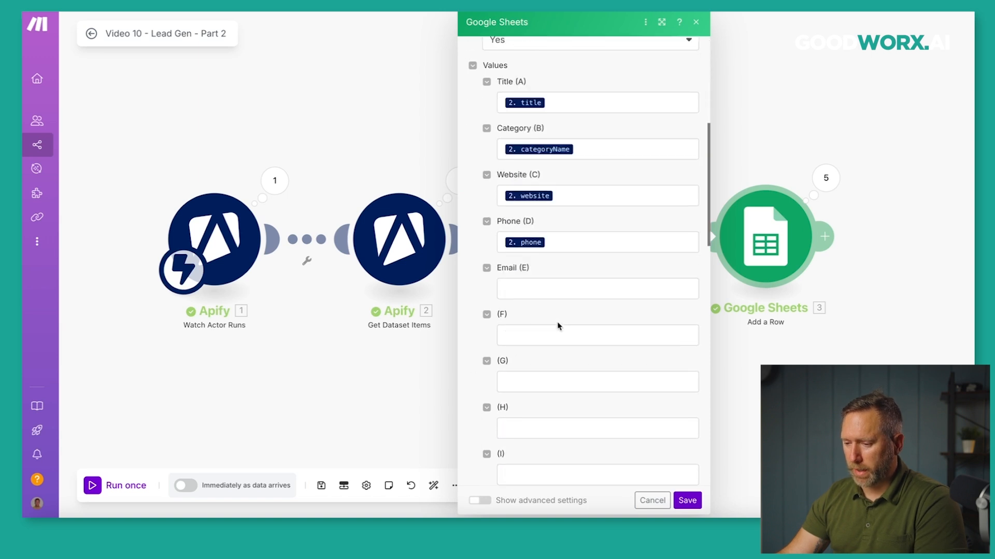
click(525, 292)
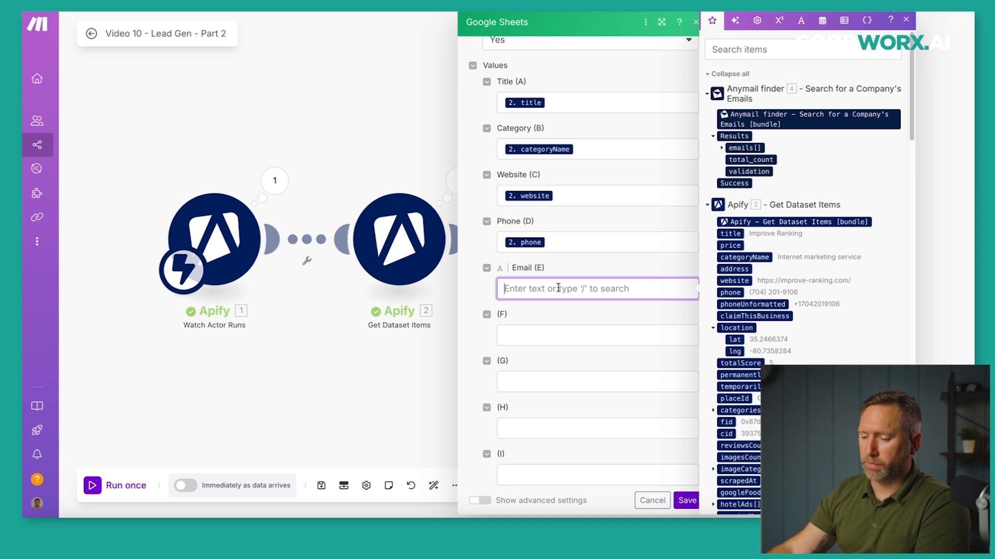
click(688, 500)
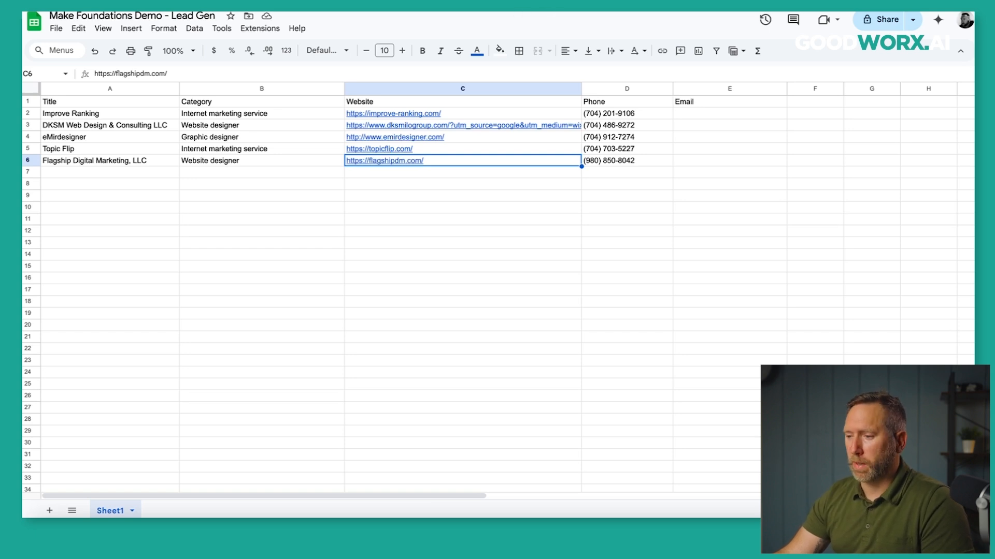
Return from the lead spreadsheet to the Video 10 - Lead Gen - Part 1 scenario in Make.
click(554, 12)
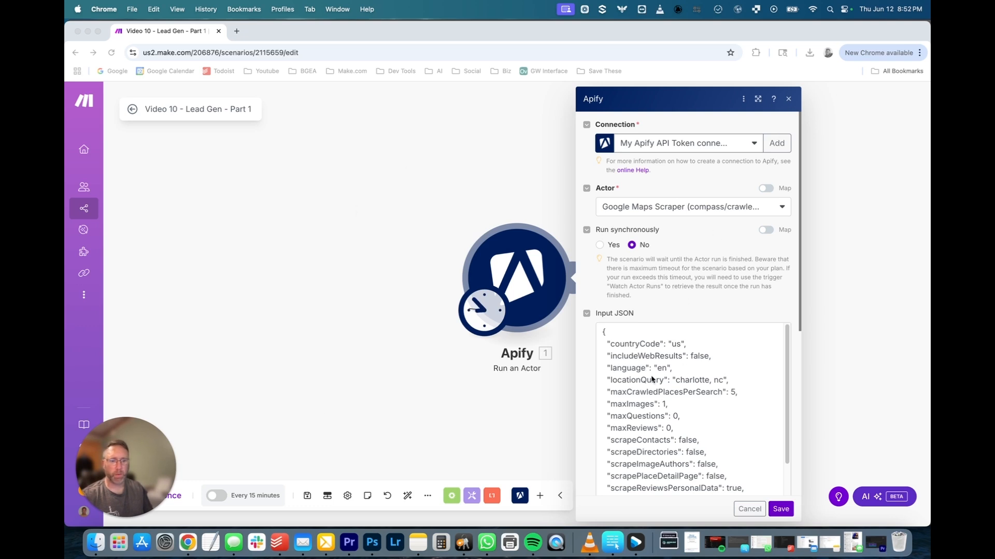
scroll(647, 396, down, 5)
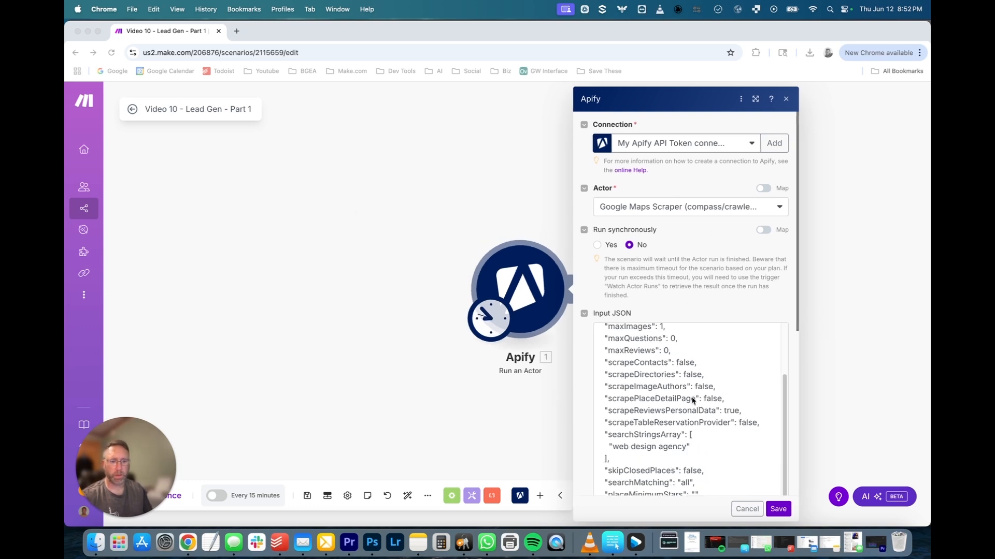
scroll(713, 397, down, 5)
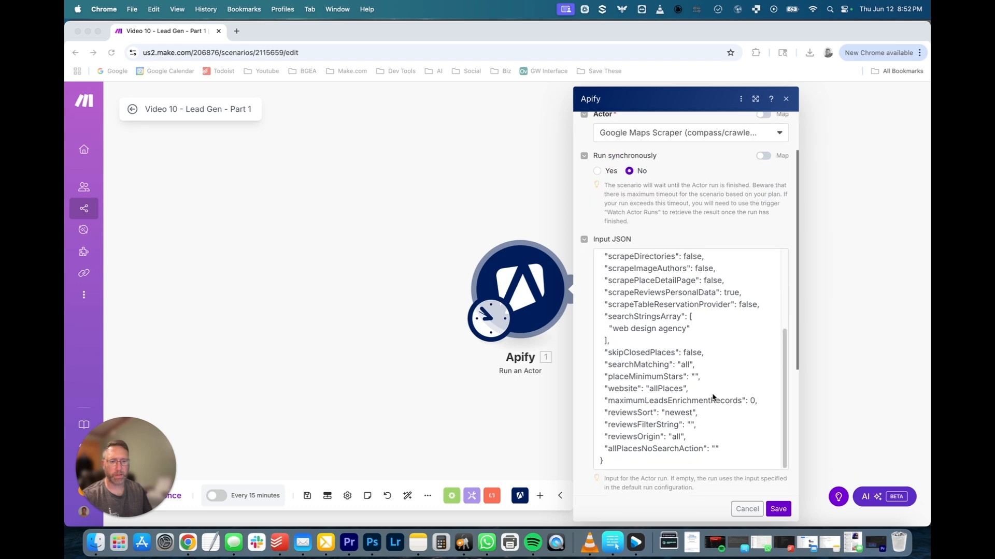
scroll(692, 310, up, 5)
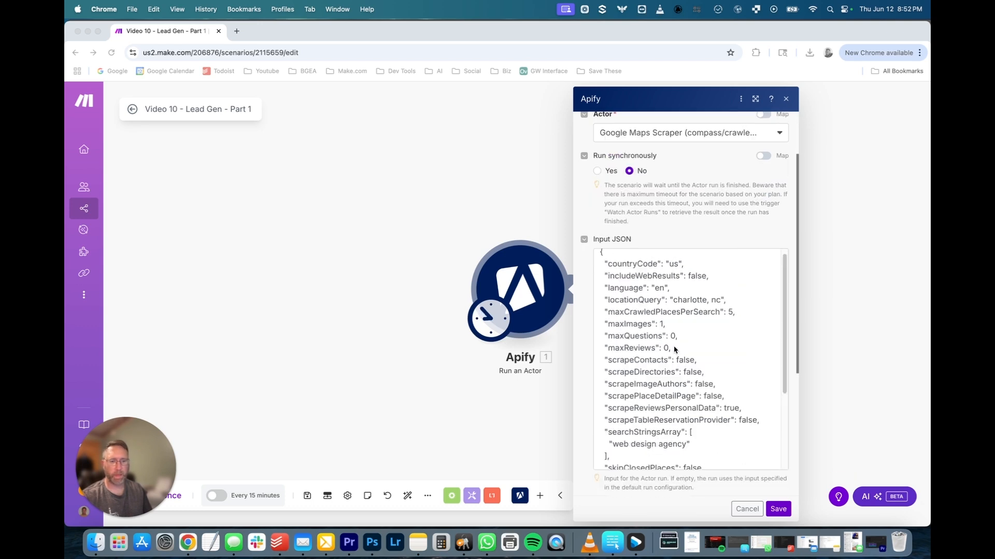
click(681, 292)
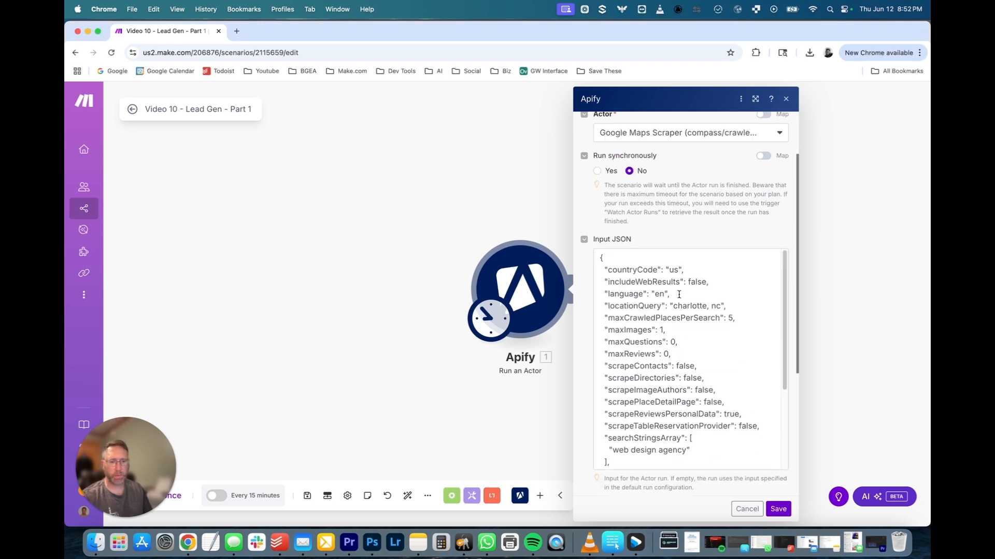
drag(672, 306, 720, 305)
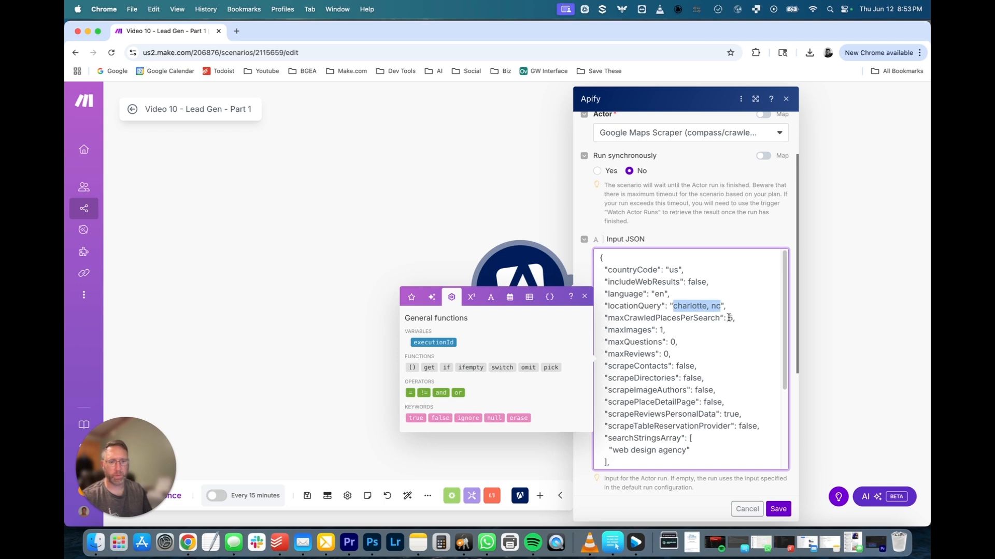
double_click(730, 317)
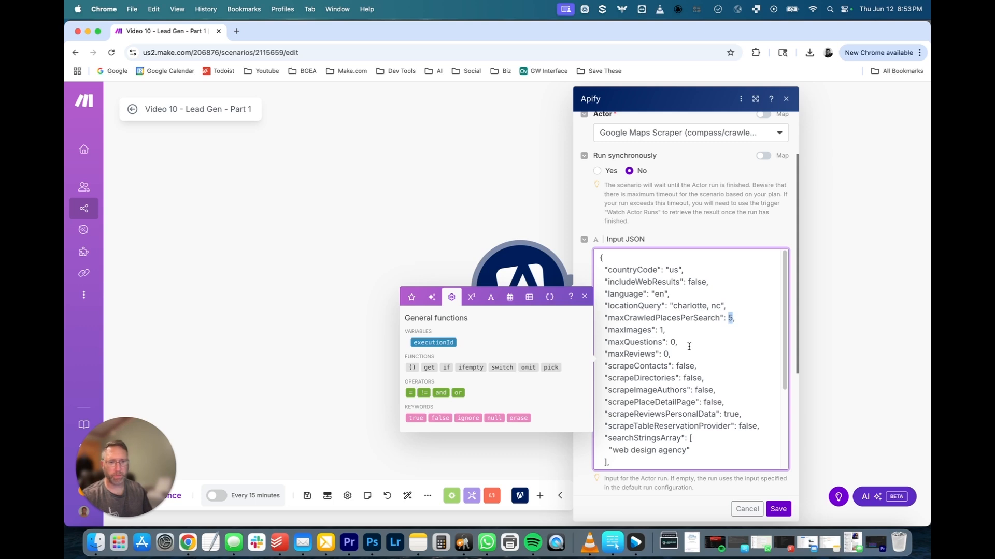
scroll(688, 346, down, 5)
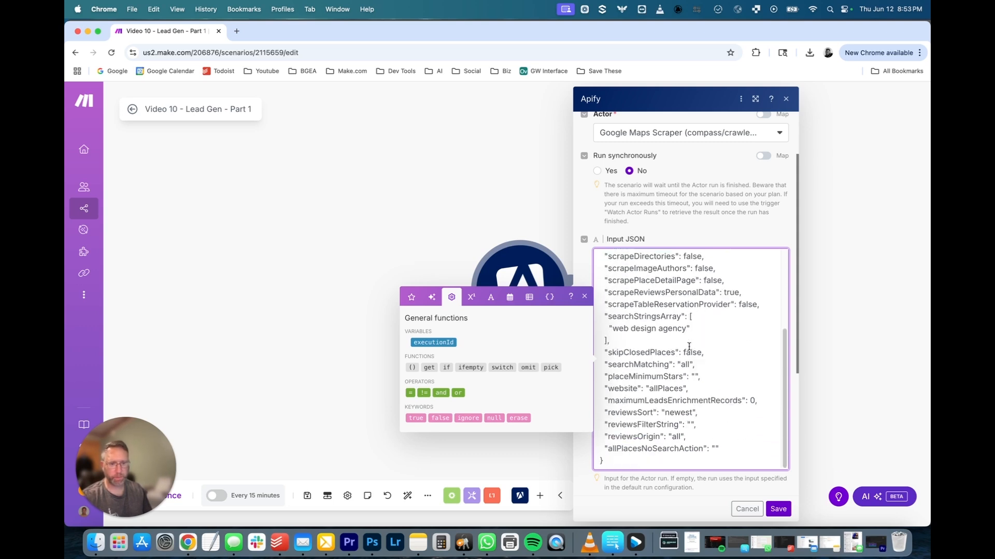
scroll(661, 402, up, 2)
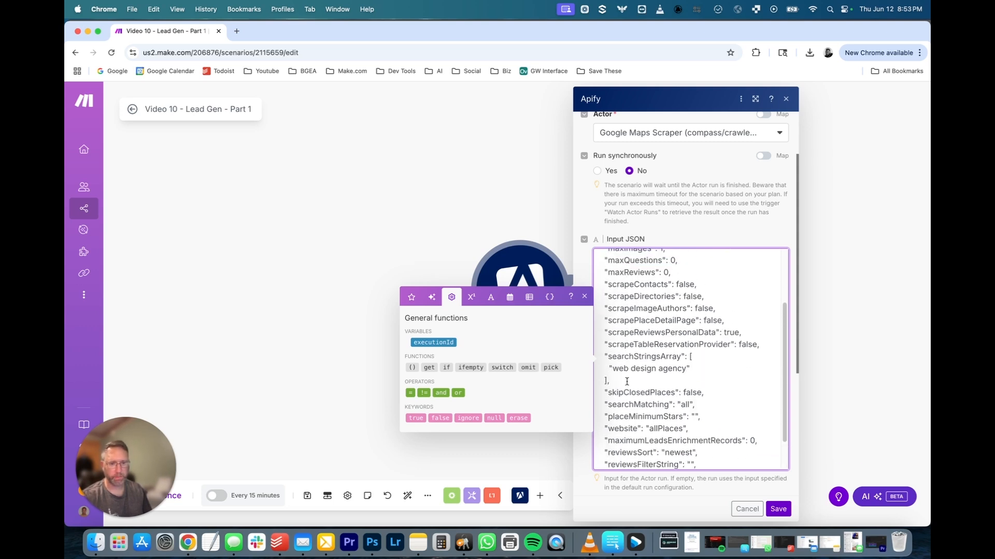
drag(614, 370, 685, 370)
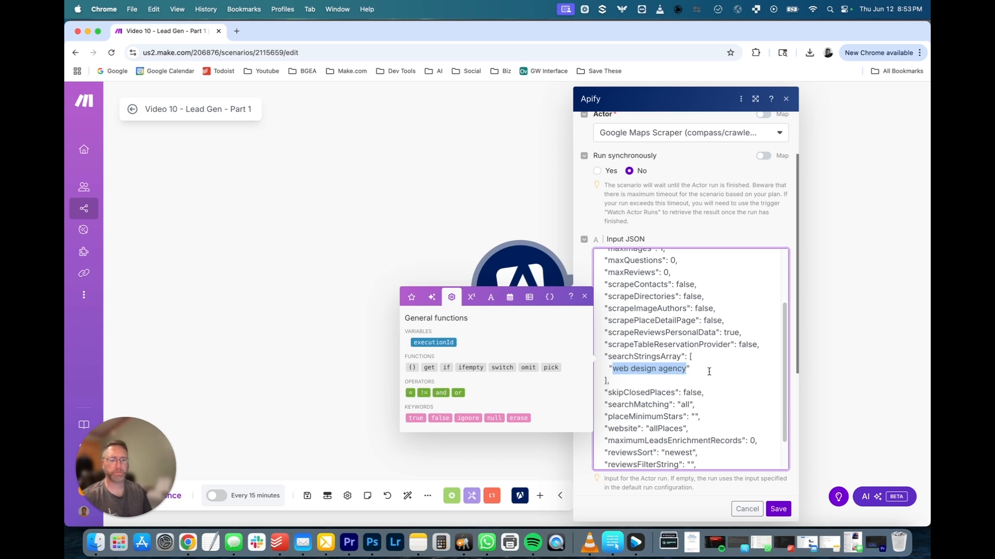
click(709, 371)
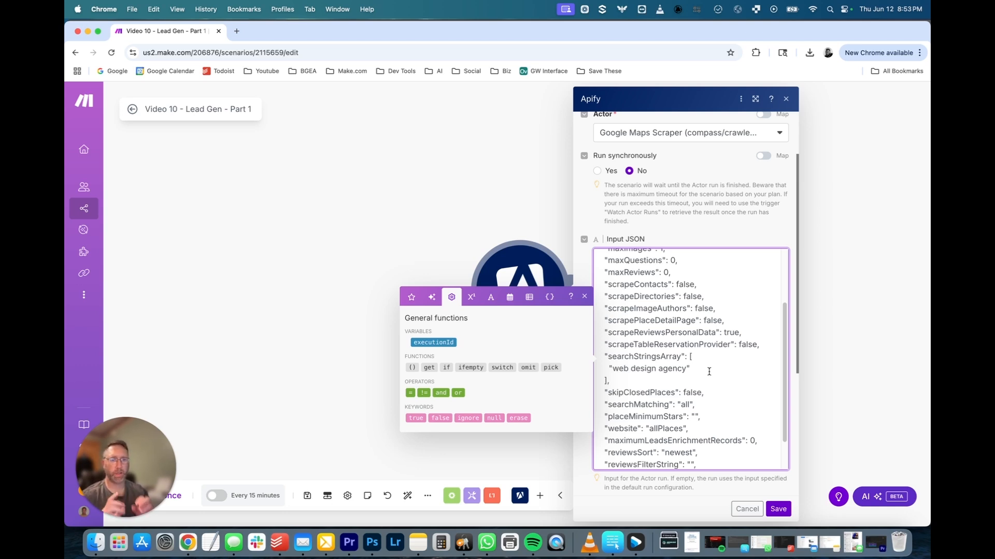
Add a required scenario input named Location.
click(746, 513)
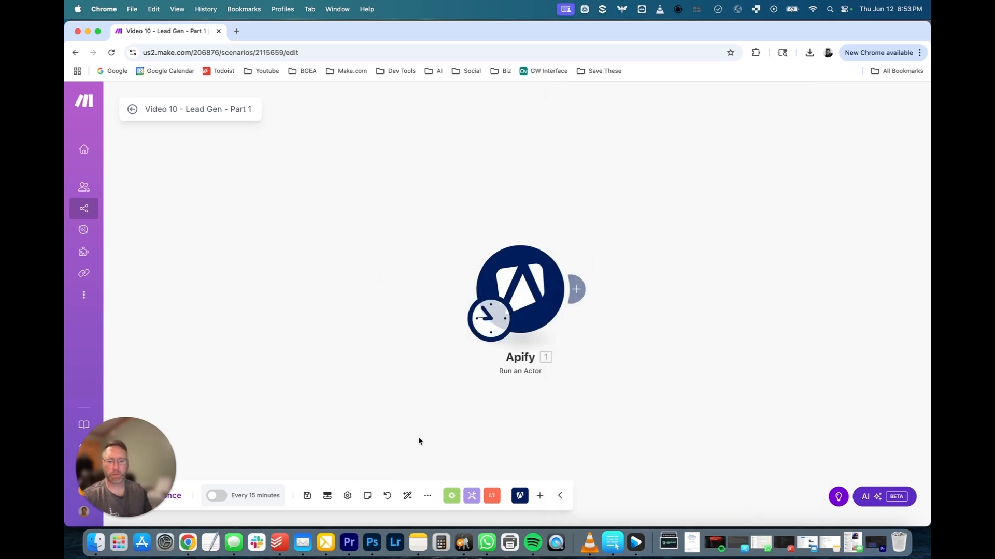
click(326, 497)
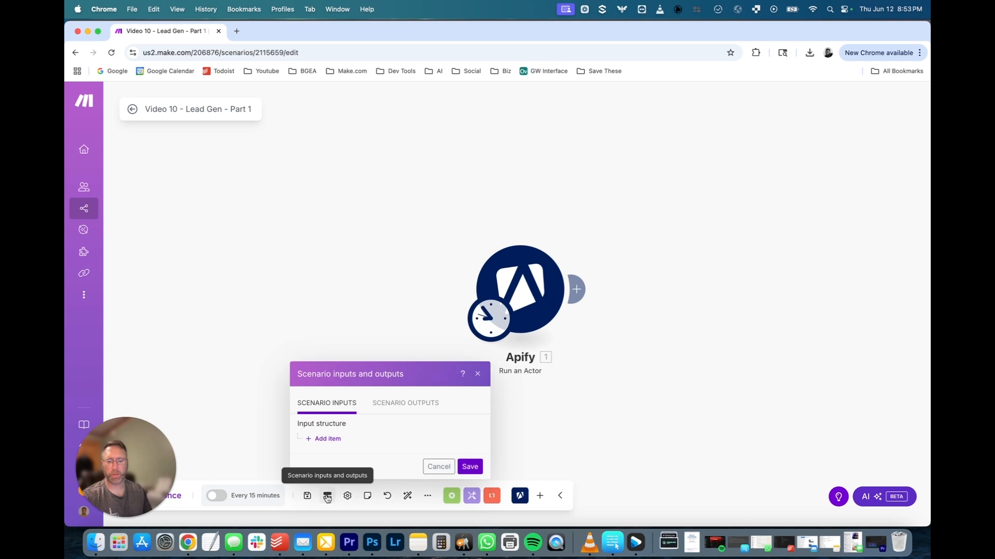
click(328, 440)
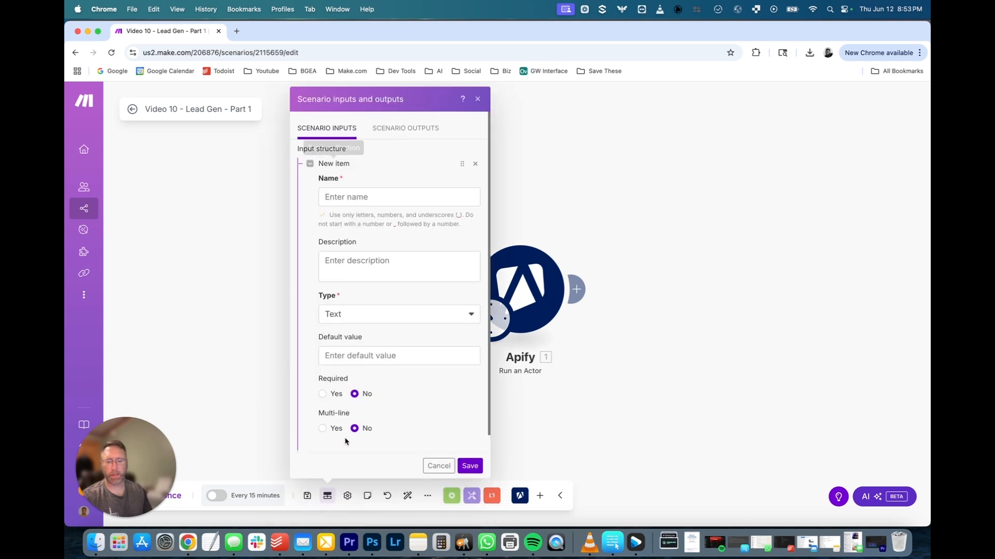
click(369, 195)
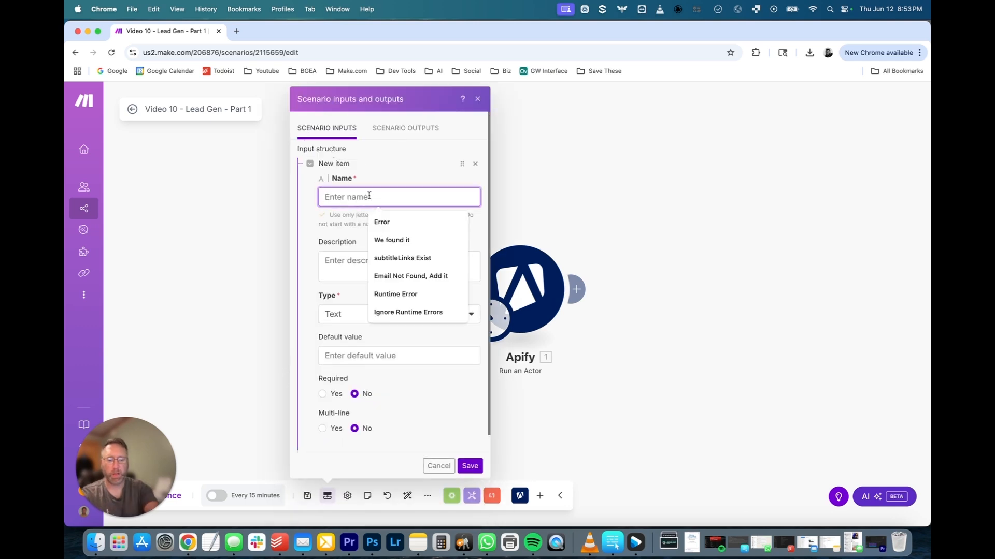
text(Locatoin)
key(BackSpace)
key(BackSpace)
key(BackSpace)
text(ion)
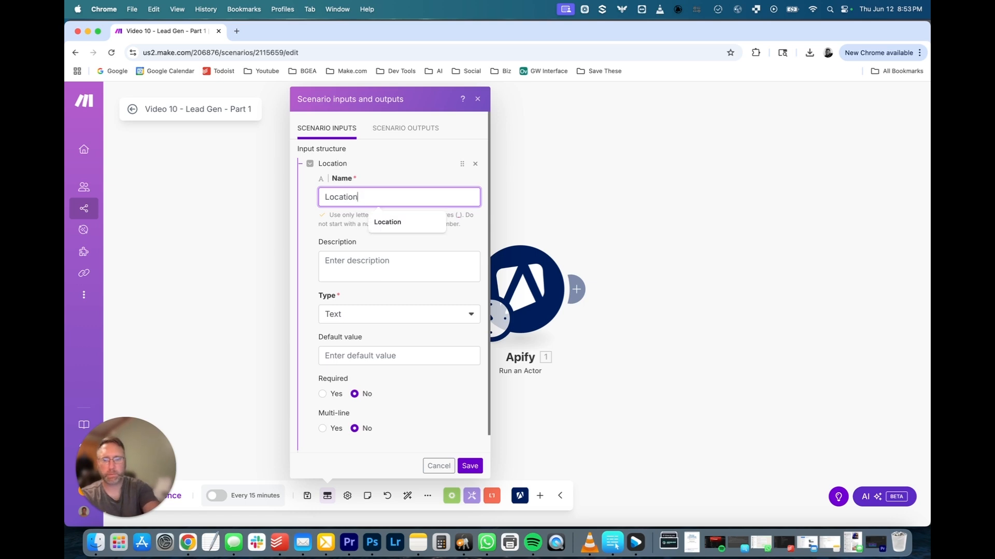
click(315, 289)
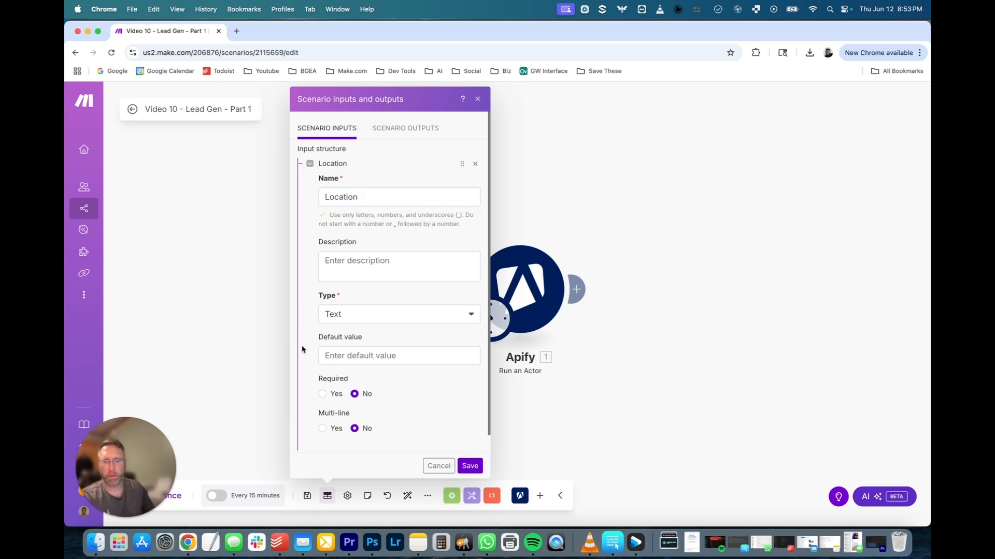
scroll(303, 351, down, 1)
click(321, 376)
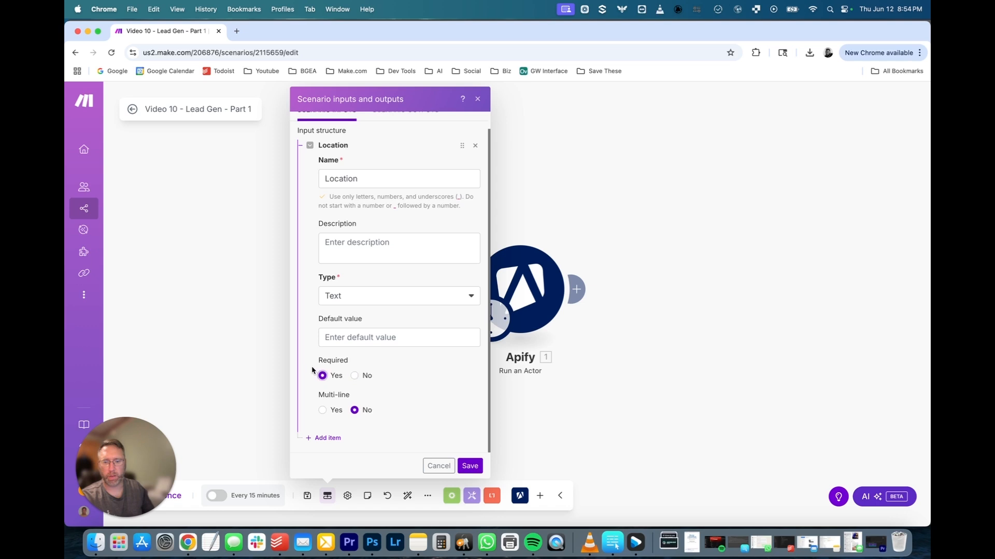
Add a second required scenario input named Niche.
click(325, 438)
scroll(354, 369, down, 3)
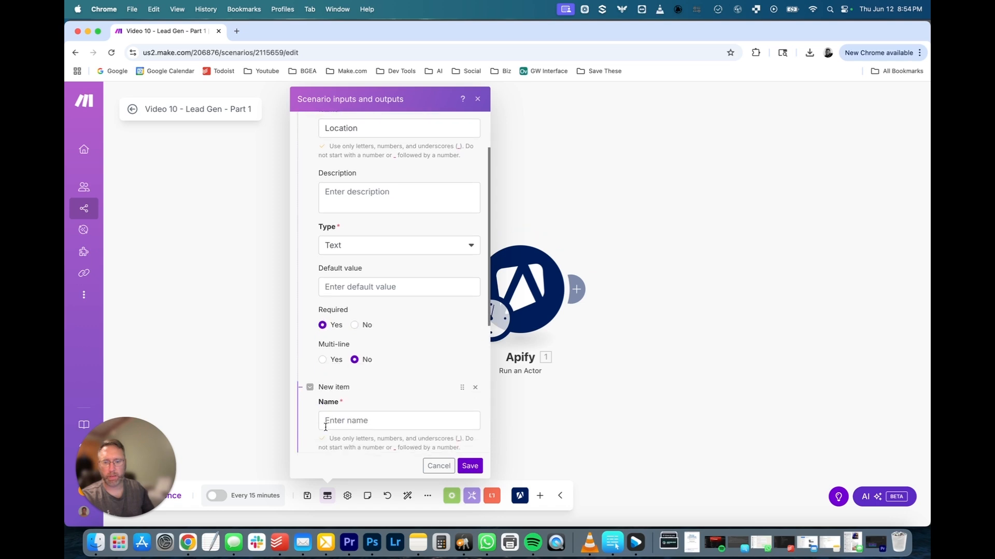
click(354, 355)
text(Niche)
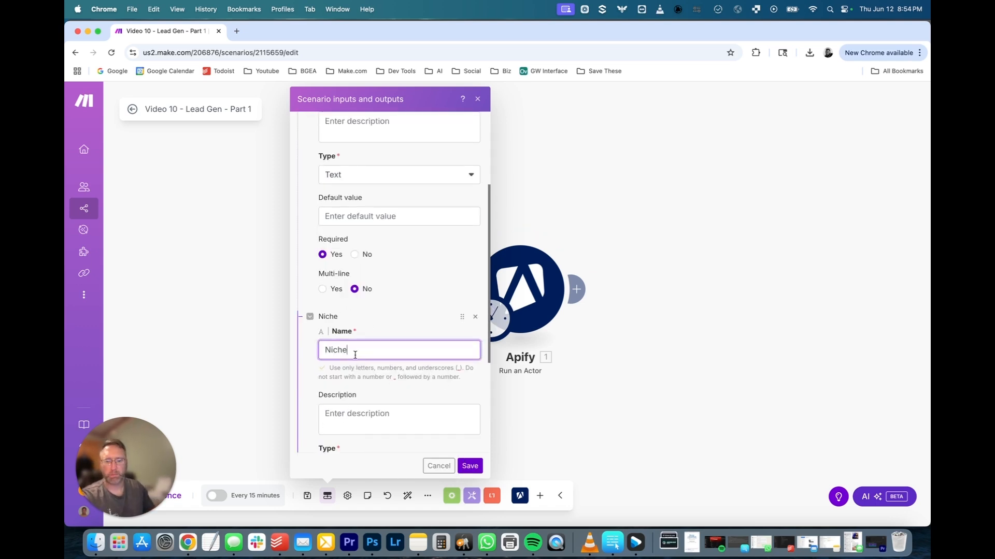
click(302, 361)
scroll(302, 363, down, 2)
scroll(302, 363, down, 2)
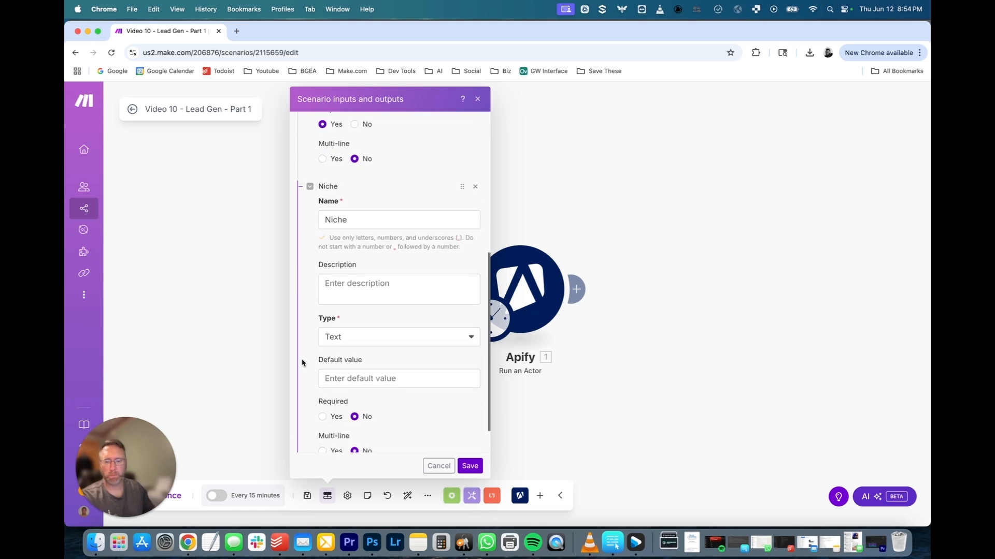
click(323, 418)
Add a third input named Num_Results, replacing the invalid space with an underscore.
scroll(309, 370, down, 2)
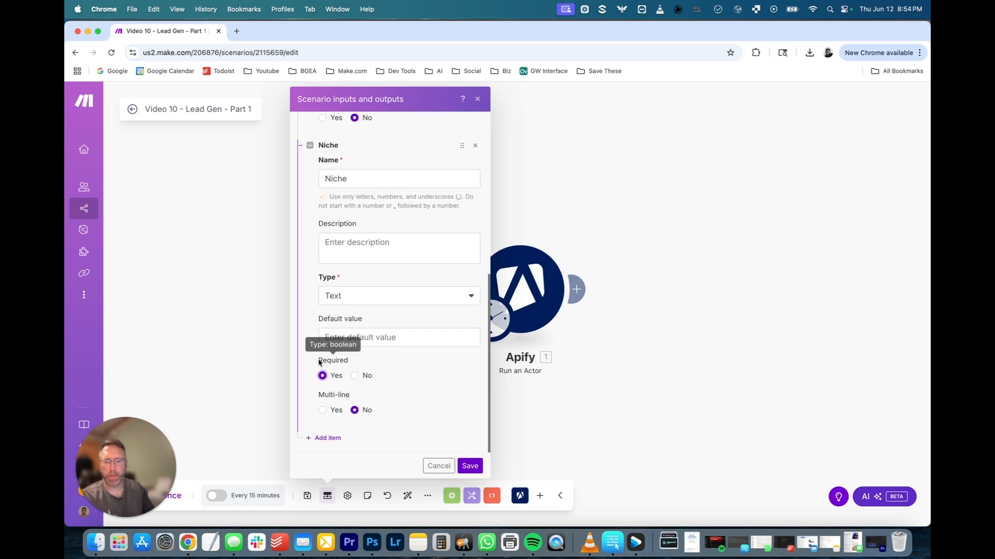
click(323, 440)
scroll(337, 425, down, 2)
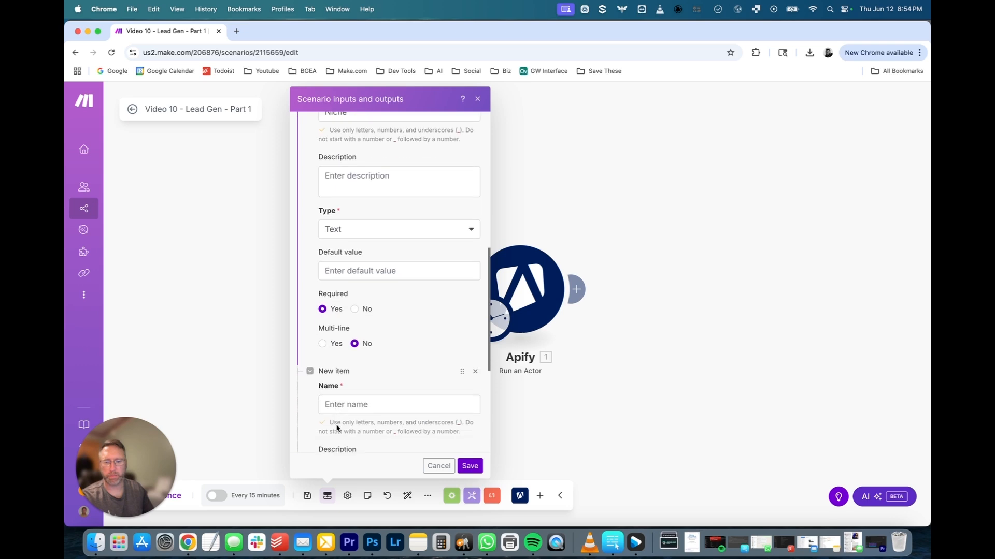
click(348, 412)
text(Num)
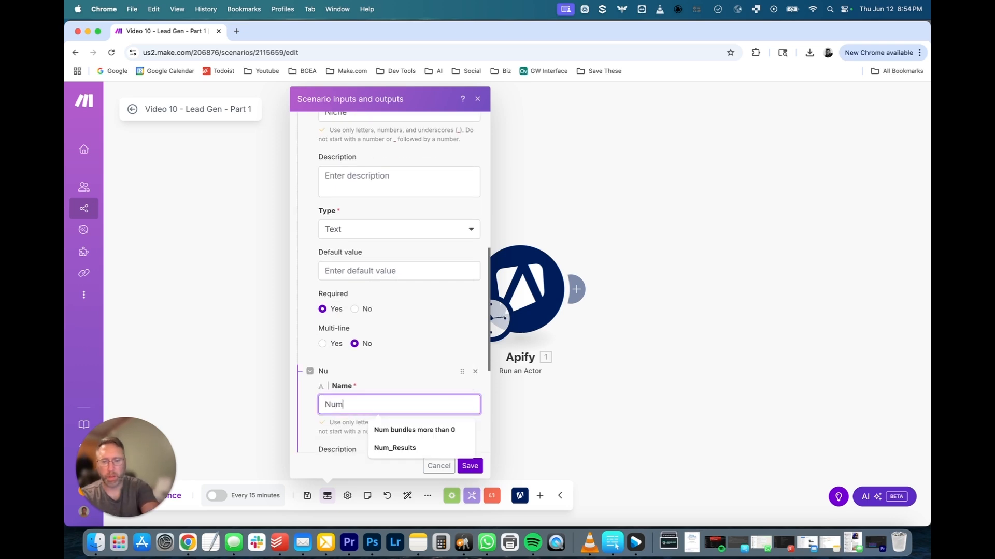
text( Results)
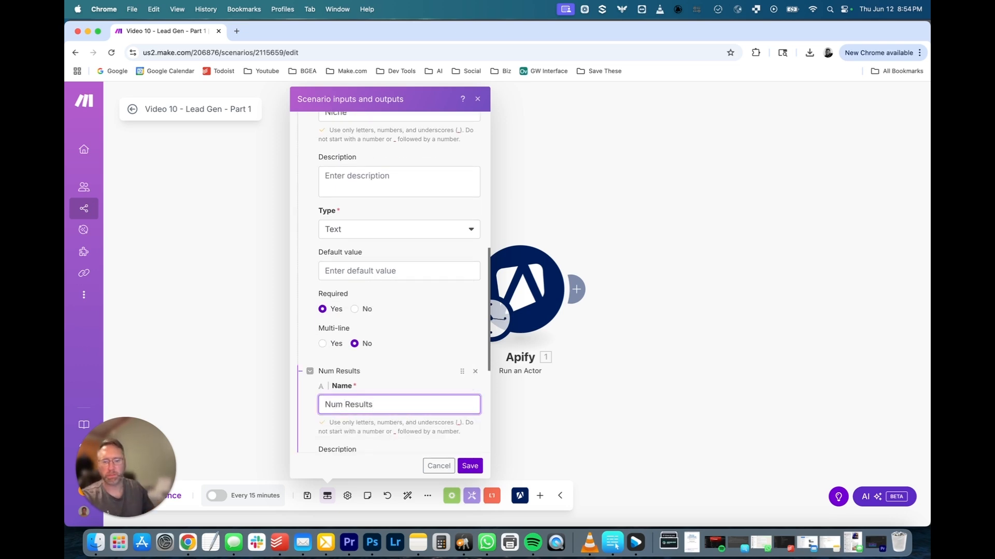
click(316, 374)
scroll(313, 362, down, 3)
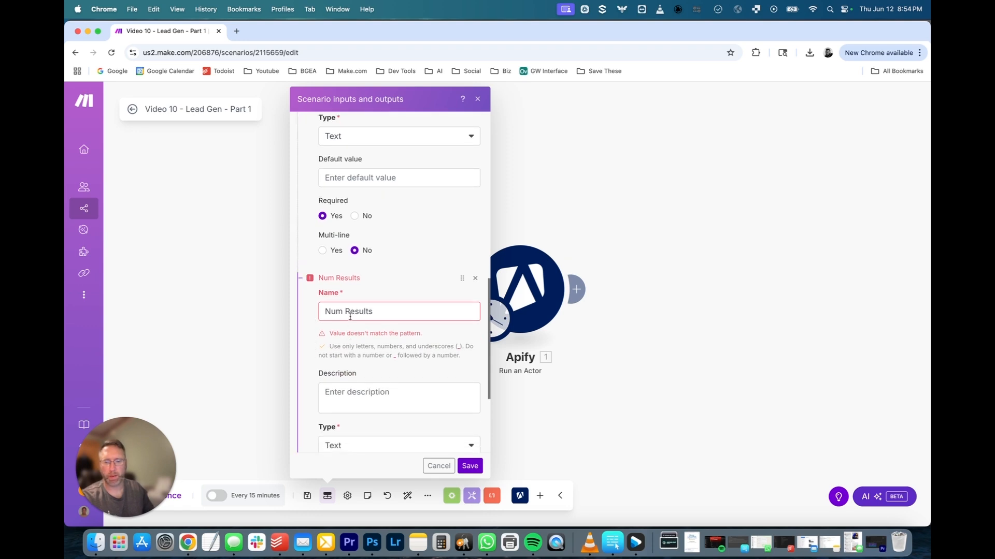
click(347, 311)
key(BackSpace)
text(_)
click(311, 338)
Set Num_Results' type to Number, mark it required, and save the three inputs.
scroll(311, 339, down, 3)
click(349, 355)
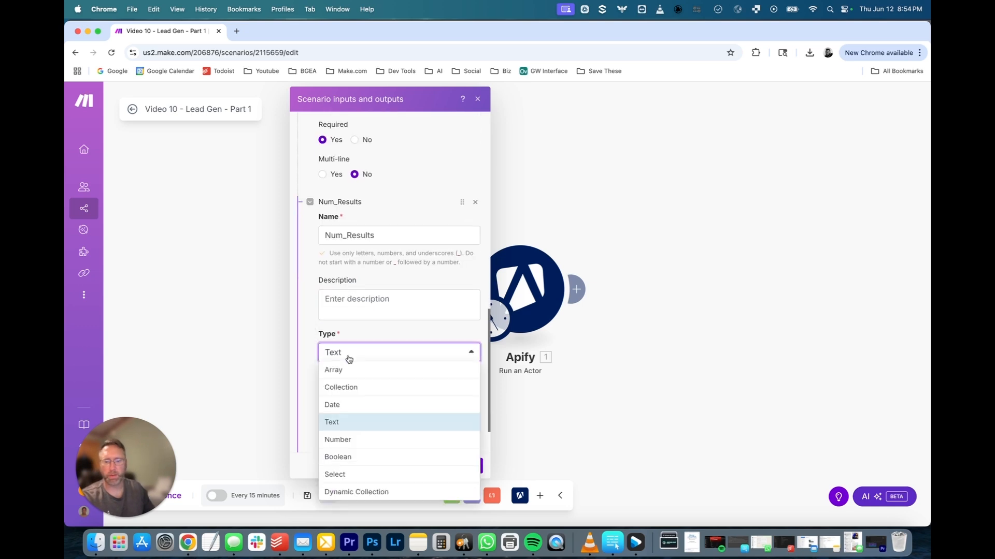
click(342, 438)
click(321, 410)
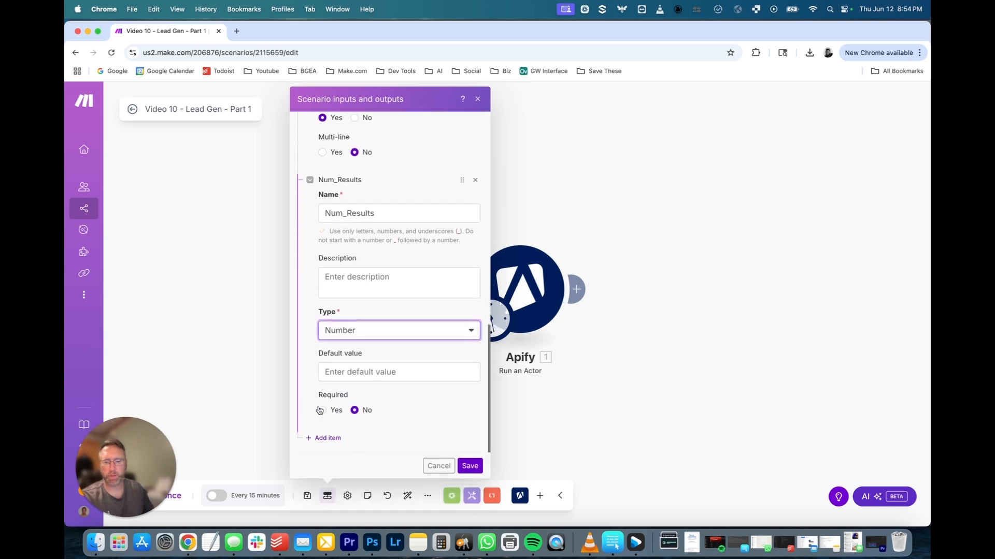
click(470, 466)
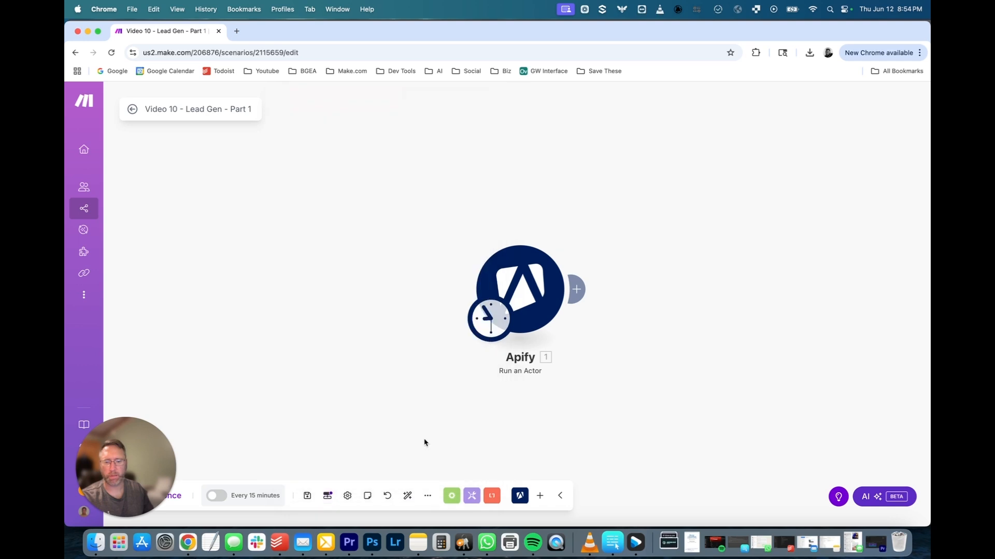
Clear the dependency error and set the scenario schedule to On demand without activating it.
click(306, 495)
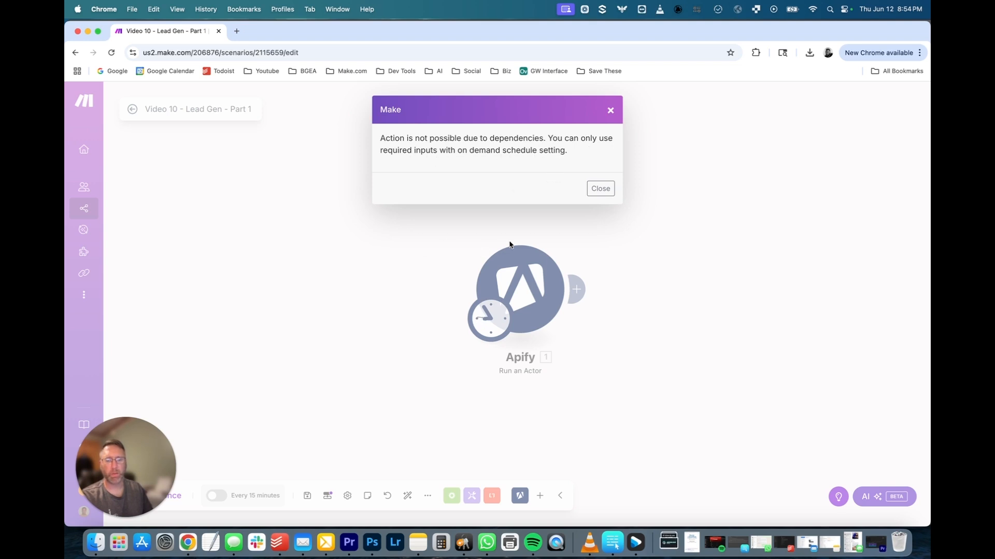
click(600, 188)
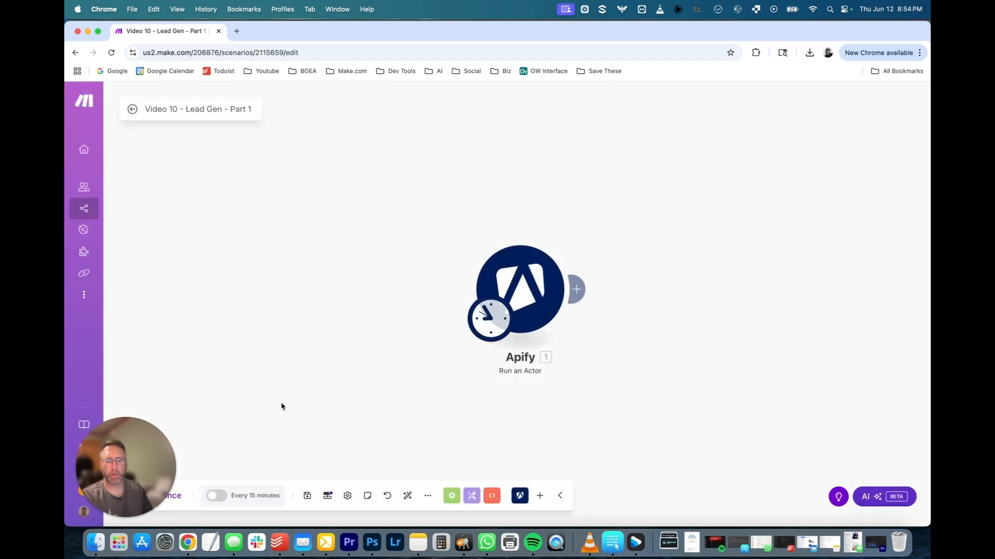
click(253, 497)
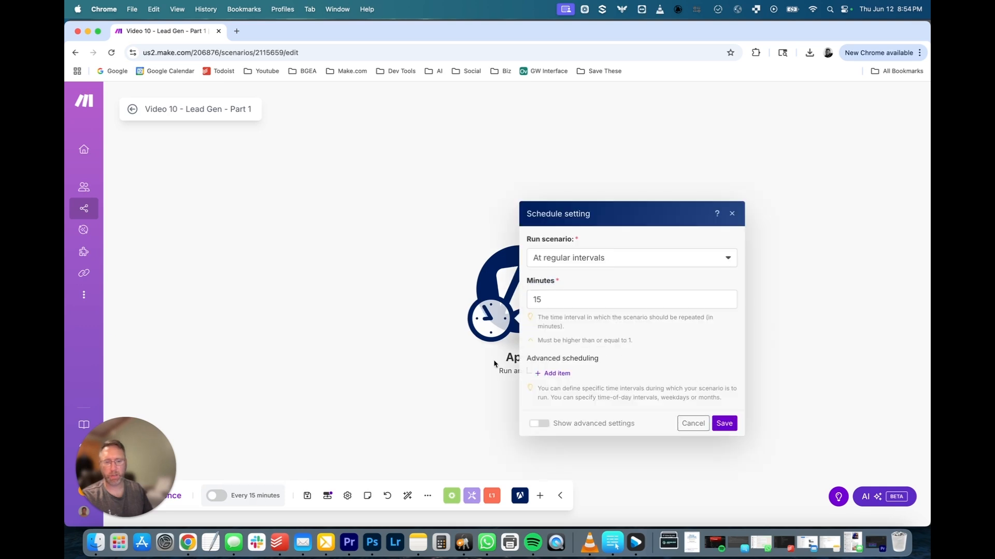
click(565, 271)
click(552, 379)
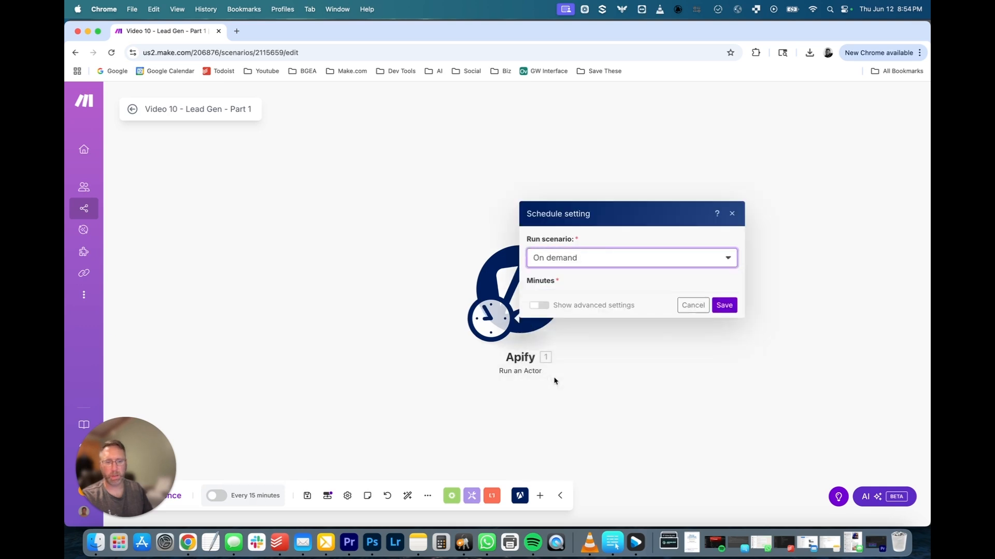
click(724, 355)
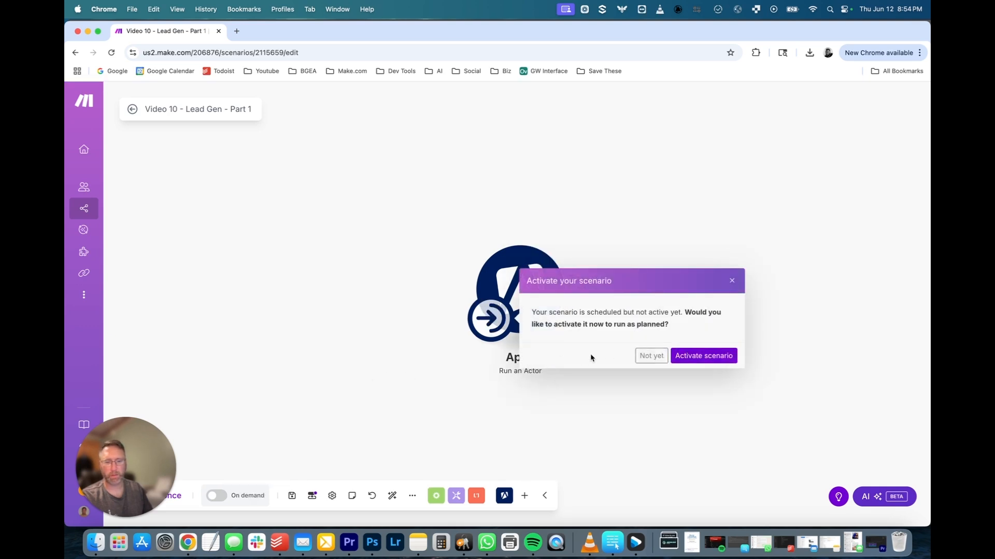
click(651, 355)
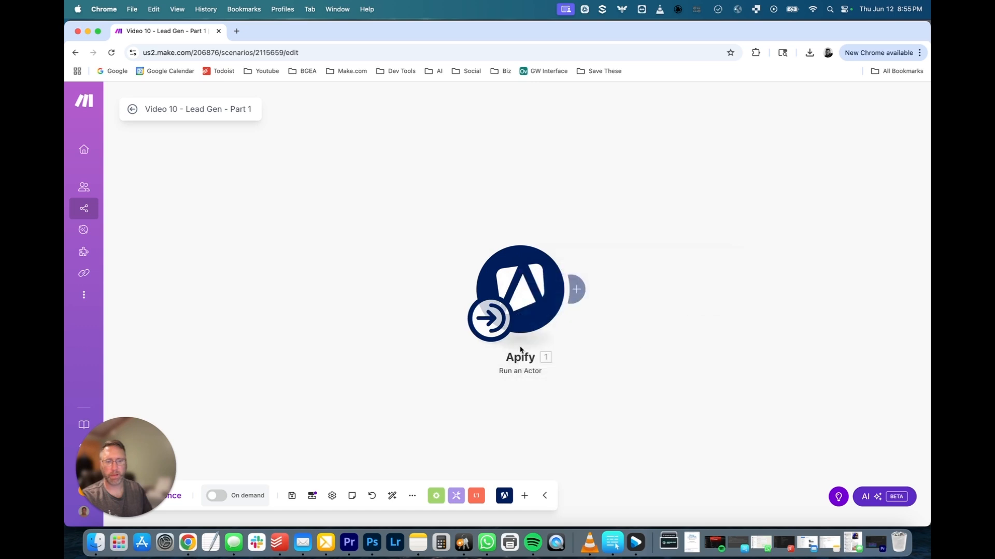
Save the scenario and run it once to fill in Location, Niche and Num_Results.
click(292, 496)
drag(123, 447, 115, 353)
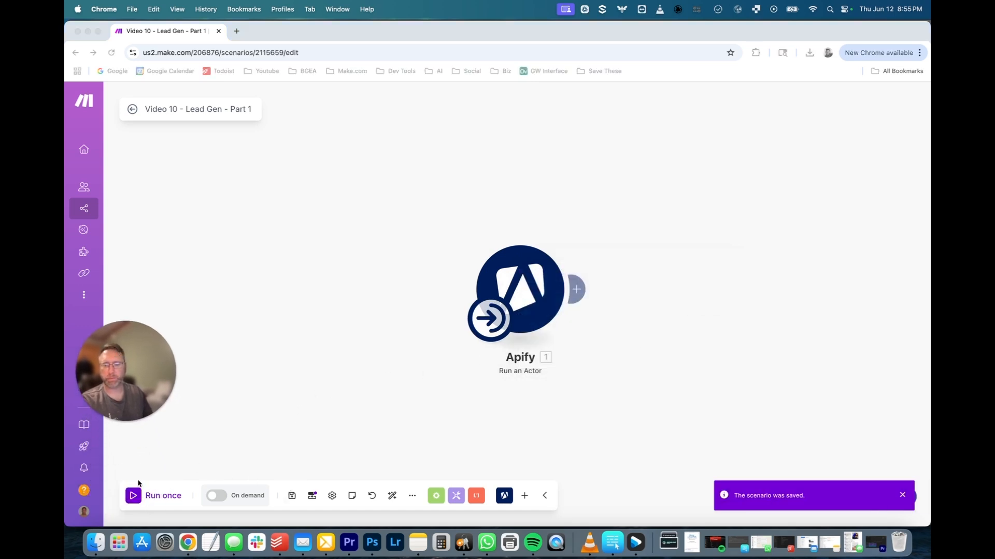
click(365, 398)
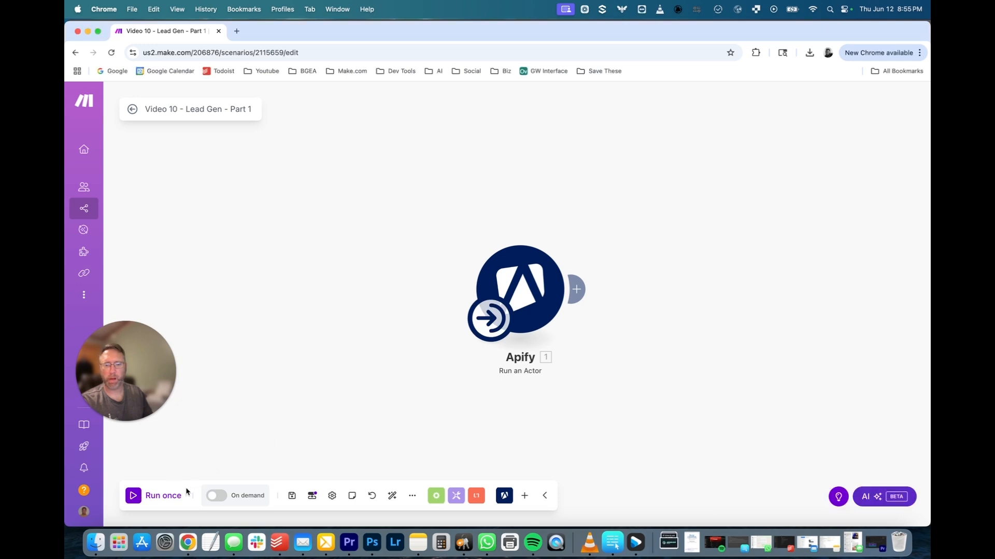
click(166, 487)
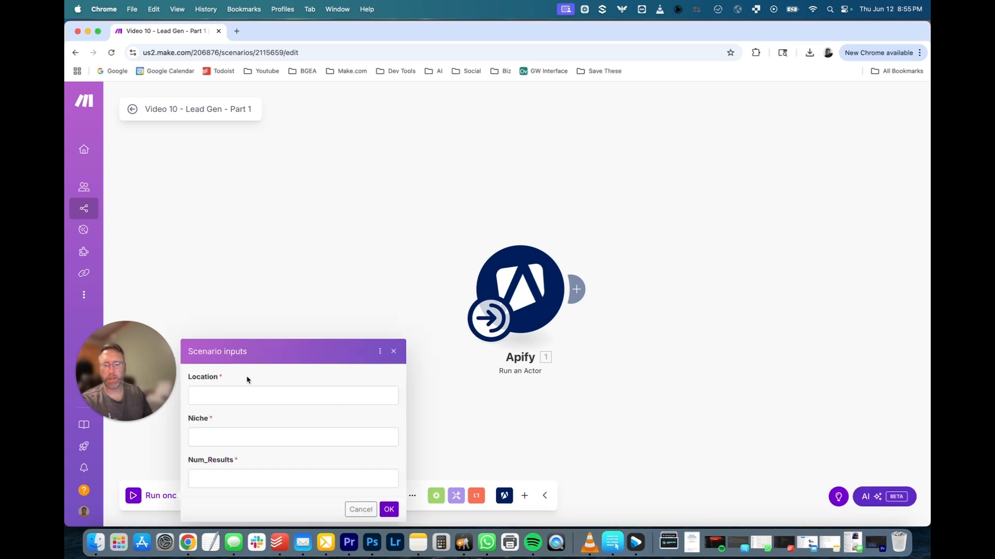
click(247, 395)
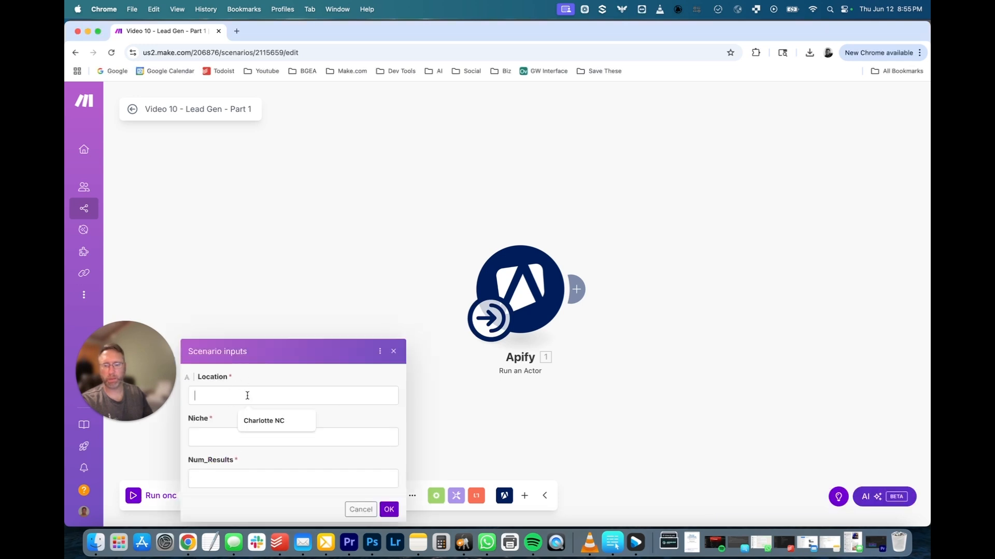
click(220, 440)
click(219, 490)
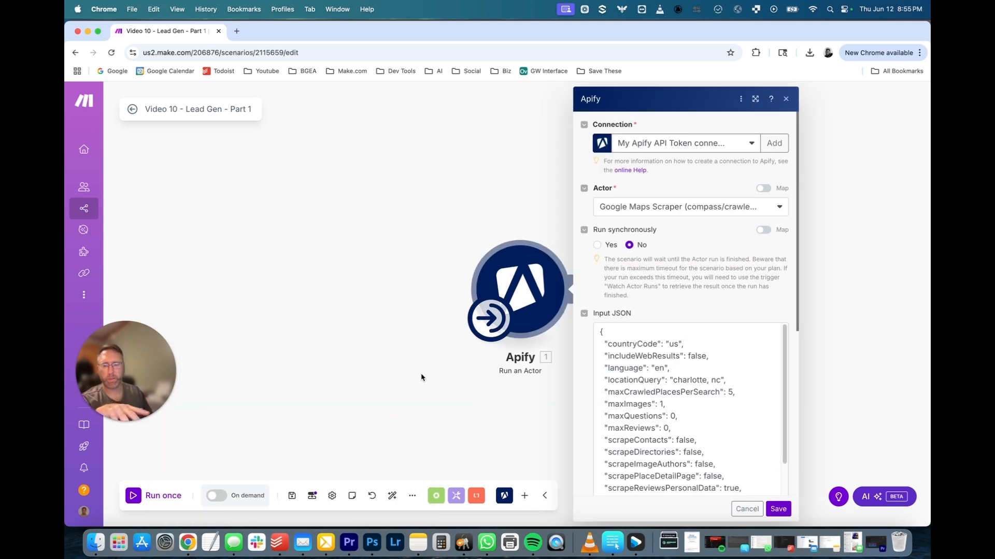
Replace 'charlotte, nc' with the Location input and map Num_Results into maxCrawledPlacesPerSearch.
scroll(663, 378, down, 2)
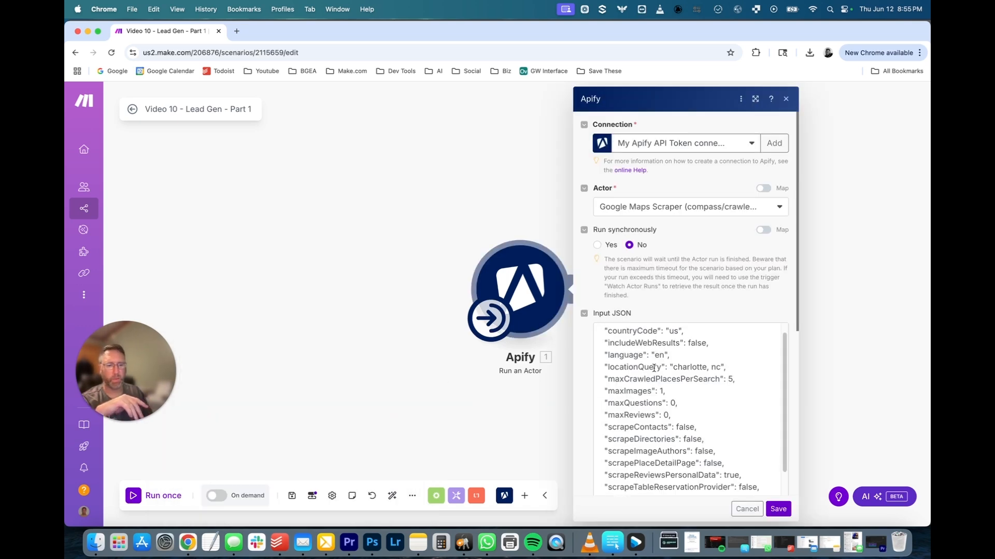
scroll(653, 368, up, 1)
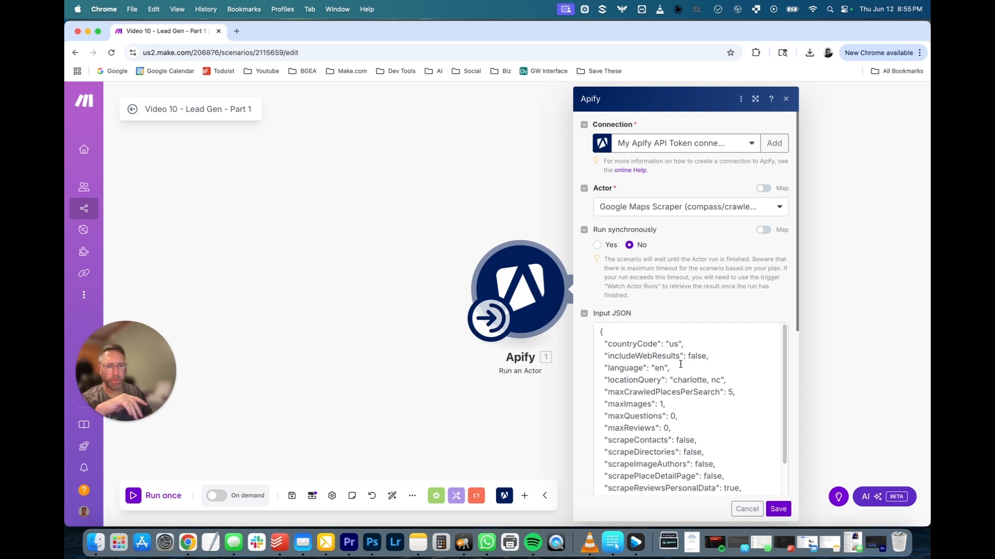
drag(674, 380, 718, 380)
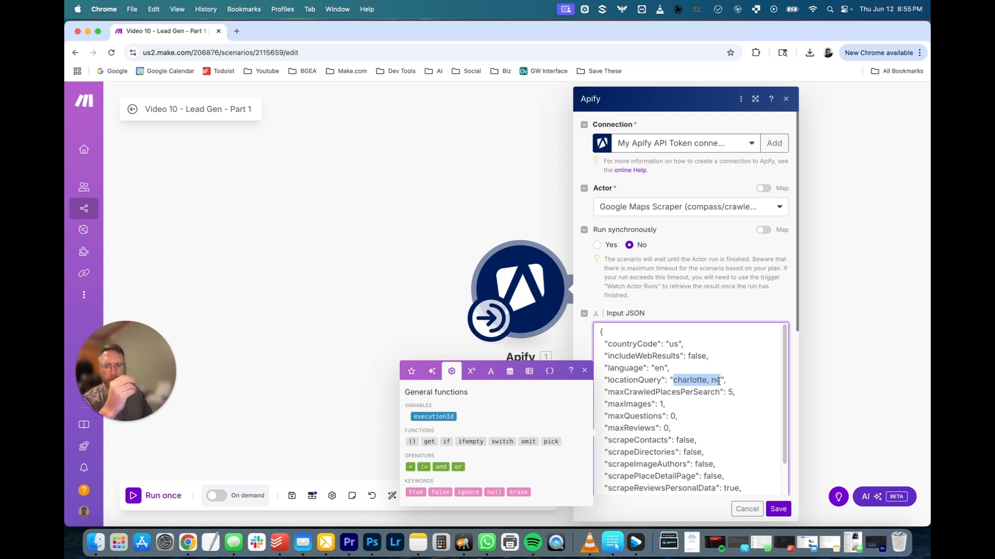
key(BackSpace)
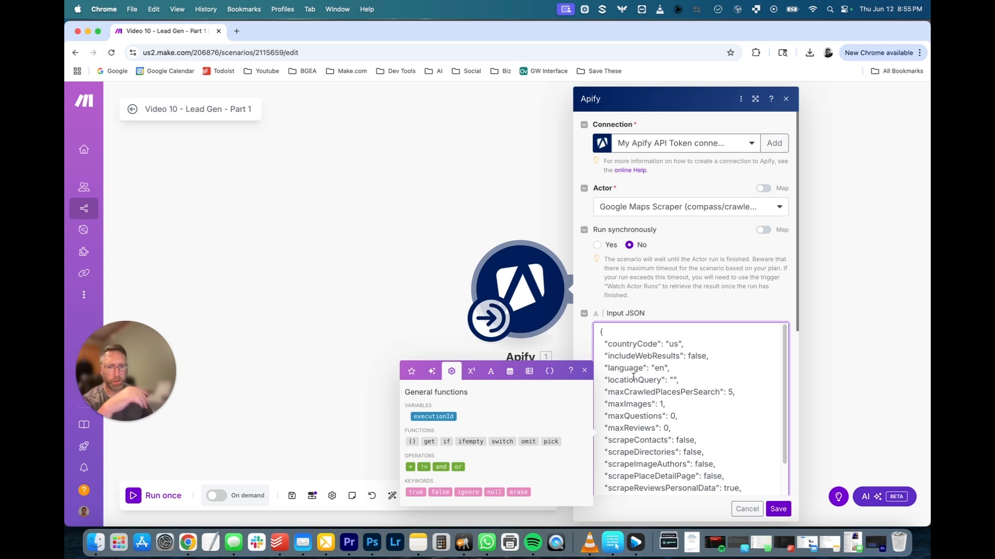
click(550, 372)
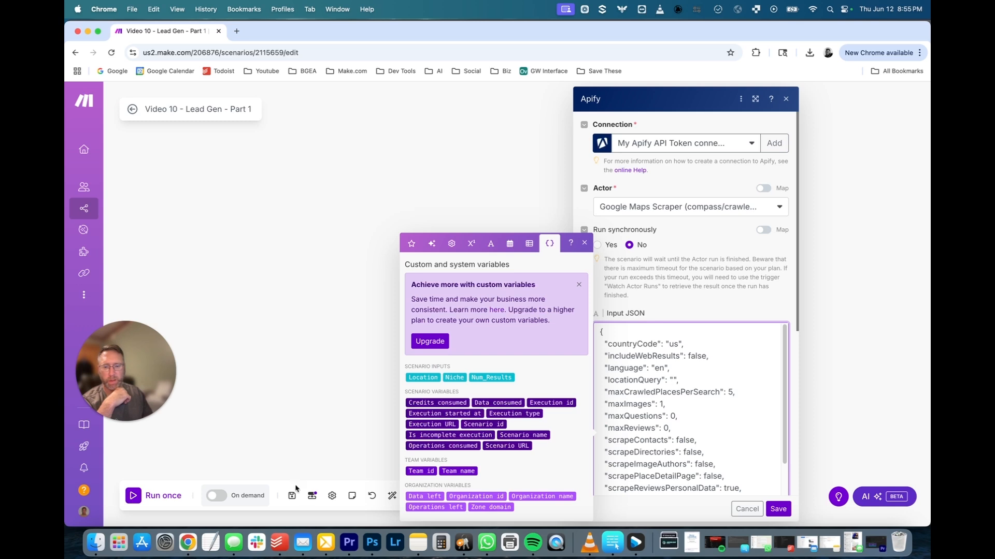
click(423, 377)
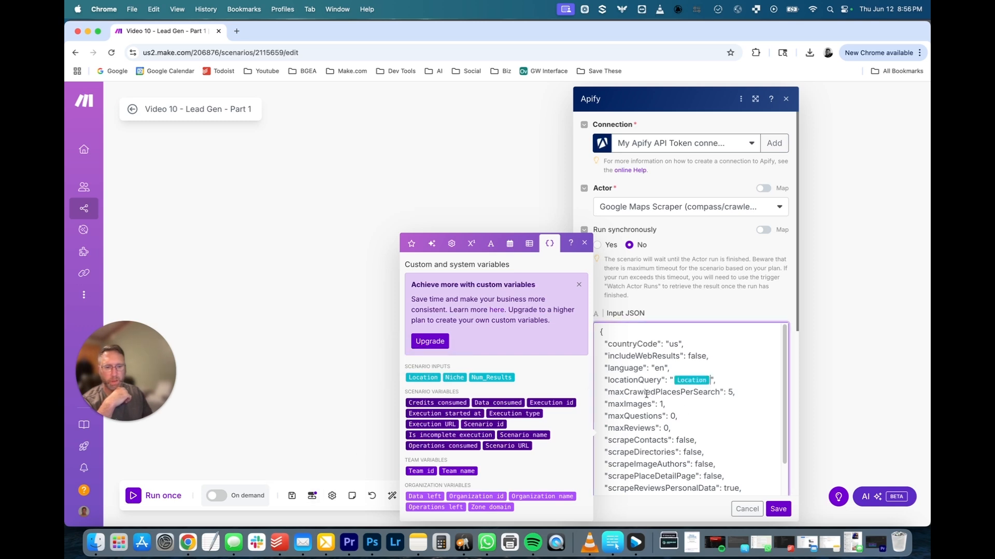
click(730, 392)
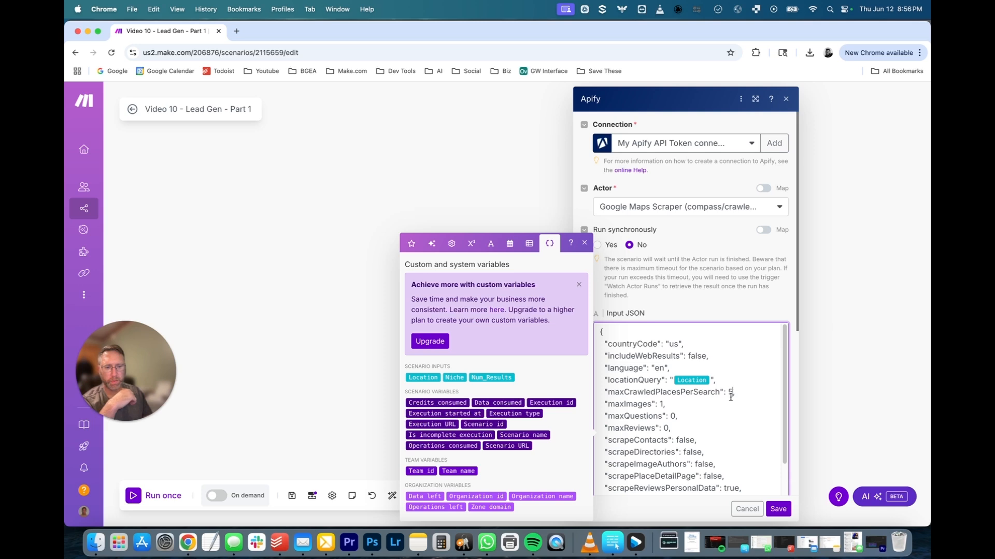
click(492, 377)
Replace the 'web design agency' search term with the Niche input, then save module and scenario.
scroll(676, 427, down, 4)
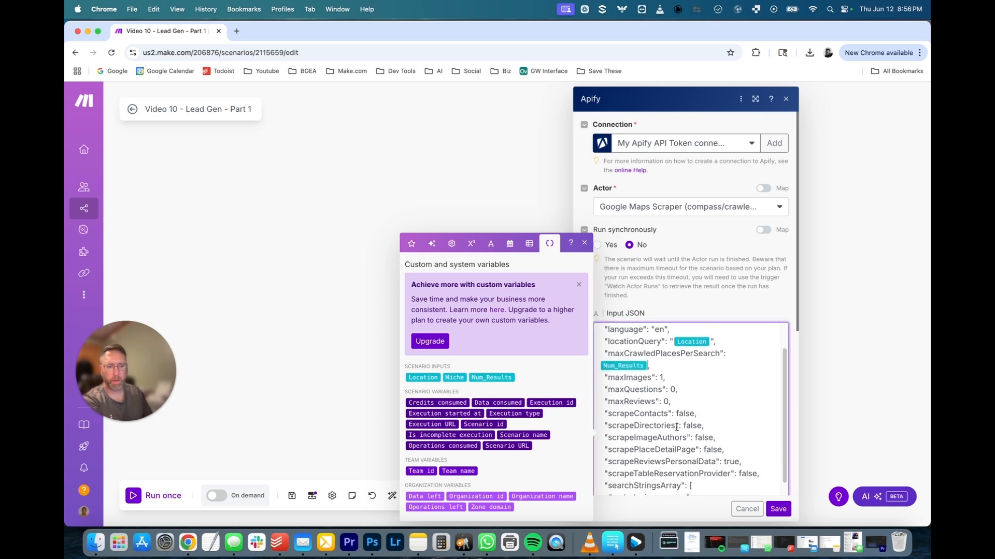
scroll(676, 427, down, 2)
drag(612, 432, 682, 436)
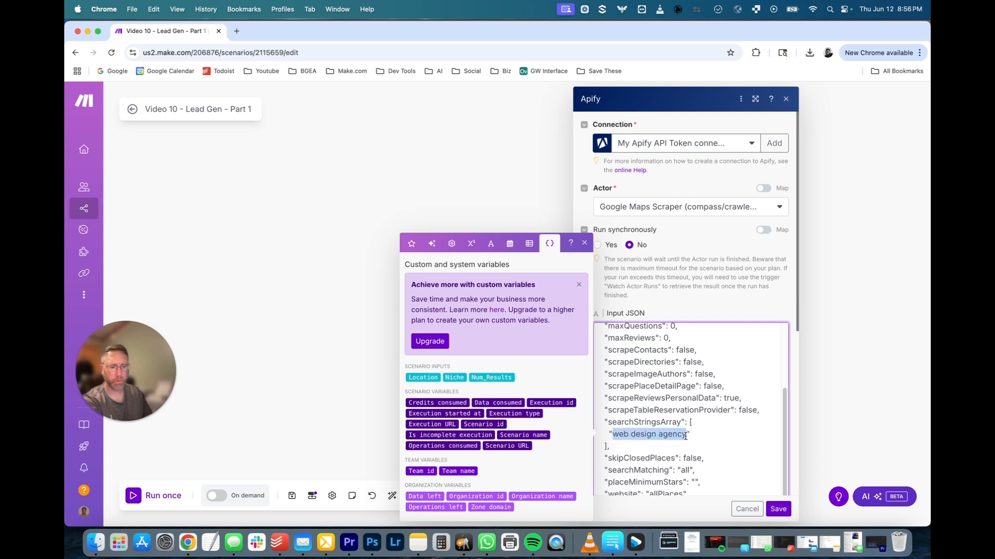
key(BackSpace)
click(454, 378)
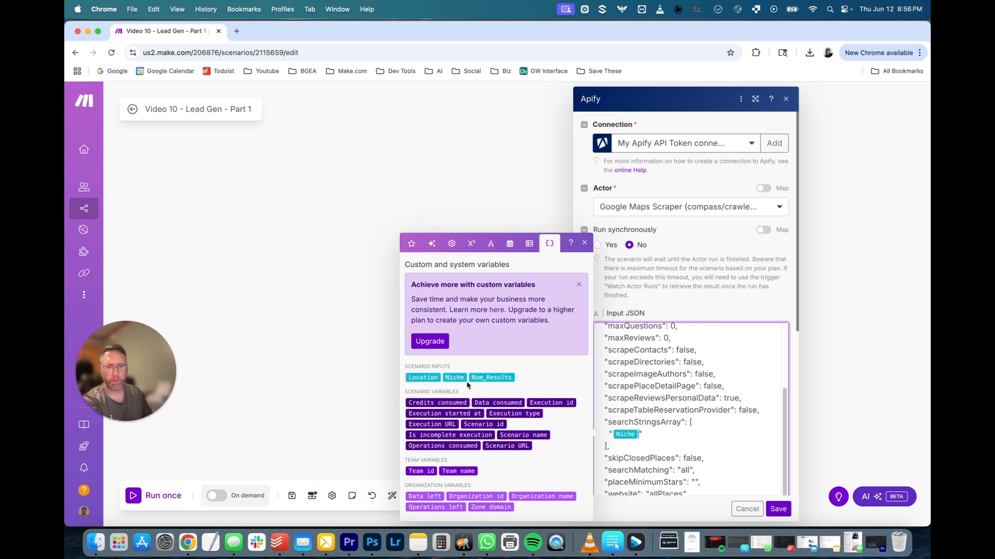
click(778, 508)
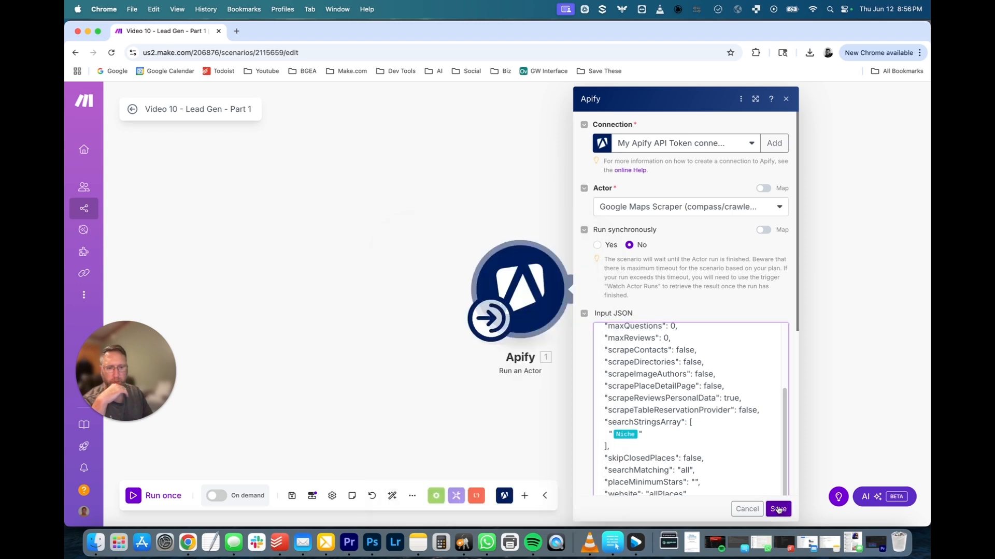
click(293, 496)
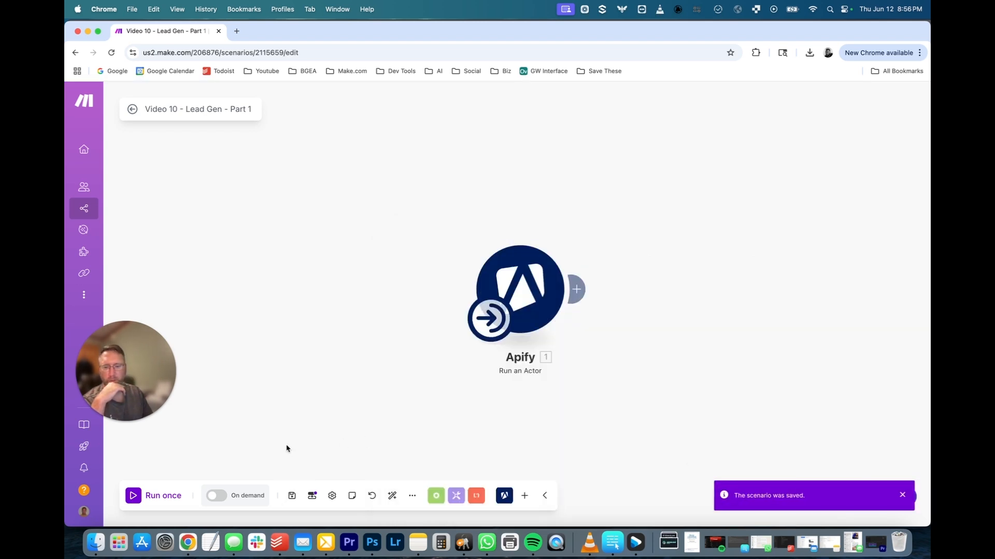
click(134, 495)
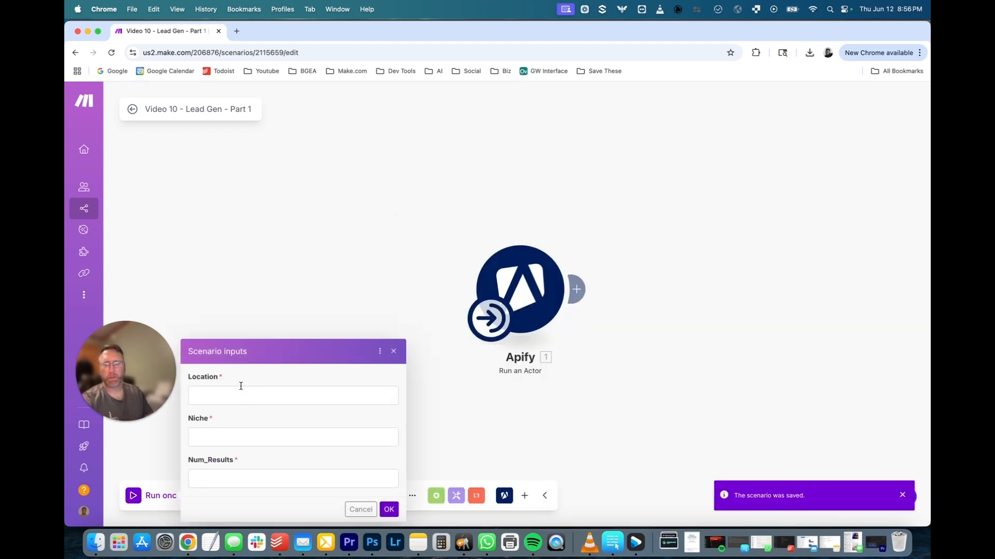
click(238, 392)
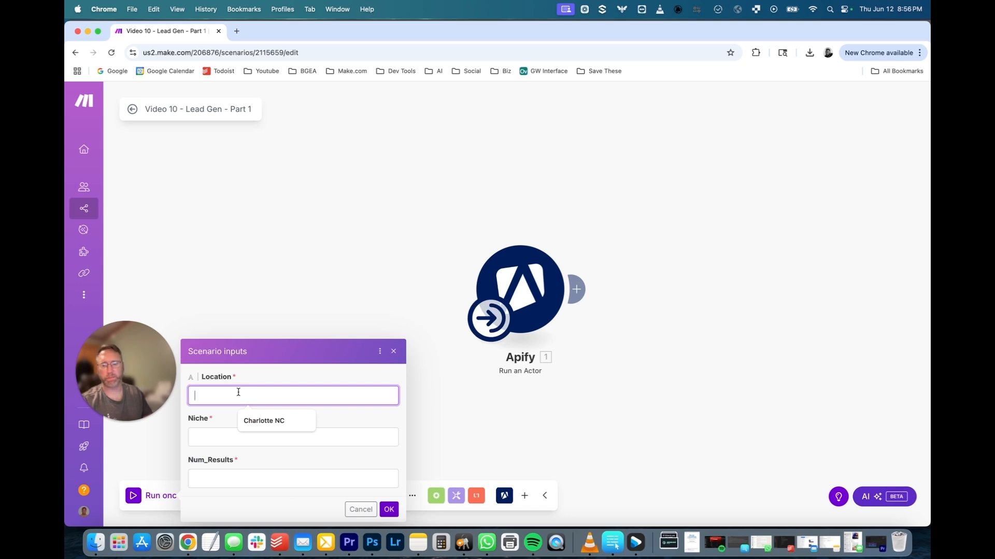
click(217, 434)
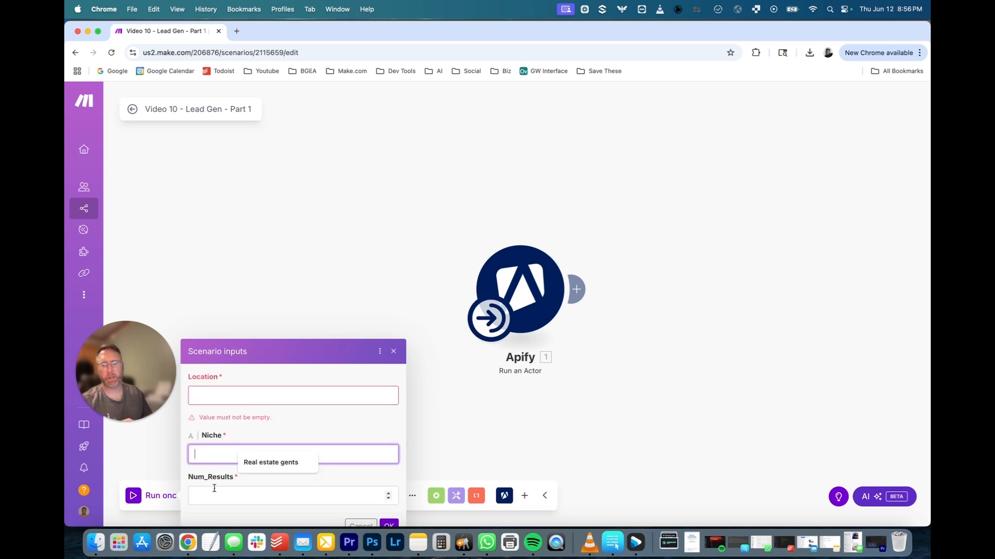
click(360, 525)
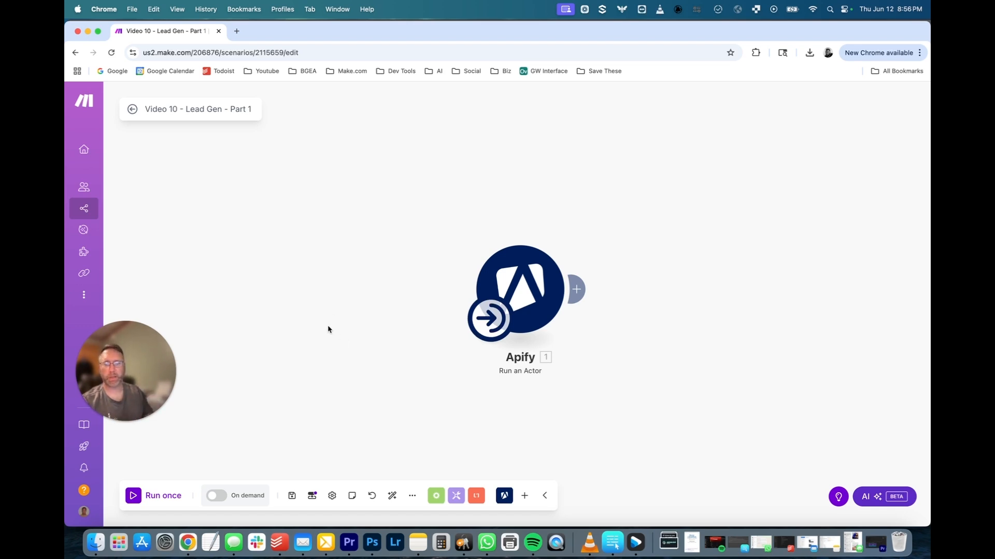
Go back to the scenario list and open Video 10 - Lead Gen - Part 2 in the editor.
click(132, 110)
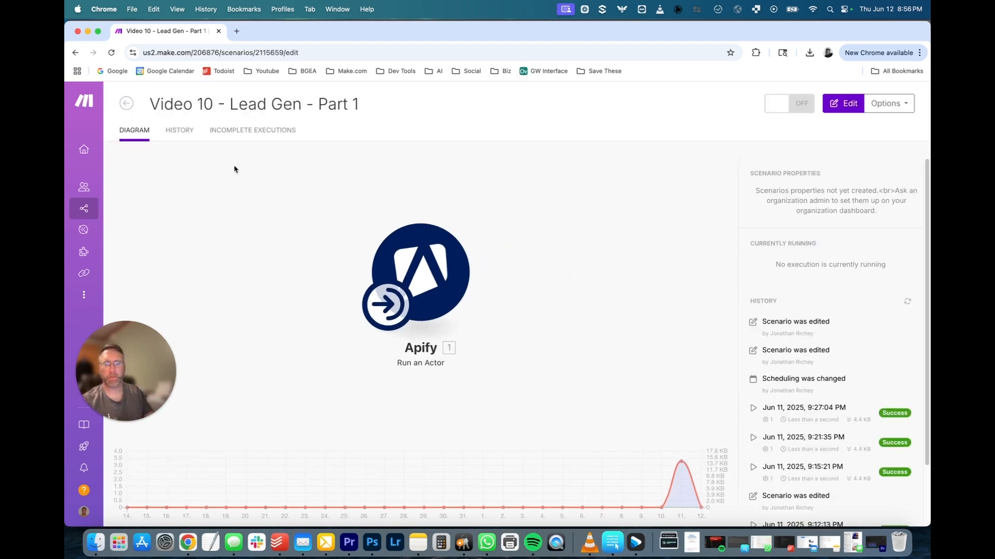
click(128, 103)
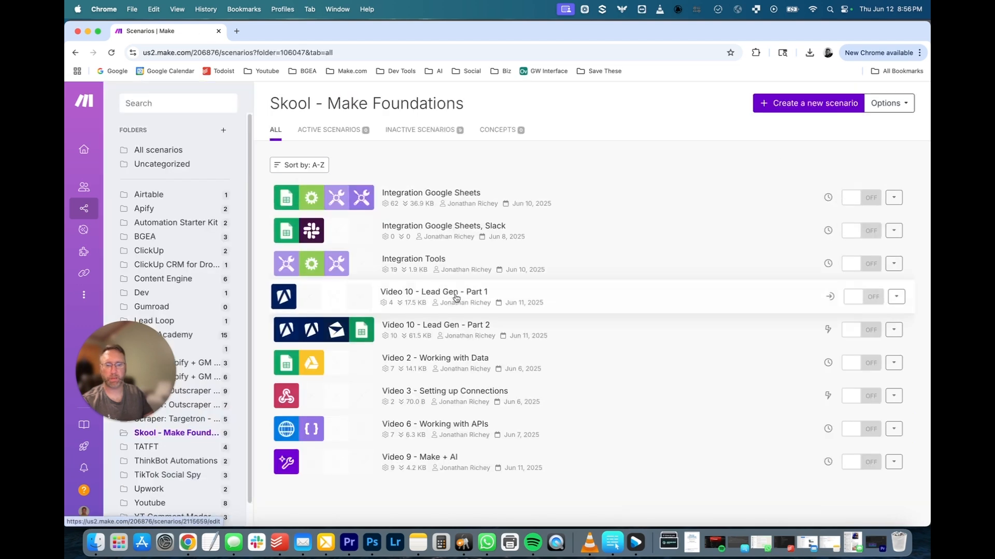
click(440, 337)
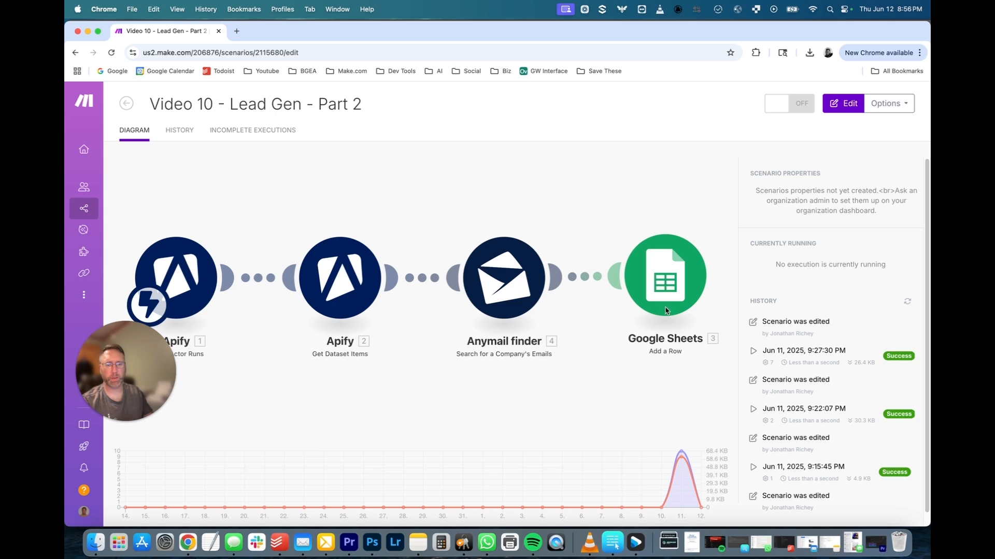
click(573, 195)
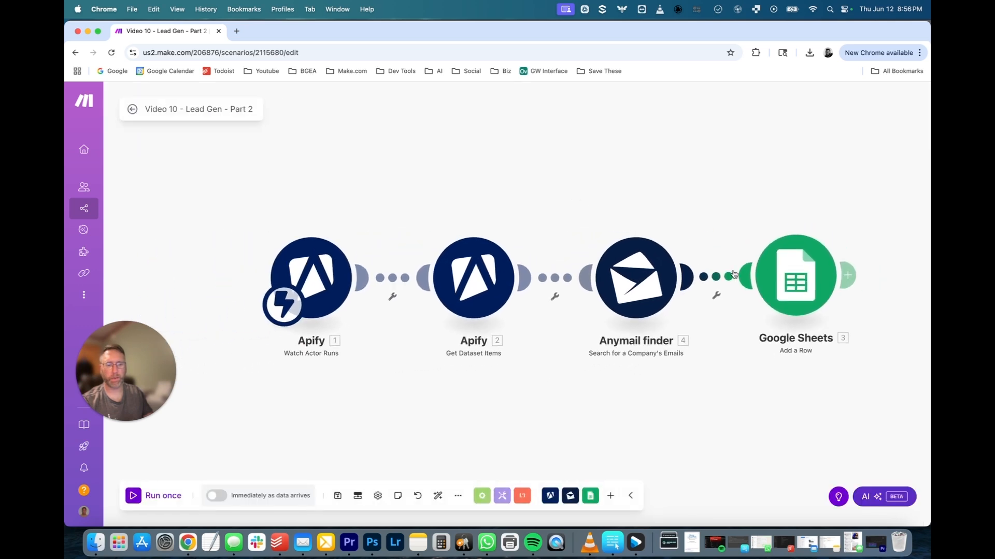
drag(710, 216, 572, 197)
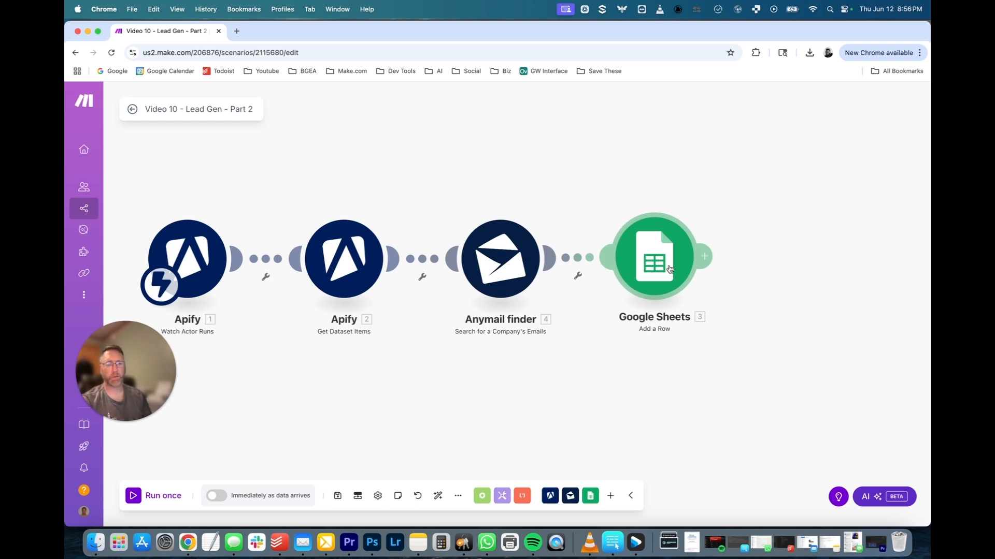
click(704, 256)
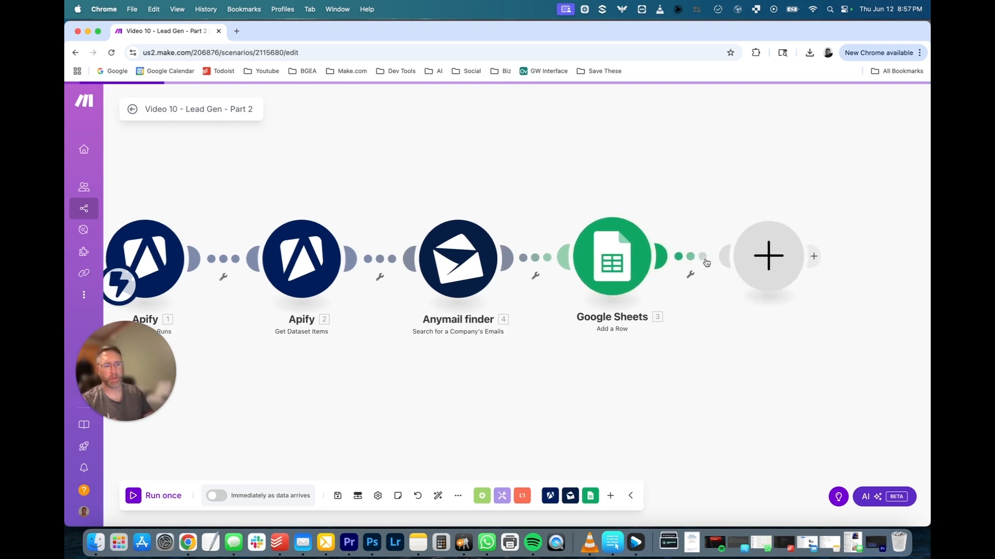
scroll(547, 306, down, 5)
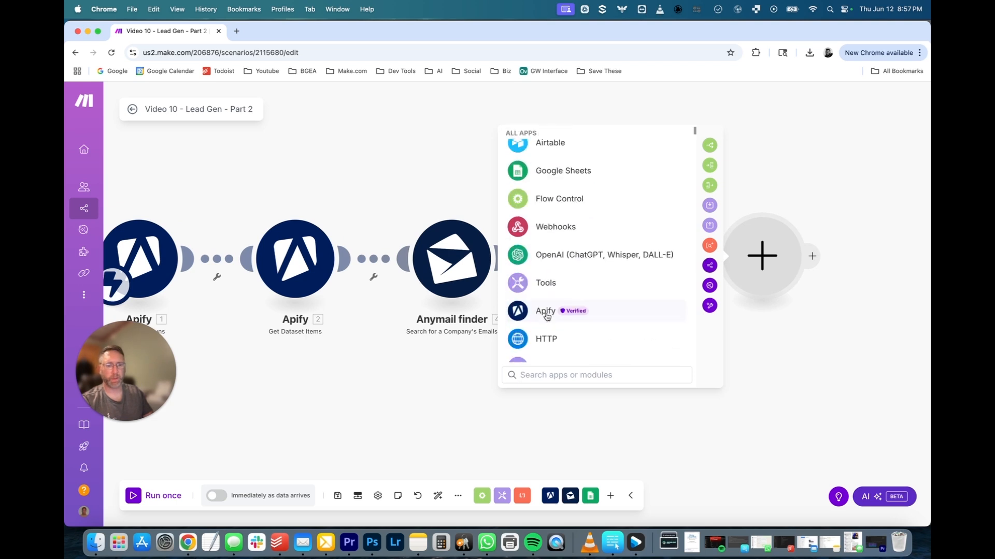
scroll(546, 317, down, 1)
click(544, 340)
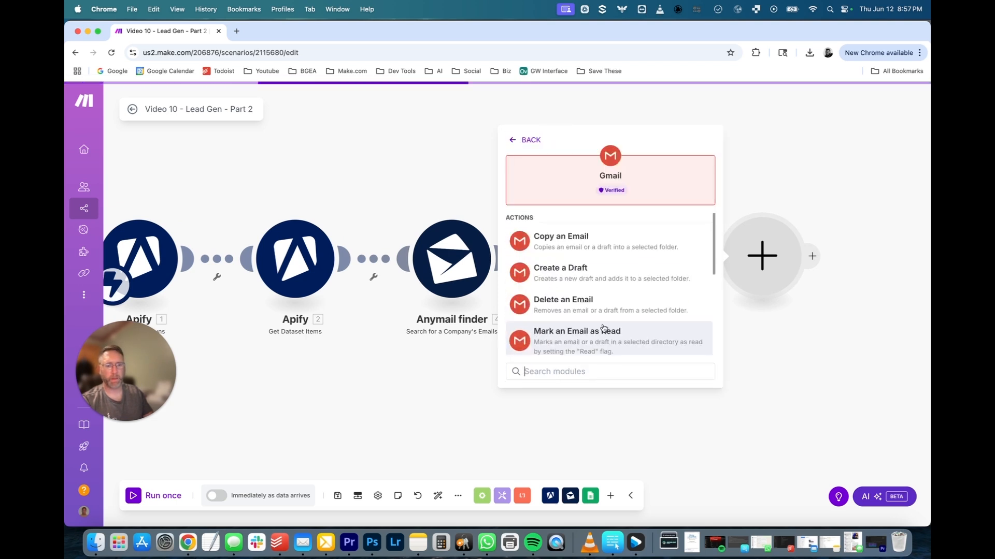
scroll(576, 284, down, 6)
click(573, 284)
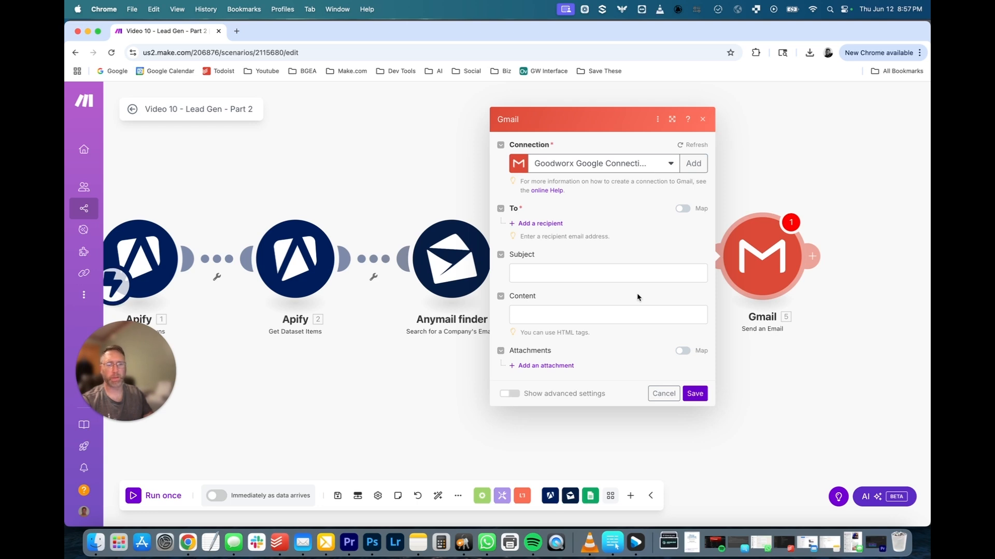
click(664, 395)
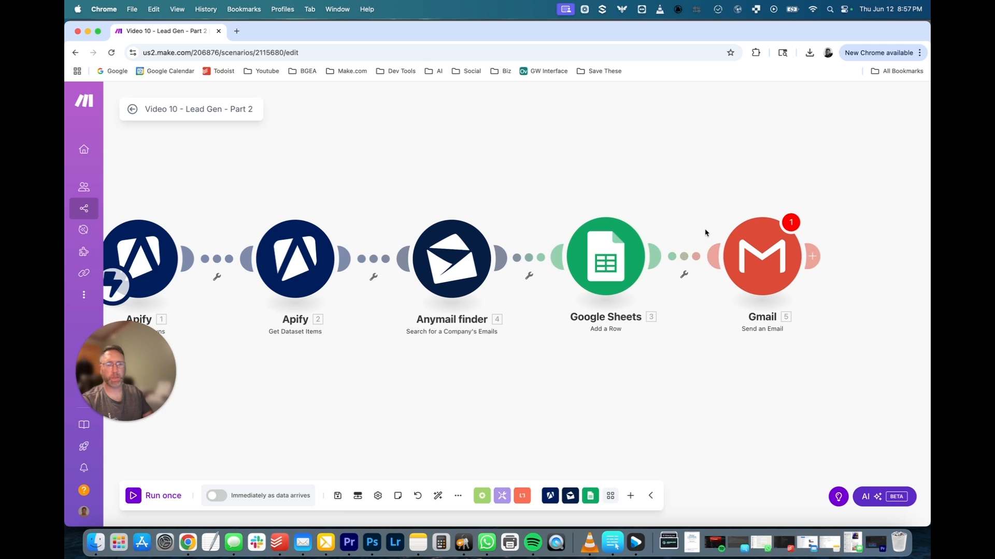
right_click(759, 268)
click(798, 390)
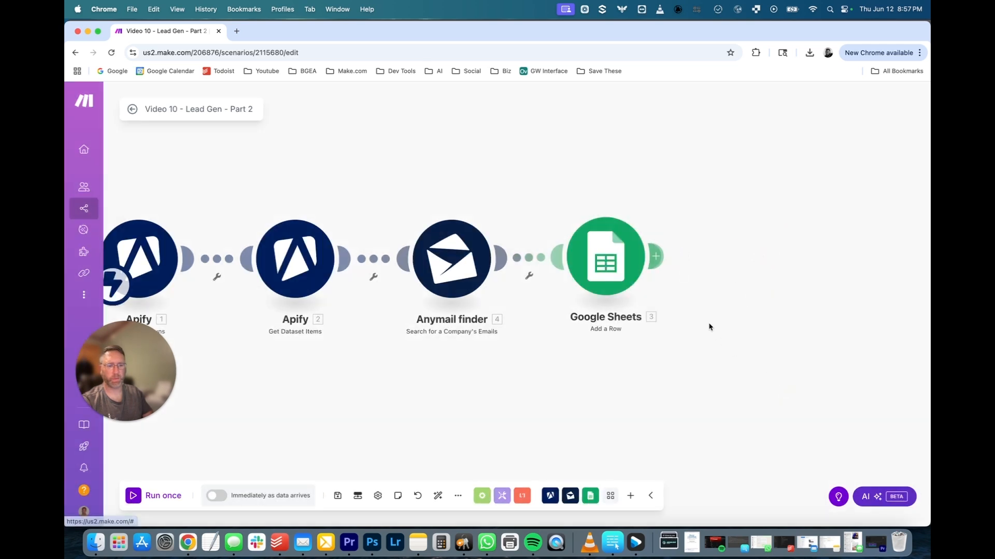
Add Instantly's 'Add a Lead to a Campaign' after Google Sheets, closing the connection form unsaved.
click(654, 256)
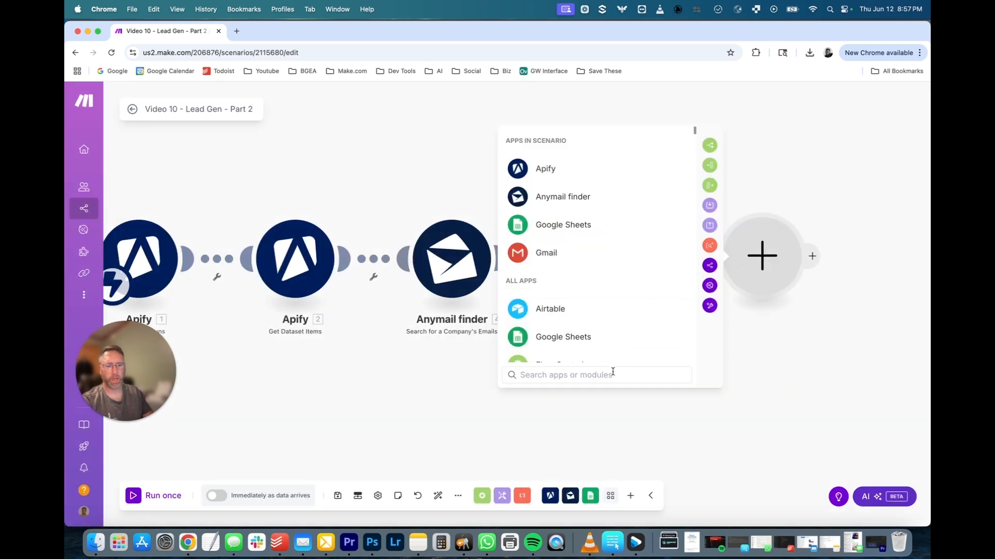
text(ins)
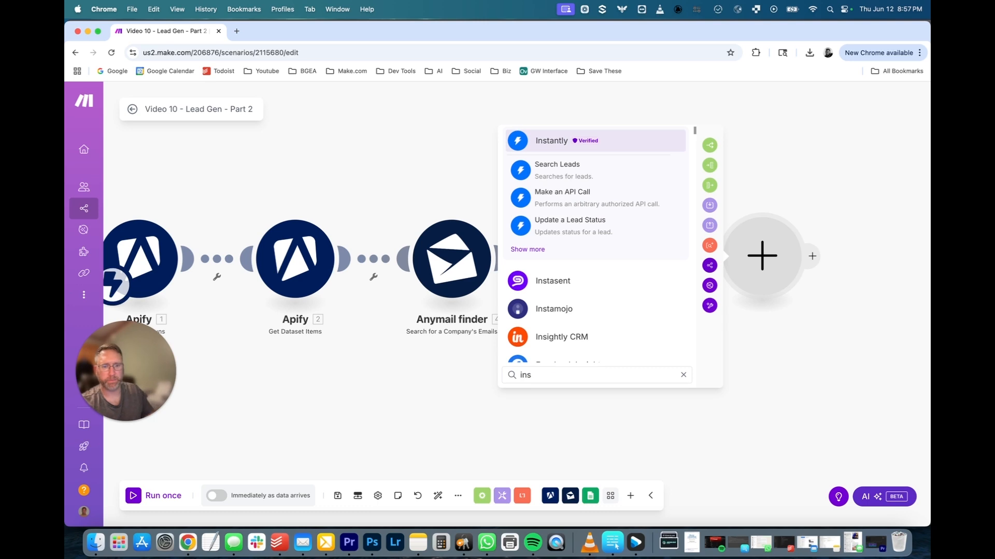
click(529, 249)
scroll(588, 262, down, 2)
scroll(573, 246, up, 2)
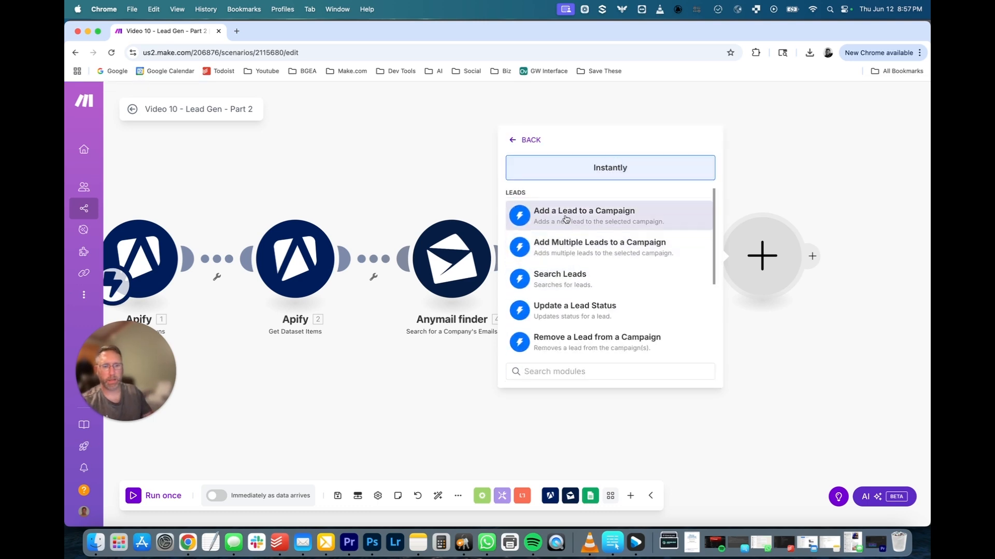
click(567, 218)
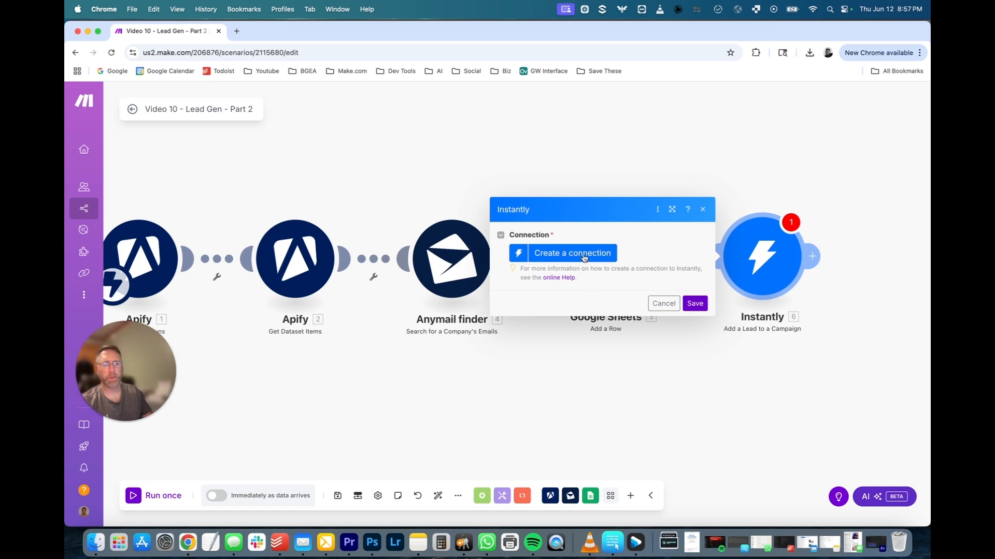
click(584, 258)
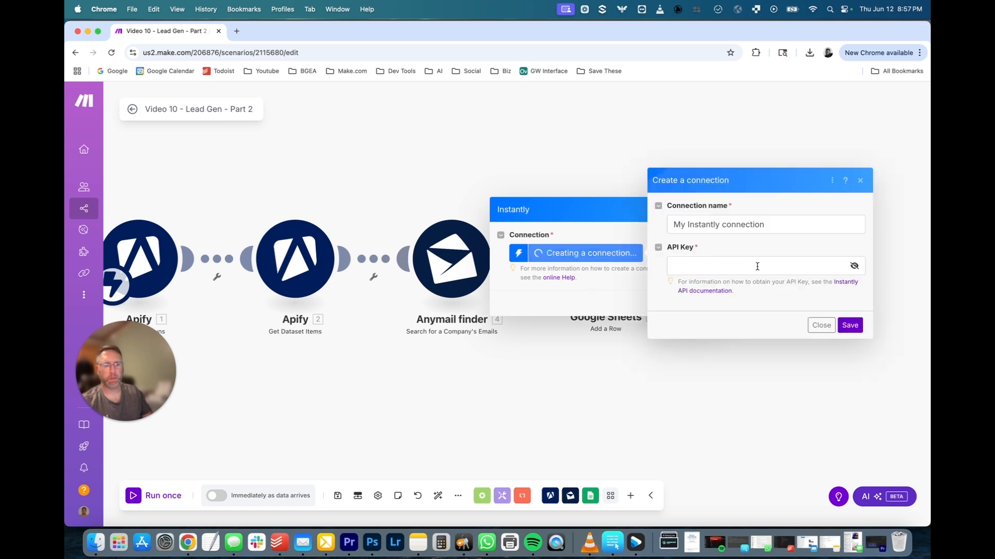
click(820, 325)
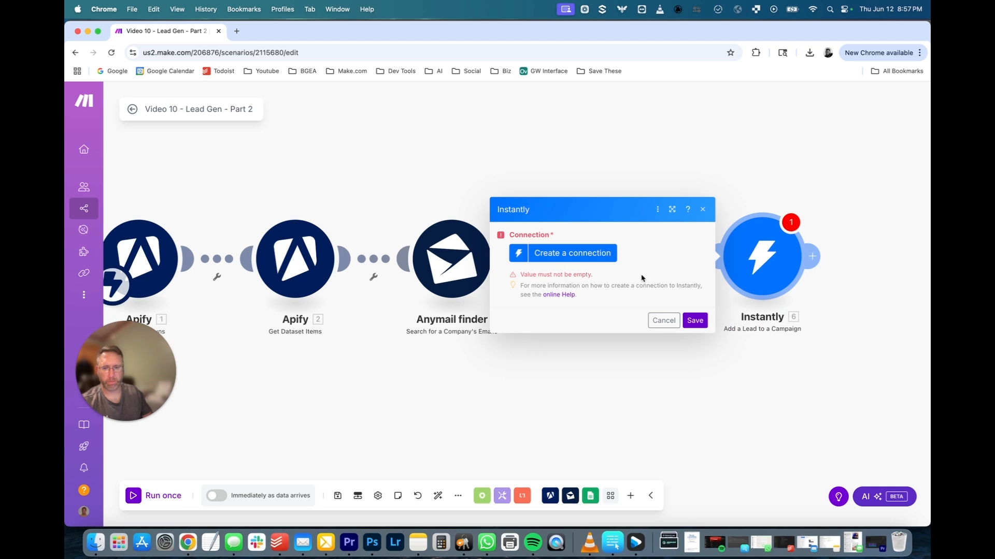